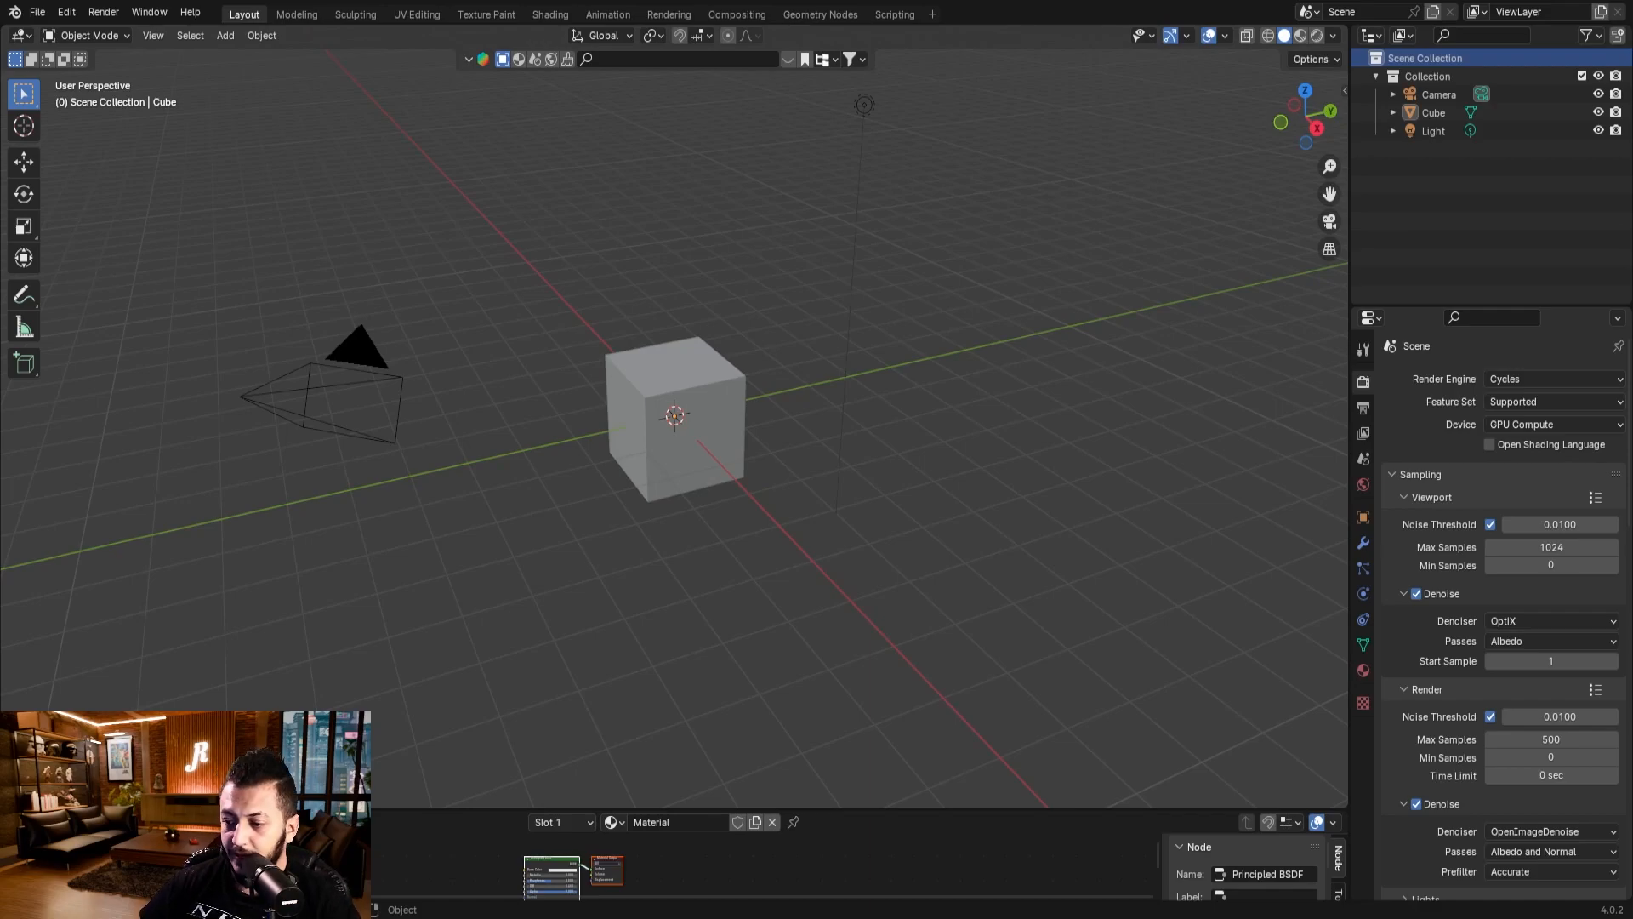
# - Preview the cube in wireframe, solid, material preview and rendered viewport shading, ending on solid shading
pyautogui.click(1269, 36)
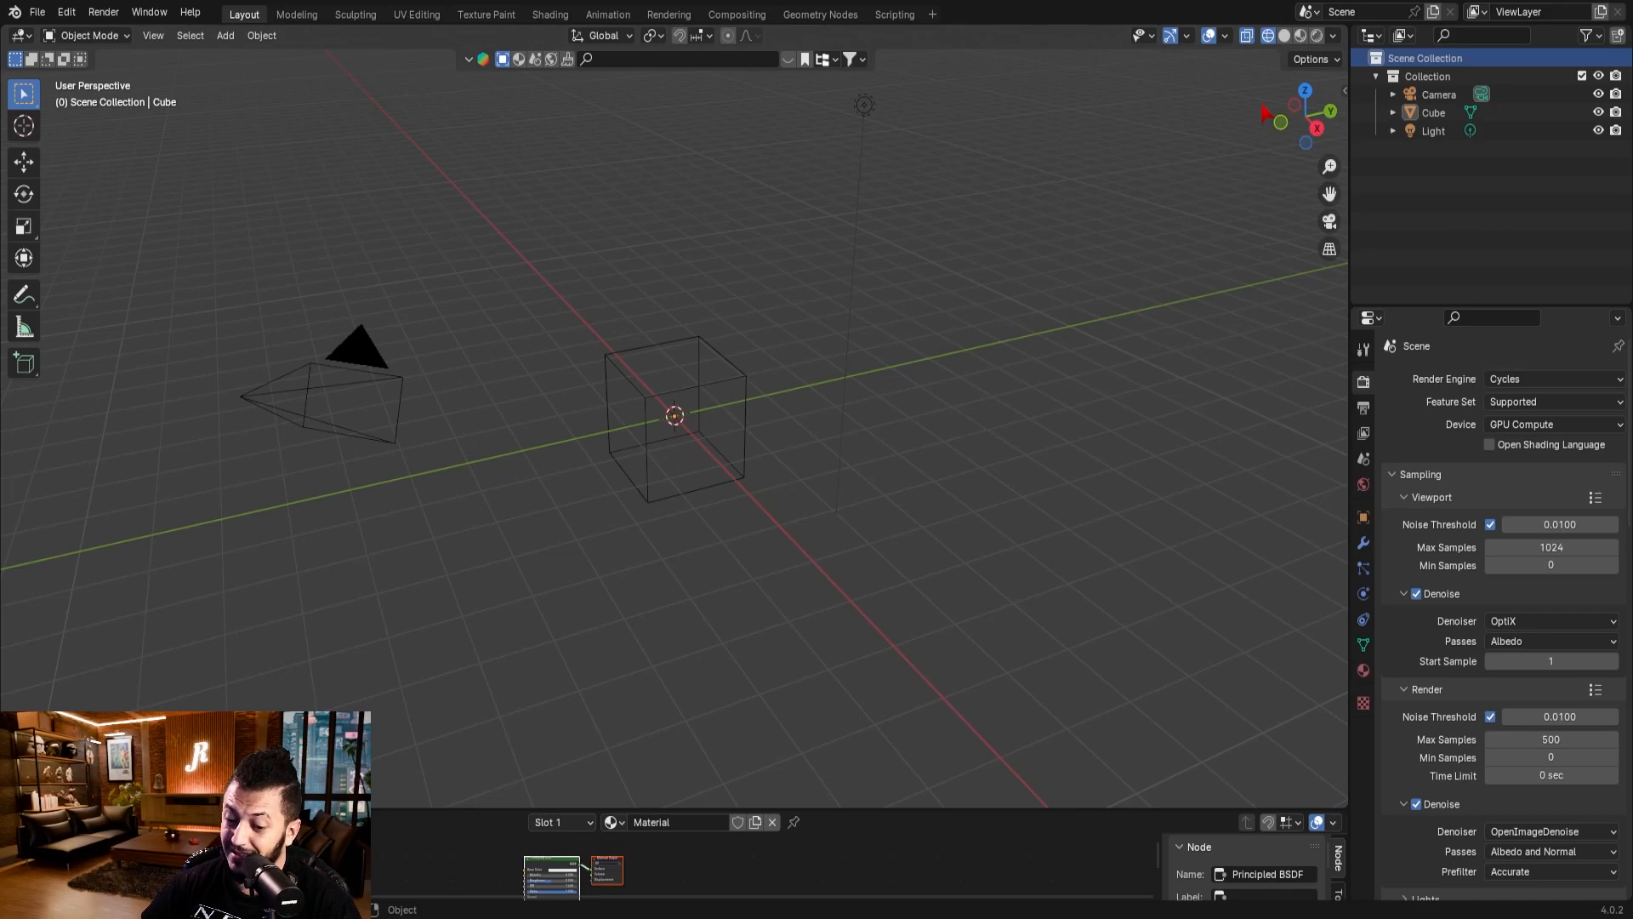
pyautogui.click(1284, 36)
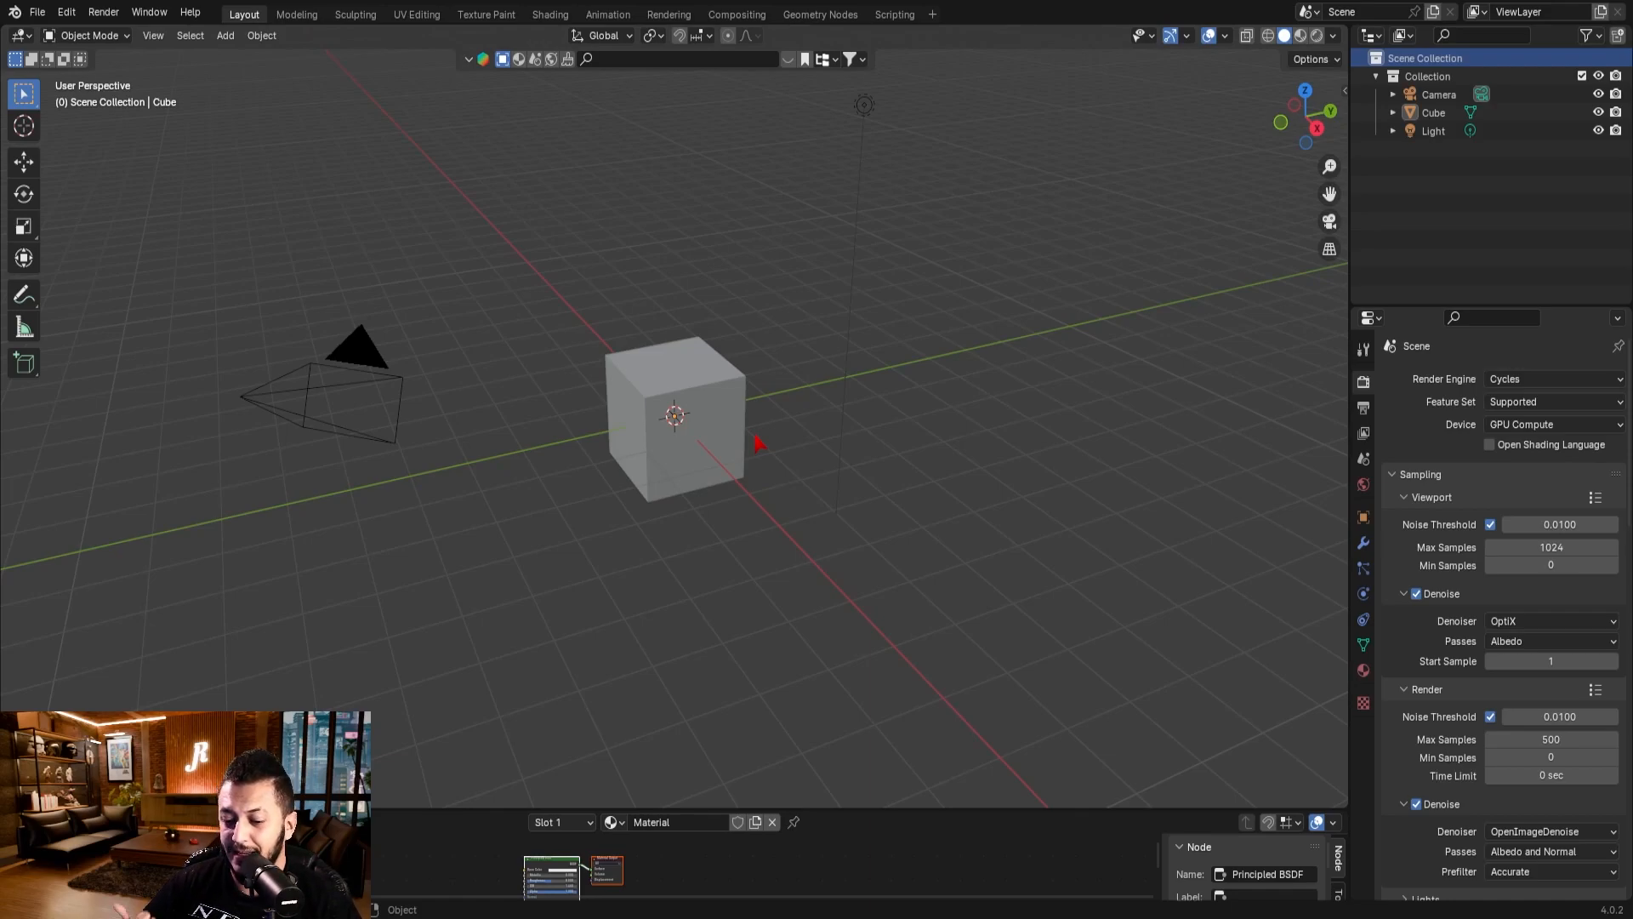
pyautogui.click(1300, 35)
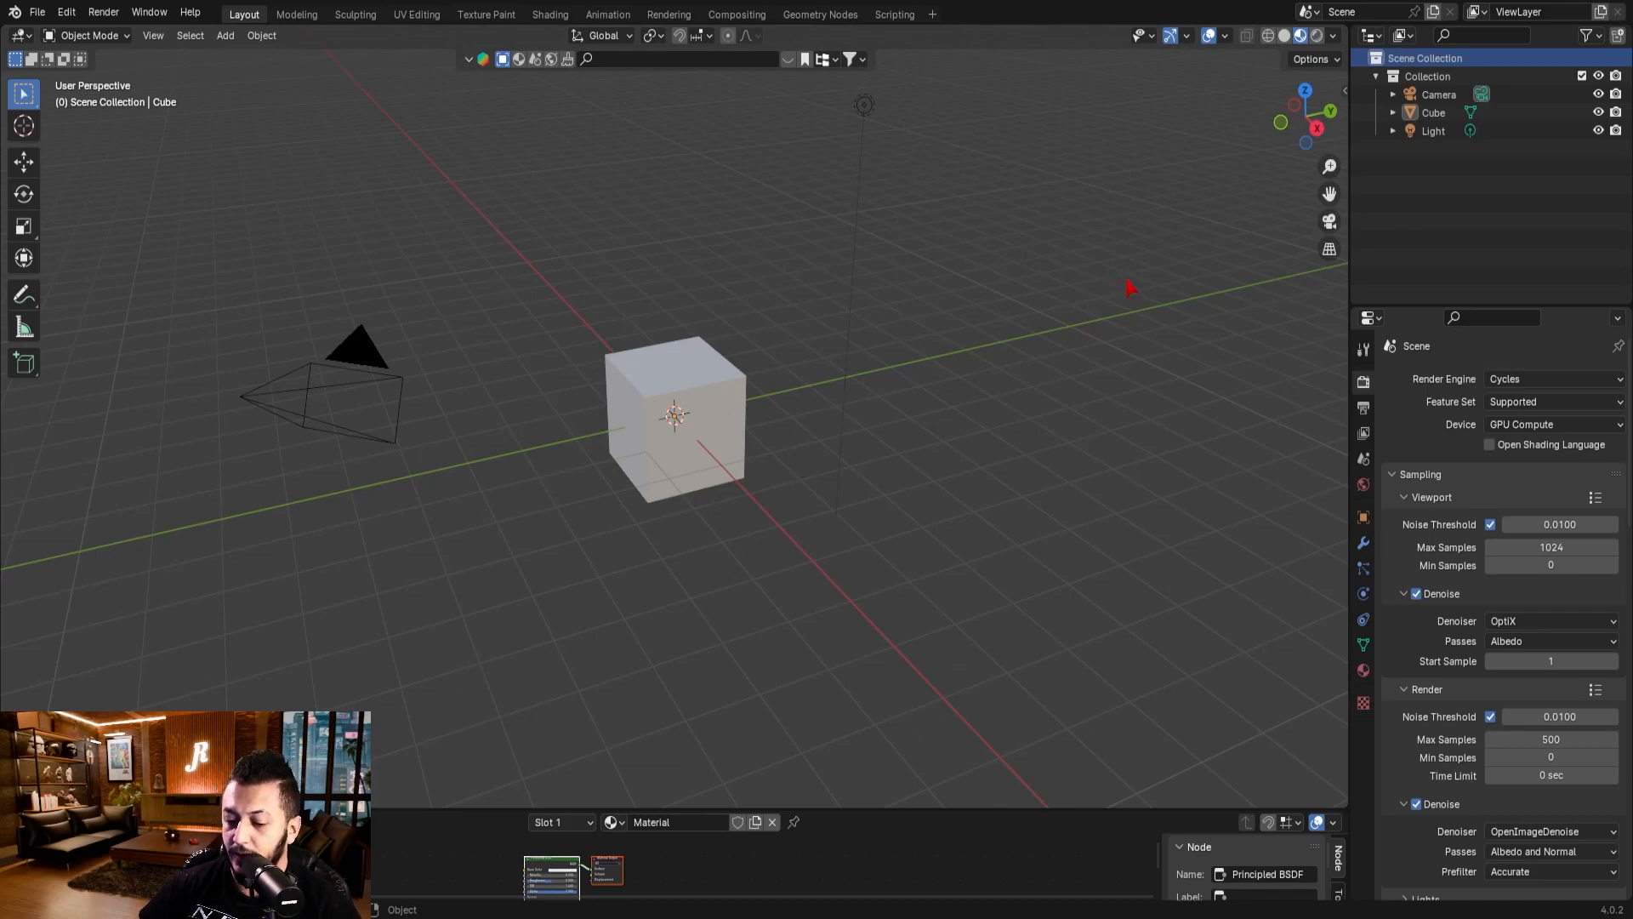
pyautogui.click(1318, 36)
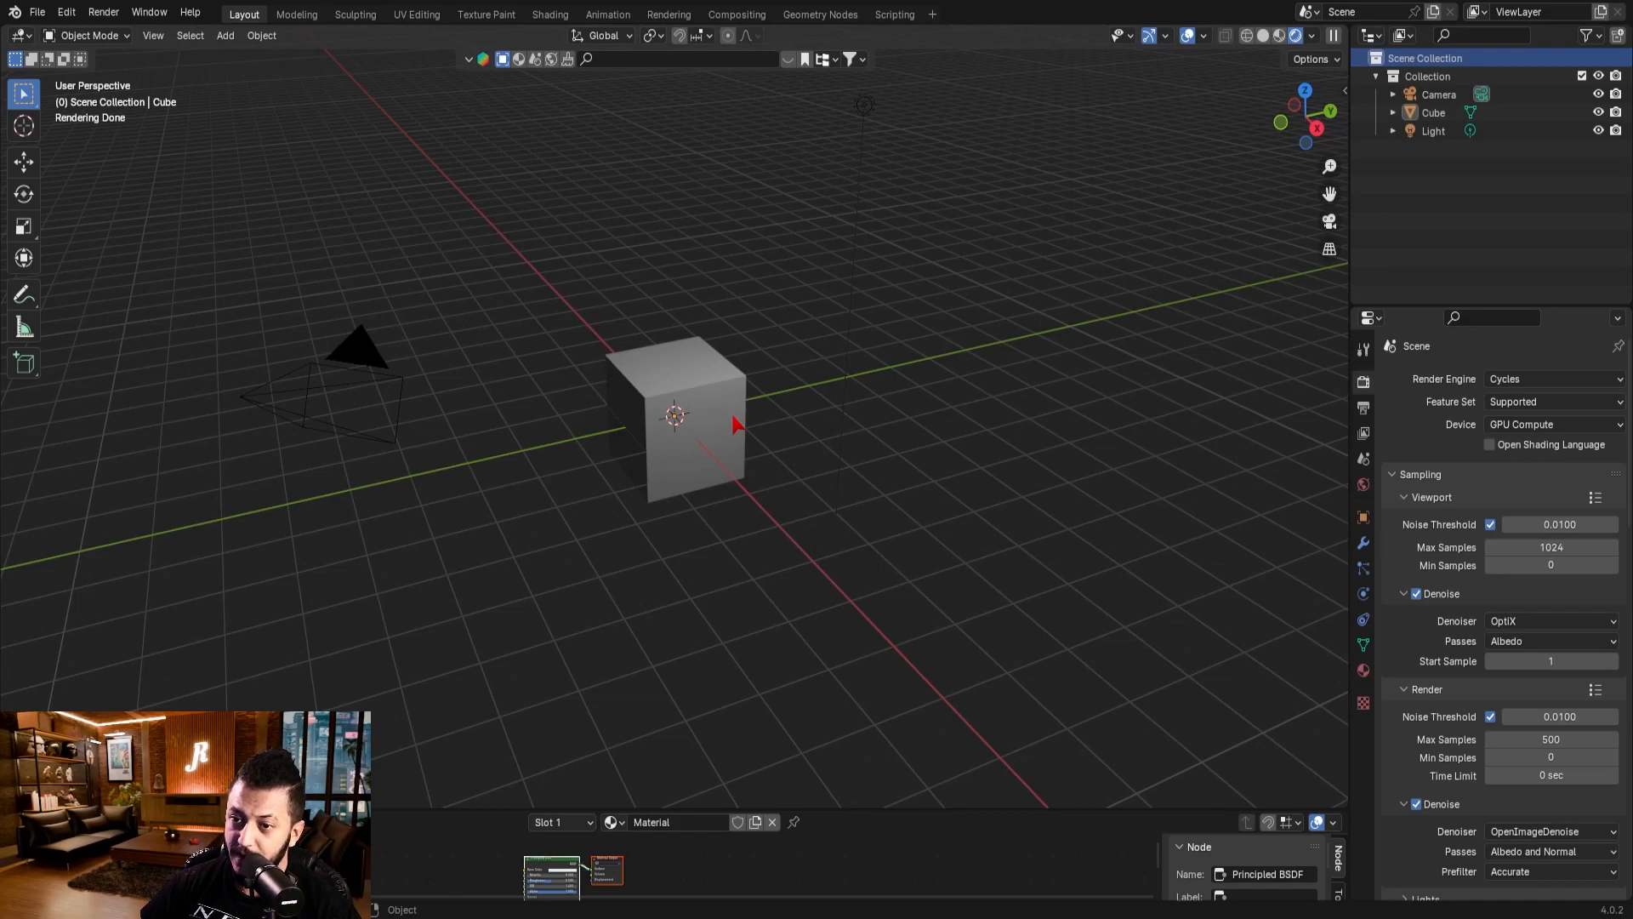
pyautogui.click(1265, 36)
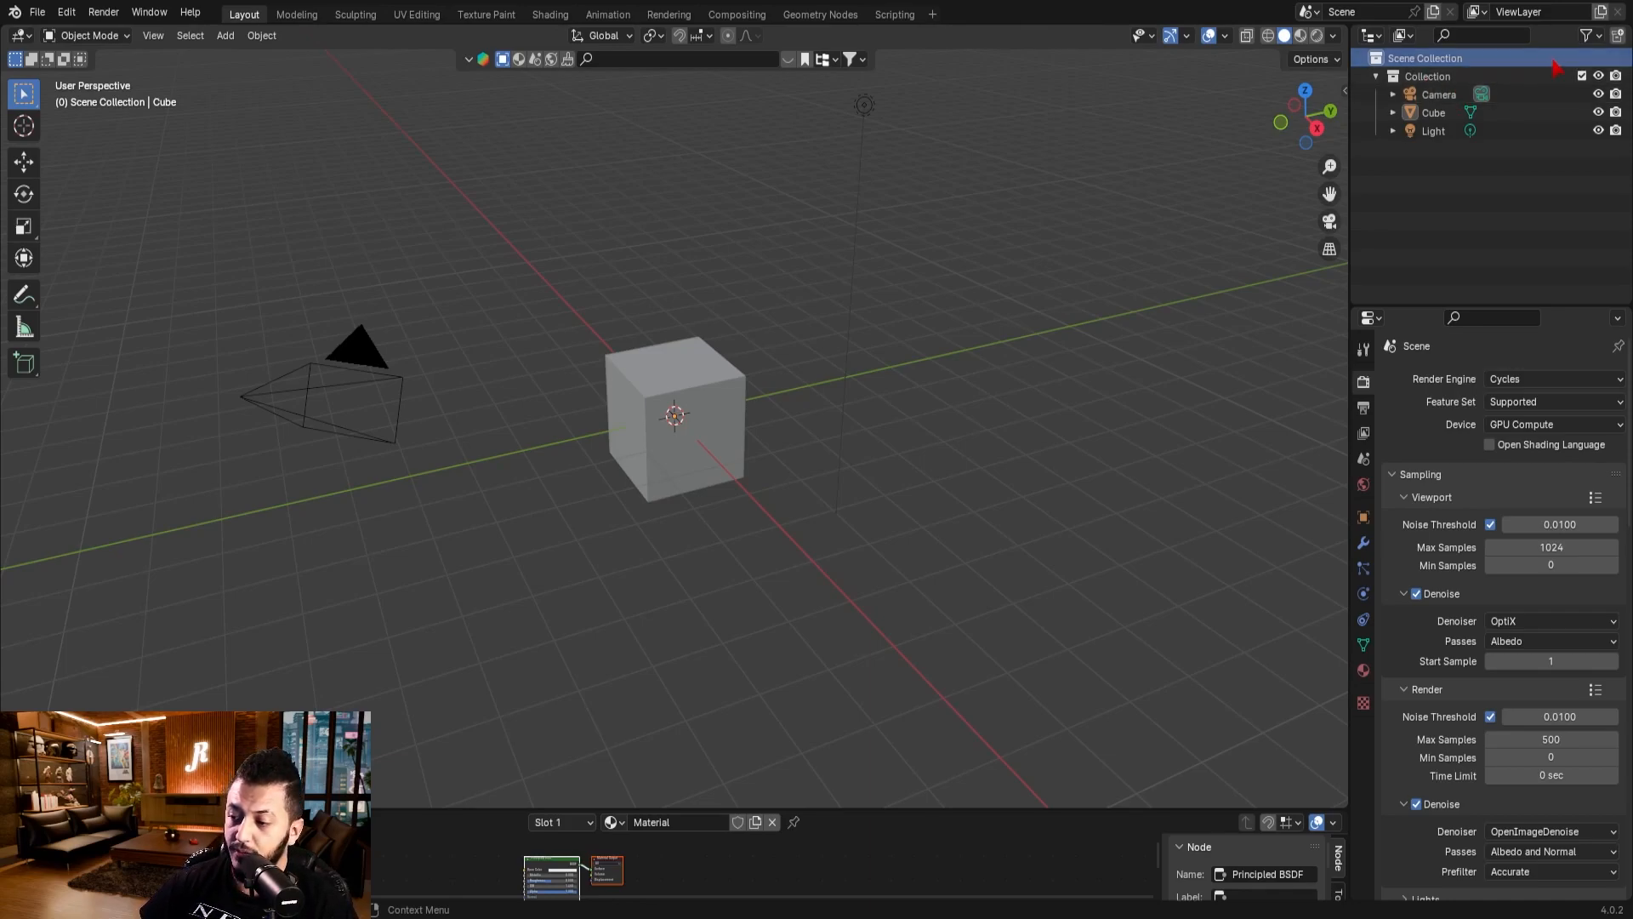
# - Create a new collection inside Collection and move the Camera into it
pyautogui.click(1444, 76)
pyautogui.click(1610, 35)
pyautogui.click(1446, 94)
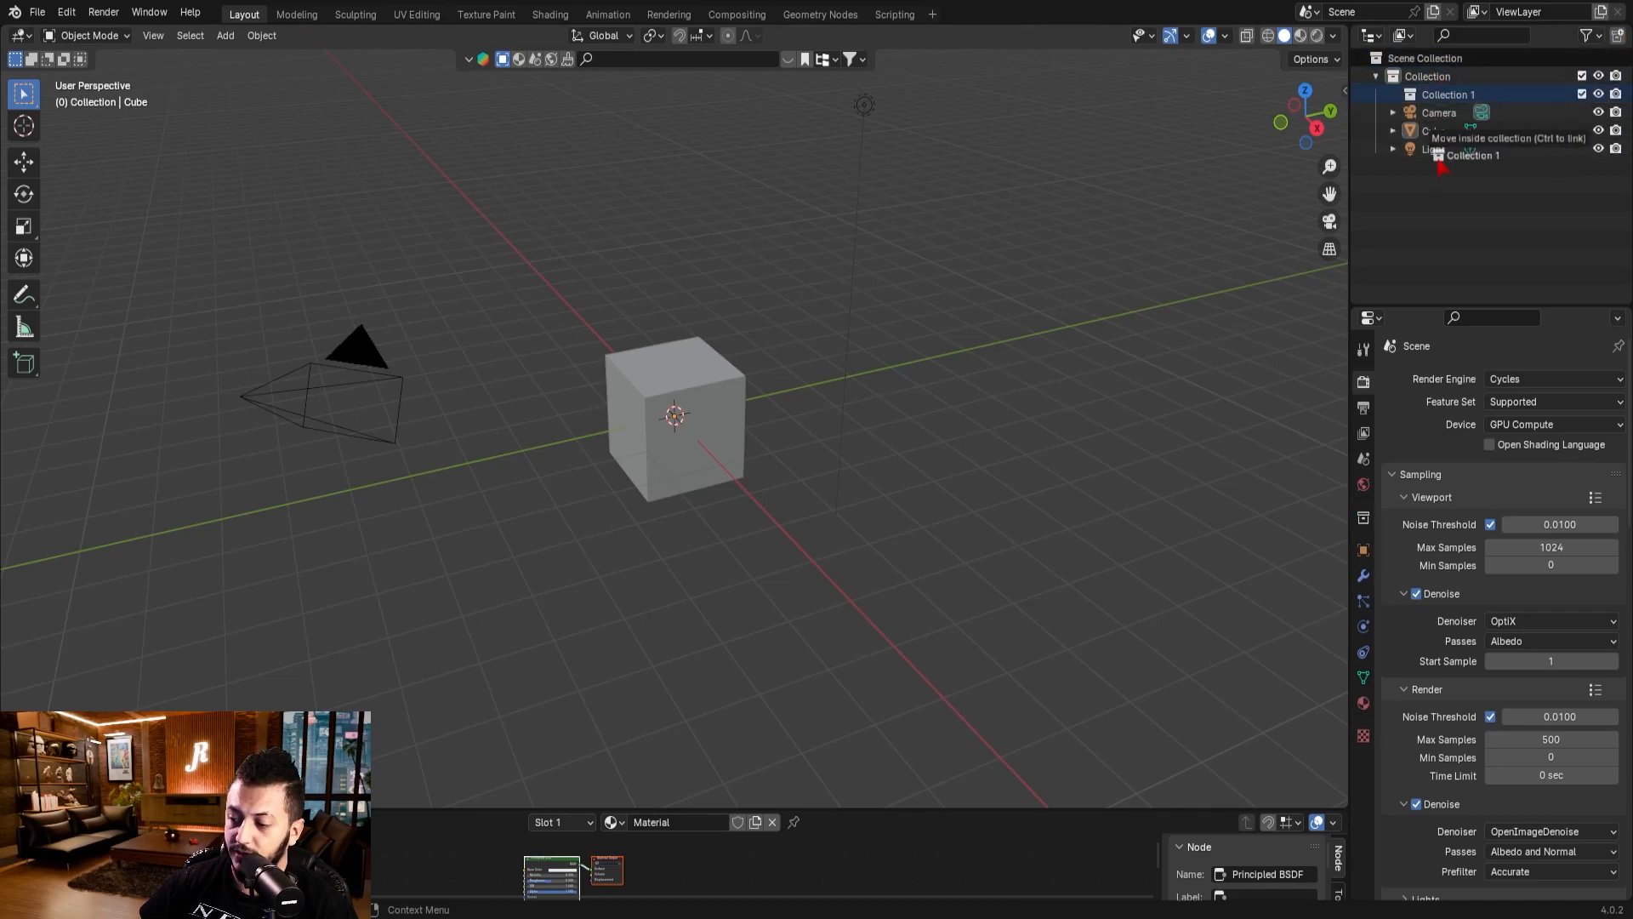
pyautogui.moveTo(1444, 122); pyautogui.dragTo(1439, 96)
pyautogui.click(1394, 95)
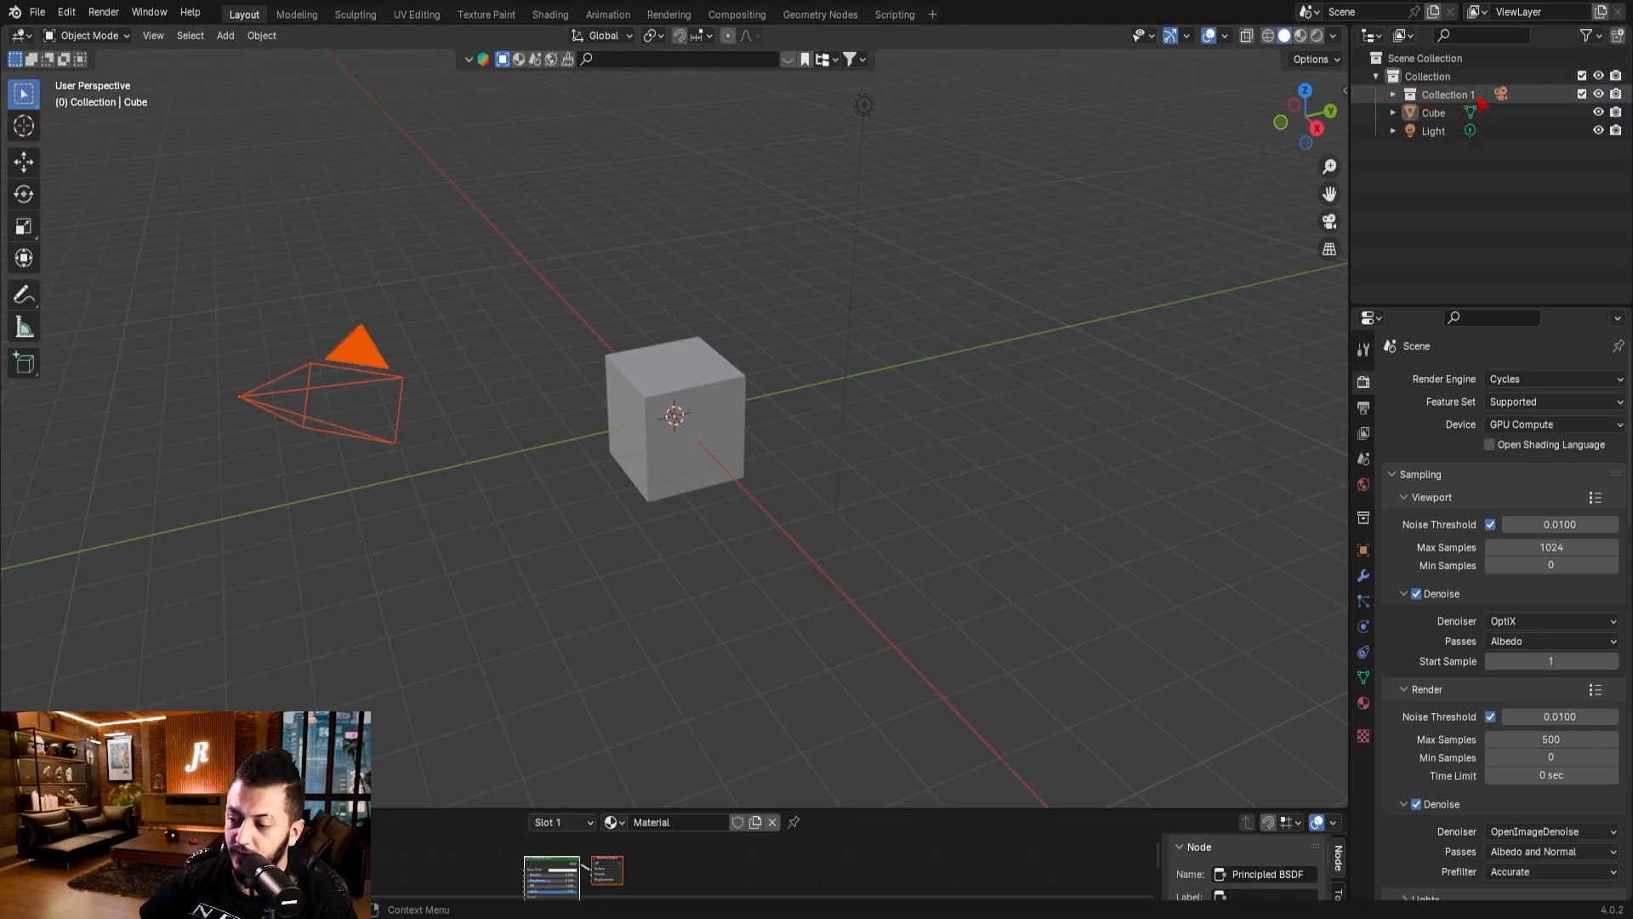
pyautogui.click(1394, 95)
pyautogui.click(1449, 95)
# - Undo the camera's move and the creation of the nested collection
pyautogui.hotkey('ctrl', 'z')
pyautogui.hotkey('ctrl', 'z')
pyautogui.hotkey('ctrl', 'z')
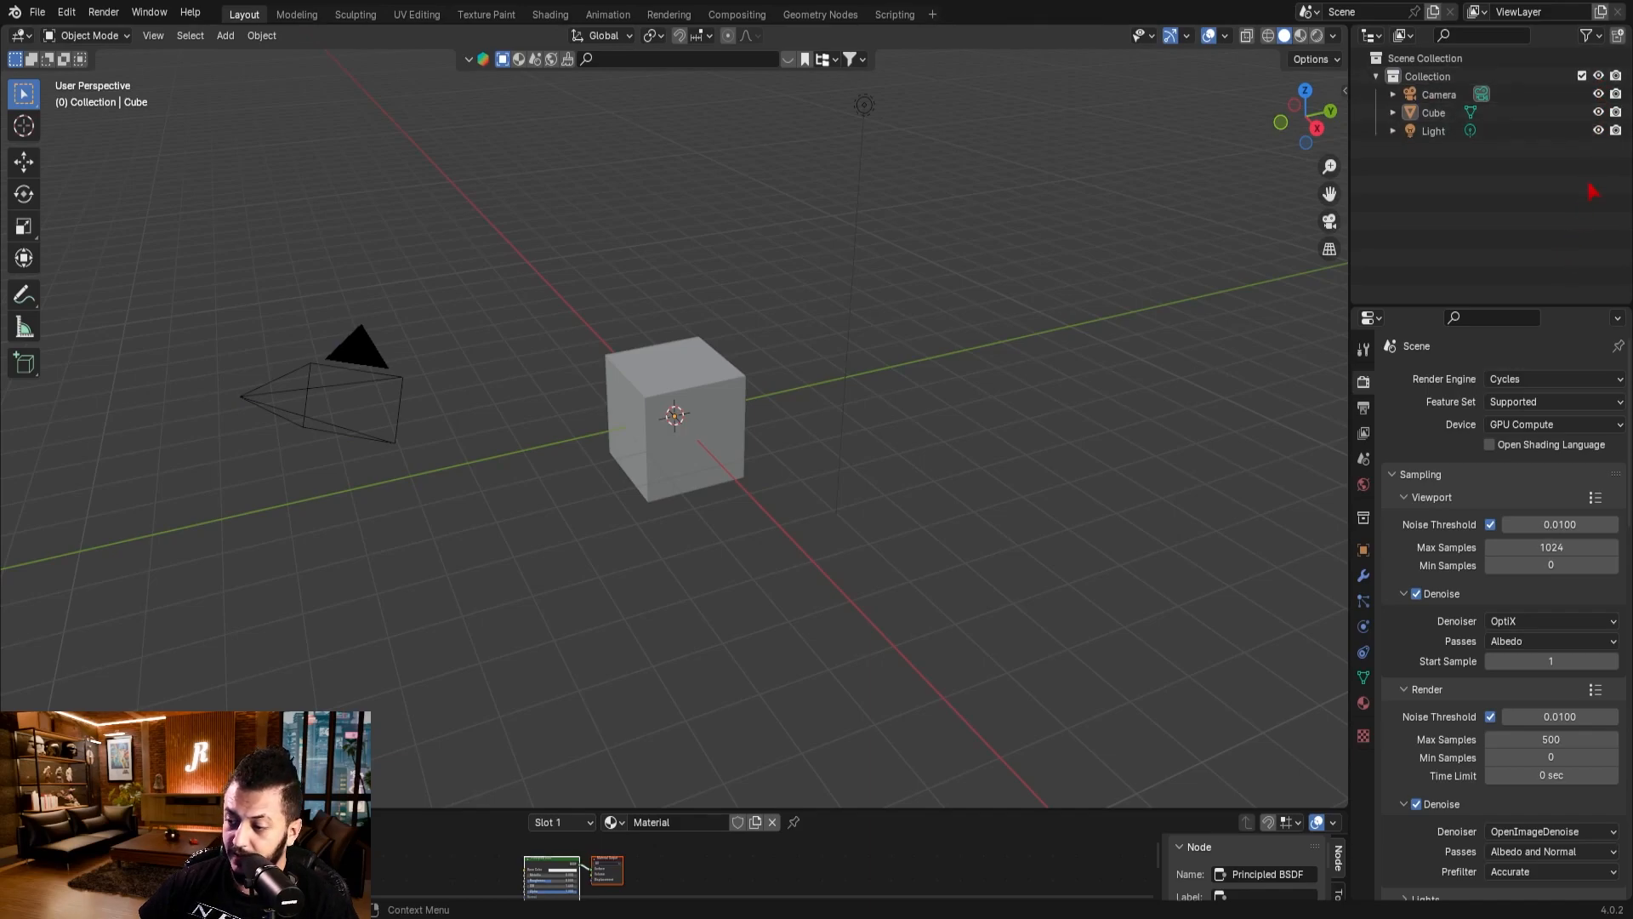
# - Hide the Cube in the viewport and show it again, twice
pyautogui.click(1599, 114)
pyautogui.click(1599, 114)
pyautogui.click(1599, 114)
pyautogui.click(1599, 114)
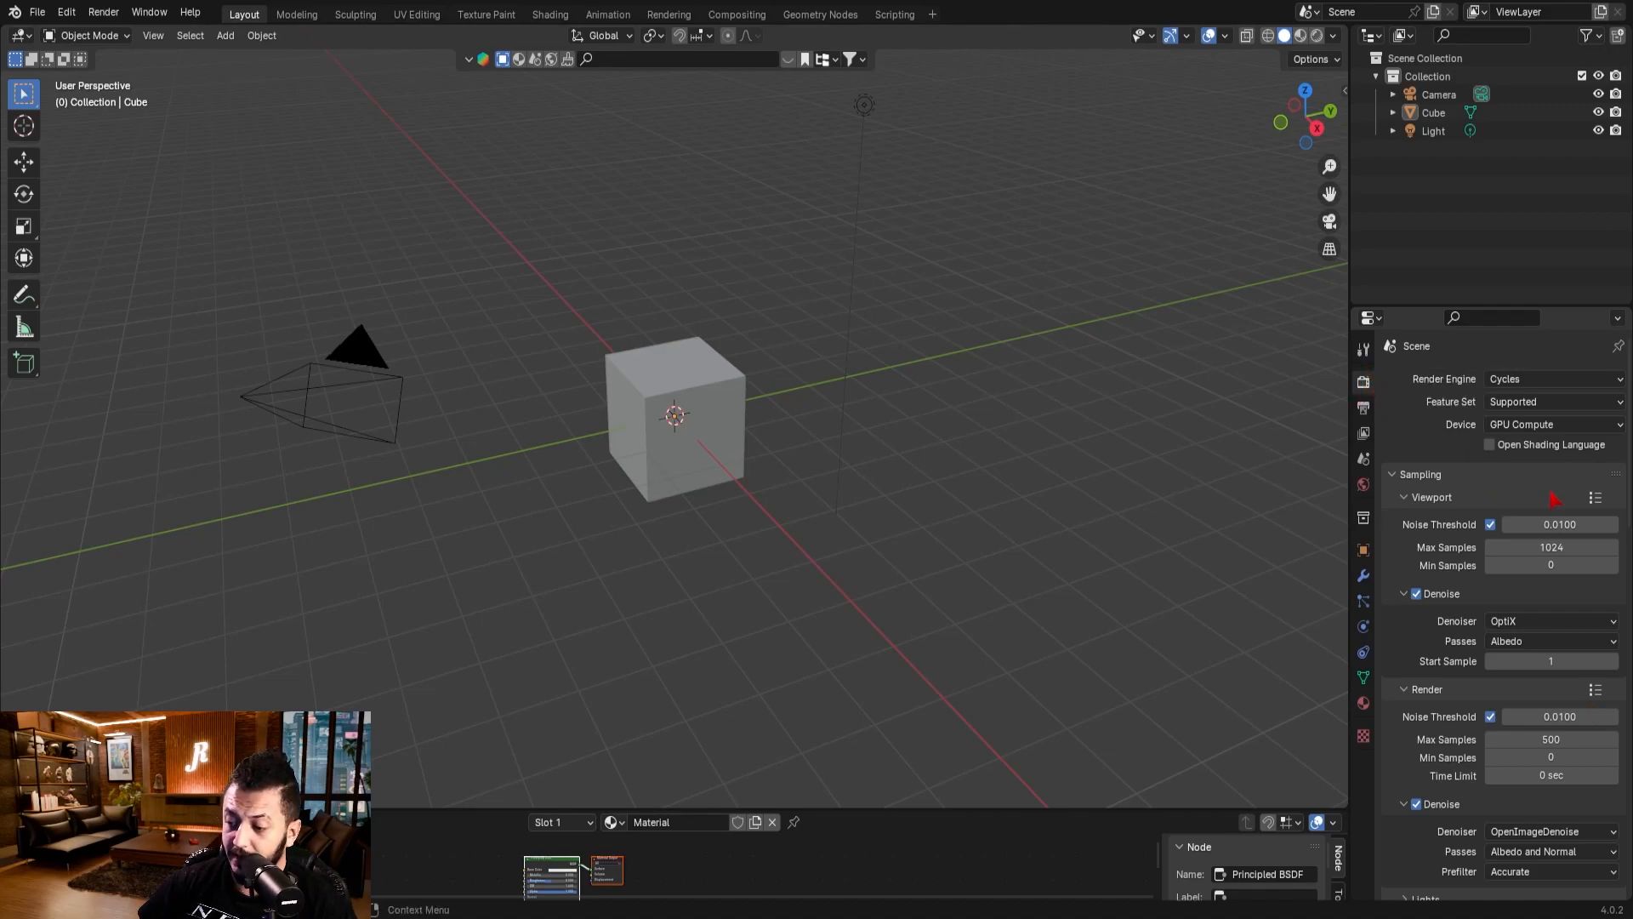
# - Set the render engine to Cycles and the rendering device to GPU Compute
pyautogui.click(1572, 381)
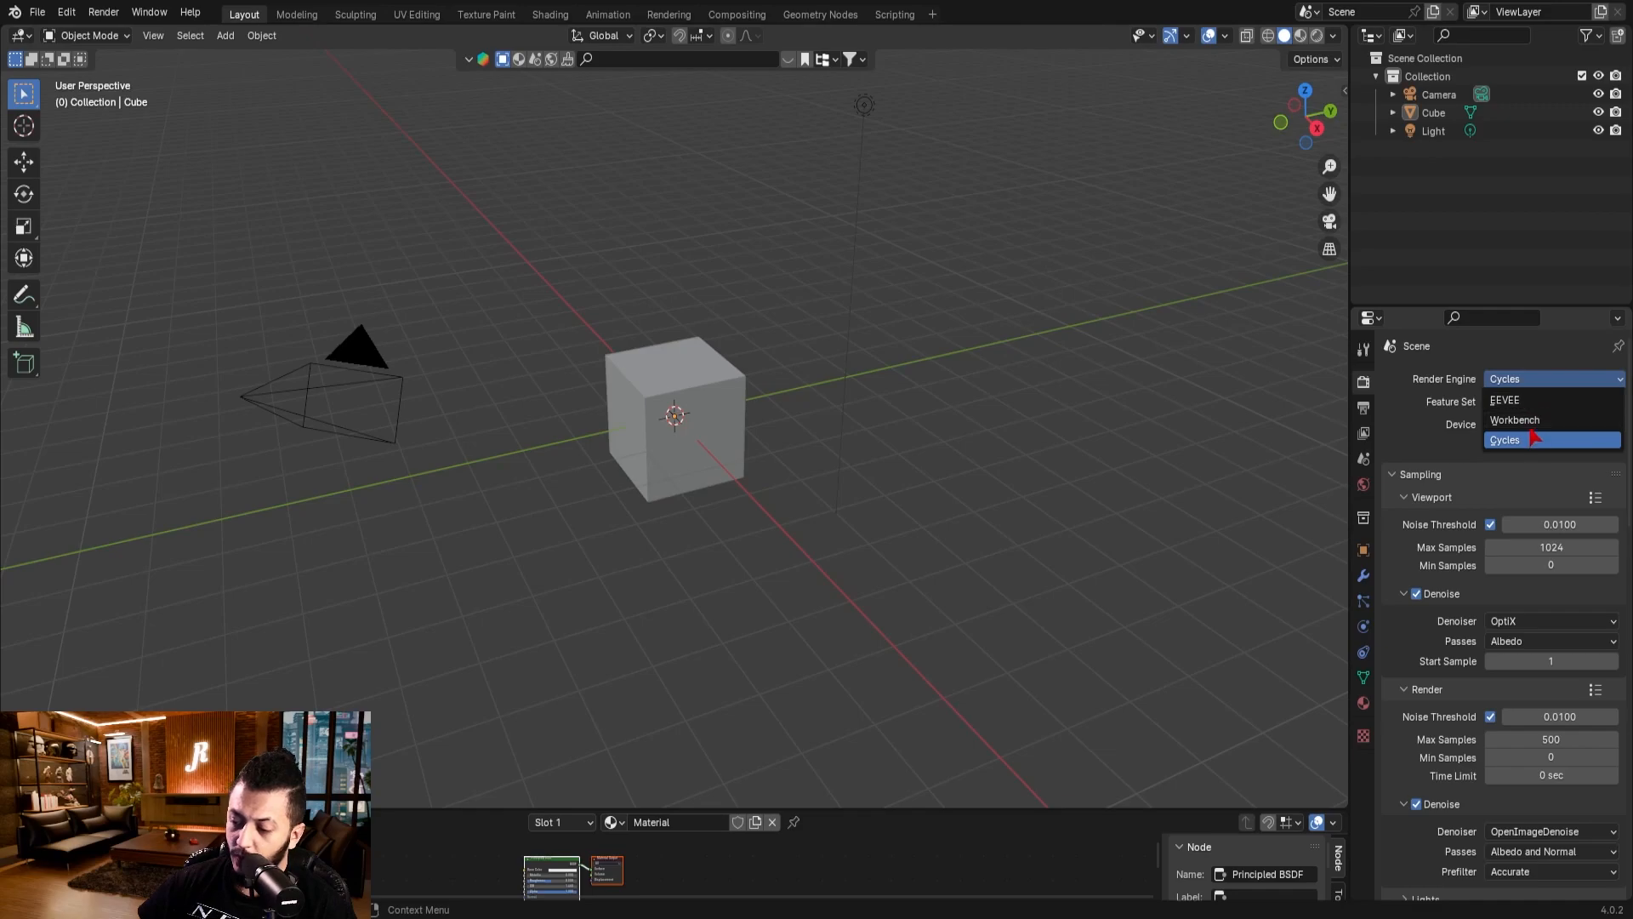
pyautogui.click(1506, 442)
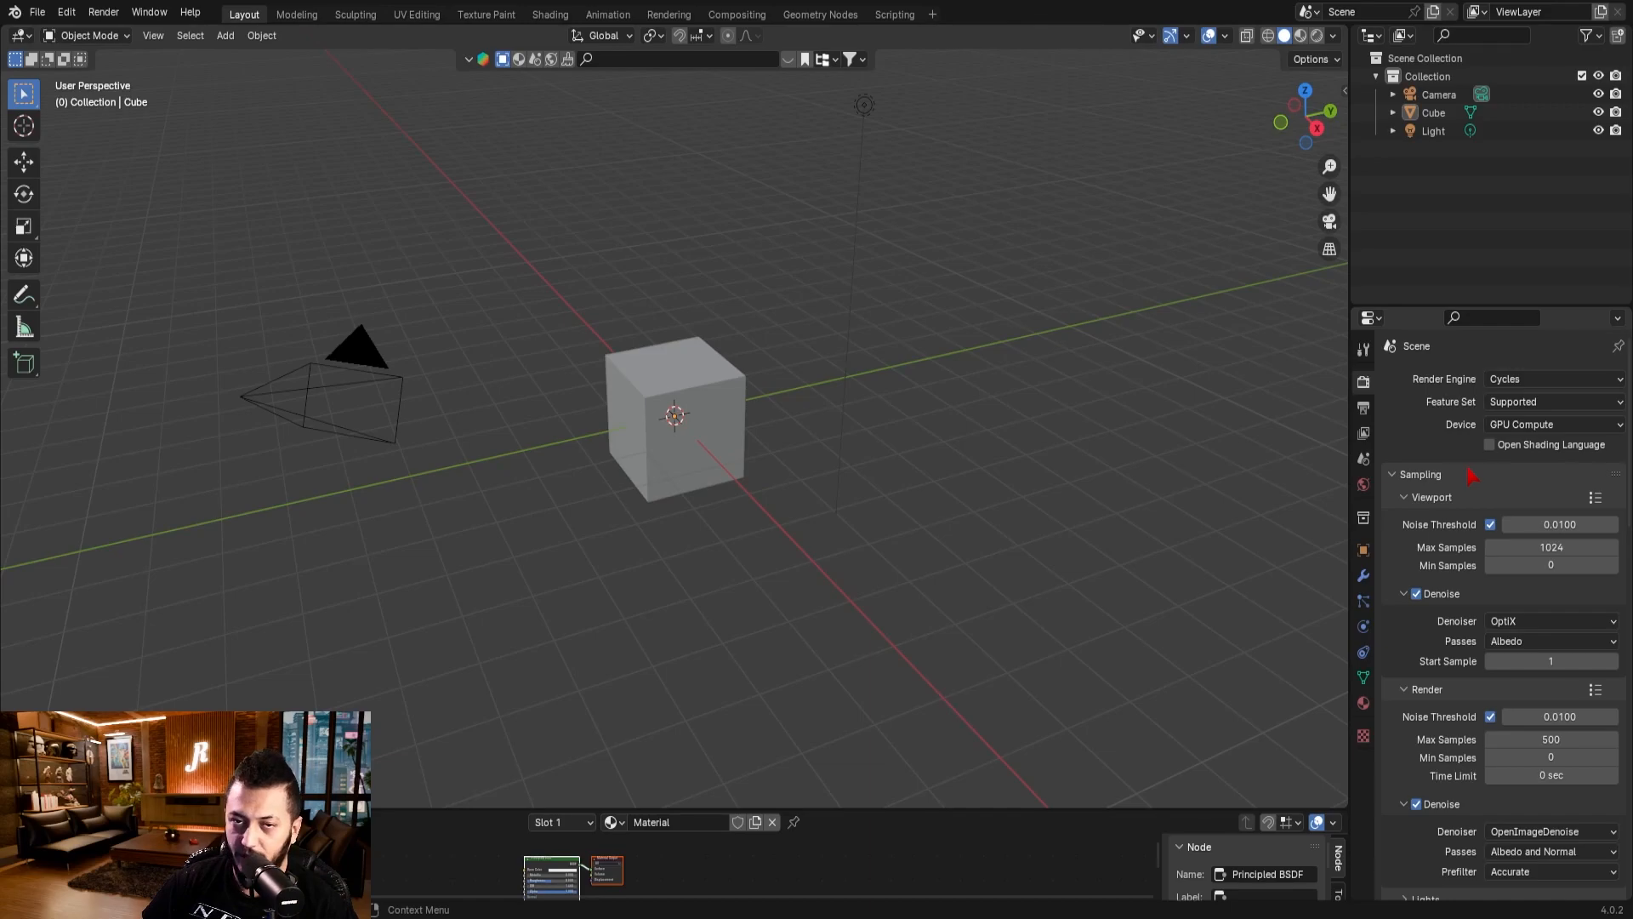
pyautogui.click(1557, 429)
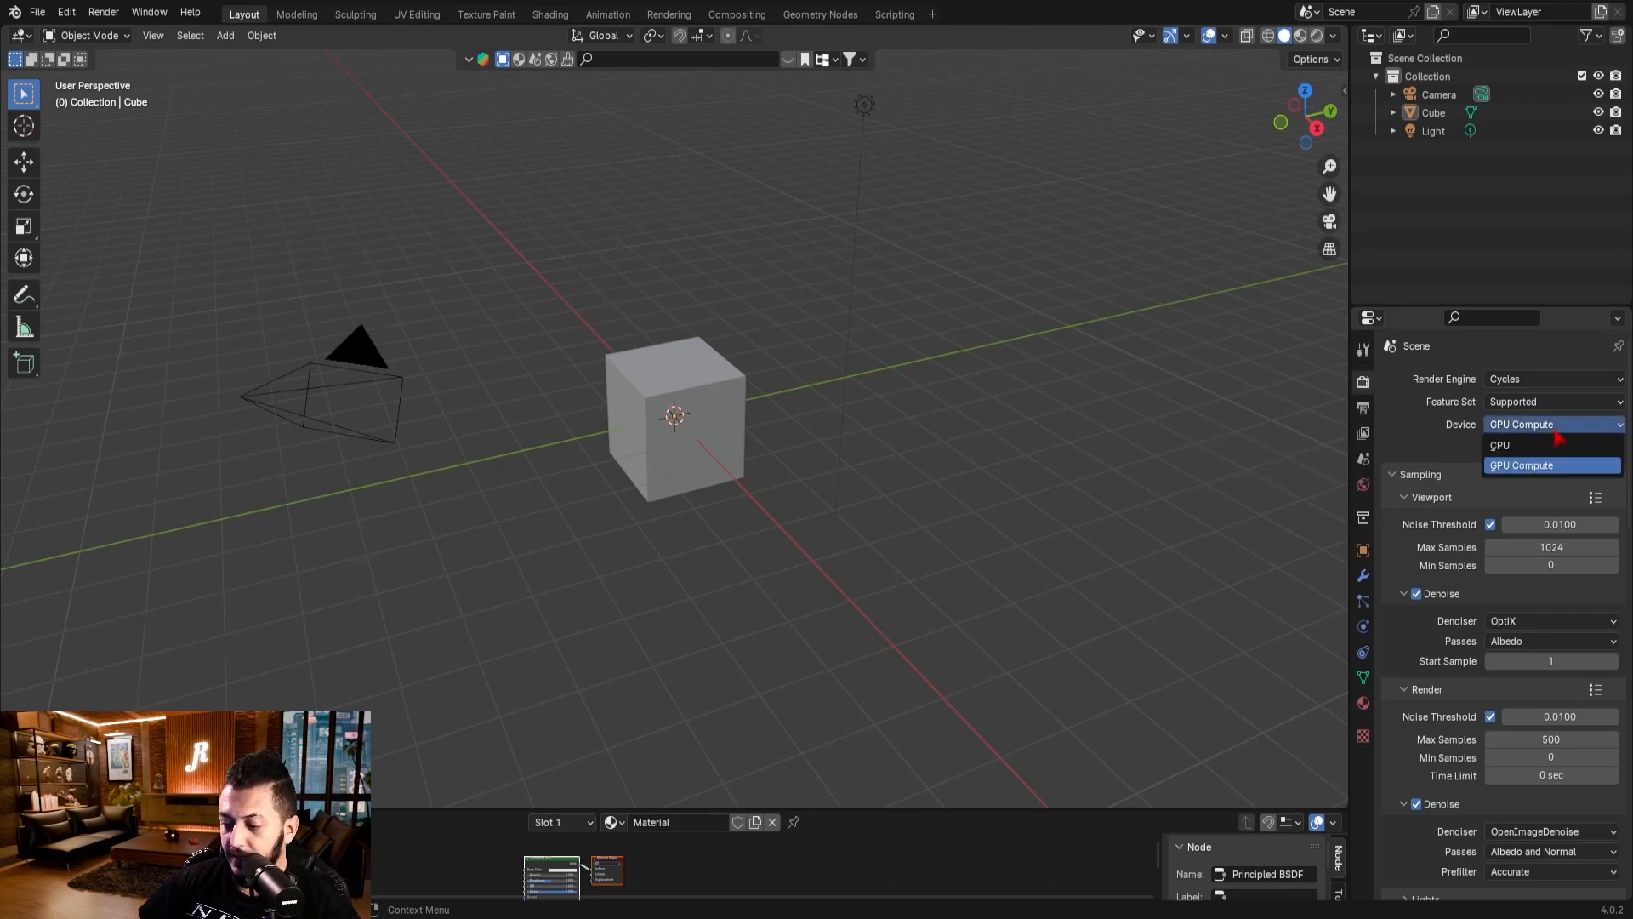
pyautogui.click(1521, 444)
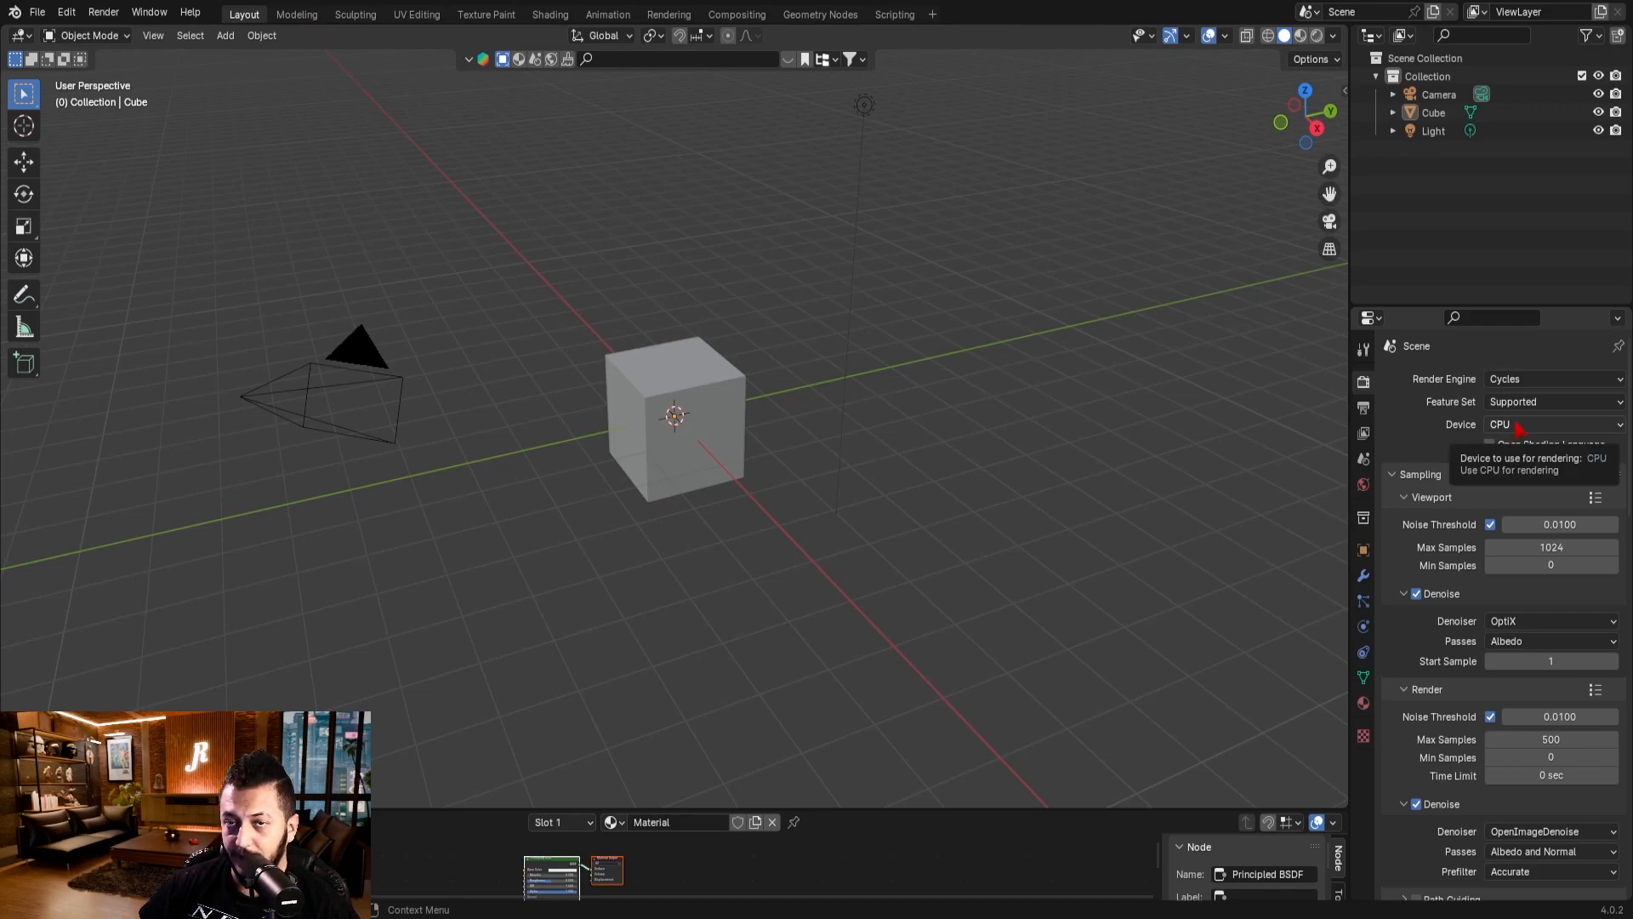
pyautogui.click(1518, 426)
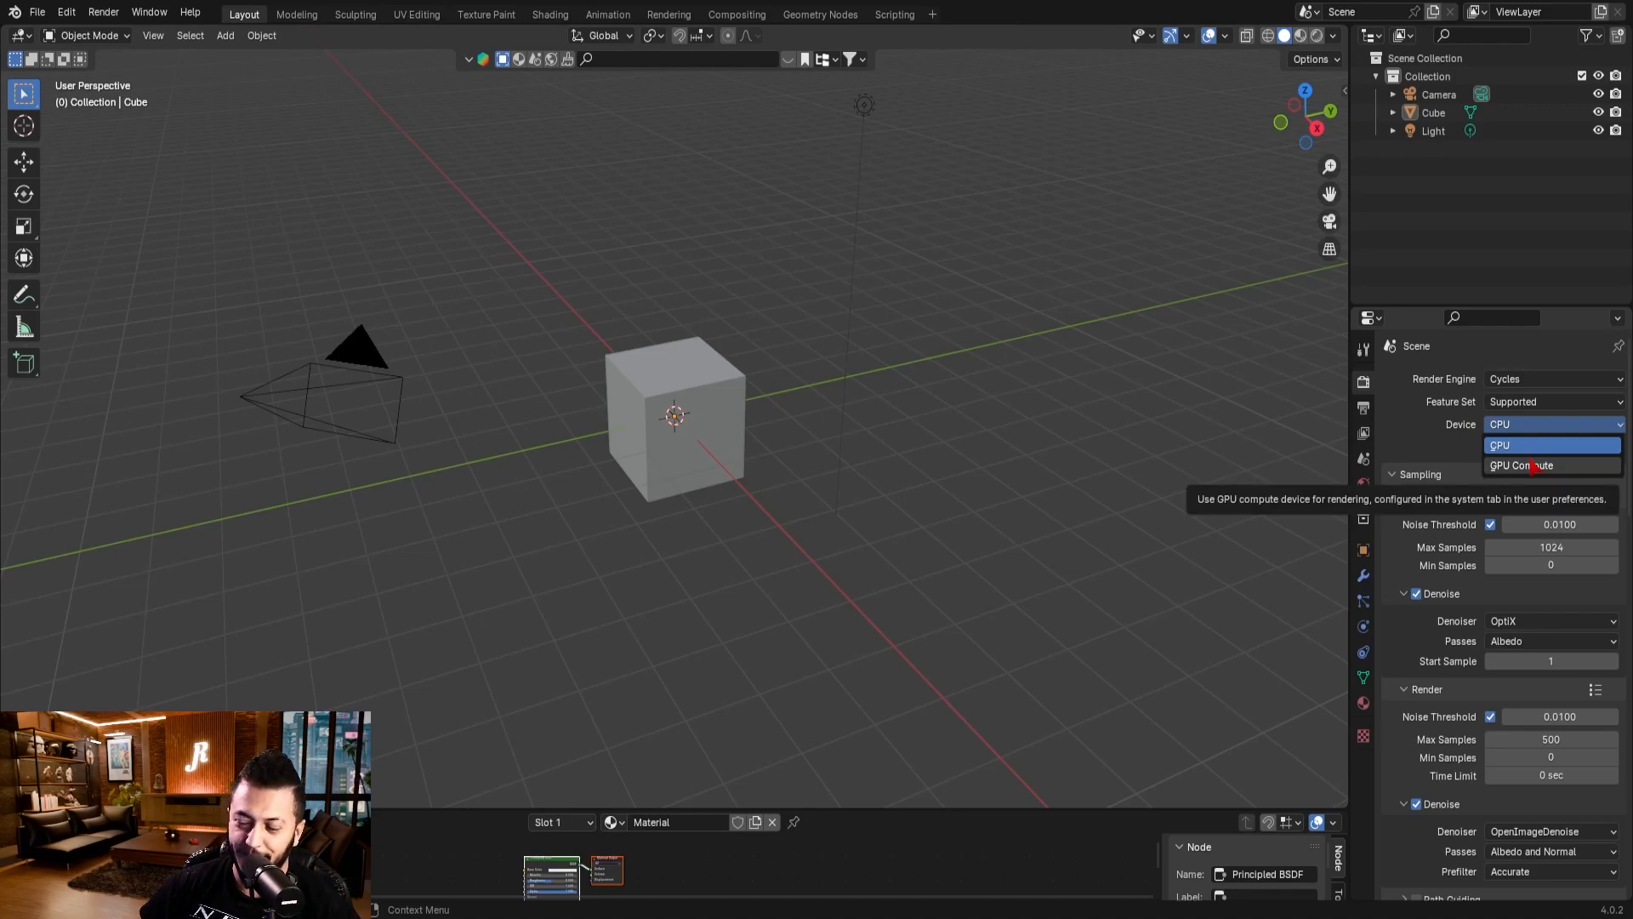
pyautogui.click(1523, 444)
pyautogui.click(1523, 429)
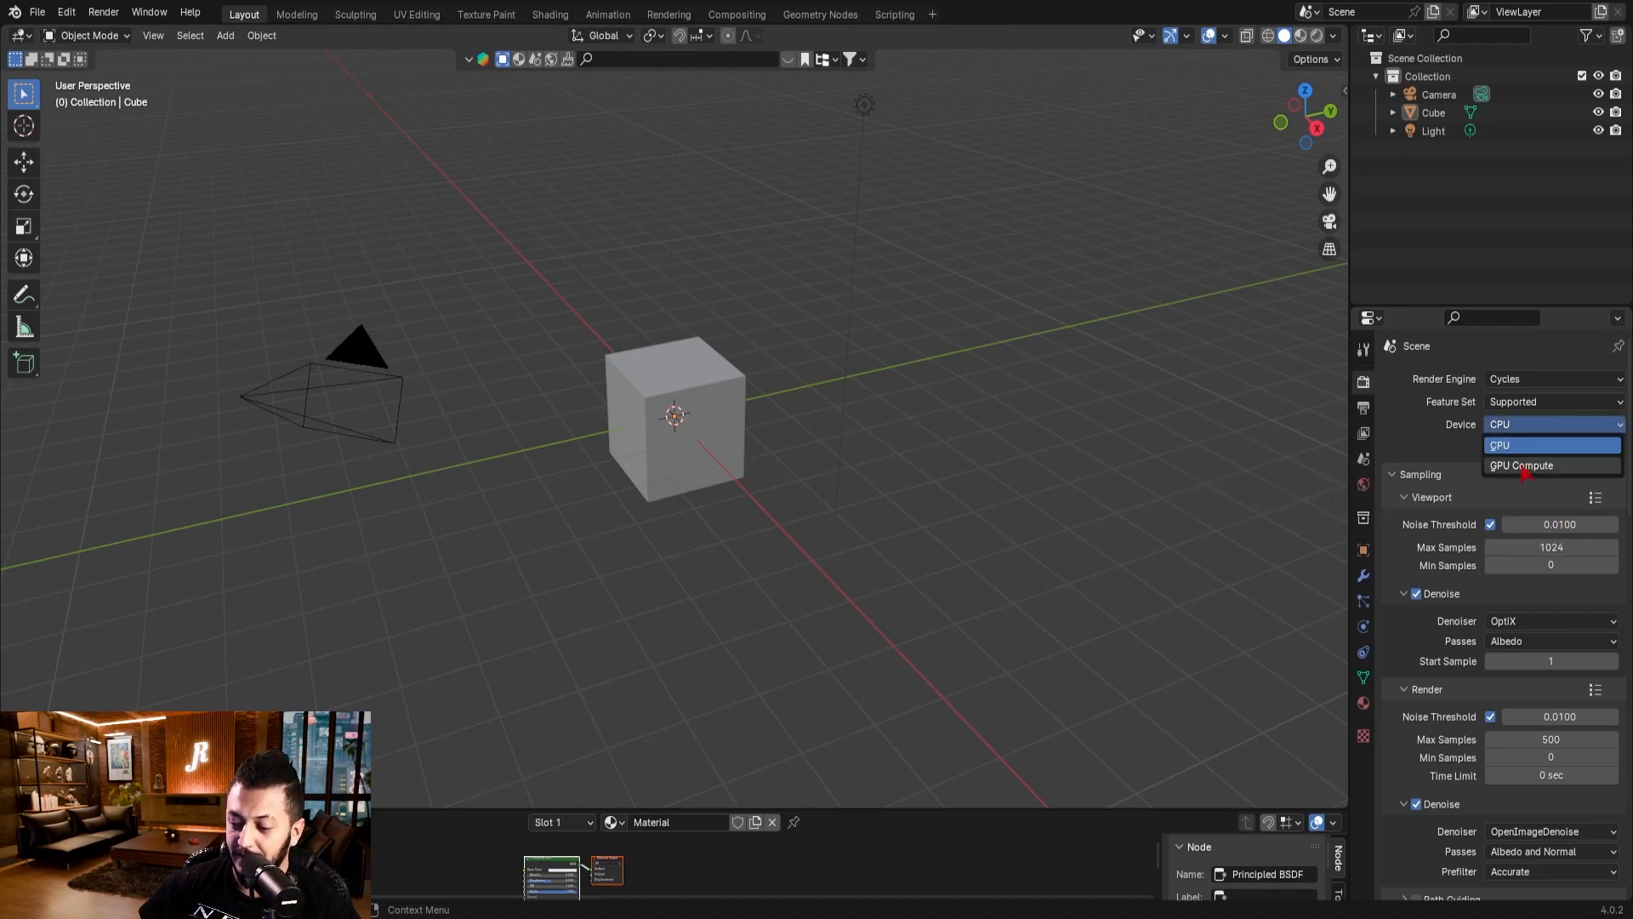
pyautogui.click(1523, 466)
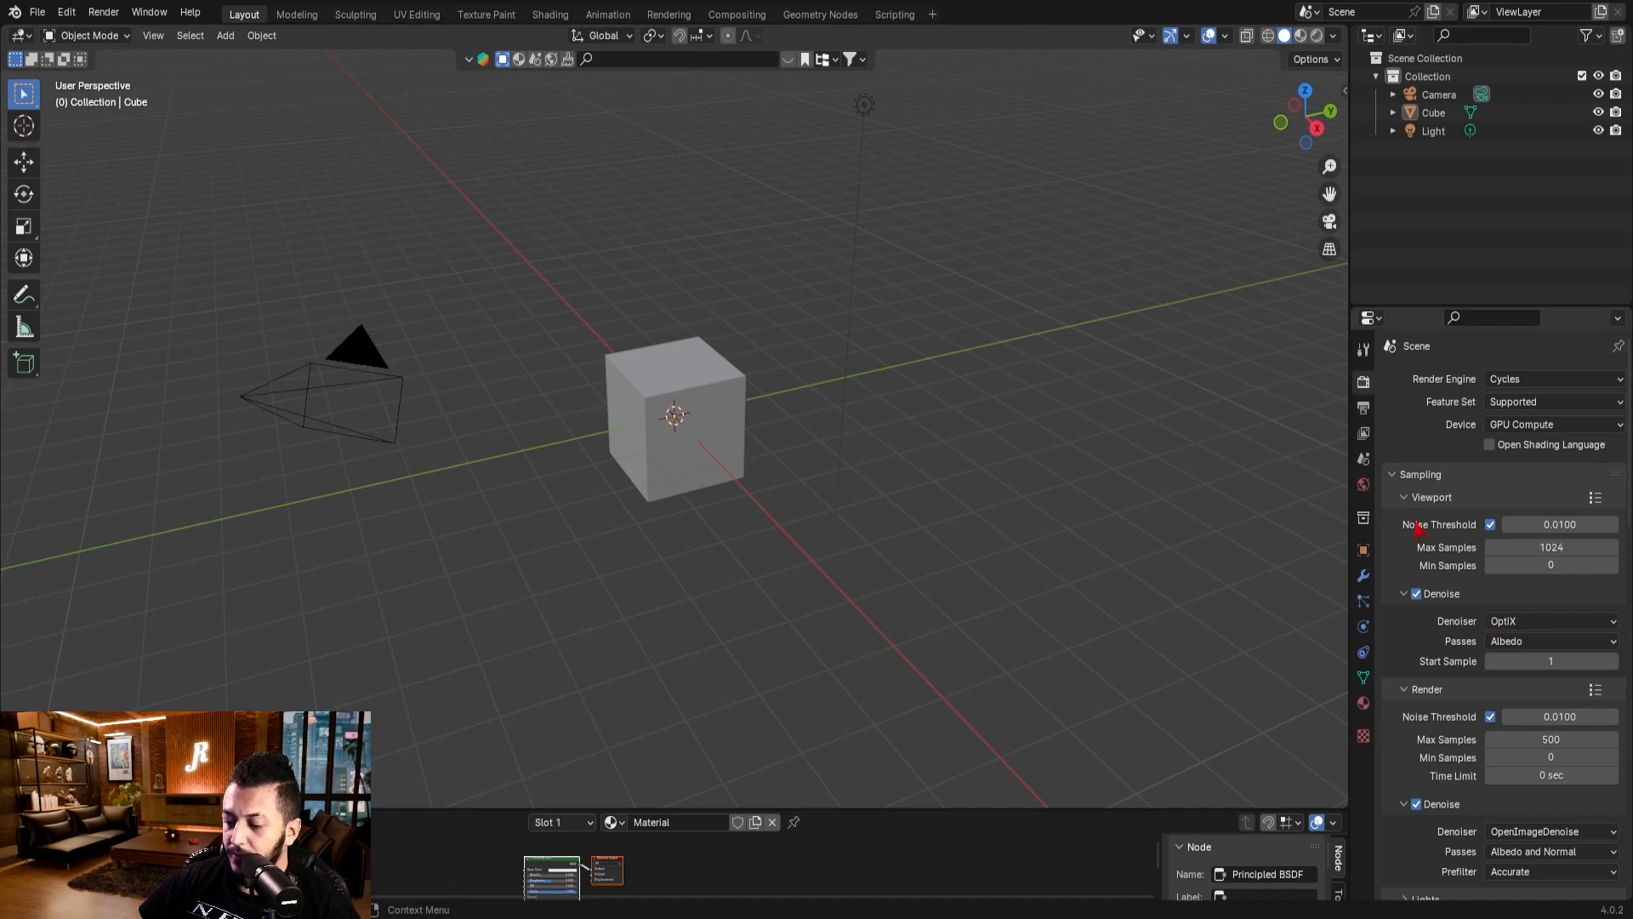
# - Set the viewport sampling noise threshold to 0.1
pyautogui.scroll(-2, 1600, 580)
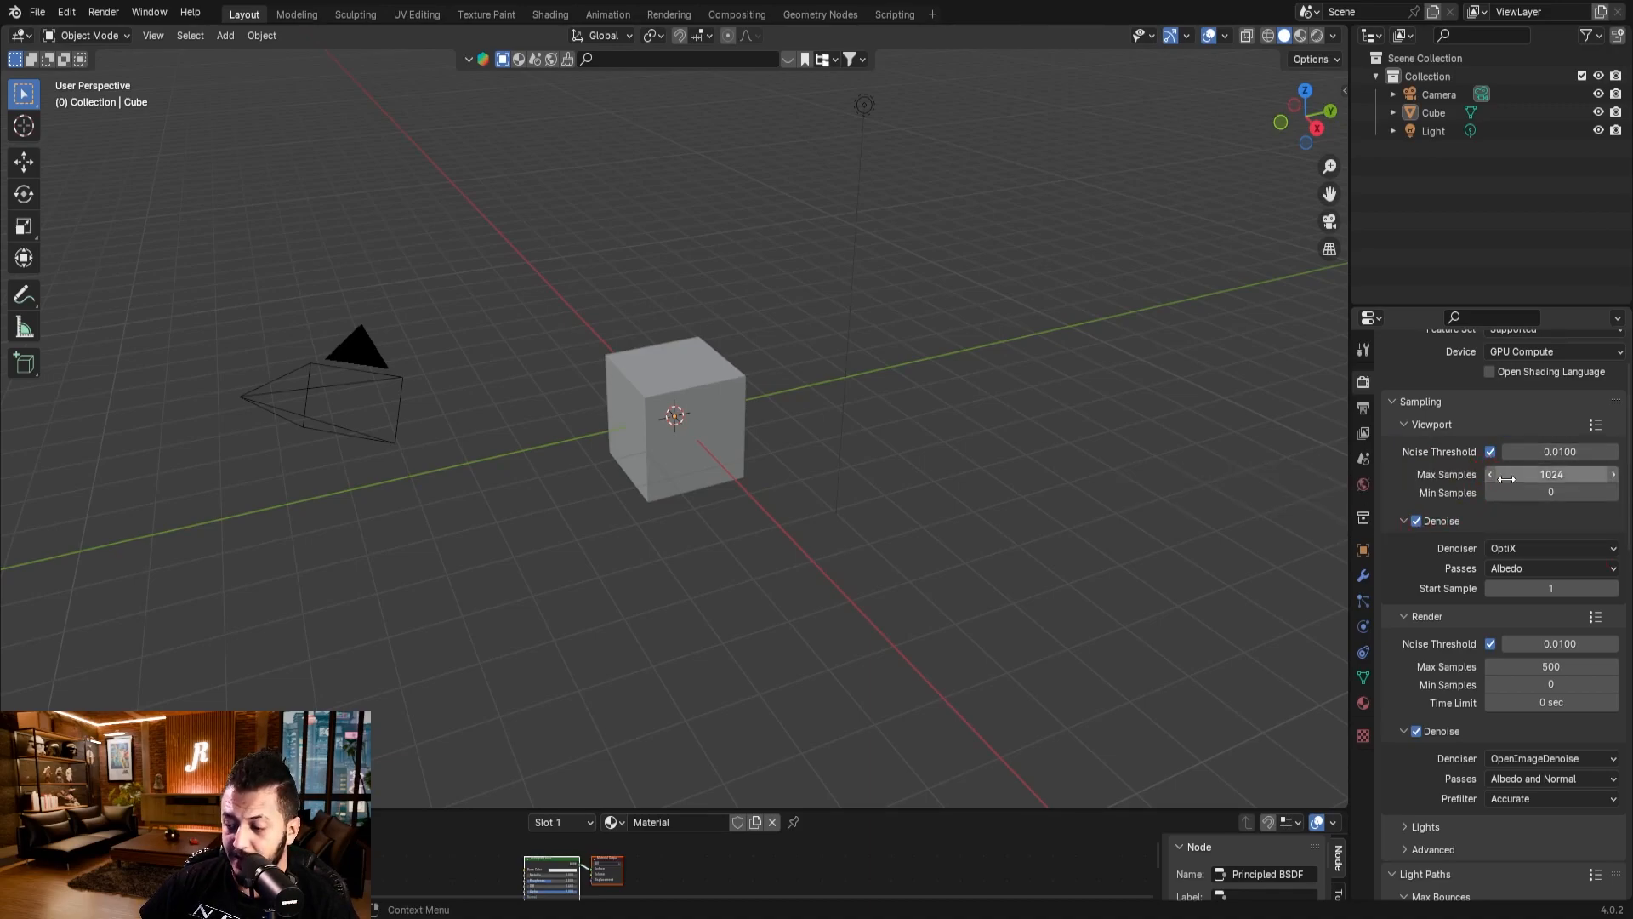
pyautogui.click(1550, 452)
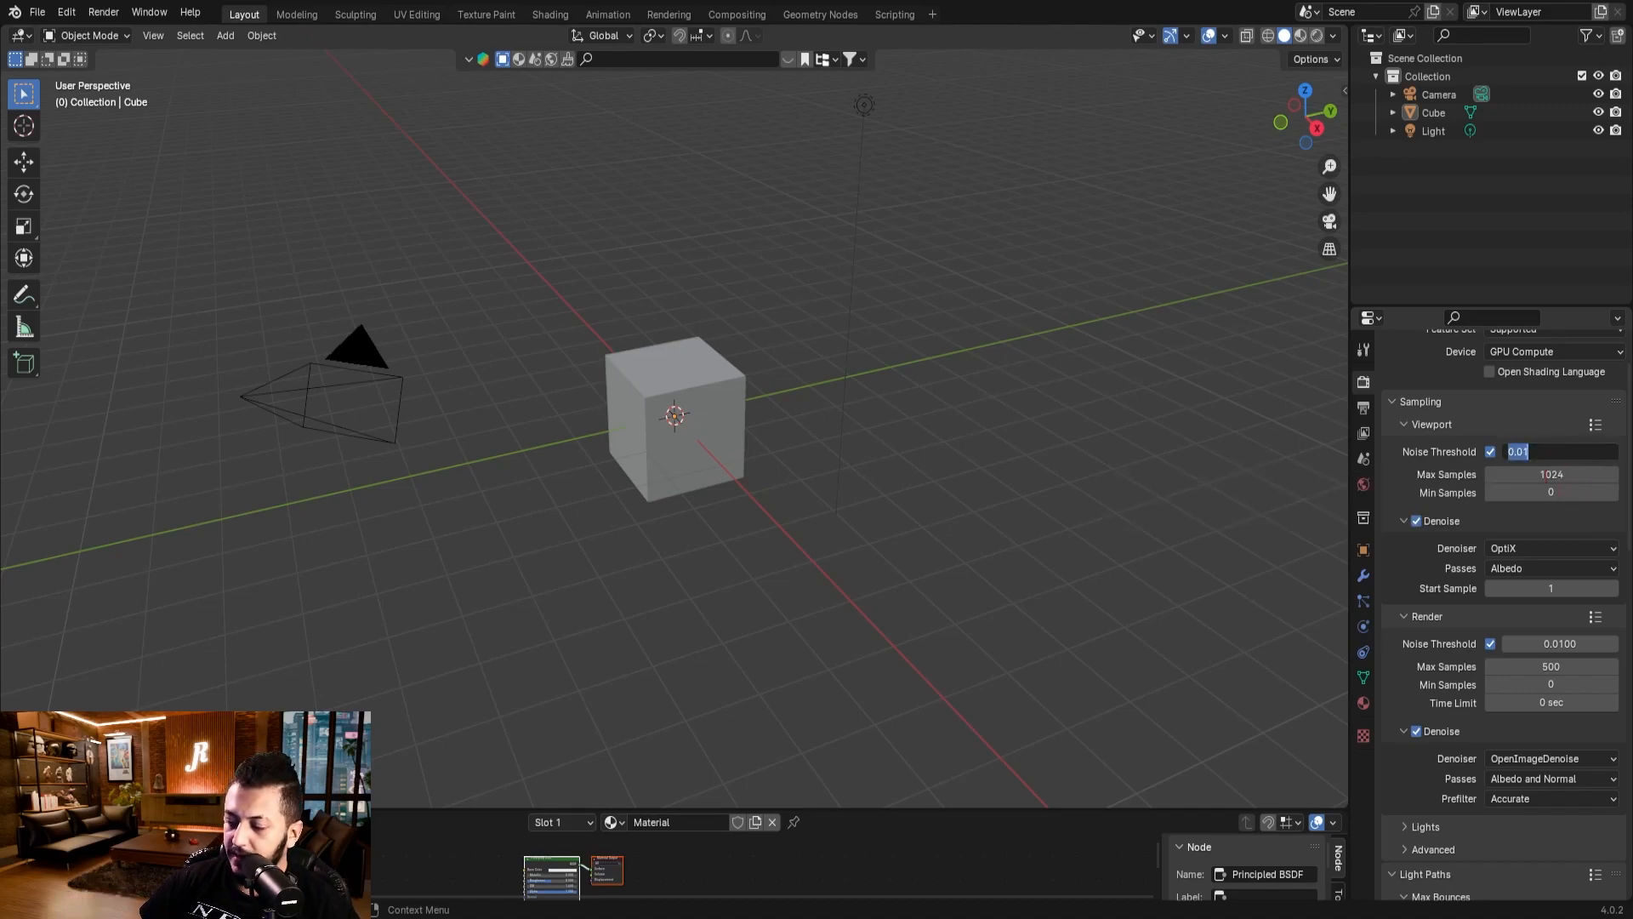
pyautogui.click(1518, 452)
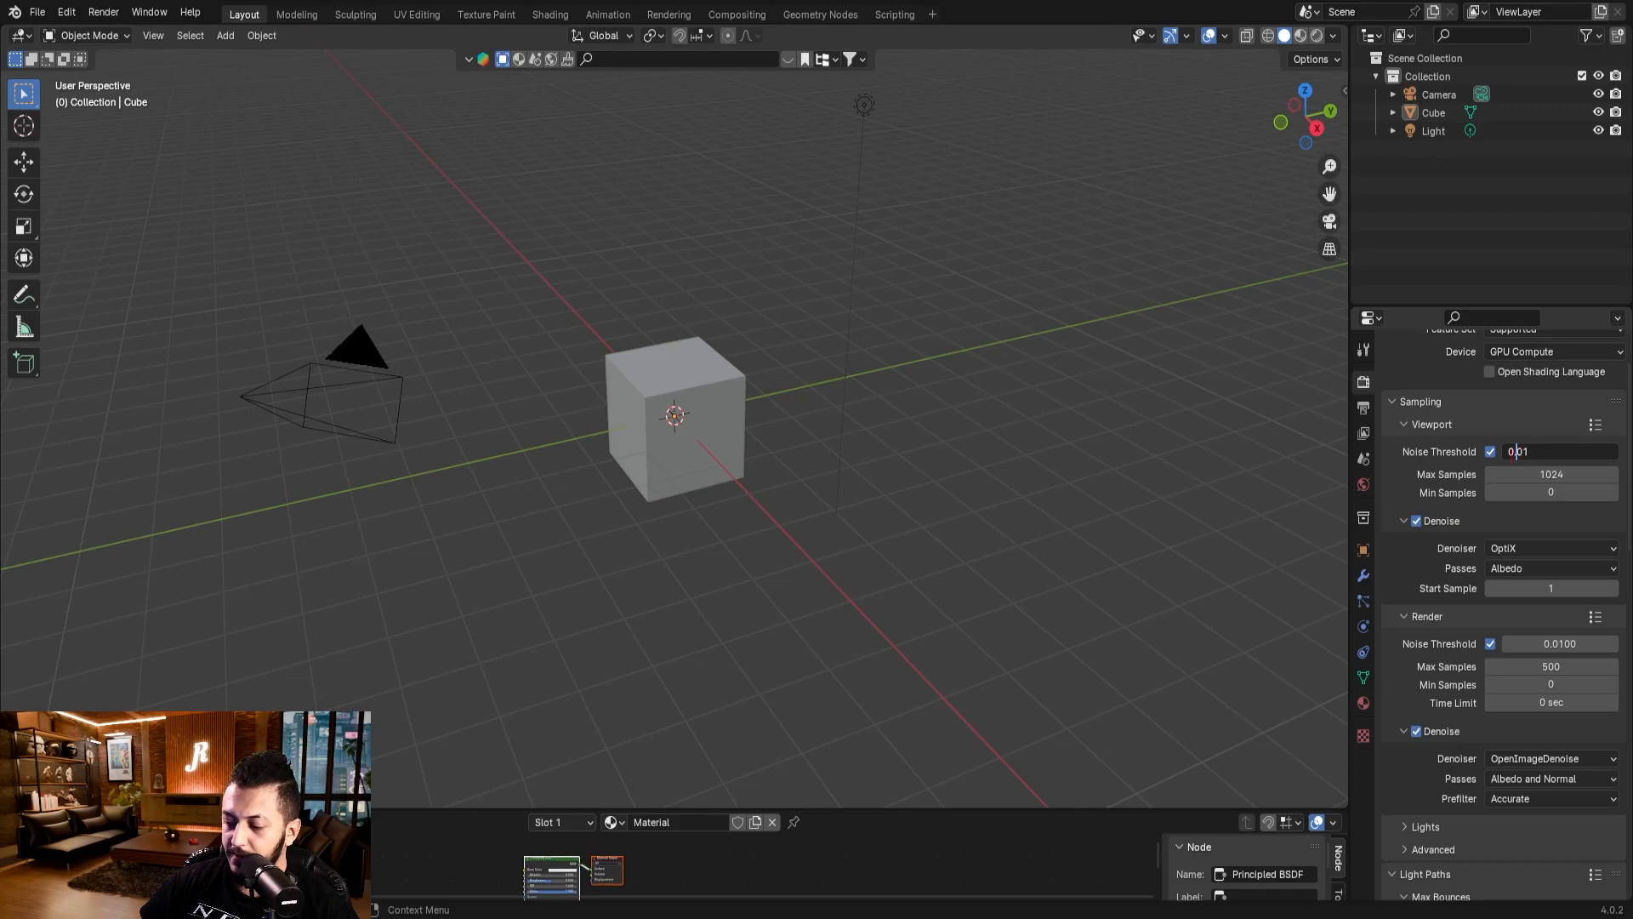
pyautogui.press('Delete')
pyautogui.press('Return')
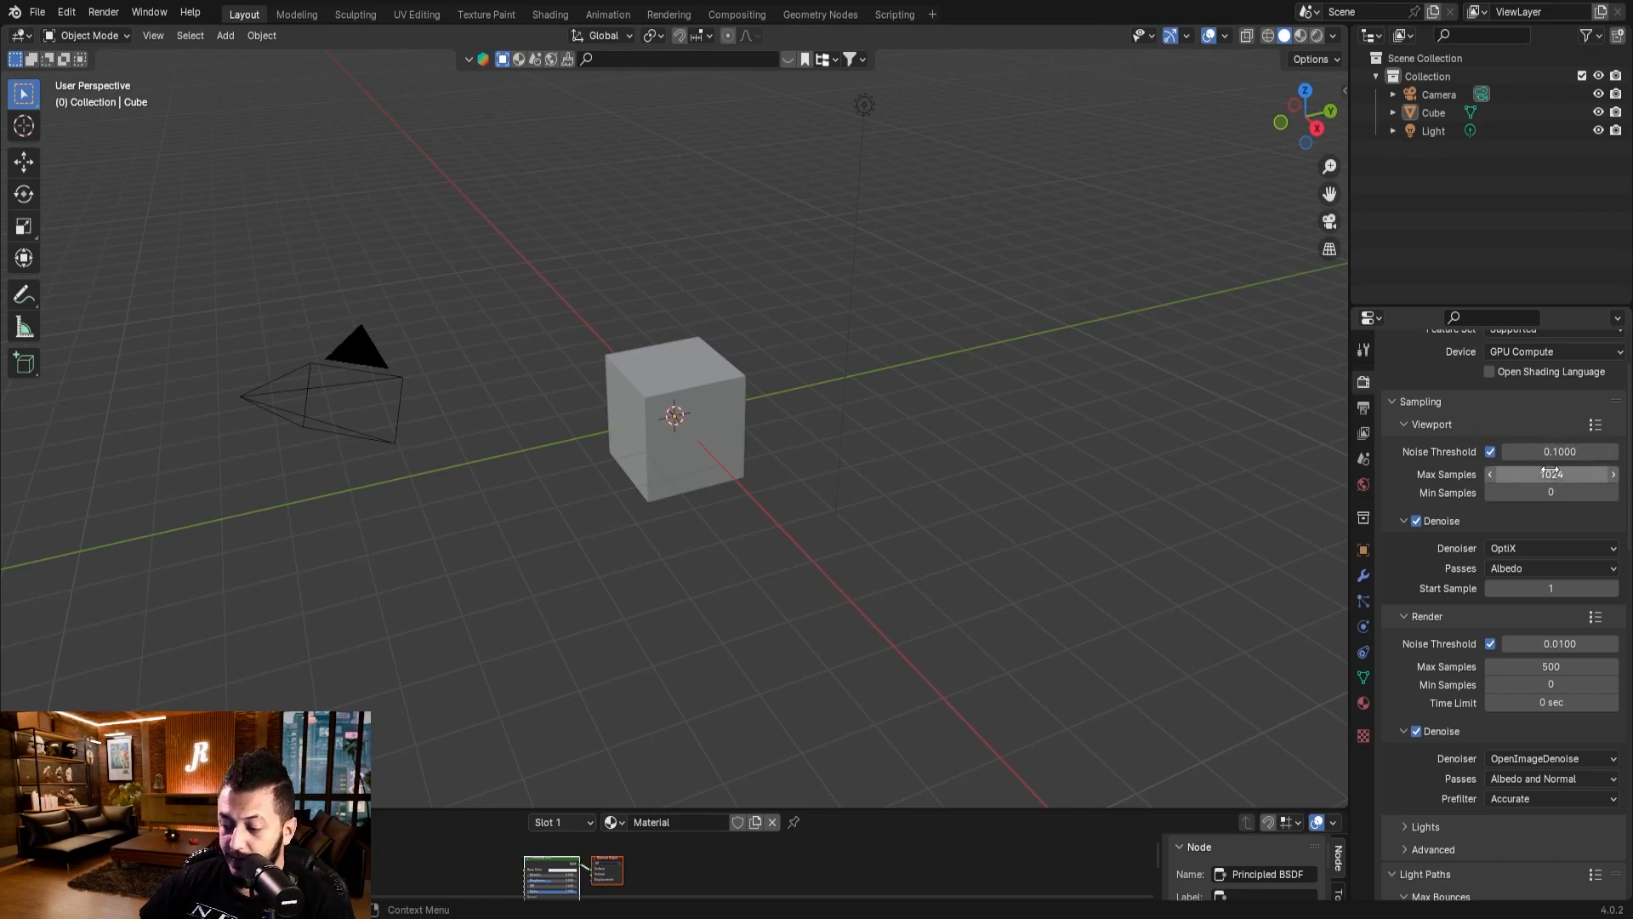
# - Try to set the viewport sampling noise threshold to 0.01
pyautogui.click(1535, 451)
pyautogui.write('0.')
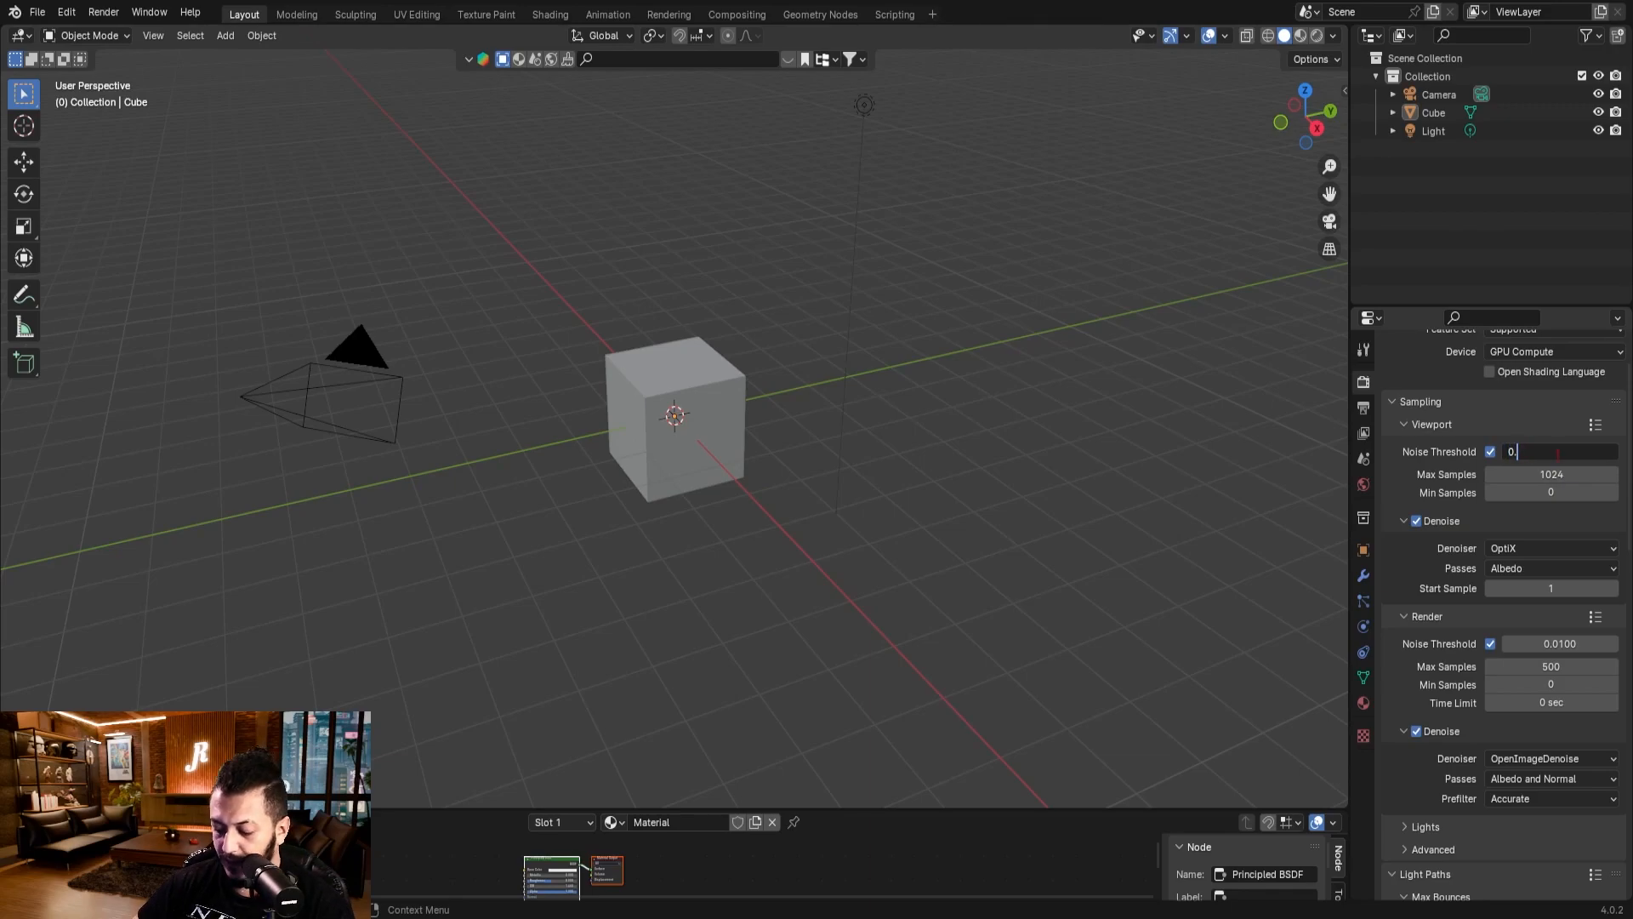
pyautogui.write('0.01')
pyautogui.press('Return')
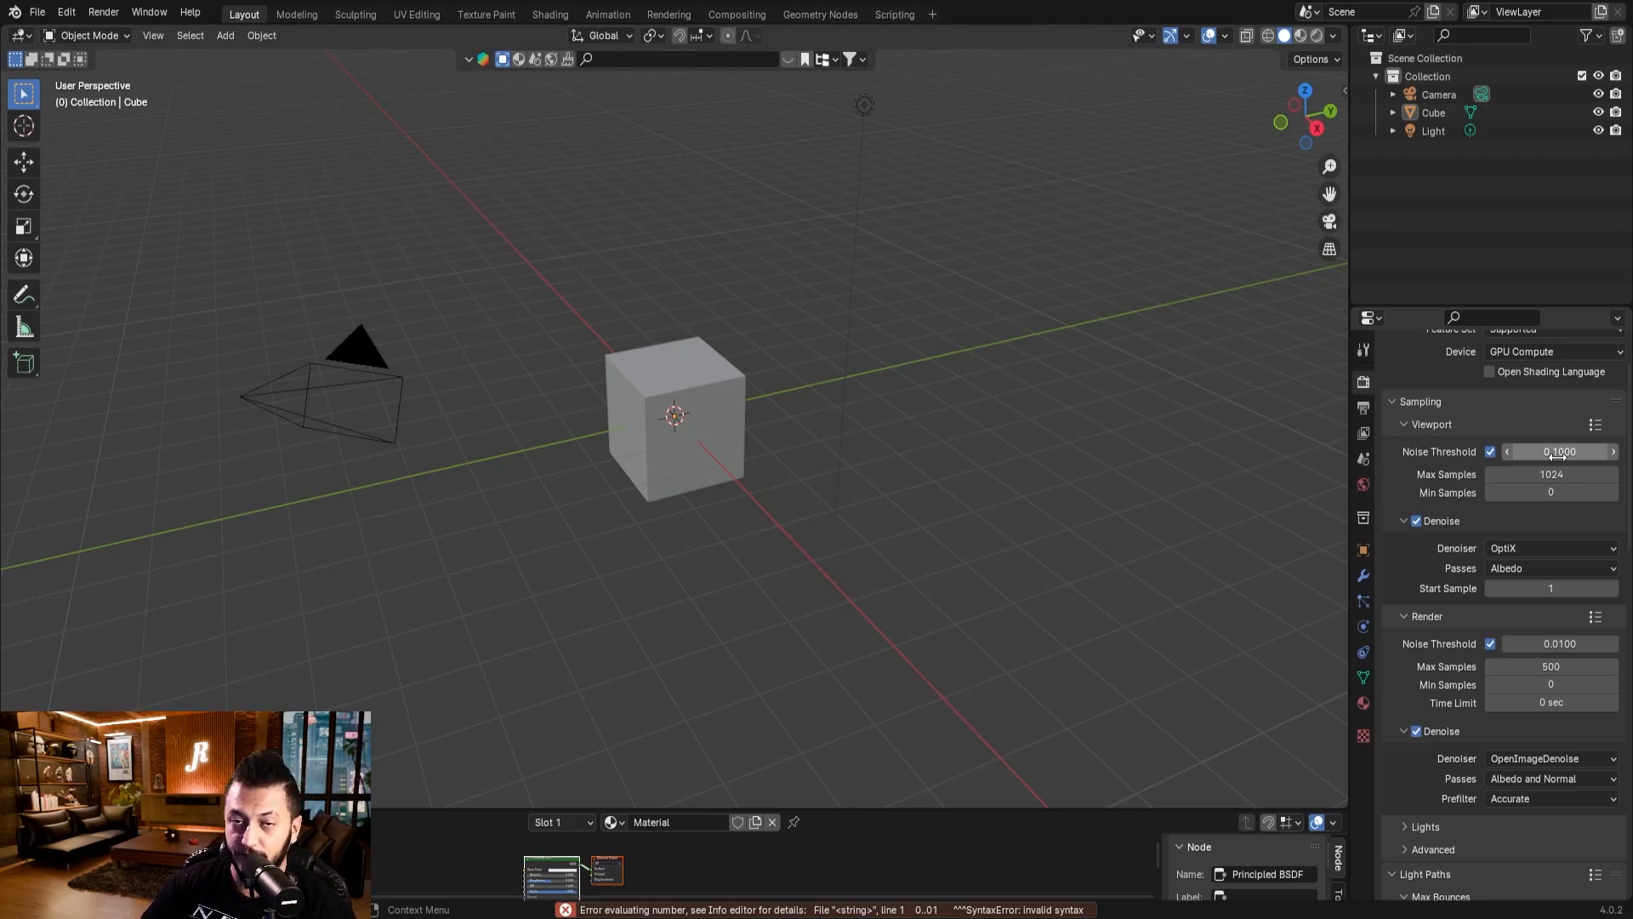
# - Collapse the viewport sampling settings to examine the render sampling values, and expand them again
pyautogui.click(1557, 424)
pyautogui.scroll(1, 1565, 510)
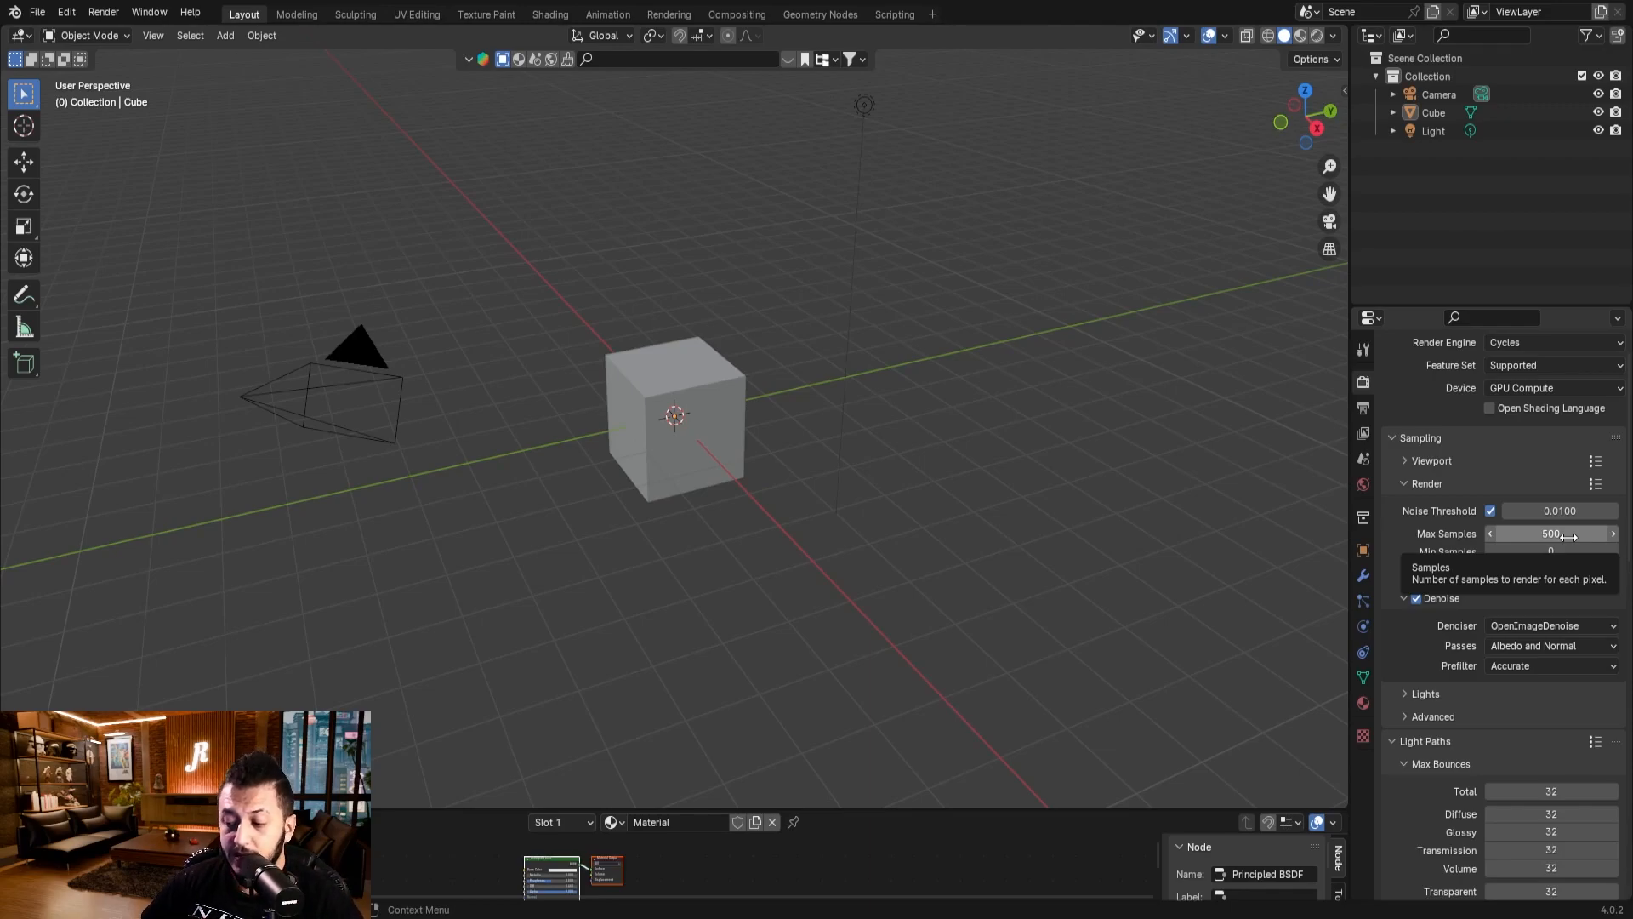
pyautogui.click(1419, 460)
pyautogui.scroll(-2, 1417, 490)
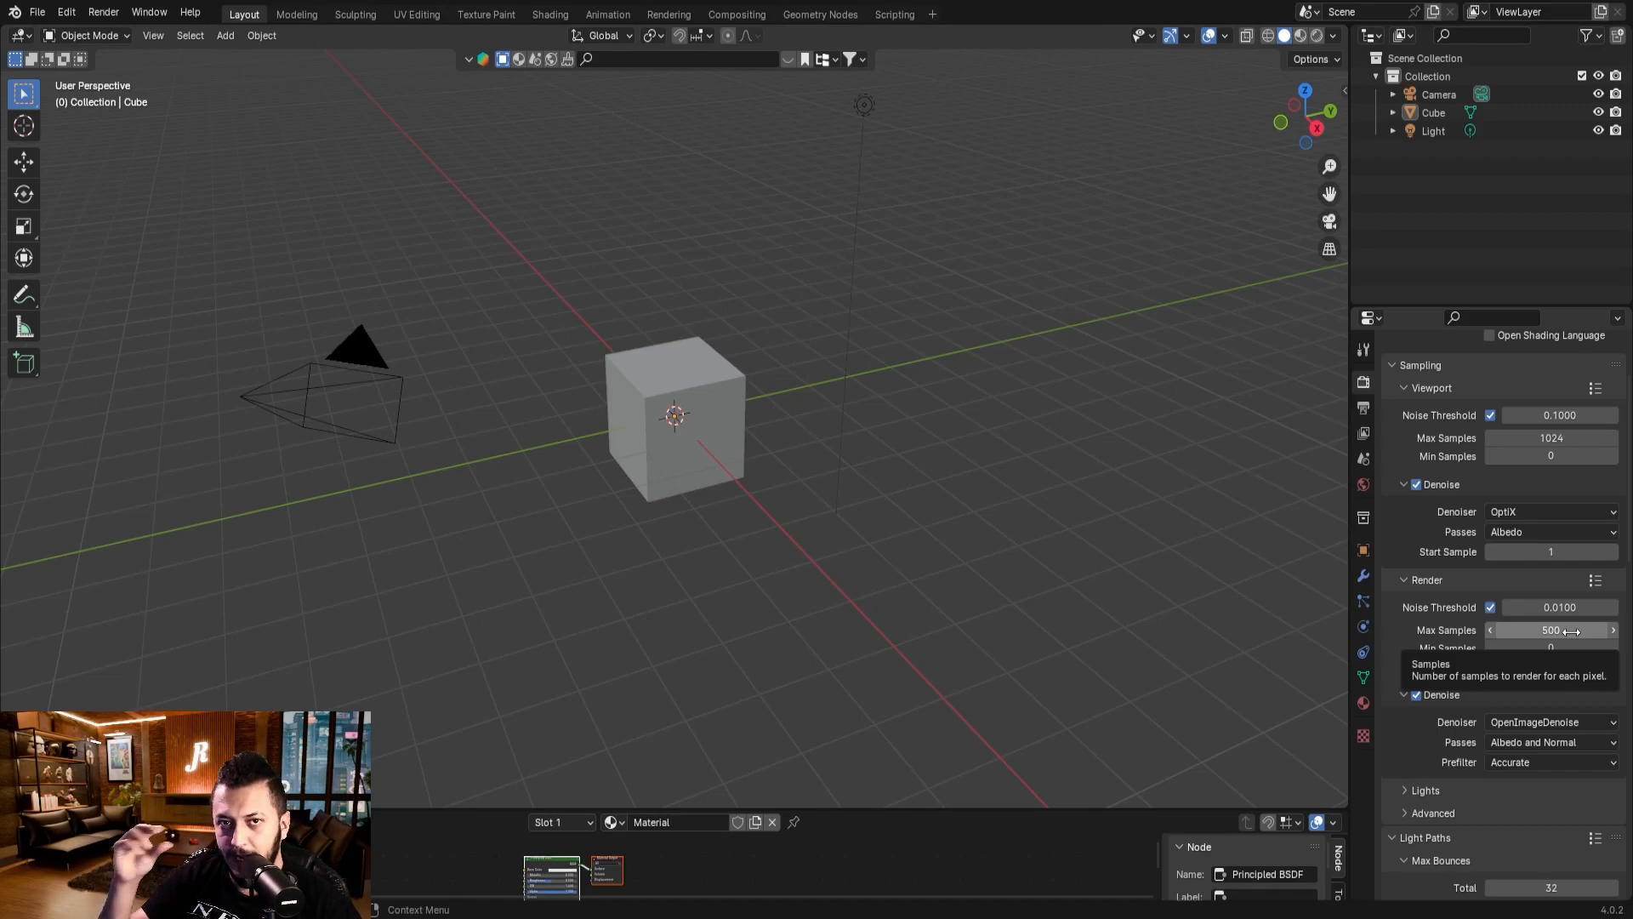
# - Set the viewport denoiser to OptiX with Albedo and Normal passes
pyautogui.scroll(-2, 1606, 733)
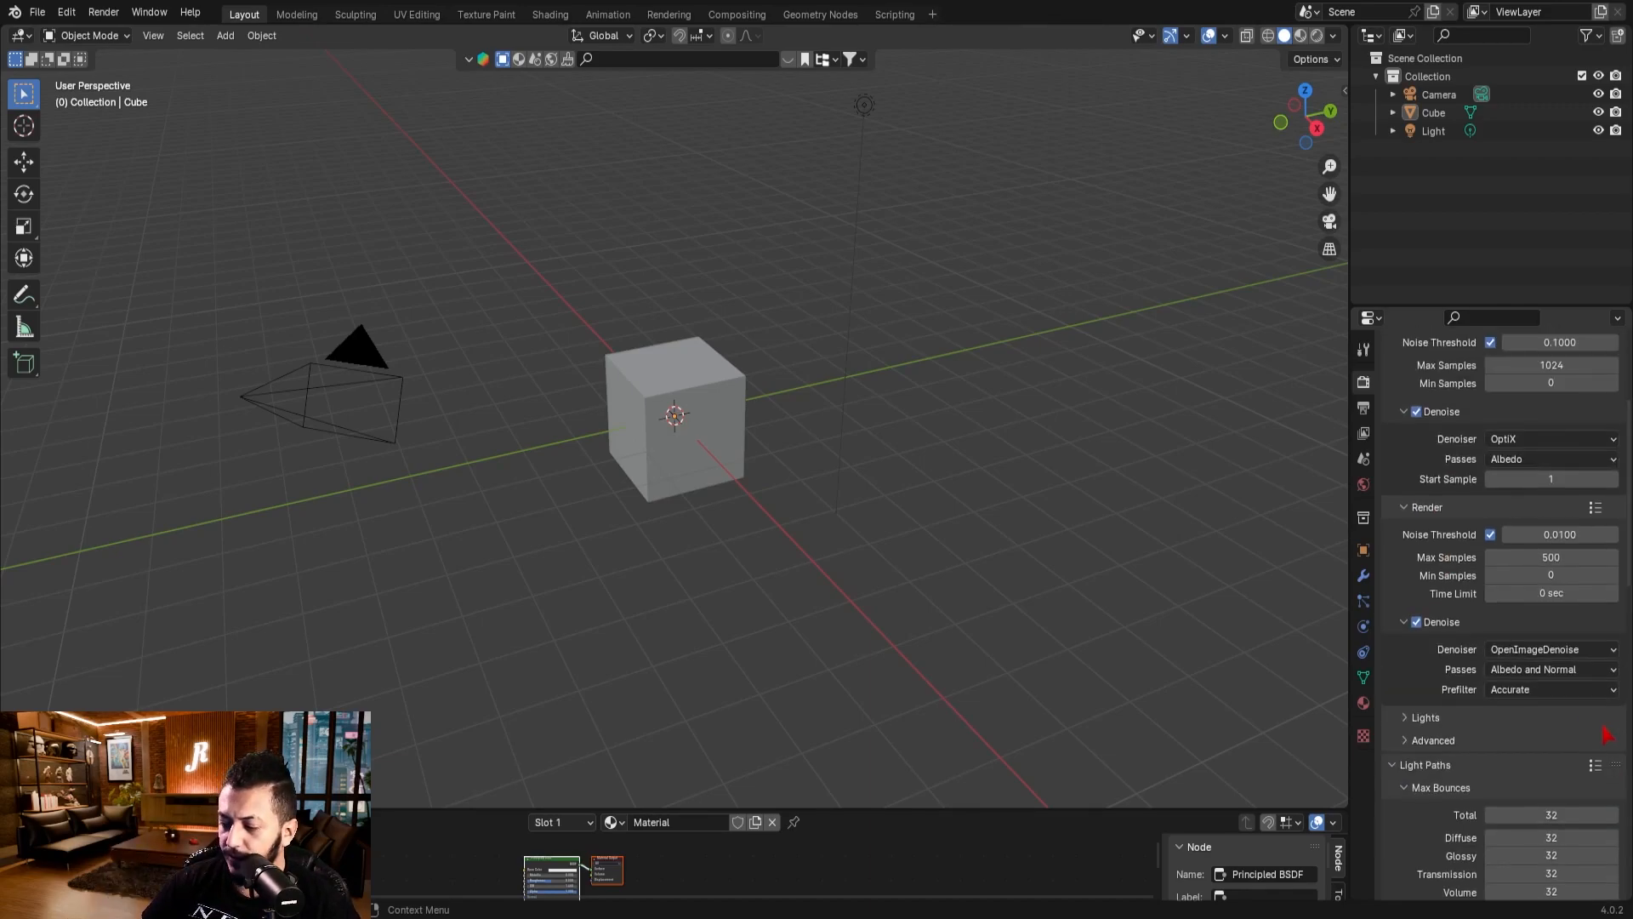
pyautogui.click(1509, 441)
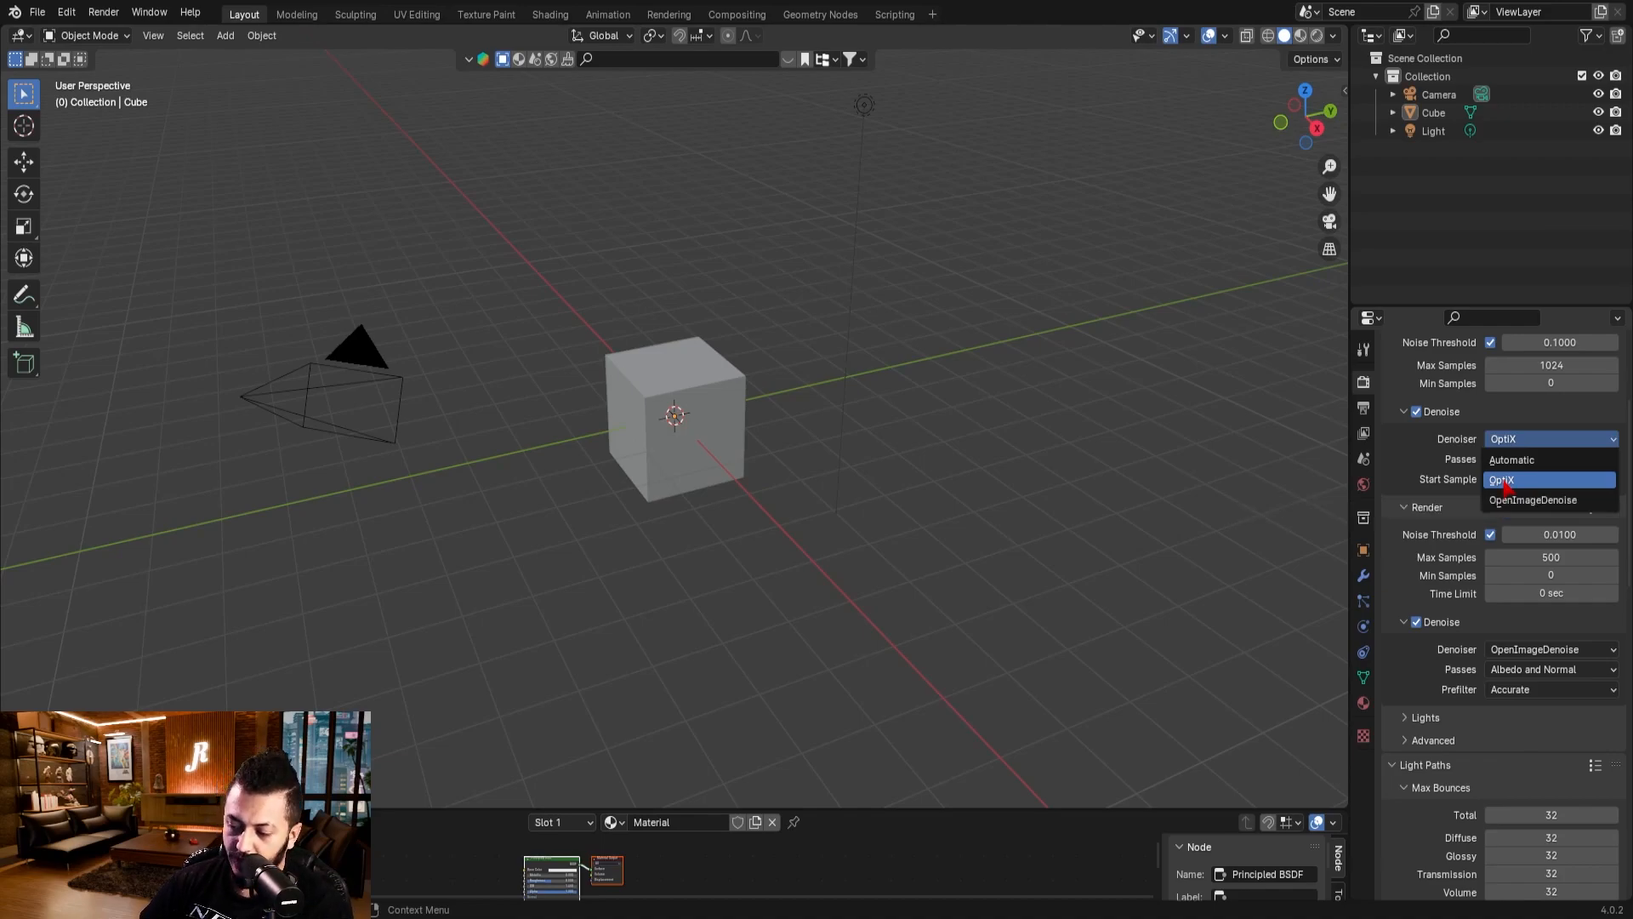
pyautogui.click(1503, 481)
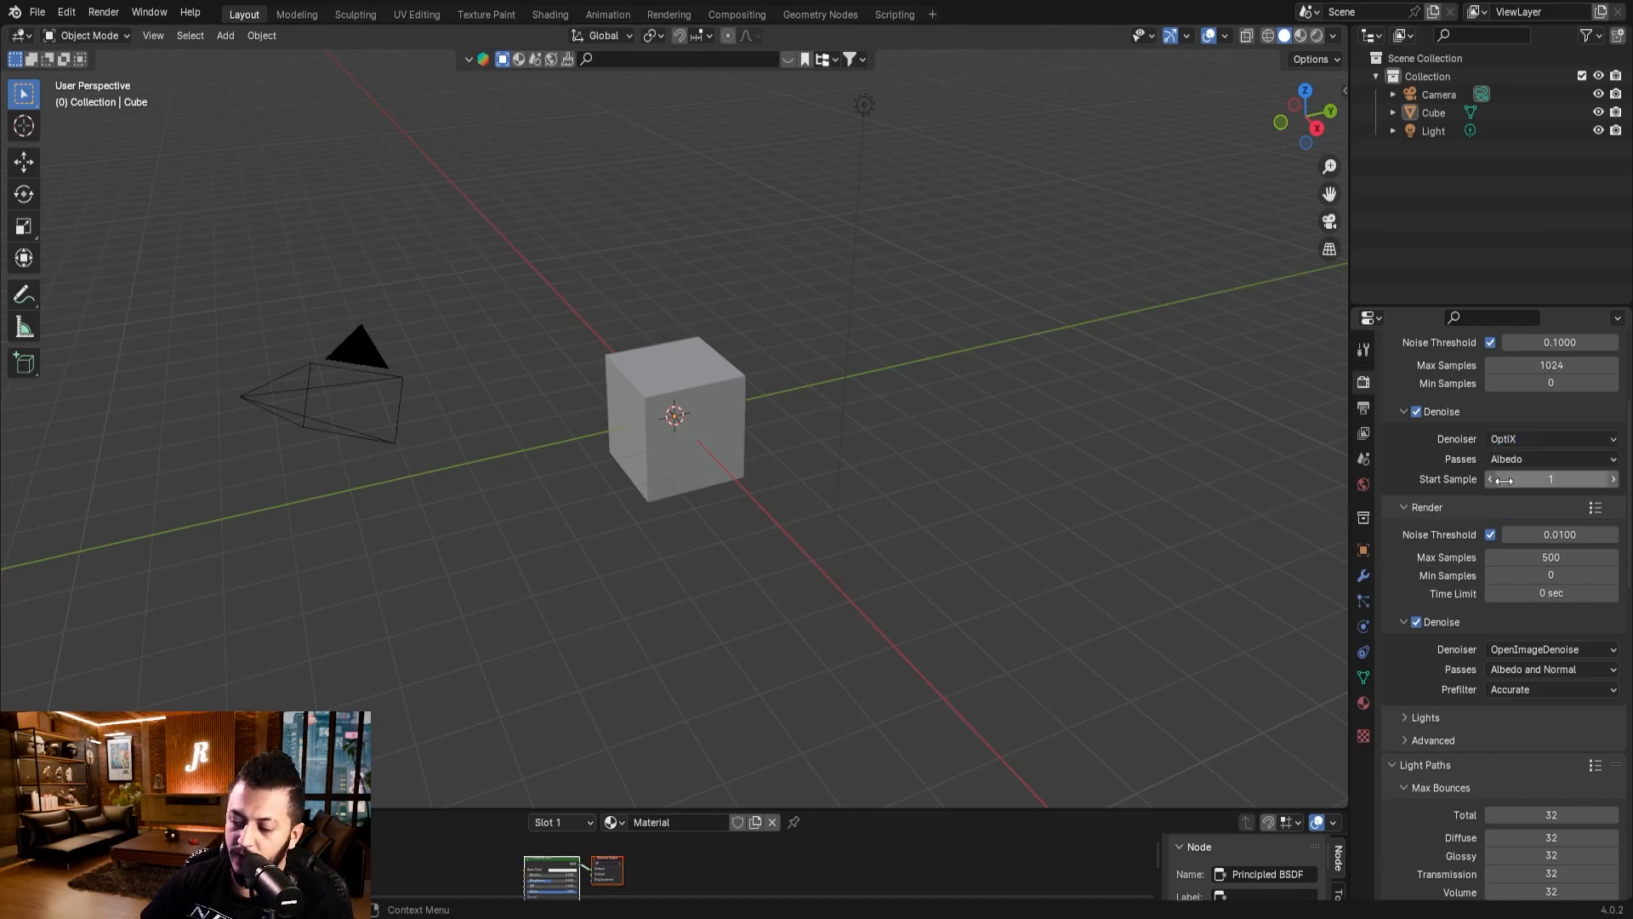
pyautogui.click(1514, 464)
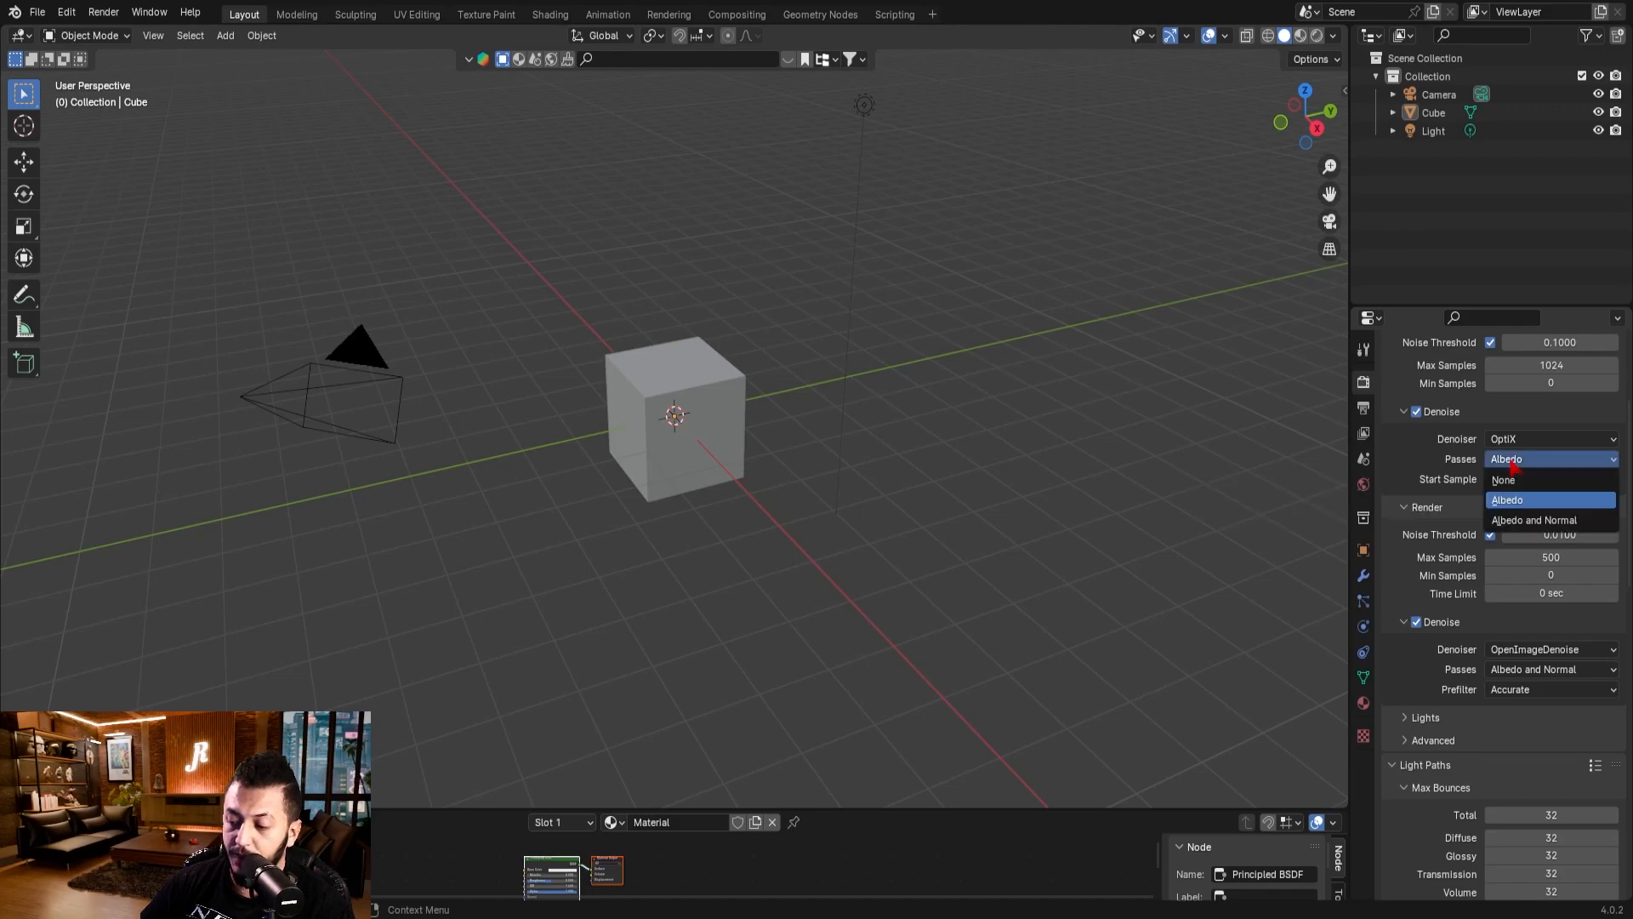
pyautogui.click(1532, 526)
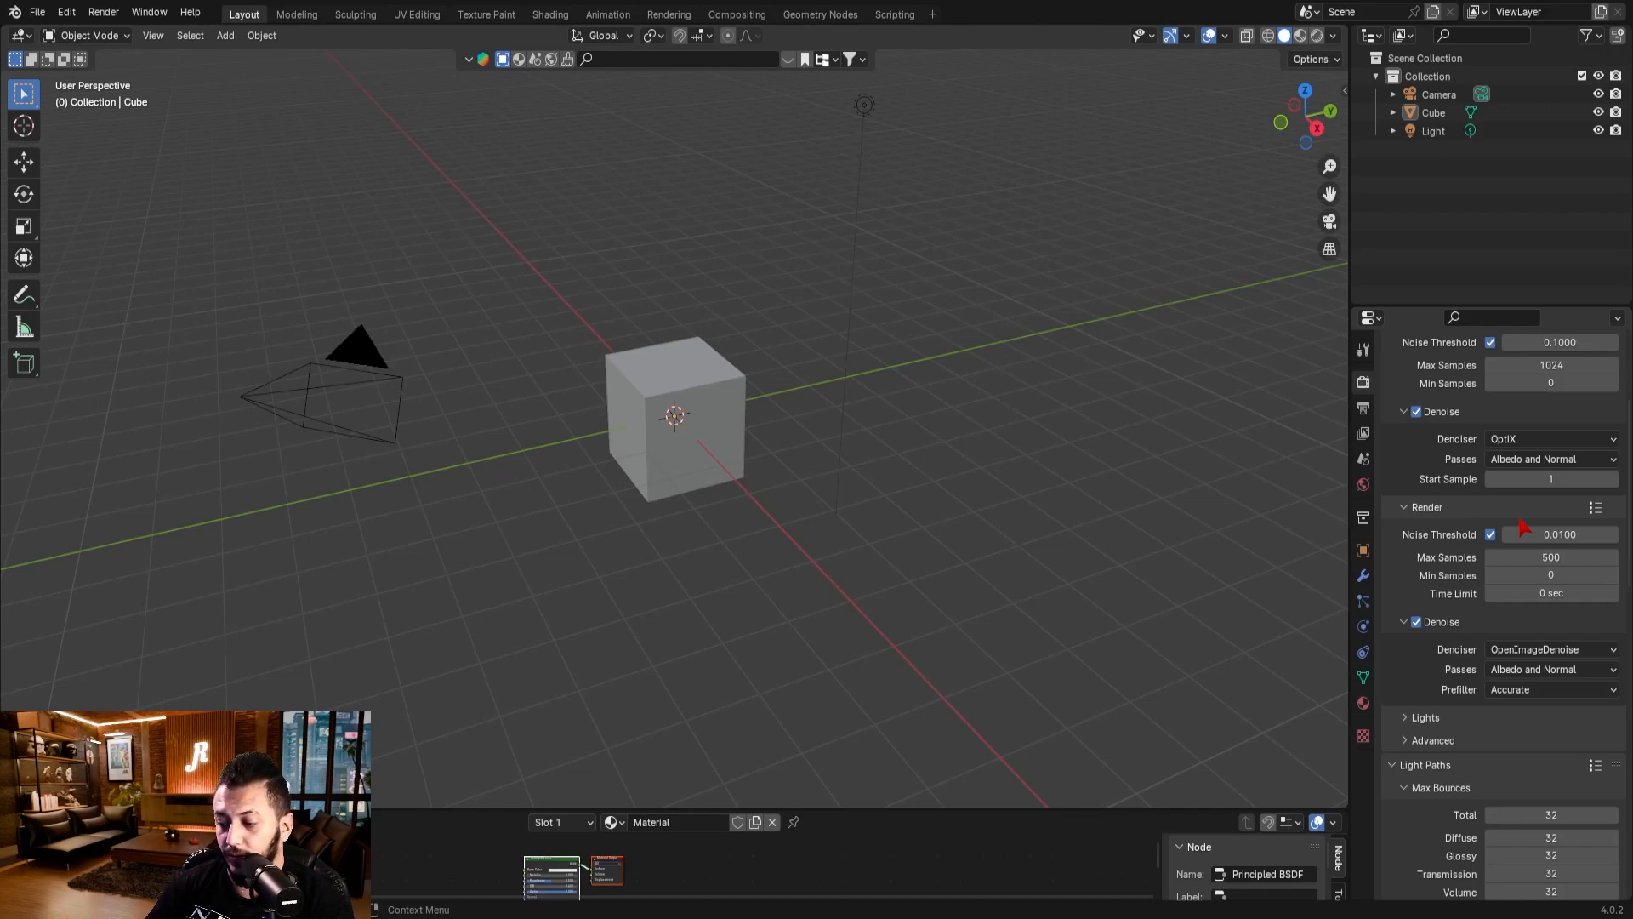
pyautogui.click(1531, 459)
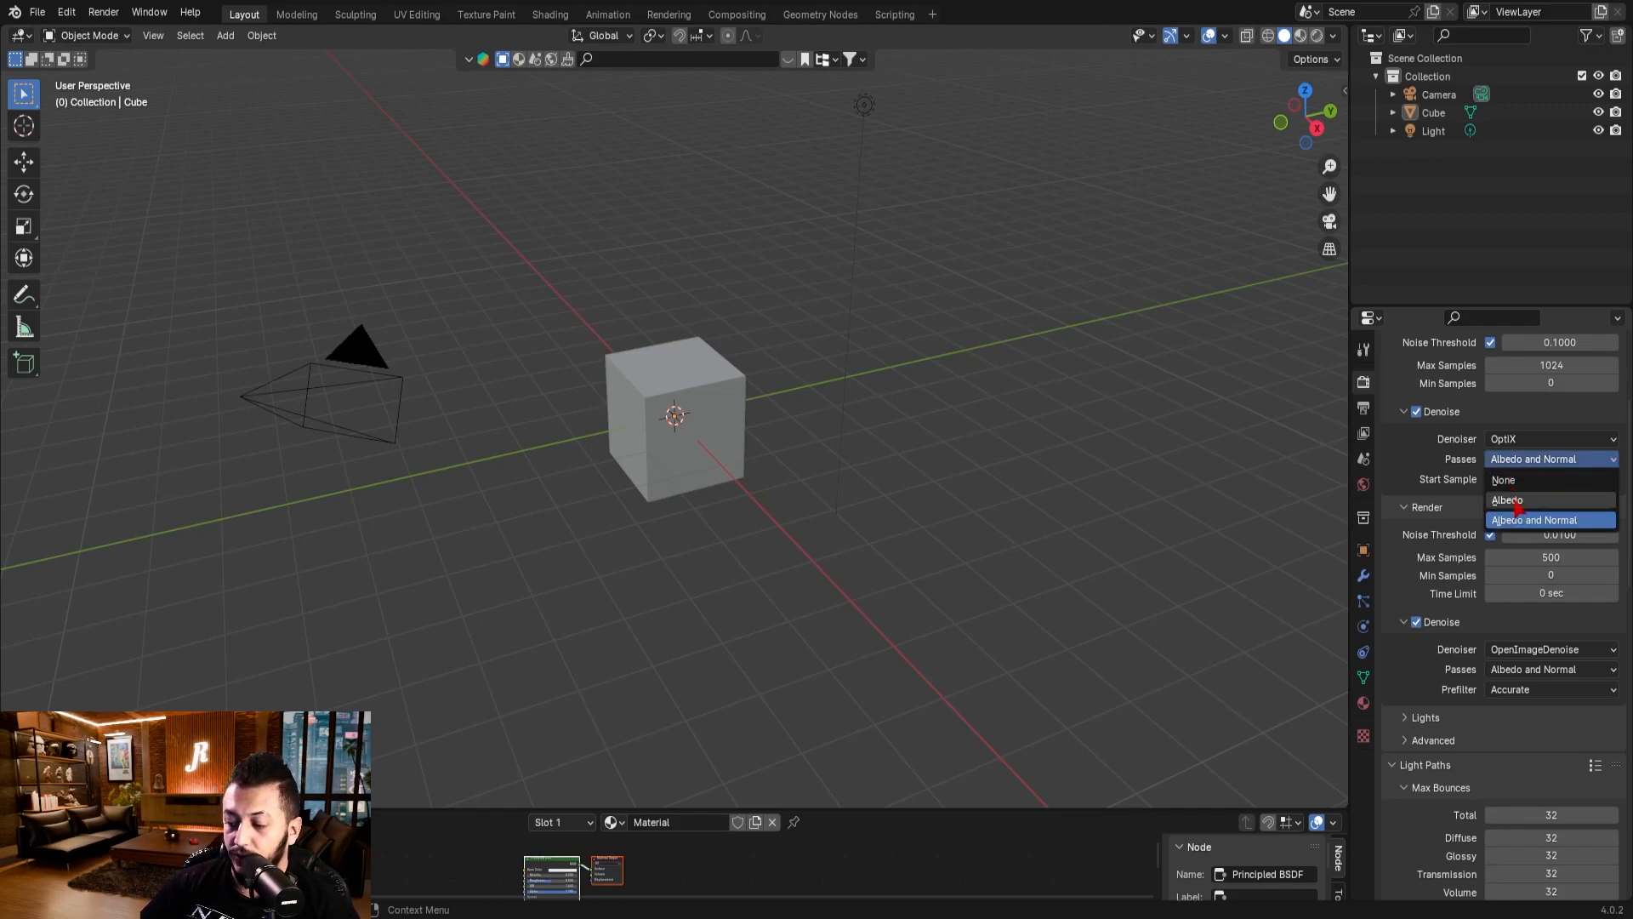
pyautogui.click(1518, 500)
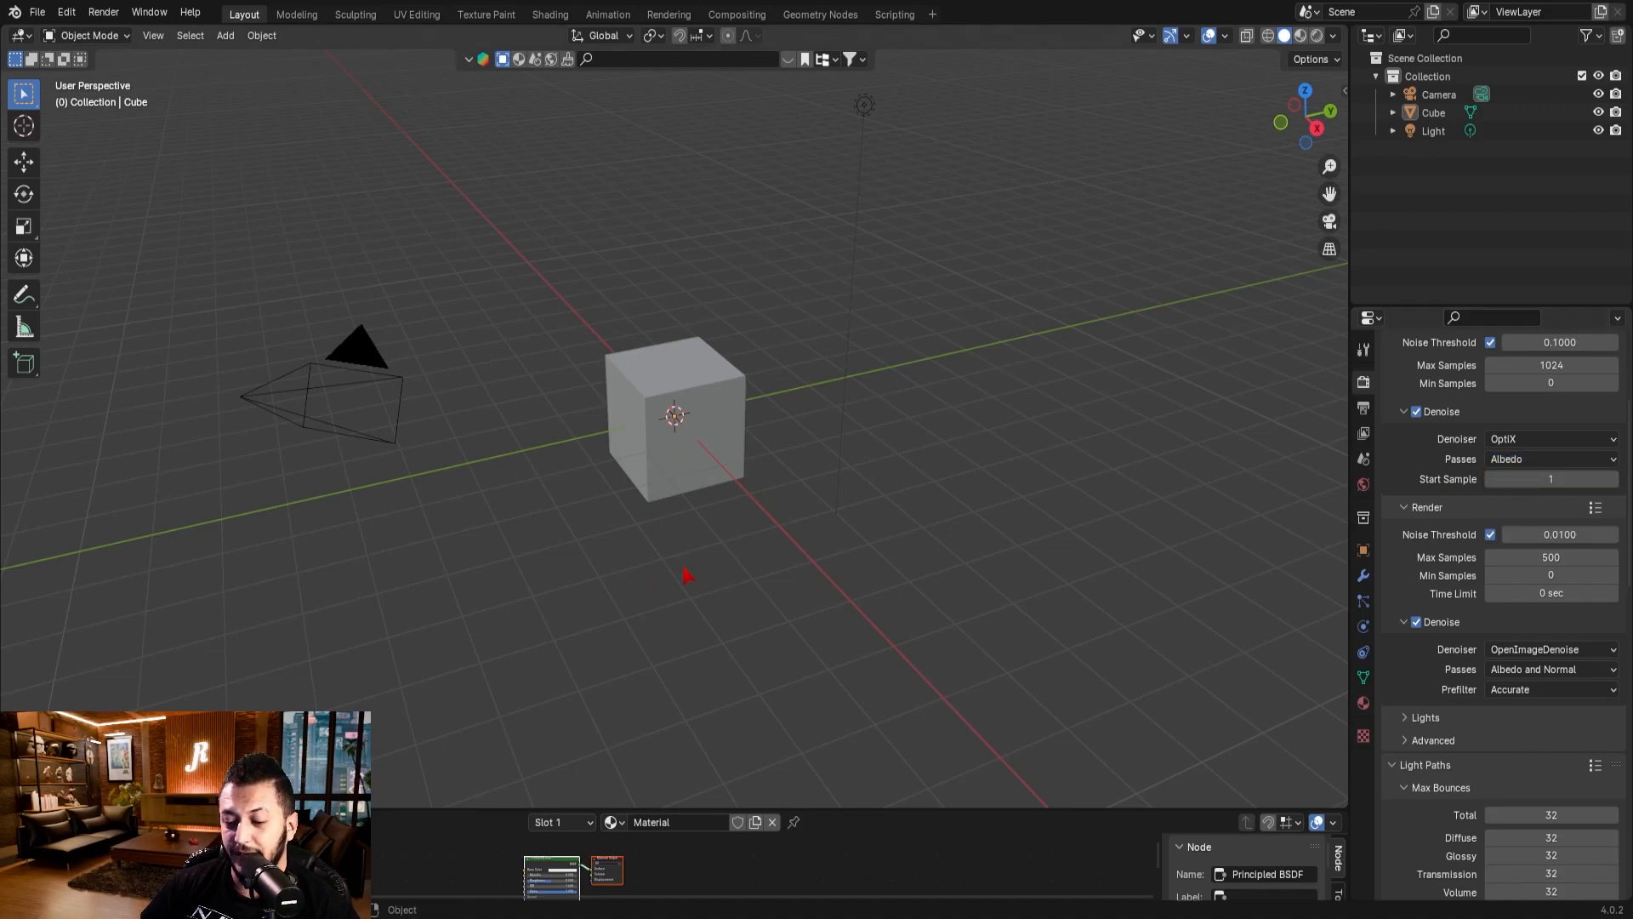
pyautogui.click(1585, 459)
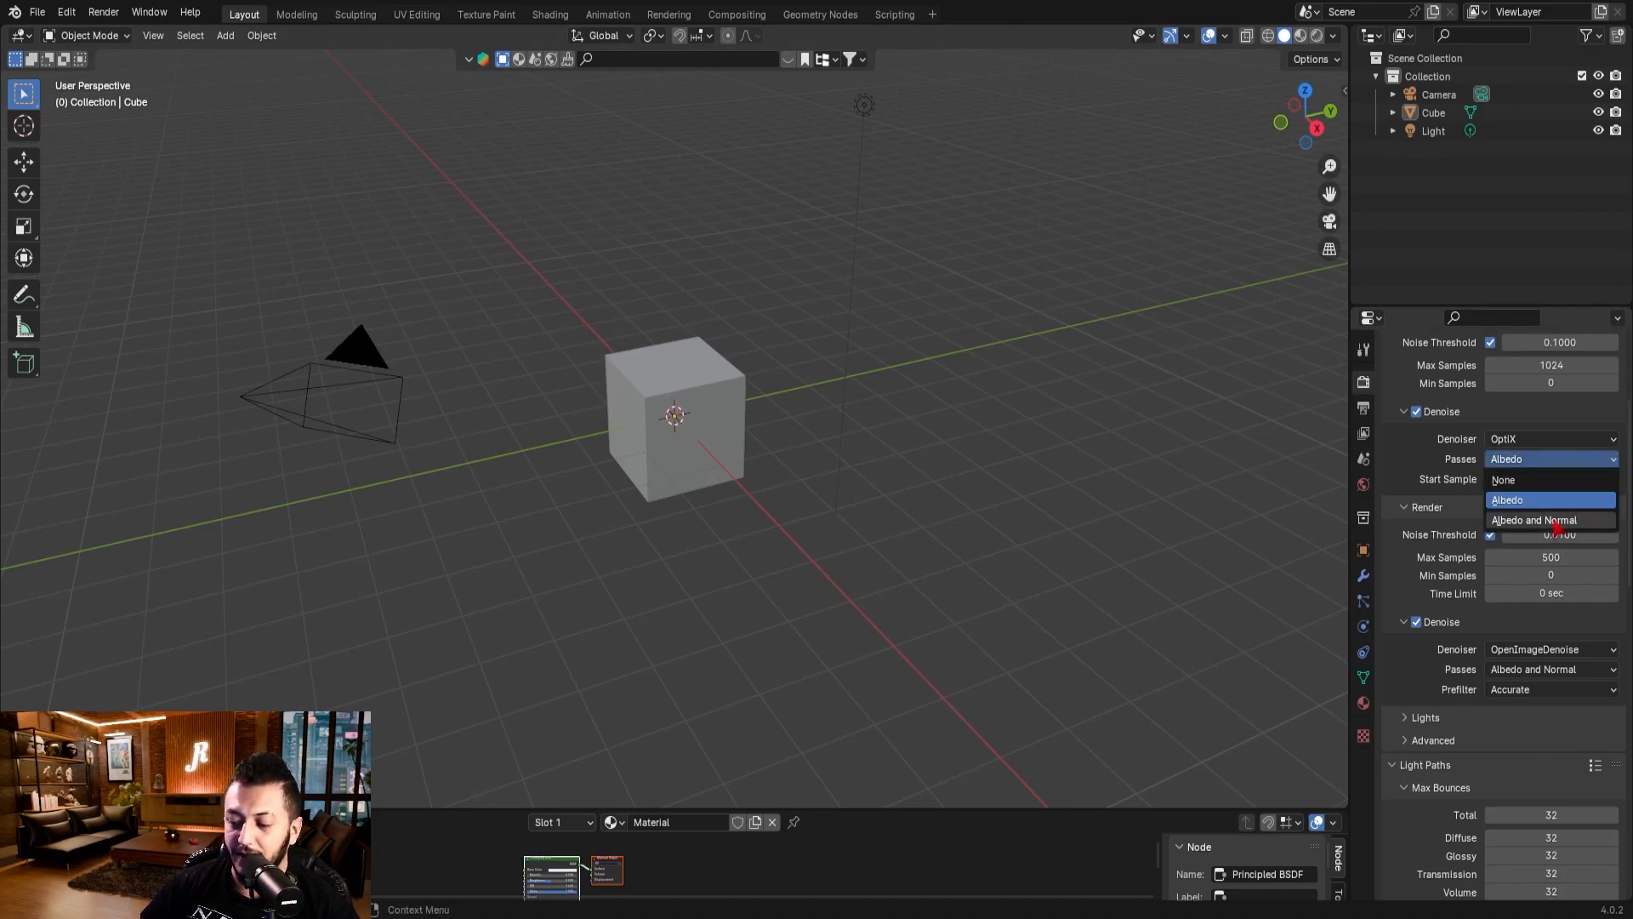
pyautogui.click(1559, 520)
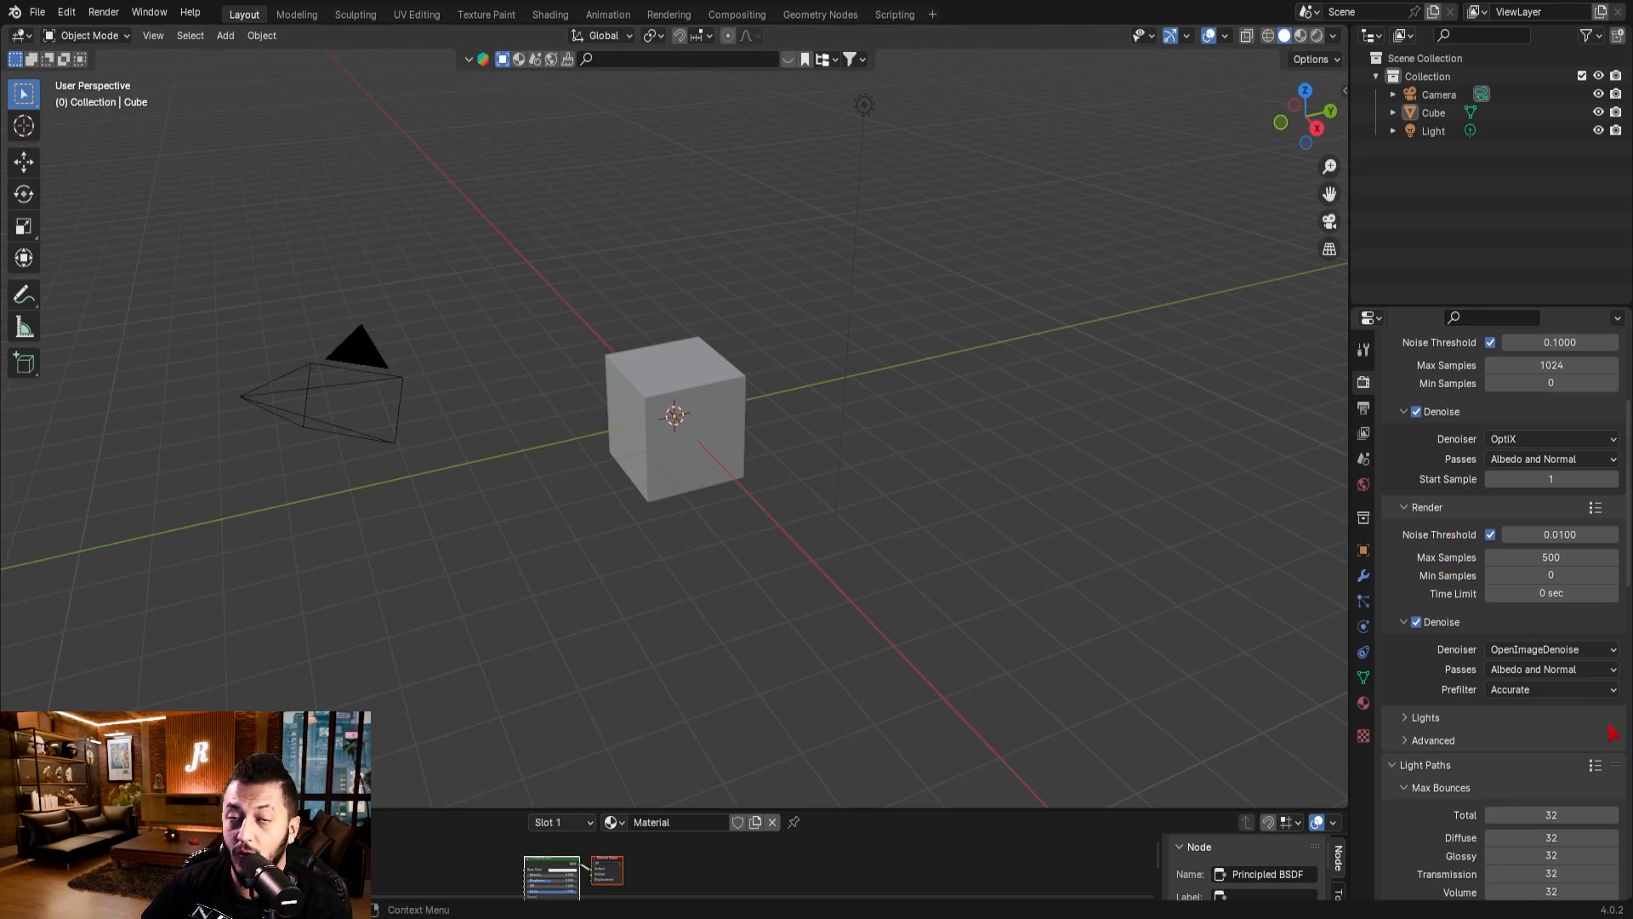
# - Set the final render denoiser to OpenImageDenoise with Albedo and Normal passes
pyautogui.scroll(-1, 1604, 768)
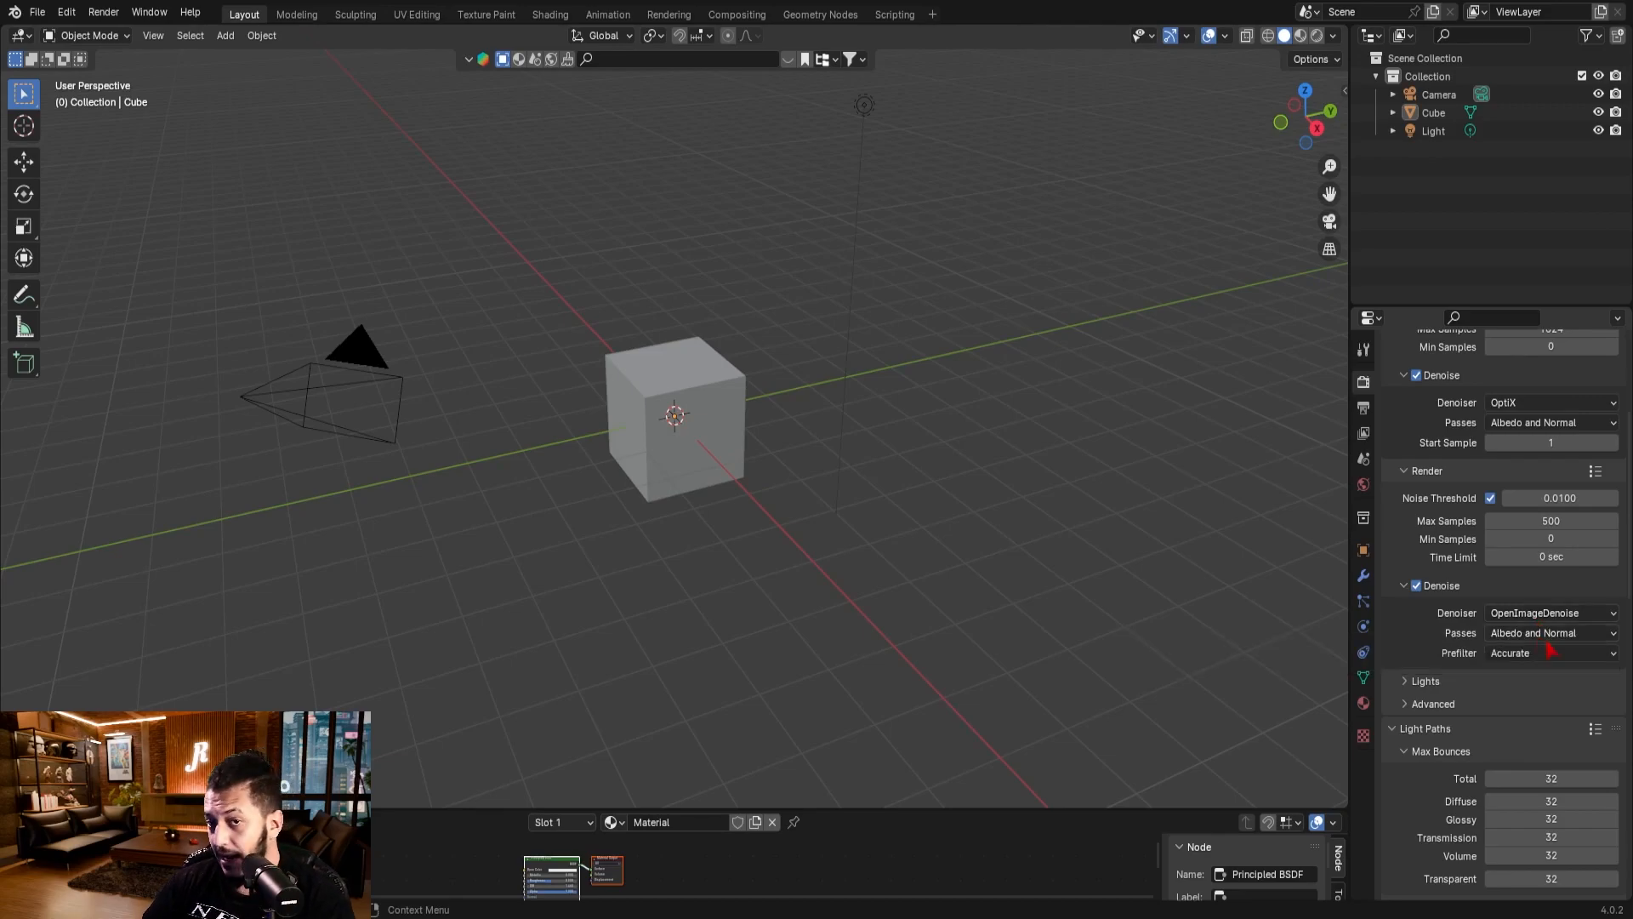
pyautogui.click(1536, 614)
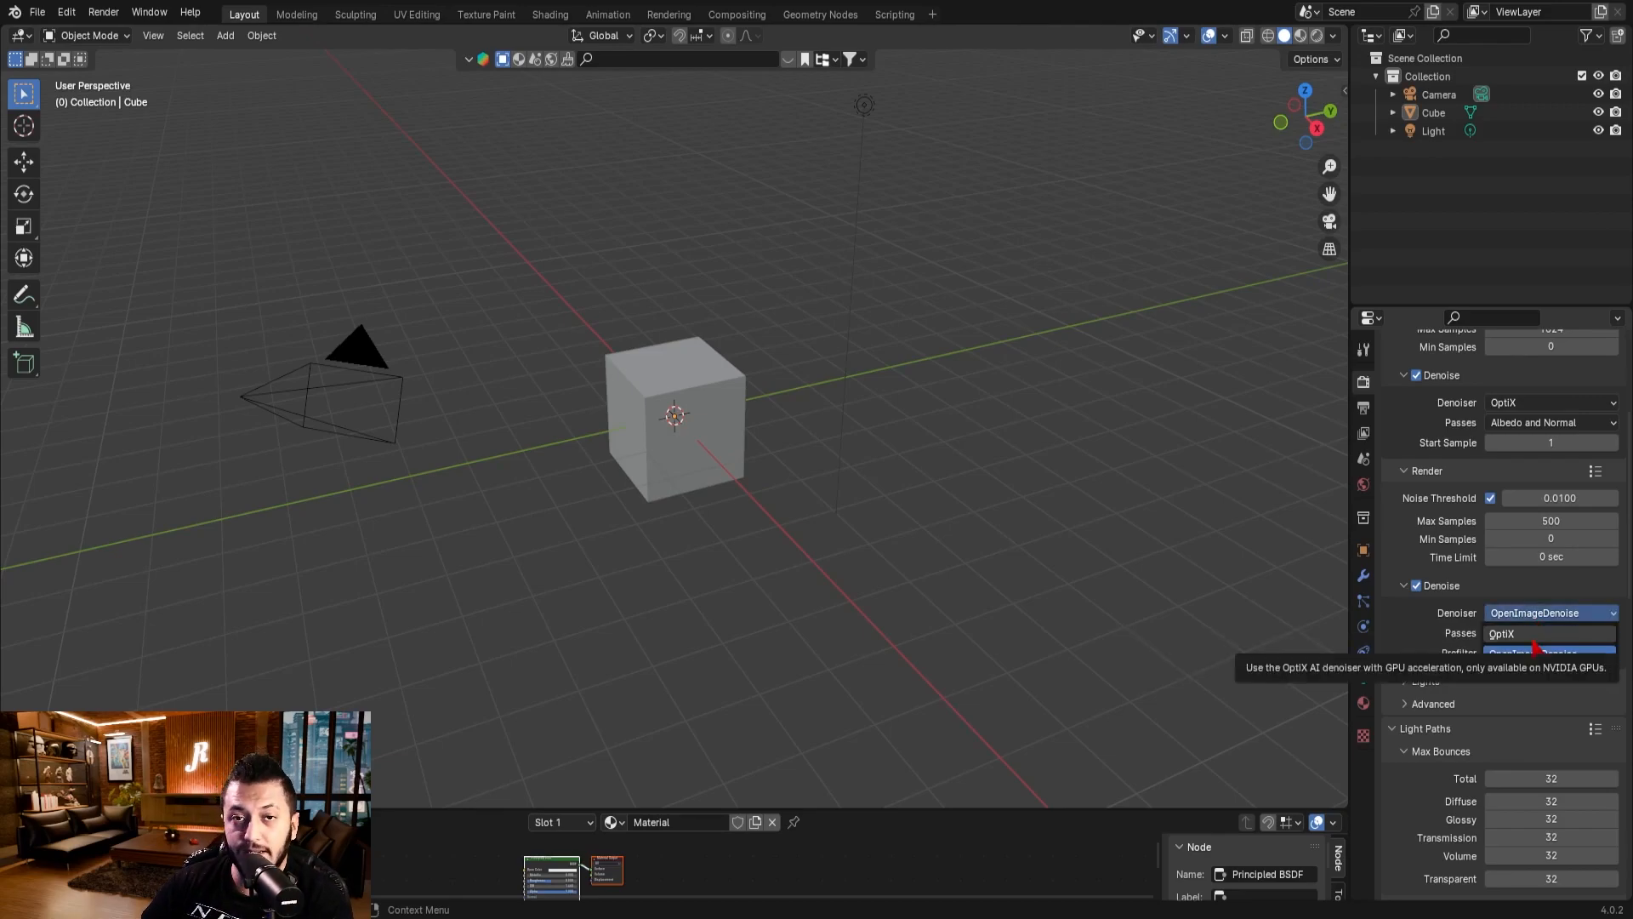
pyautogui.click(1535, 653)
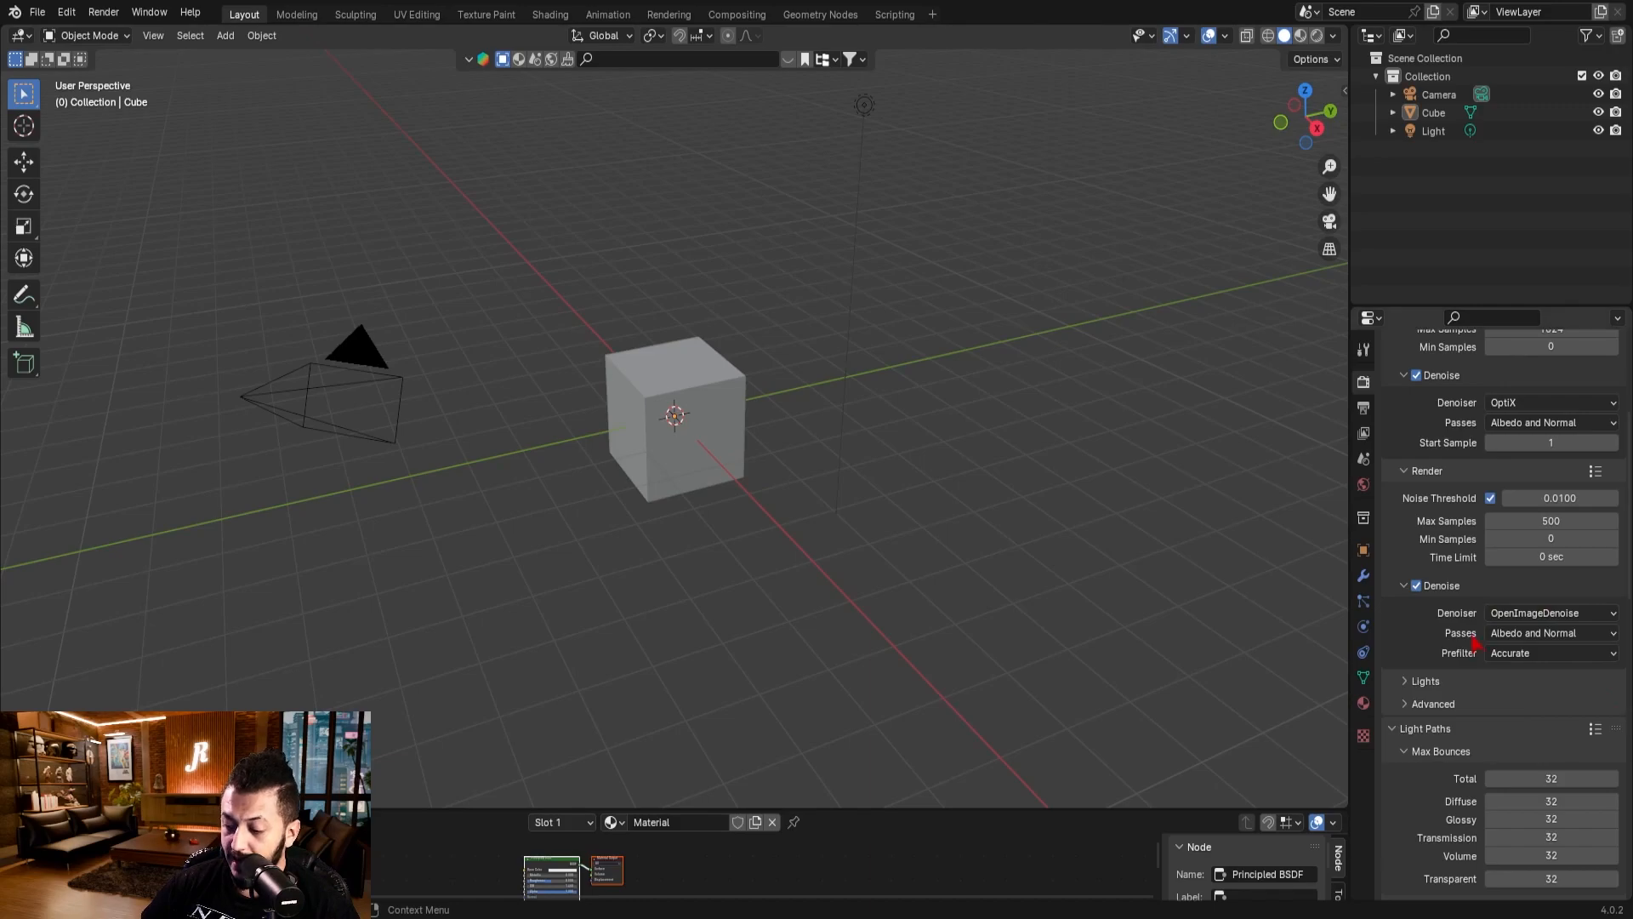
pyautogui.click(1531, 639)
pyautogui.click(1542, 692)
# - Apply the Full Global Illumination preset to the light paths
pyautogui.scroll(-4, 1548, 663)
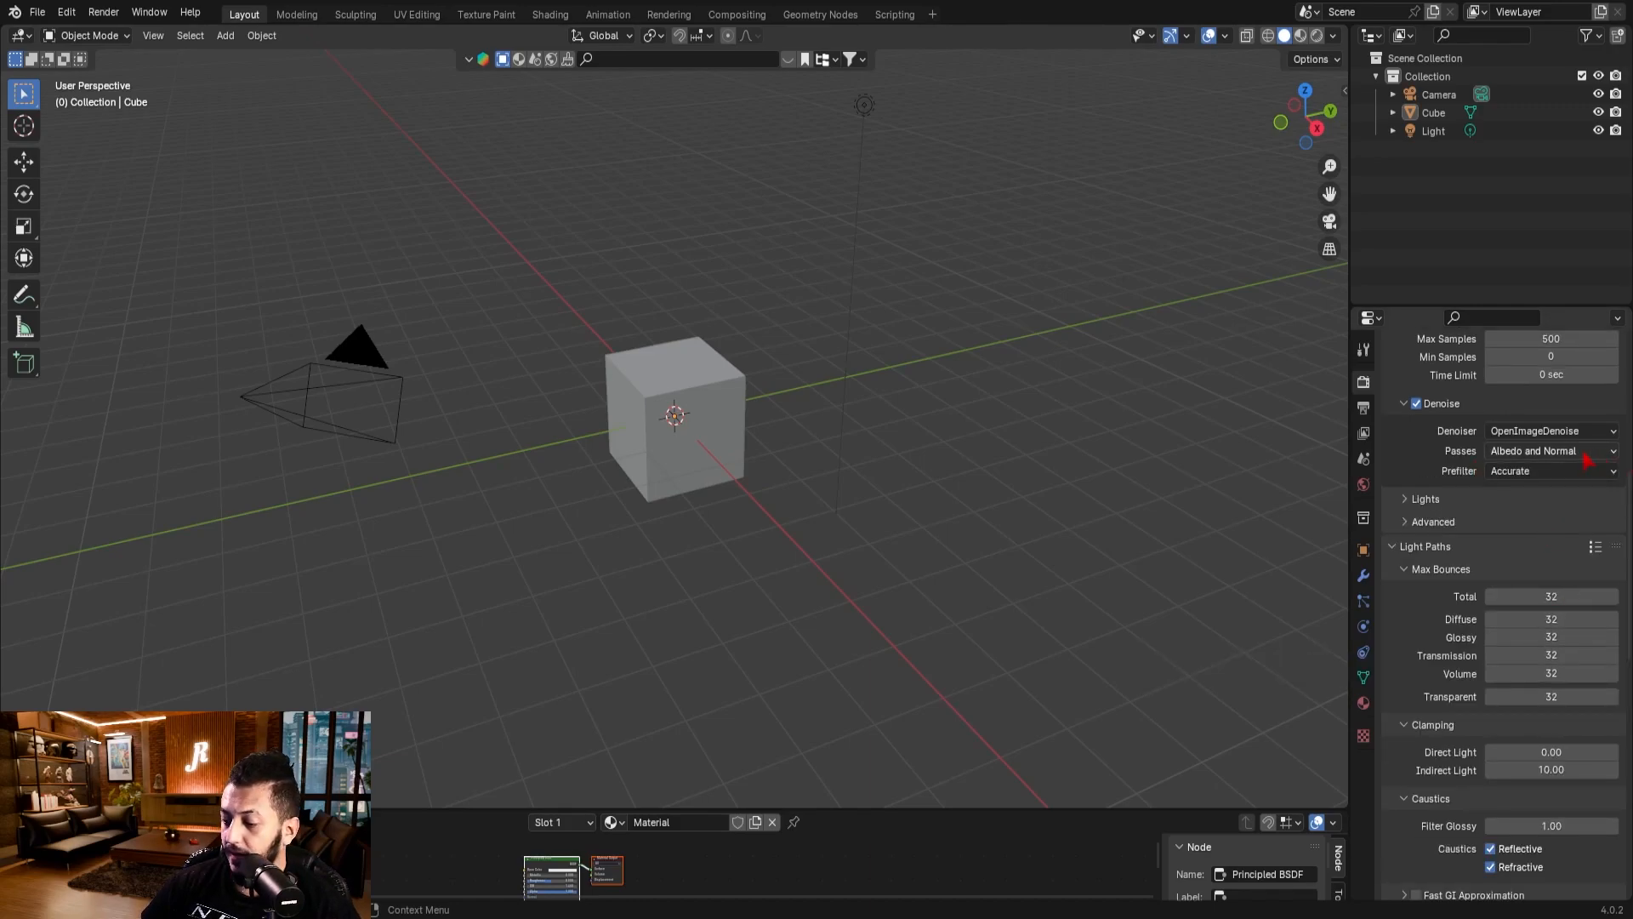
pyautogui.scroll(-4, 1536, 665)
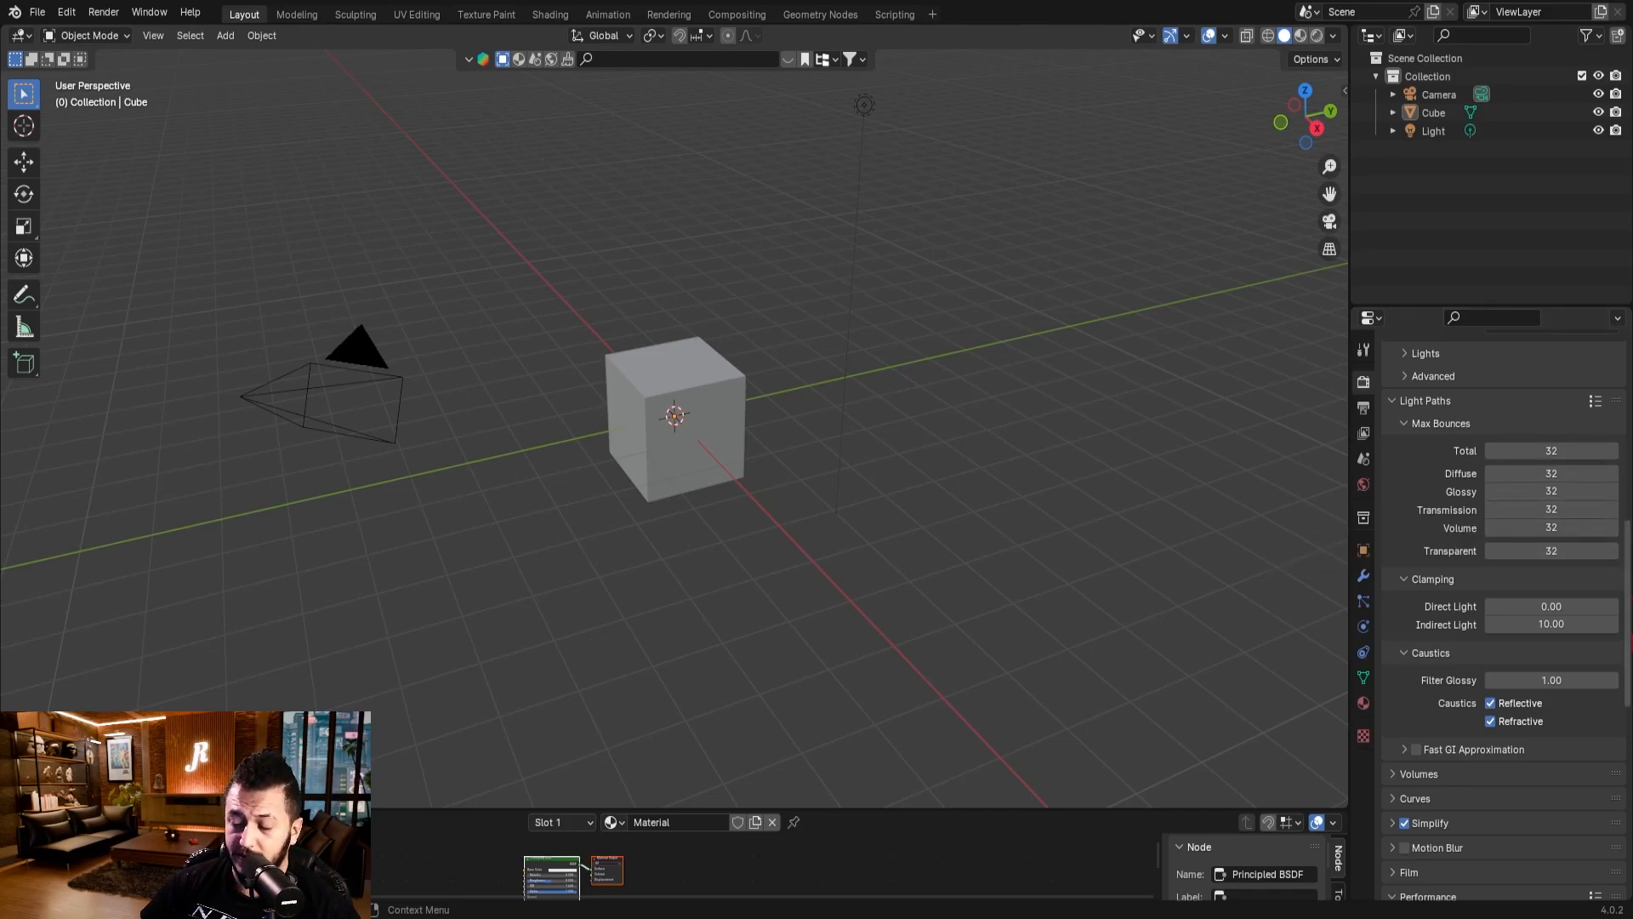
pyautogui.click(1595, 402)
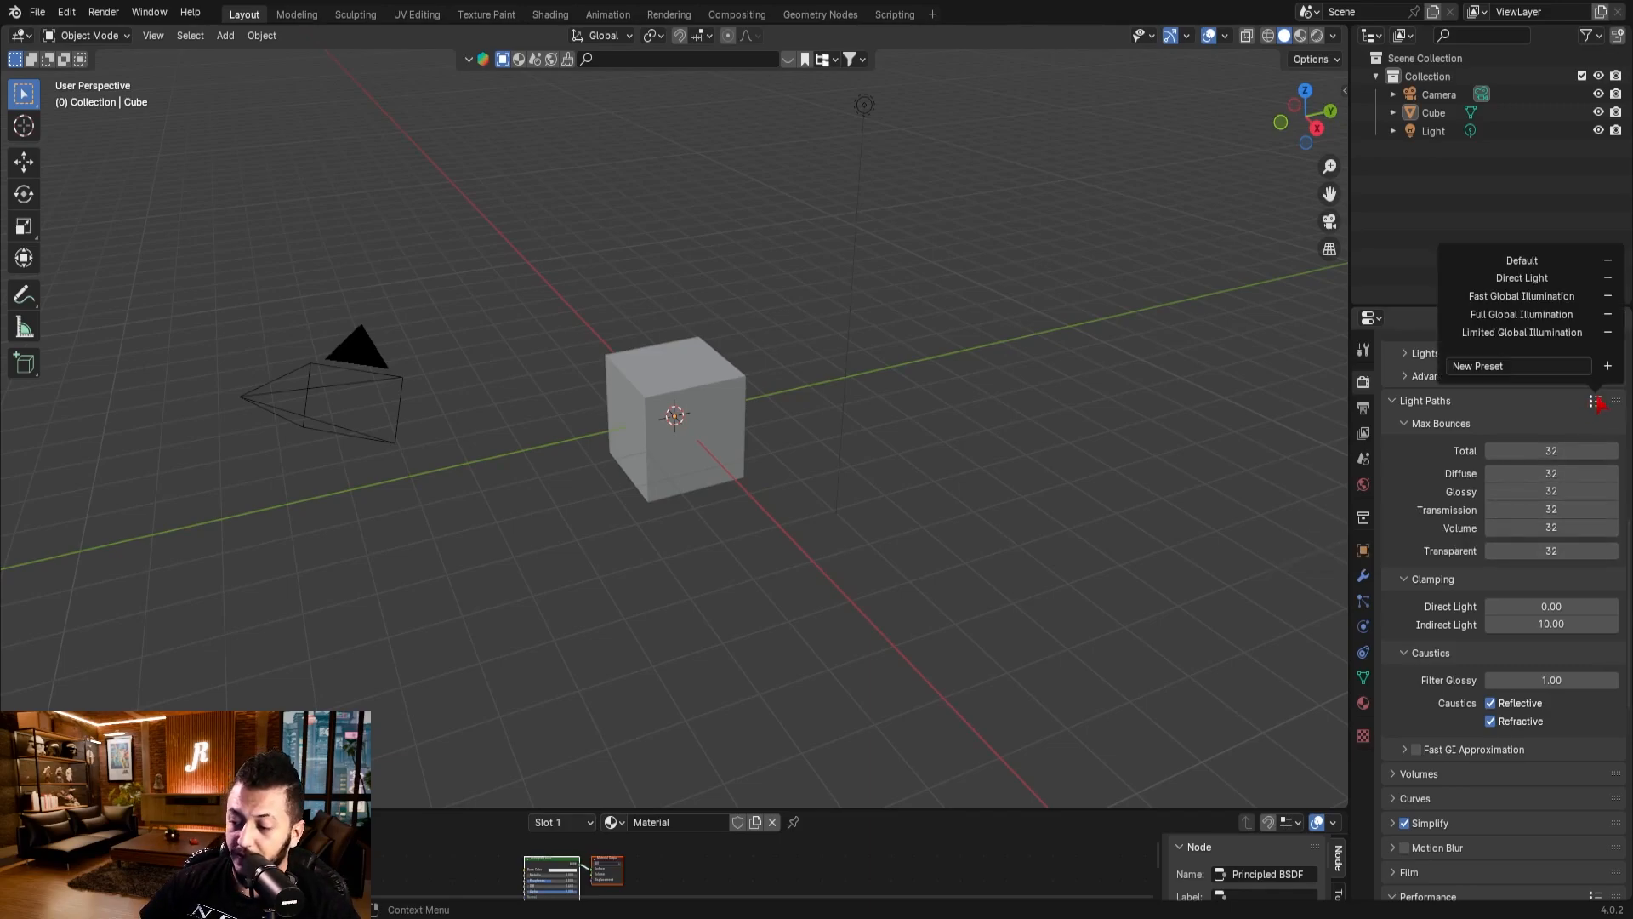
pyautogui.click(1521, 314)
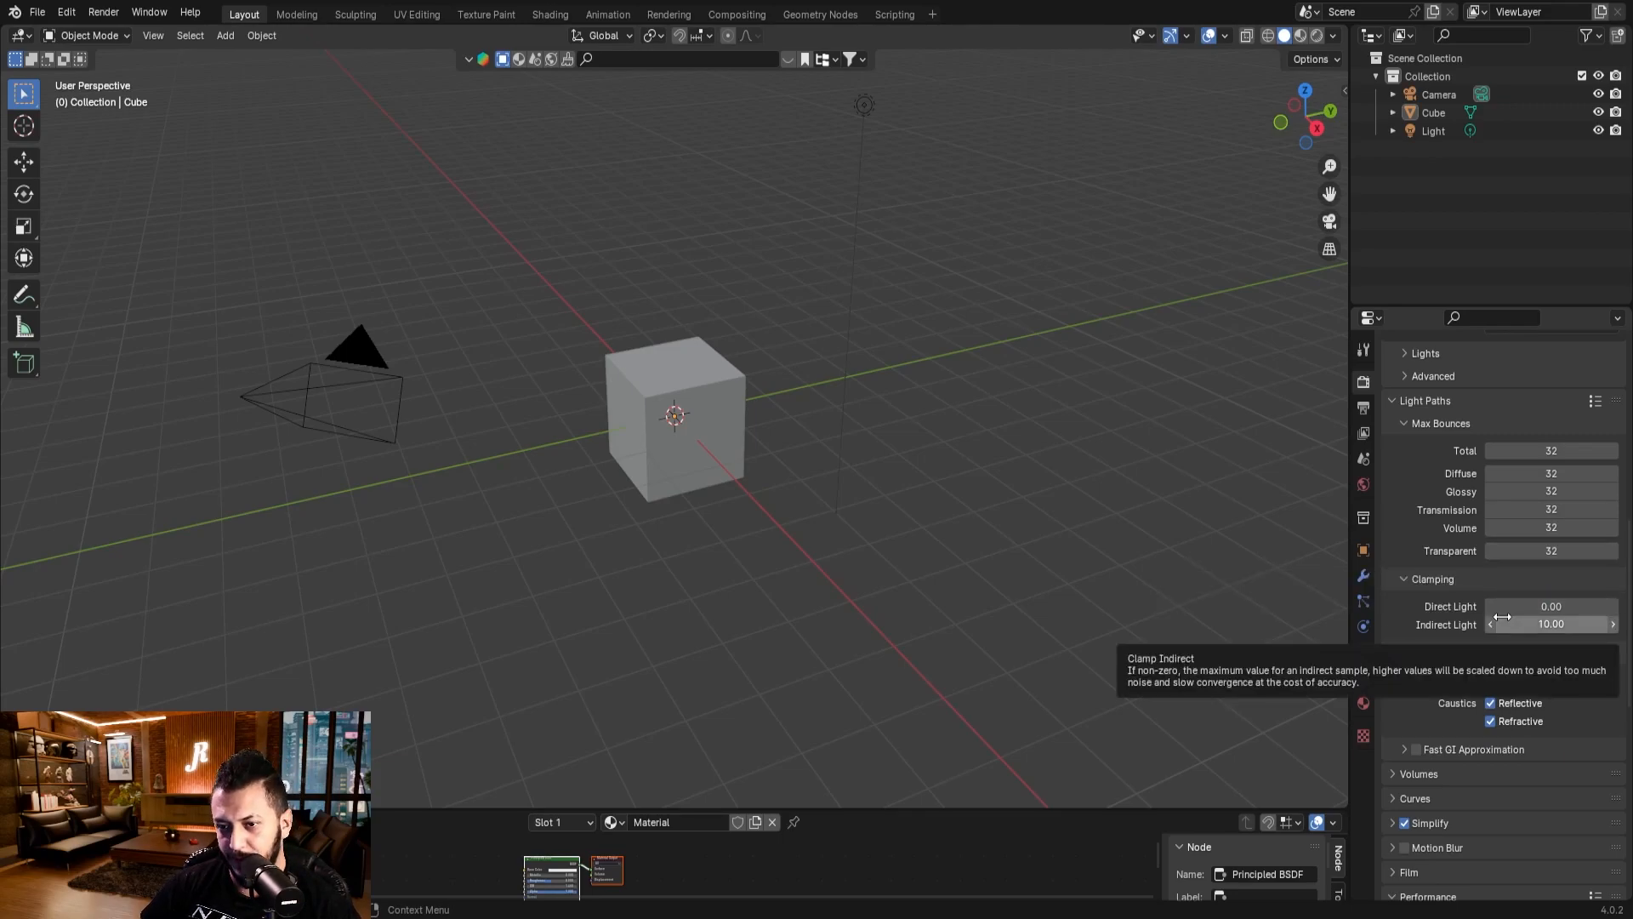
# - Set the Transparent, Transmission and Volume max bounces to 0
pyautogui.click(1553, 551)
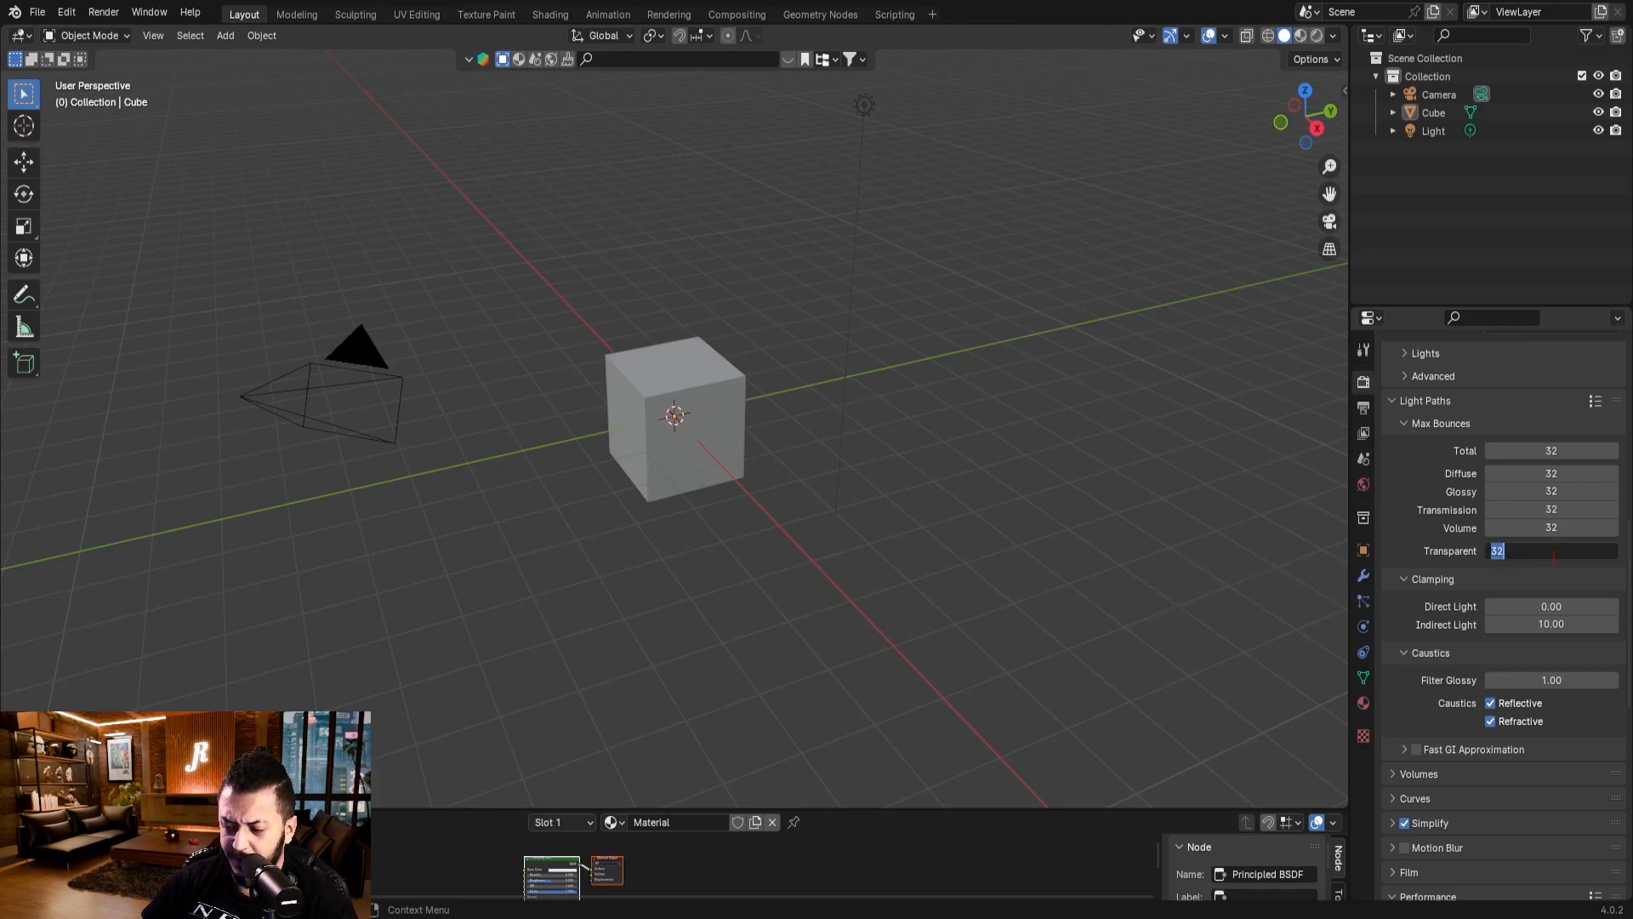
pyautogui.write('0')
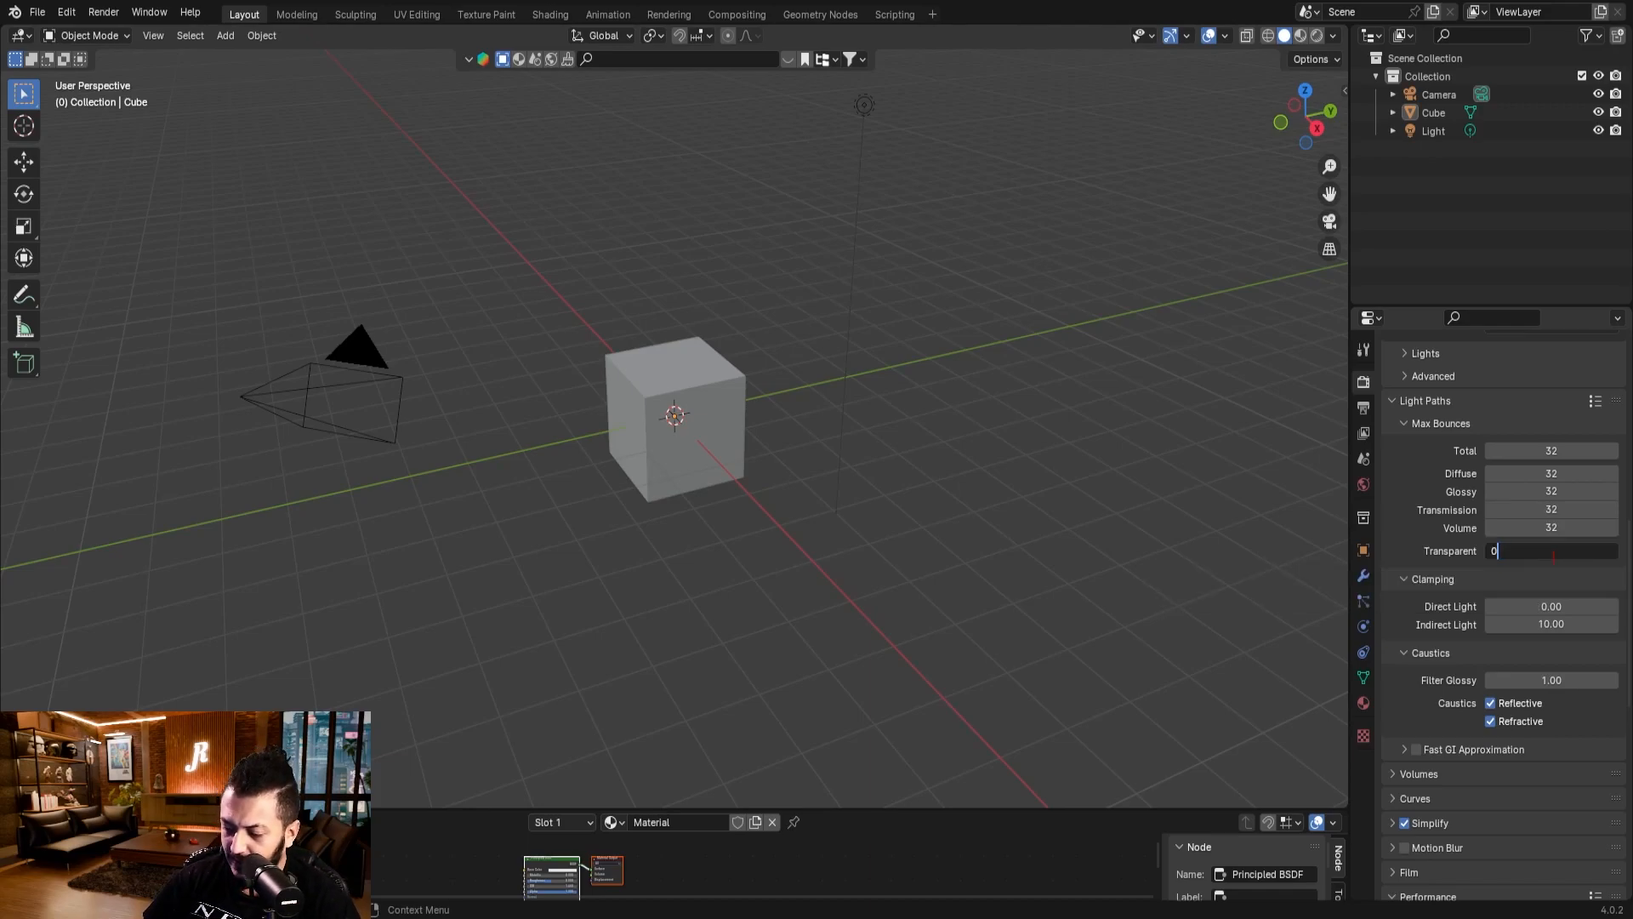
pyautogui.press('Return')
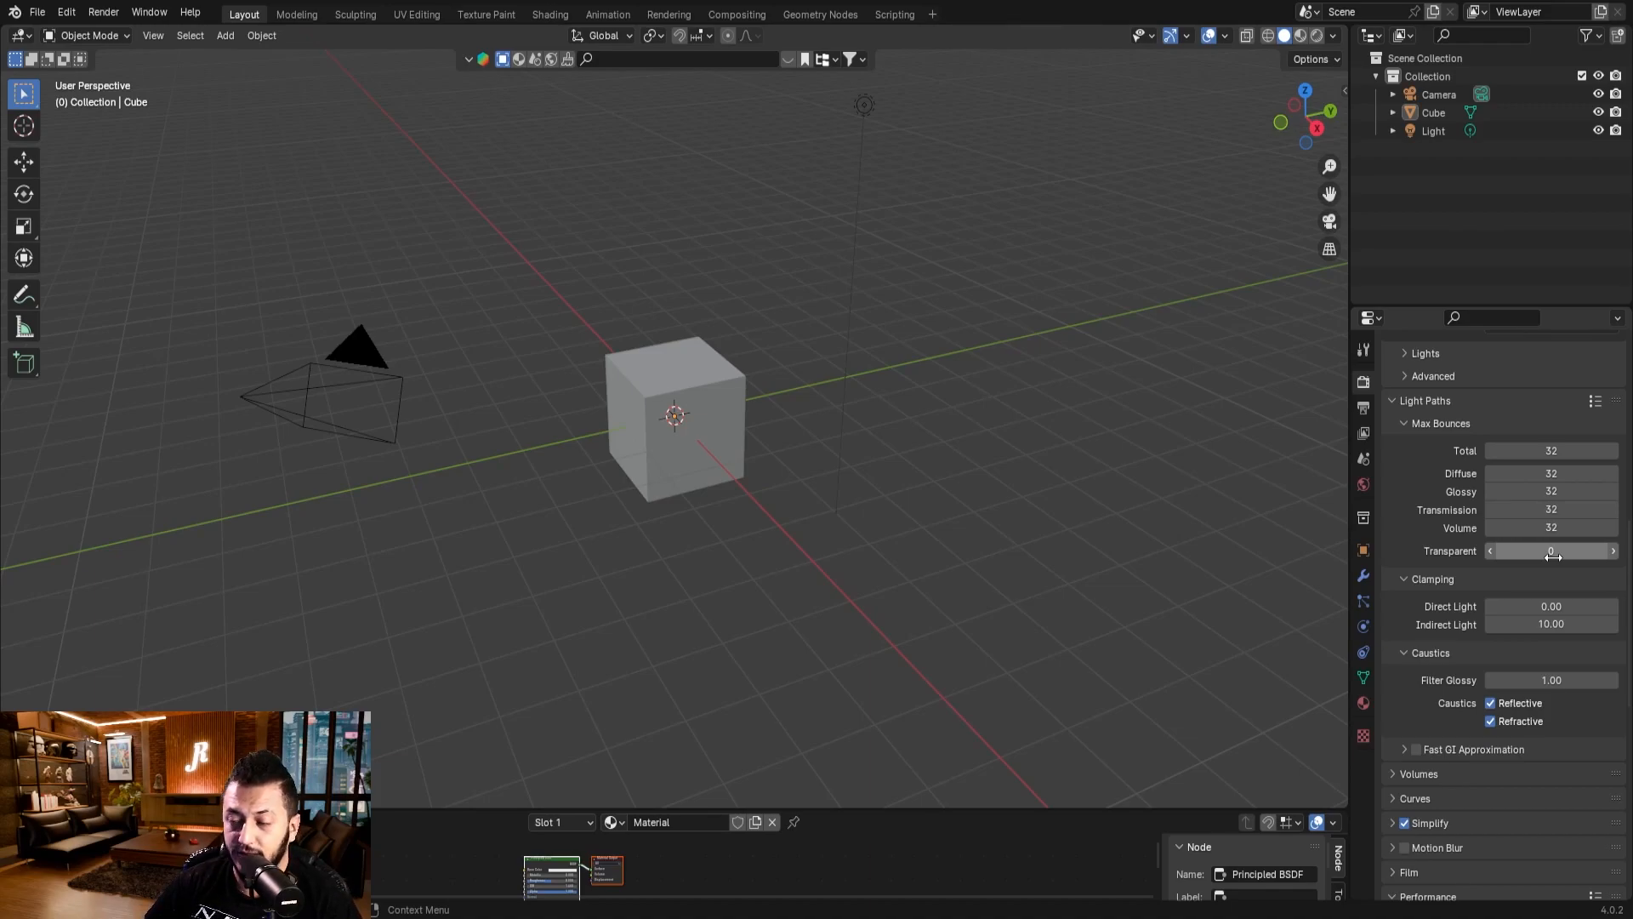
pyautogui.click(1552, 510)
pyautogui.write('0')
pyautogui.press('Return')
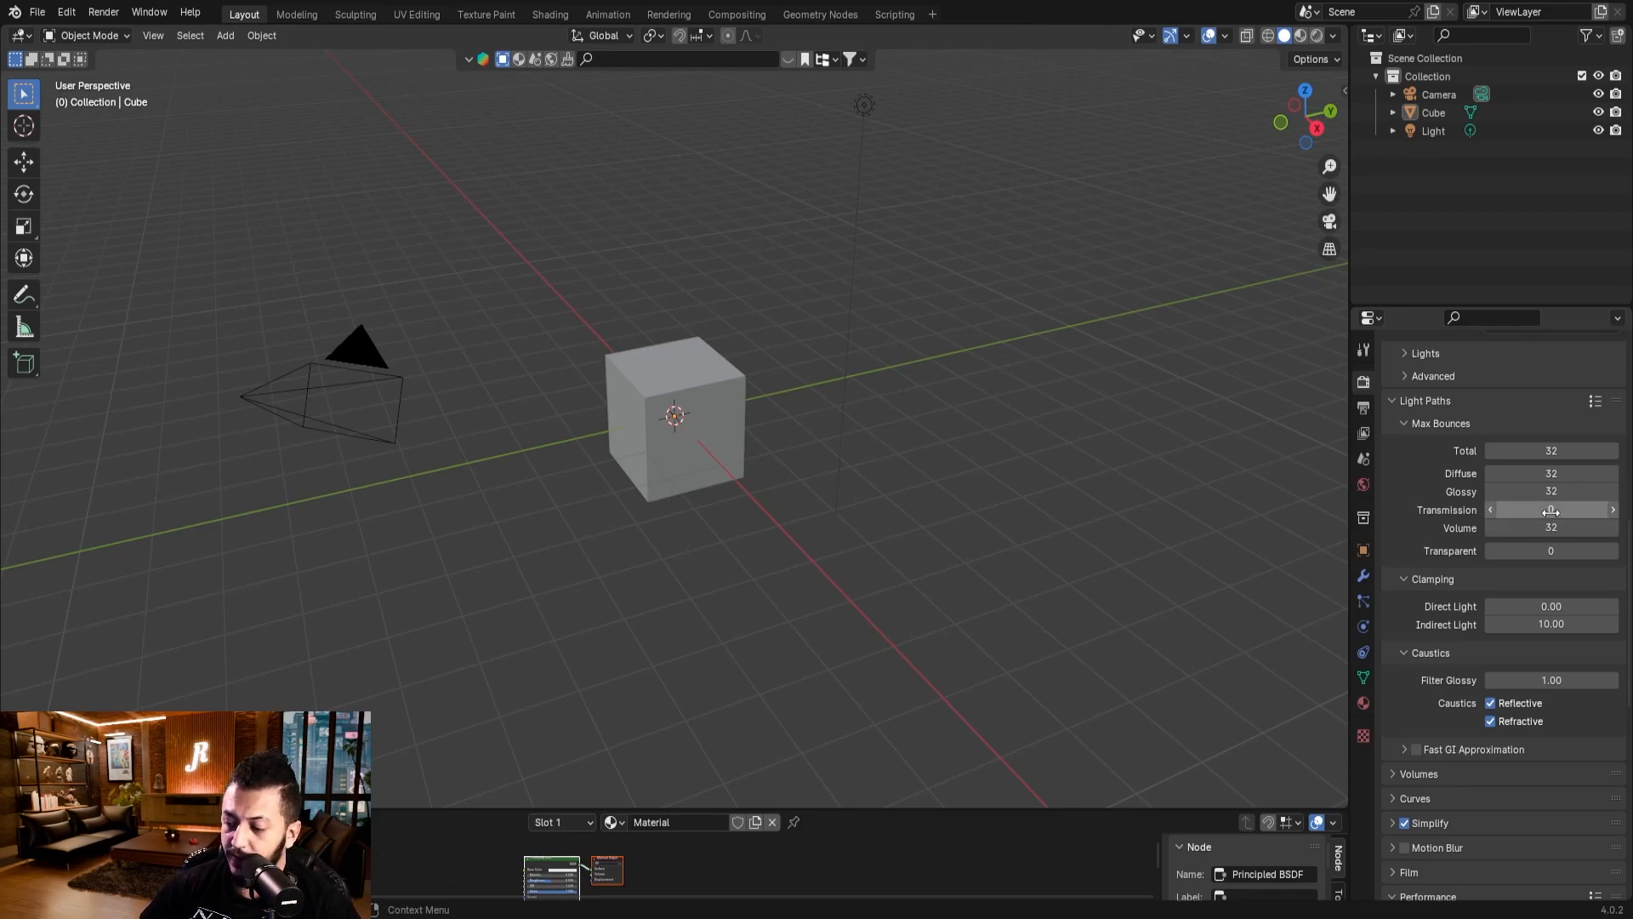
pyautogui.click(1560, 529)
pyautogui.write('0}')
pyautogui.press('Return')
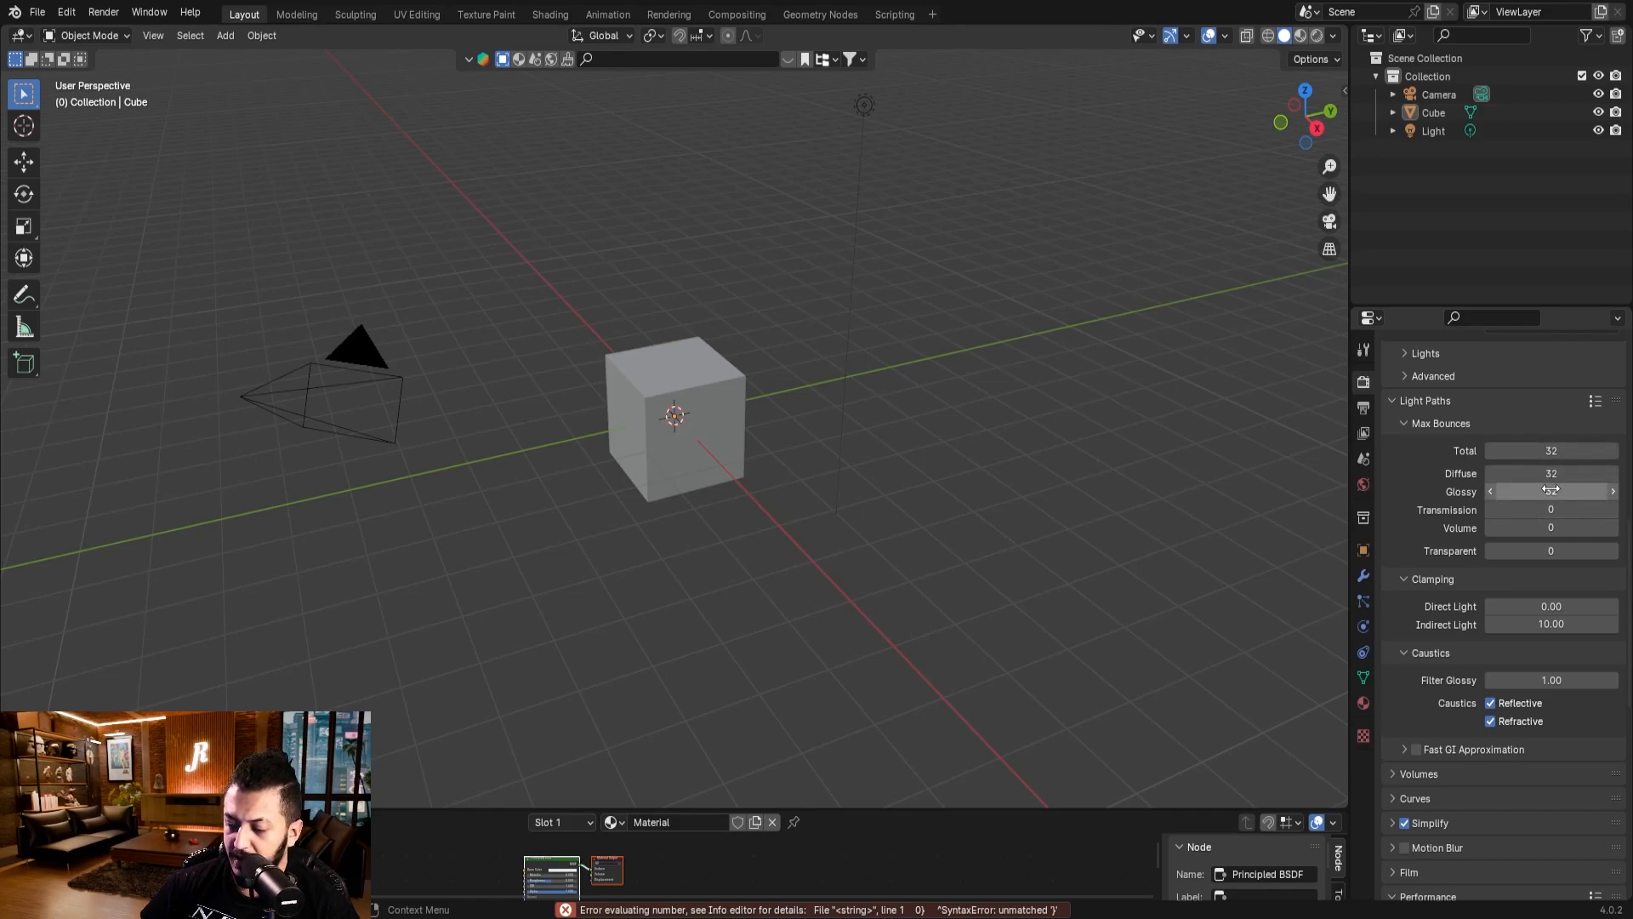
# - Apply the Default light paths preset and set the Transmission and Transparent max bounces to 0
pyautogui.click(1598, 404)
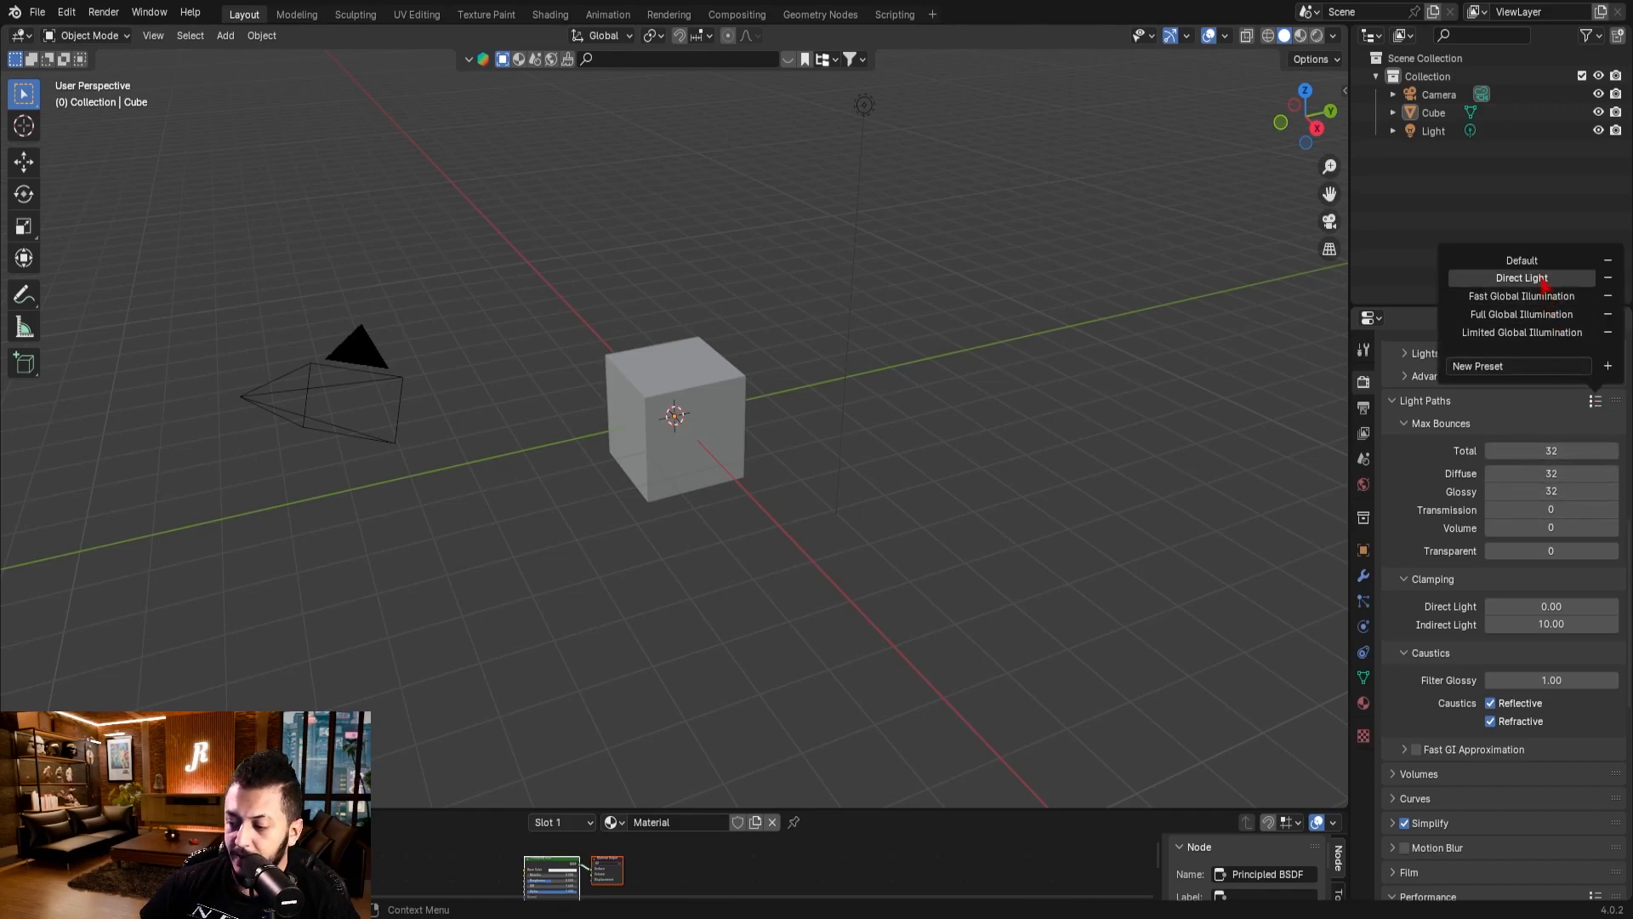
pyautogui.click(1523, 260)
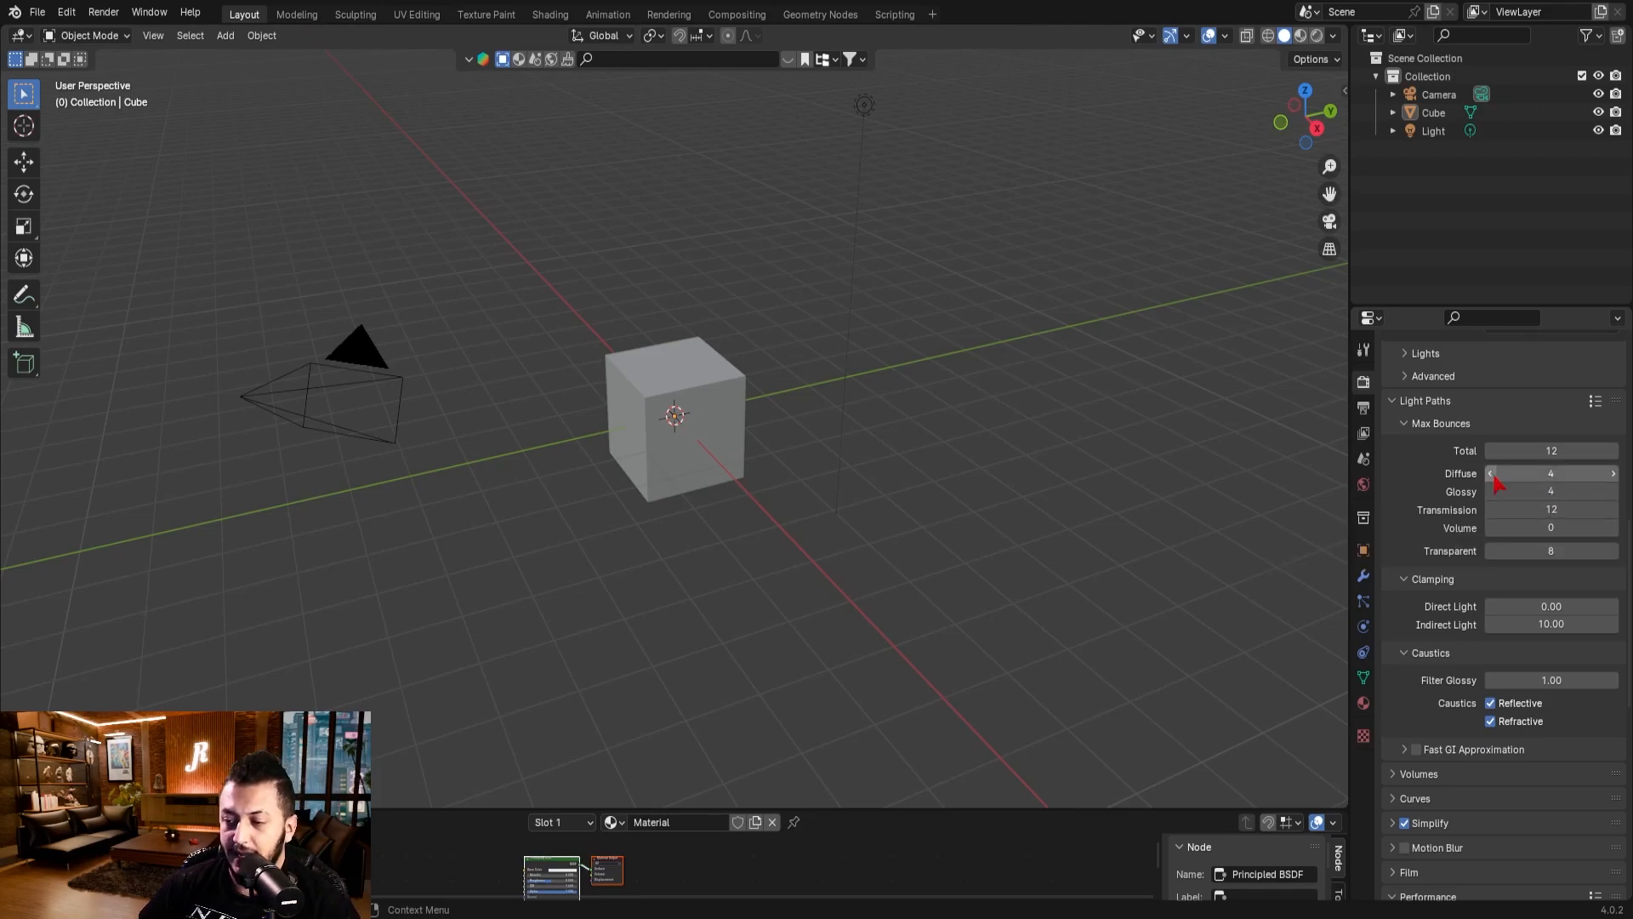
pyautogui.doubleClick(1553, 510)
pyautogui.write('0')
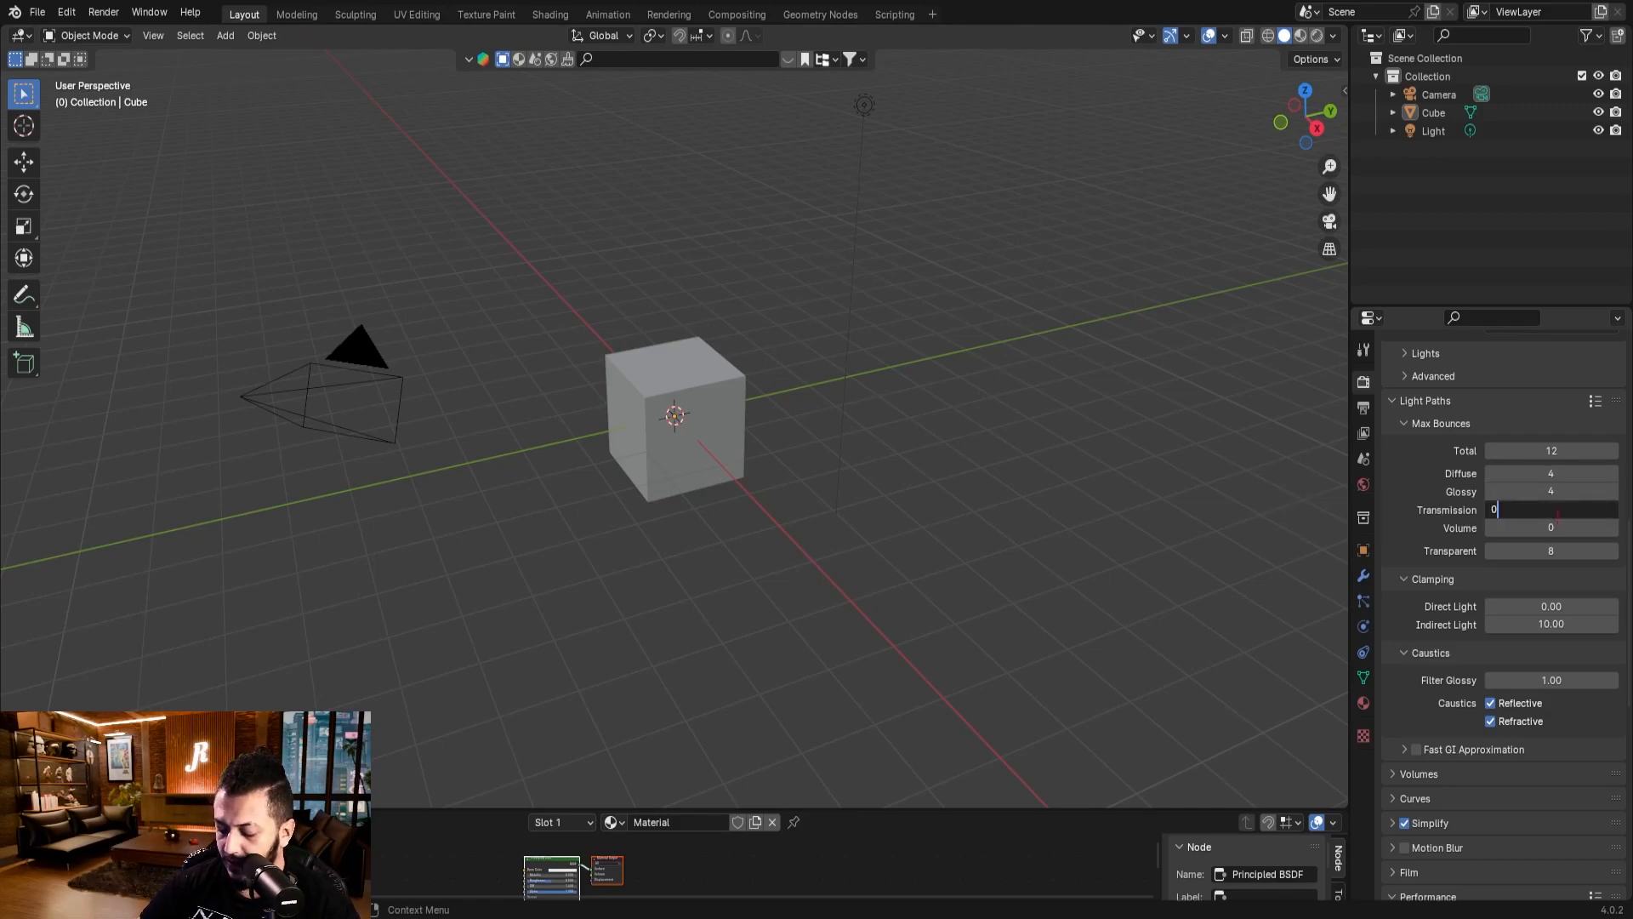
pyautogui.press('Return')
pyautogui.doubleClick(1571, 550)
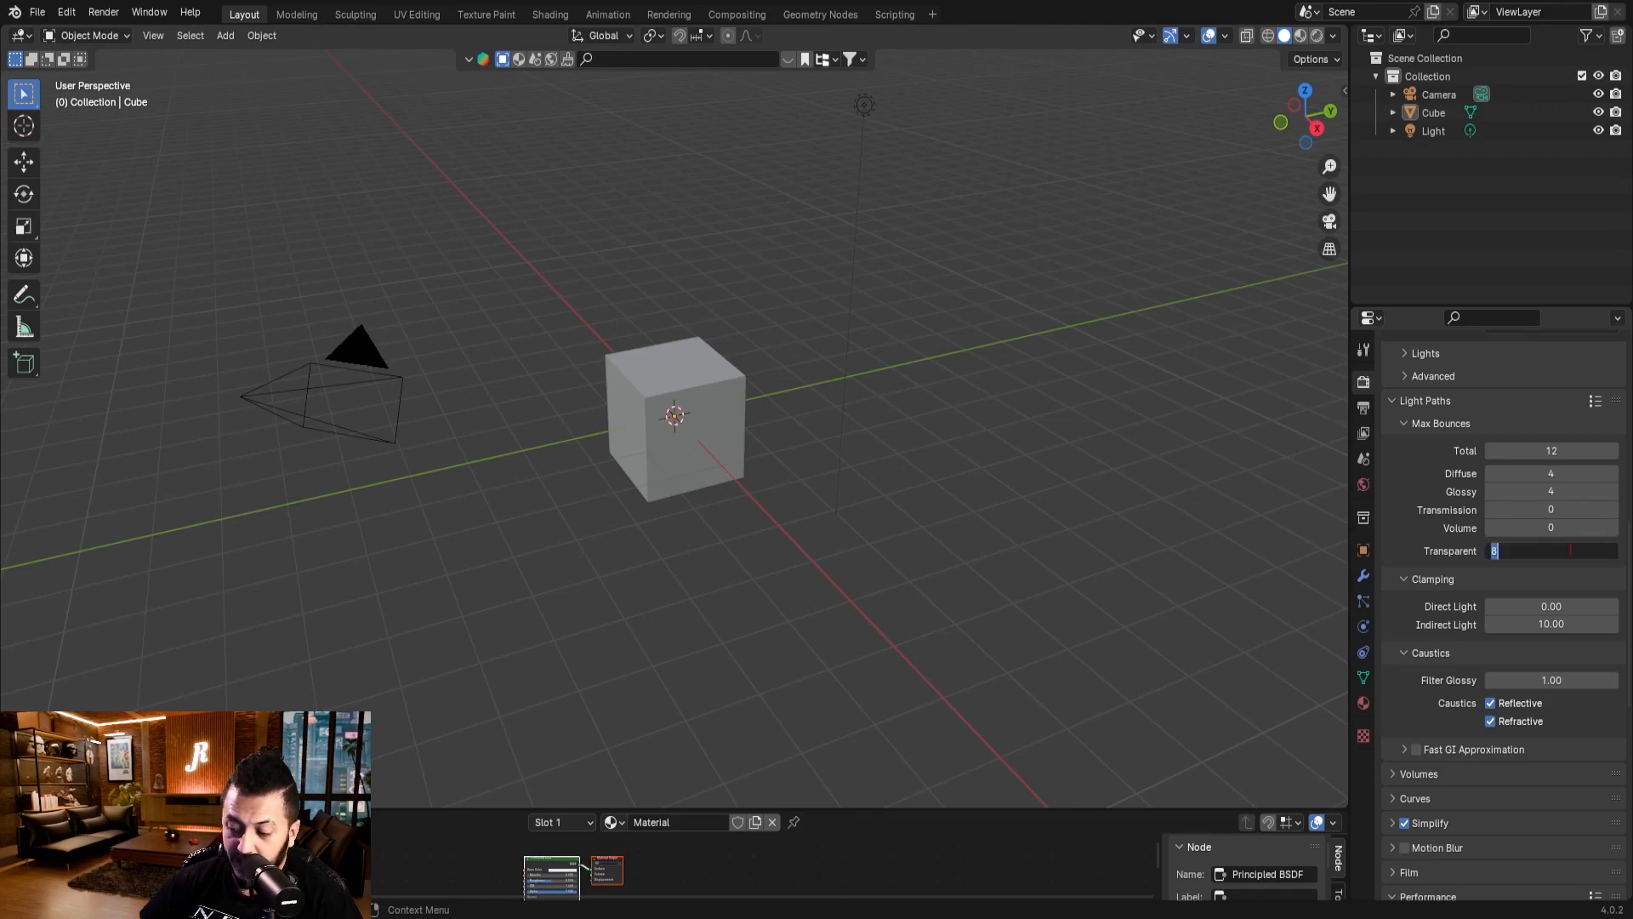
pyautogui.write('0')
pyautogui.press('Return')
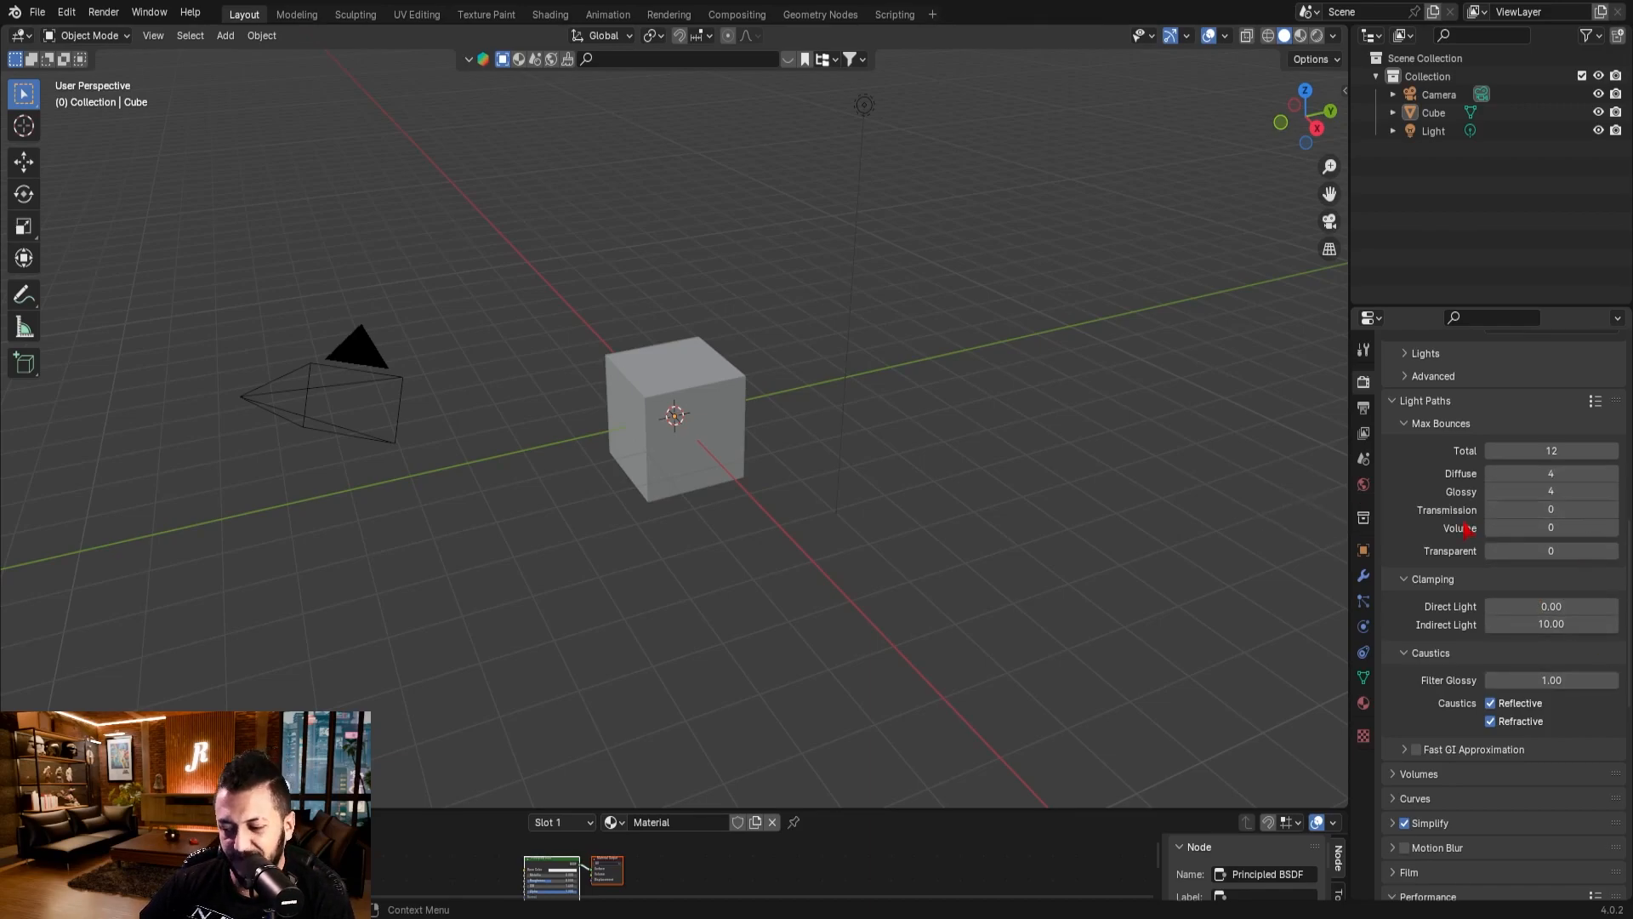
# - Disable the reflective and refractive caustics and enable both again
pyautogui.scroll(-4, 1452, 522)
pyautogui.scroll(4, 1452, 521)
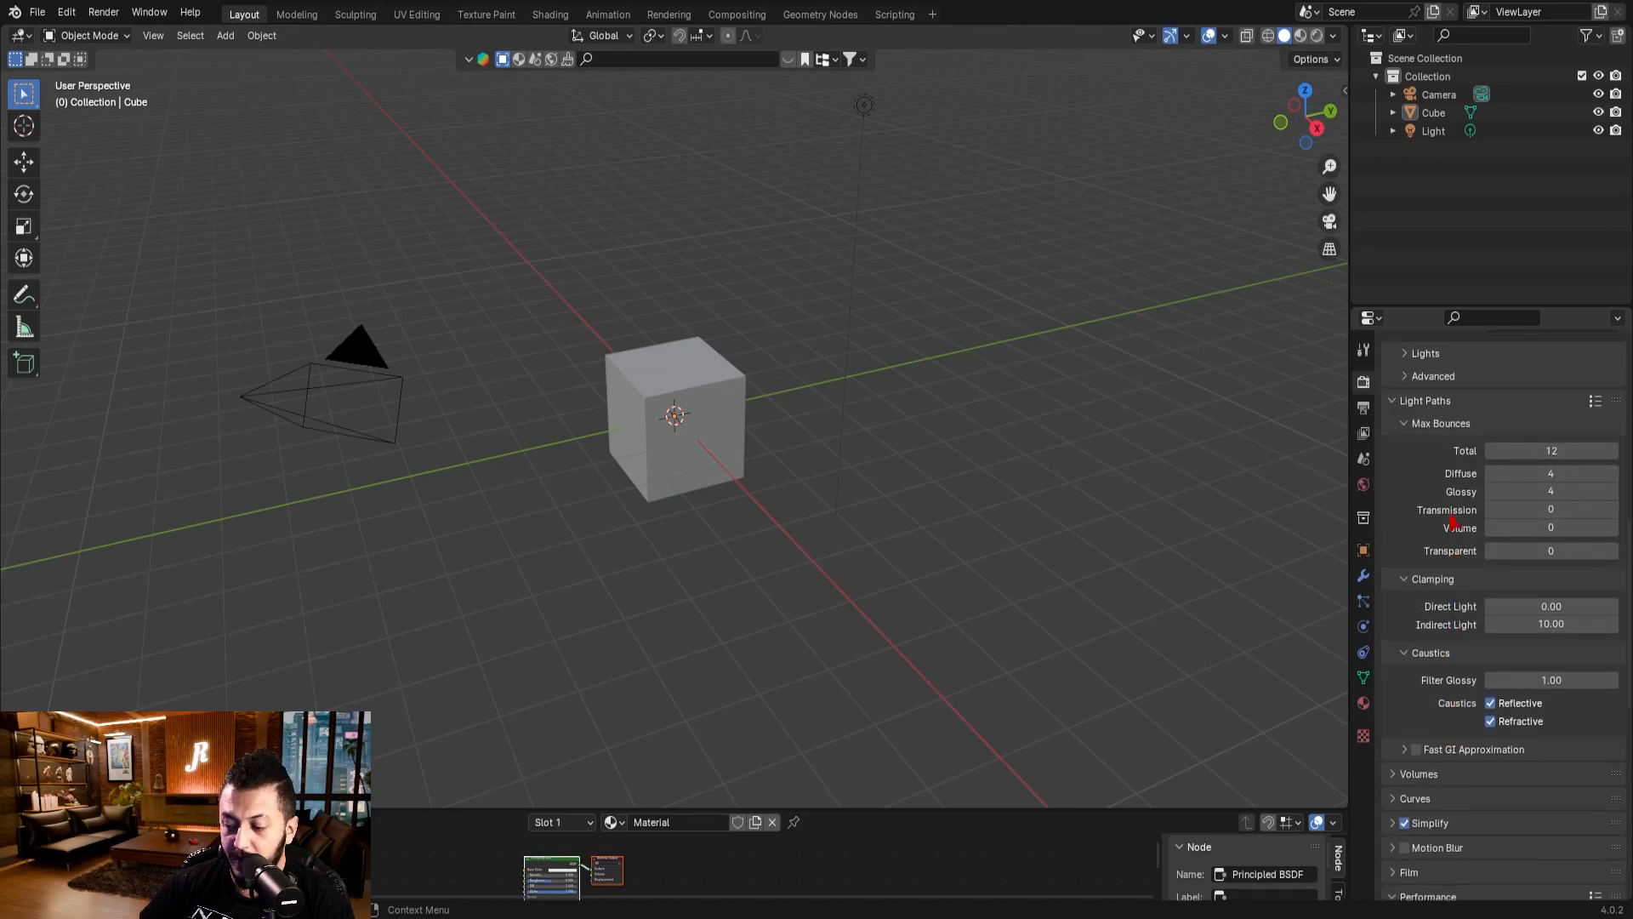
pyautogui.scroll(-7, 1452, 521)
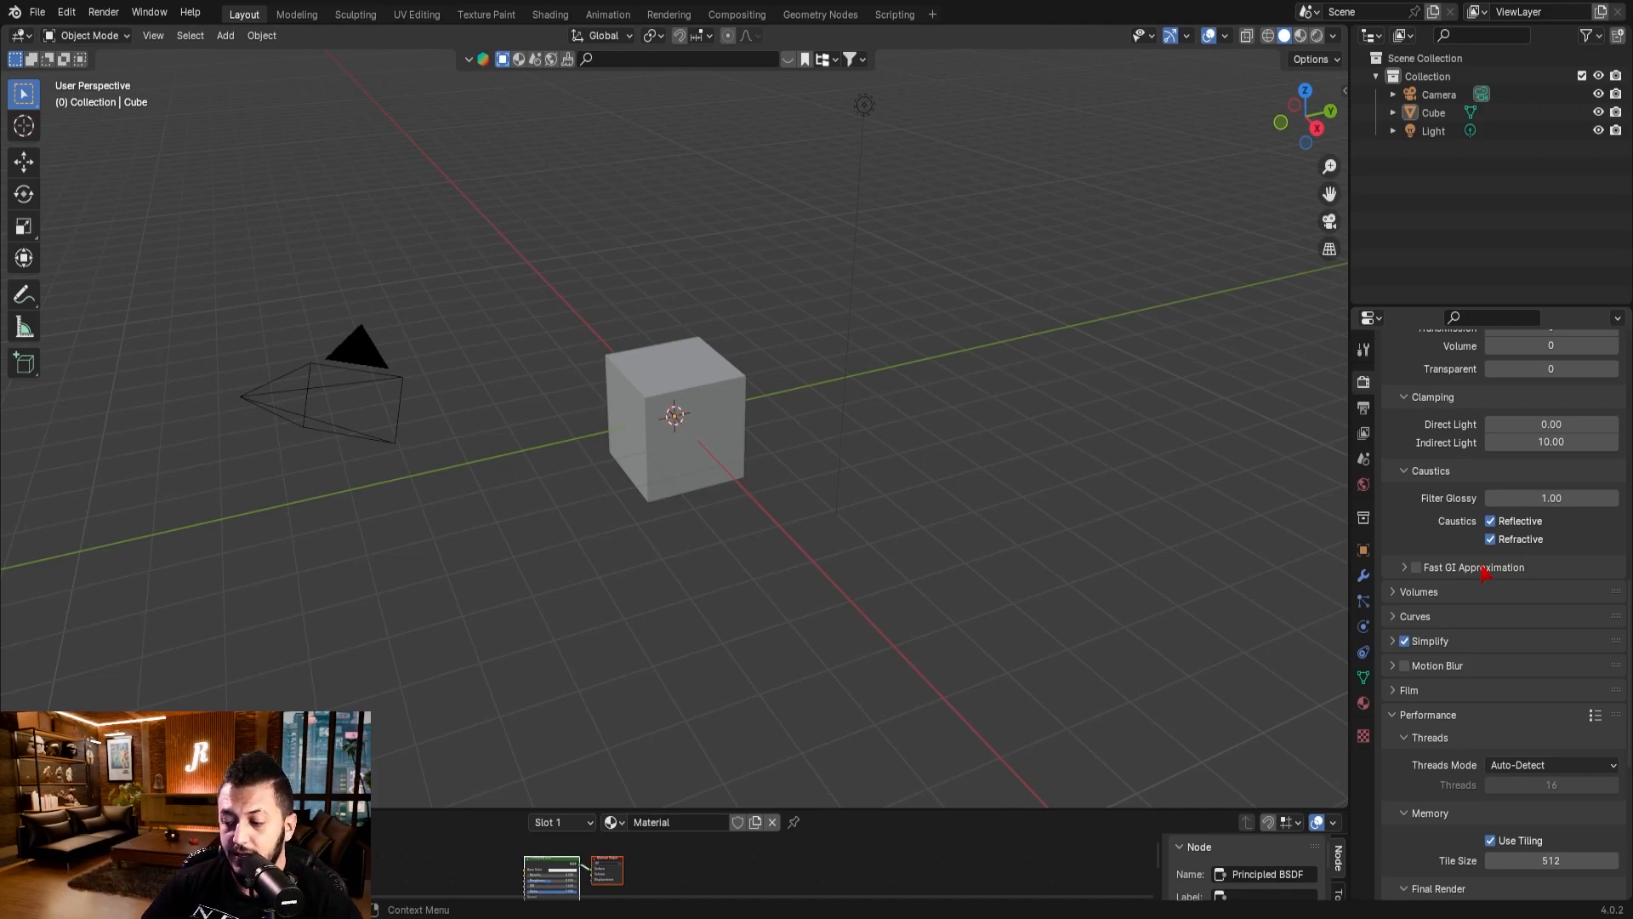
pyautogui.click(1493, 521)
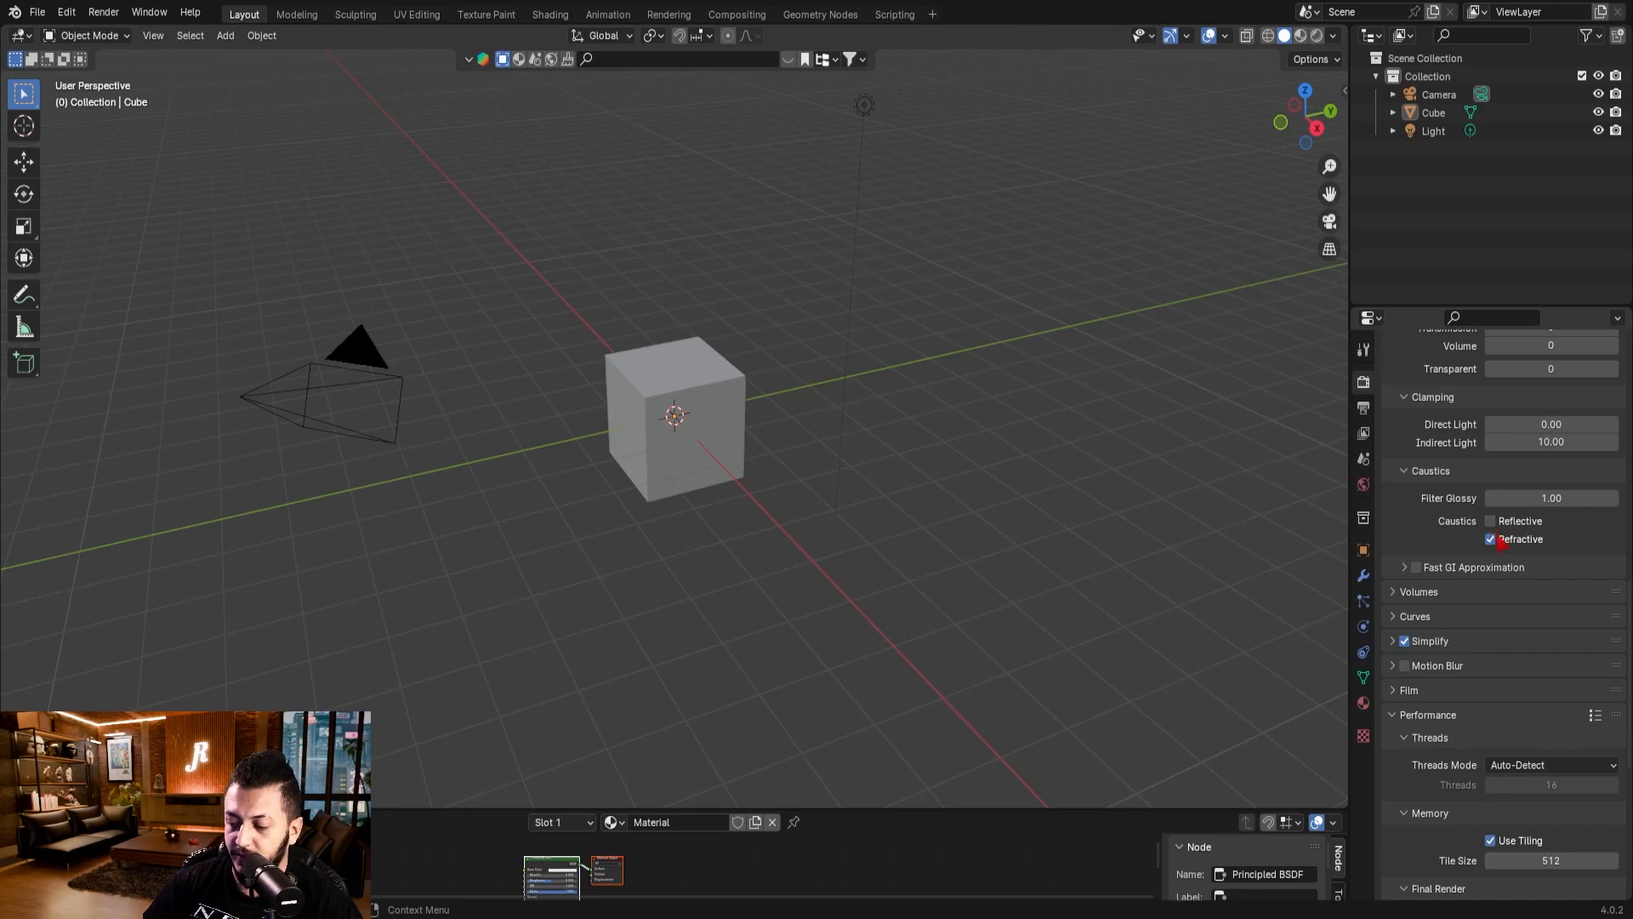
pyautogui.moveTo(1491, 539); pyautogui.dragTo(1491, 521)
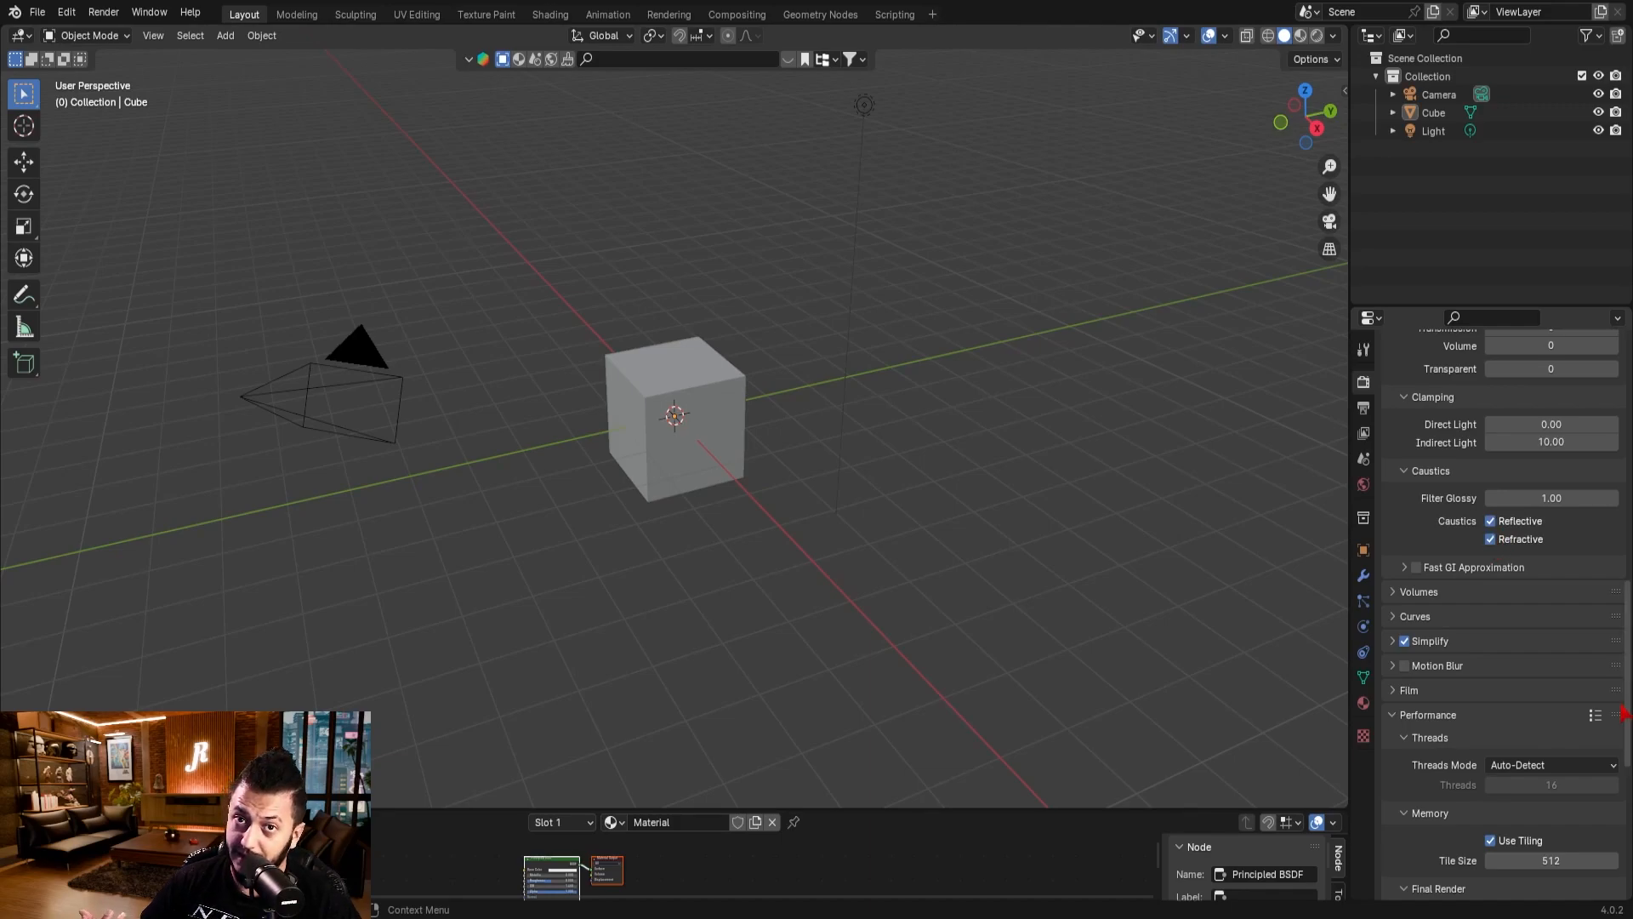
# - Enable Fast GI Approximation with an AO factor of 1.00
pyautogui.click(1406, 568)
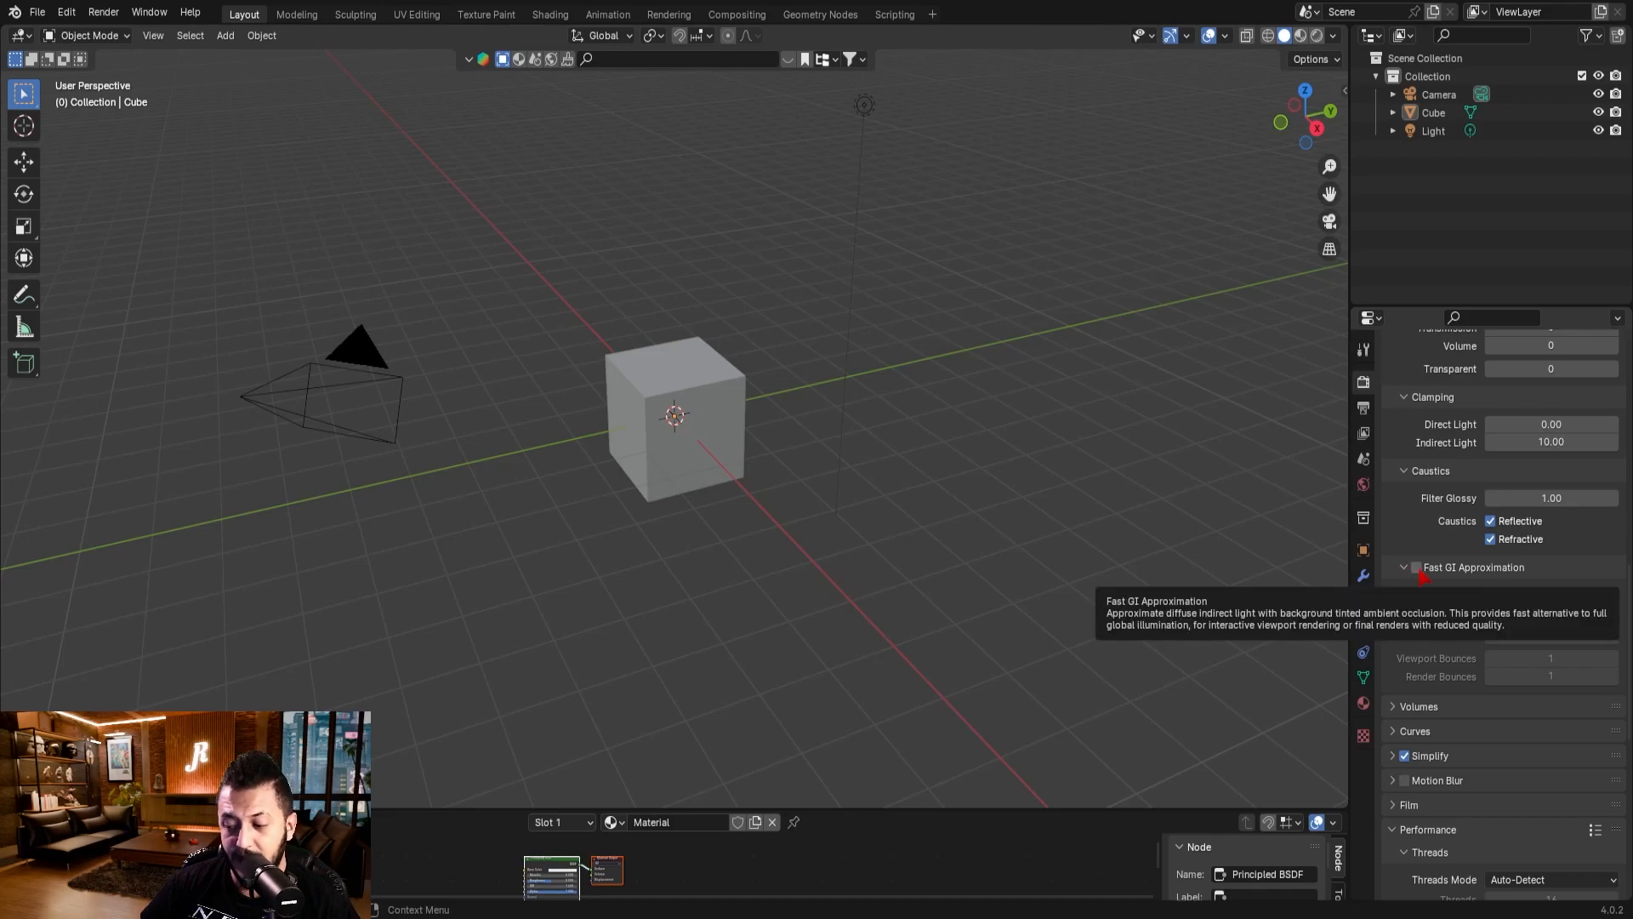
pyautogui.click(1417, 570)
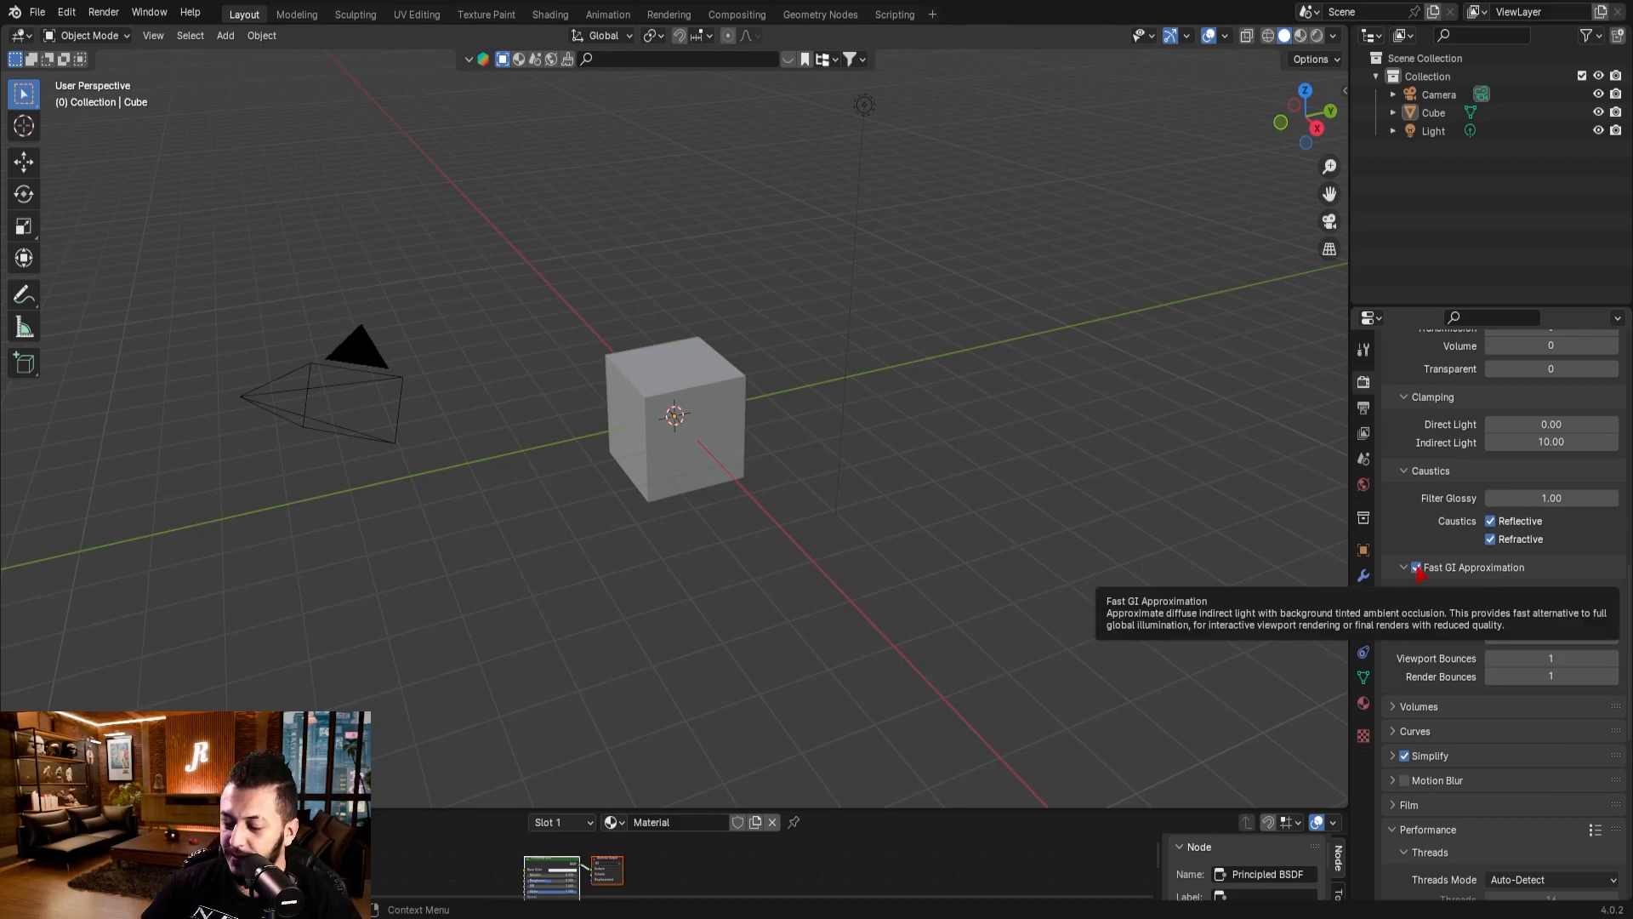
pyautogui.moveTo(1576, 621); pyautogui.dragTo(1618, 621)
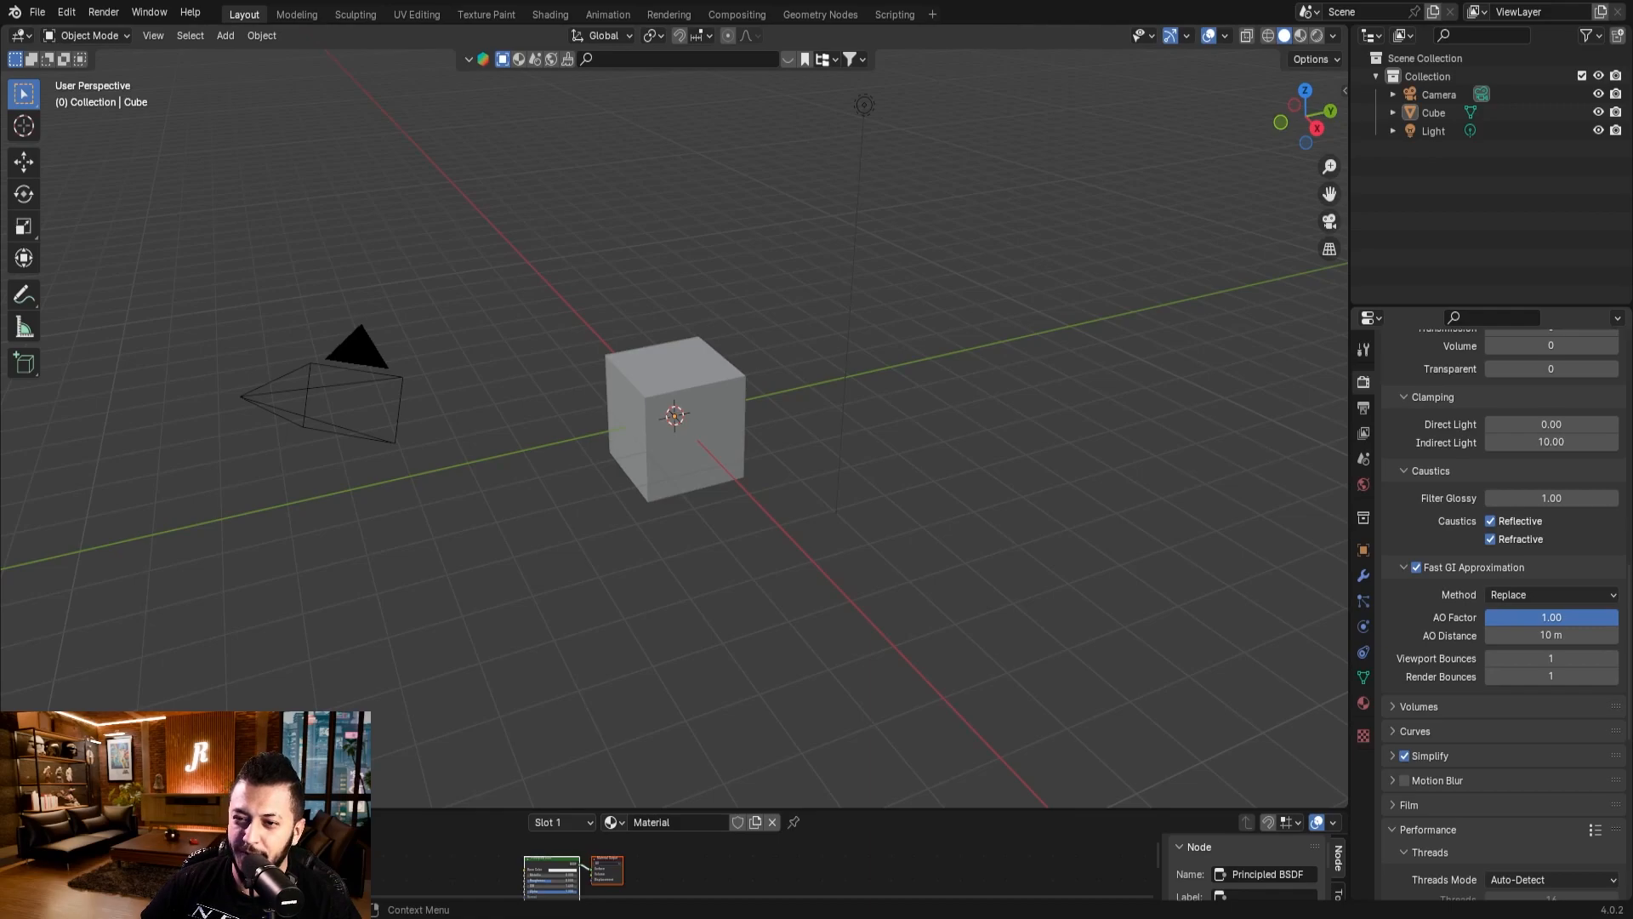
pyautogui.moveTo(1618, 621); pyautogui.dragTo(1586, 625)
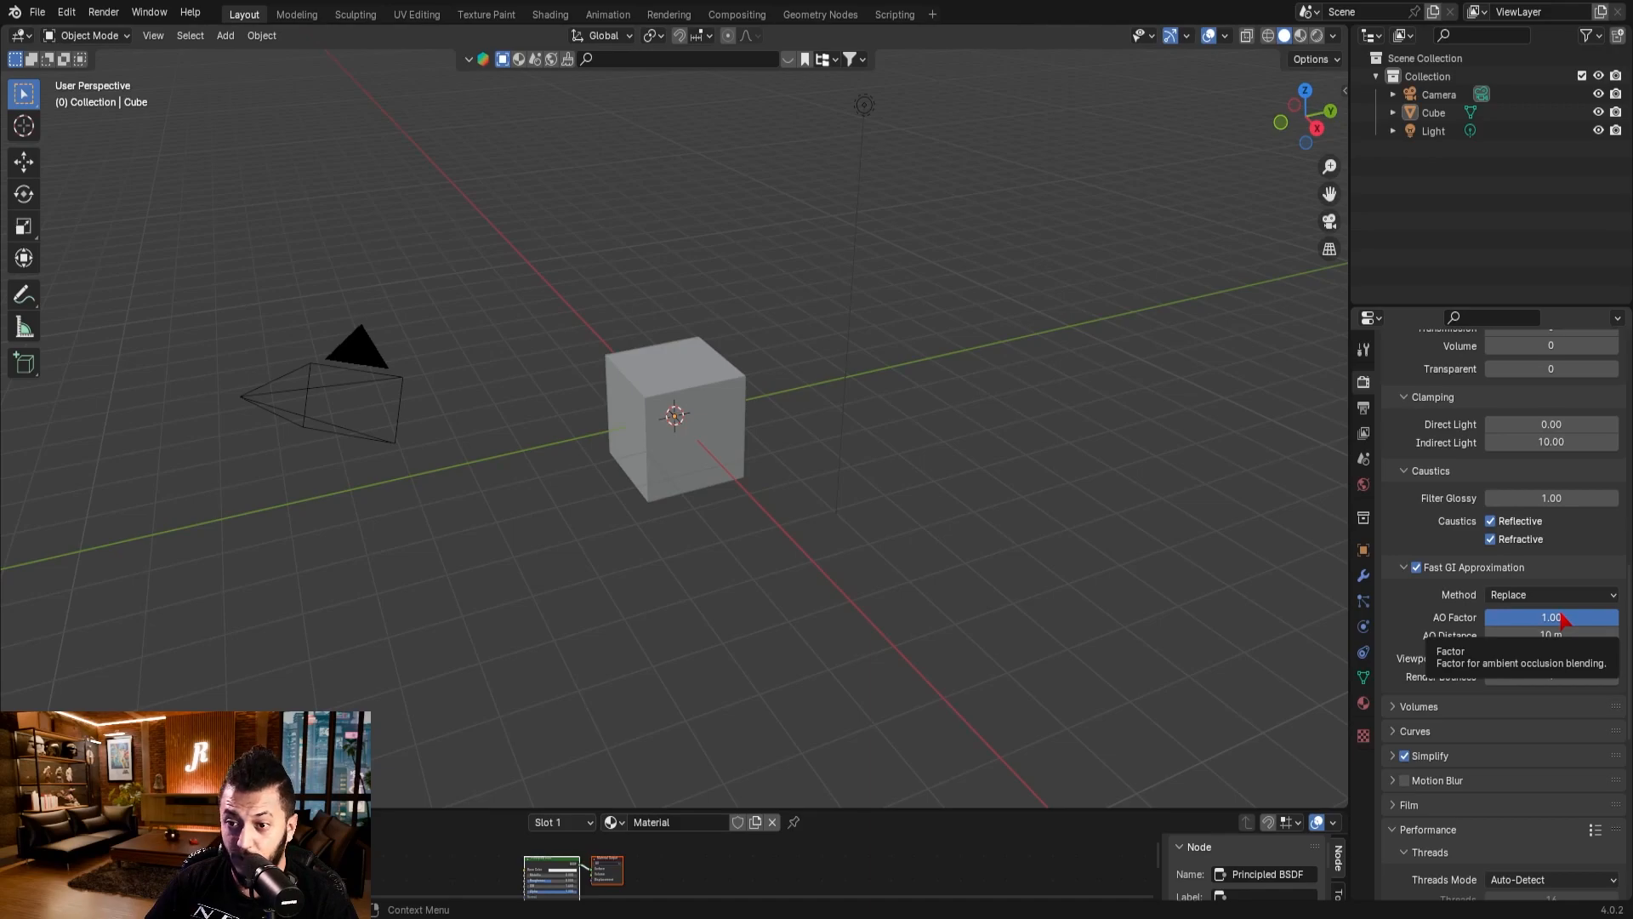
# - Set the render max subdivision to 2 in the Simplify settings
pyautogui.scroll(-3, 1497, 646)
pyautogui.click(1393, 646)
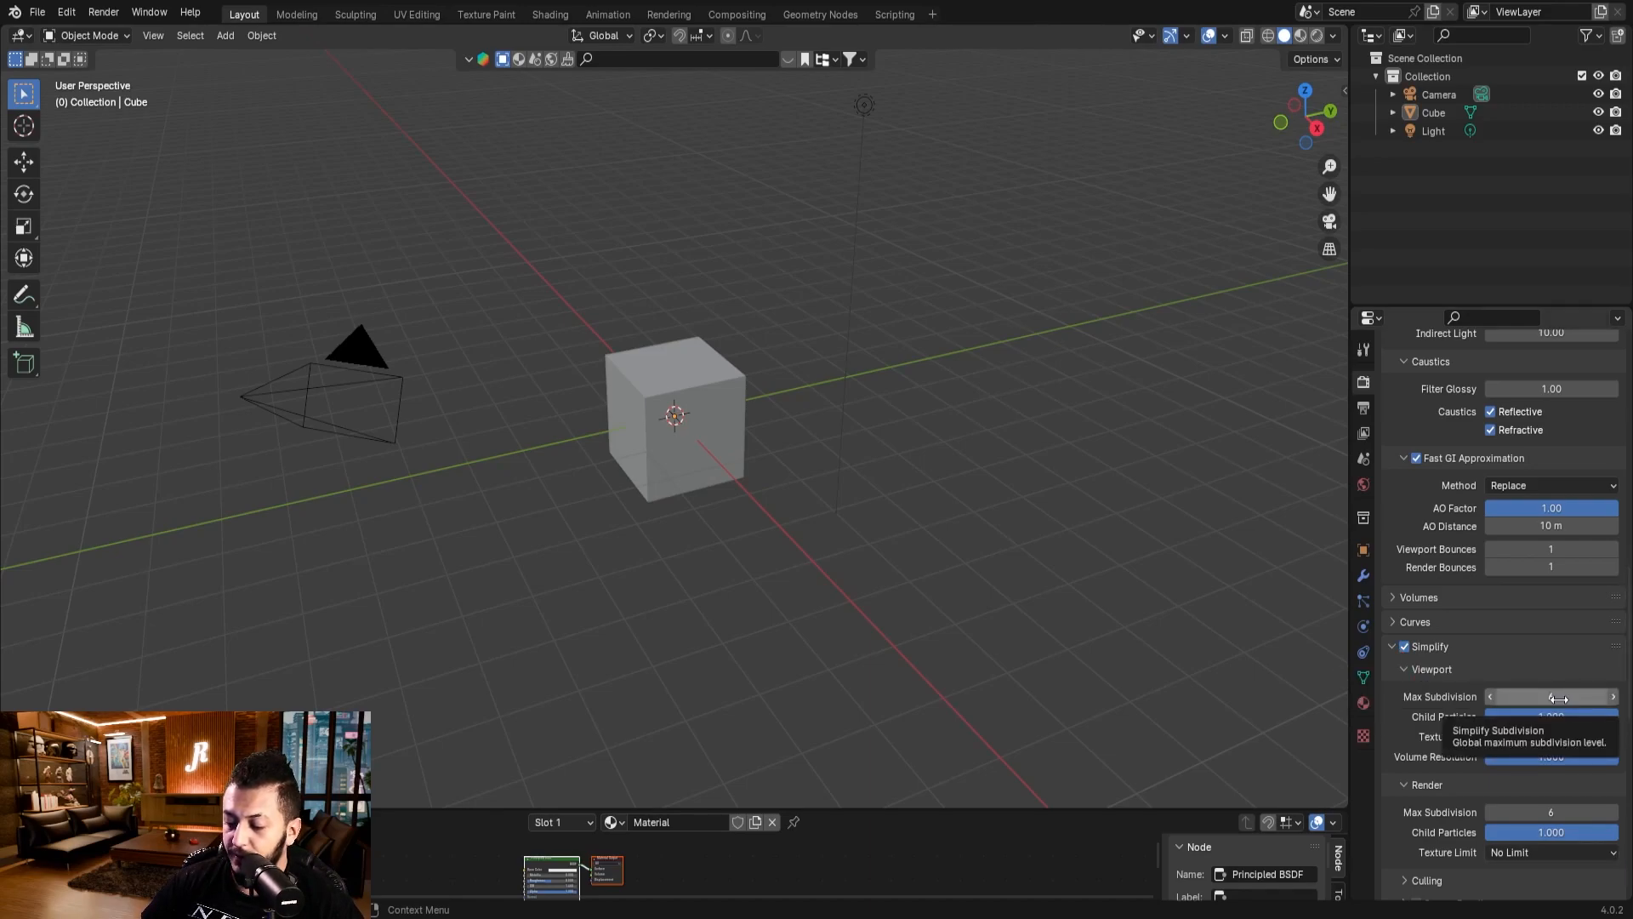
pyautogui.click(1556, 812)
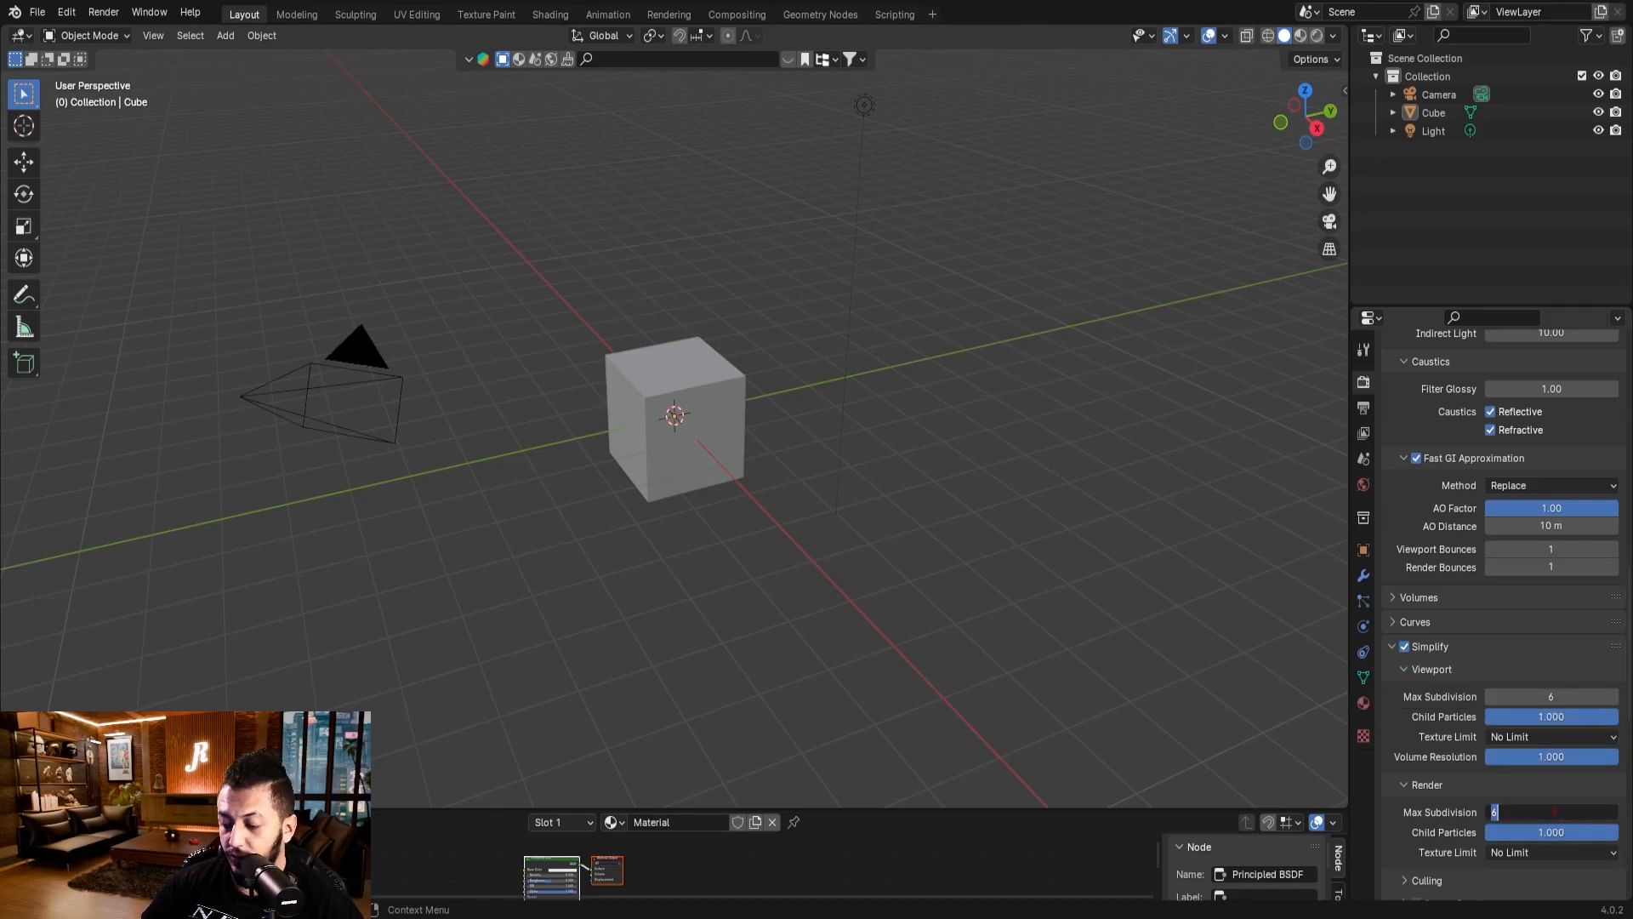
pyautogui.write('2')
pyautogui.press('Return')
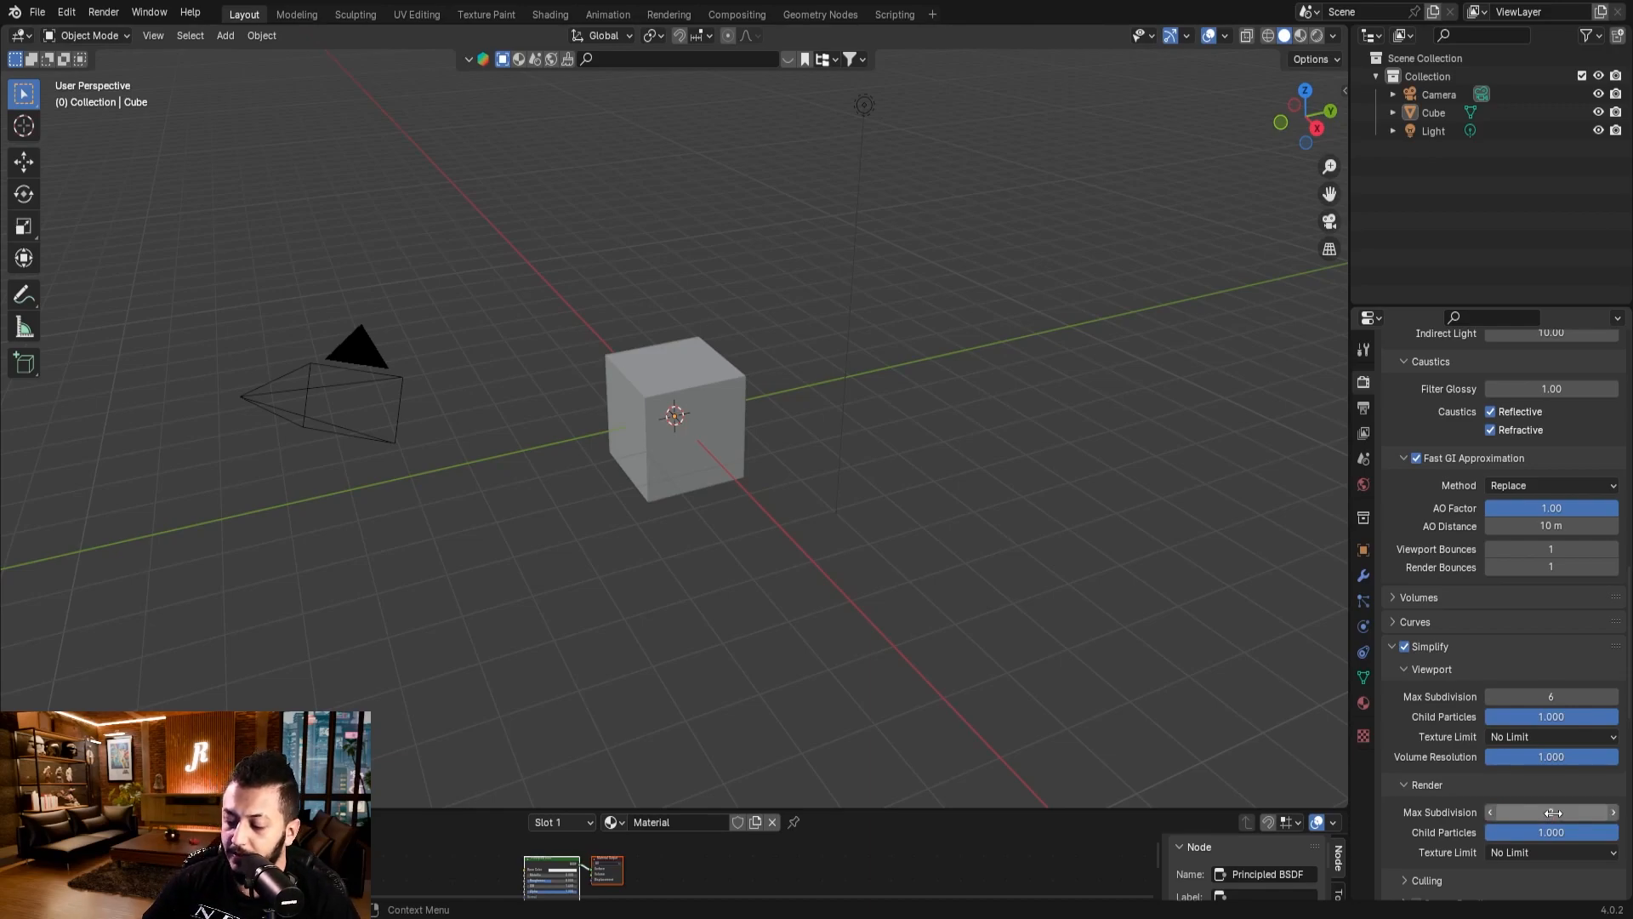
pyautogui.click(1393, 648)
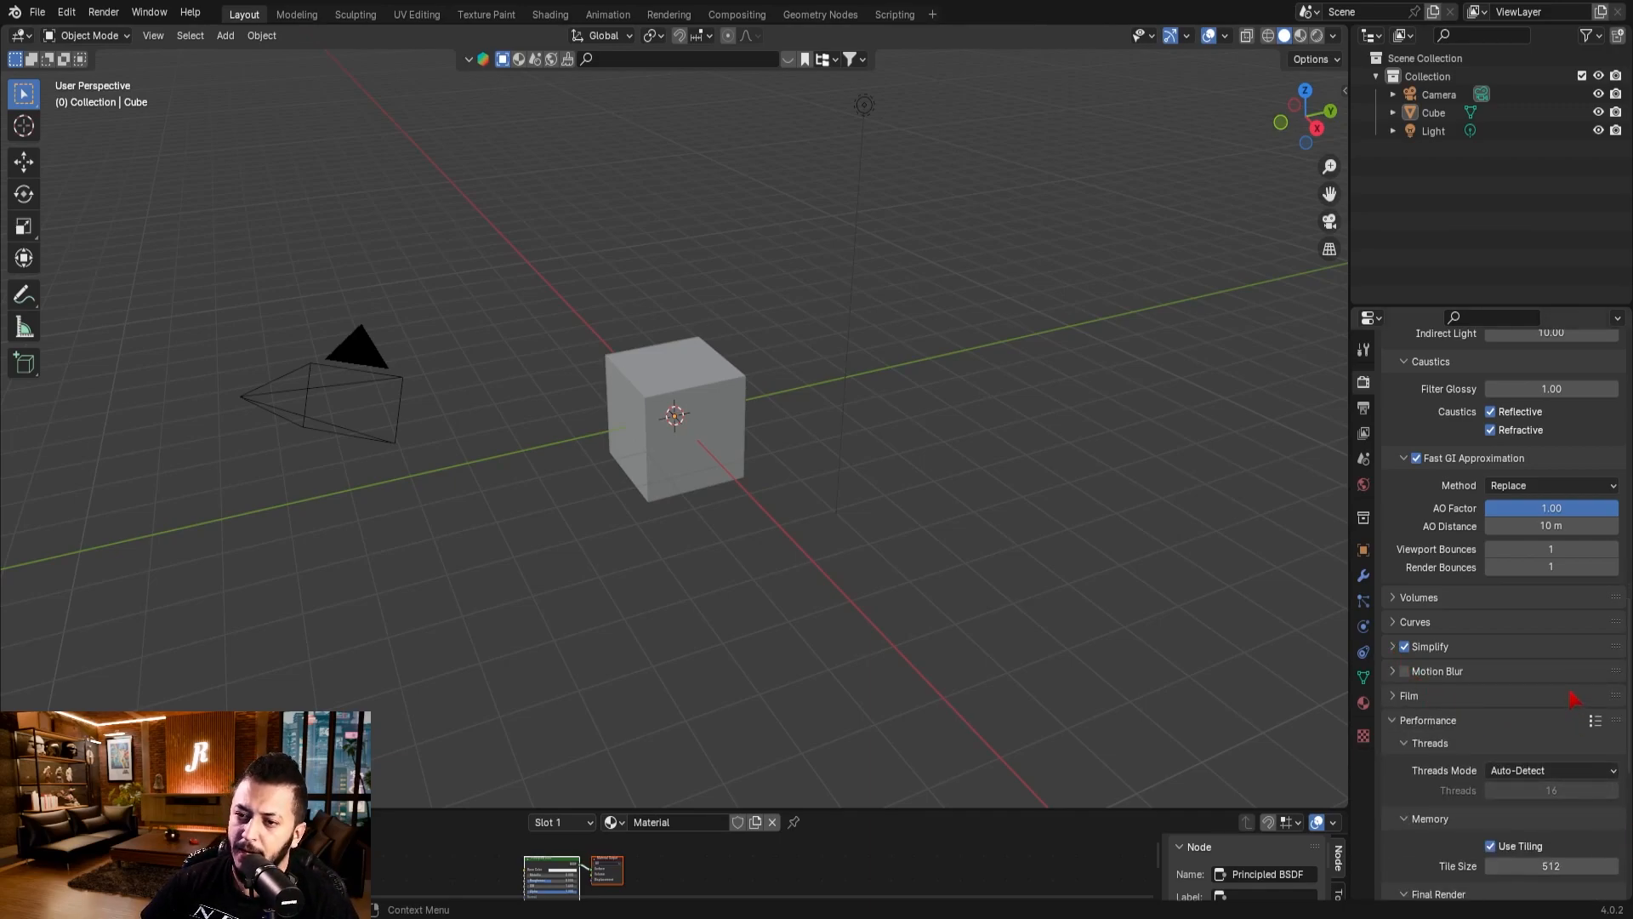
# - Try a render tile size of 256 in the performance memory settings and restore it to 512
pyautogui.scroll(-8, 1572, 698)
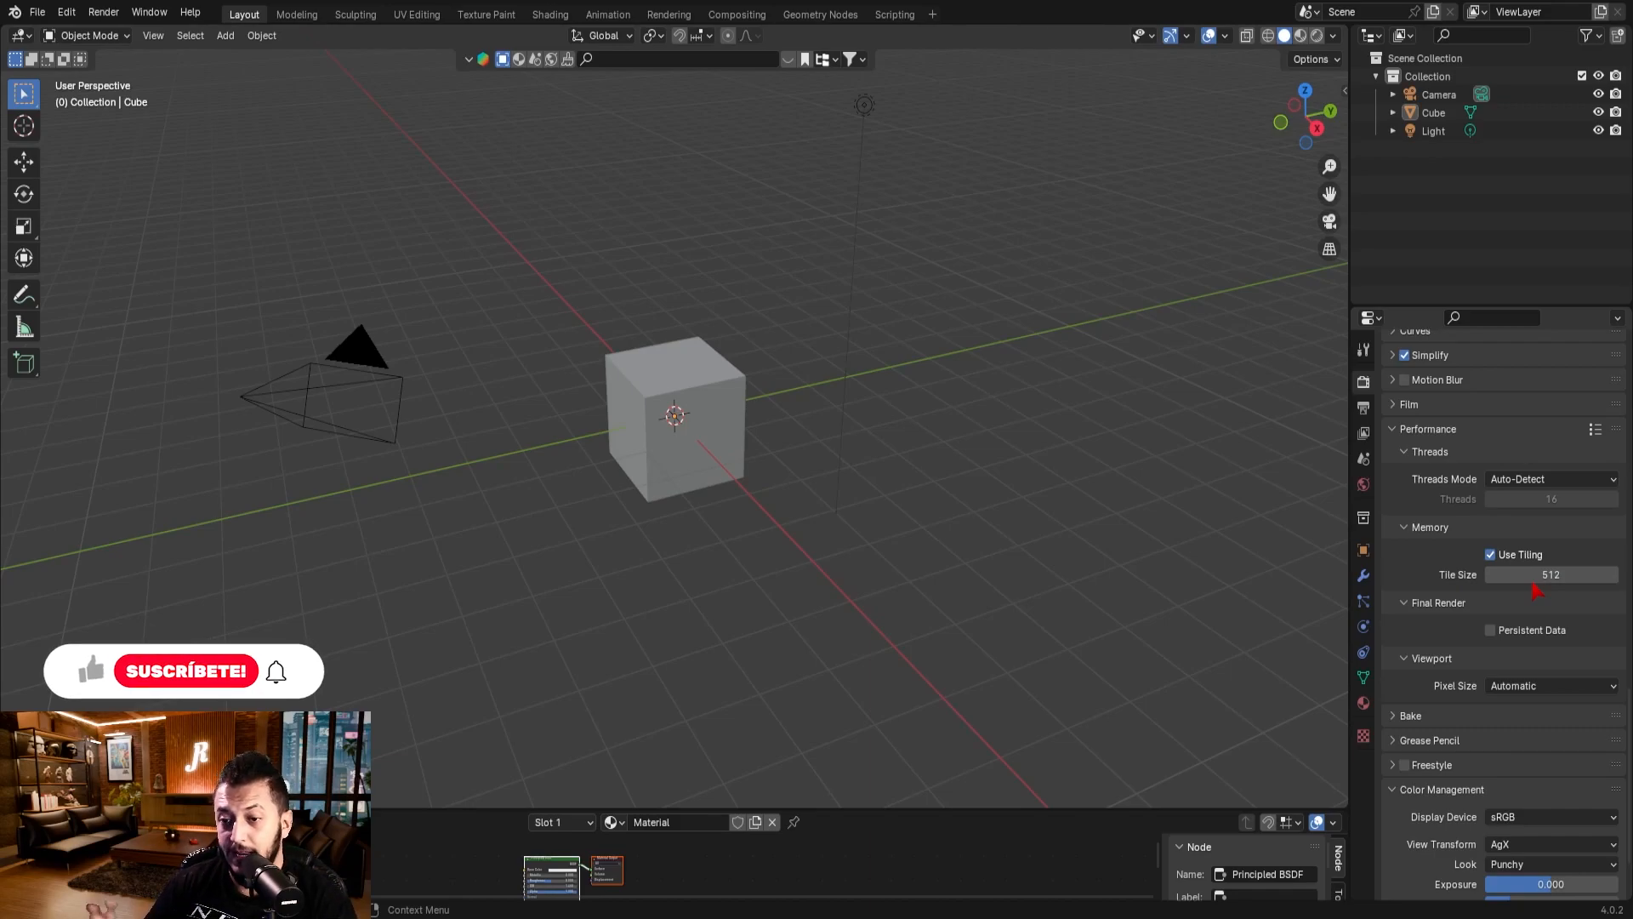
pyautogui.click(1568, 574)
pyautogui.write('256')
pyautogui.press('Return')
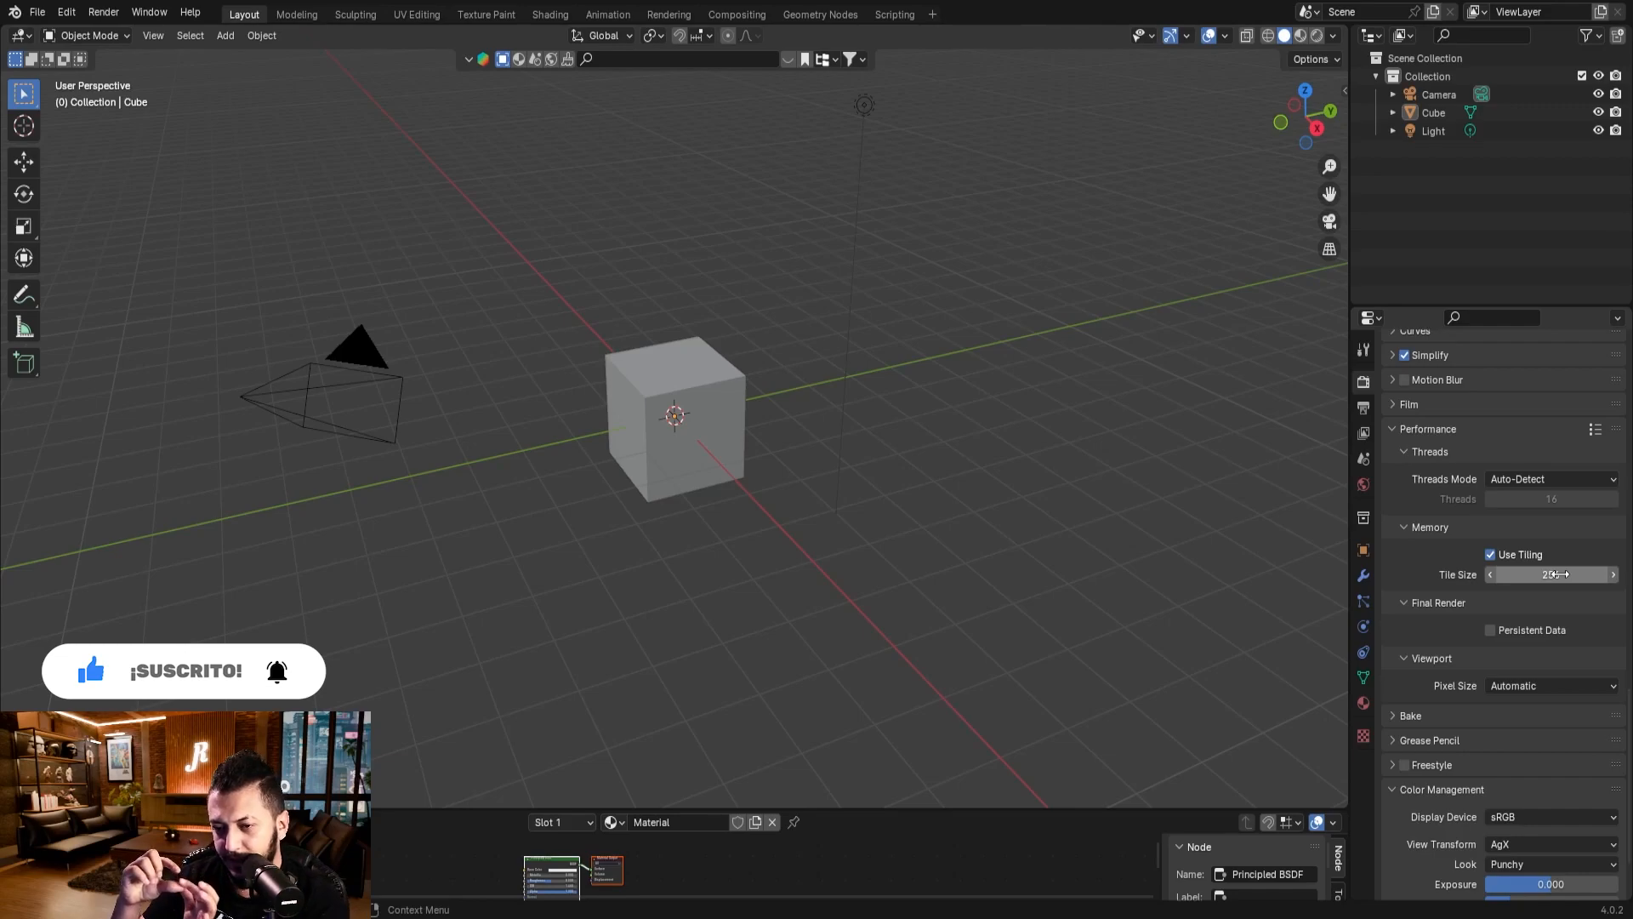
pyautogui.scroll(15, 1556, 574)
pyautogui.scroll(-15, 1565, 571)
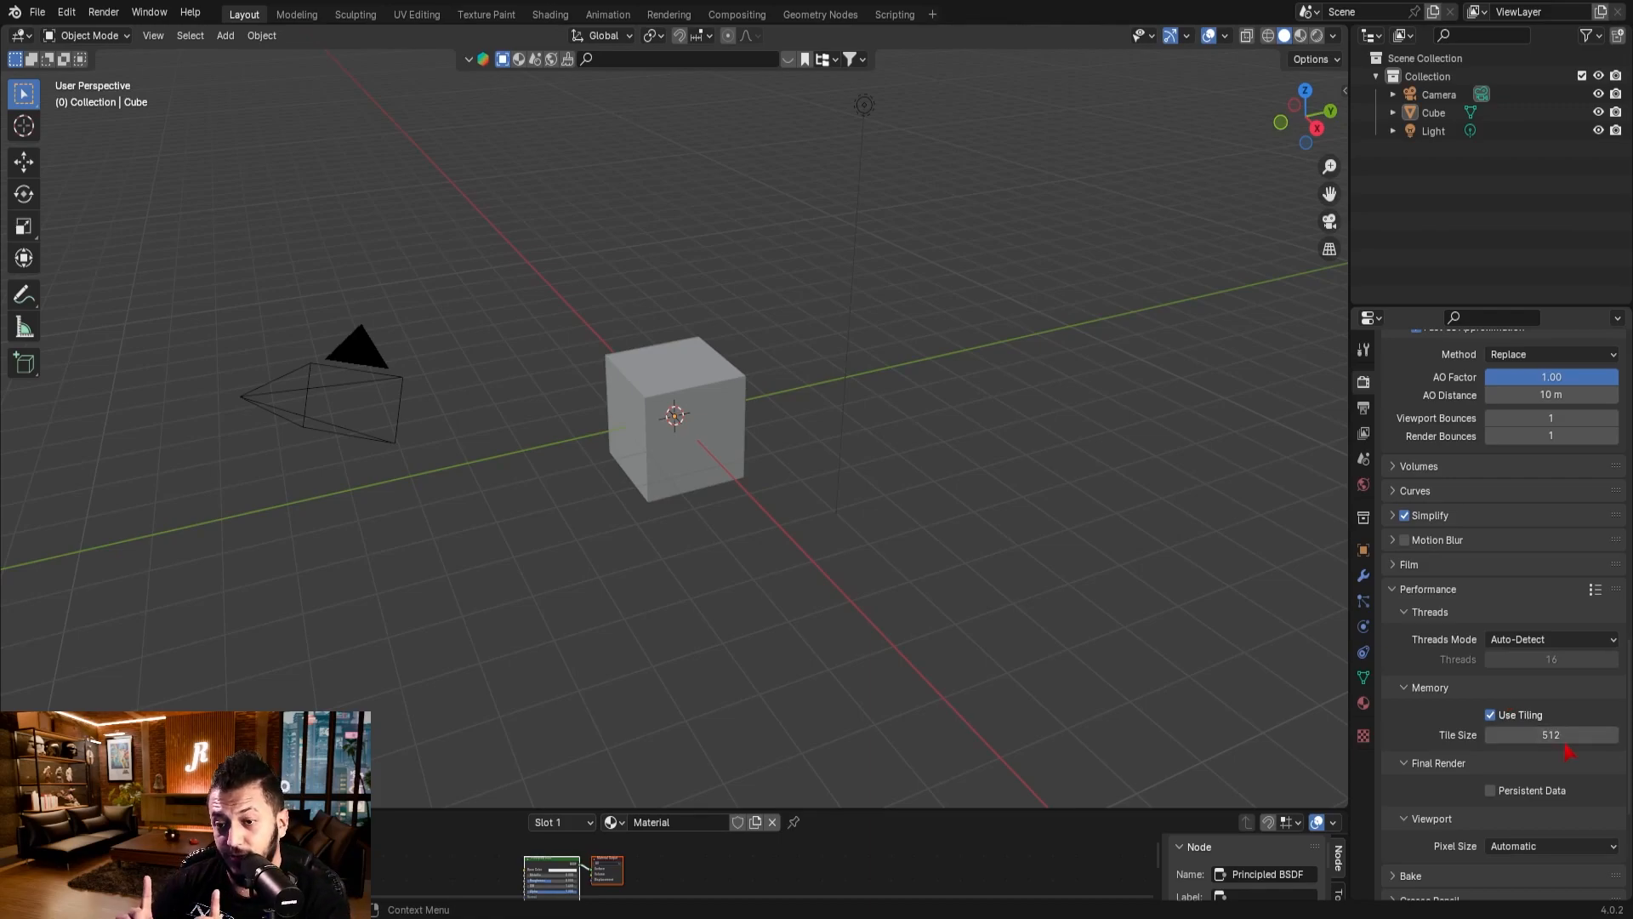
# - Enable Persistent Data for the final render in the performance settings
pyautogui.scroll(12, 1567, 751)
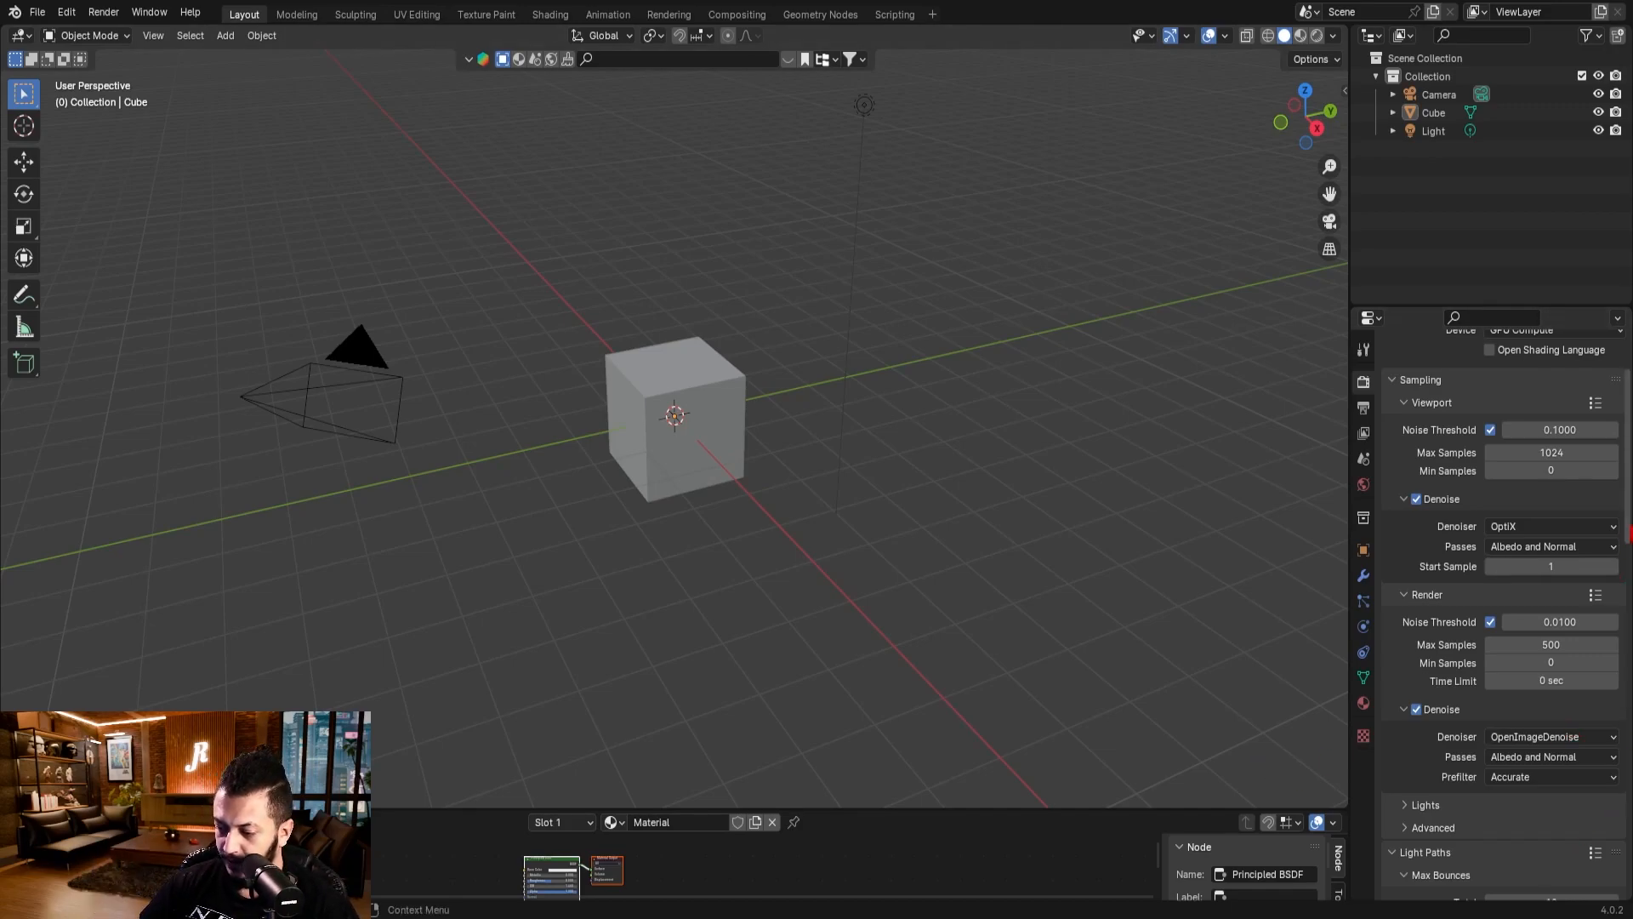
pyautogui.scroll(-15, 1531, 596)
pyautogui.scroll(-1, 1506, 596)
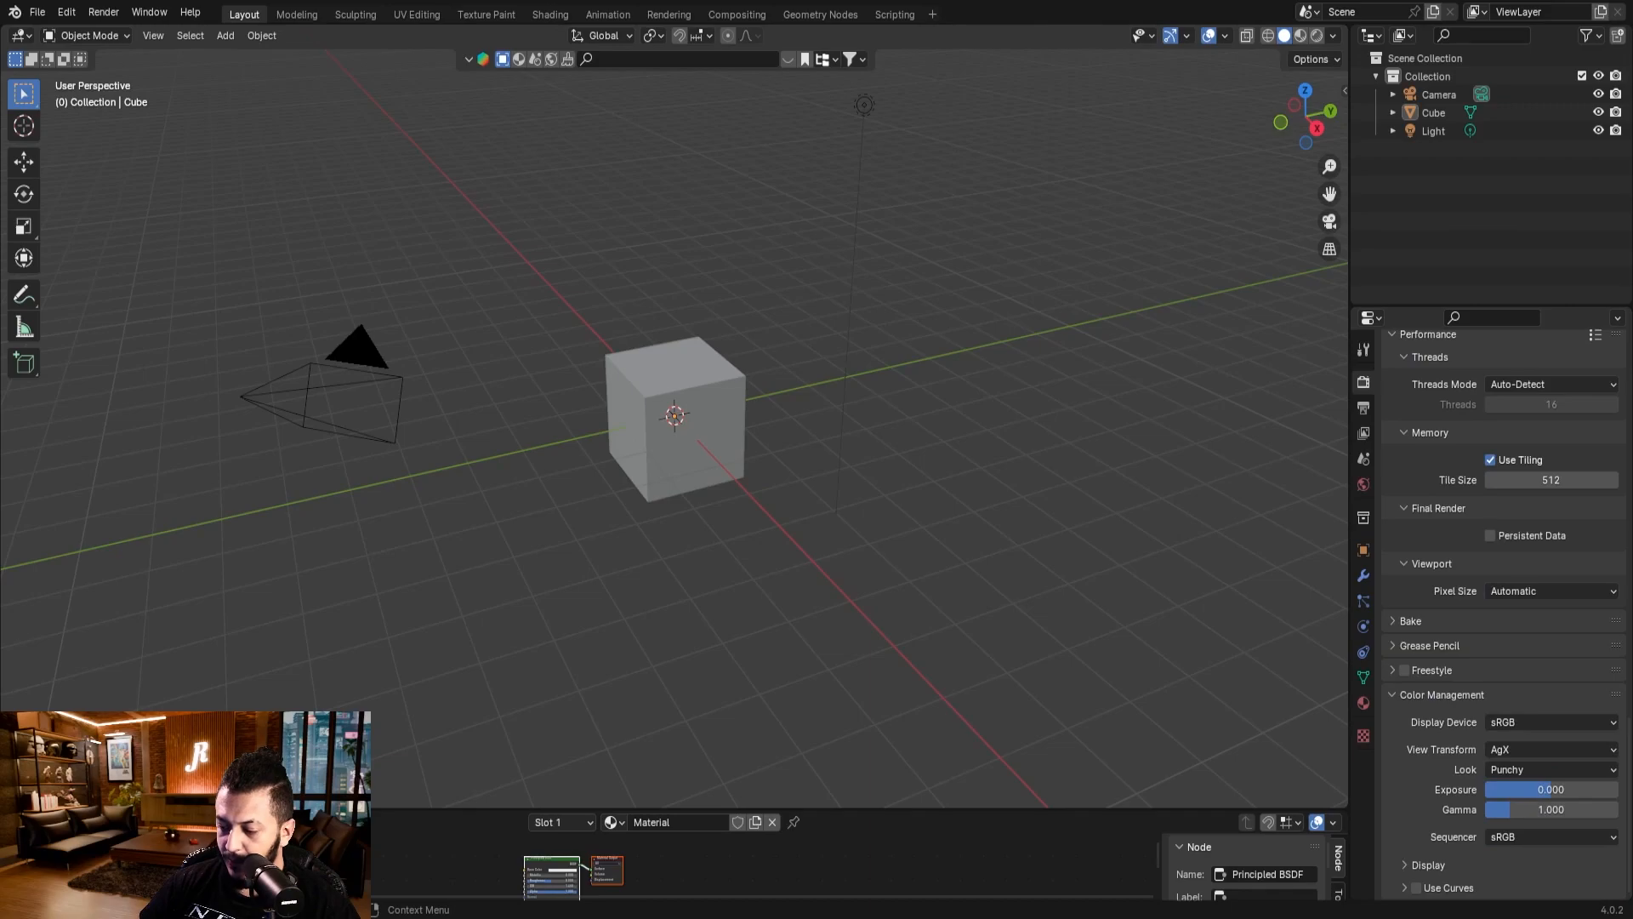
pyautogui.click(1491, 536)
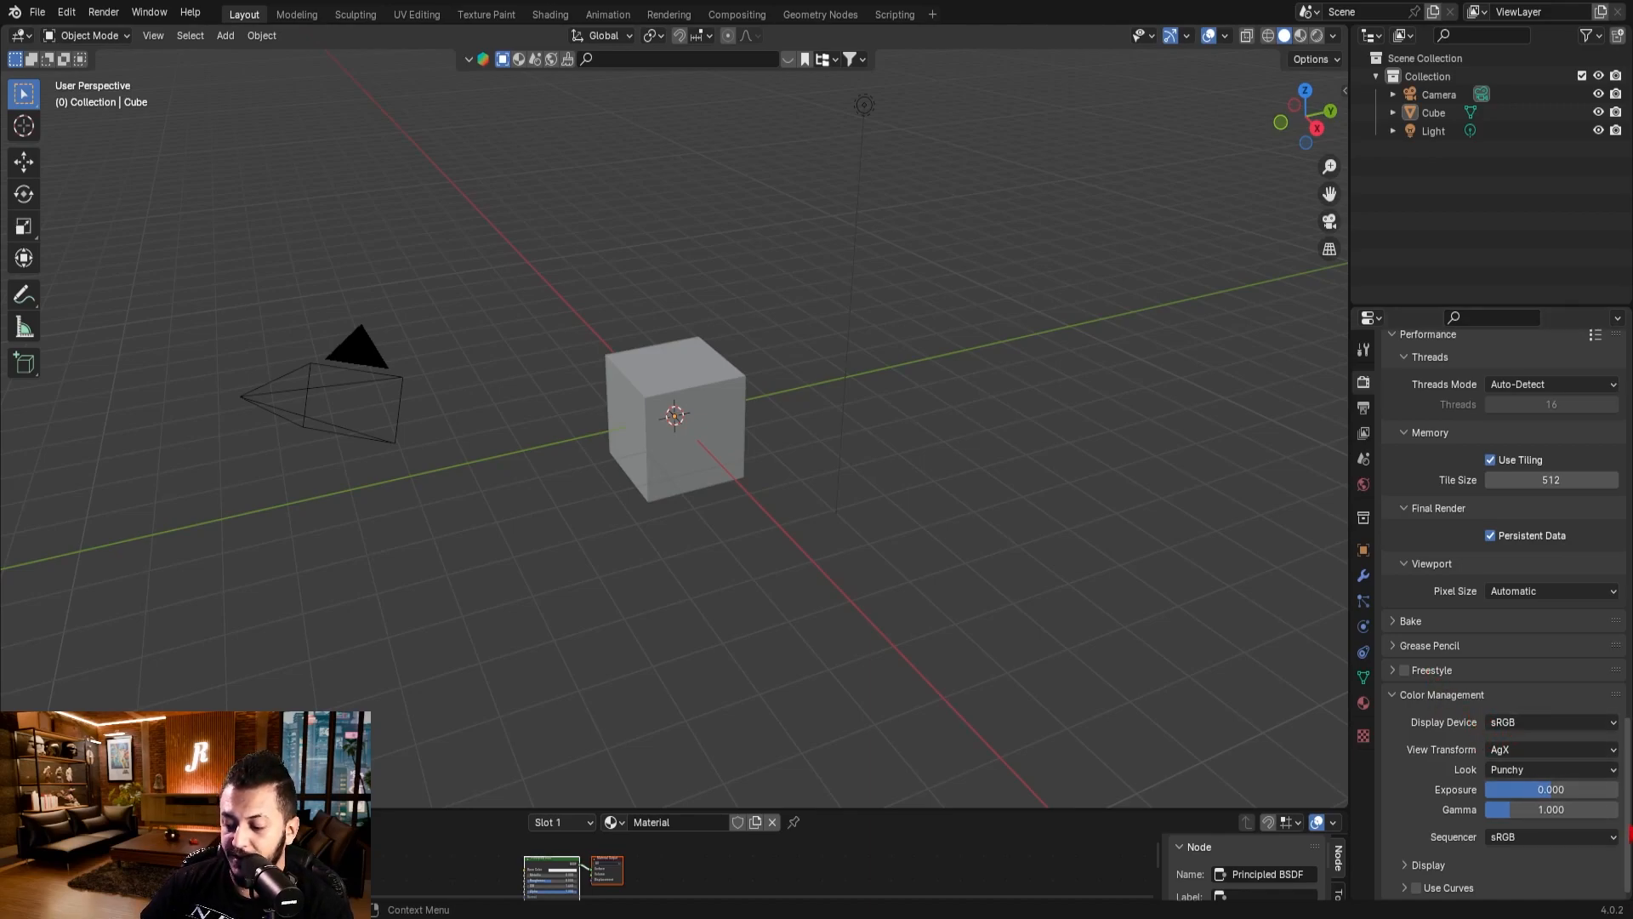
# - Examine the color management view transform and look options, keeping AgX as the view transform
pyautogui.click(1576, 751)
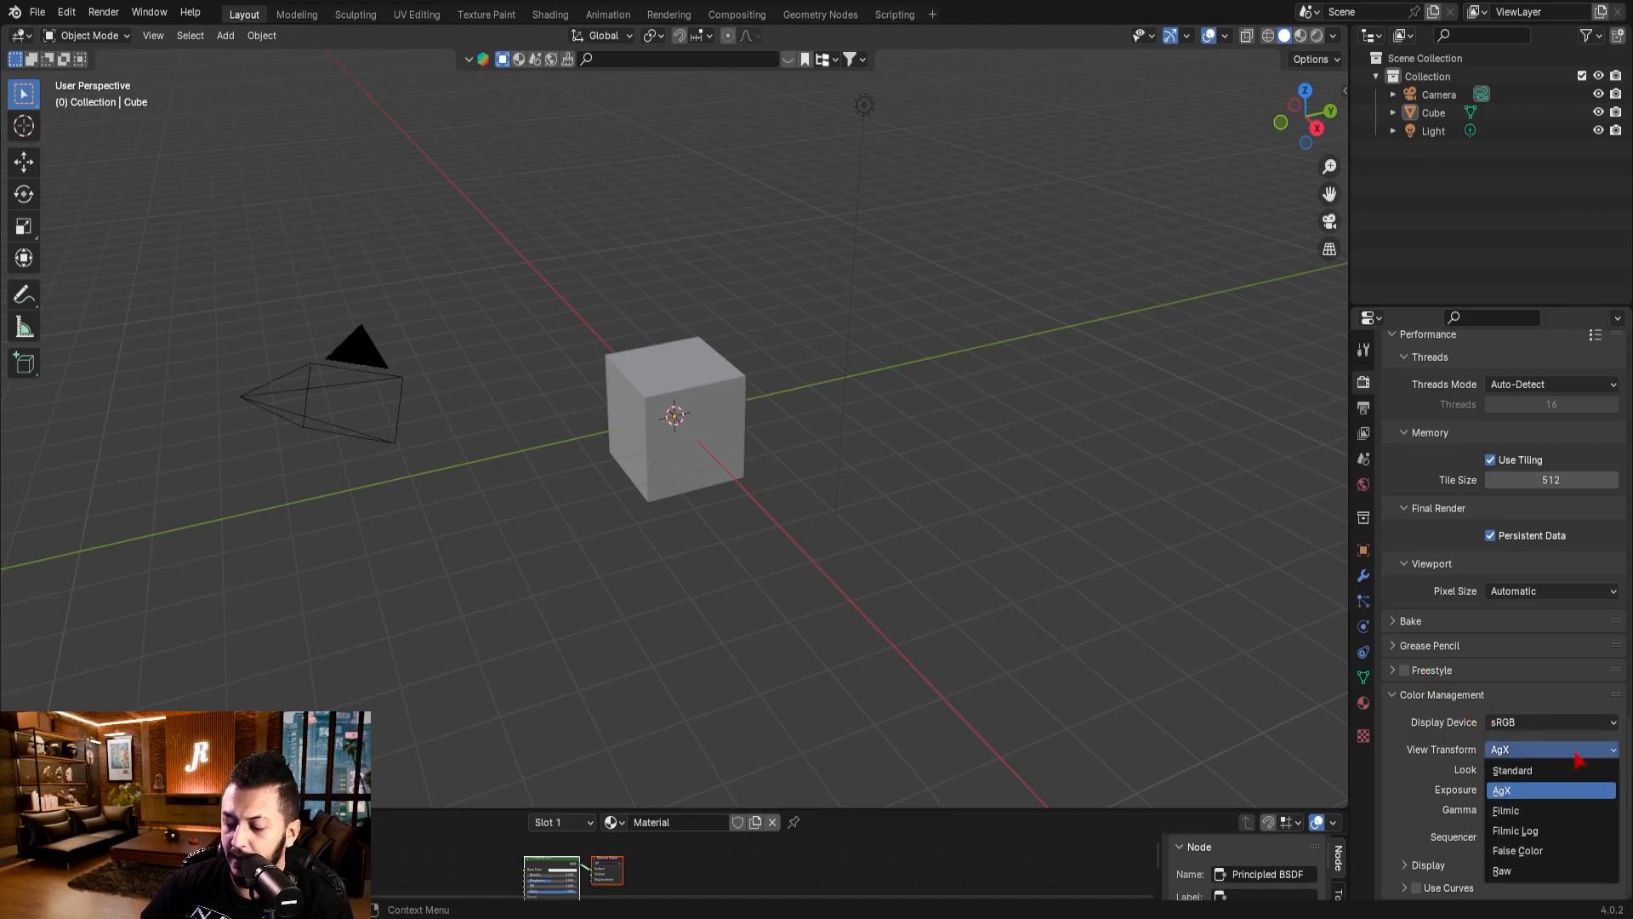
pyautogui.click(1502, 790)
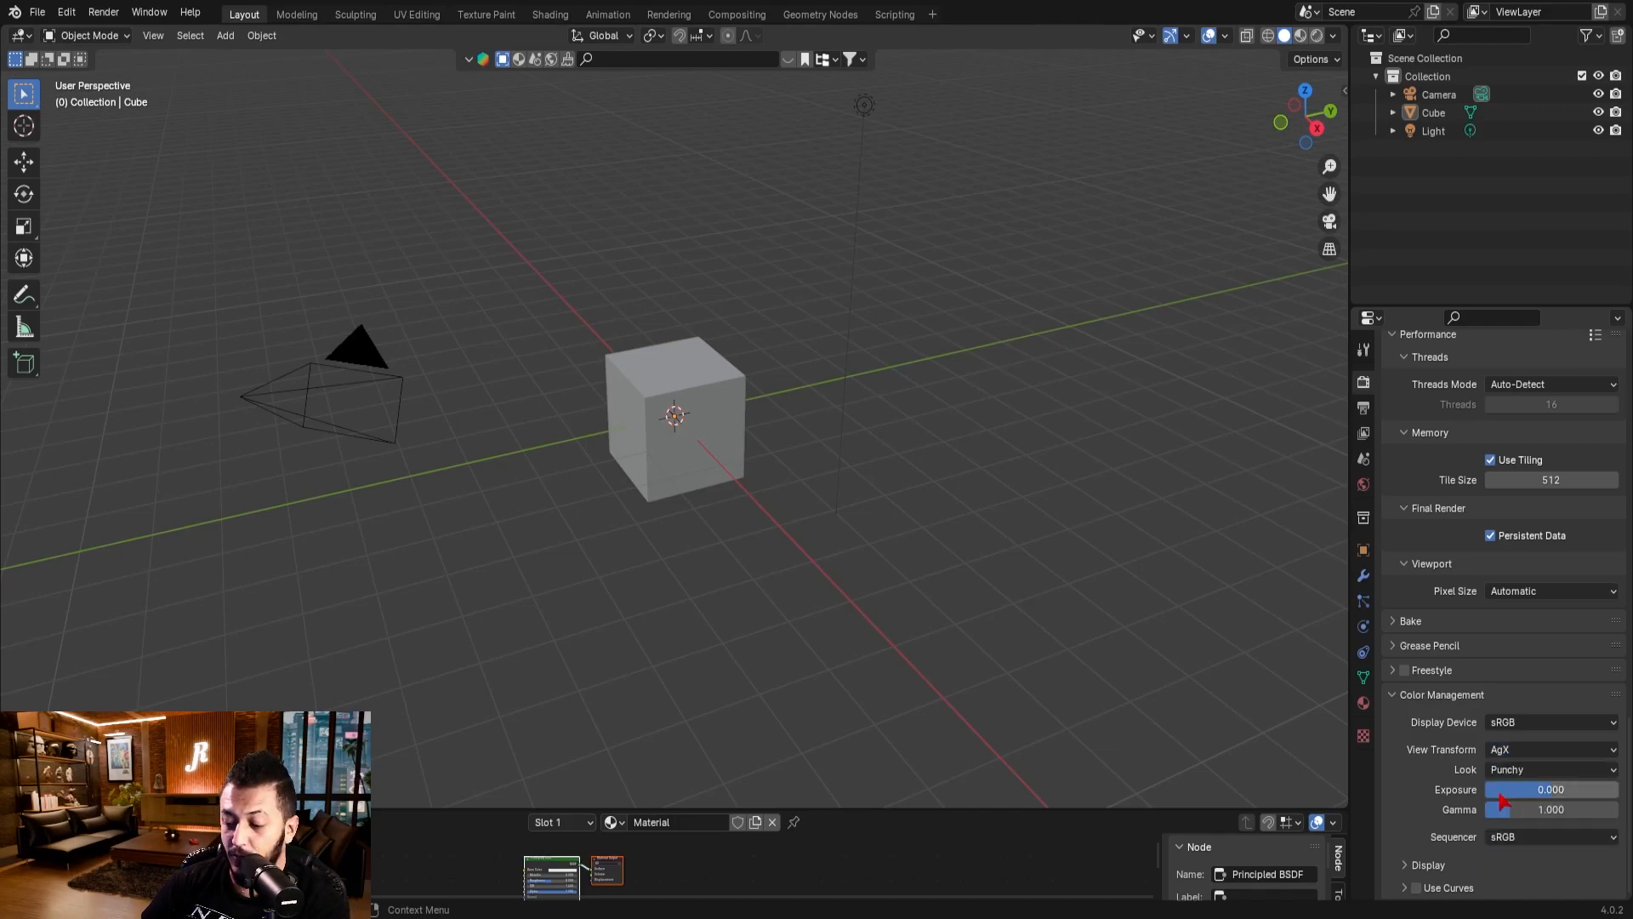
pyautogui.click(1546, 769)
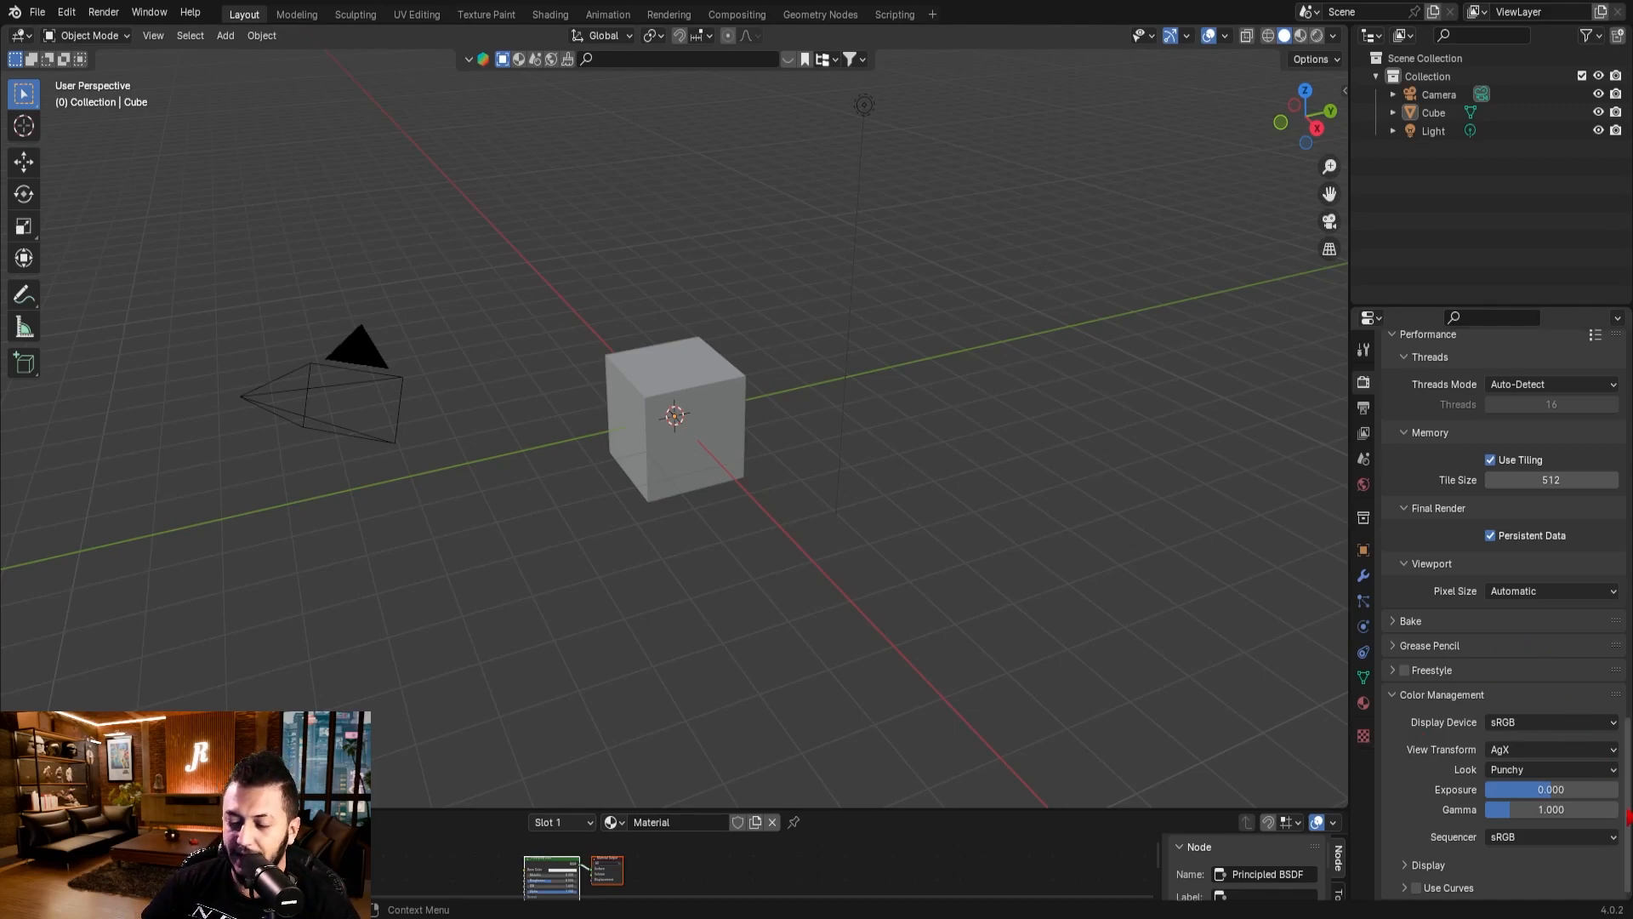
# - Show the scene's output settings and examine the horizontal render resolution
pyautogui.scroll(15, 1627, 811)
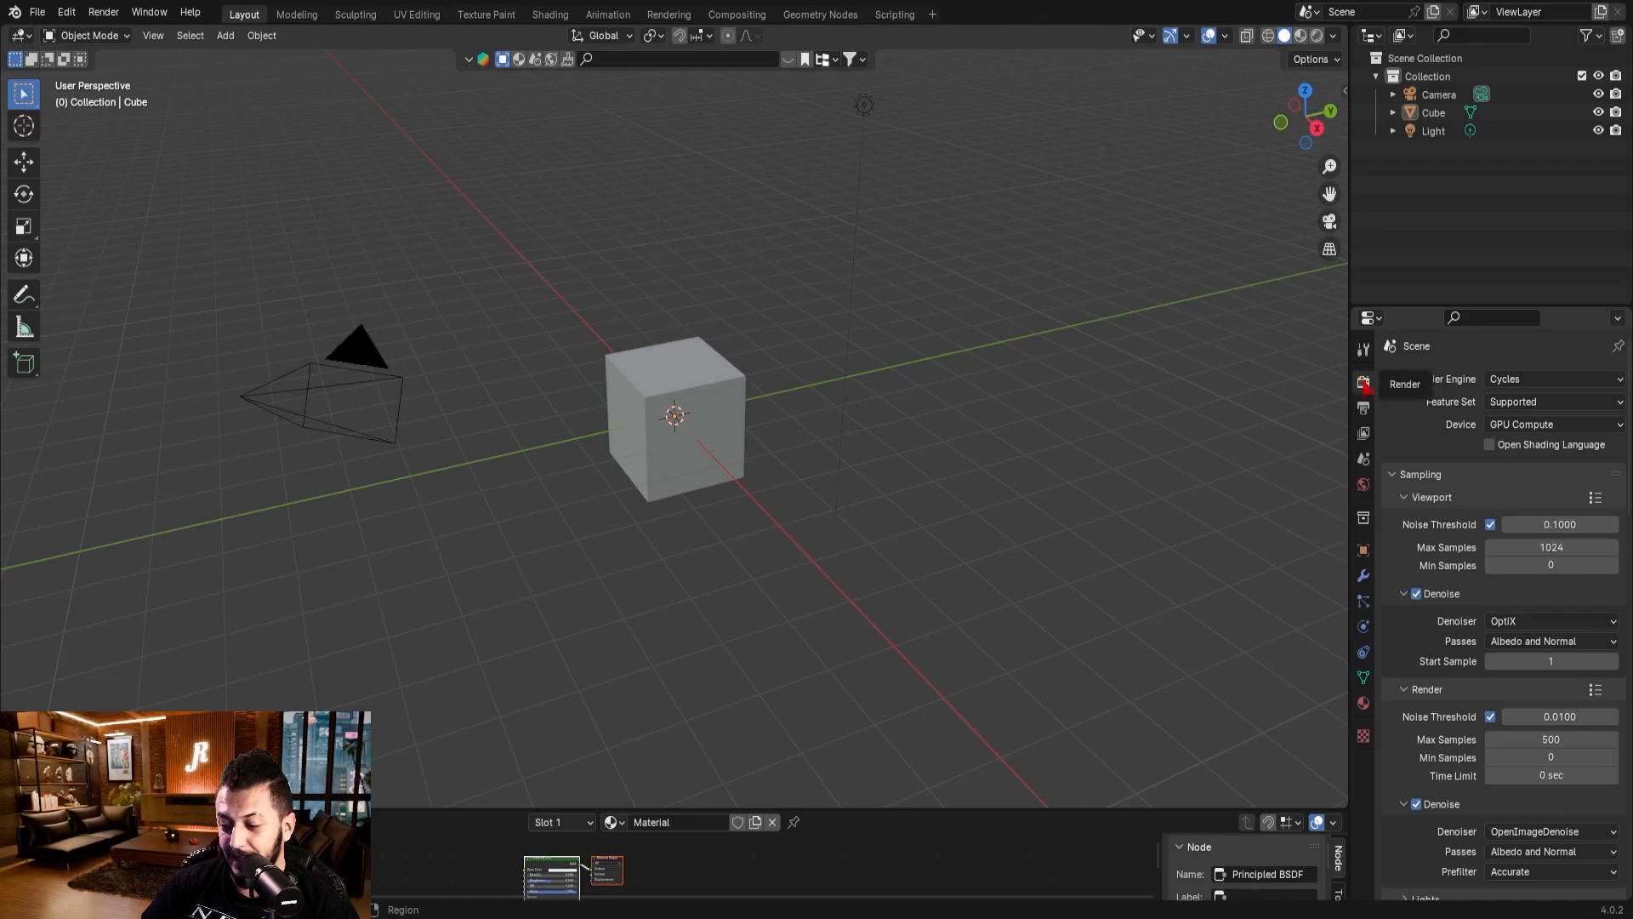
pyautogui.click(1368, 410)
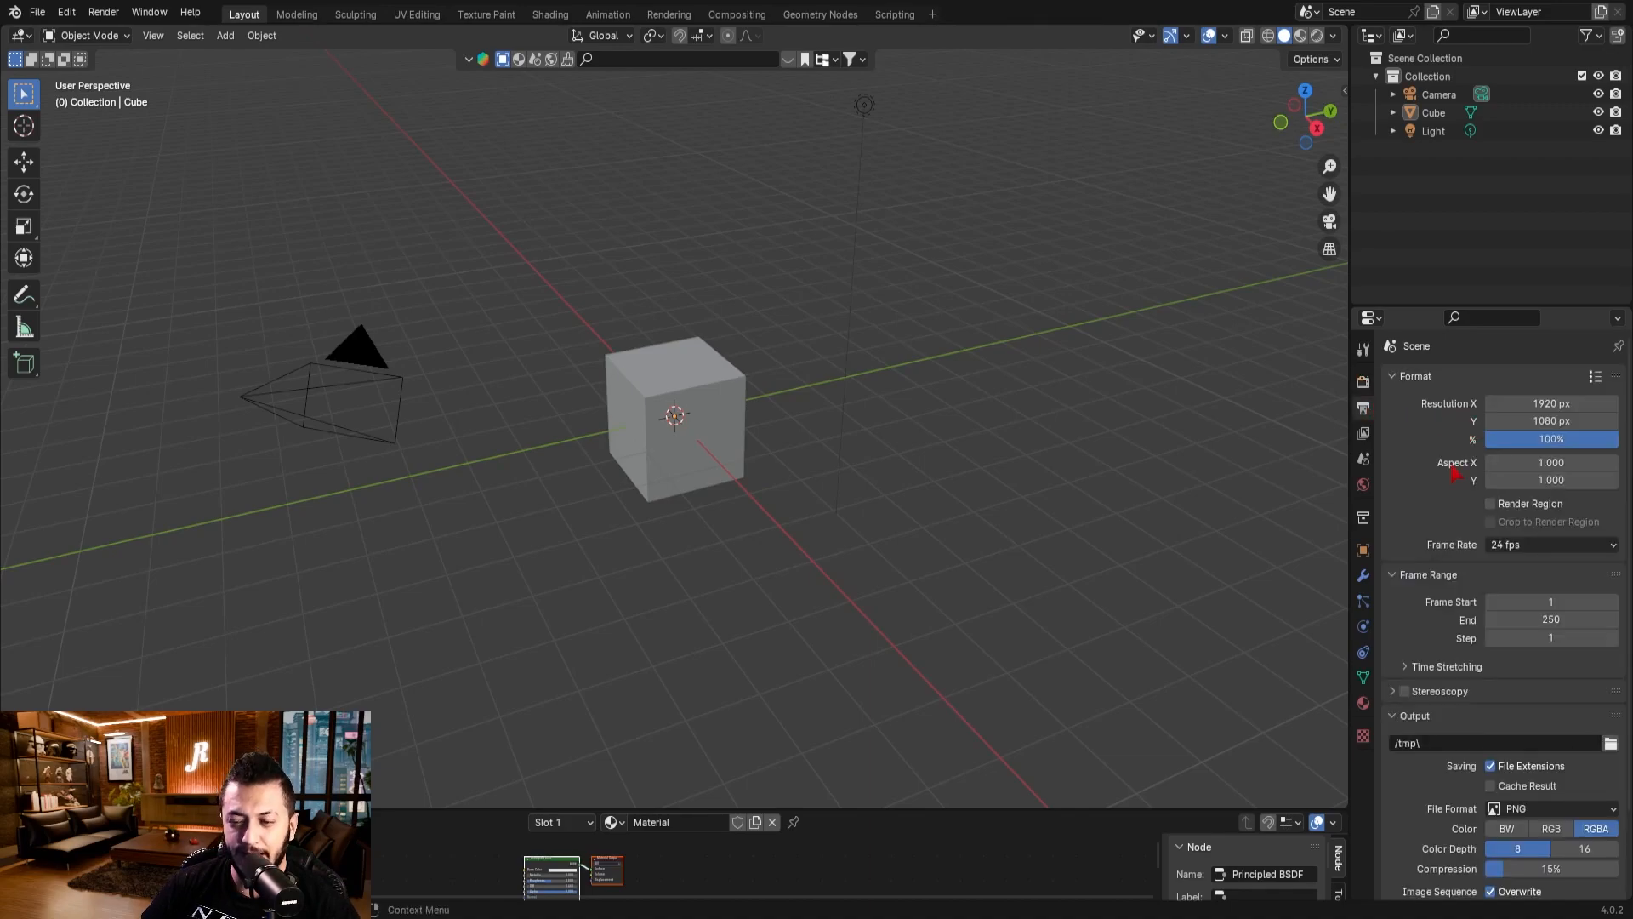
pyautogui.click(1545, 403)
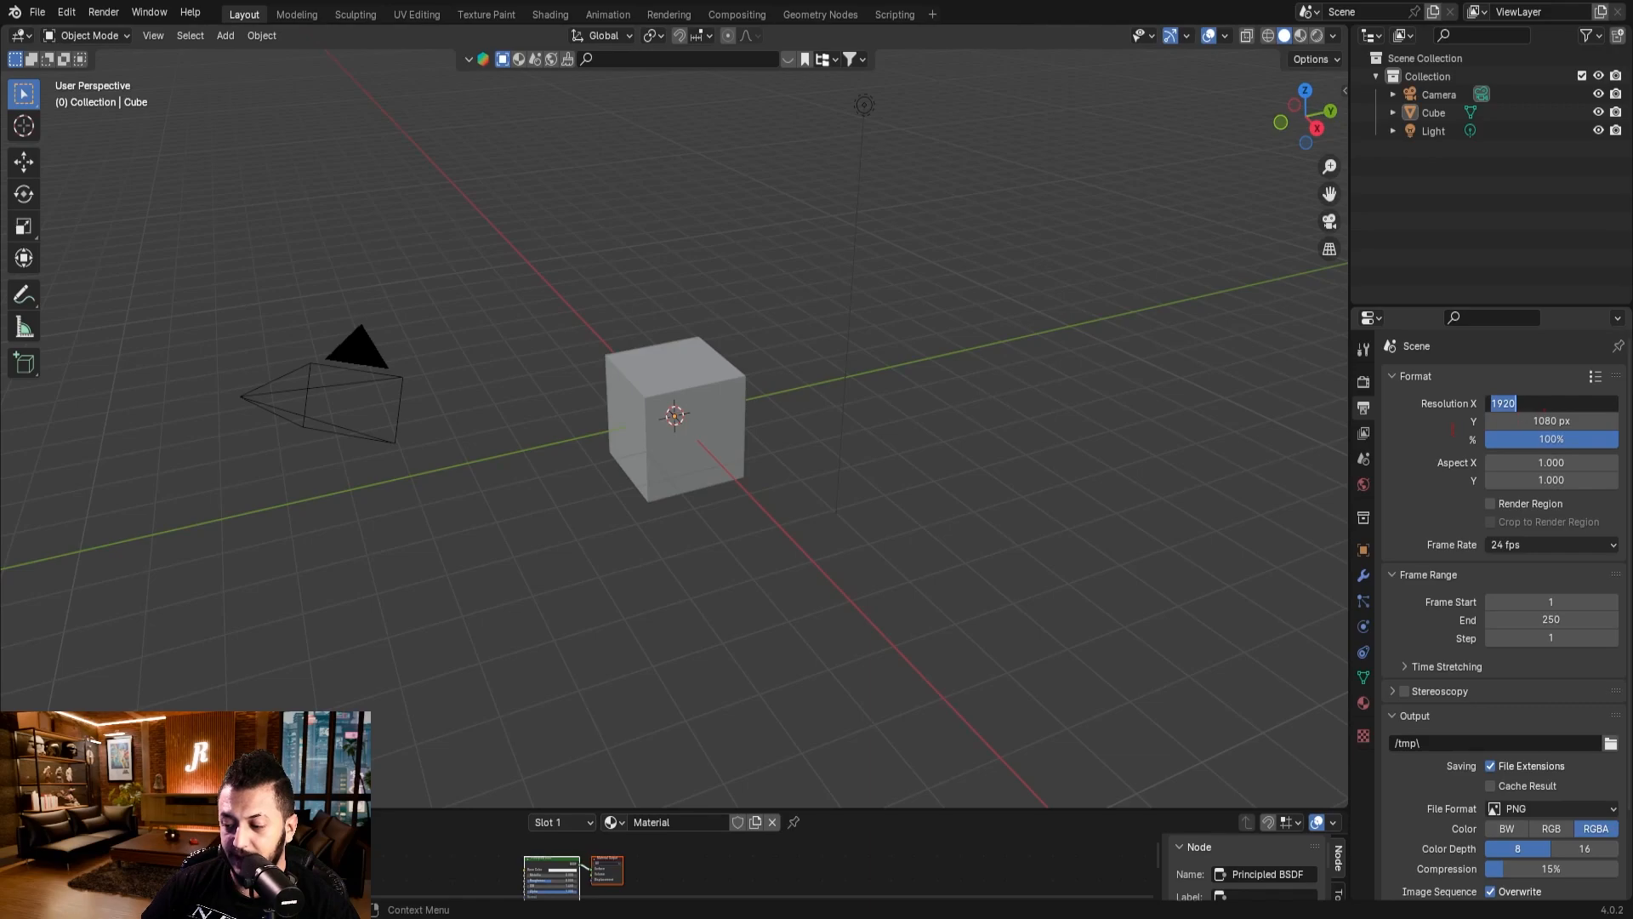
pyautogui.click(1453, 430)
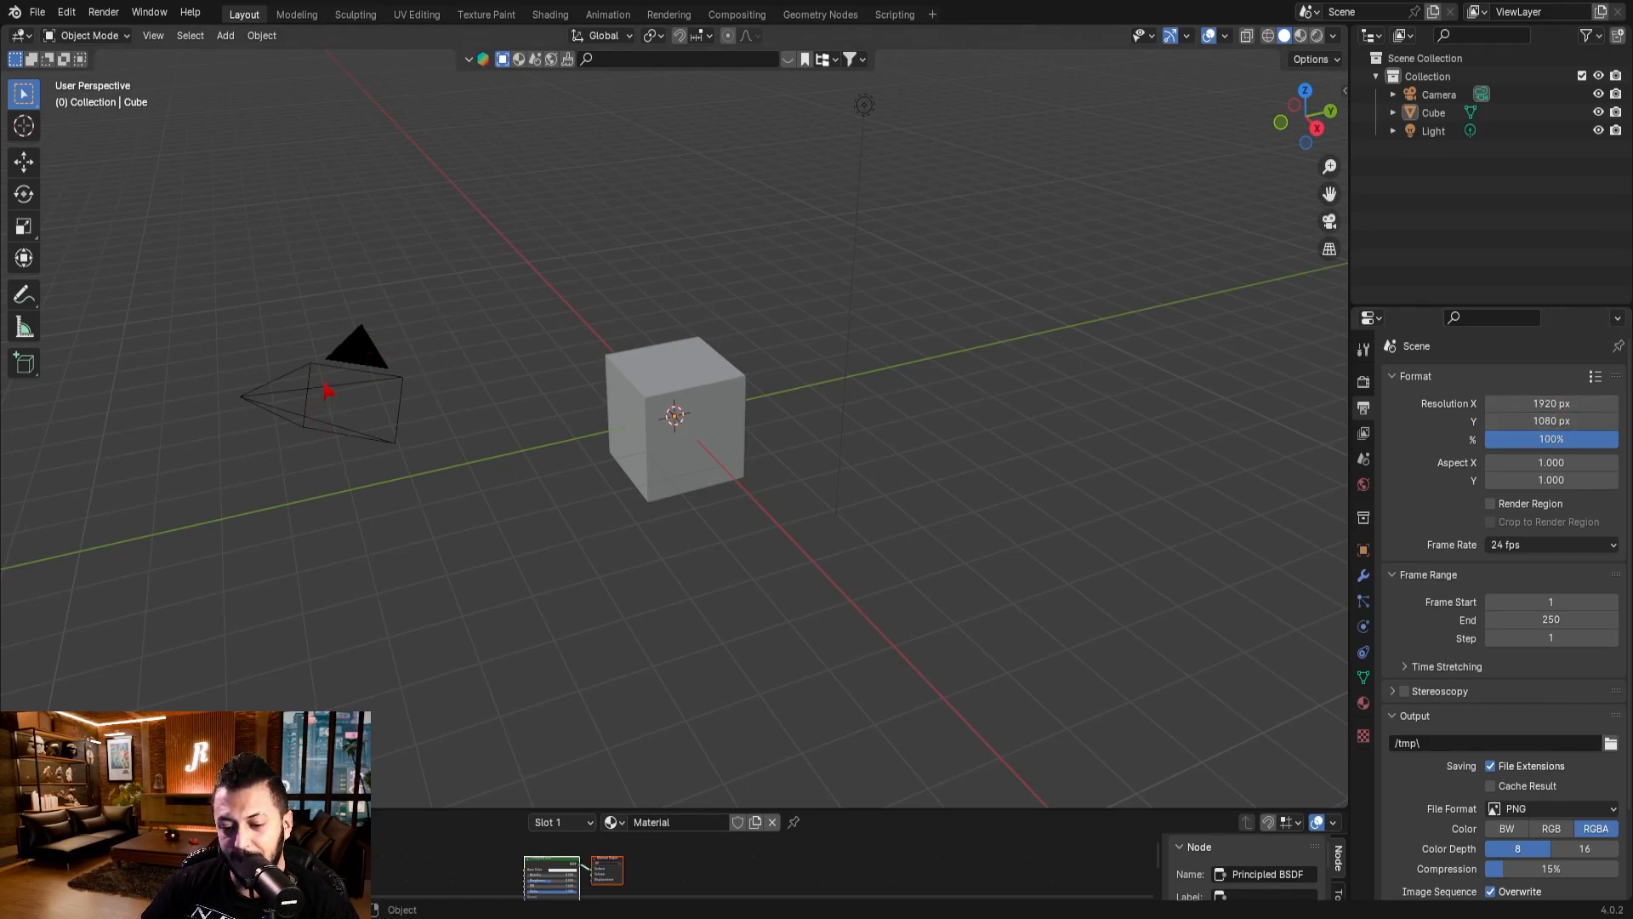
# - Try a vertical render resolution of 1080 × 1920 px and undo both resolution changes
pyautogui.click(1546, 403)
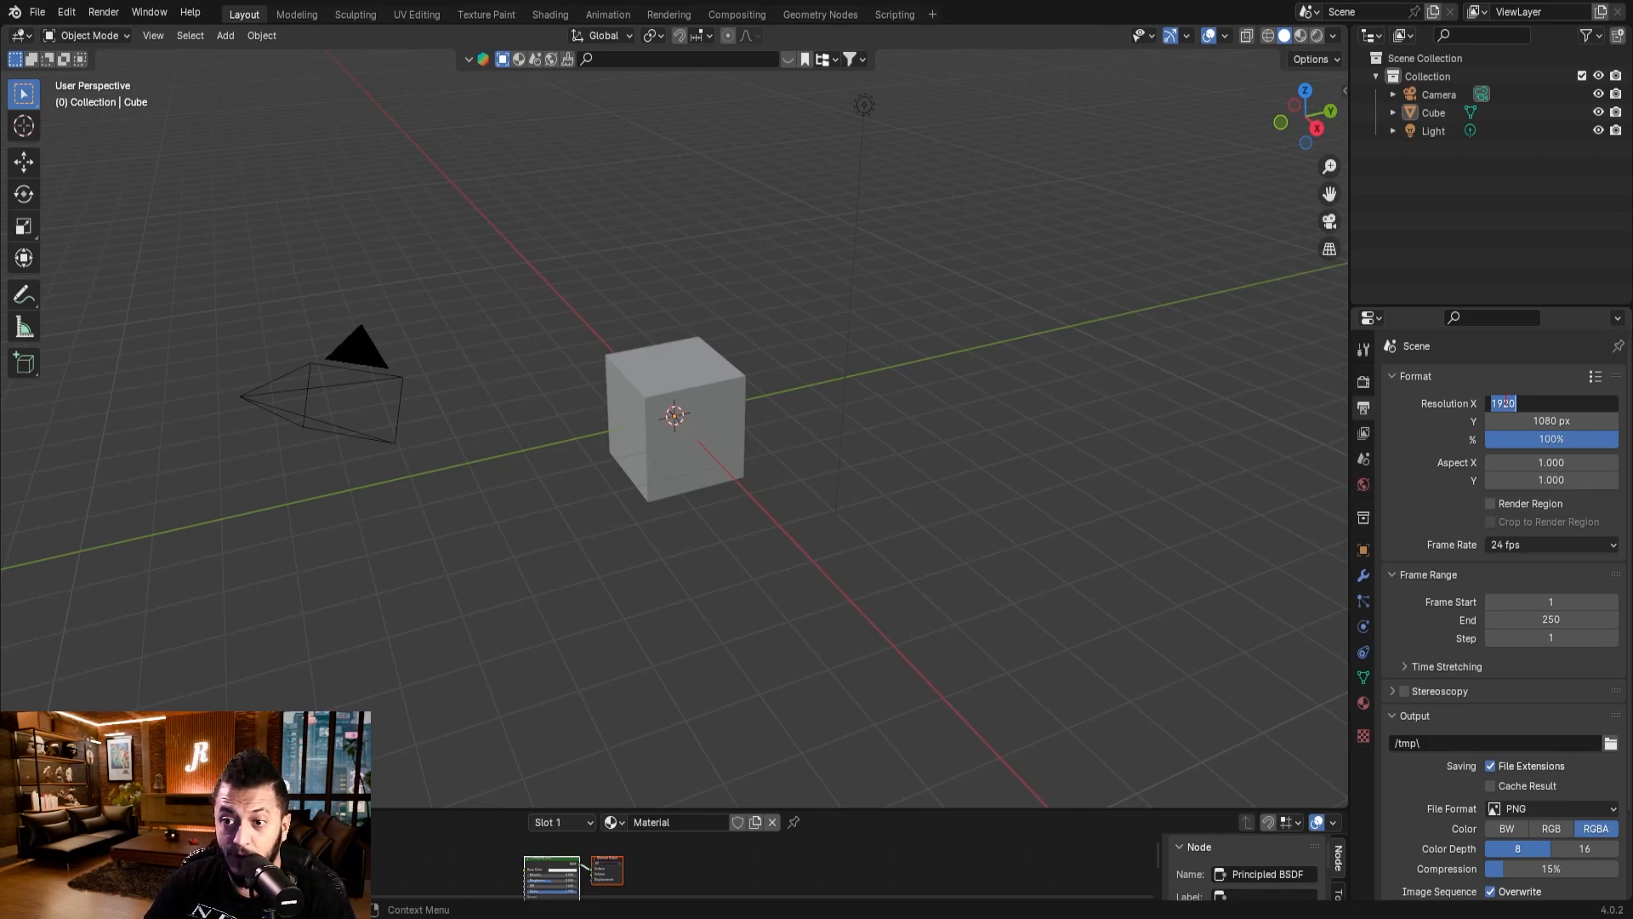
pyautogui.write('1080')
pyautogui.click(1550, 421)
pyautogui.write('1920')
pyautogui.press('Return')
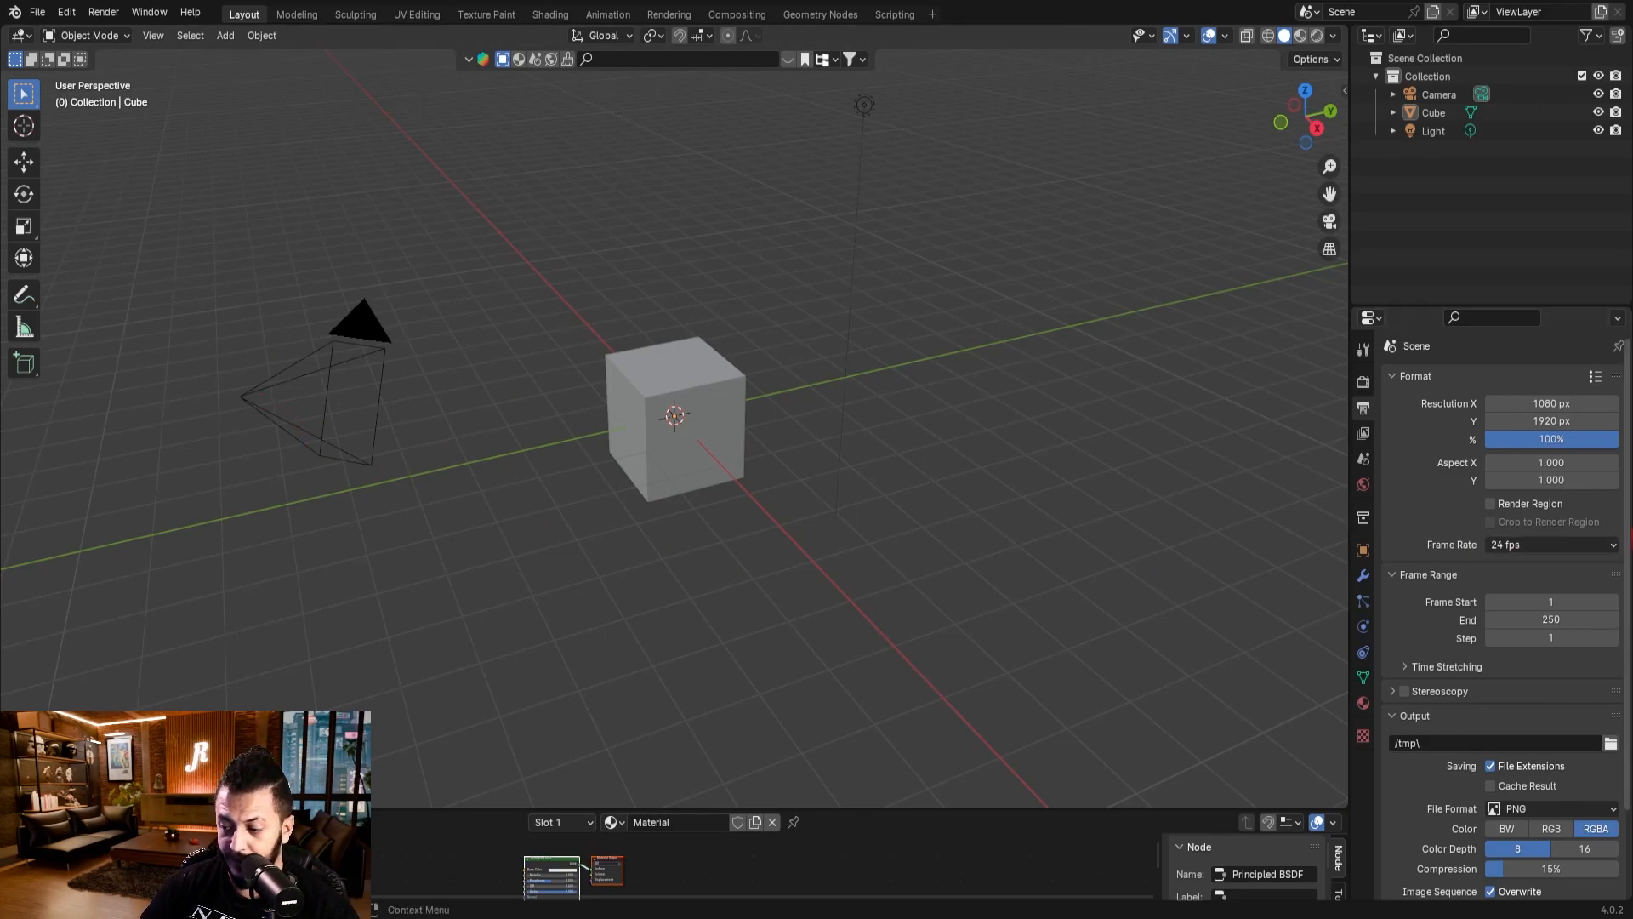
pyautogui.hotkey('ctrl', 'z')
pyautogui.hotkey('ctrl', 'z')
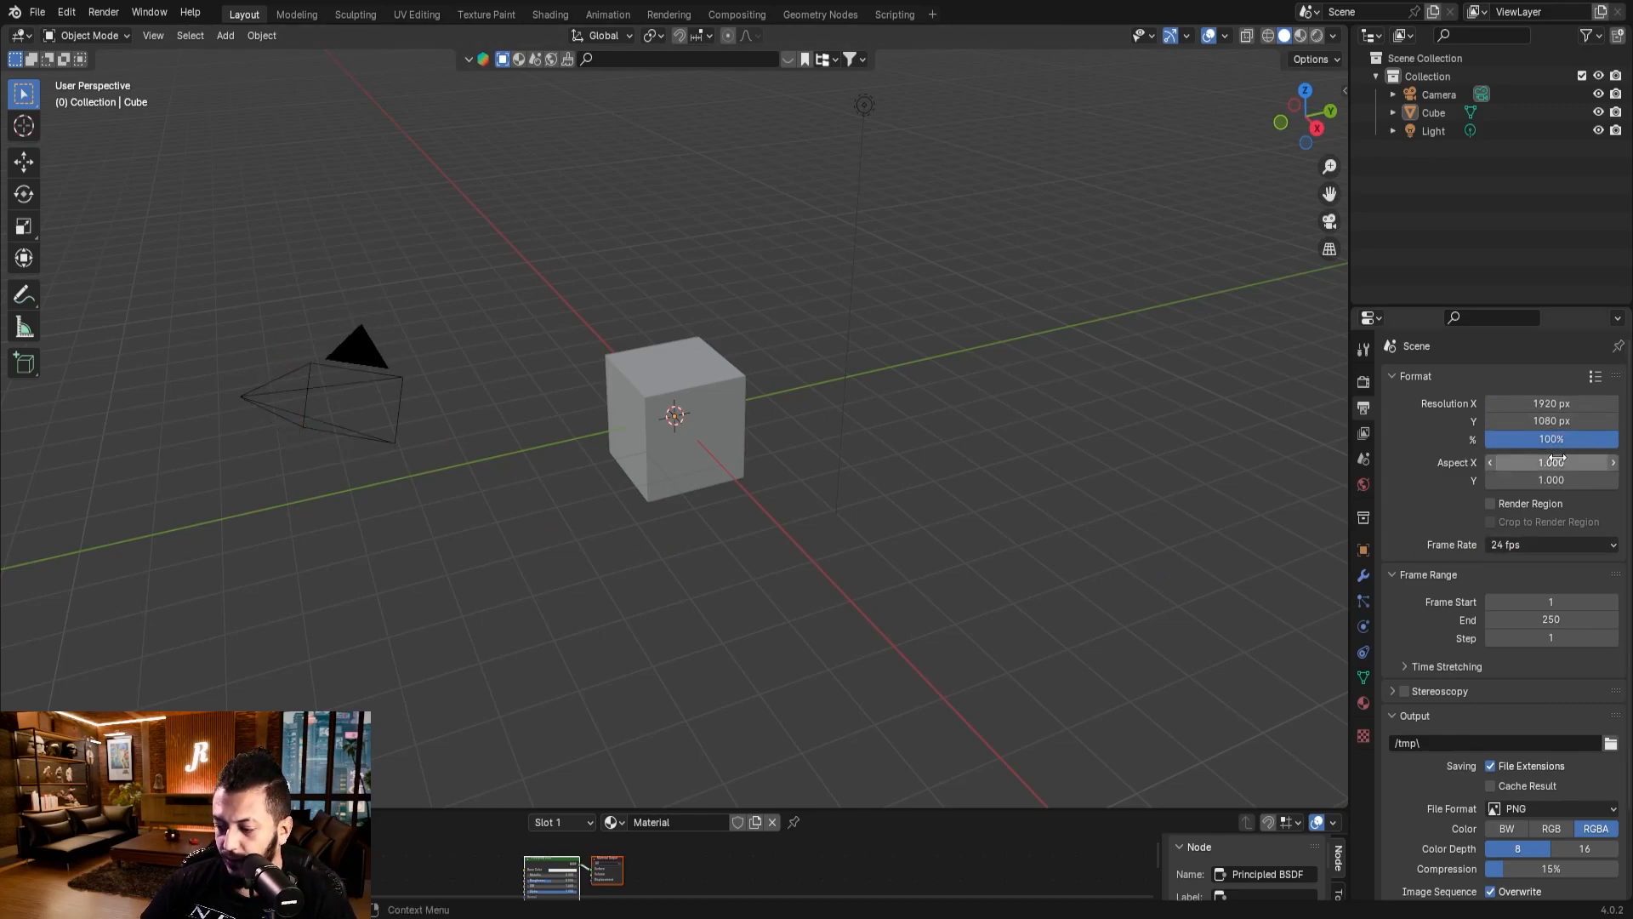
# - Try a render resolution scale of 200% and restore it to 100%
pyautogui.click(1539, 440)
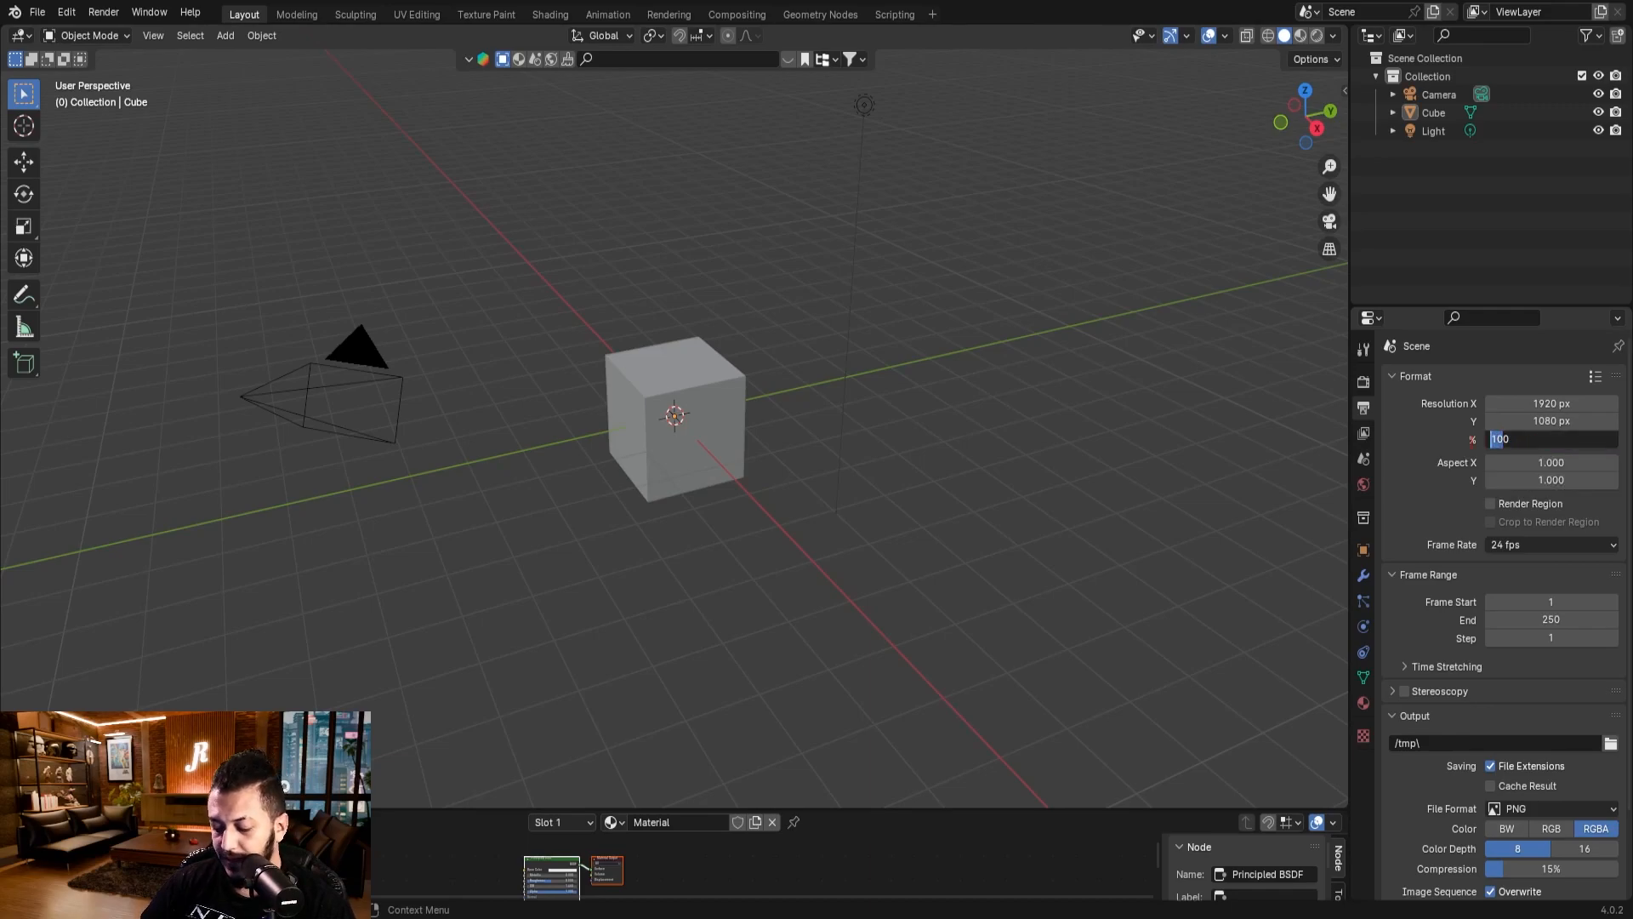
pyautogui.press('Return')
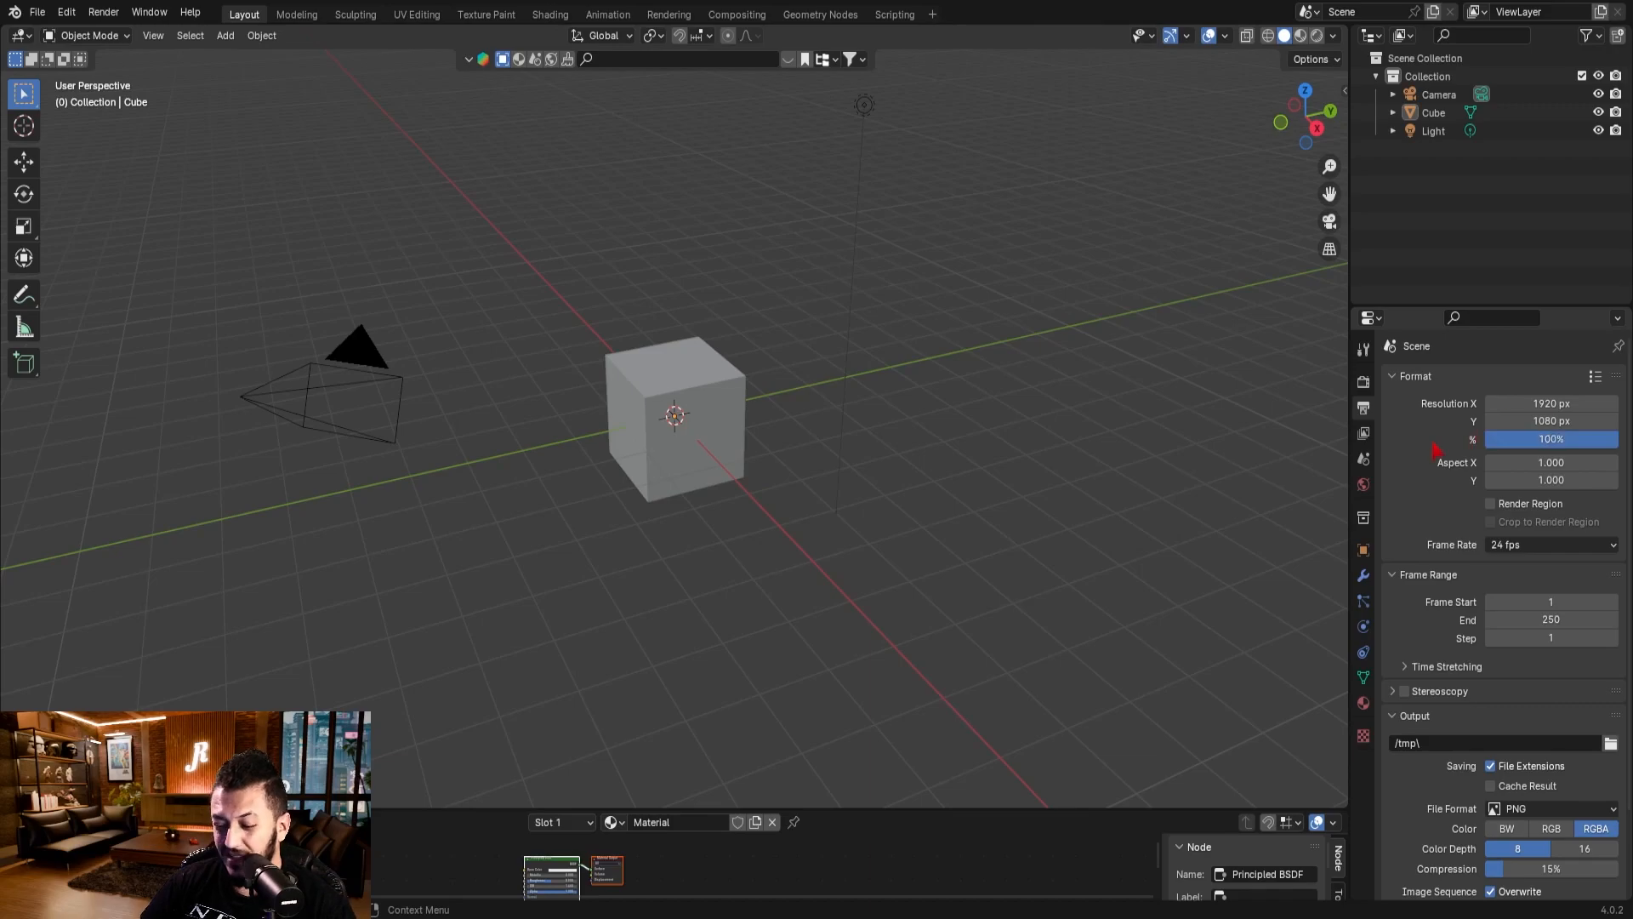
pyautogui.click(1554, 437)
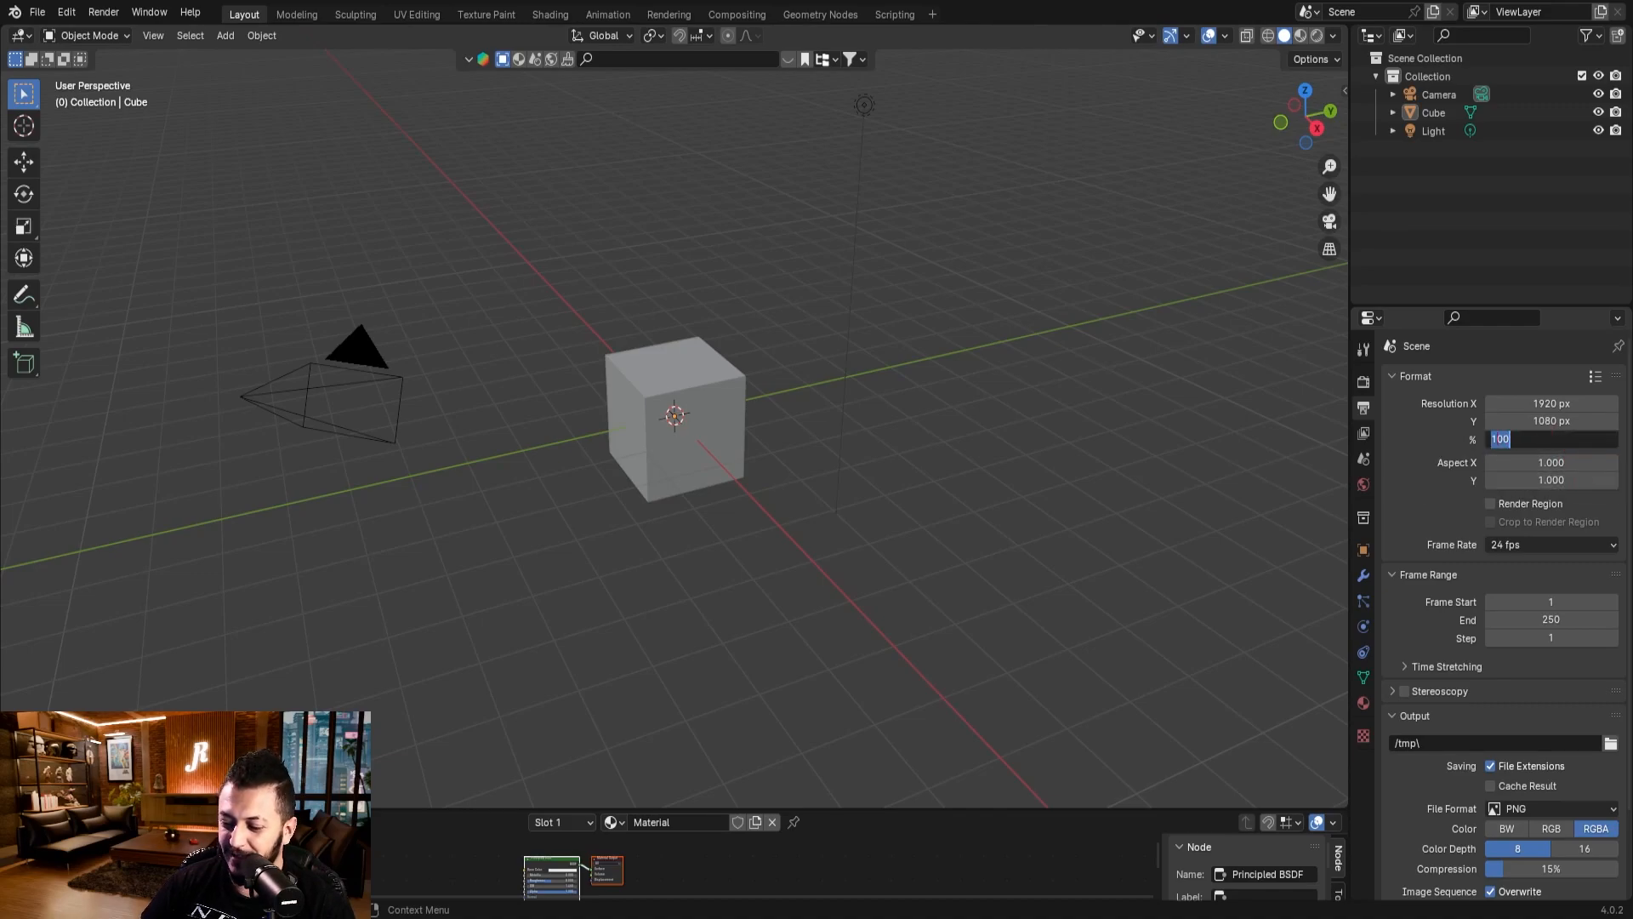
pyautogui.moveTo(1499, 438); pyautogui.dragTo(1440, 449)
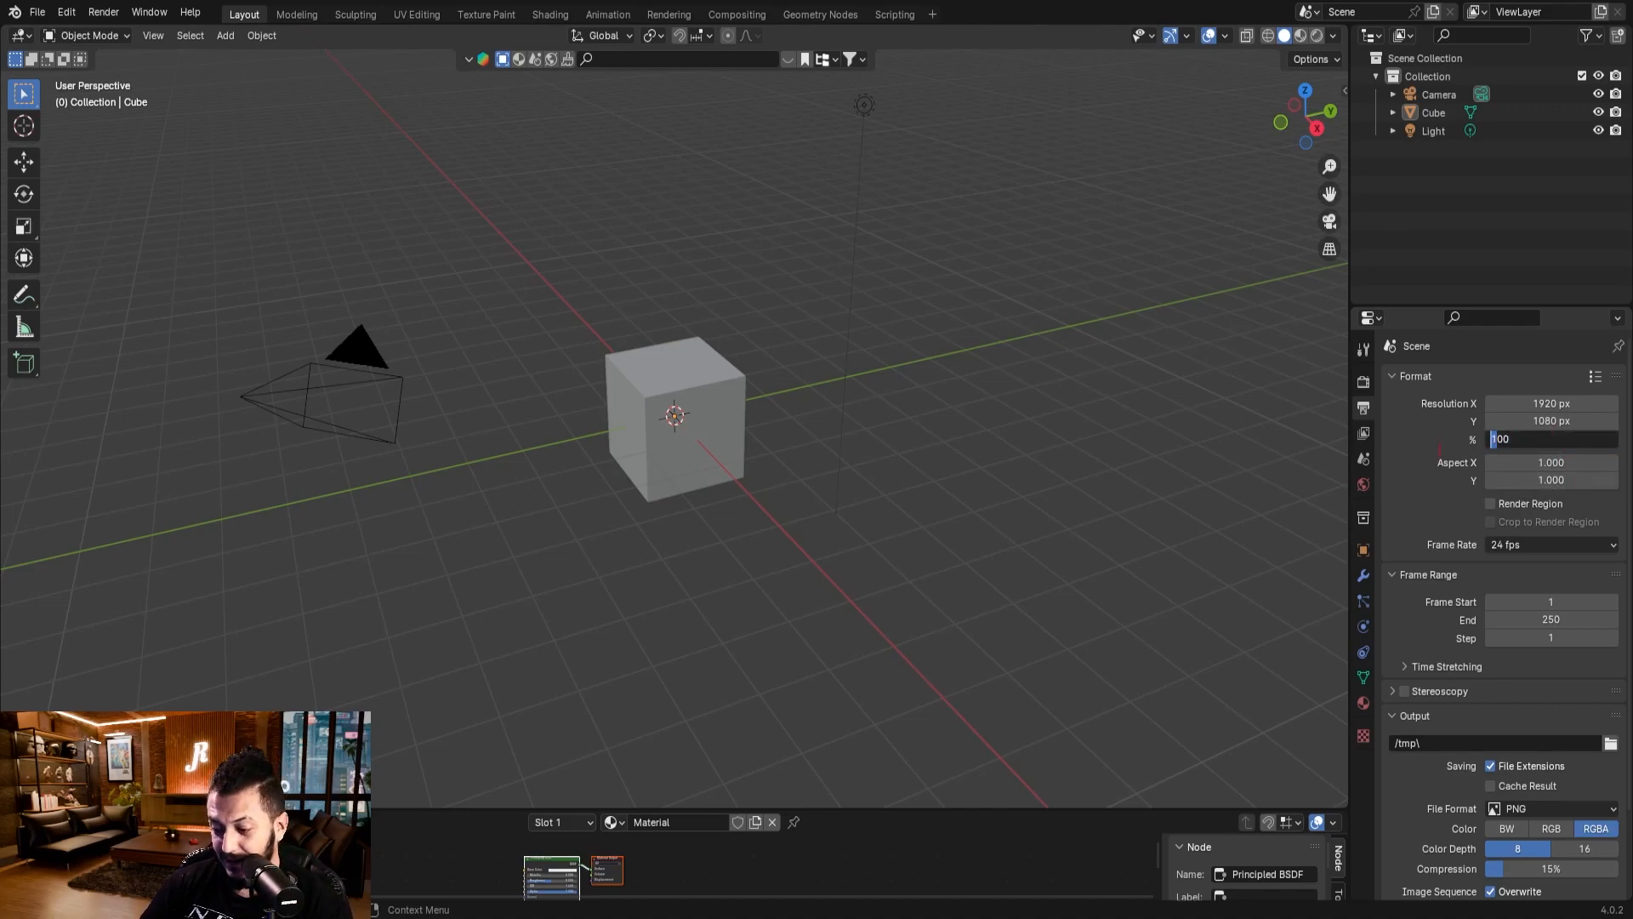
pyautogui.write('2')
pyautogui.press('Return')
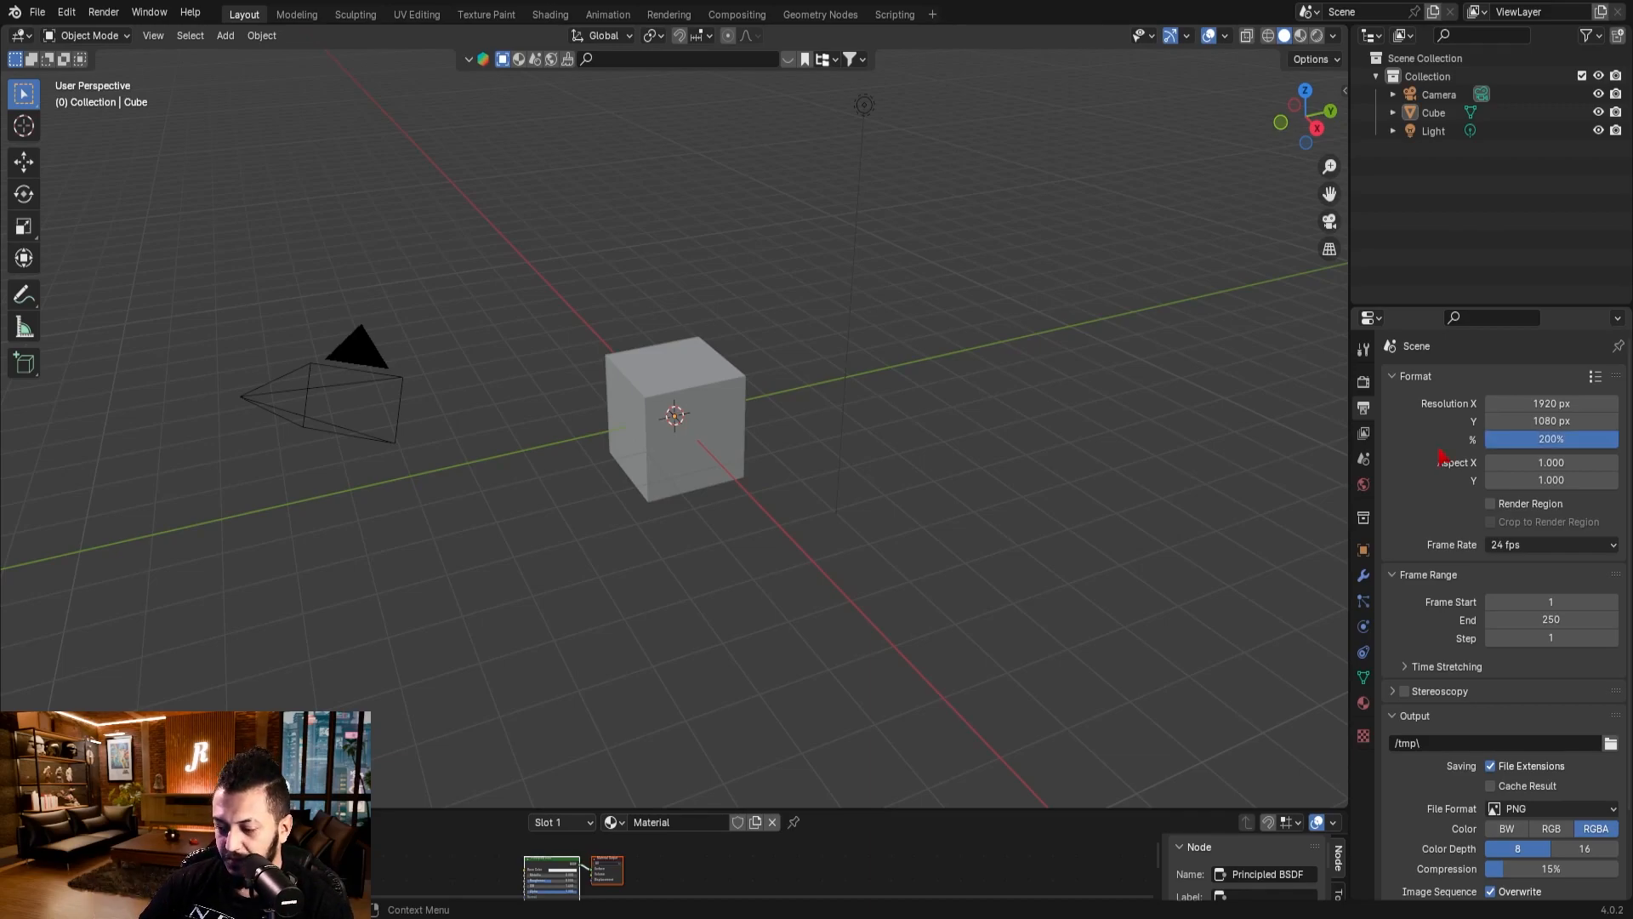
pyautogui.click(1497, 438)
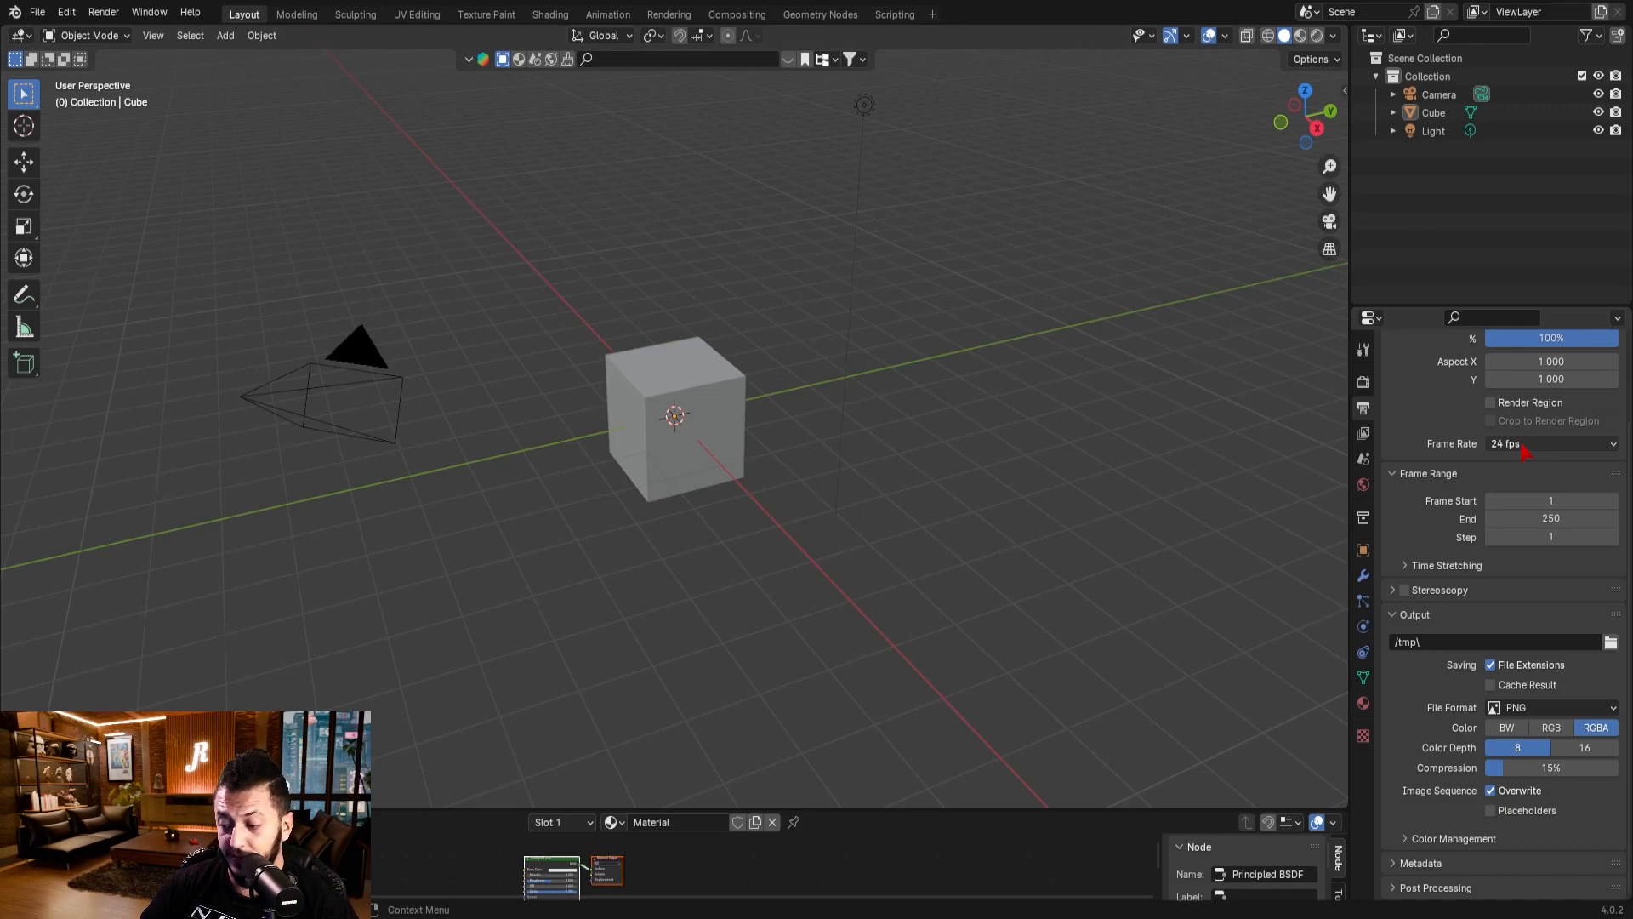
# - Check the frame rate setting, try an end frame of 12000 for the frame range and undo it
pyautogui.click(1522, 446)
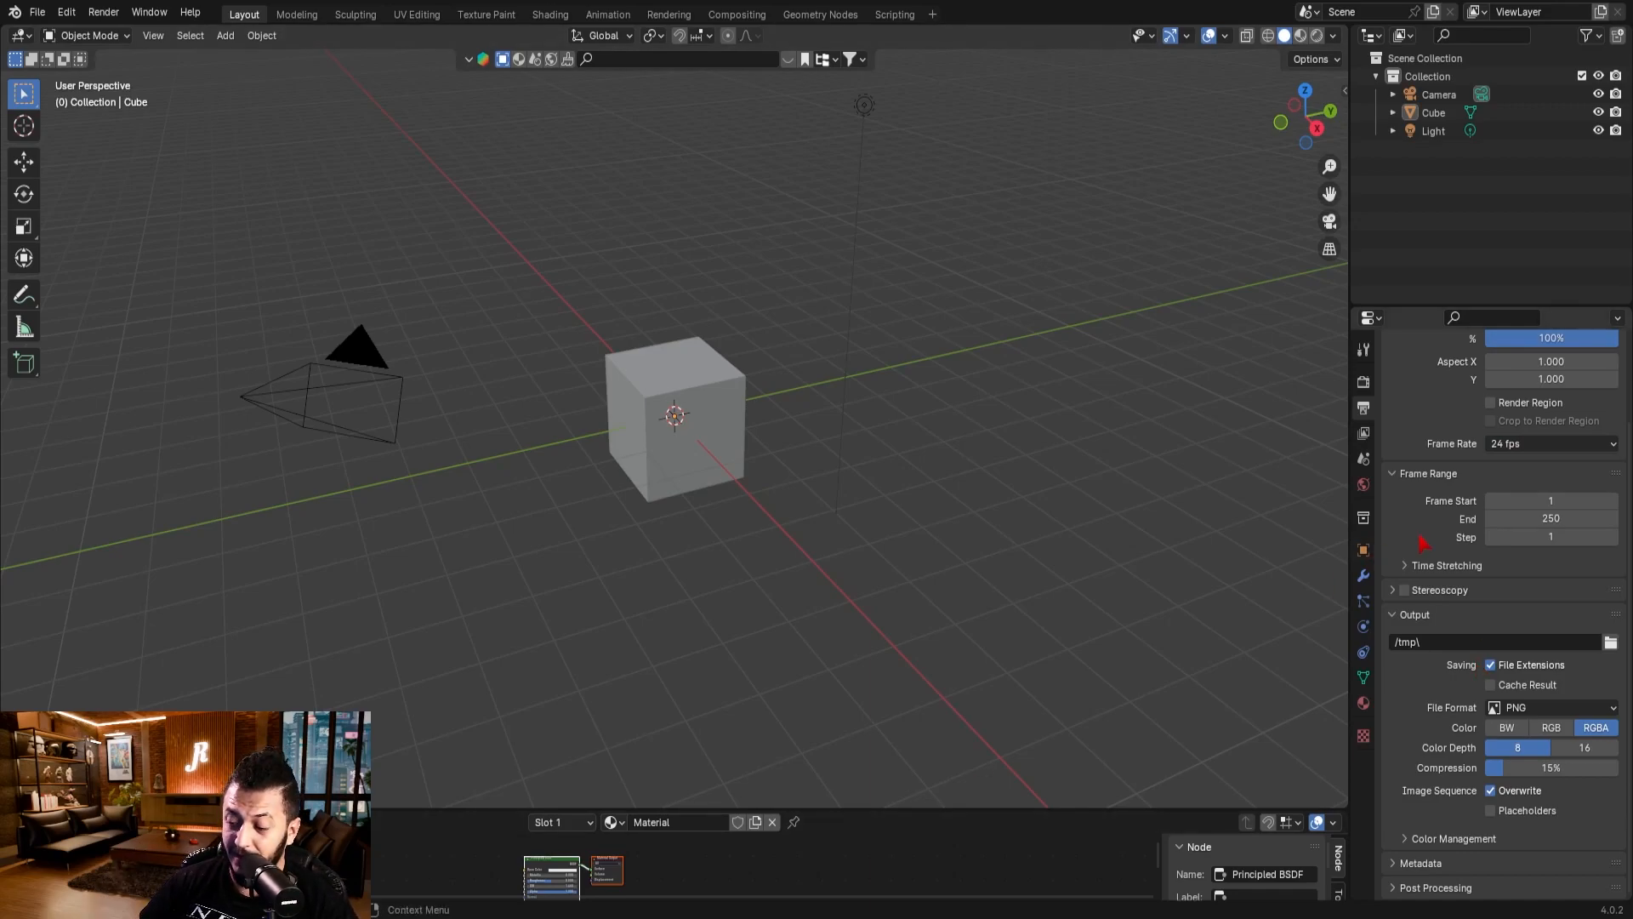
pyautogui.click(1557, 518)
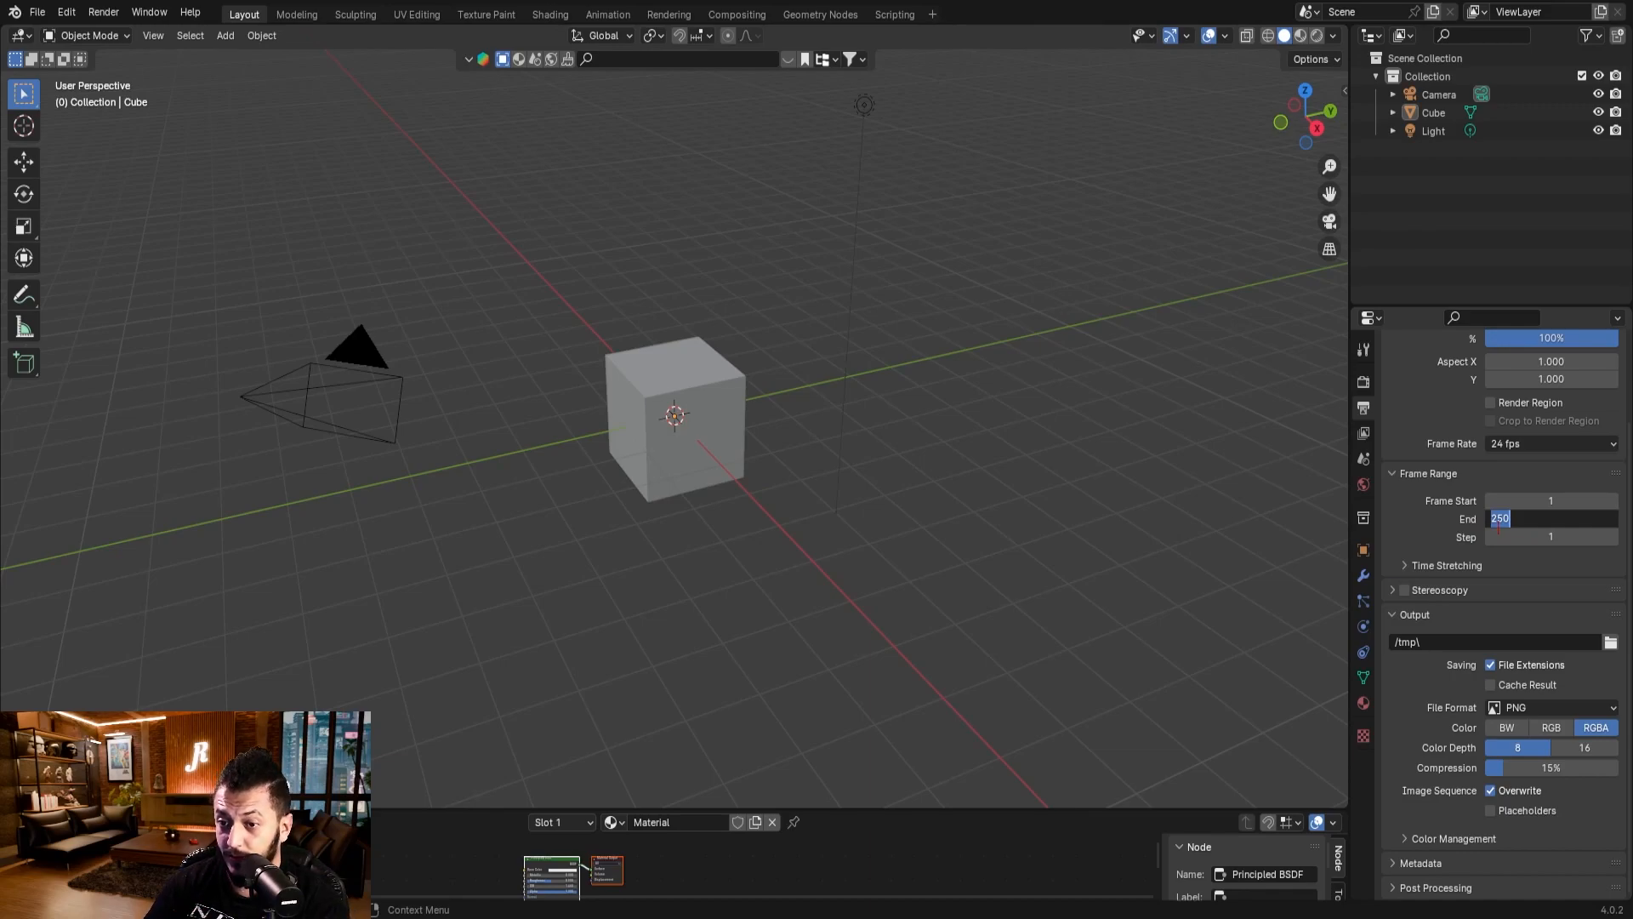
pyautogui.write('12')
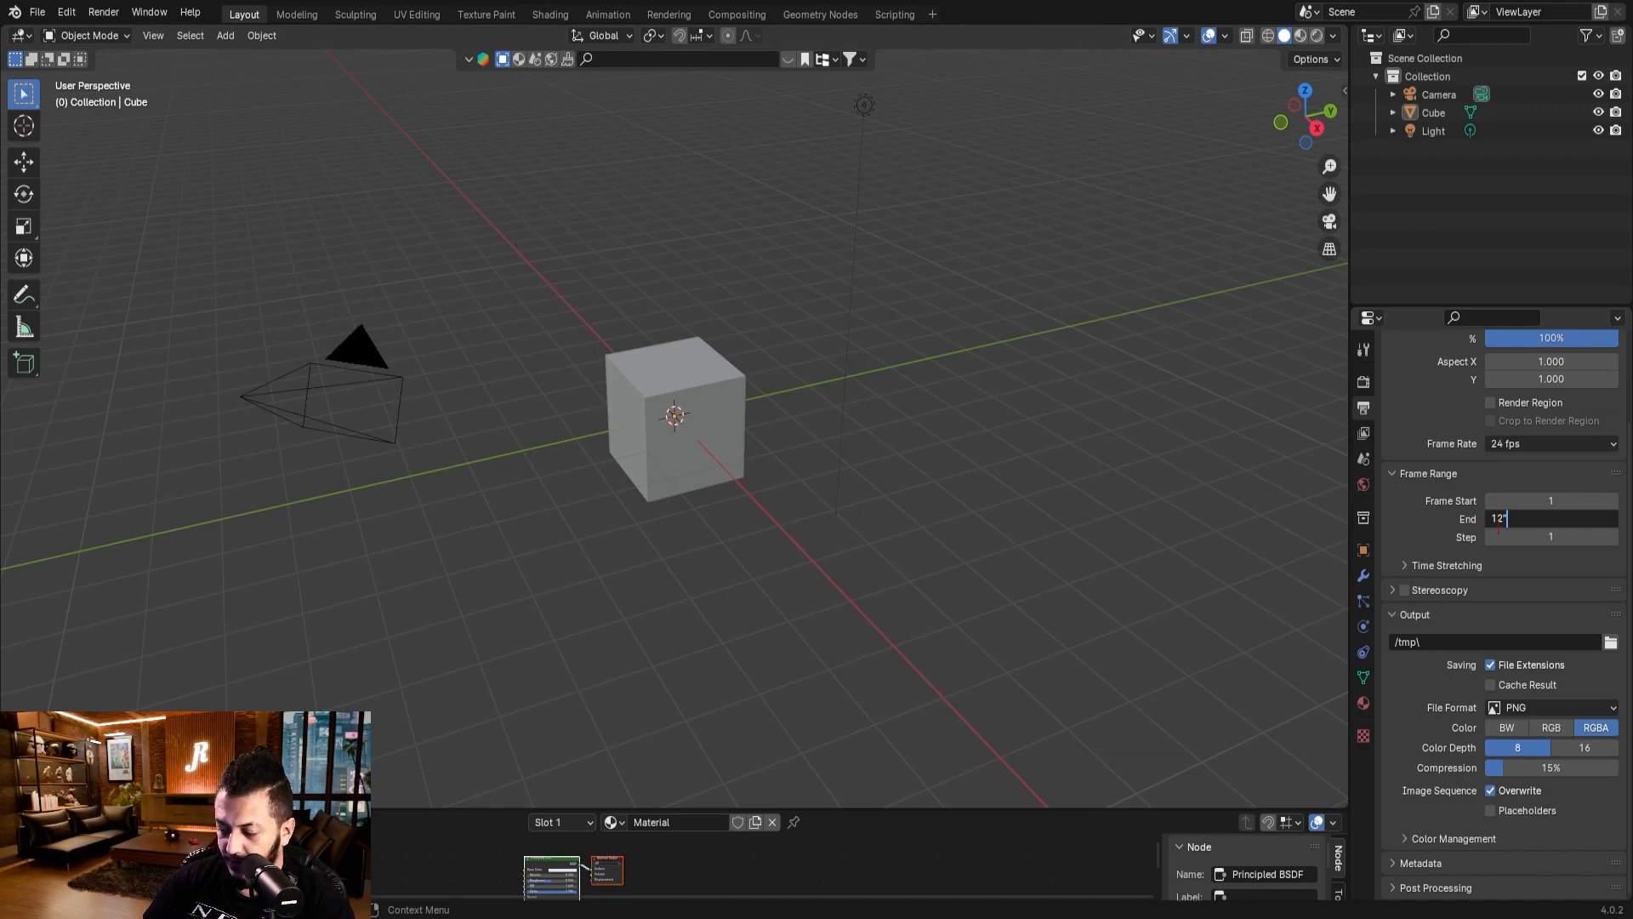
pyautogui.write('000')
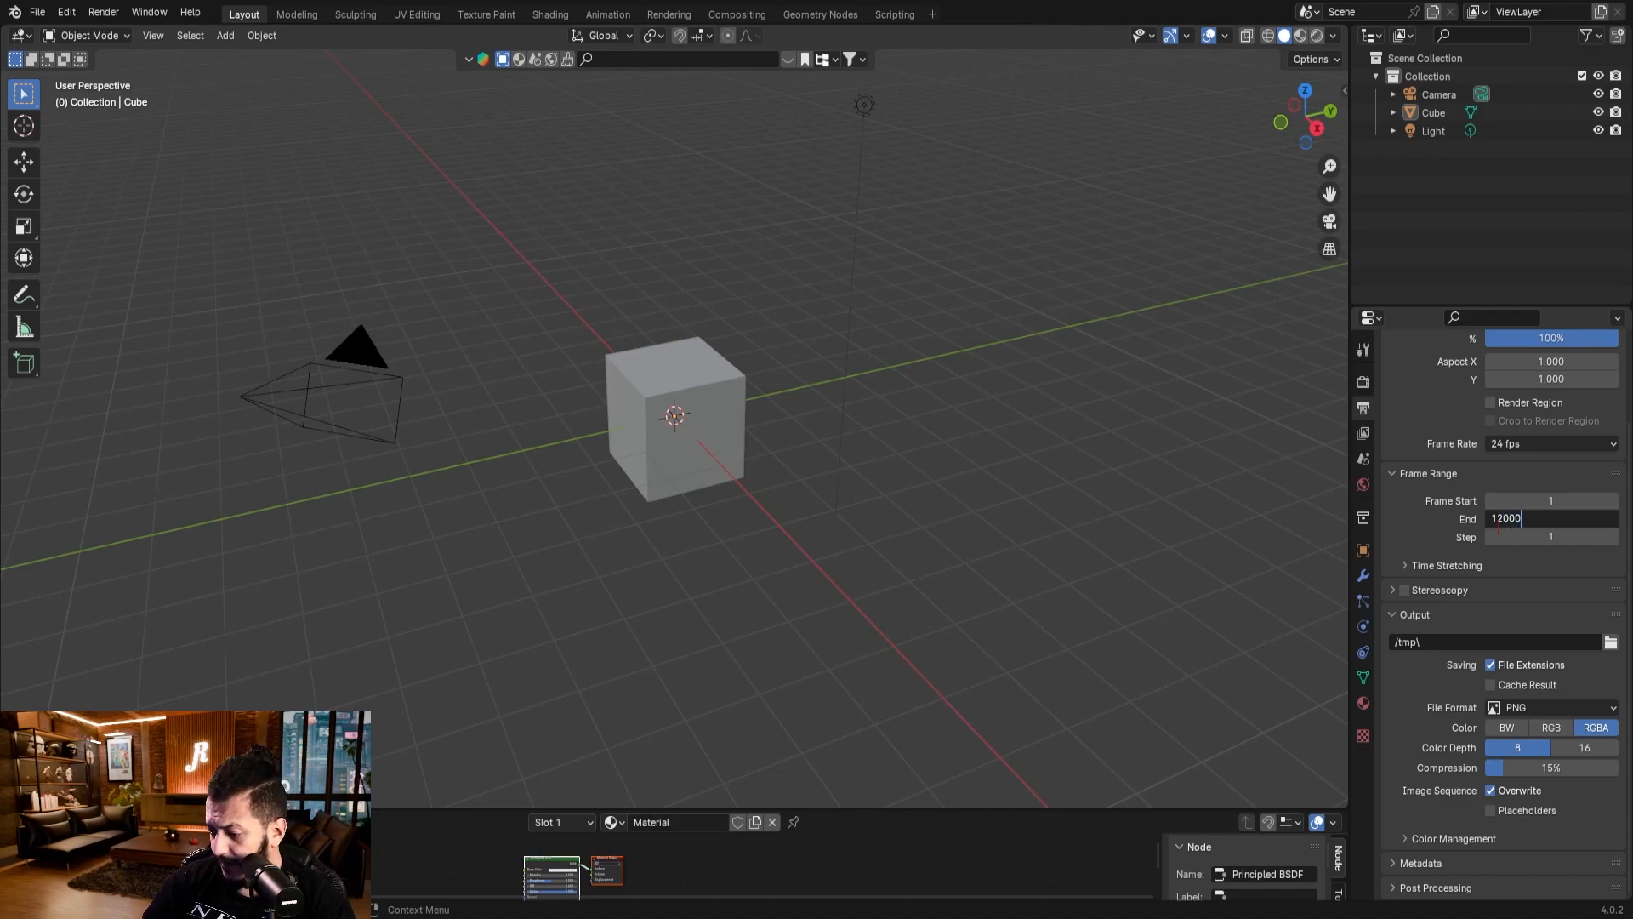
pyautogui.press('Return')
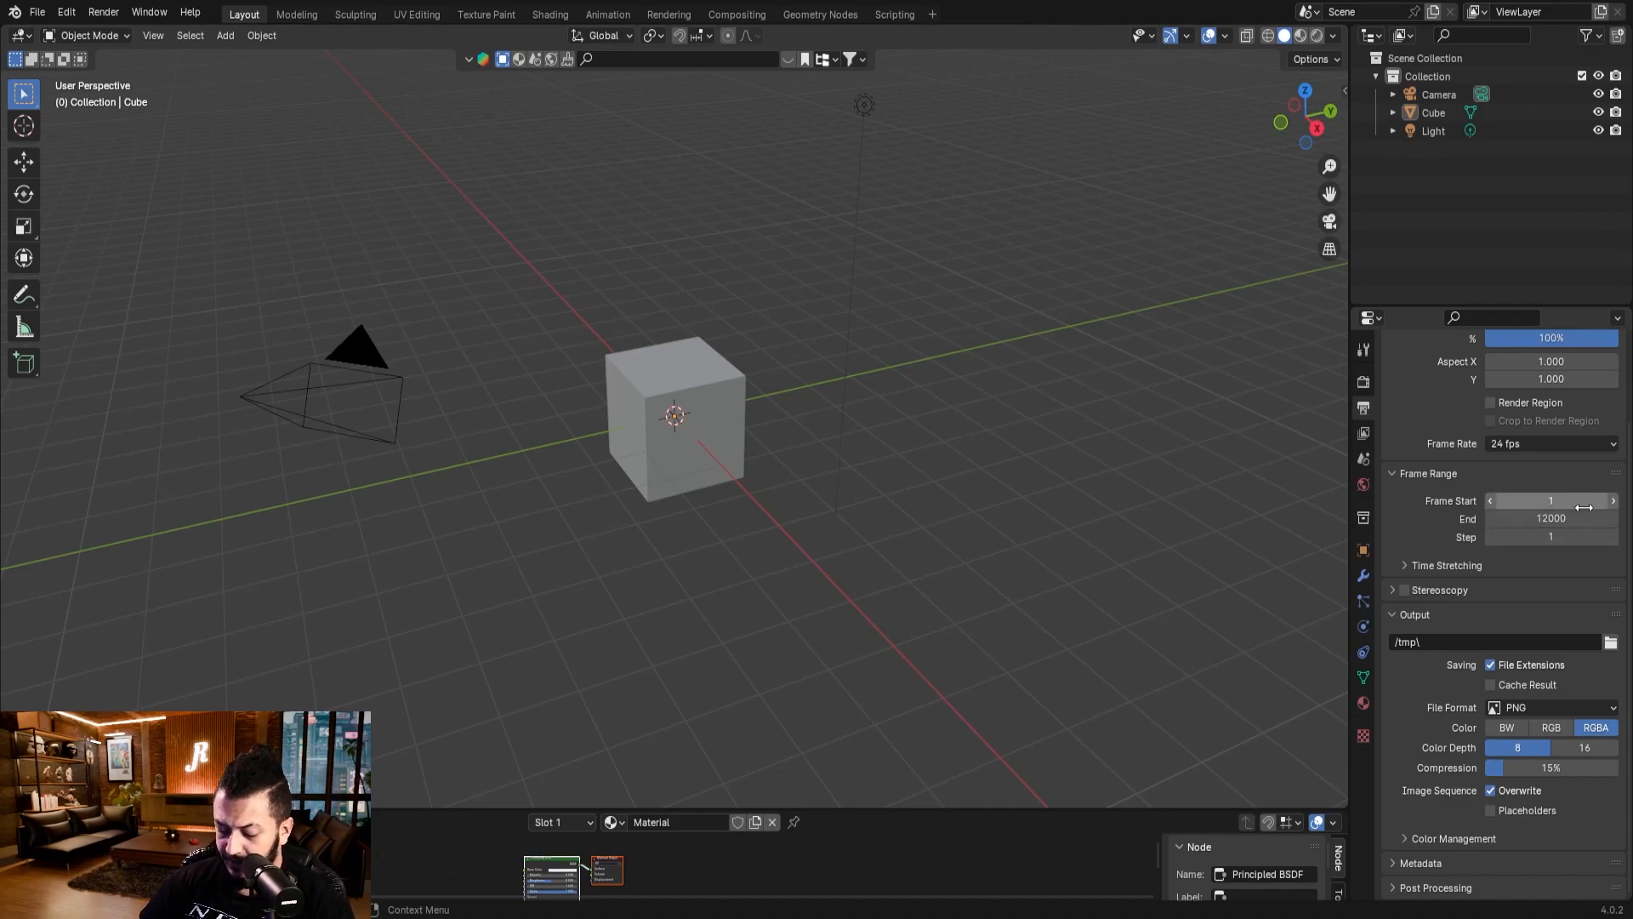
pyautogui.hotkey('ctrl', 'z')
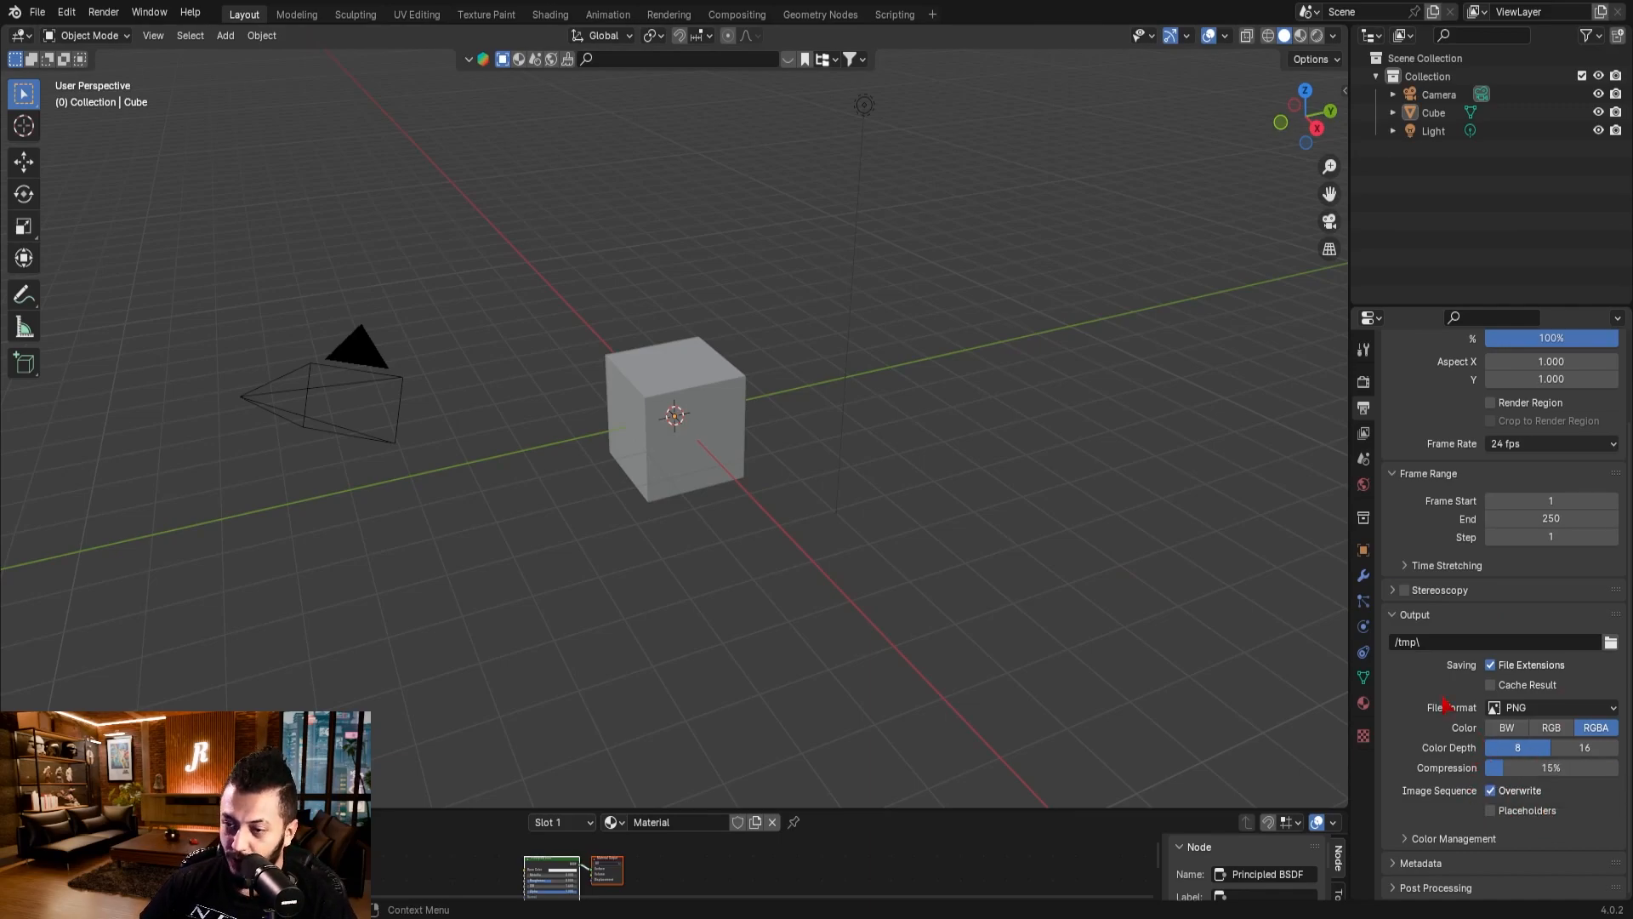
# - Keep PNG as the output file format and set its compression to 0%
pyautogui.click(1514, 709)
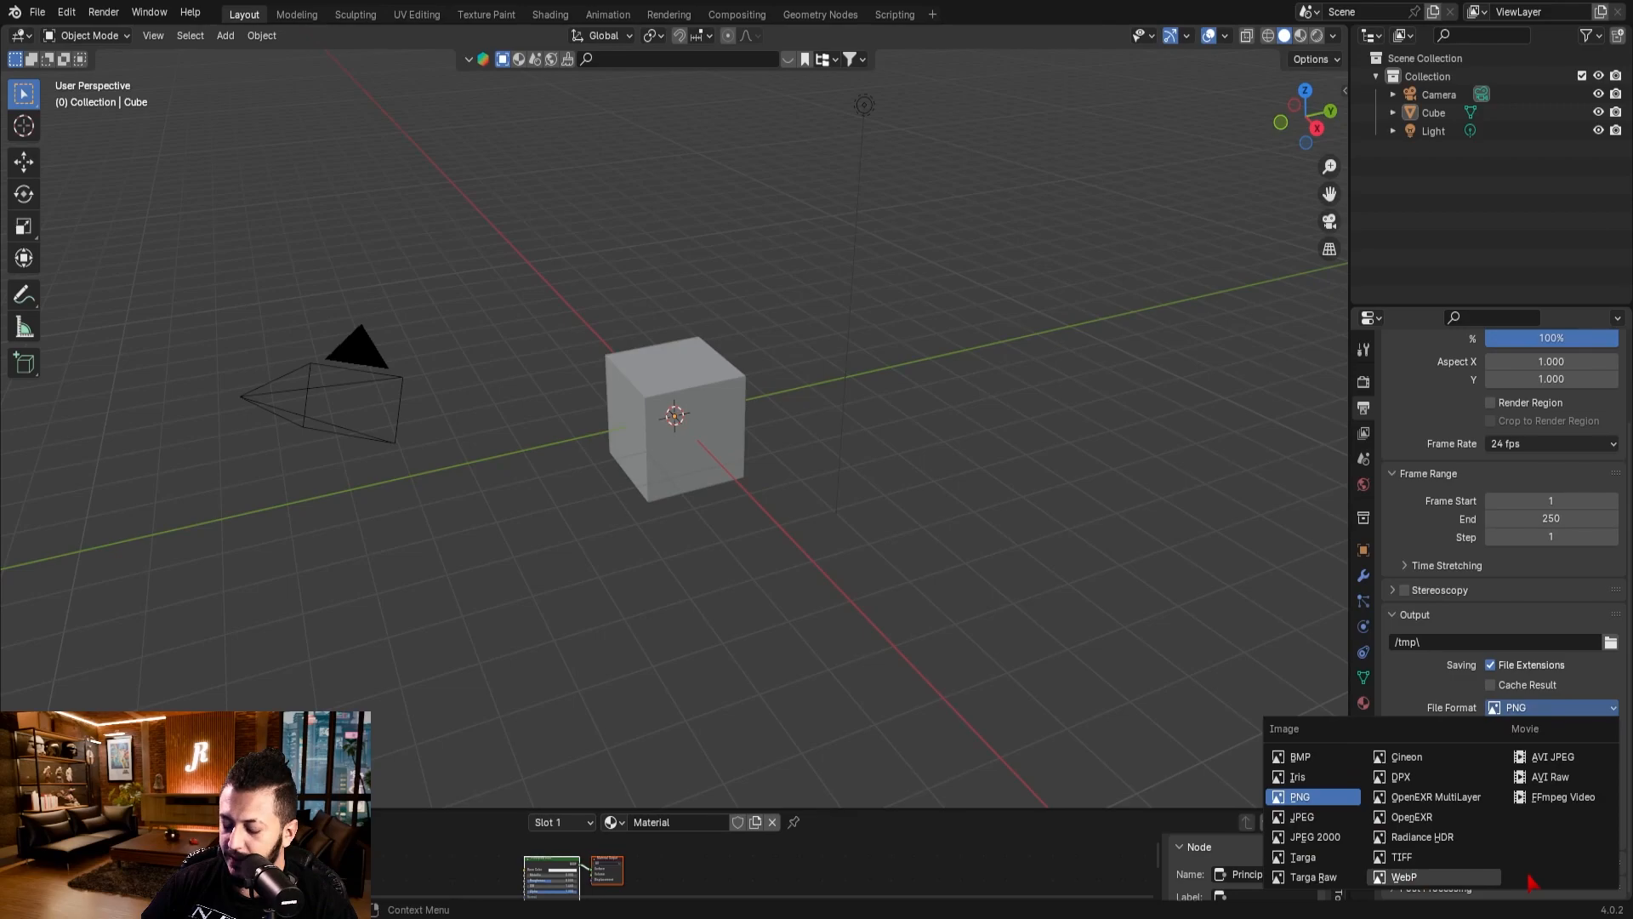
pyautogui.click(1318, 799)
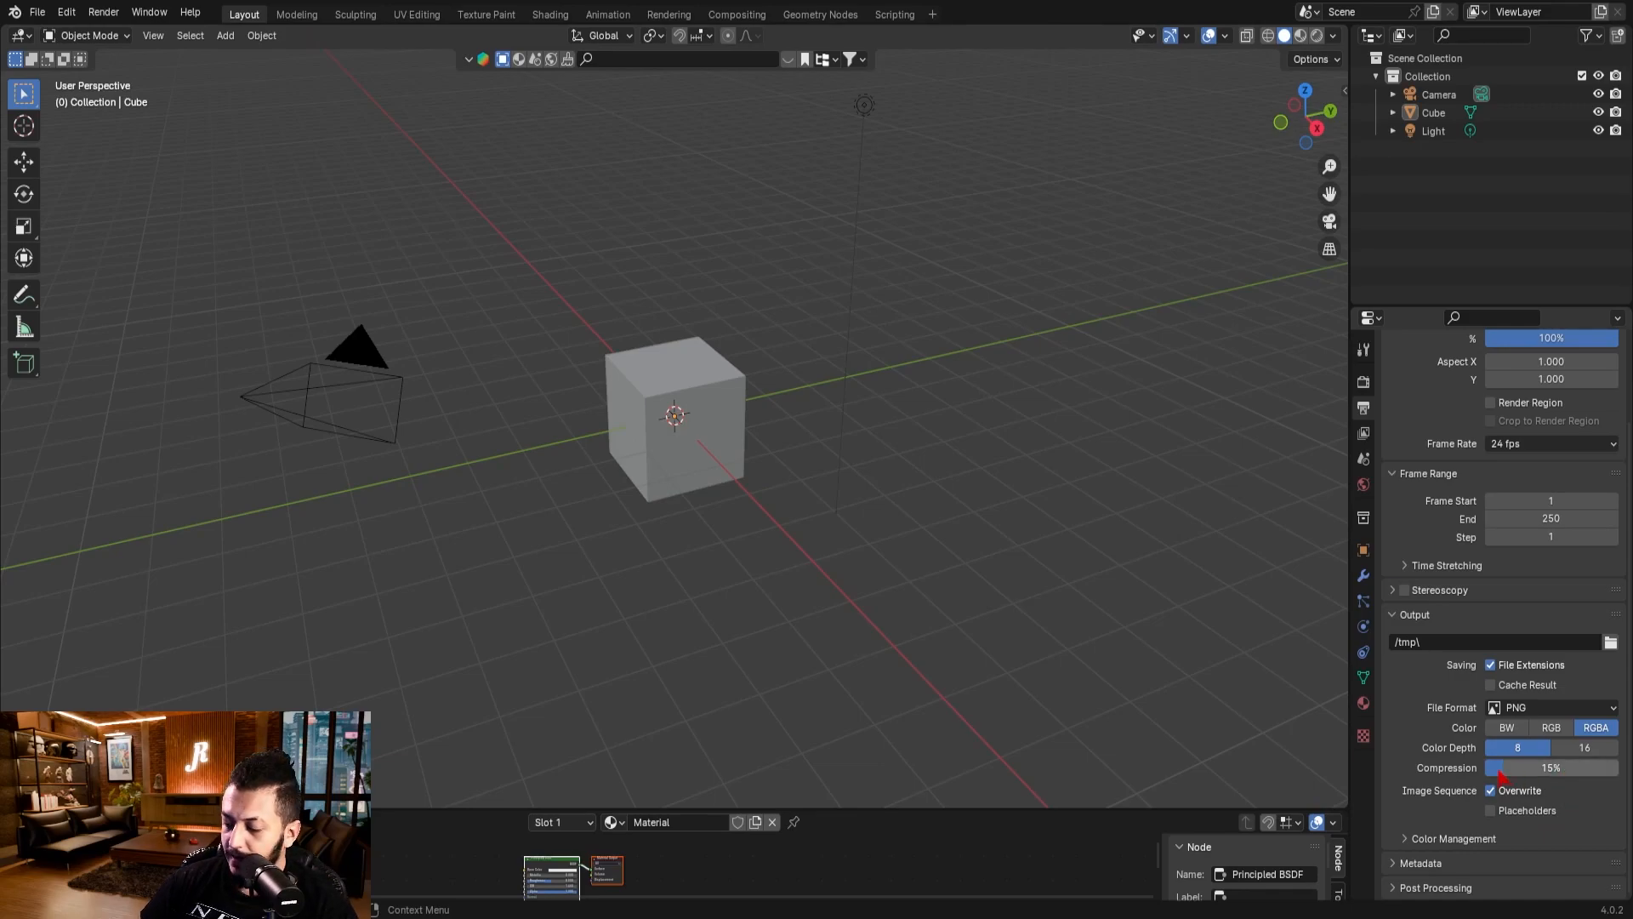
pyautogui.moveTo(1535, 770); pyautogui.dragTo(1510, 770)
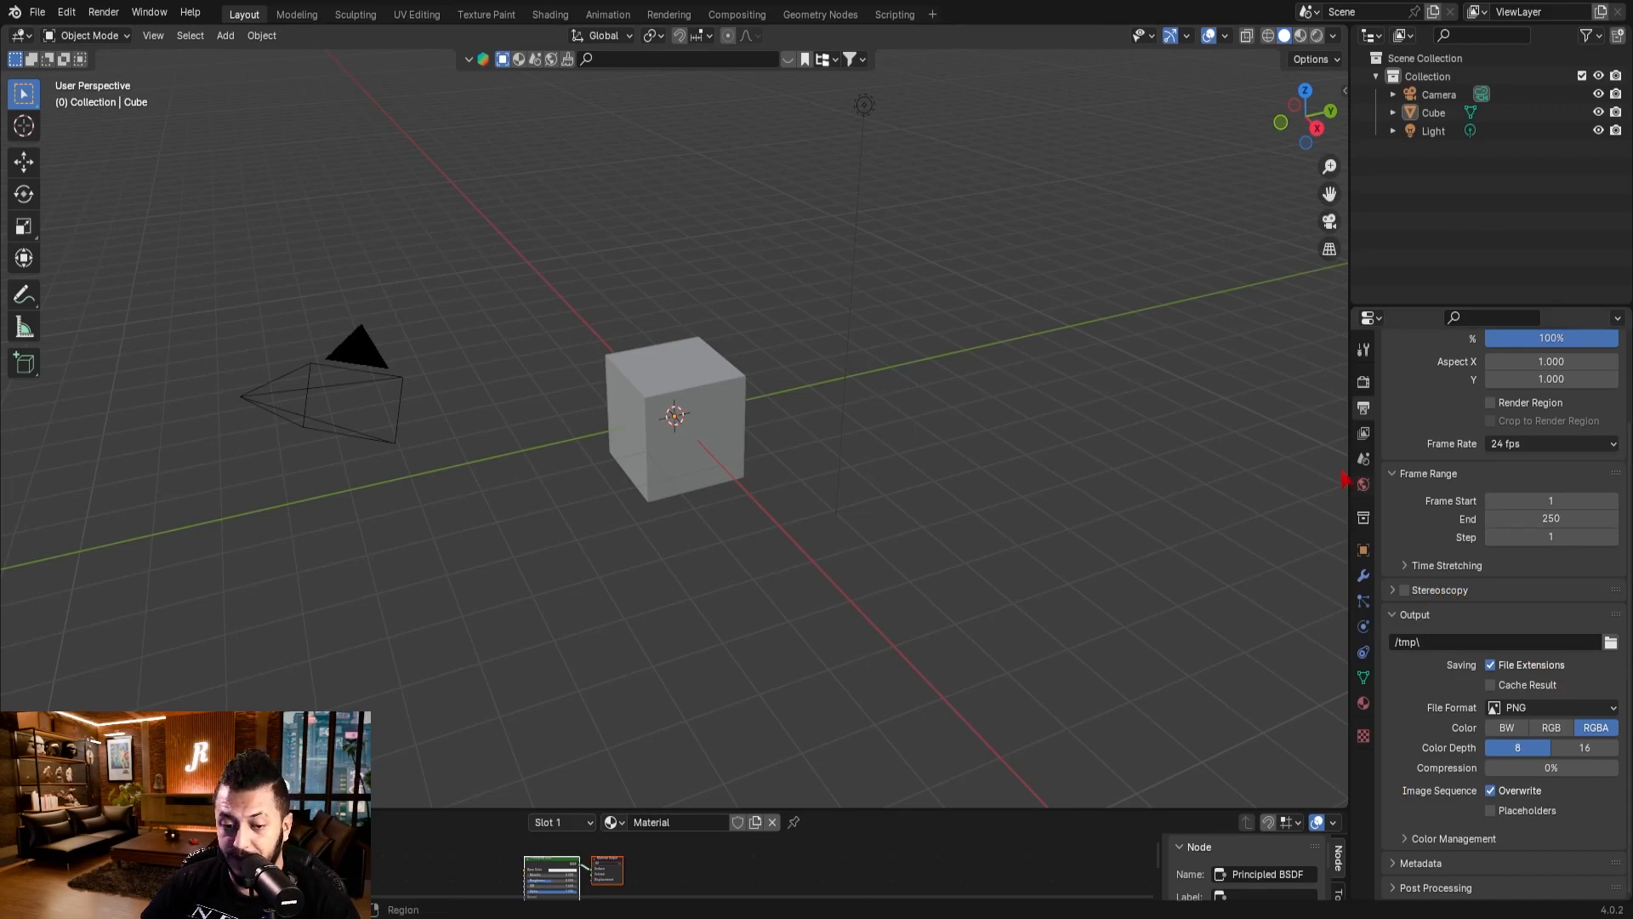
# - Open the preferences in a window over the viewport and examine the interface display and translation settings
pyautogui.click(66, 13)
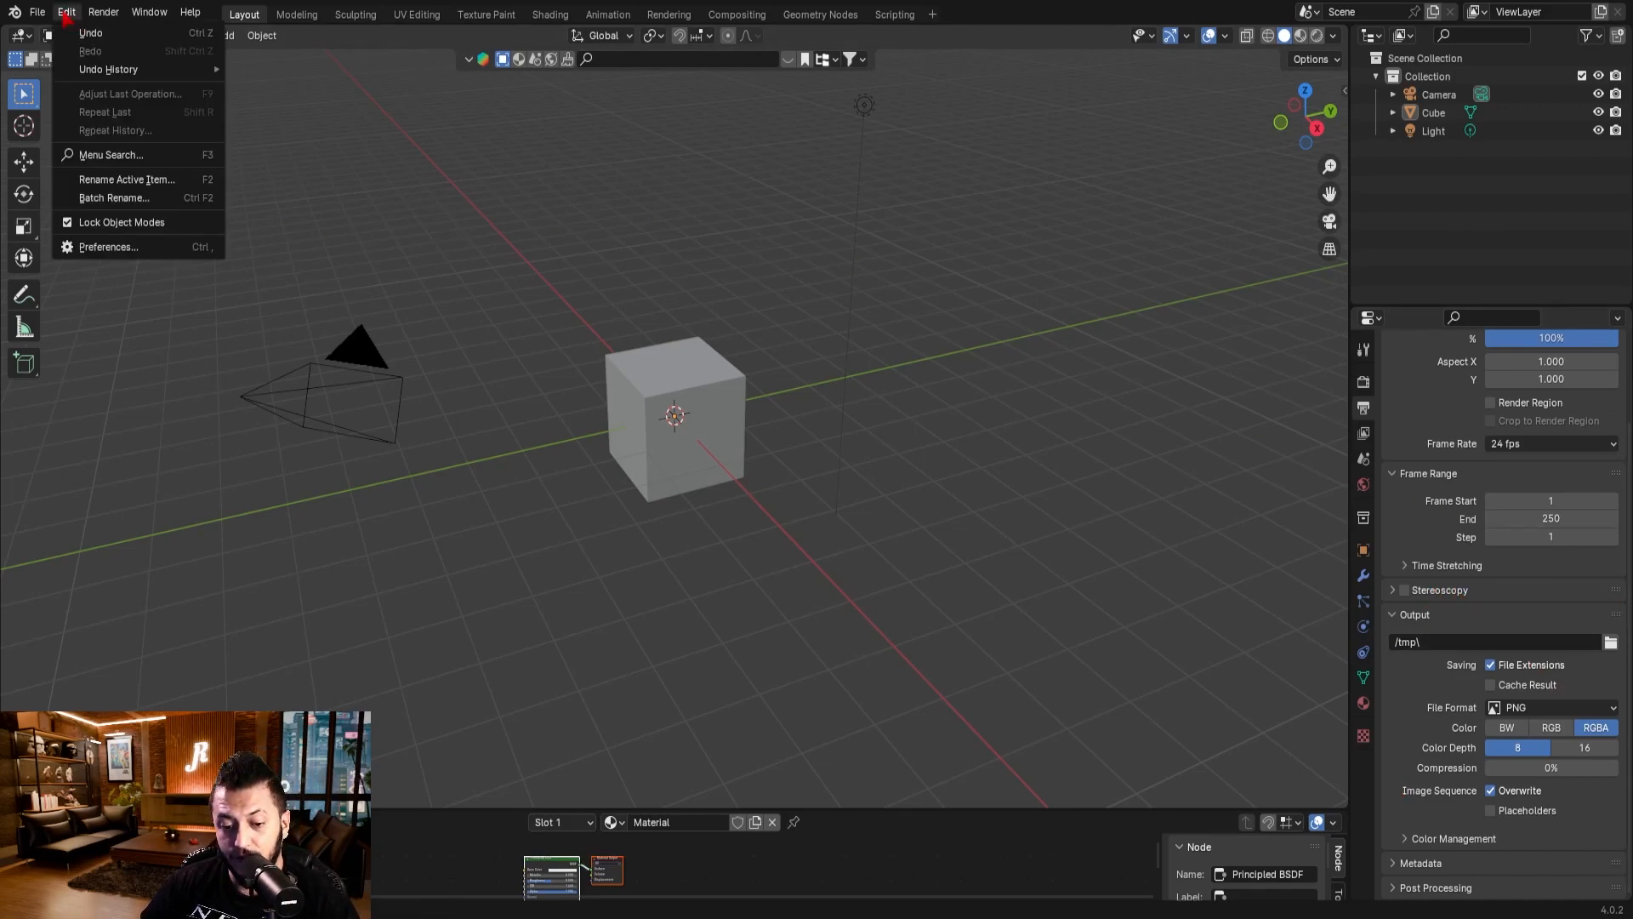
pyautogui.click(161, 251)
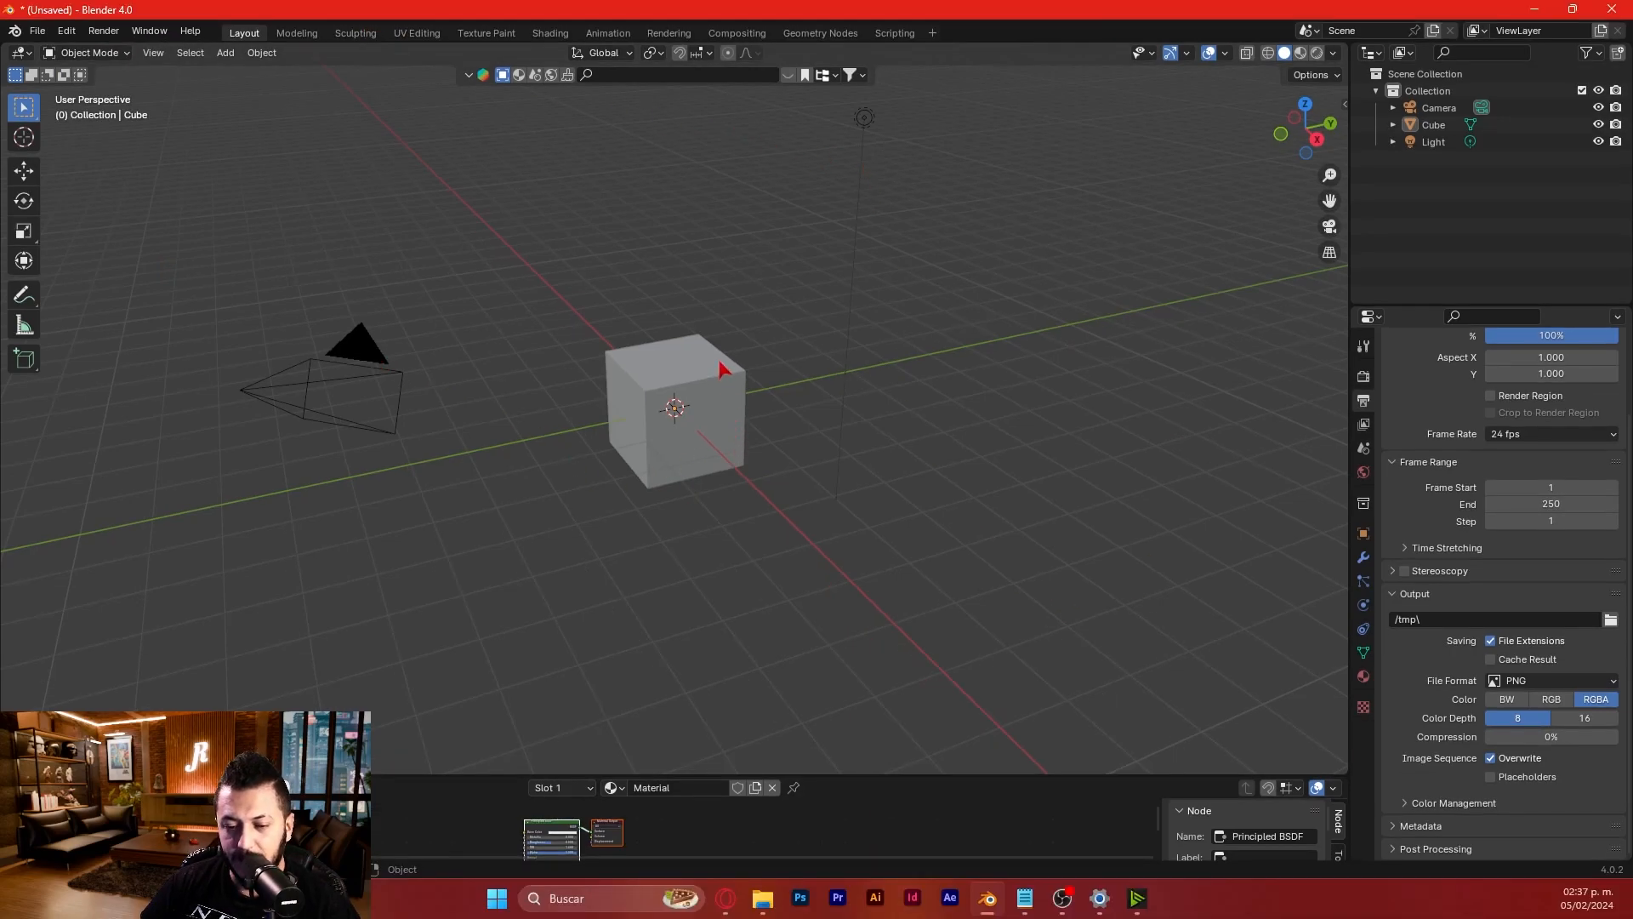
pyautogui.click(67, 31)
pyautogui.click(107, 252)
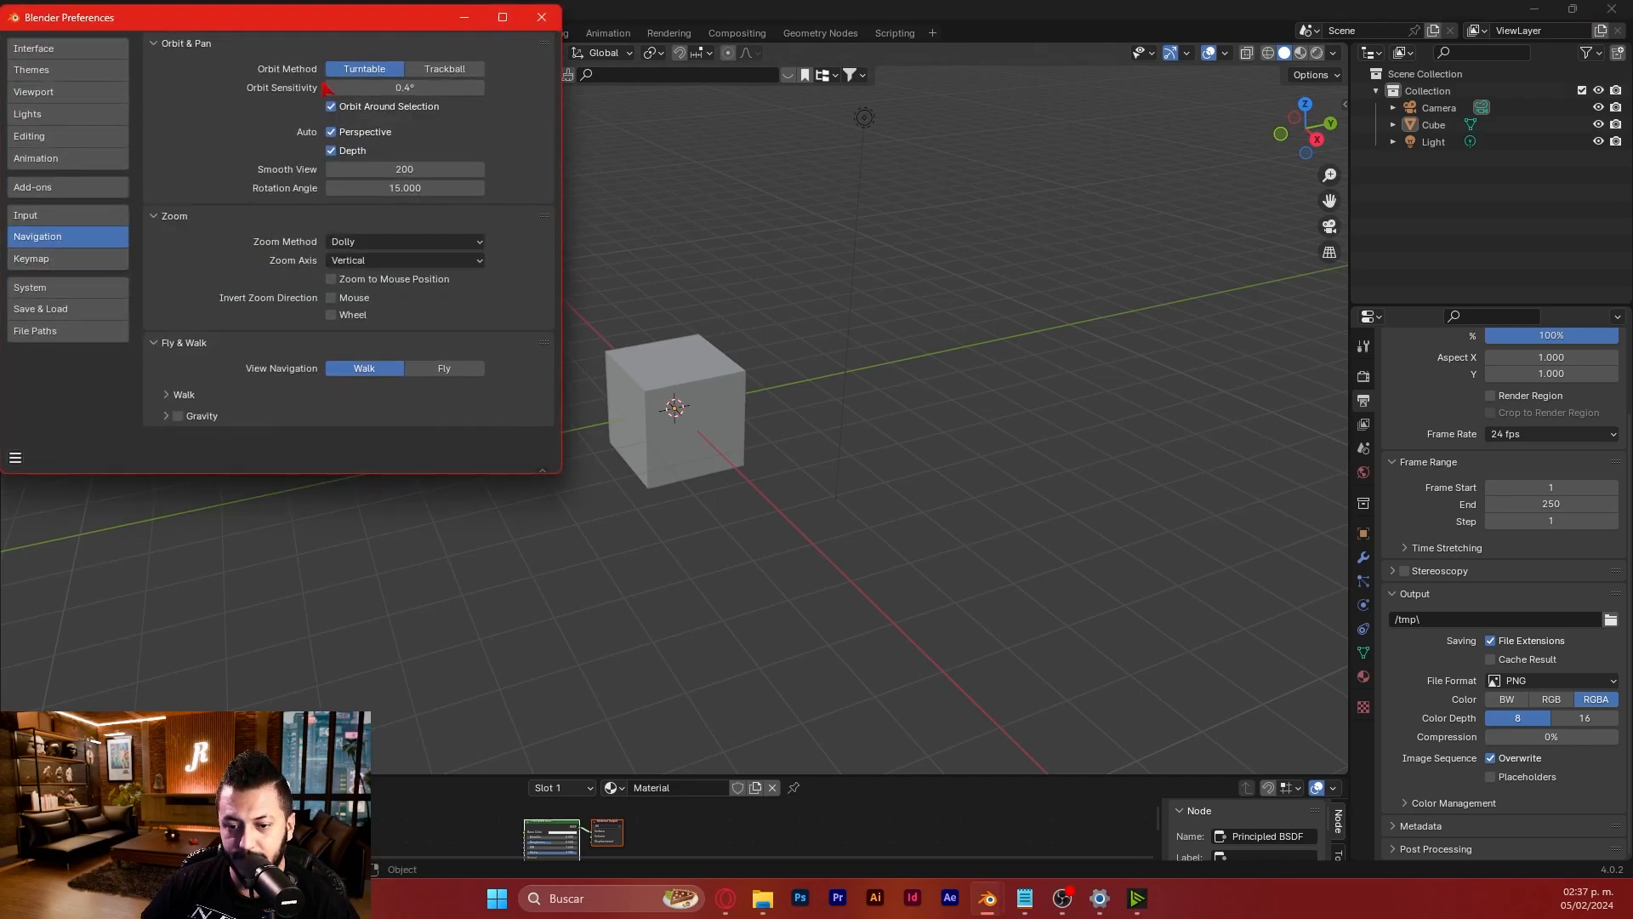
pyautogui.moveTo(315, 24); pyautogui.dragTo(956, 212)
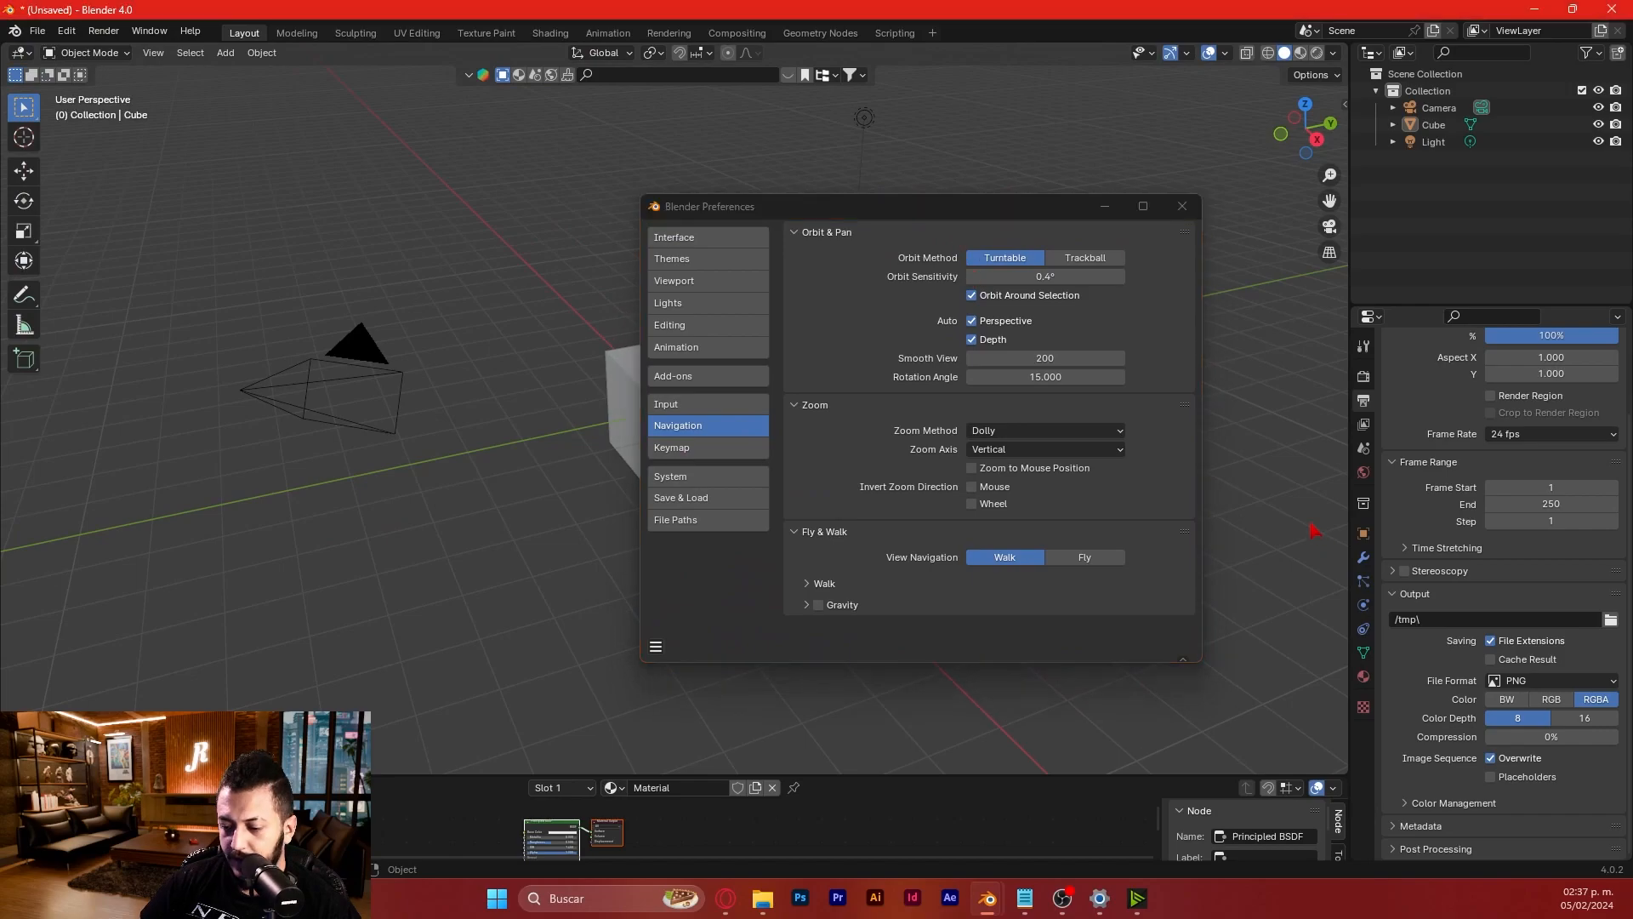
pyautogui.click(672, 237)
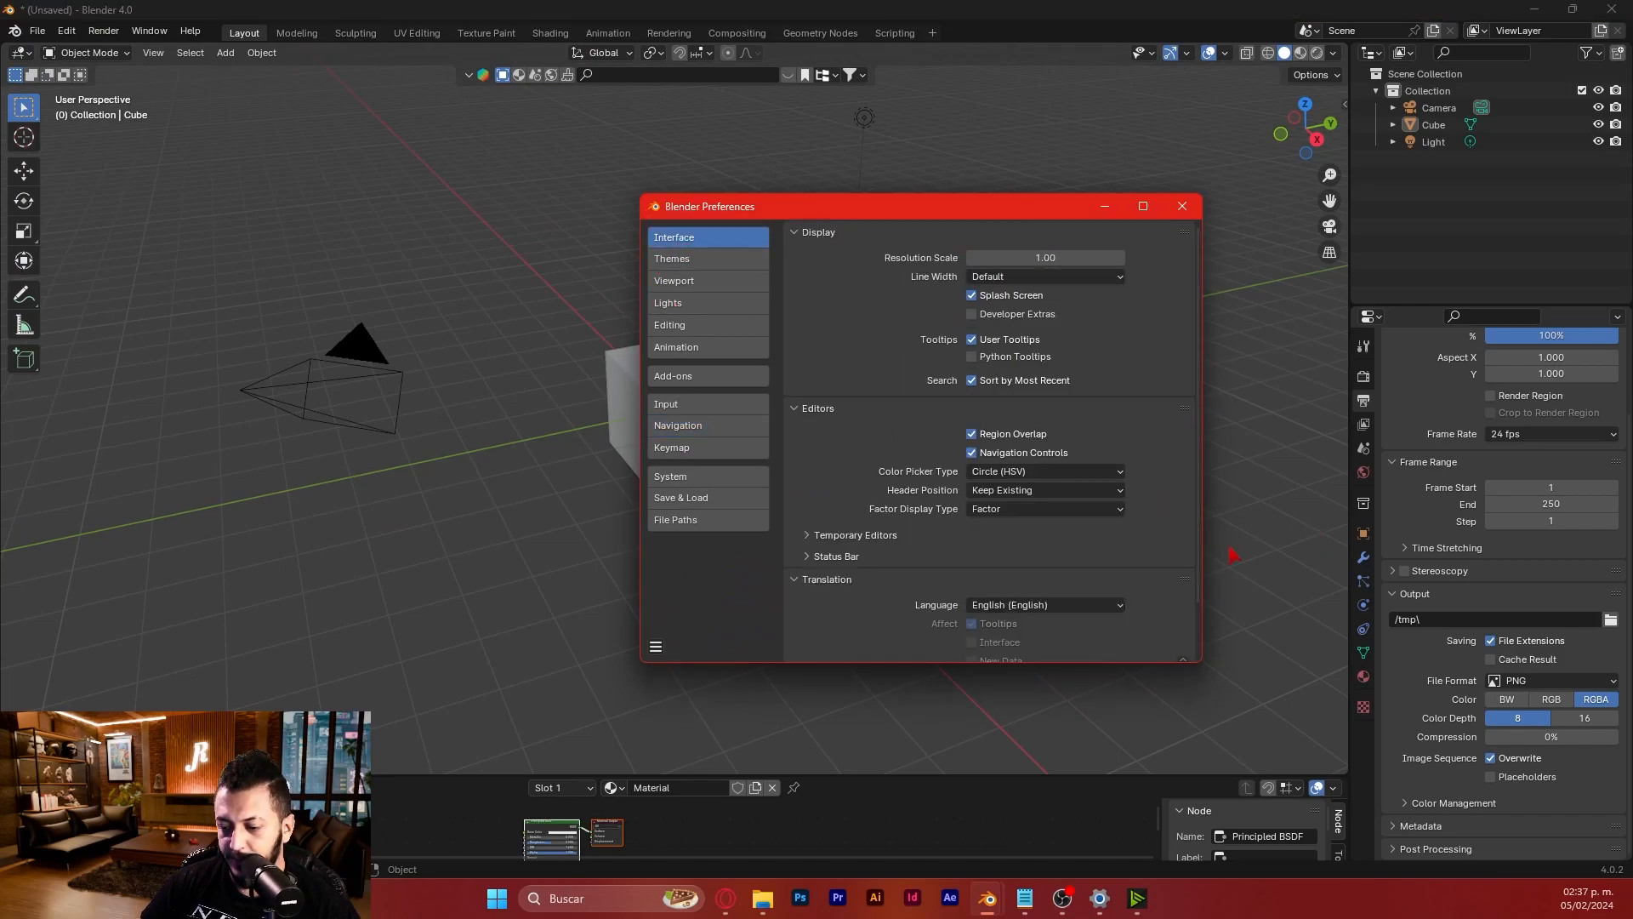
pyautogui.scroll(-2, 1148, 438)
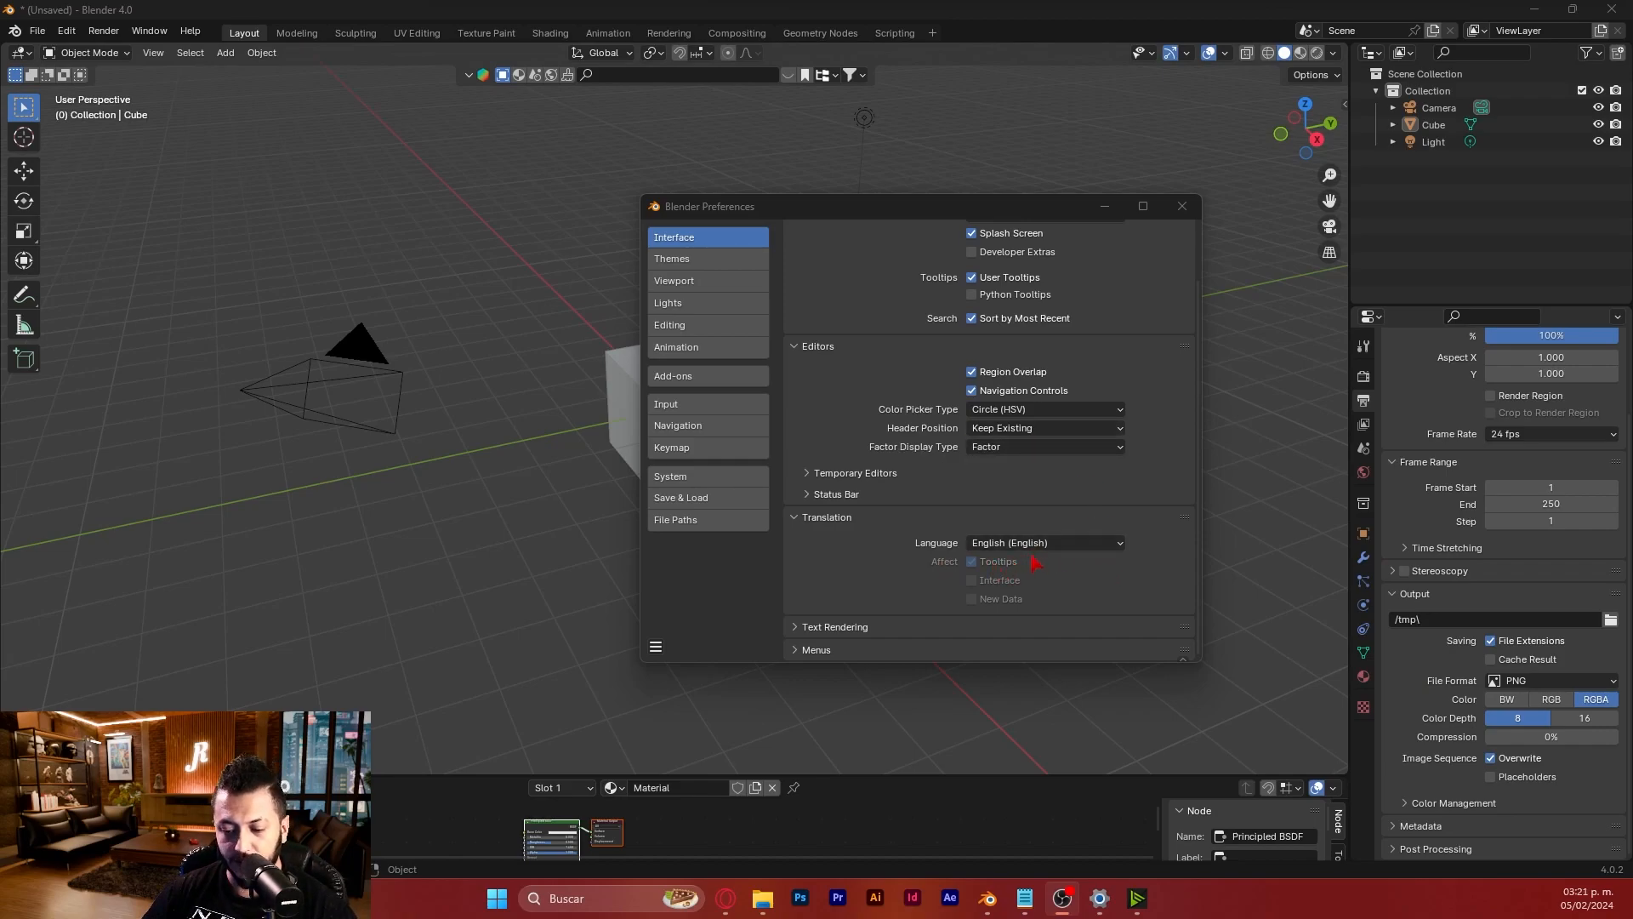
# - Compare the CUDA and OptiX options for the Cycles render devices in the system preferences and choose CUDA
pyautogui.click(708, 477)
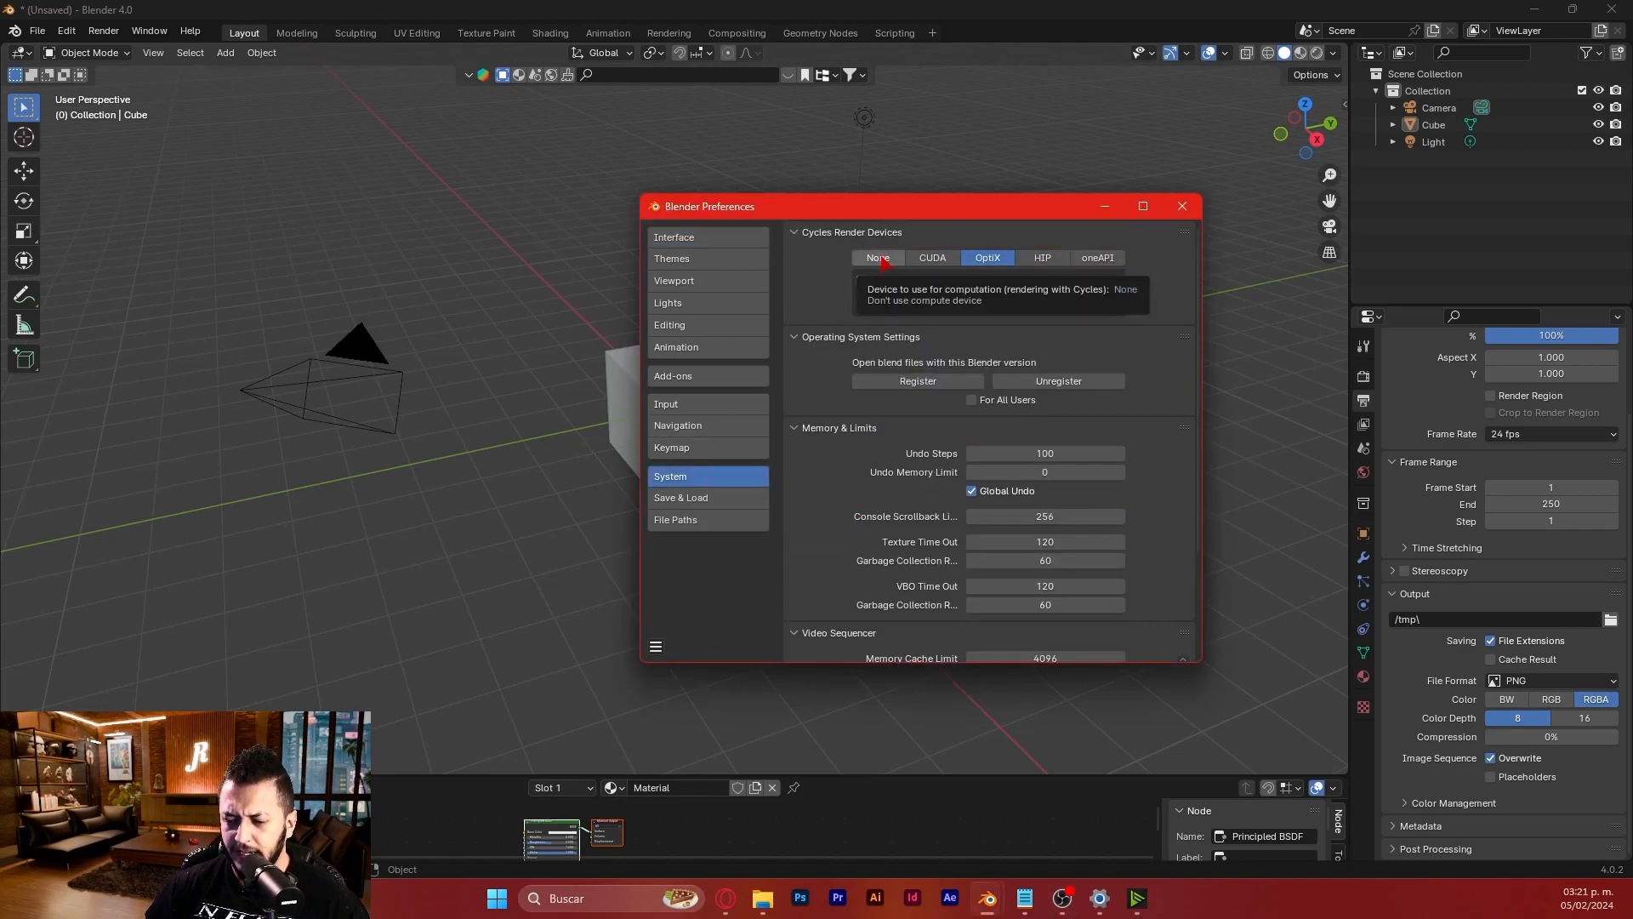
pyautogui.click(941, 256)
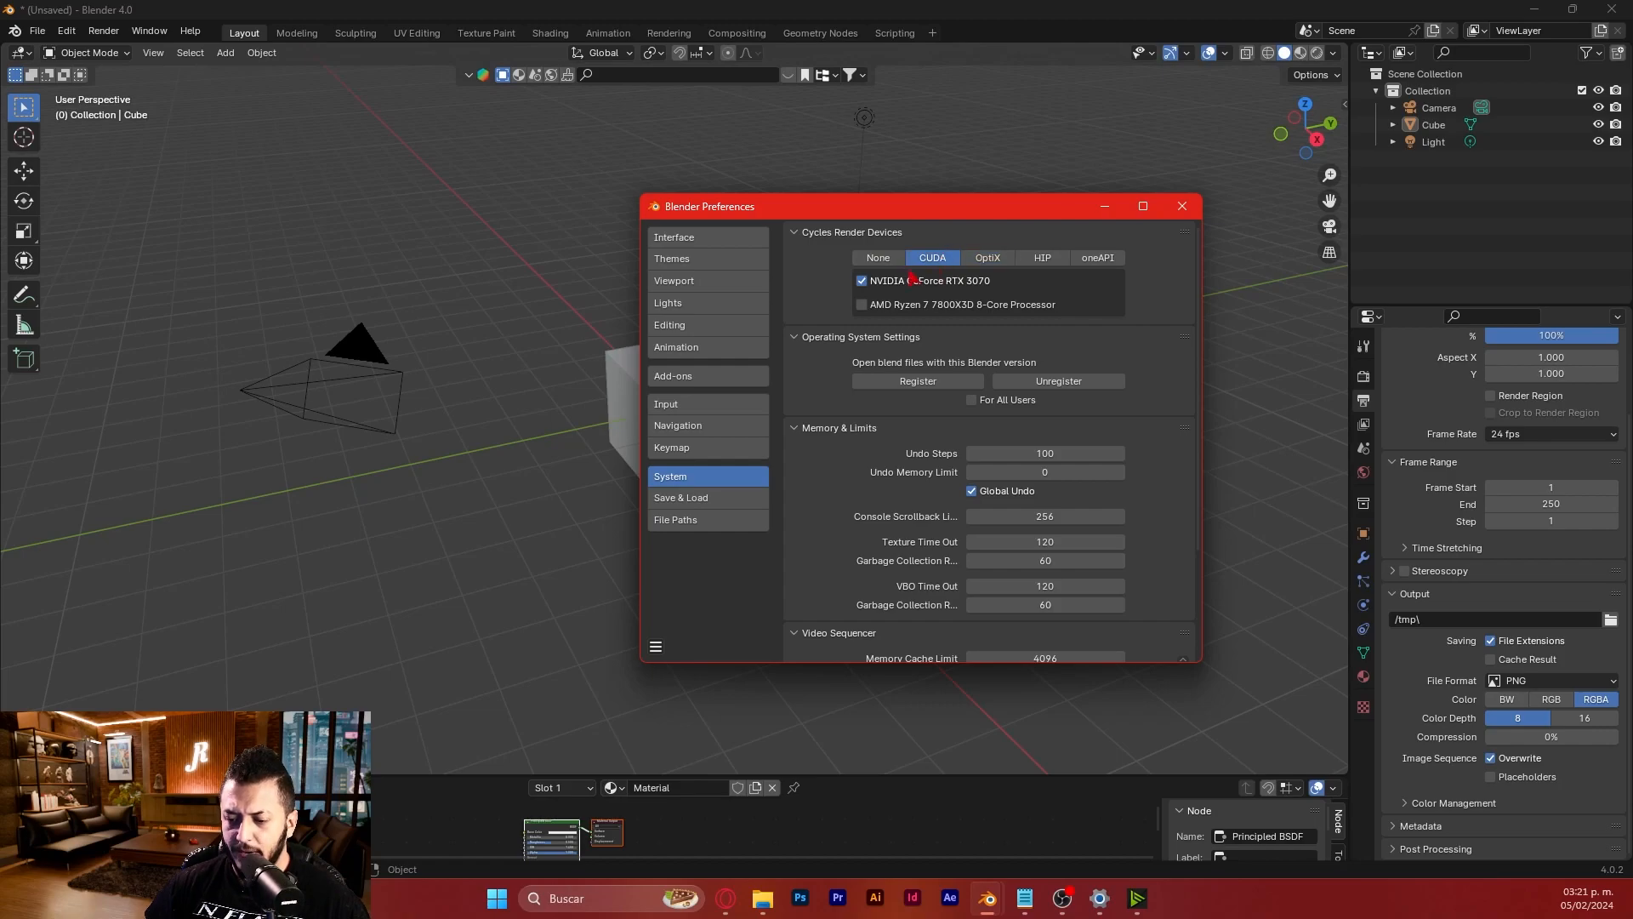
pyautogui.click(993, 257)
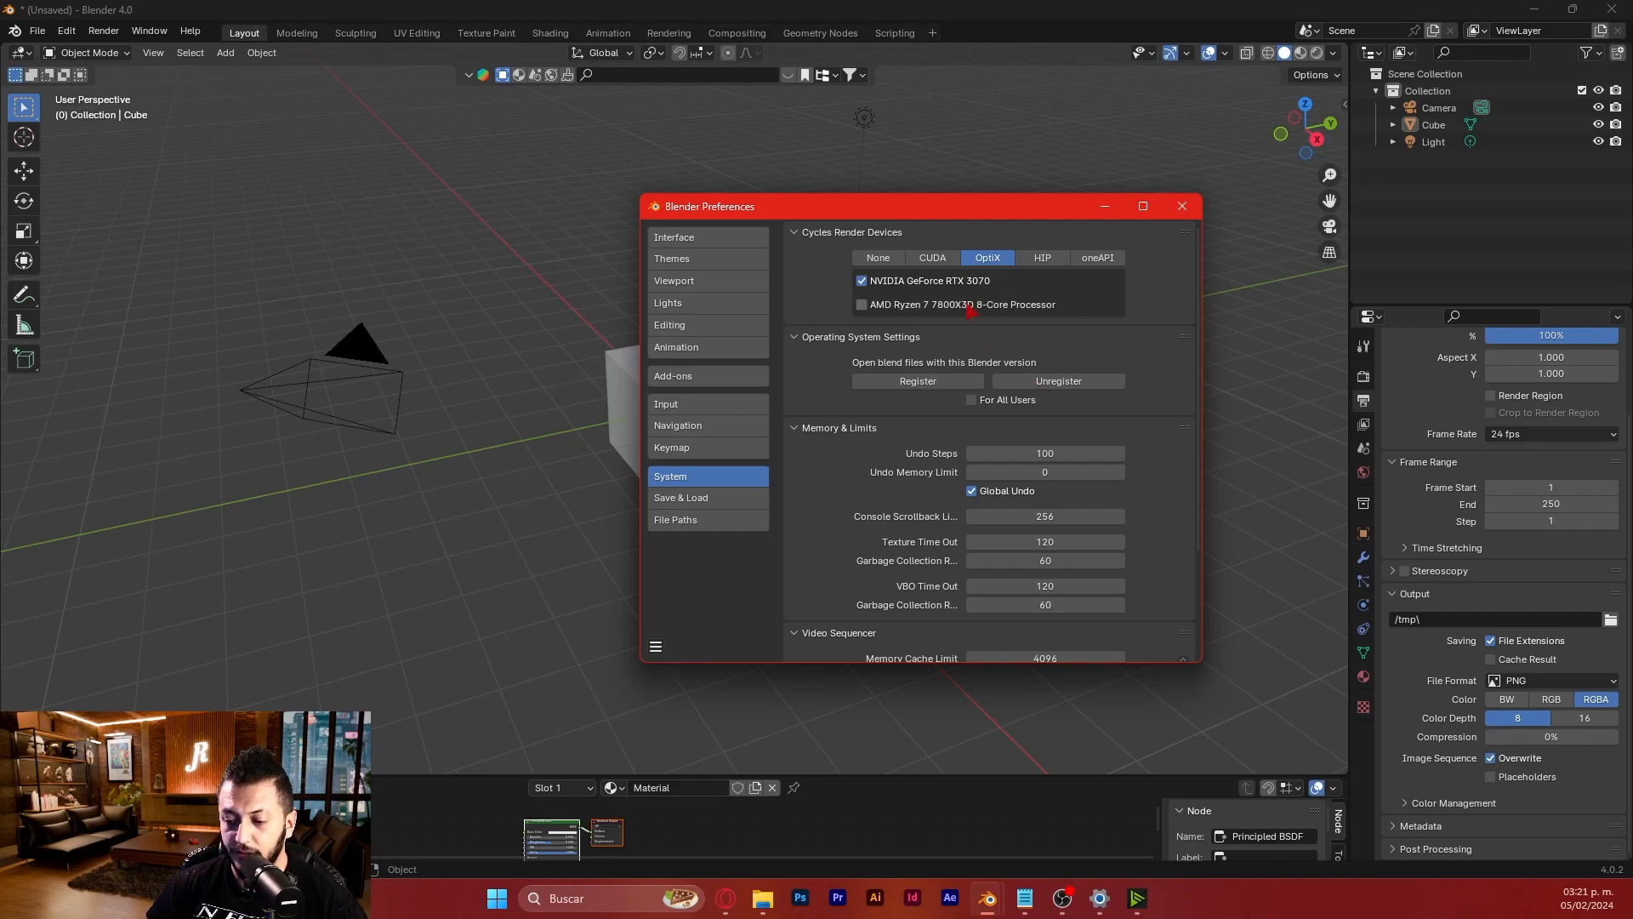
pyautogui.click(934, 257)
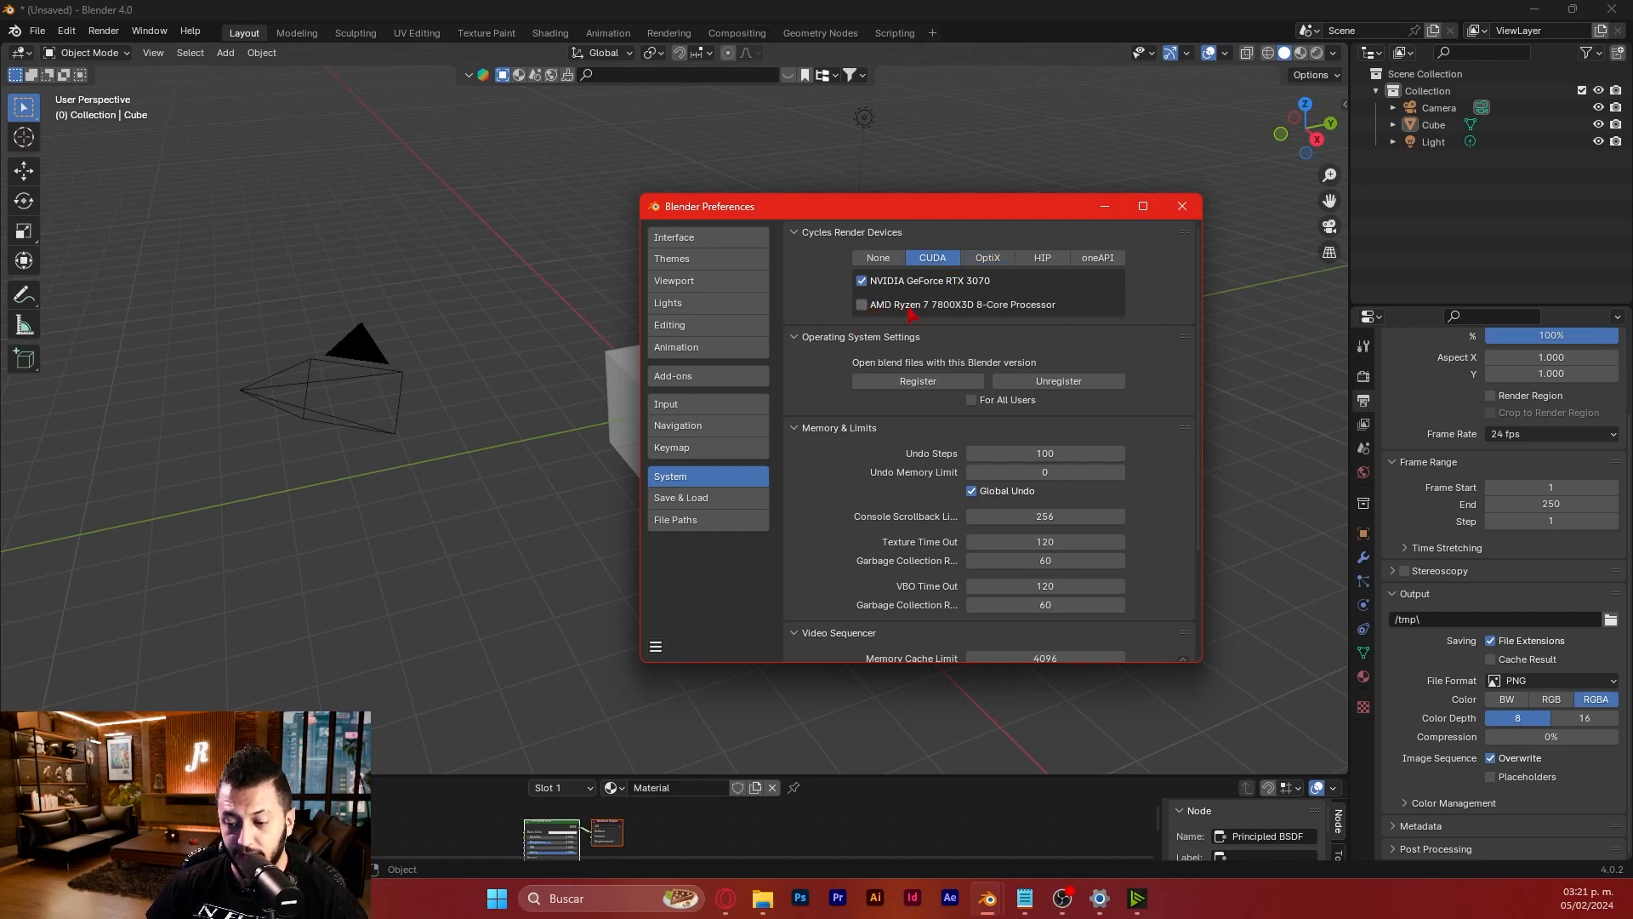
# - Try 32 undo steps in the system memory limits and set the value back to 100
pyautogui.scroll(-4, 1042, 327)
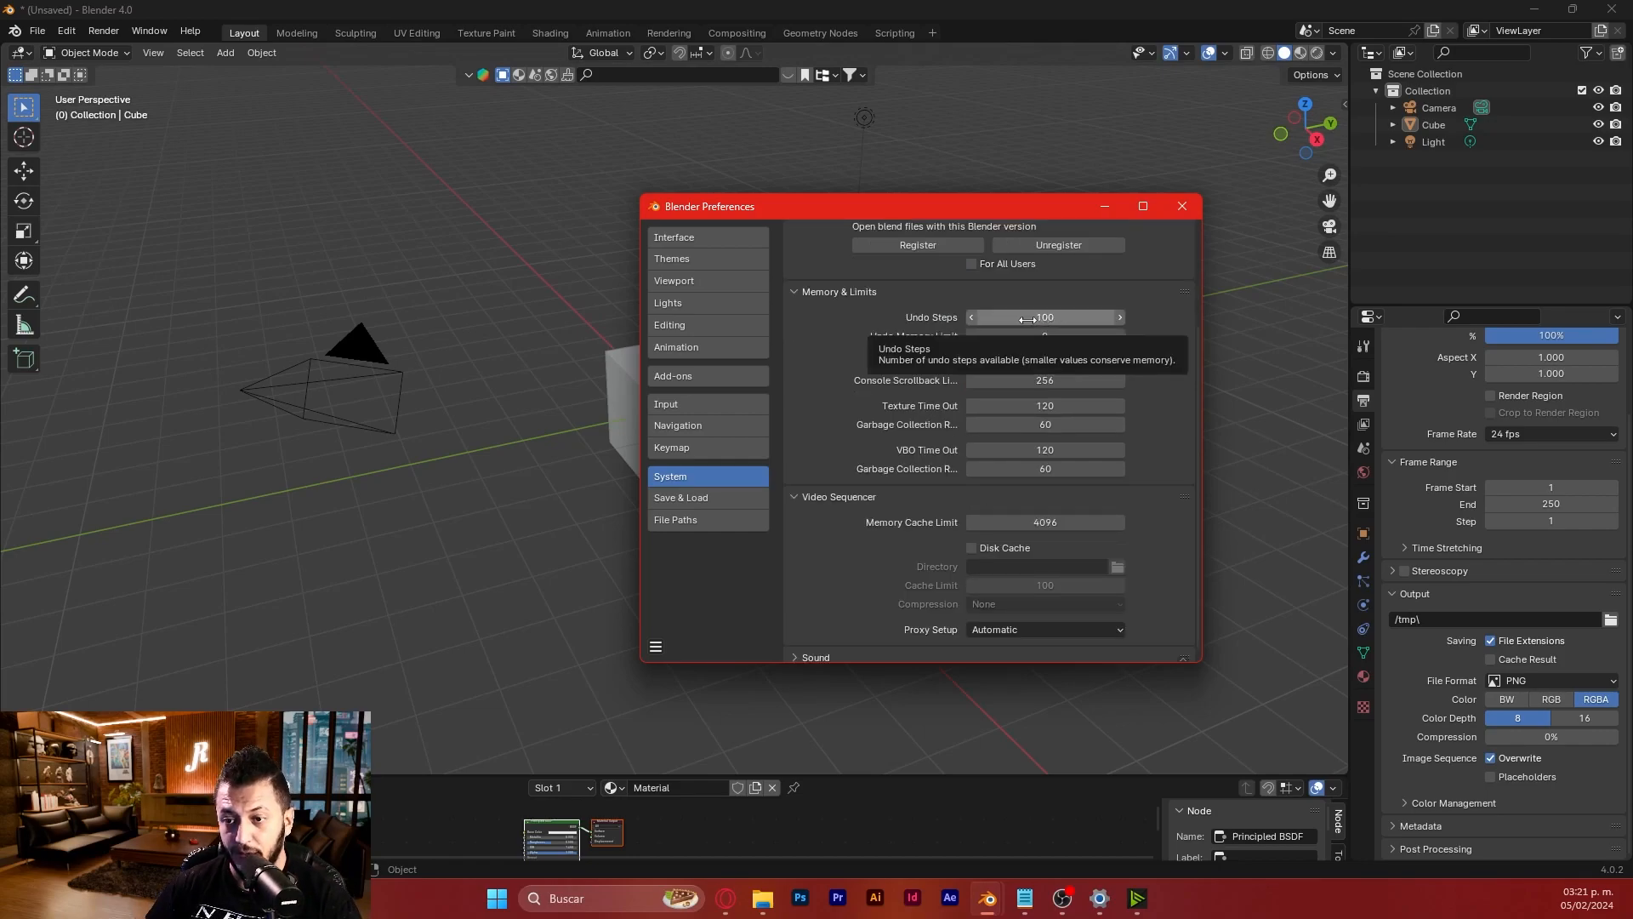
pyautogui.click(1027, 319)
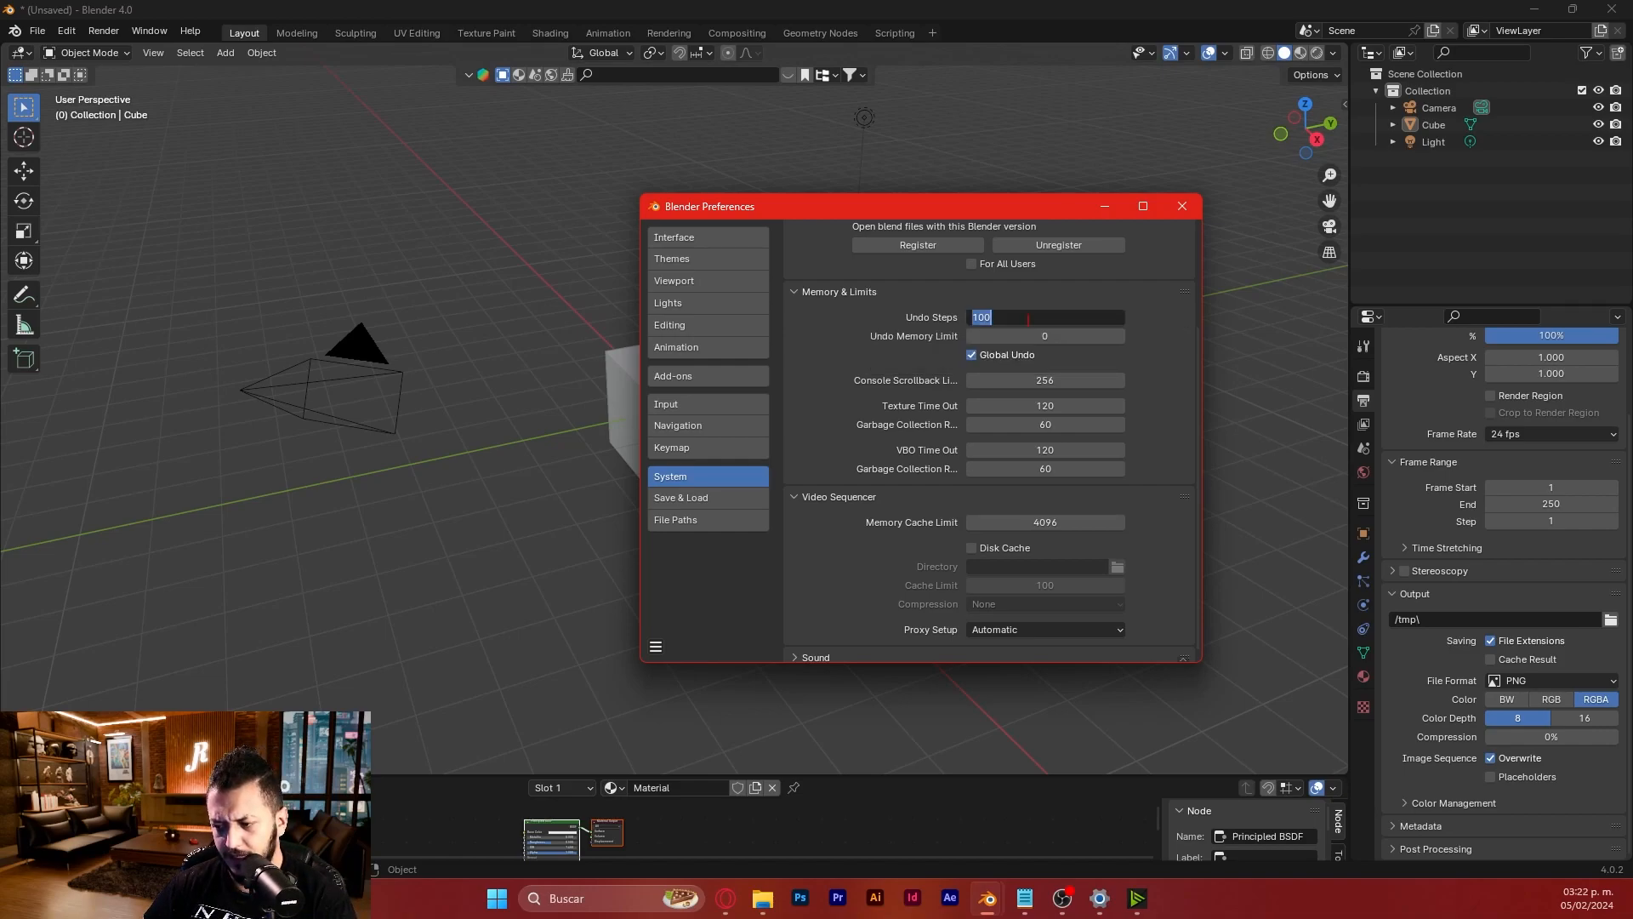
pyautogui.write('32')
pyautogui.press('Return')
pyautogui.click(1027, 319)
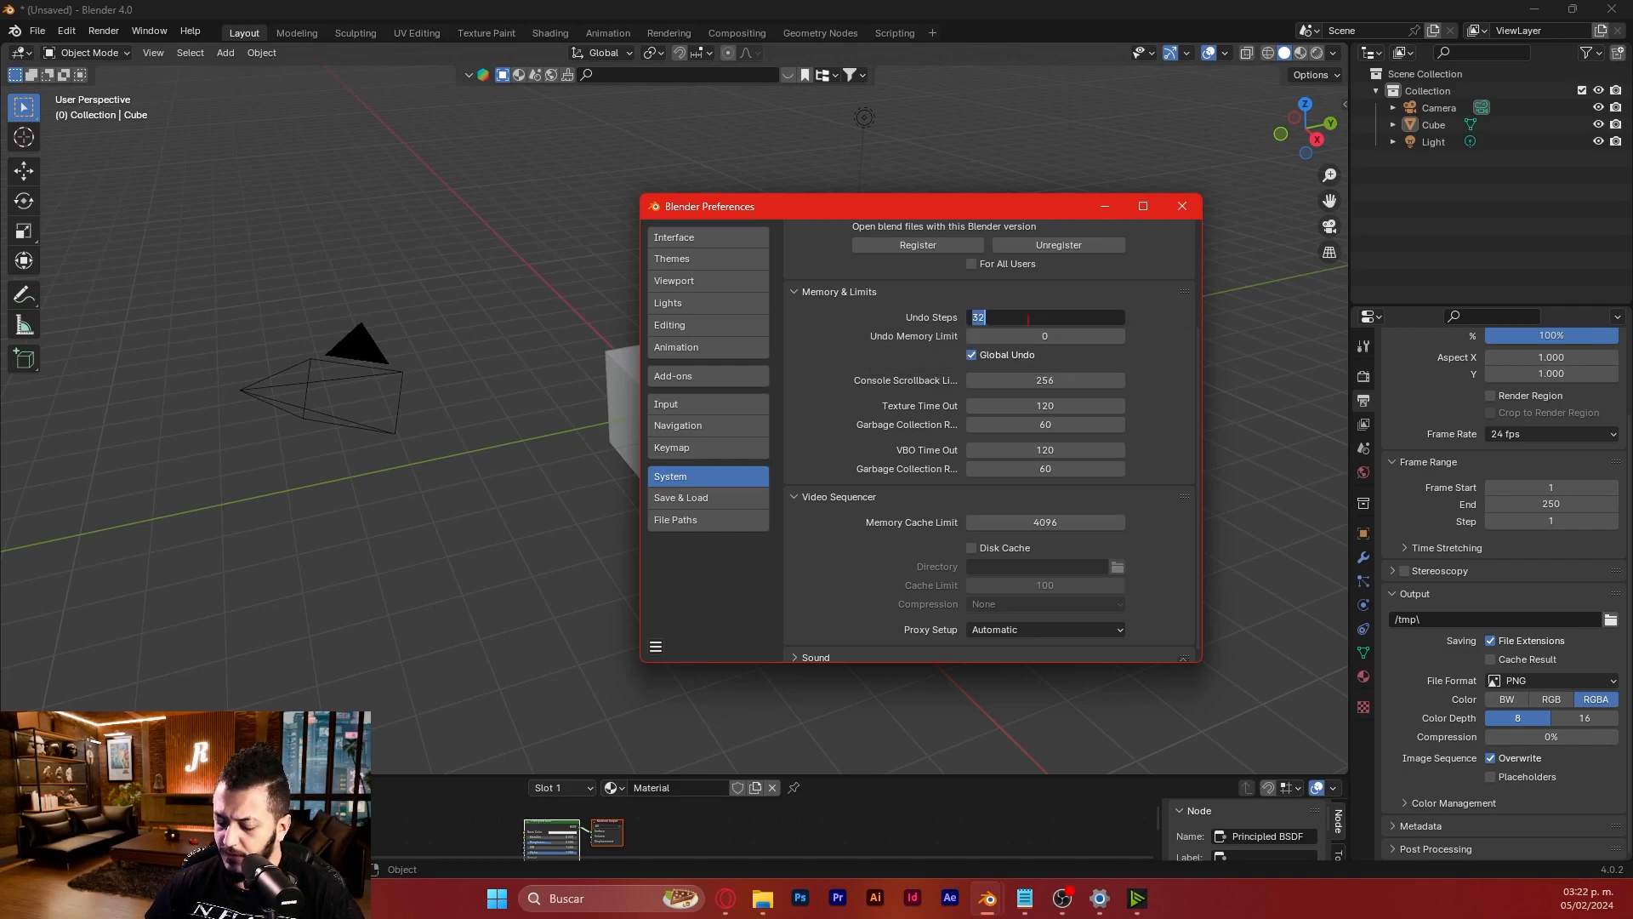
pyautogui.write('100')
pyautogui.press('Return')
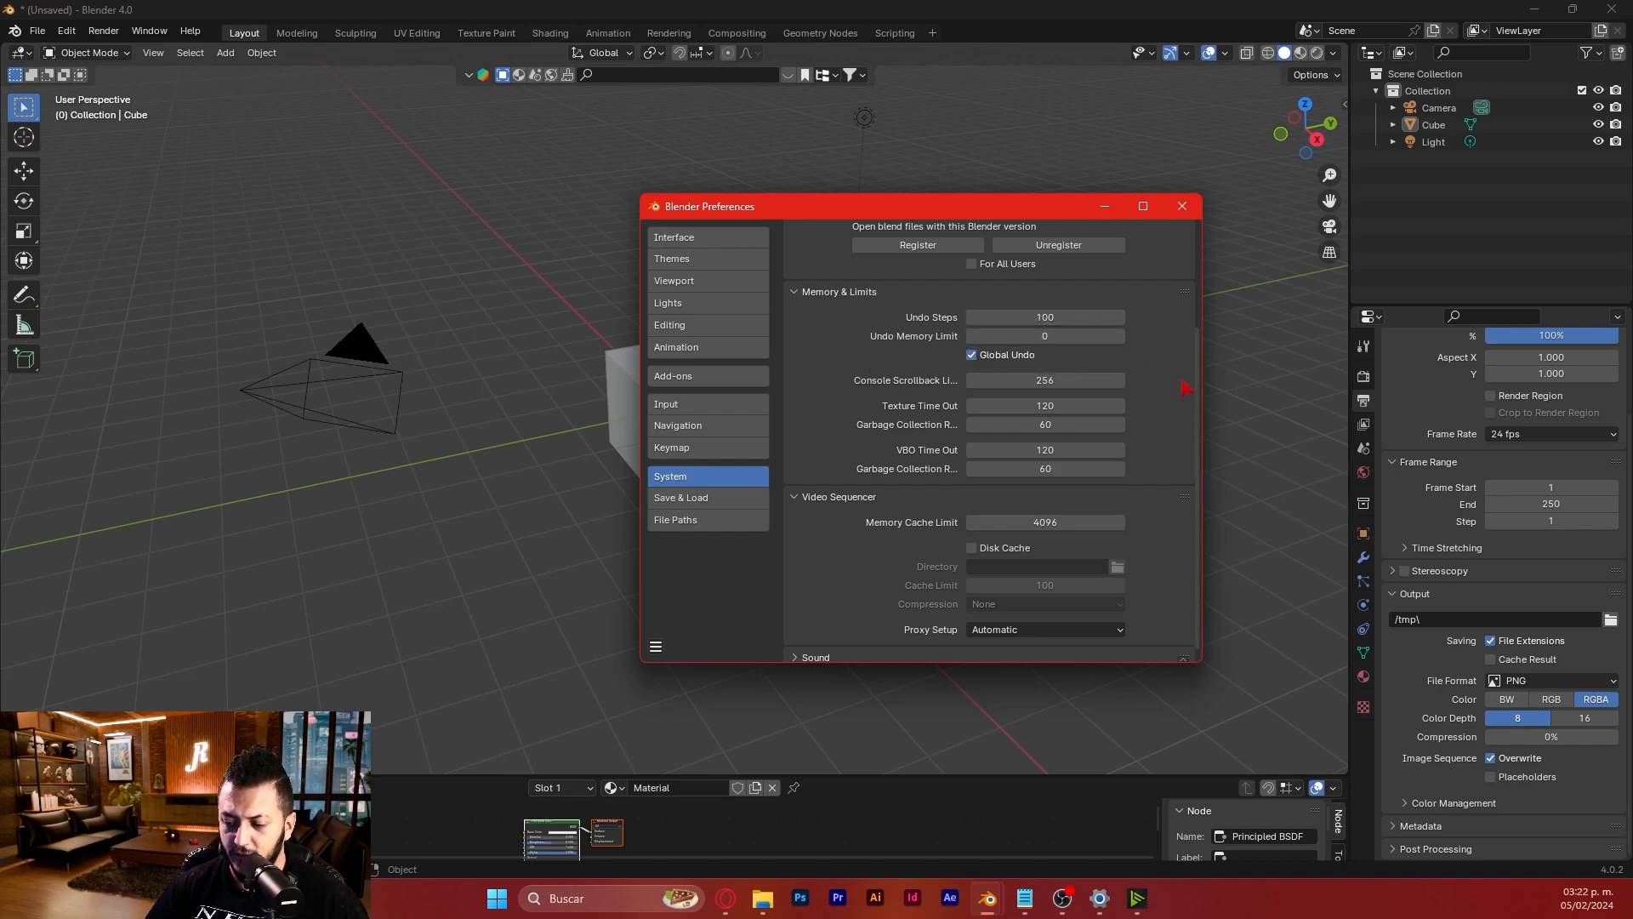
# - Switch the Cycles render devices to OptiX, then save the preferences and close them
pyautogui.scroll(2, 1172, 498)
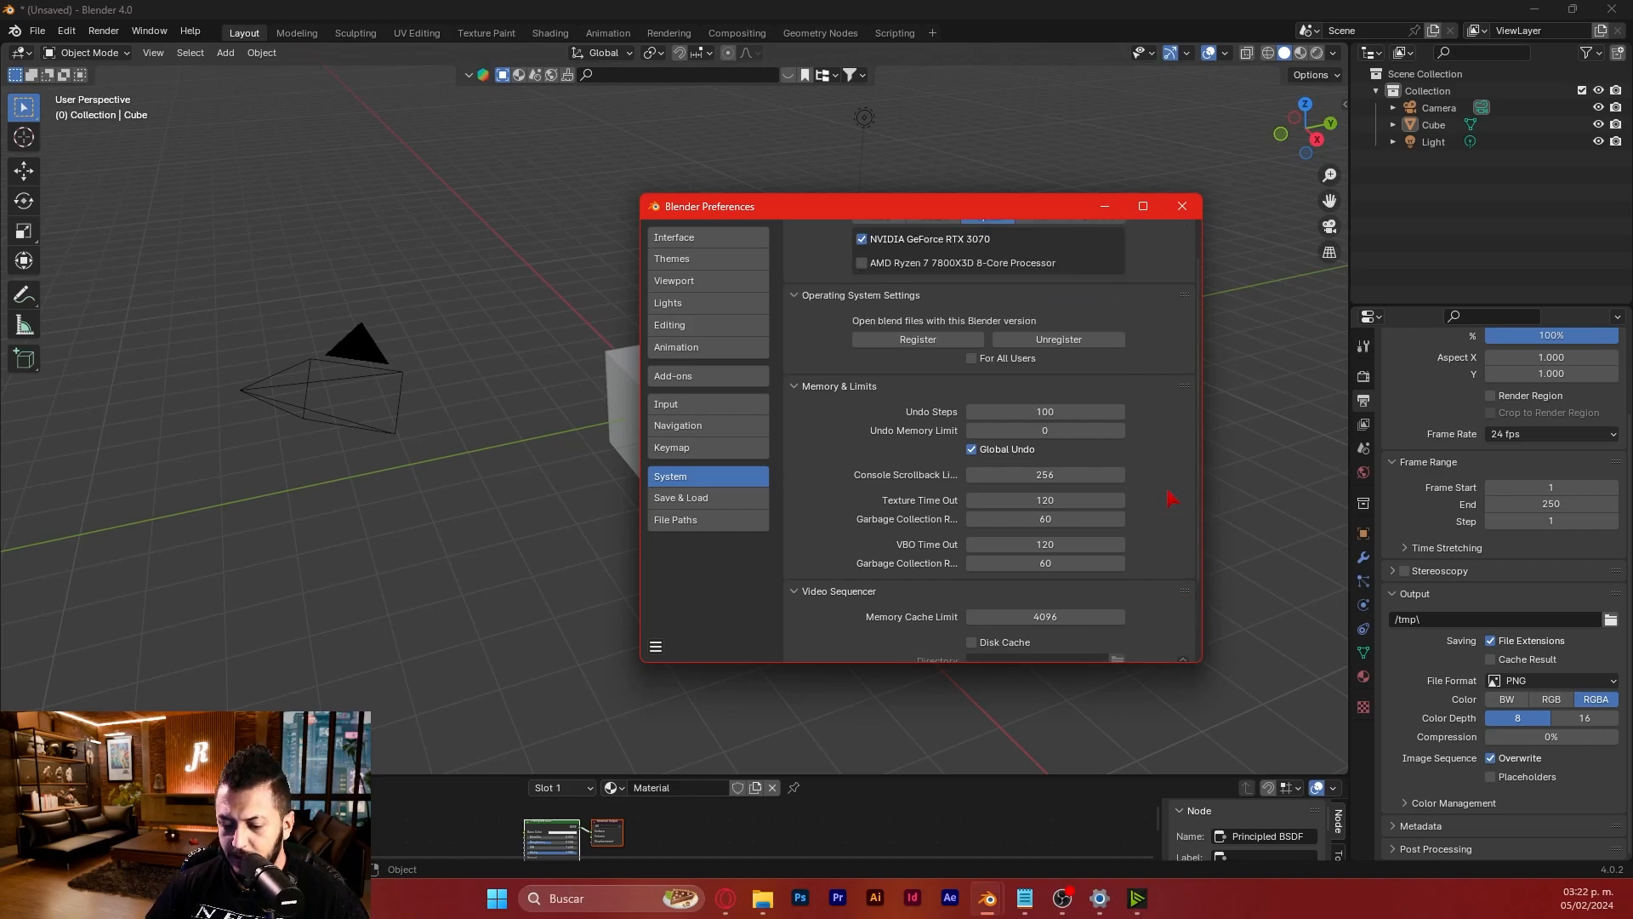
pyautogui.scroll(1, 1172, 498)
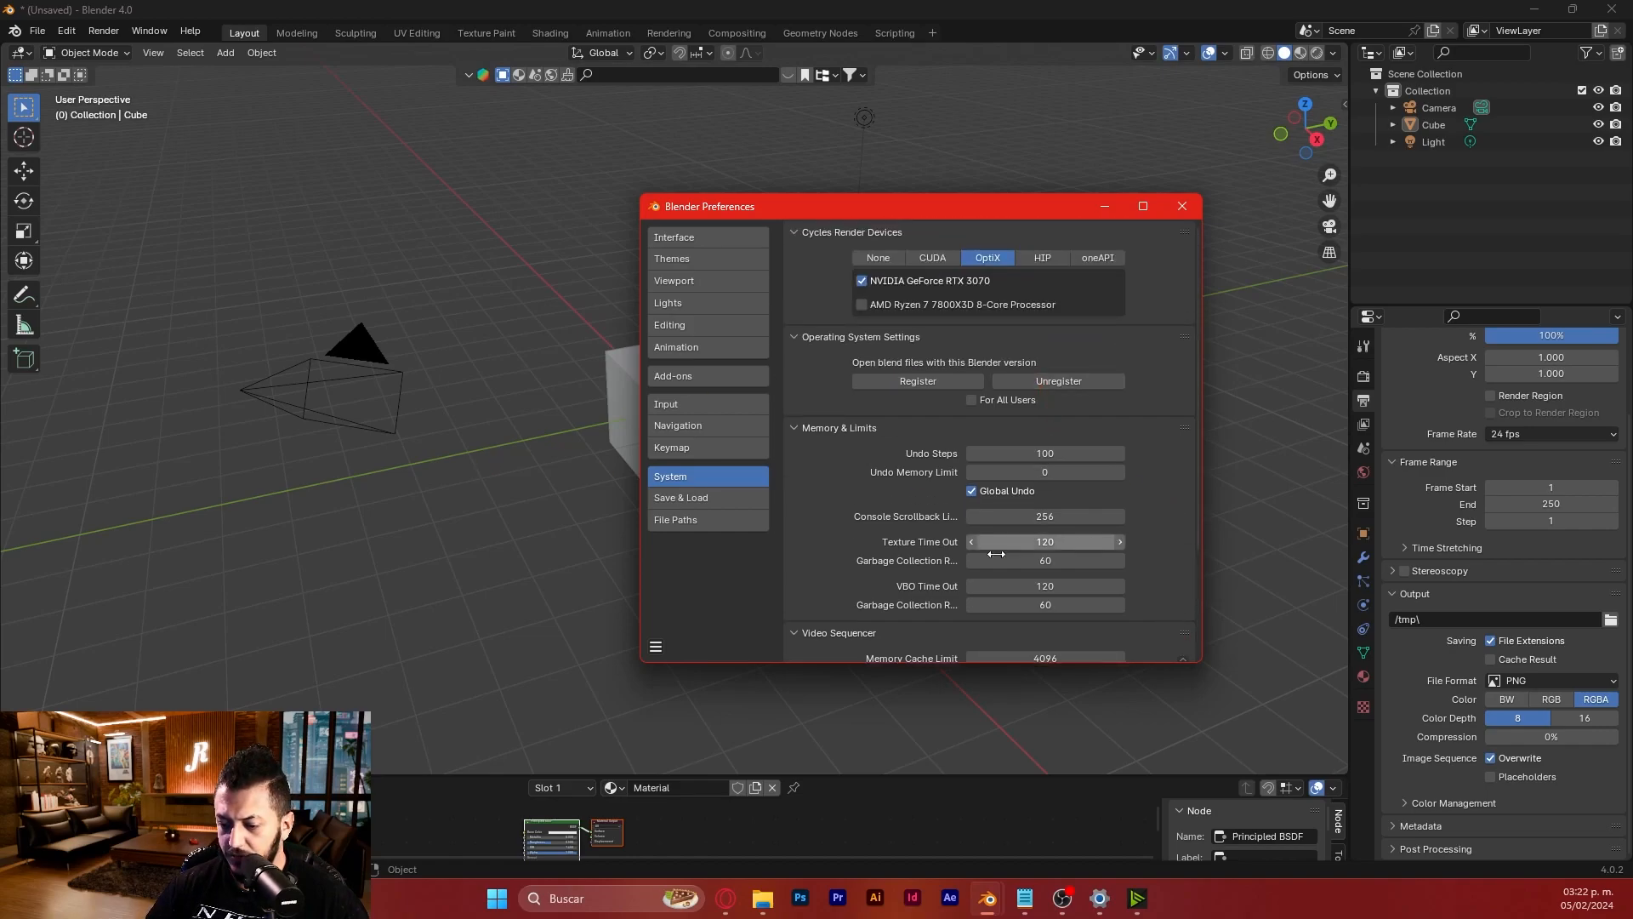
pyautogui.click(659, 648)
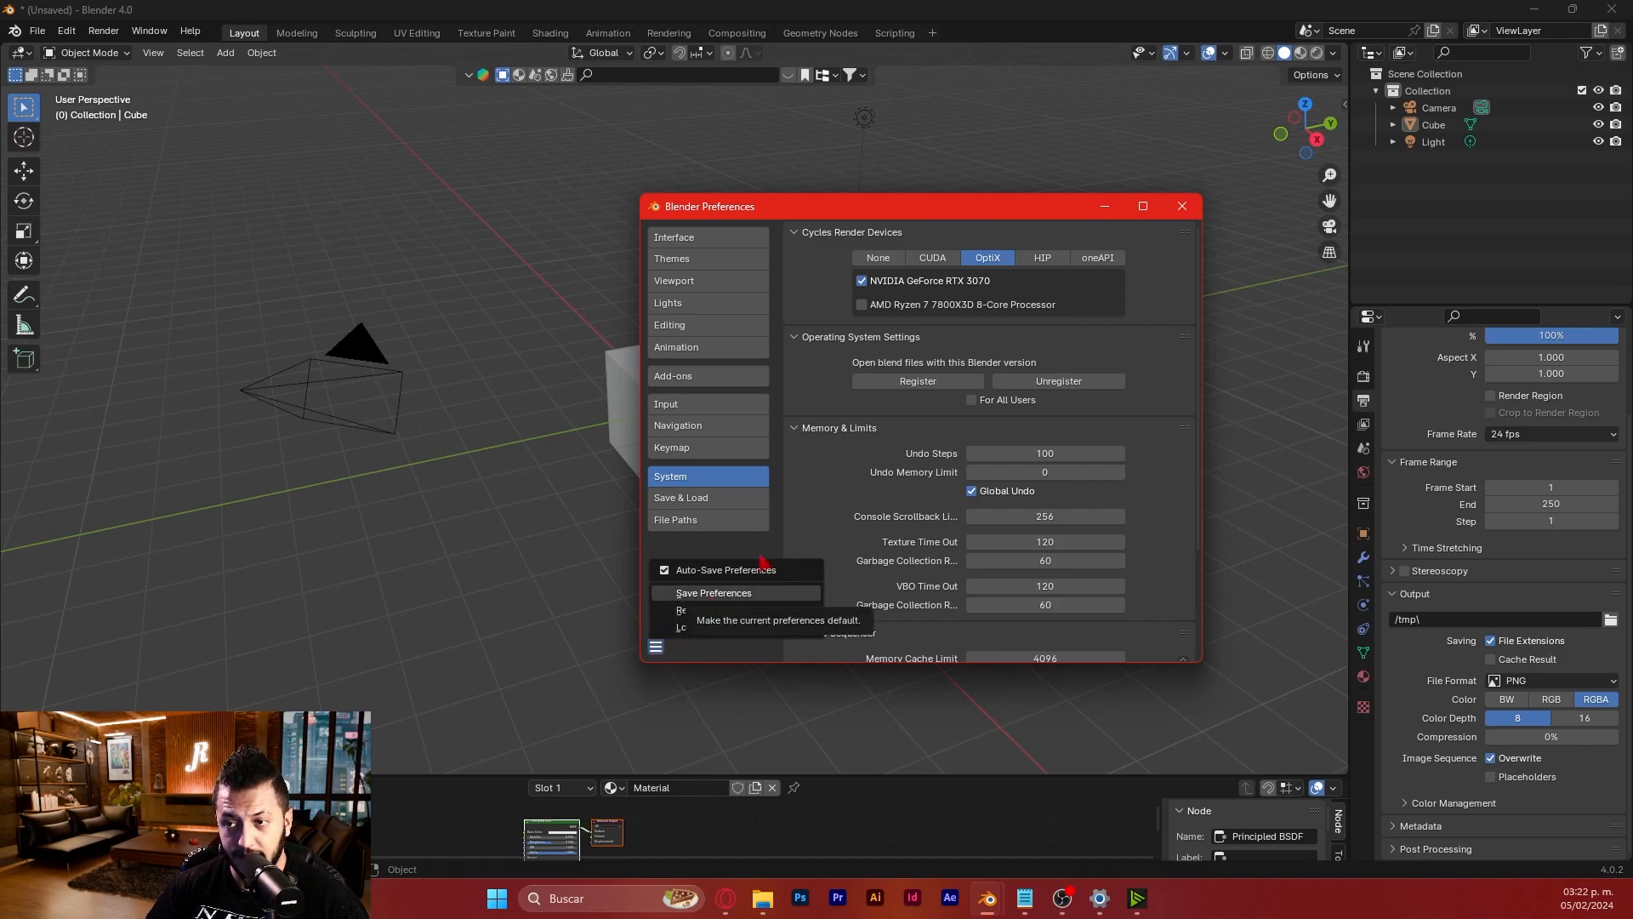
pyautogui.click(719, 593)
pyautogui.click(1182, 206)
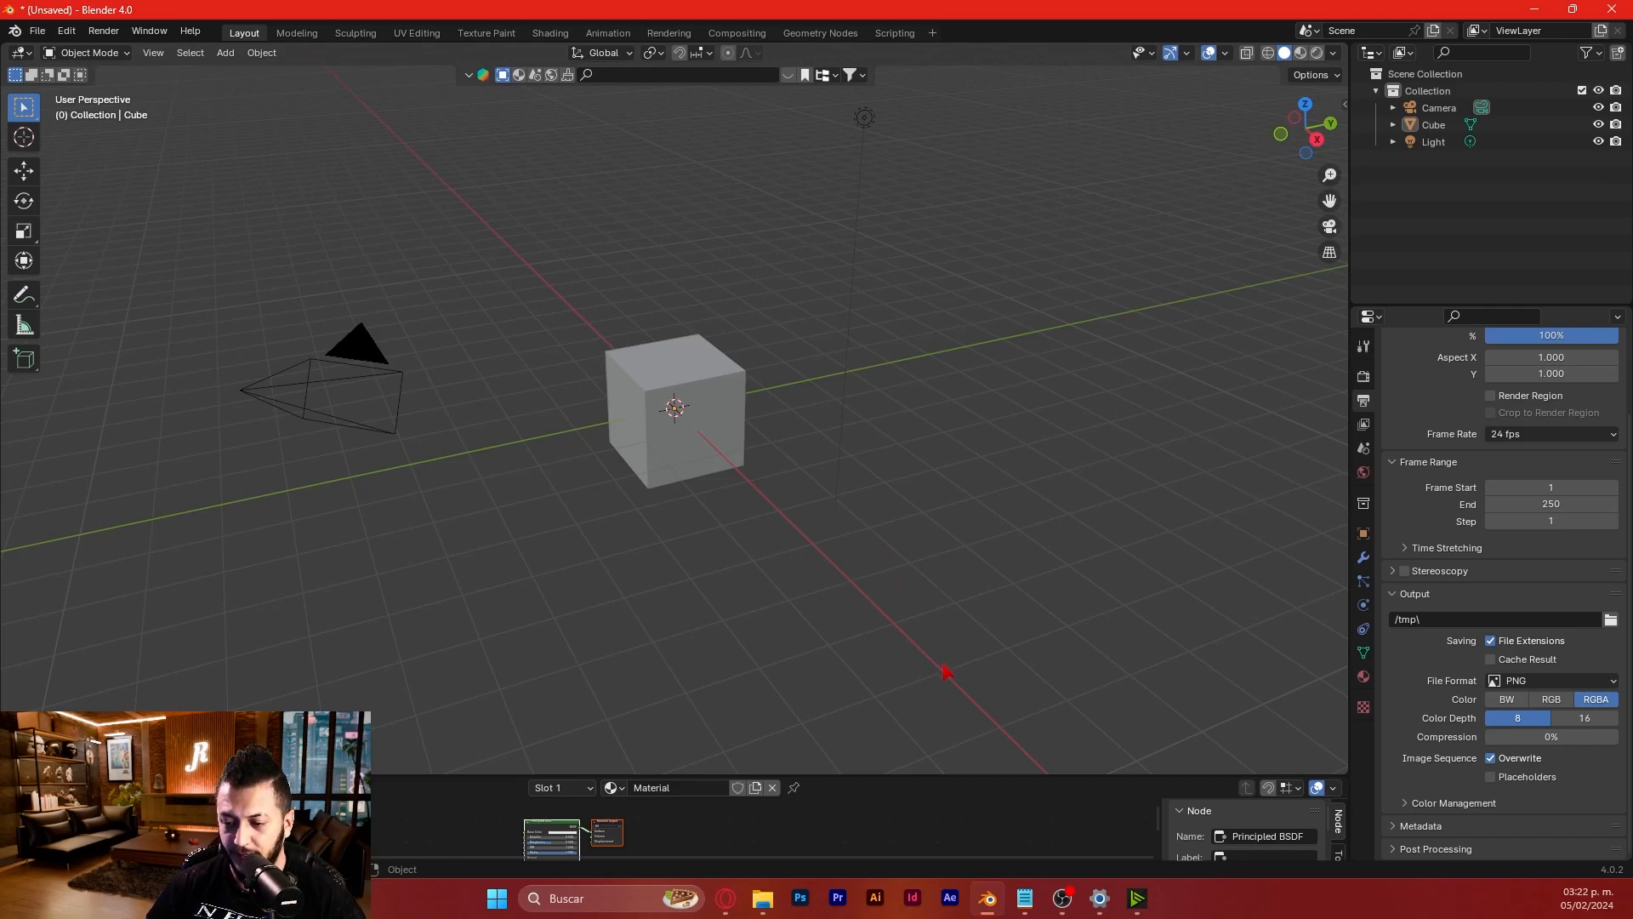
# - Select the cube and review the Orbit Around Selection, Auto Perspective and Auto Depth options in the navigation preferences
pyautogui.click(723, 390)
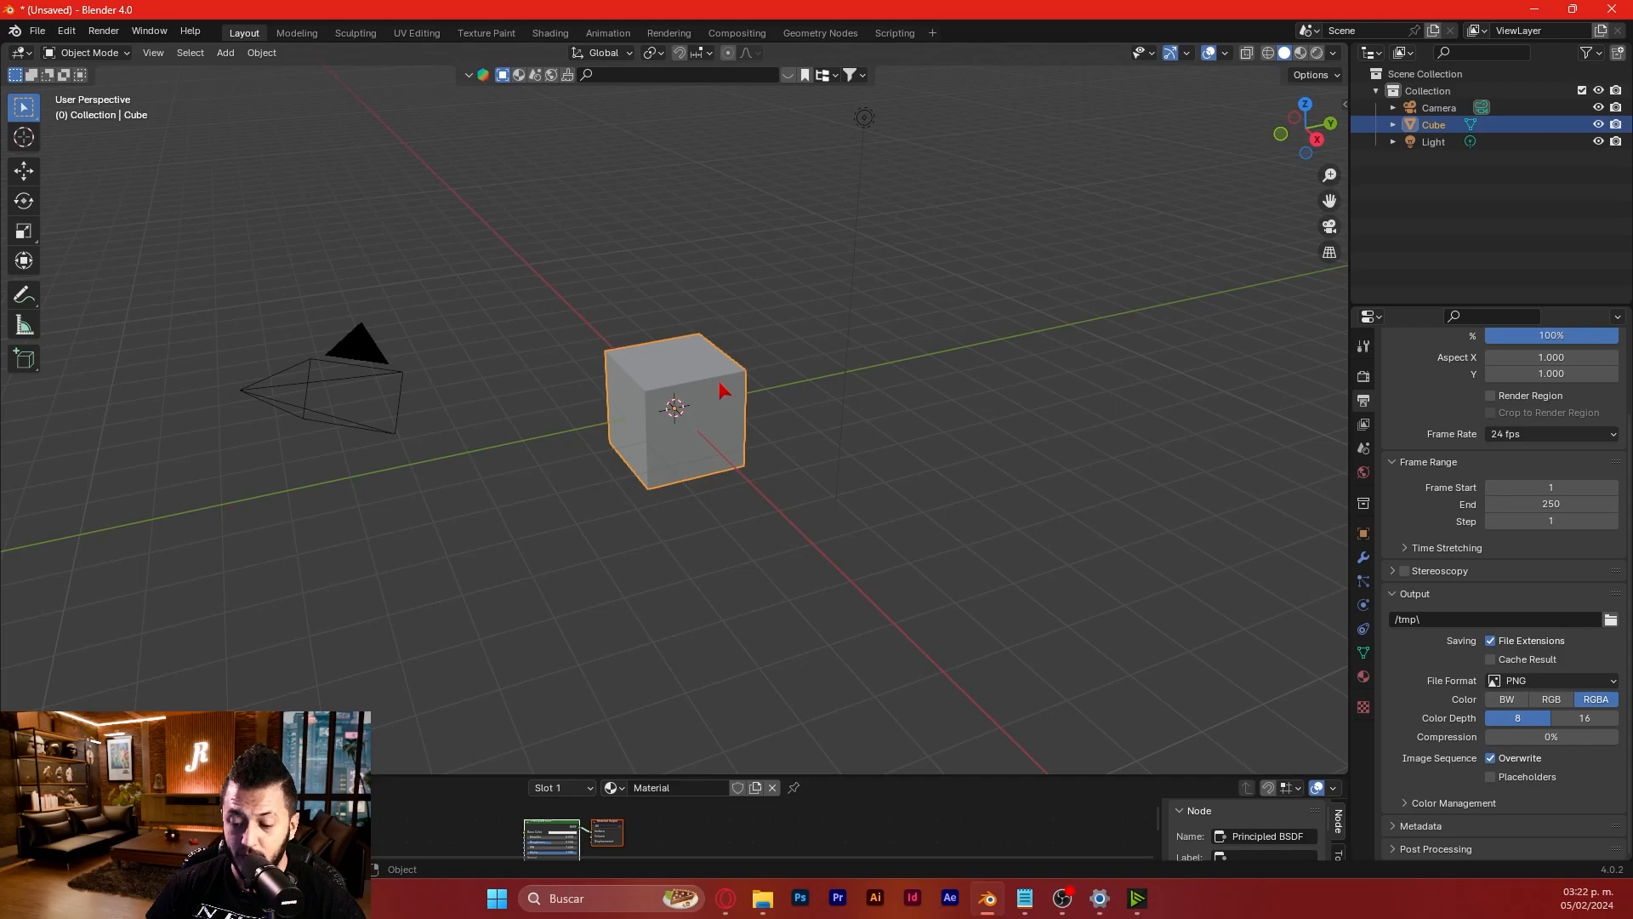
pyautogui.moveTo(719, 383)
pyautogui.mouseDown(button='middle')
pyautogui.moveTo(591, 379)
pyautogui.moveTo(766, 397)
pyautogui.moveTo(703, 350)
pyautogui.moveTo(718, 371)
pyautogui.moveTo(777, 379)
pyautogui.moveTo(733, 396)
pyautogui.mouseUp(button='middle')
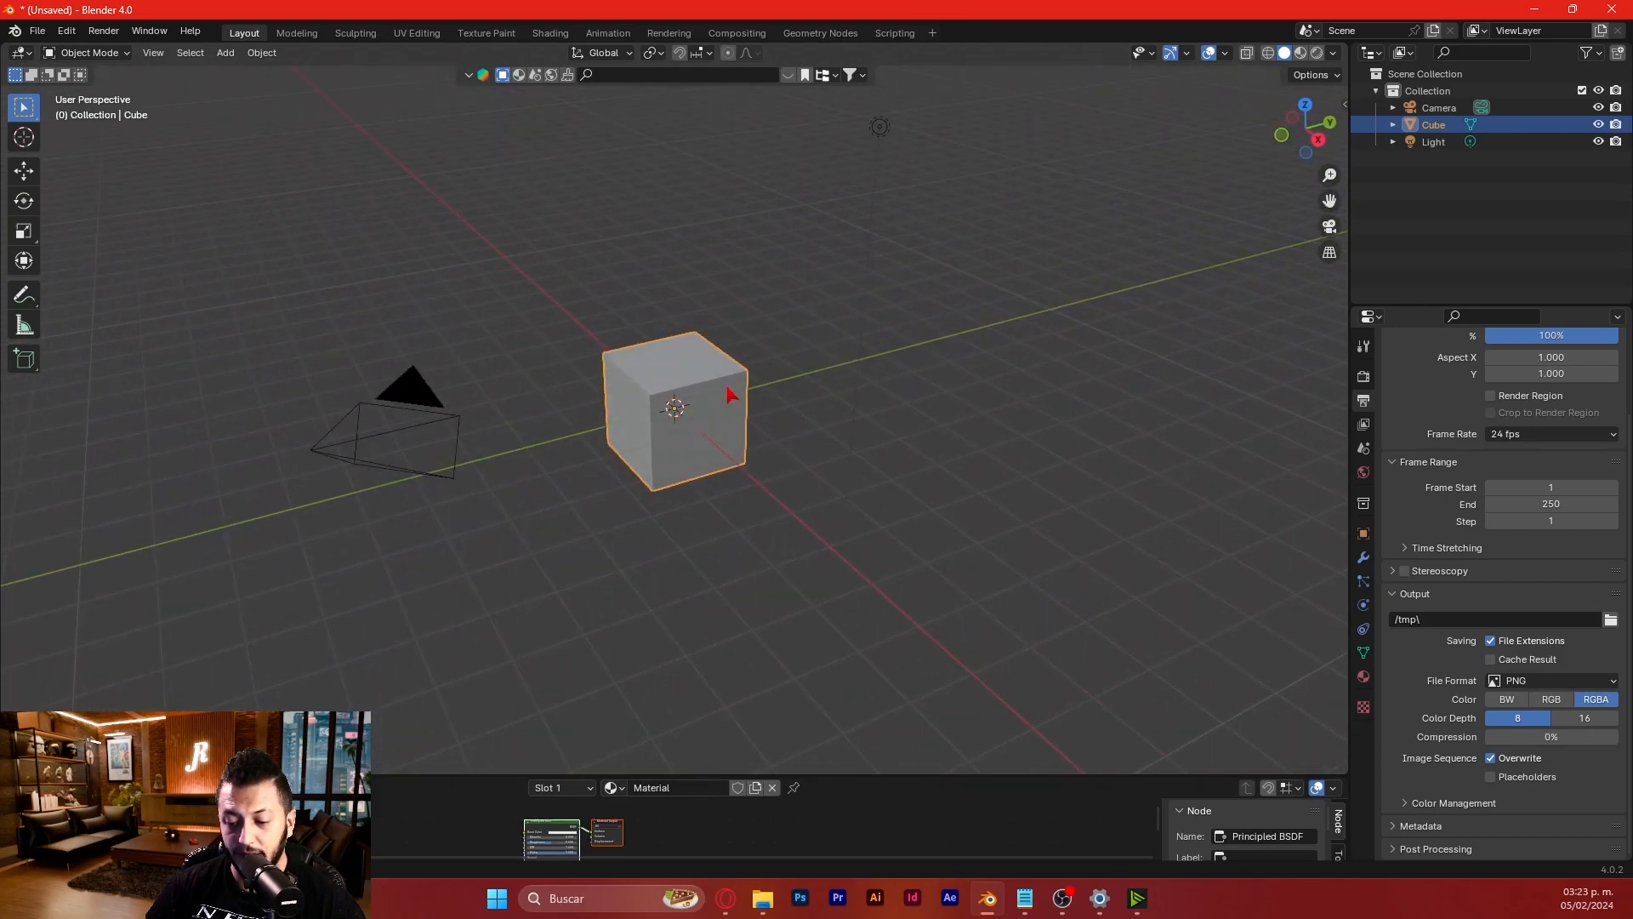
pyautogui.click(68, 31)
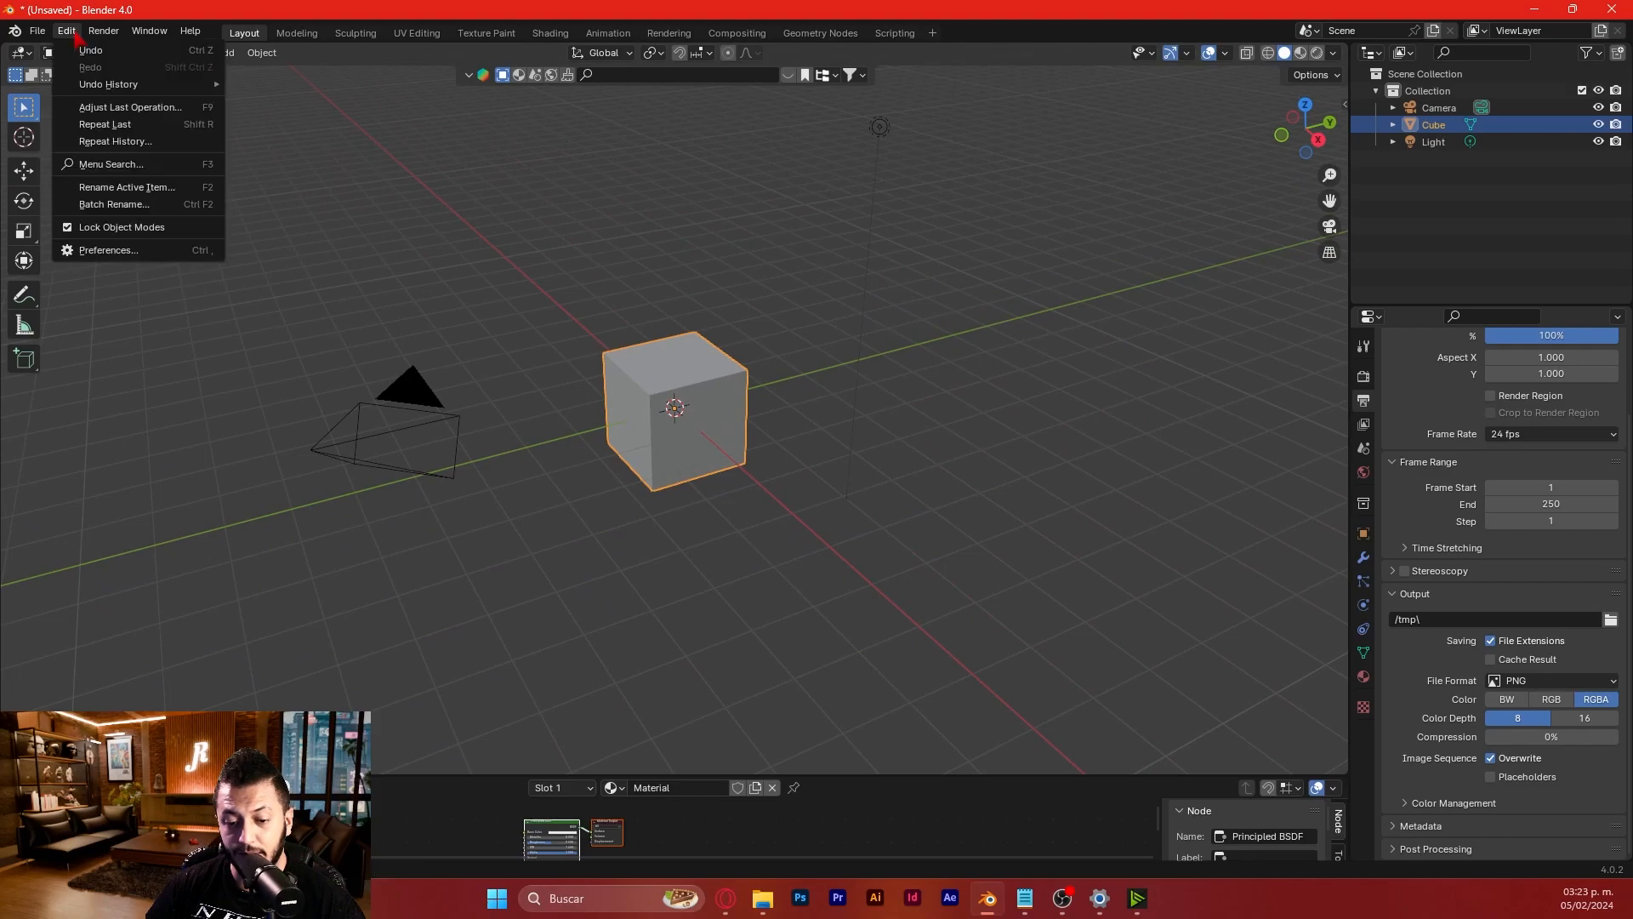
pyautogui.click(141, 248)
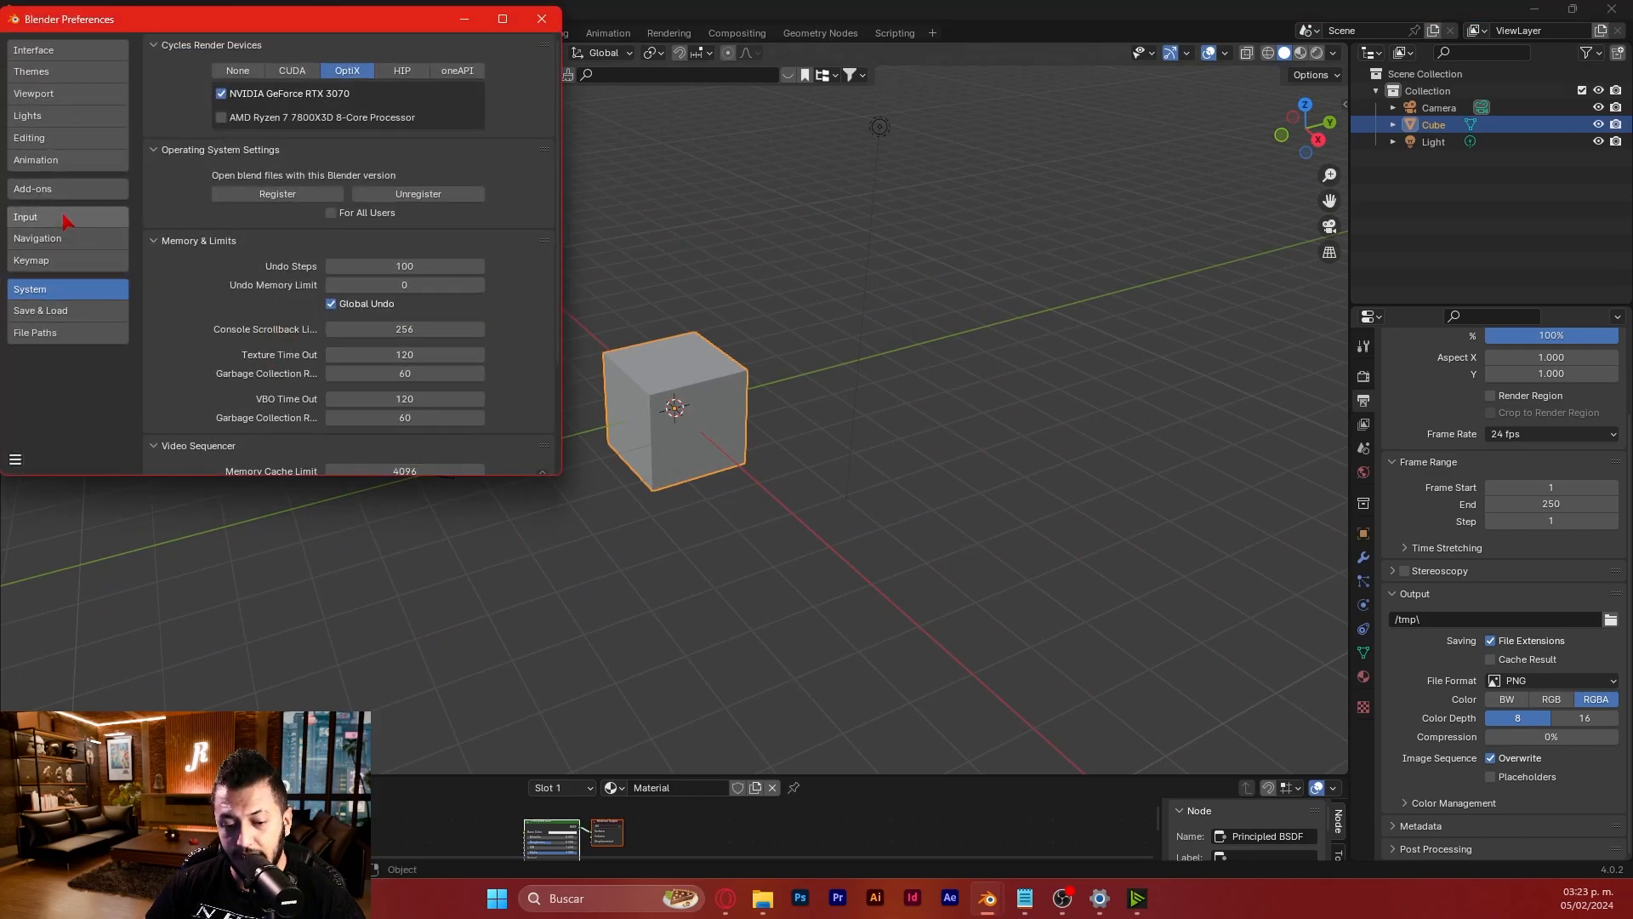
pyautogui.click(66, 240)
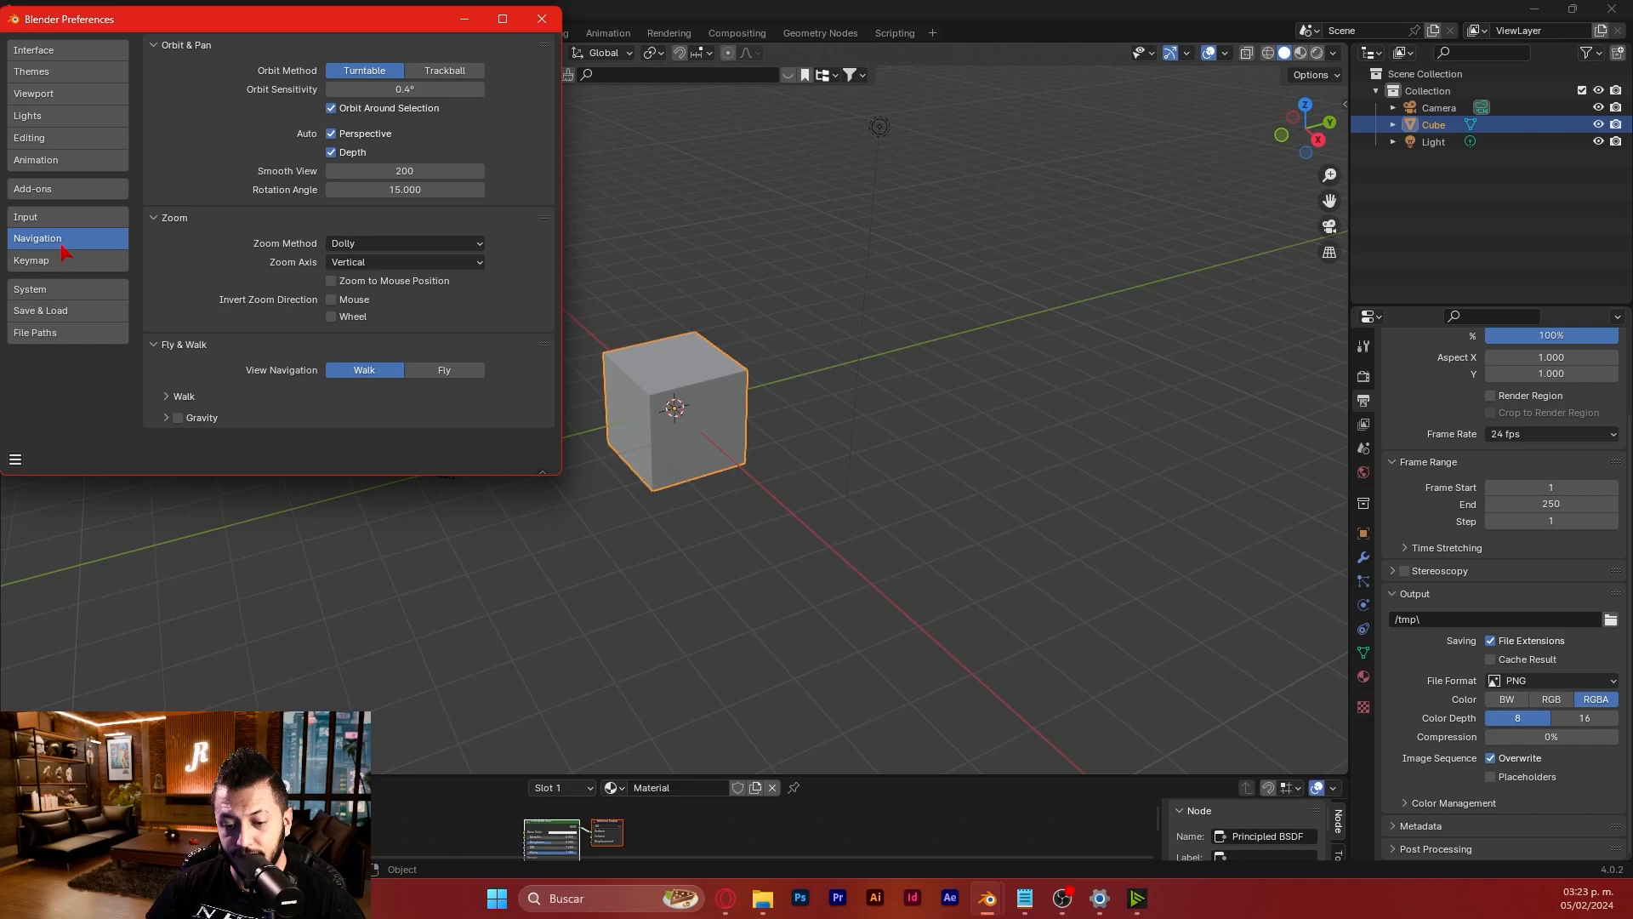
pyautogui.click(332, 152)
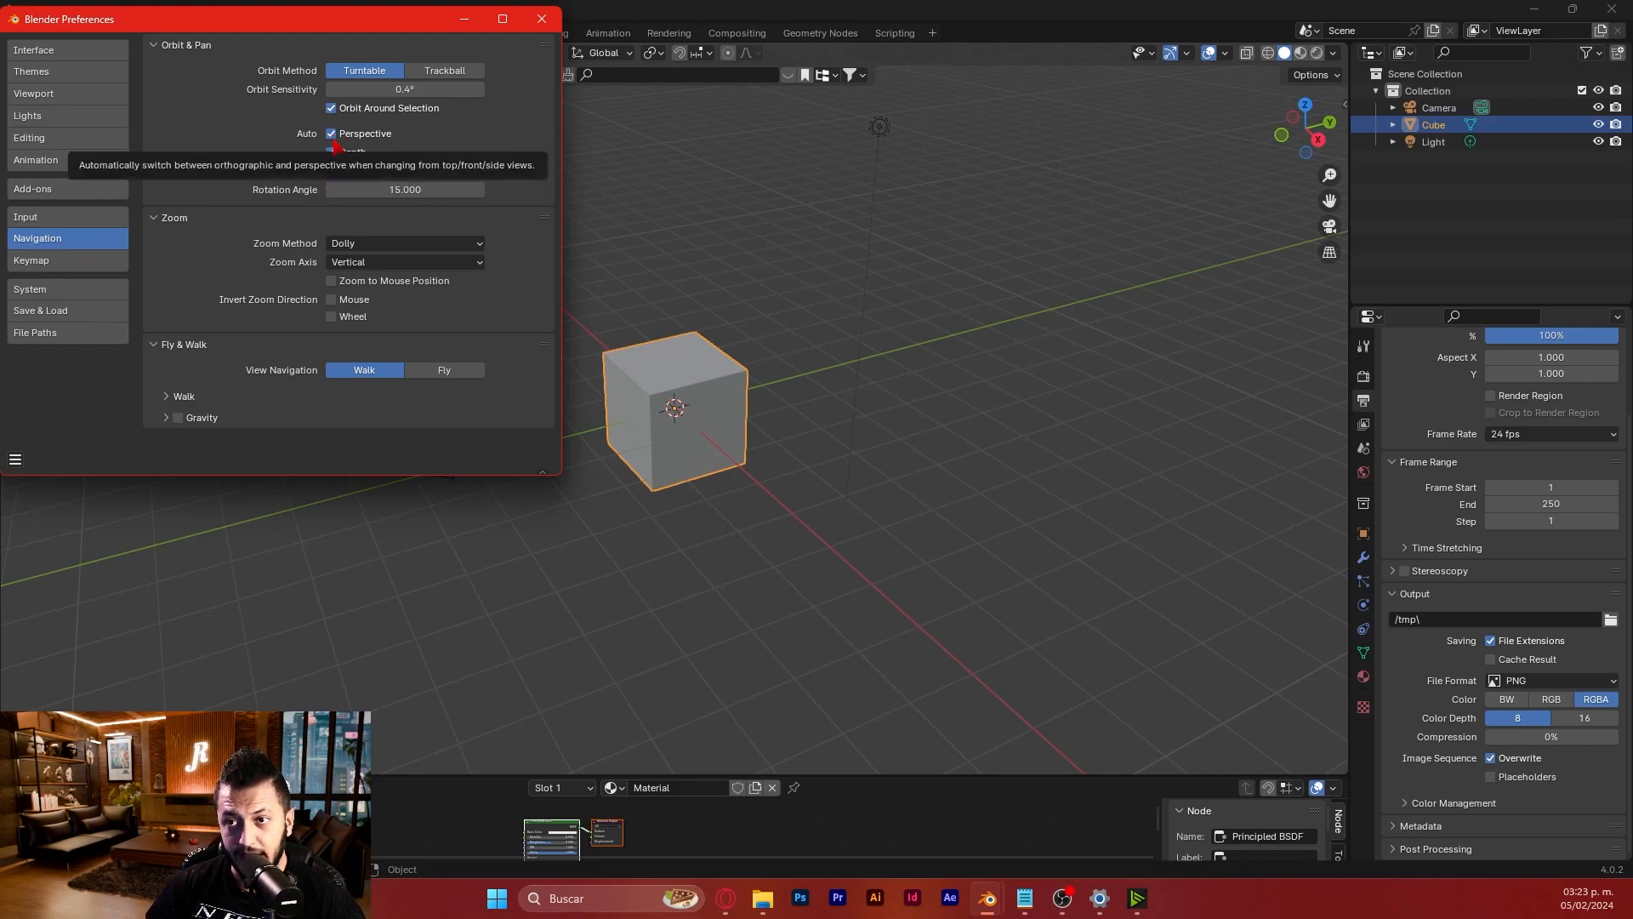
pyautogui.click(543, 20)
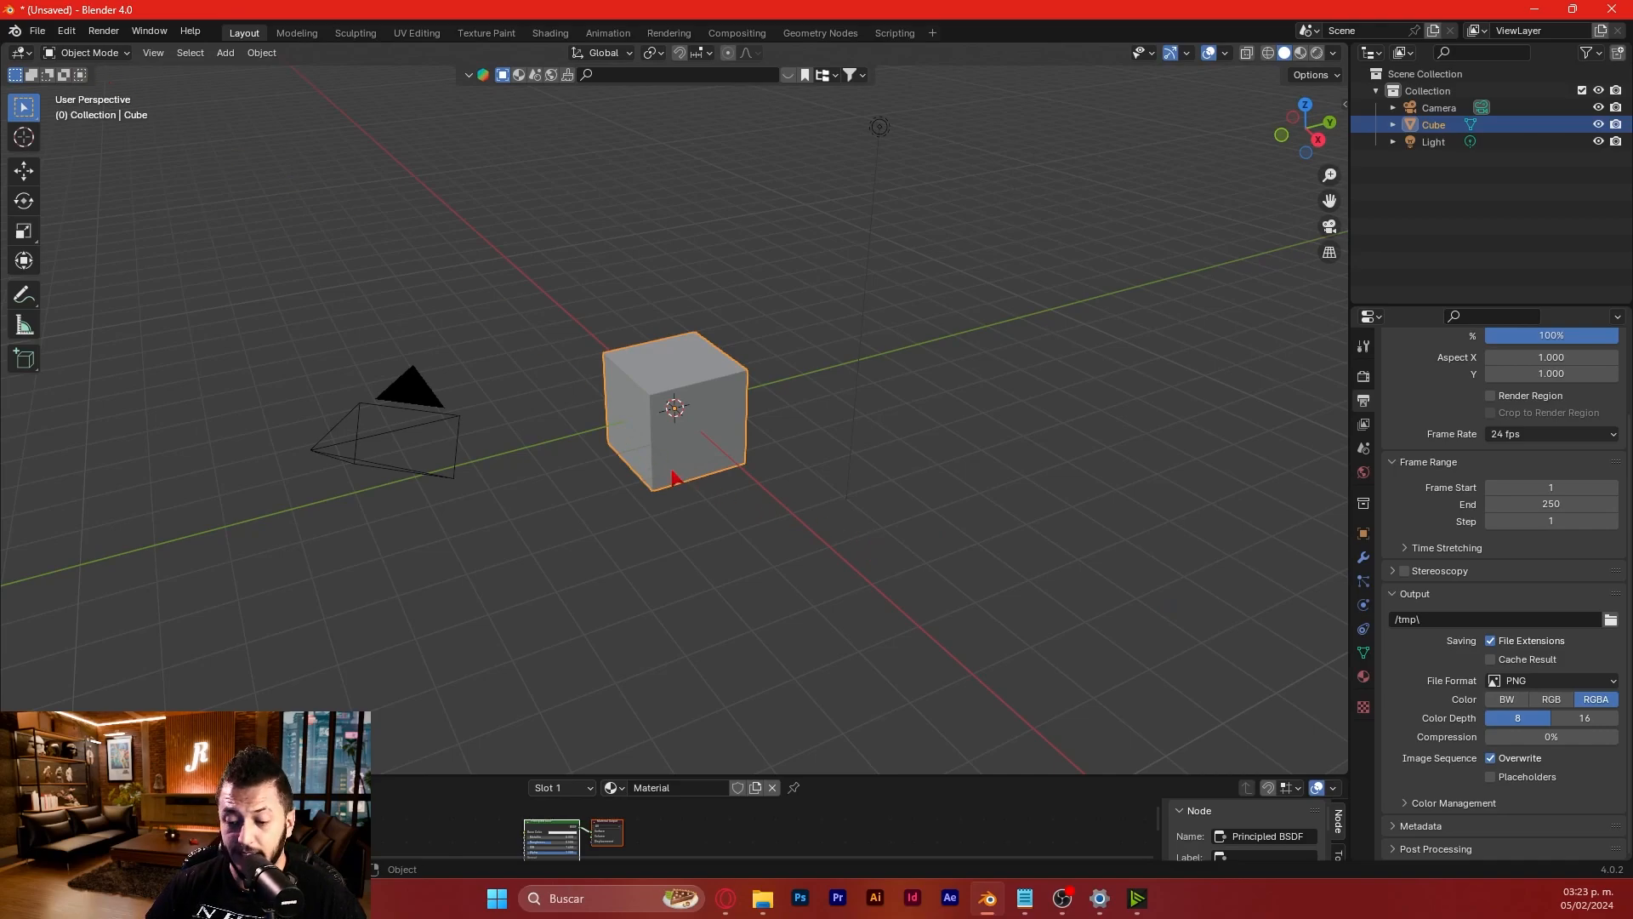
# - Zoom in close to the selected cube and back out several times in the viewport
pyautogui.scroll(10, 674, 478)
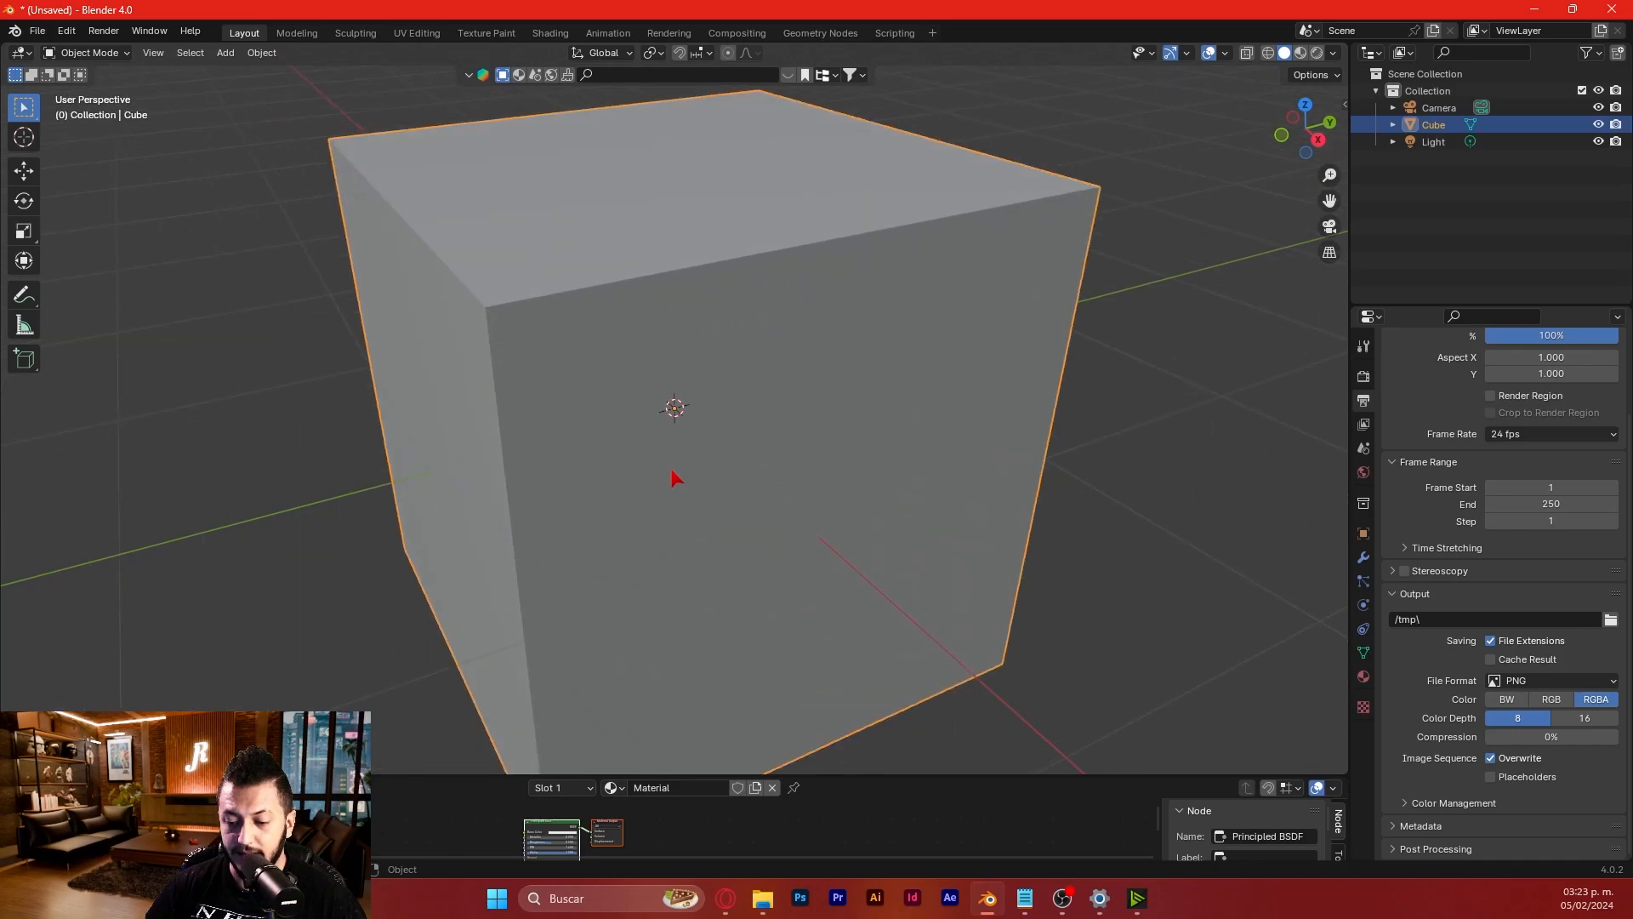
pyautogui.scroll(-8, 674, 478)
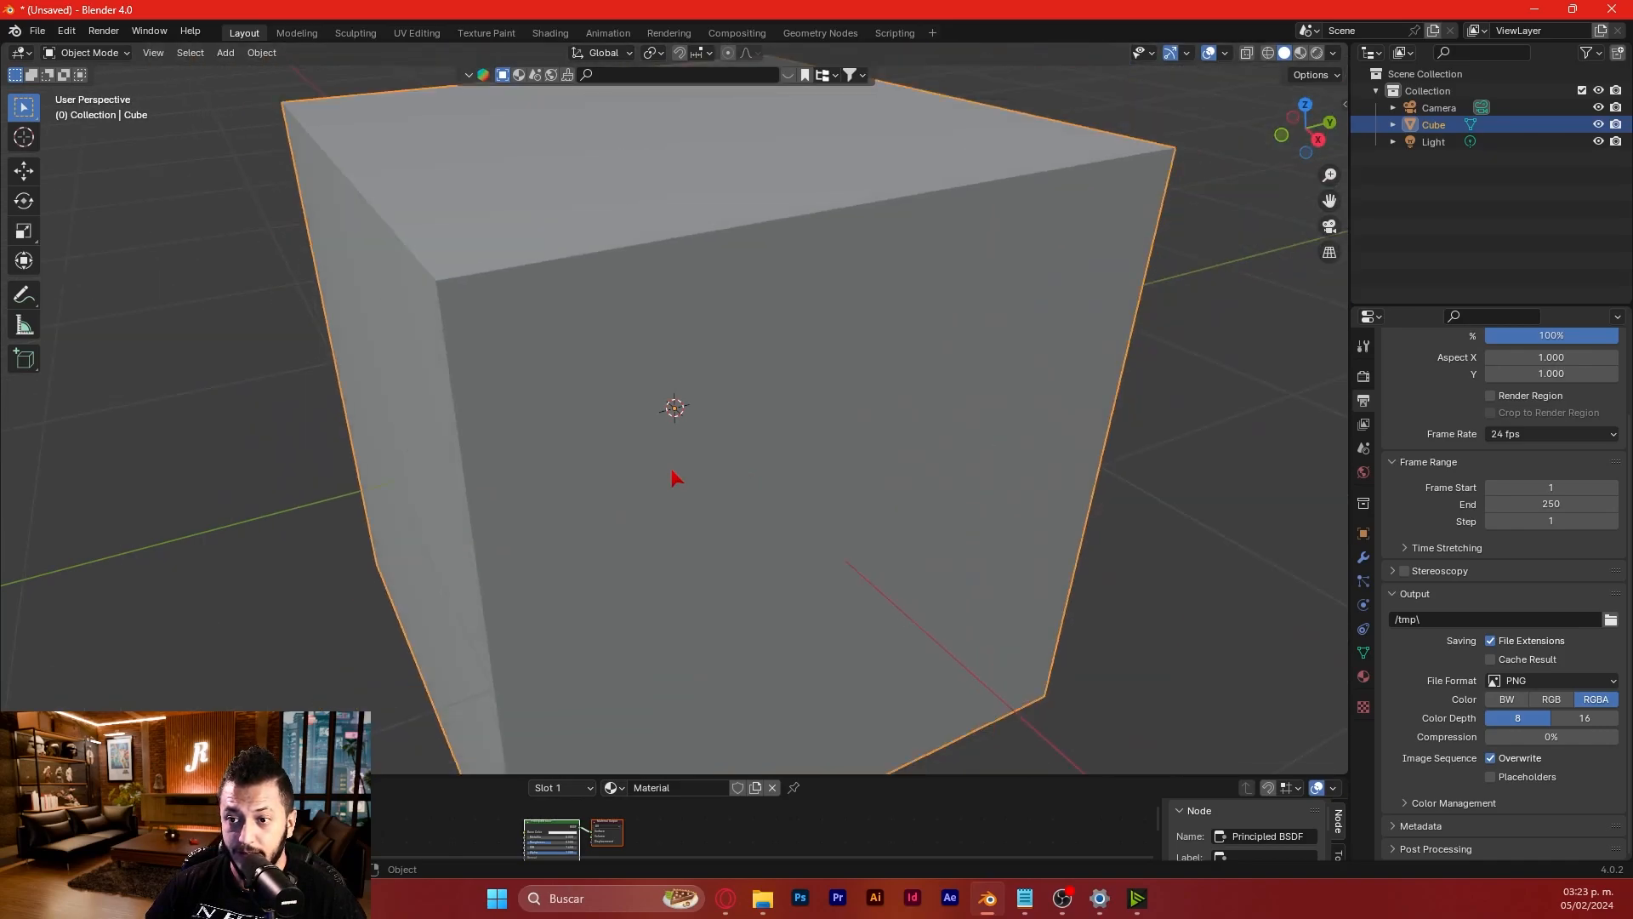
pyautogui.scroll(-8, 674, 478)
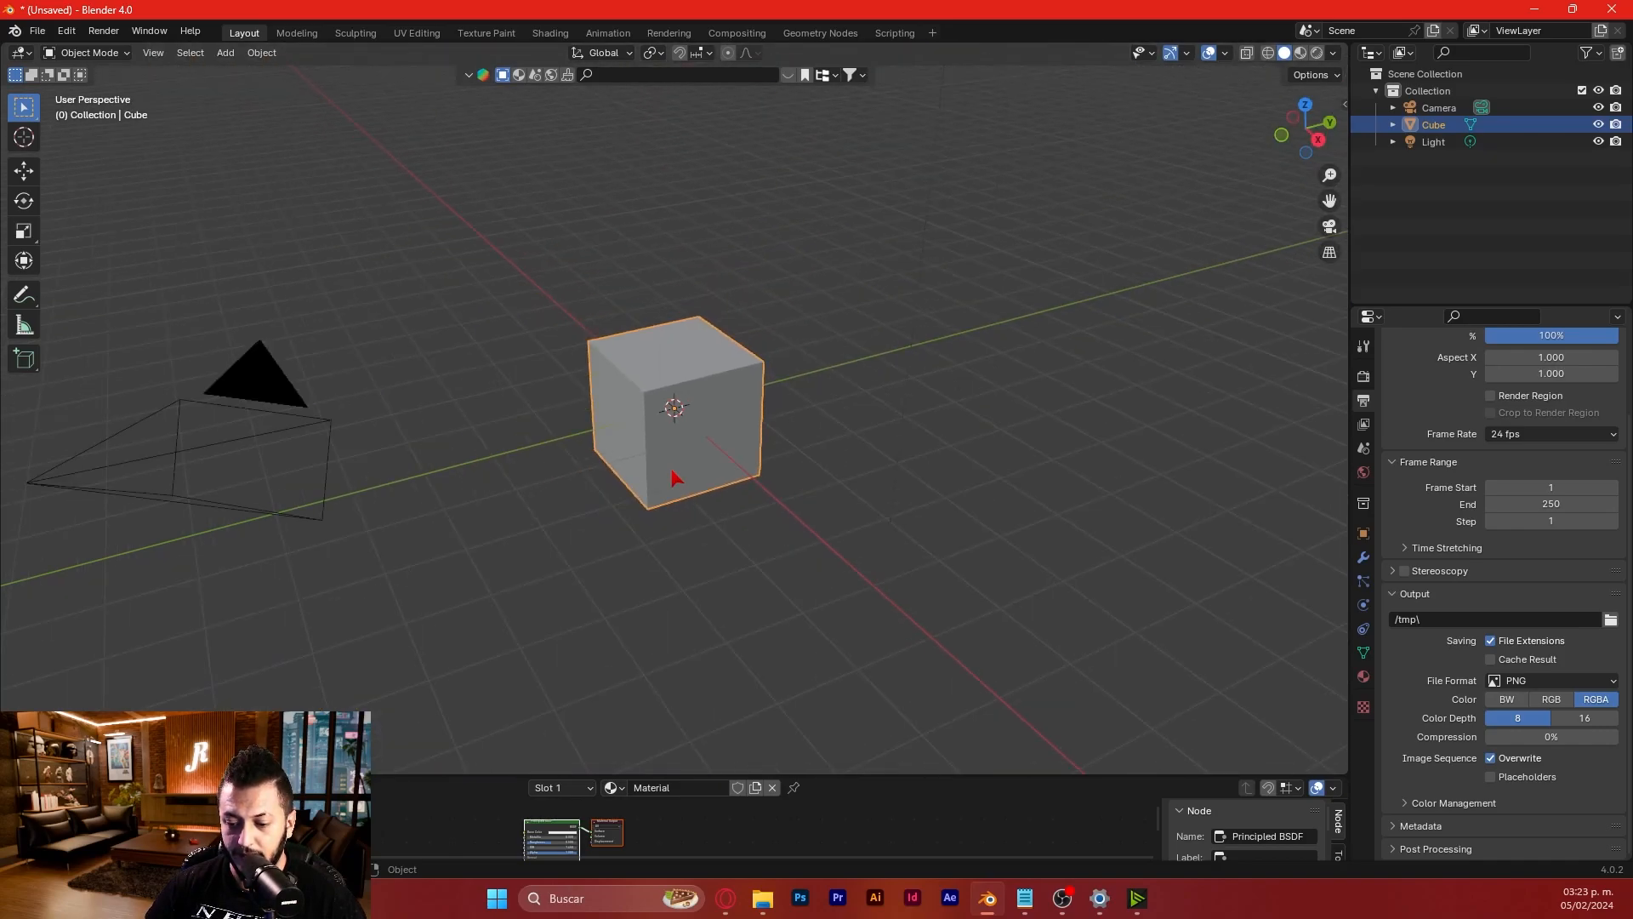
pyautogui.scroll(2, 674, 478)
pyautogui.scroll(-2, 674, 478)
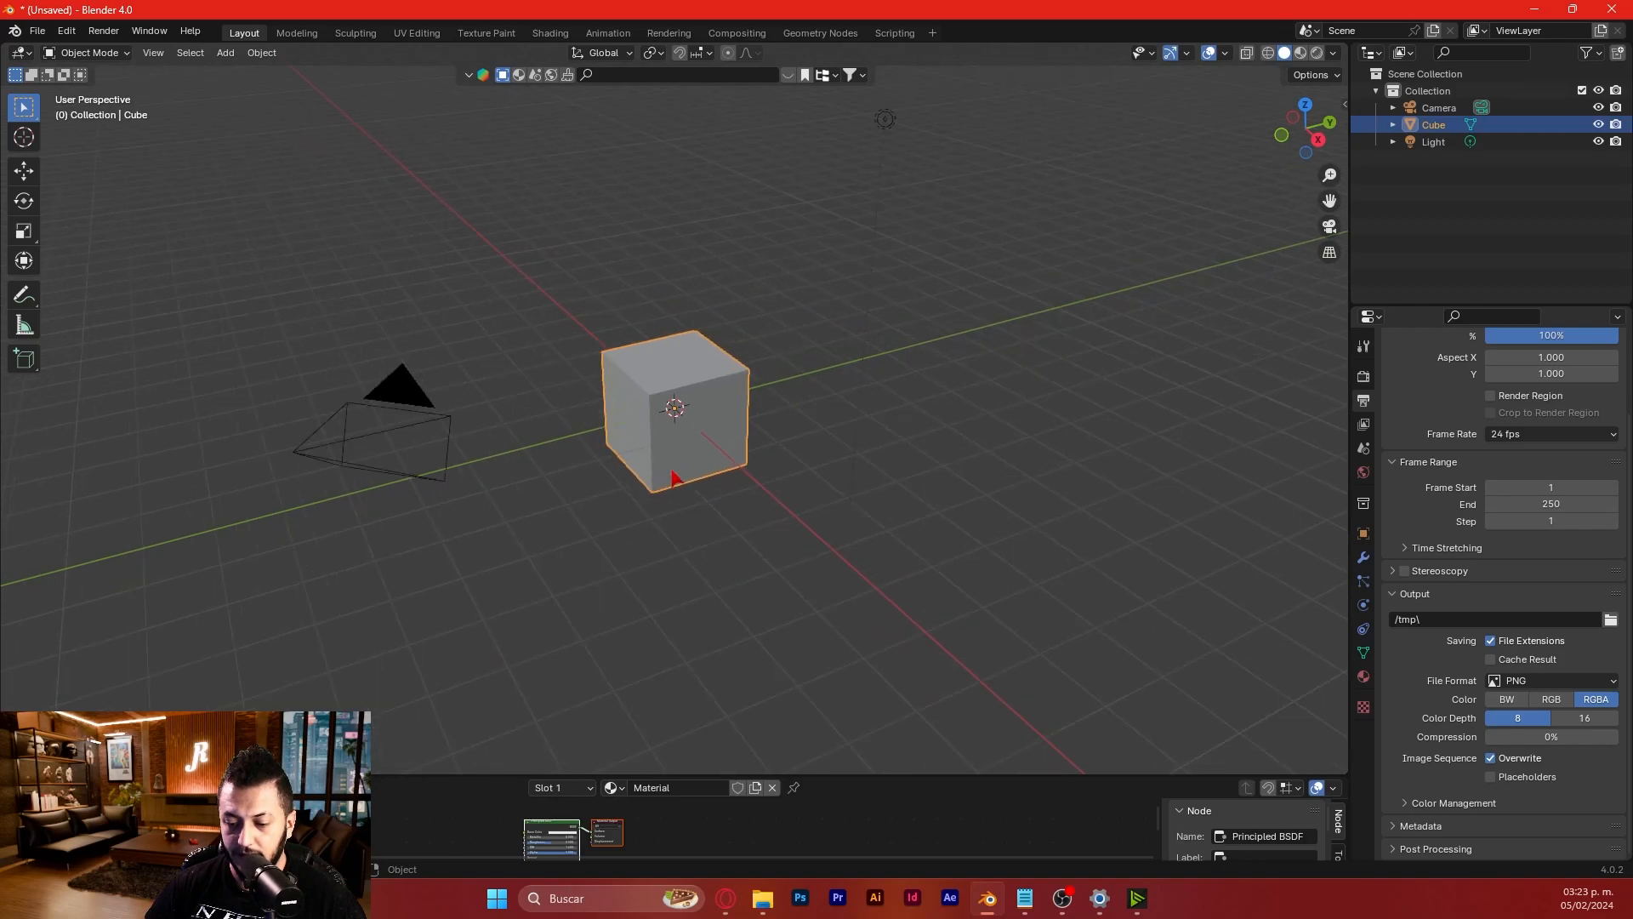
pyautogui.scroll(5, 674, 478)
pyautogui.scroll(-6, 674, 478)
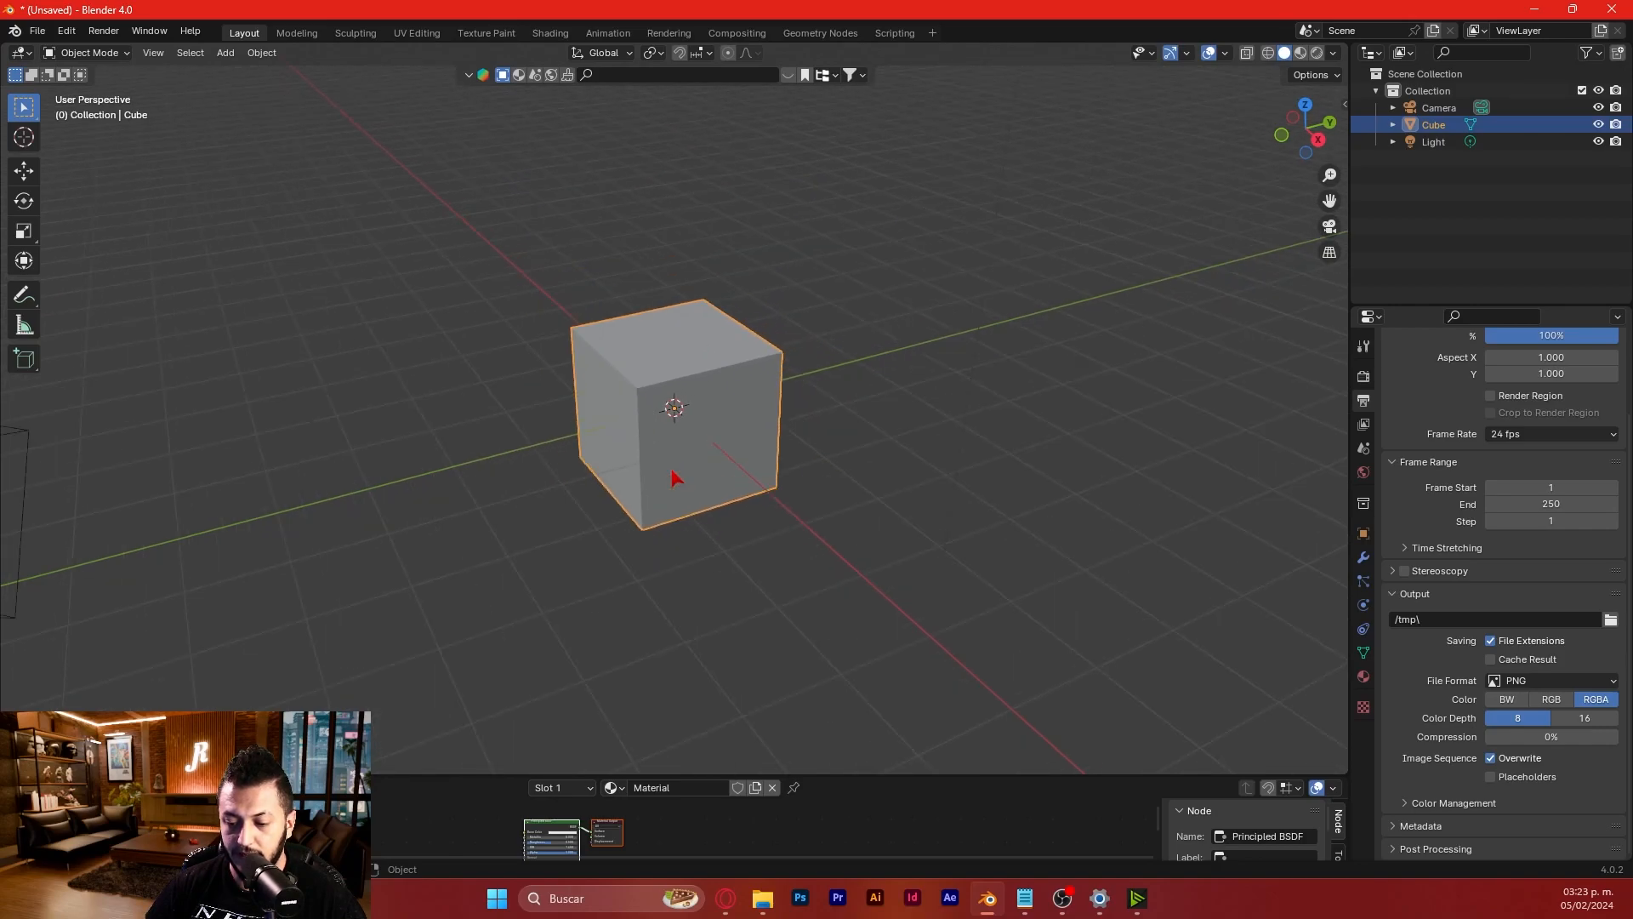
# - Orbit and pan the perspective view around the cube and try different zoom distances
pyautogui.moveTo(731, 466); pyautogui.dragTo(686, 434, button='middle')
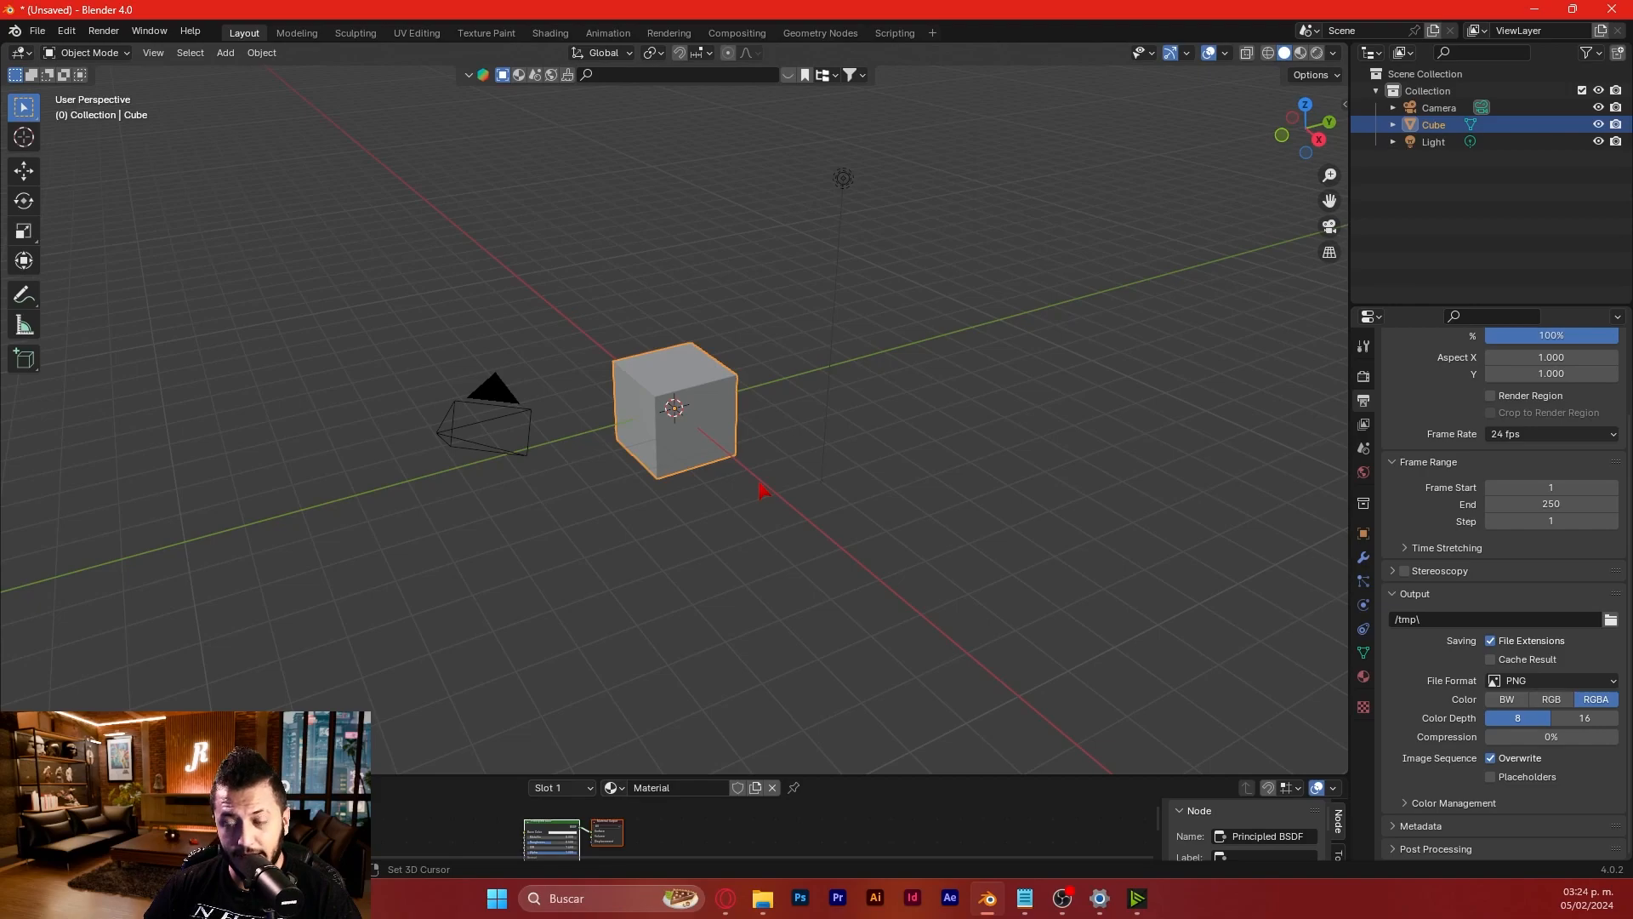
pyautogui.moveTo(750, 479)
pyautogui.keyDown('shift'); pyautogui.mouseDown(button='middle')
pyautogui.moveTo(660, 445)
pyautogui.moveTo(623, 598)
pyautogui.moveTo(913, 577)
pyautogui.moveTo(774, 374)
pyautogui.moveTo(672, 640)
pyautogui.moveTo(931, 491)
pyautogui.moveTo(763, 500)
pyautogui.moveTo(765, 587)
pyautogui.moveTo(748, 536)
pyautogui.moveTo(691, 505)
pyautogui.moveTo(689, 445)
pyautogui.moveTo(787, 372)
pyautogui.moveTo(809, 473)
pyautogui.moveTo(718, 473)
pyautogui.moveTo(656, 521)
pyautogui.moveTo(633, 464)
pyautogui.moveTo(780, 485)
pyautogui.mouseUp(button='middle'); pyautogui.keyUp('shift')
pyautogui.scroll(-2, 633, 463)
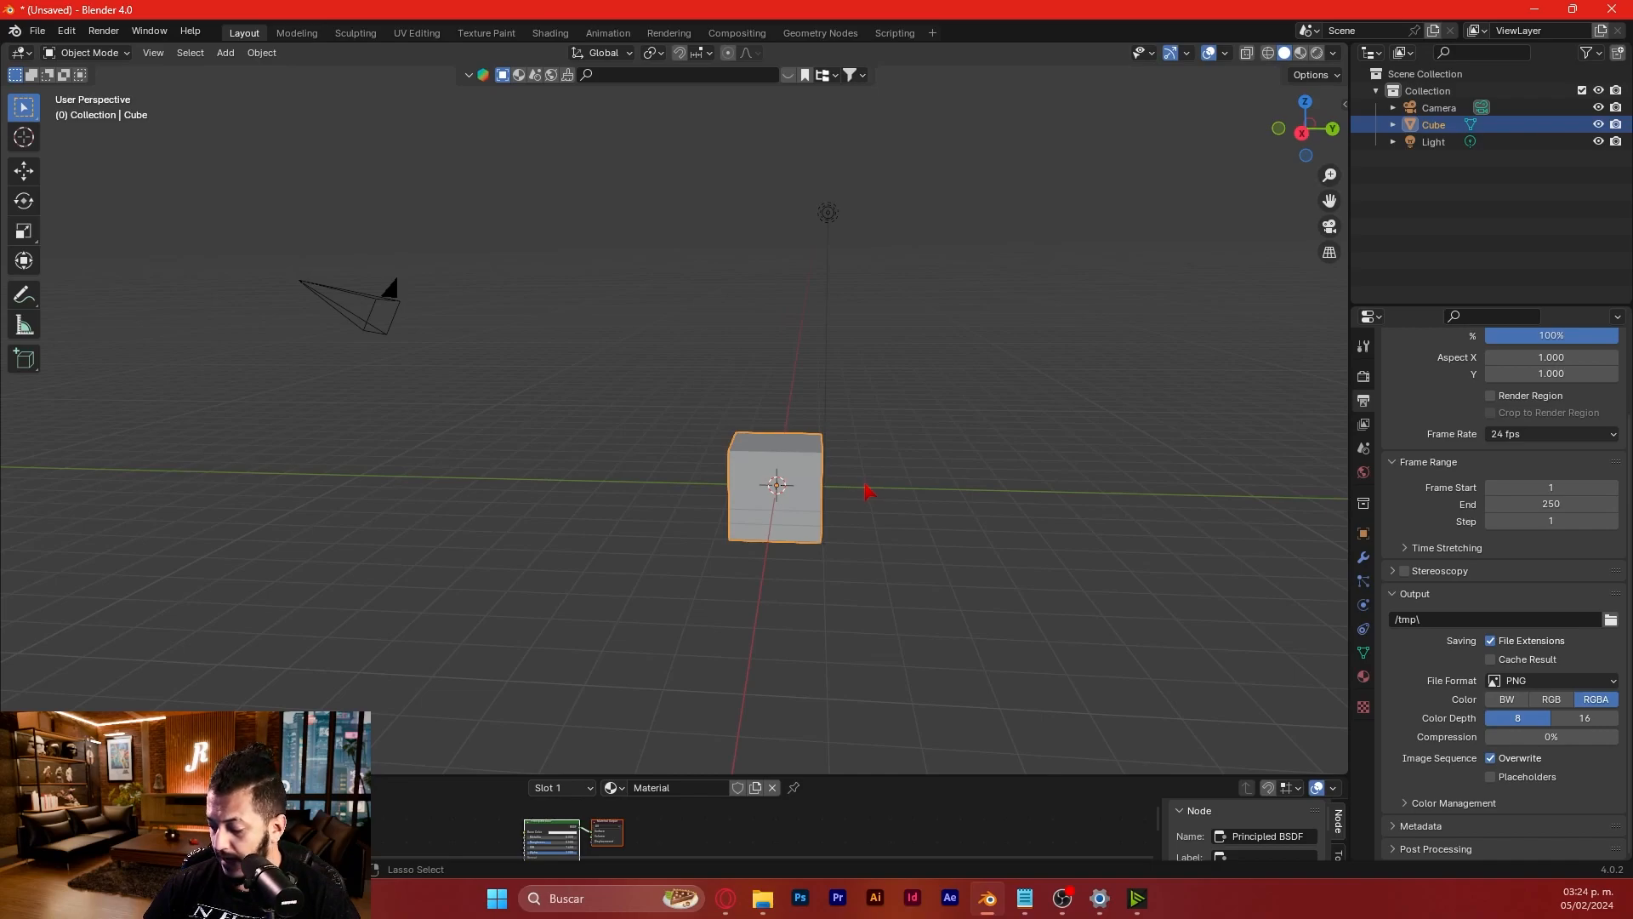
pyautogui.scroll(1, 836, 465)
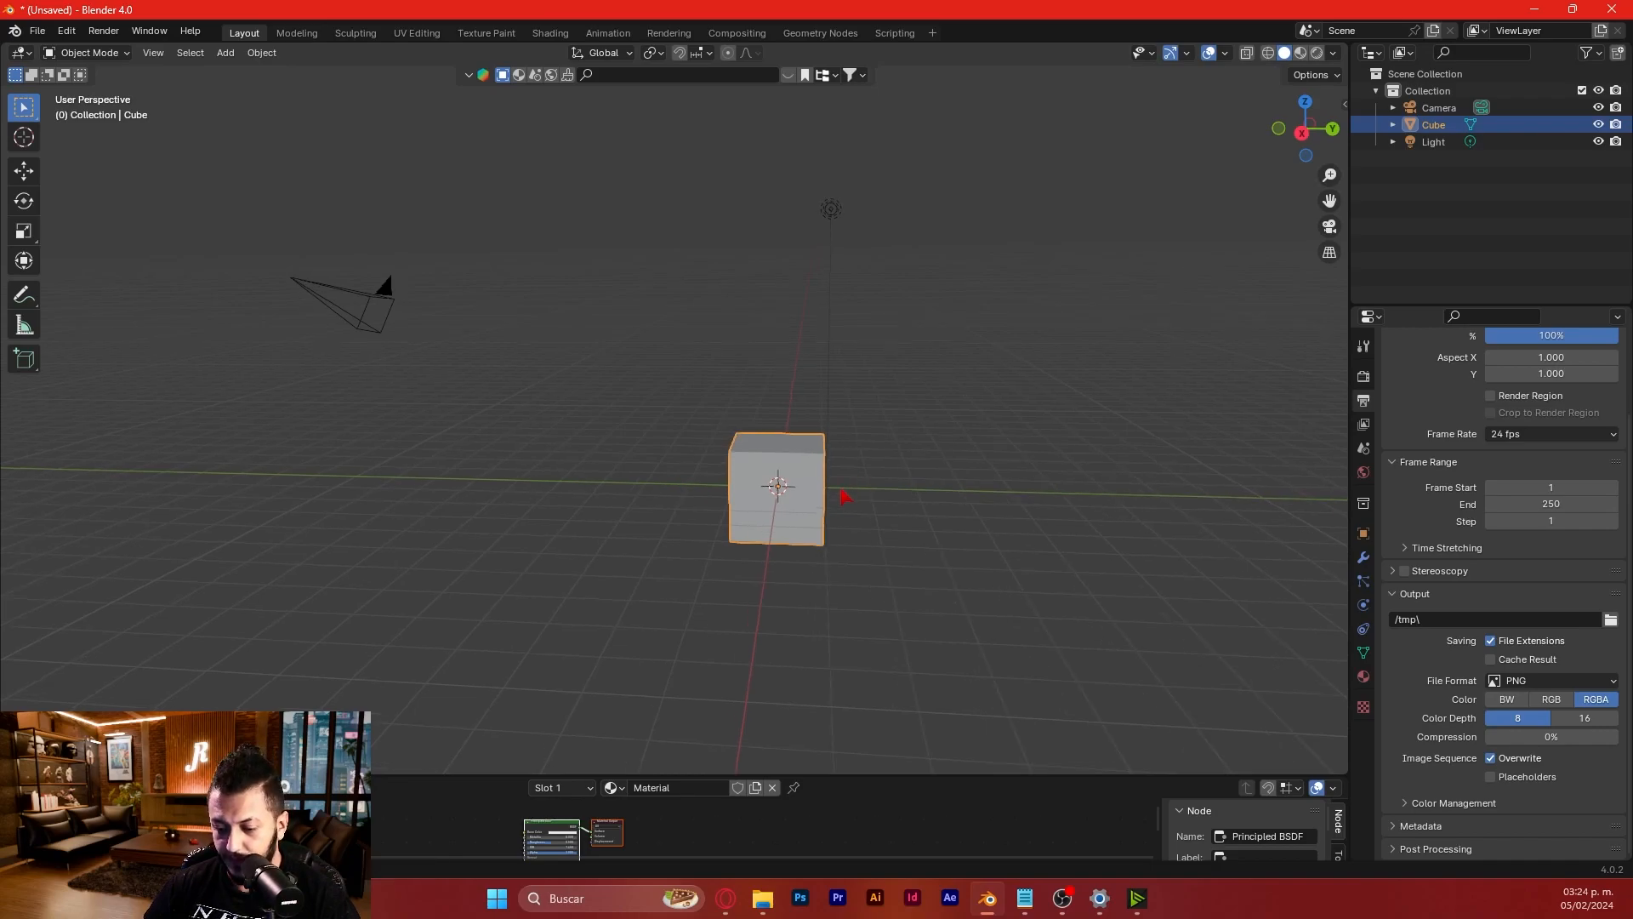
pyautogui.scroll(4, 834, 462)
pyautogui.scroll(-5, 850, 468)
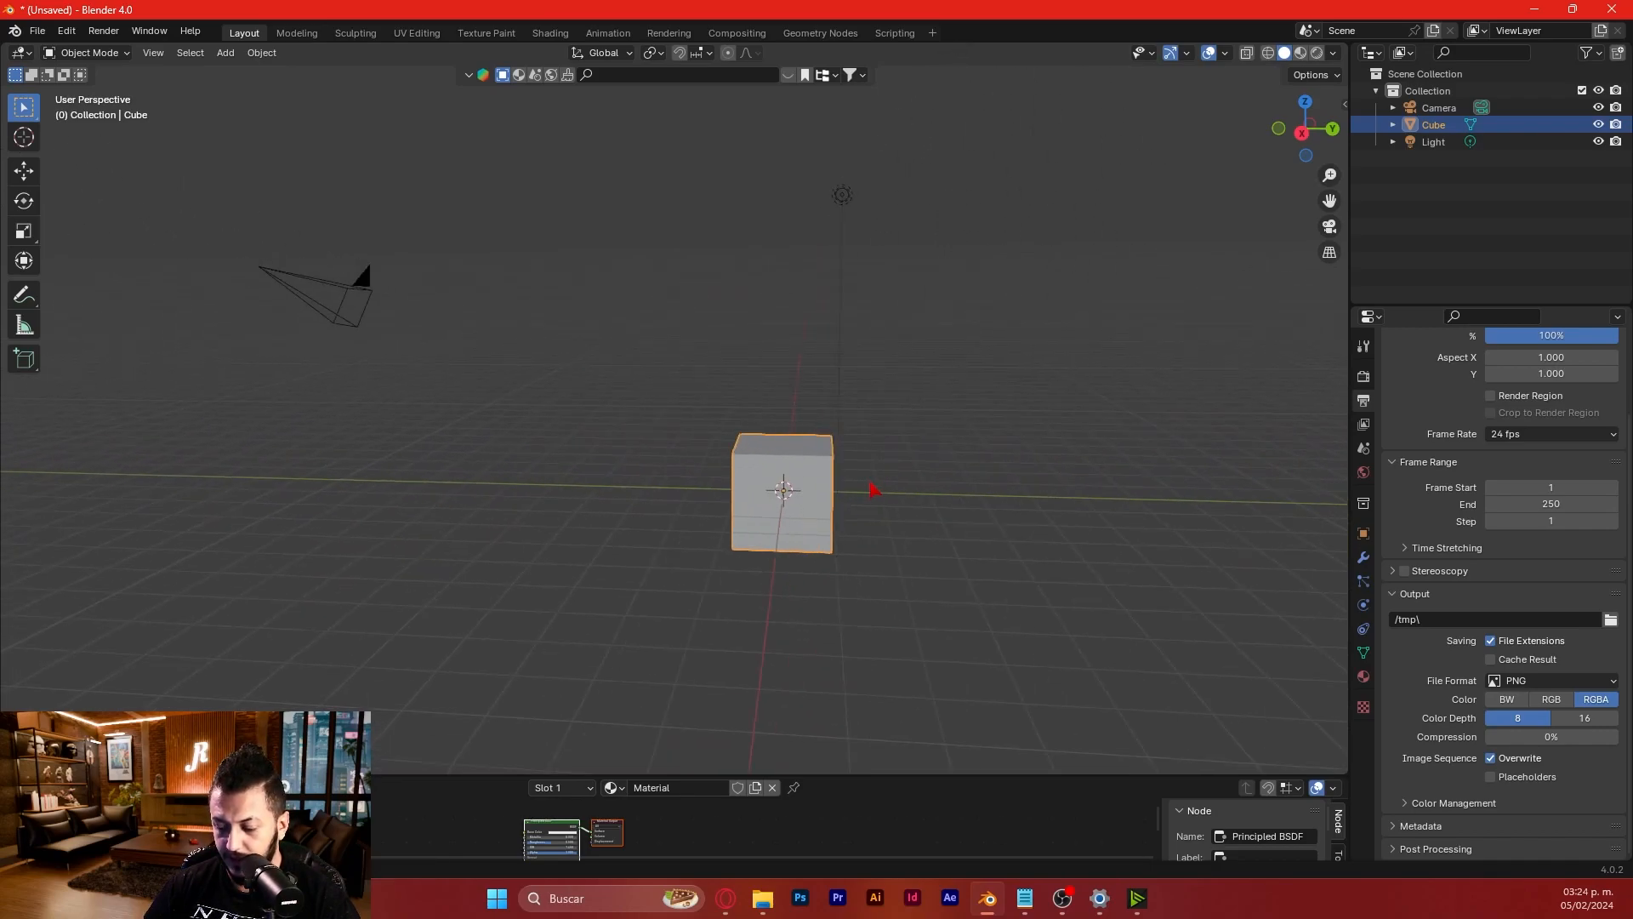
pyautogui.scroll(5, 866, 479)
pyautogui.scroll(-6, 835, 357)
pyautogui.scroll(2, 904, 539)
pyautogui.scroll(-2, 902, 476)
pyautogui.scroll(2, 905, 476)
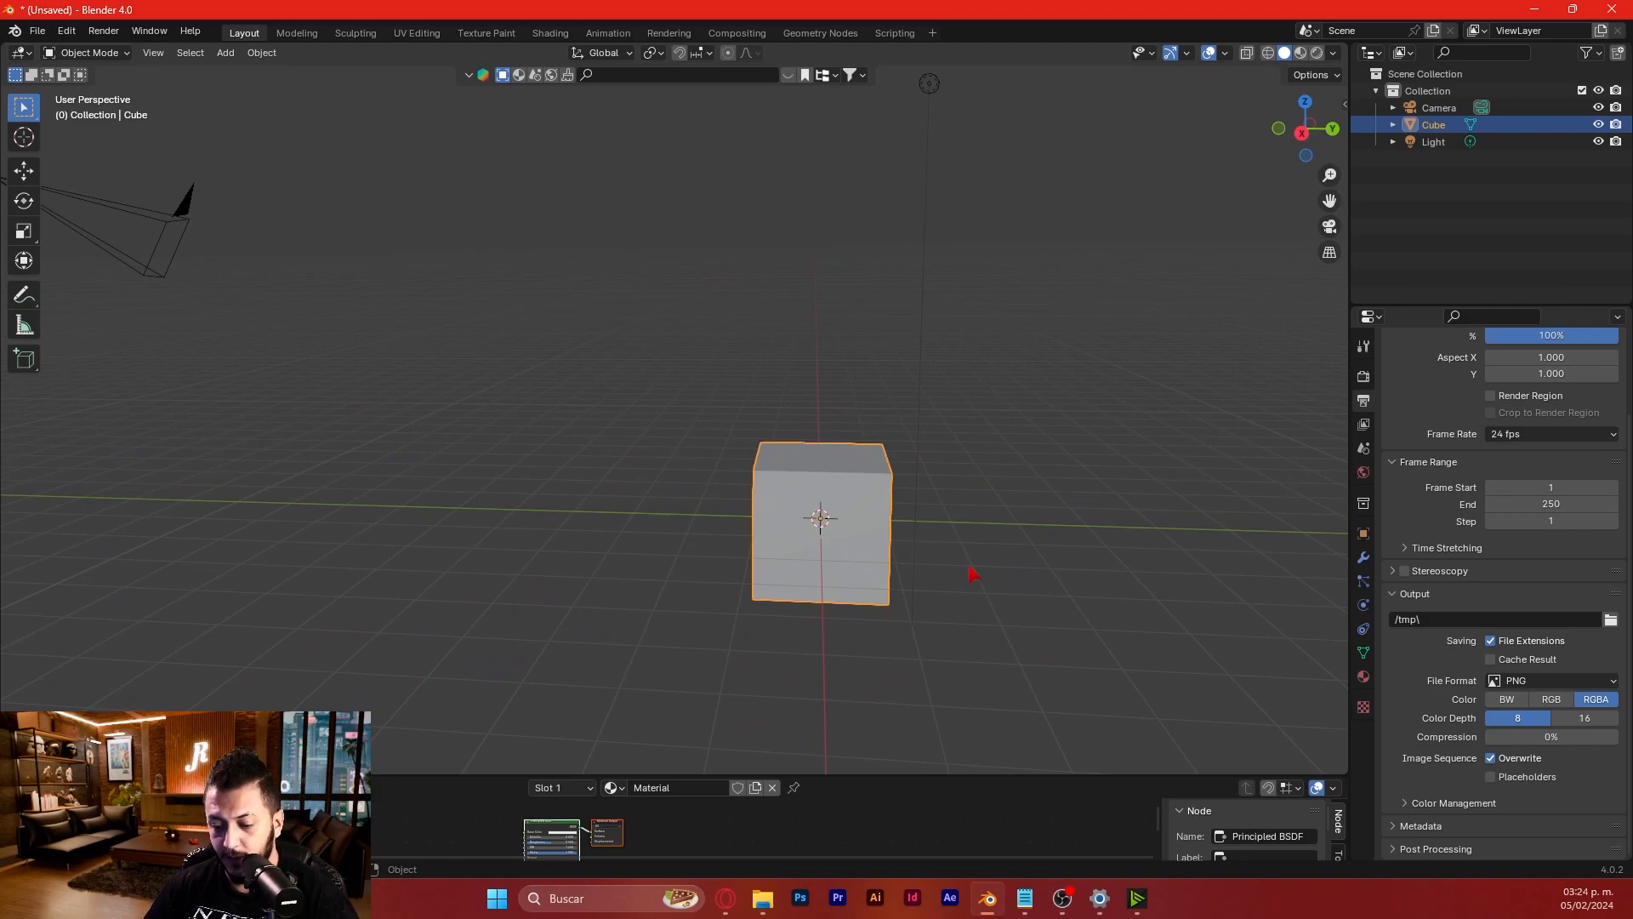
pyautogui.moveTo(973, 569); pyautogui.dragTo(813, 485, button='middle')
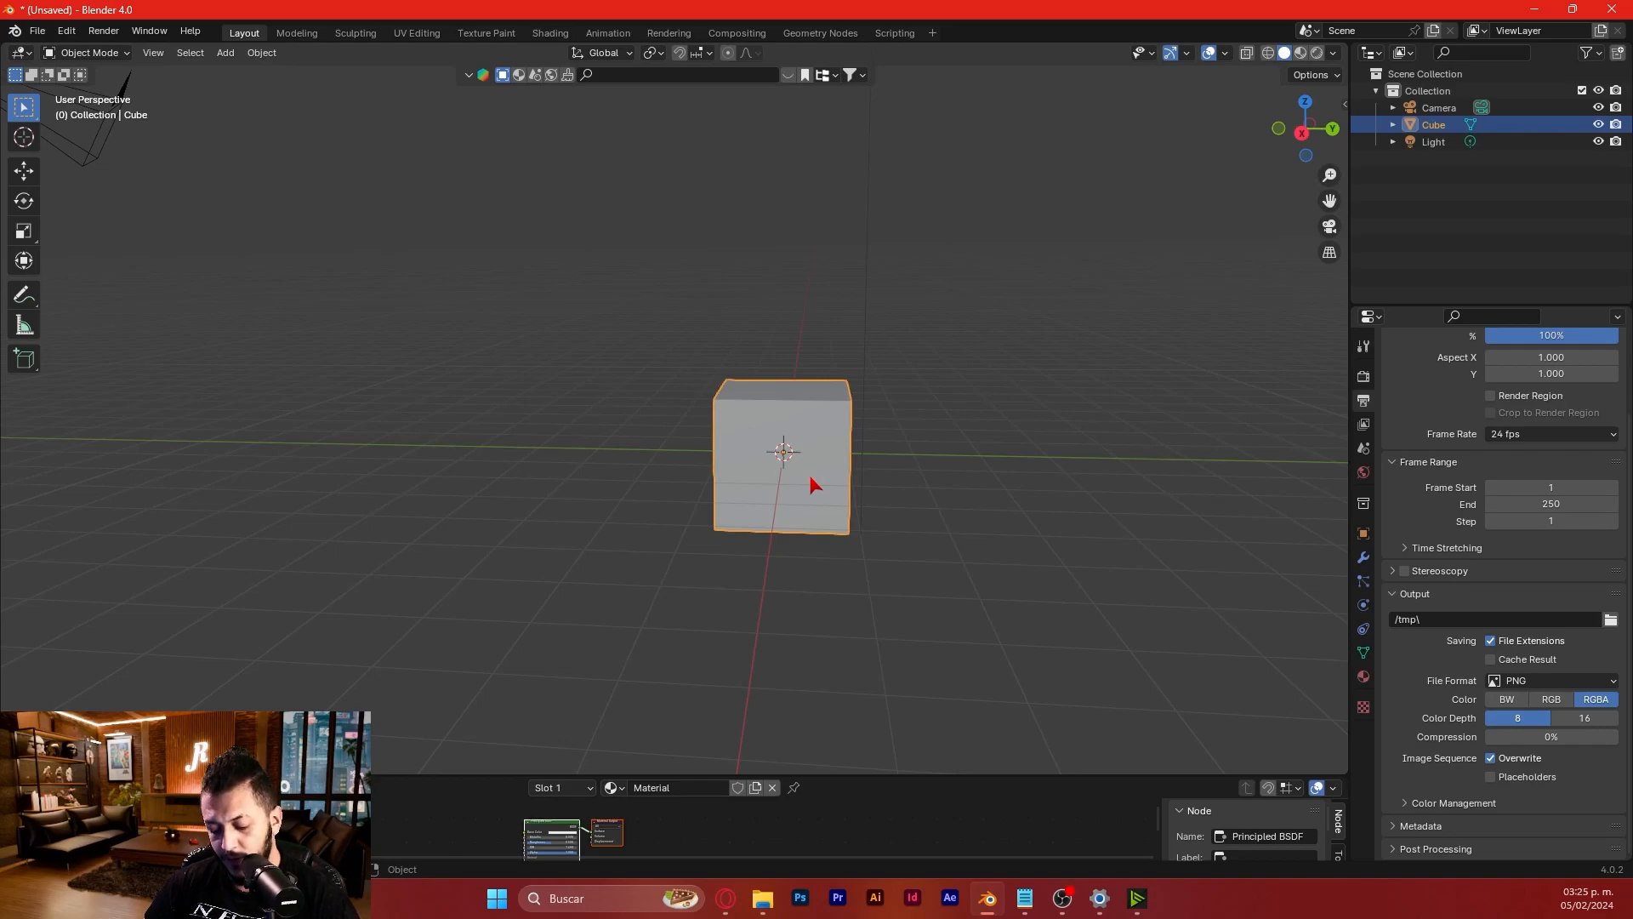
# - Compare the front and right orthographic views of the cube, panning it within the viewport
pyautogui.press('KP_1')
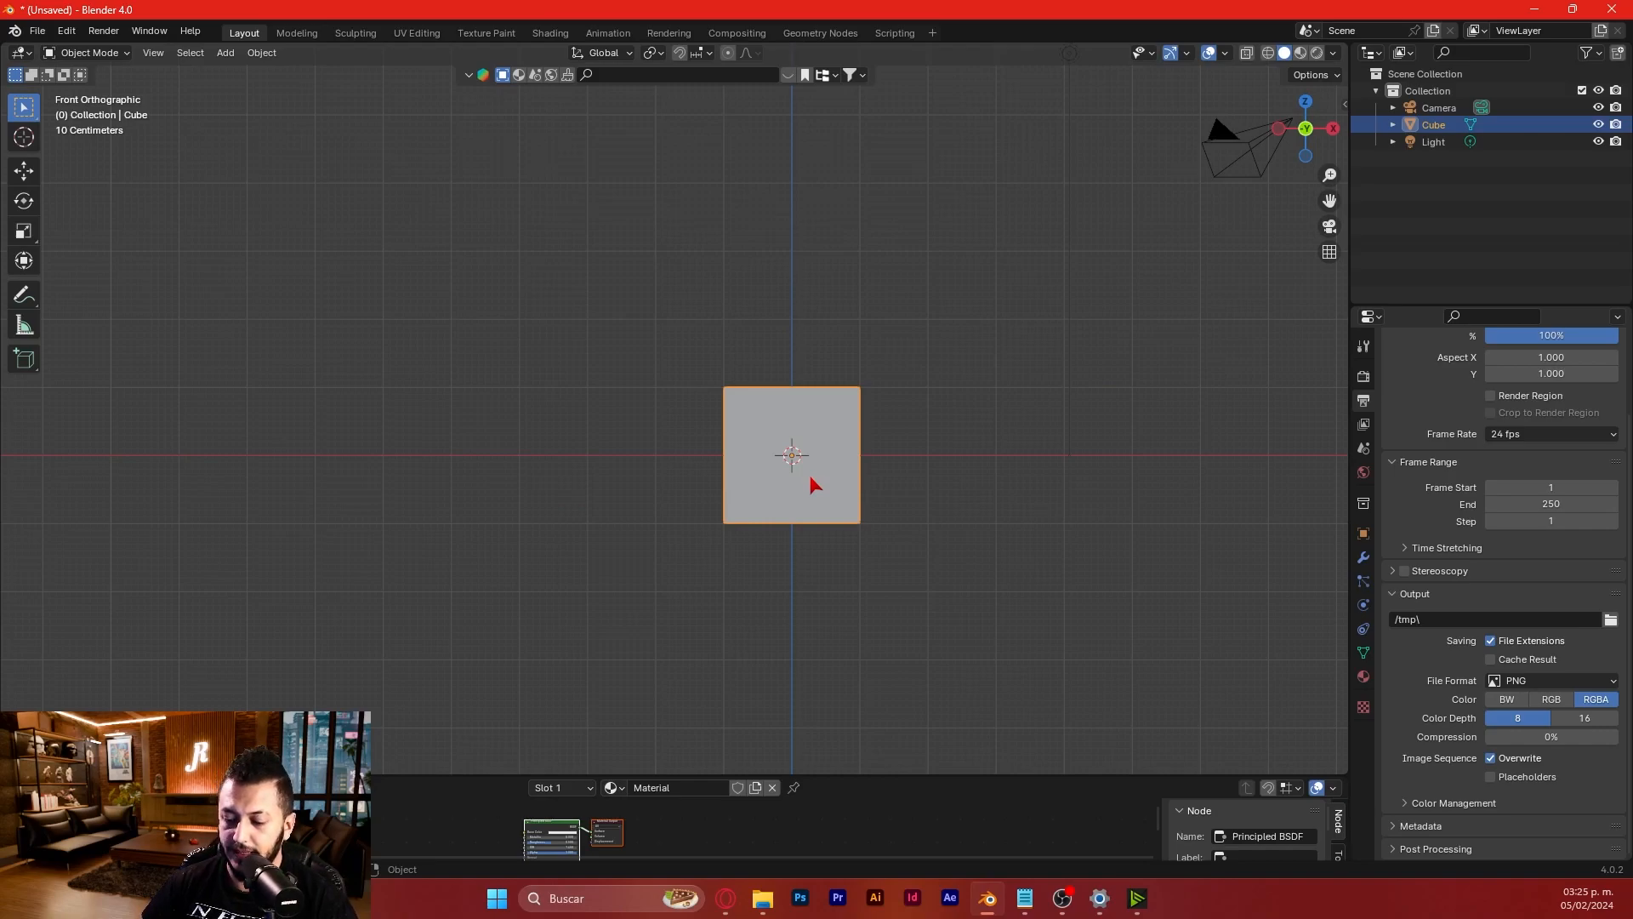
pyautogui.keyDown('shift'); pyautogui.moveTo(1068, 394); pyautogui.dragTo(978, 485, button='middle'); pyautogui.keyUp('shift')
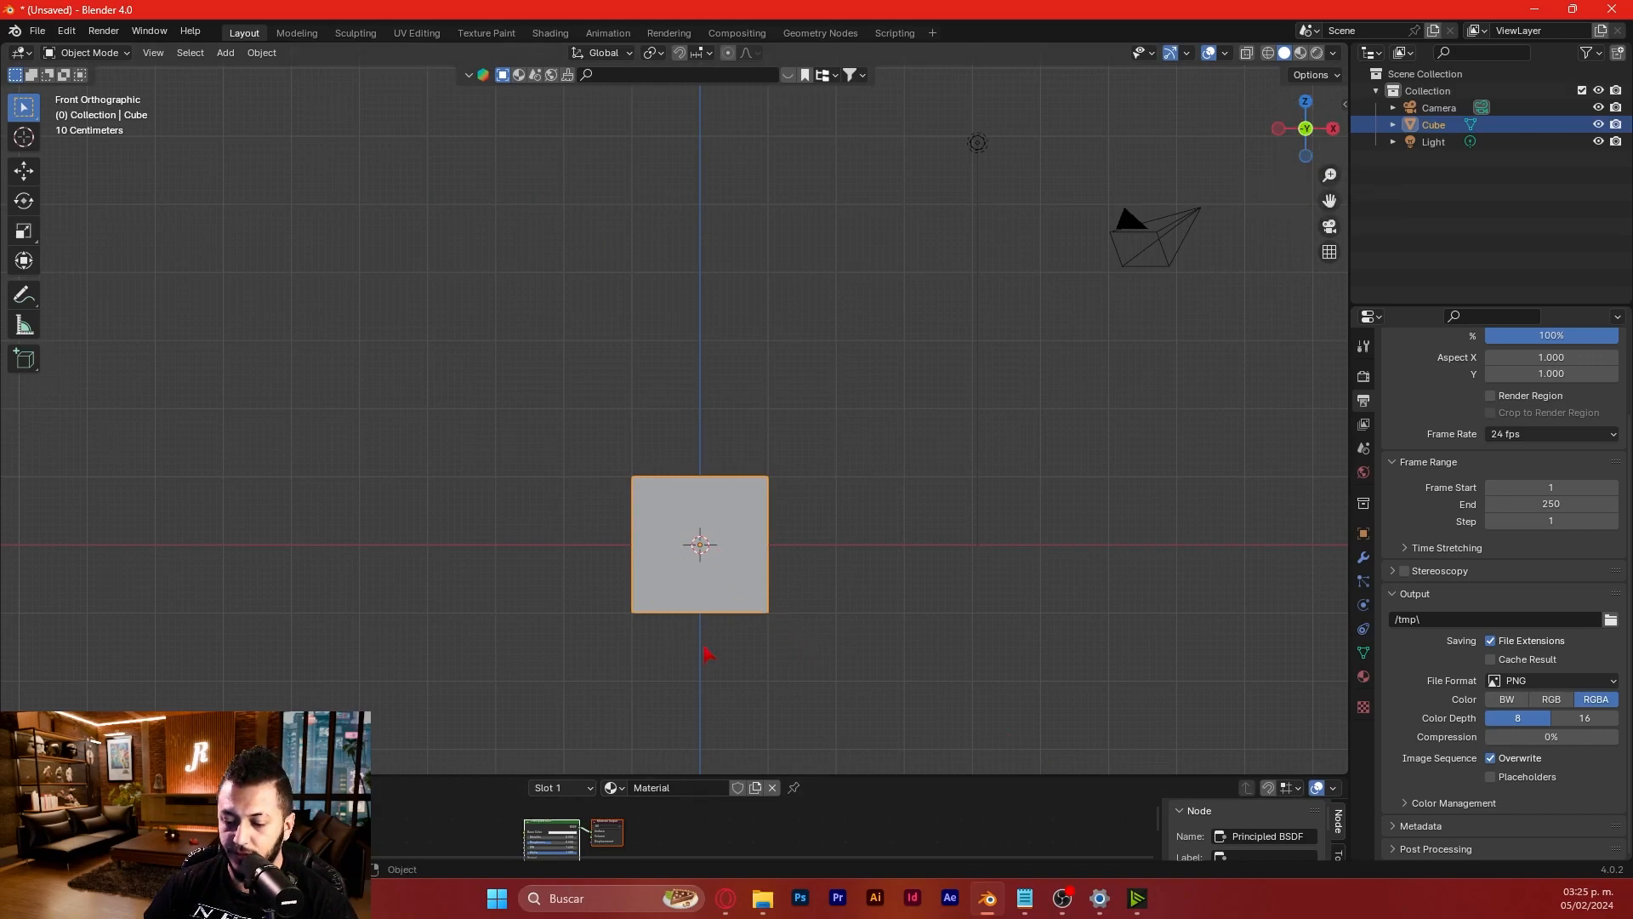
pyautogui.keyDown('shift'); pyautogui.moveTo(707, 521); pyautogui.dragTo(715, 477, button='middle'); pyautogui.keyUp('shift')
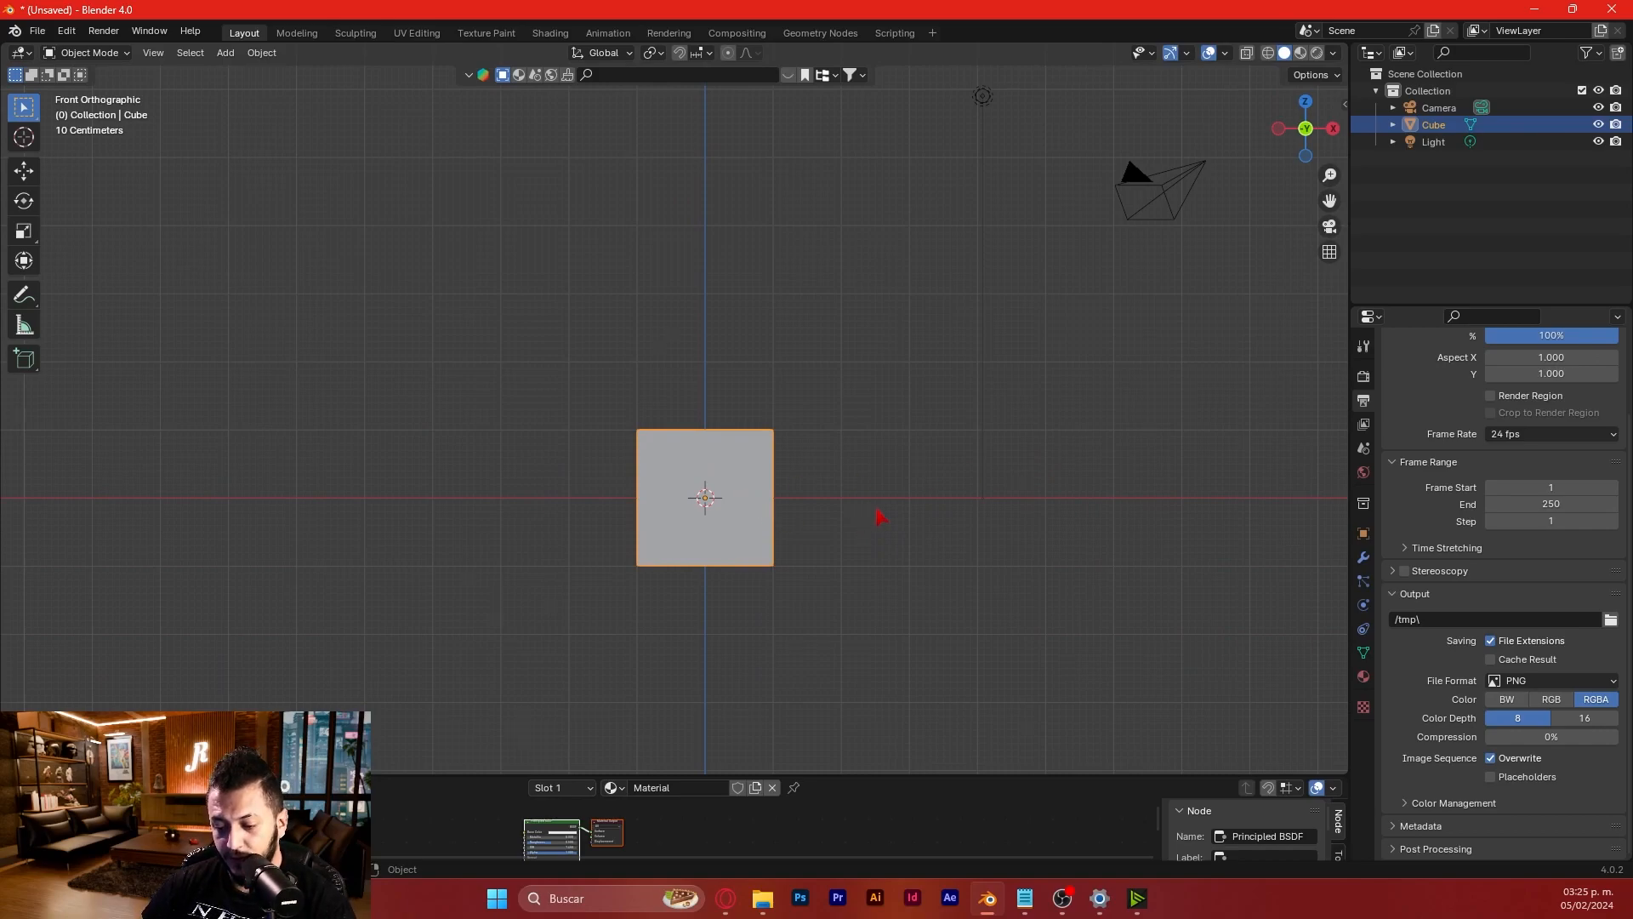
pyautogui.press('KP_3')
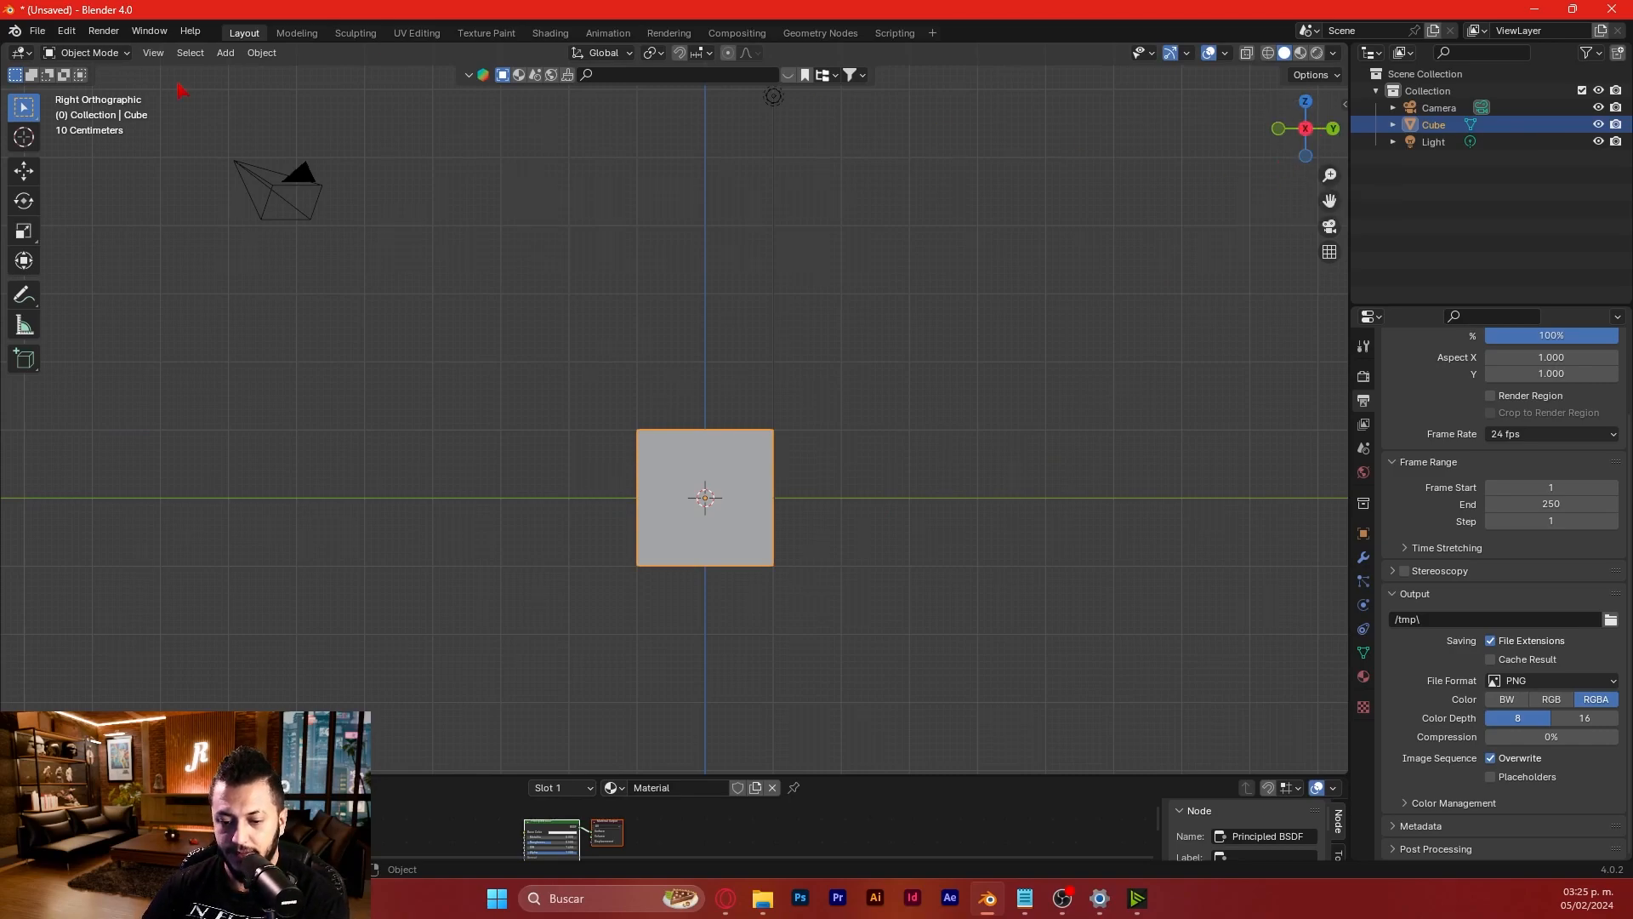
pyautogui.press('KP_1')
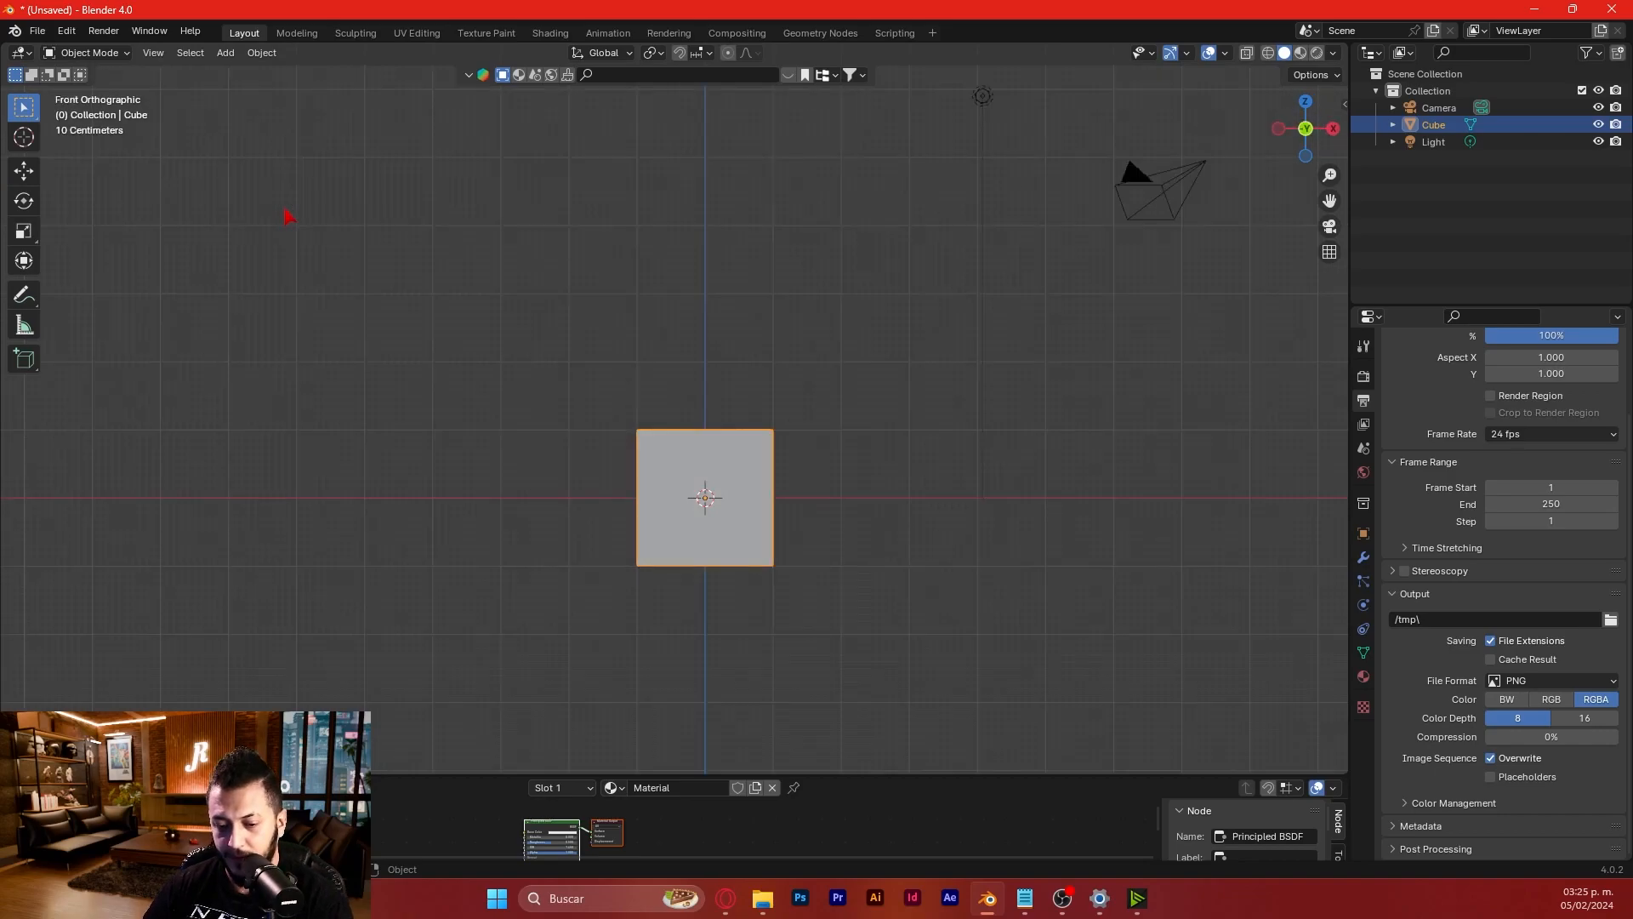
pyautogui.press('KP_3')
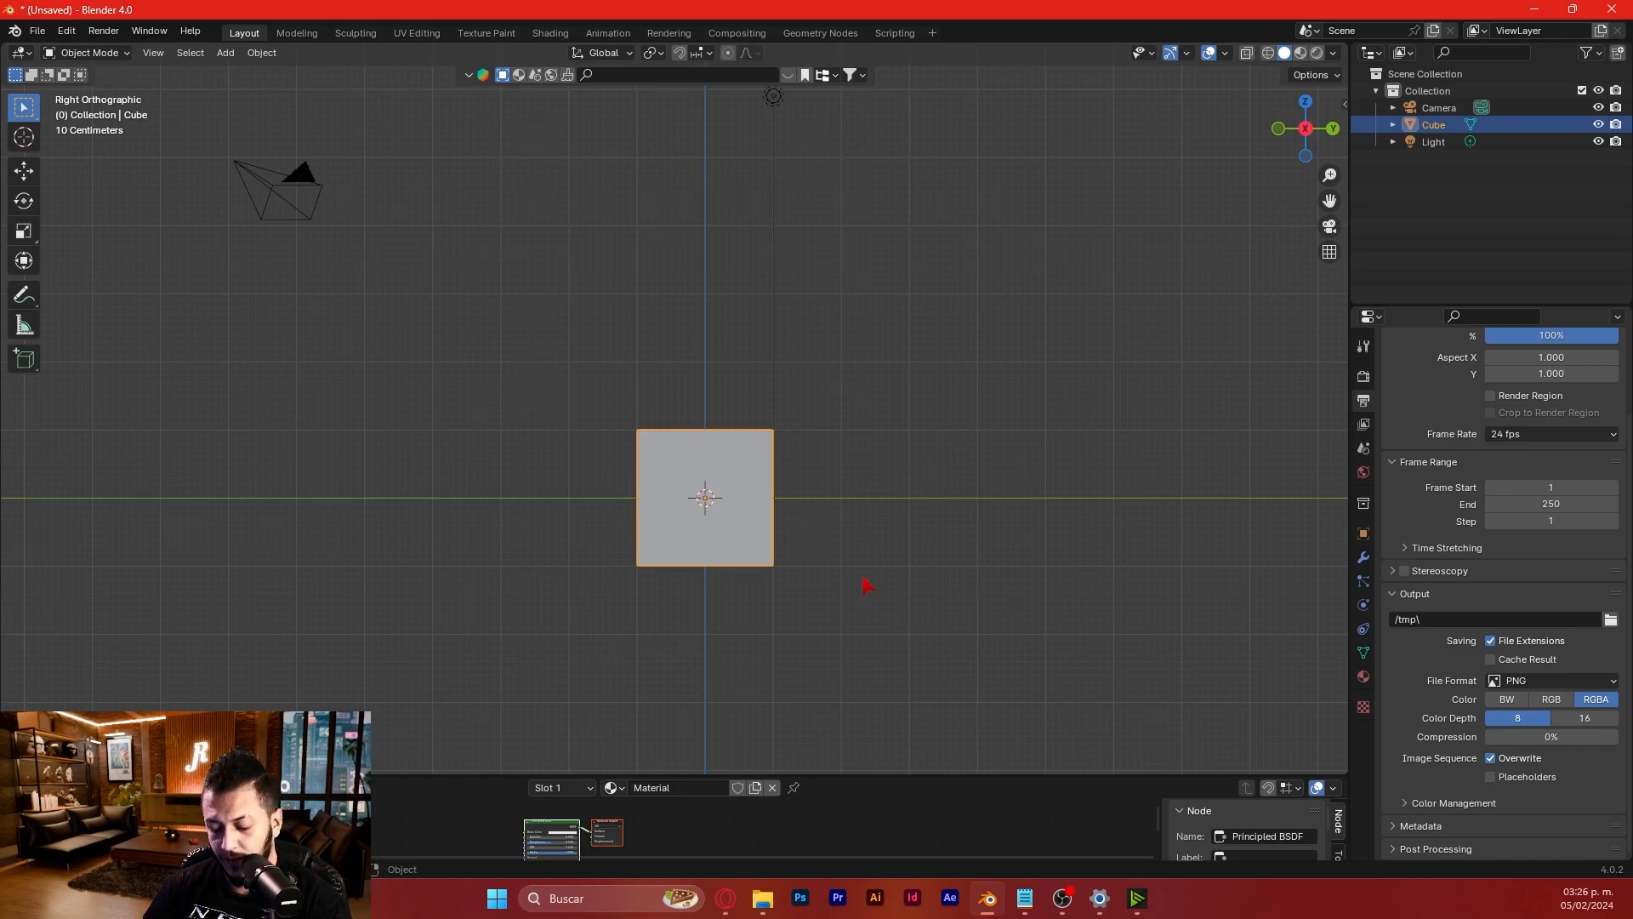
# - Inspect the cube from an angled orthographic view up close, then return to a perspective view from another side
pyautogui.press('KP_4')
pyautogui.moveTo(769, 500); pyautogui.dragTo(804, 447, button='middle')
pyautogui.scroll(3, 760, 557)
pyautogui.scroll(3, 817, 450)
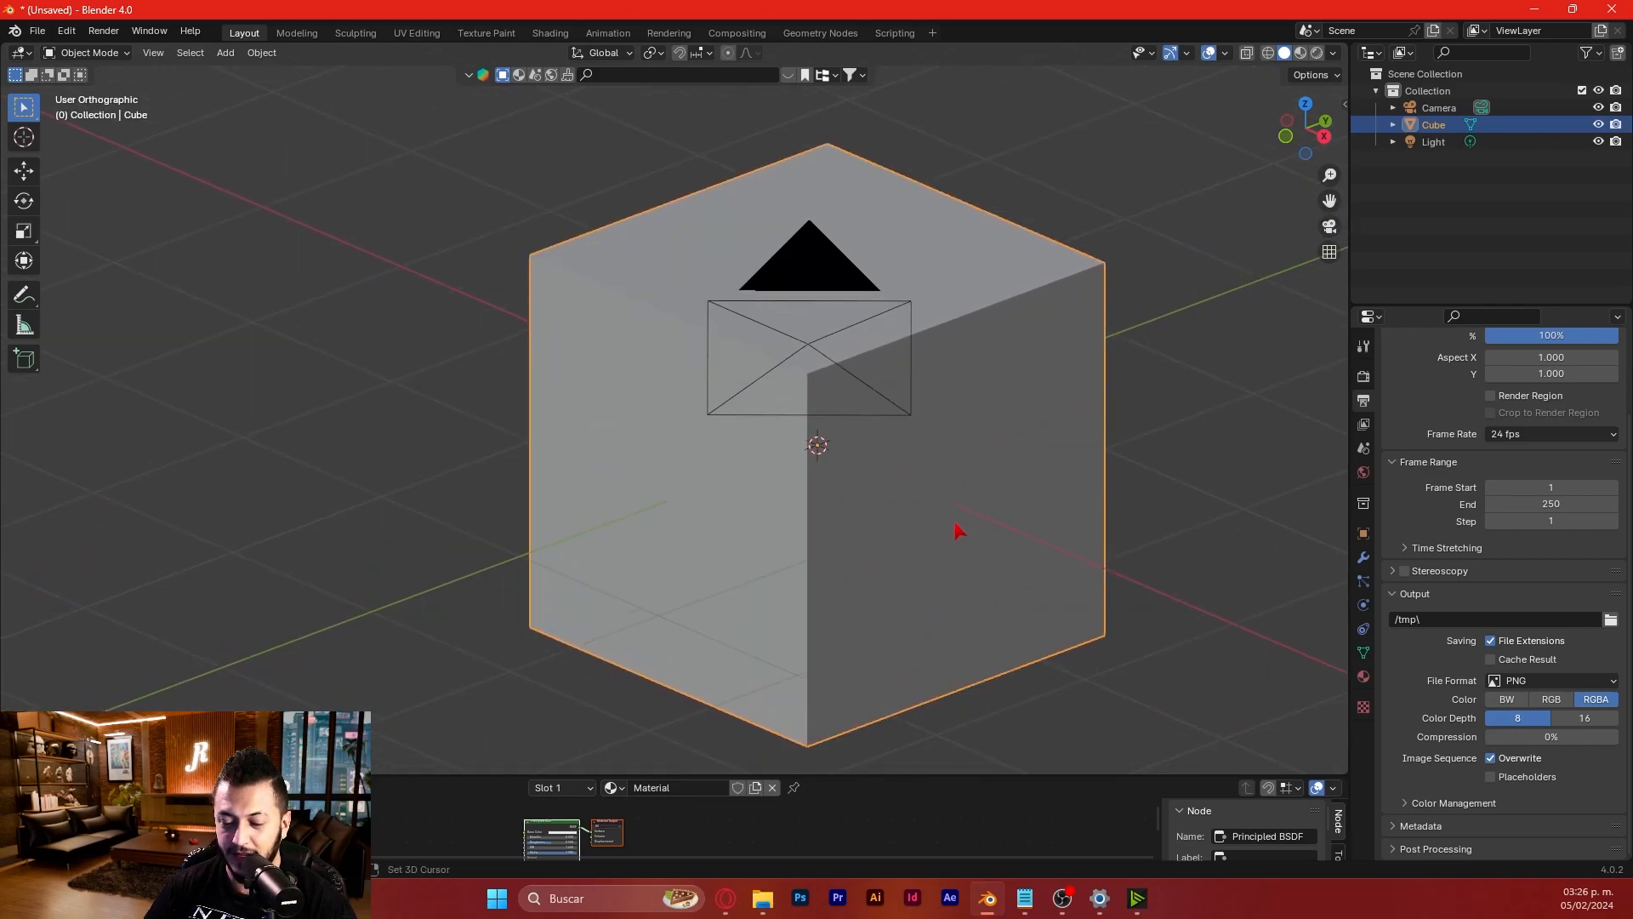
pyautogui.keyDown('shift'); pyautogui.moveTo(985, 517); pyautogui.dragTo(916, 501, button='middle'); pyautogui.keyUp('shift')
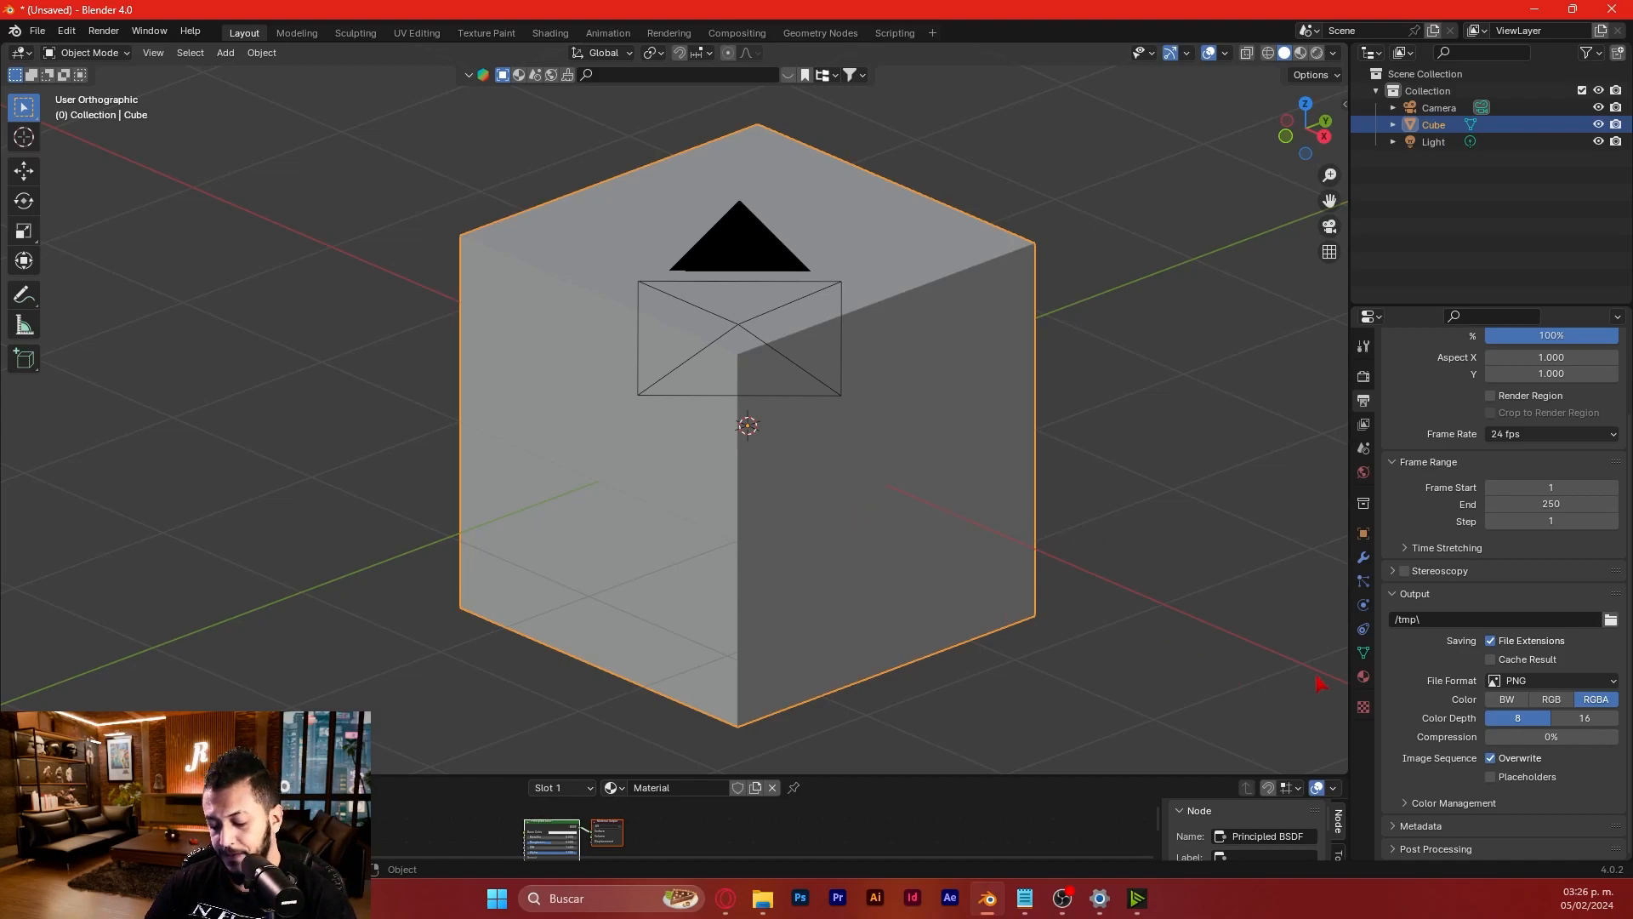
pyautogui.moveTo(1319, 683); pyautogui.dragTo(769, 522, button='middle')
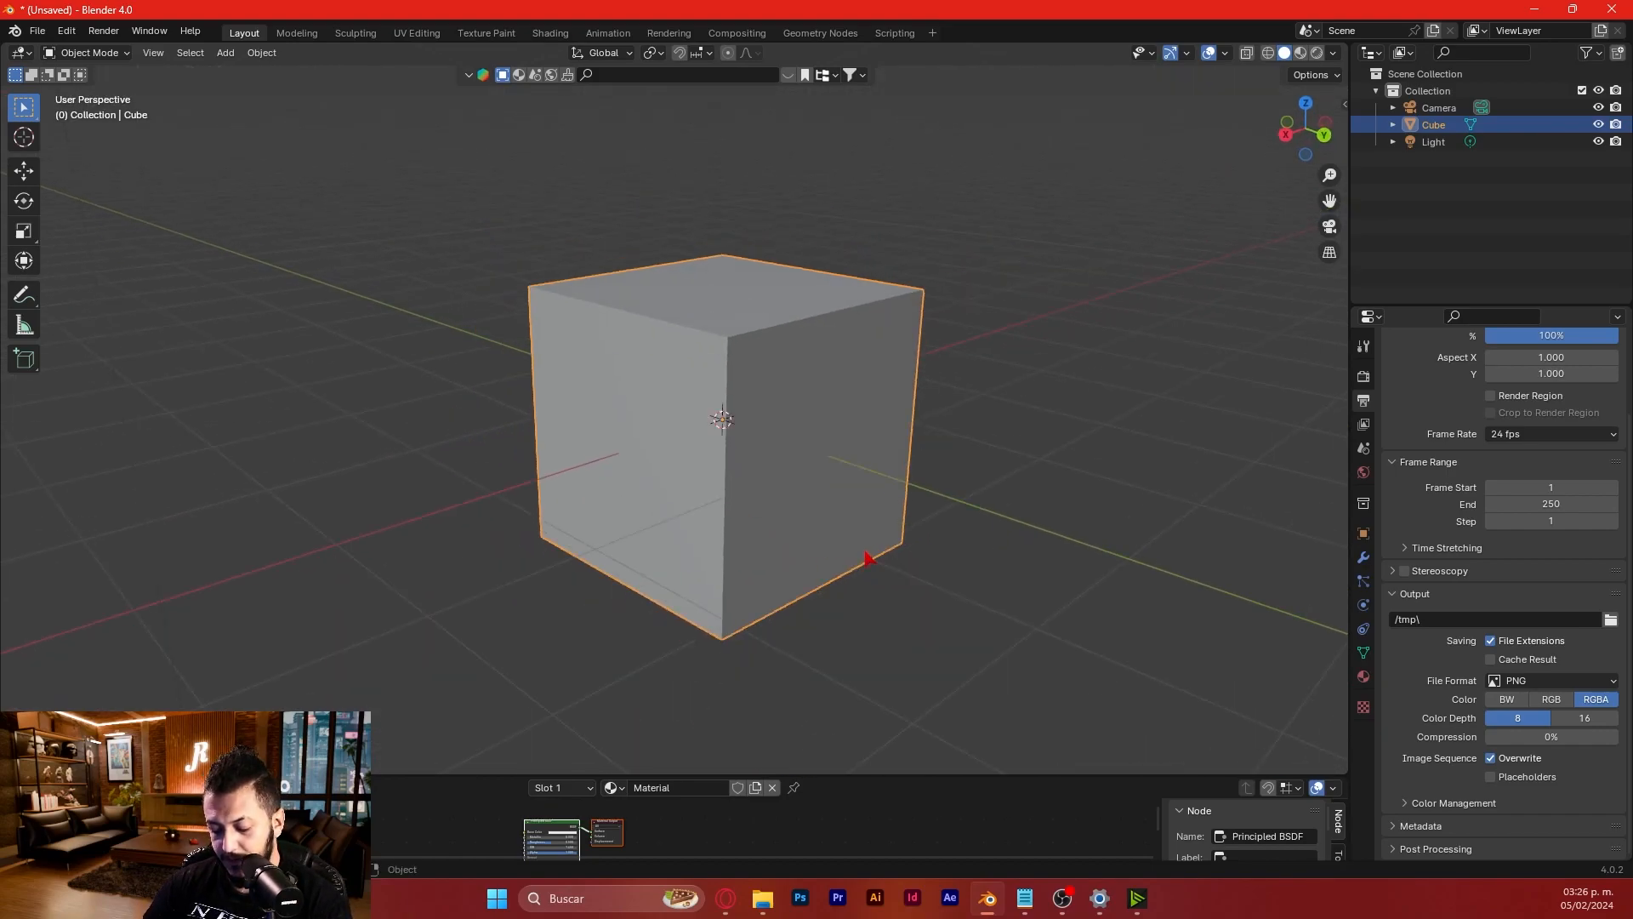
# - Compare the top and bottom orthographic views of the cube, looking at where the camera and light sit around it
pyautogui.press('KP_7')
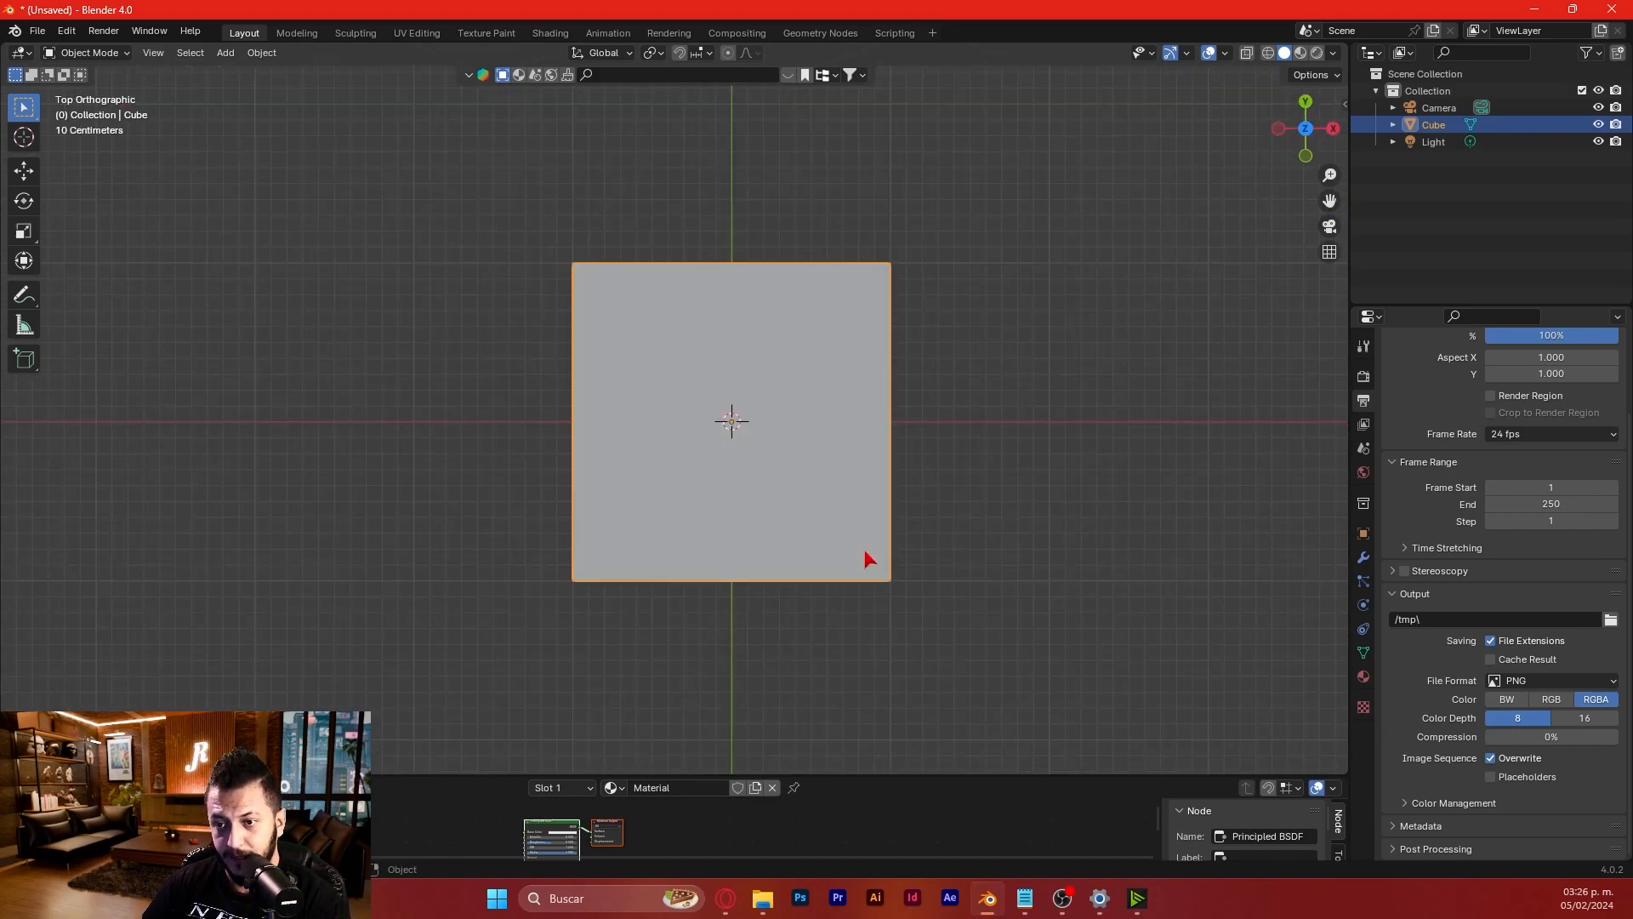
pyautogui.scroll(-6, 856, 524)
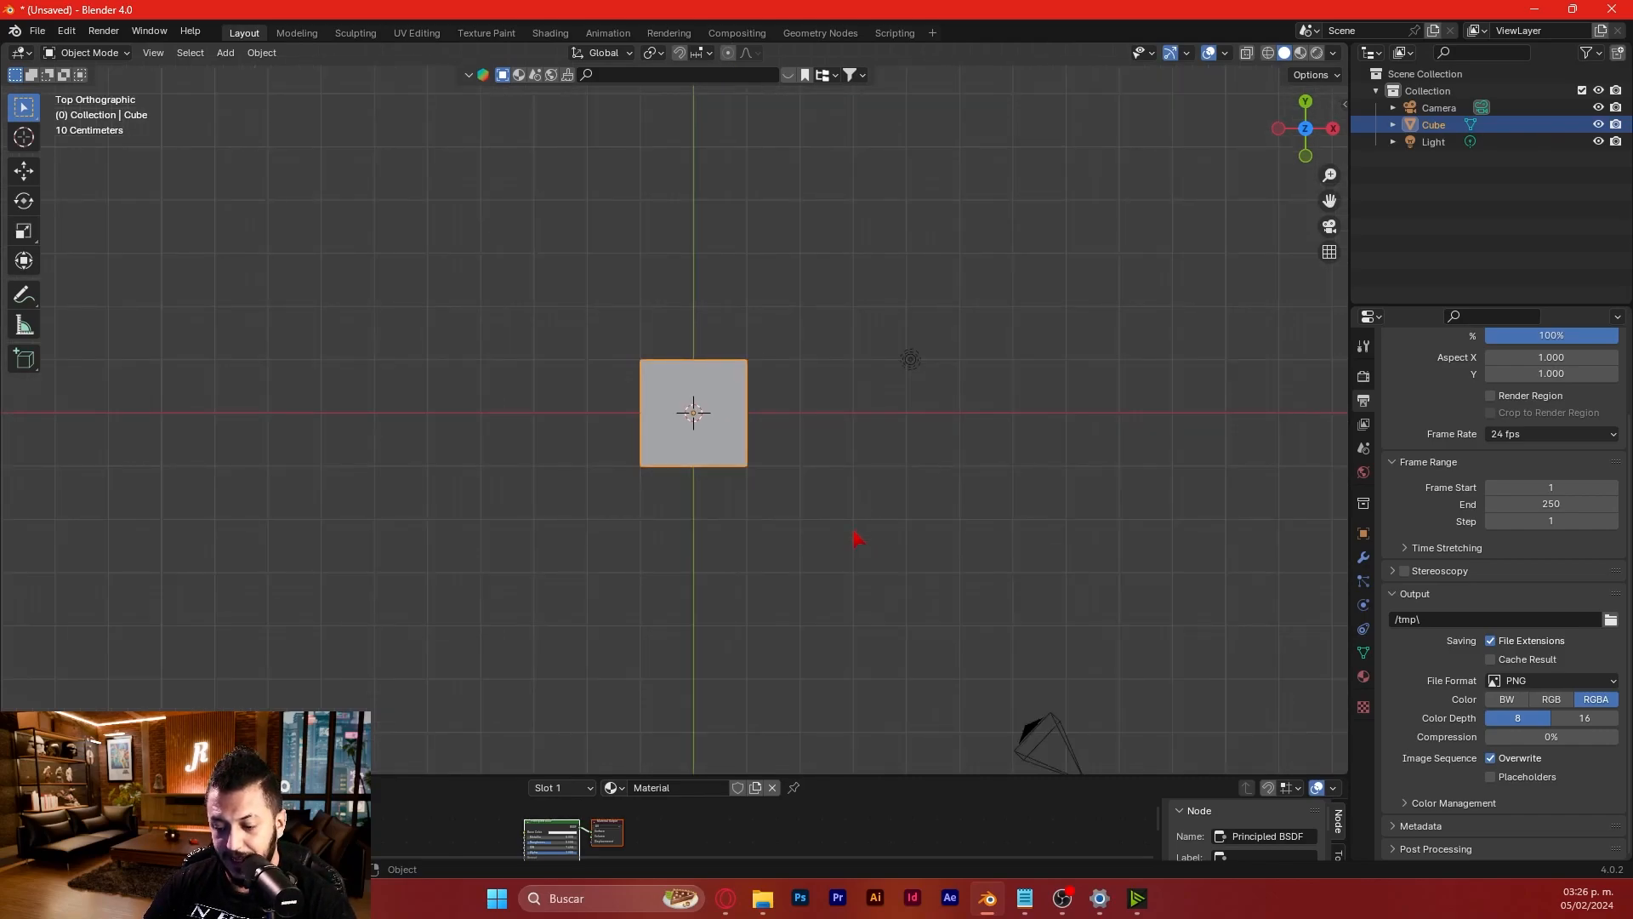
pyautogui.keyDown('shift'); pyautogui.moveTo(859, 538); pyautogui.dragTo(788, 412, button='middle'); pyautogui.keyUp('shift')
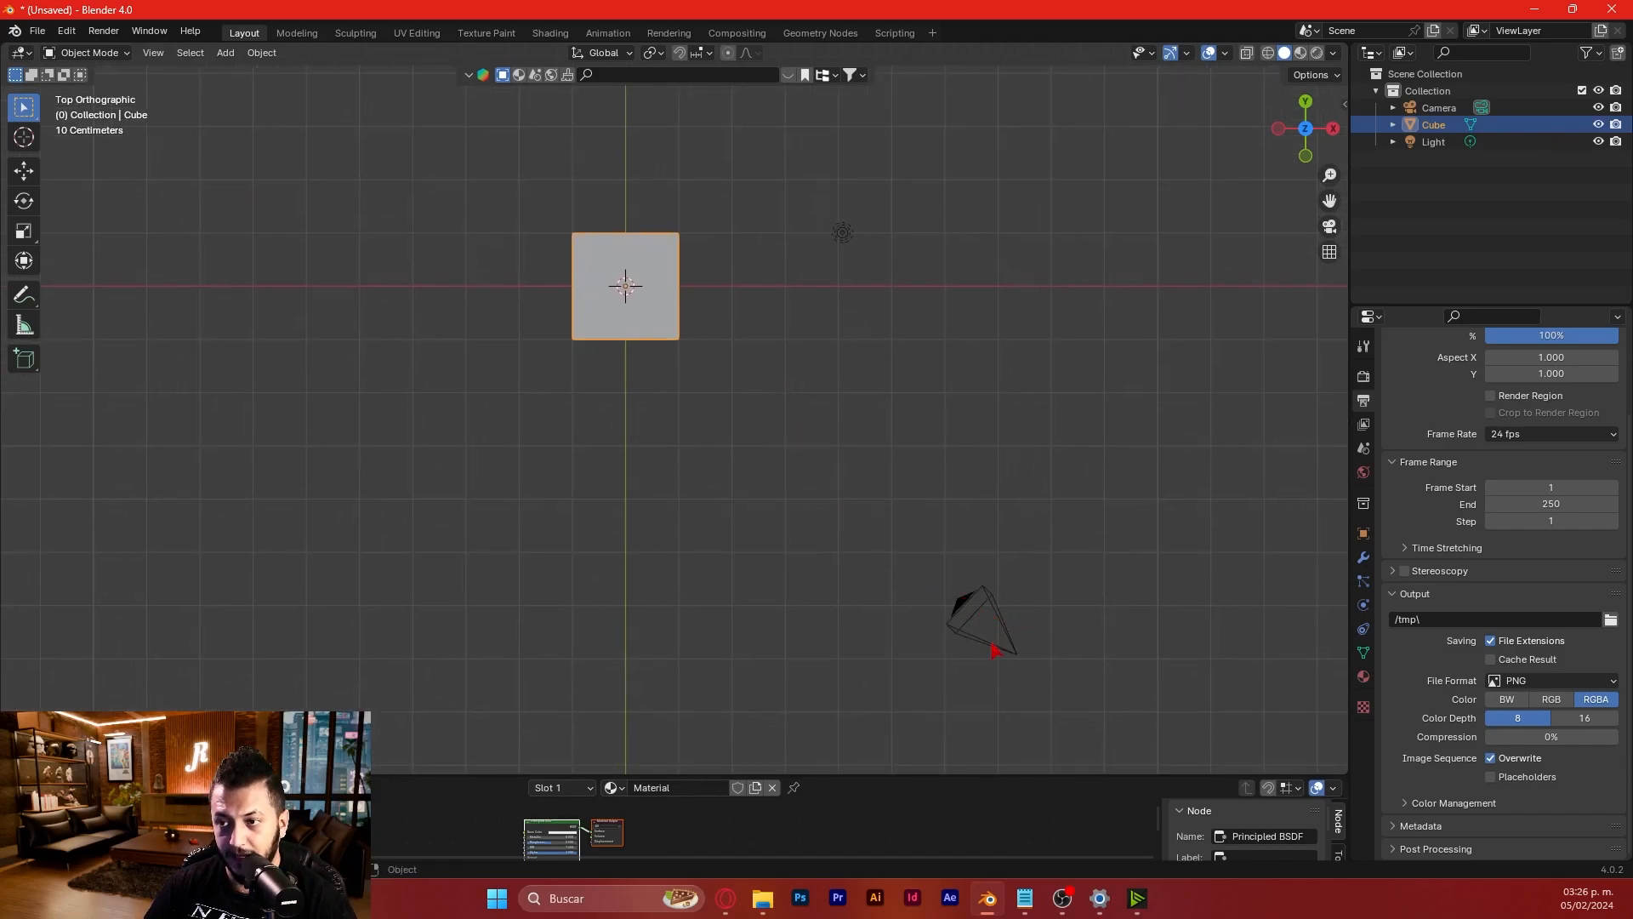
pyautogui.keyDown('shift'); pyautogui.moveTo(678, 310); pyautogui.dragTo(736, 412, button='middle'); pyautogui.keyUp('shift')
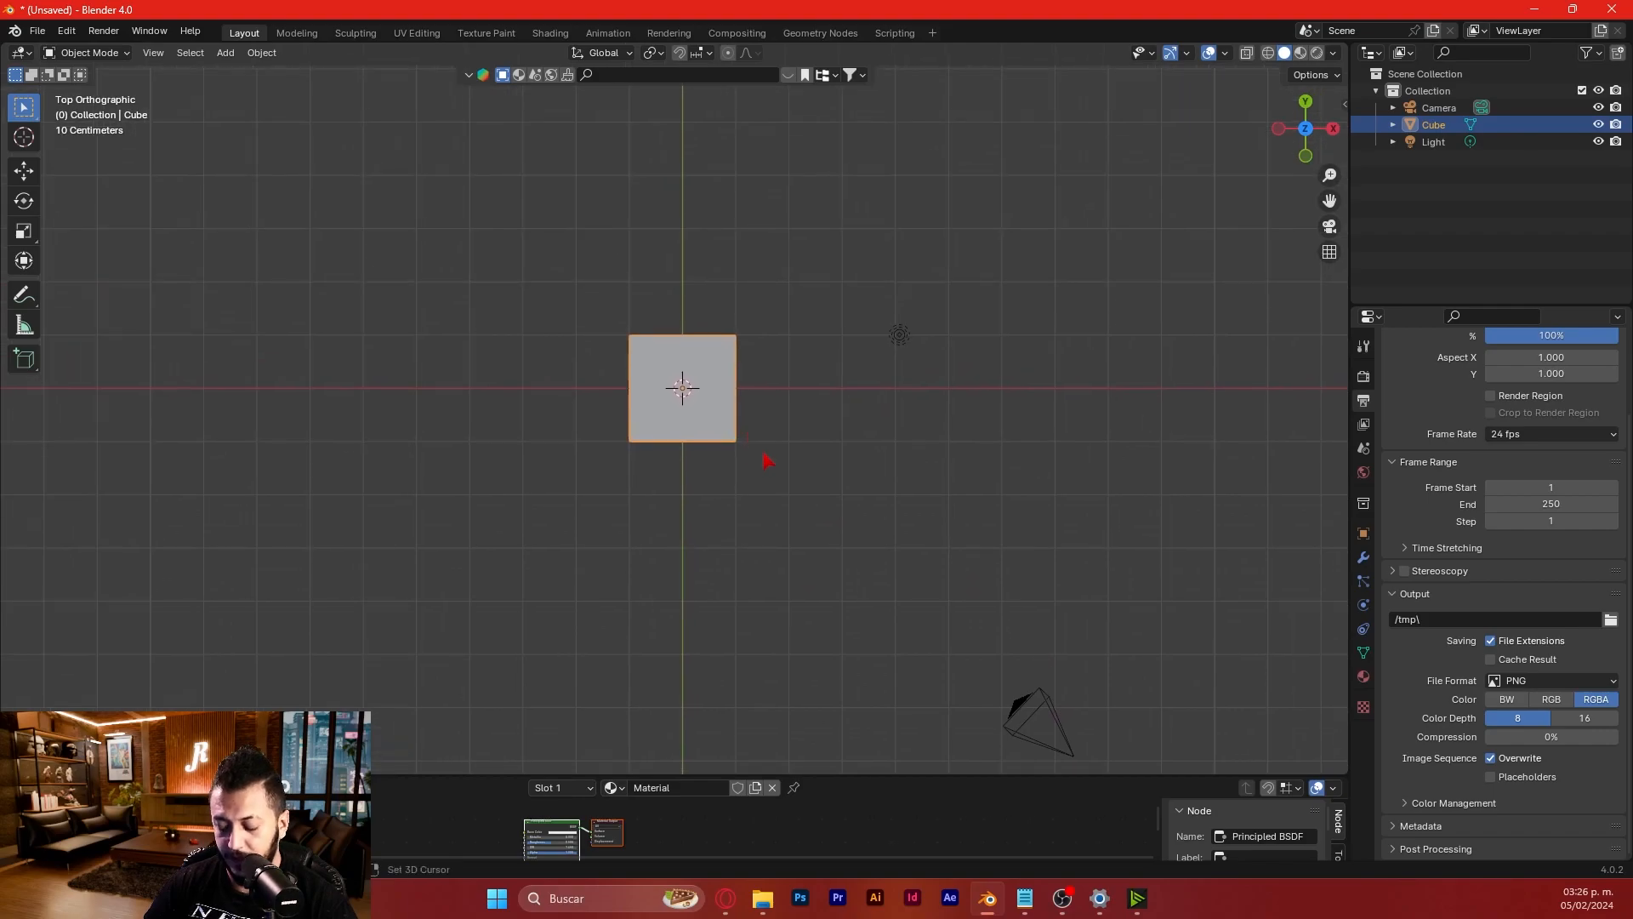
pyautogui.keyDown('shift'); pyautogui.moveTo(874, 587); pyautogui.dragTo(944, 563, button='middle'); pyautogui.keyUp('shift')
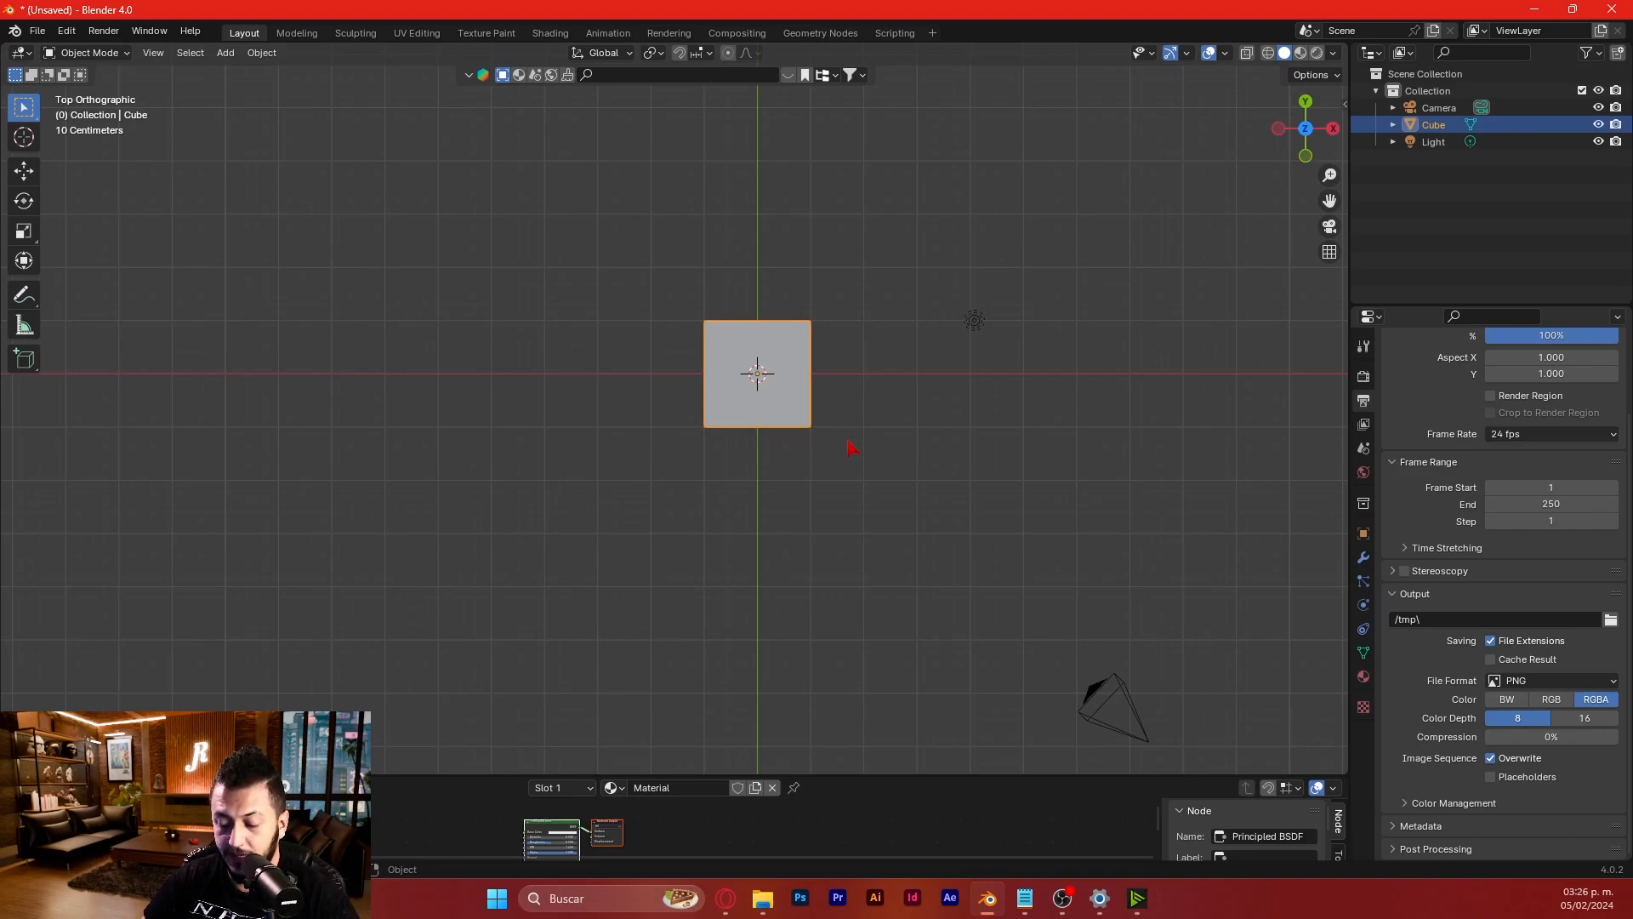
pyautogui.press('ctrl+KP_7')
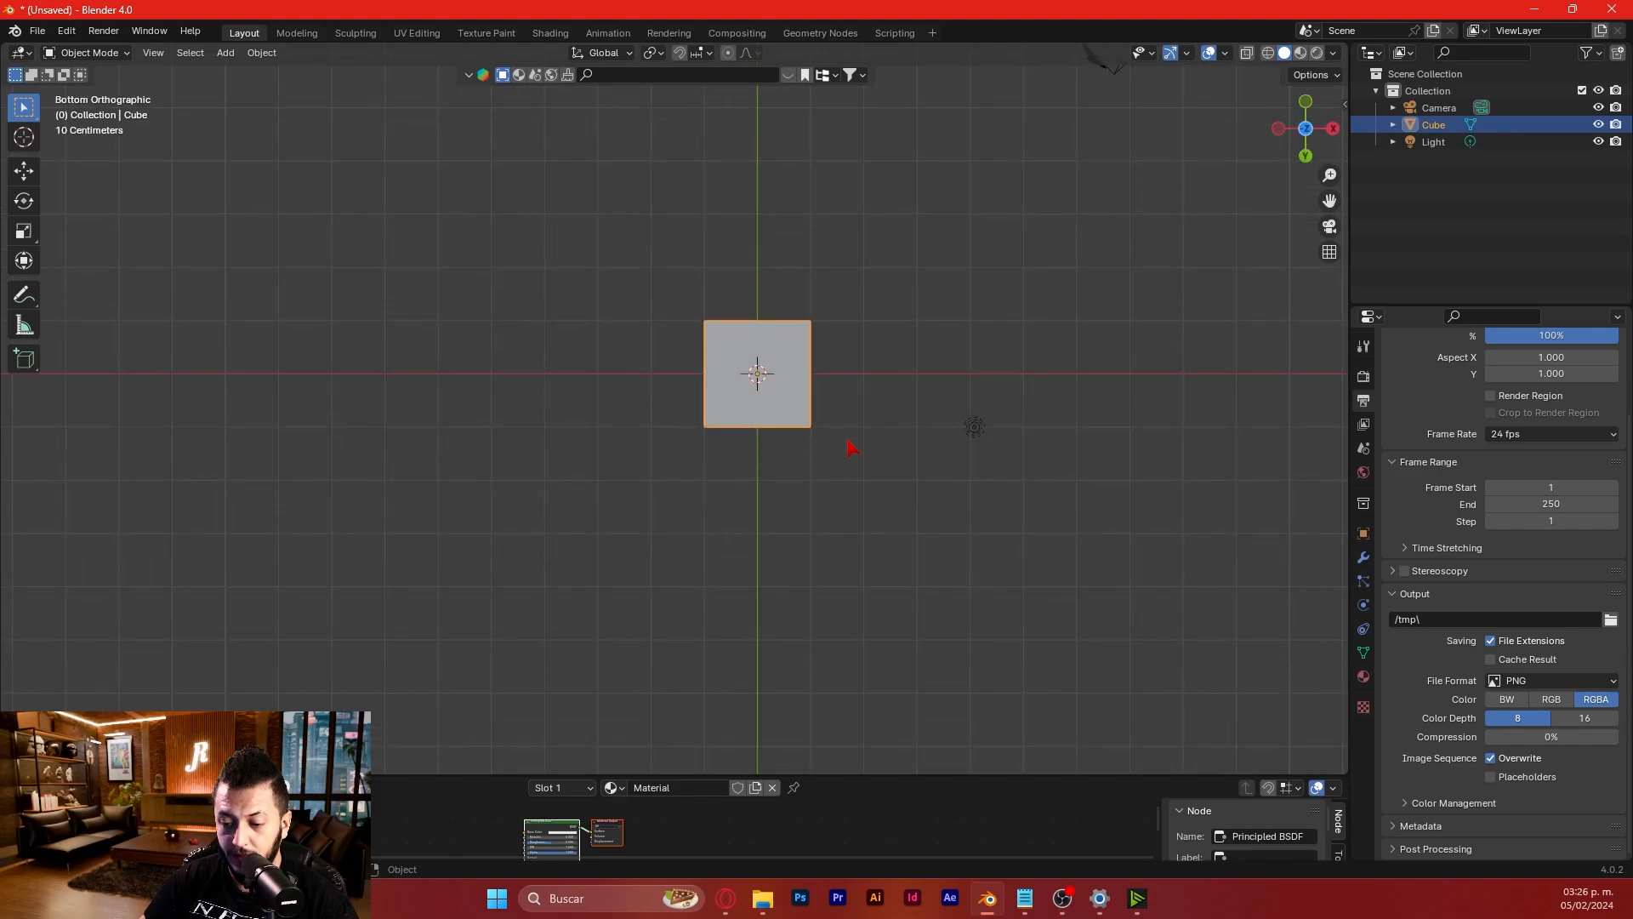
pyautogui.keyDown('shift'); pyautogui.moveTo(962, 281); pyautogui.dragTo(933, 467, button='middle'); pyautogui.keyUp('shift')
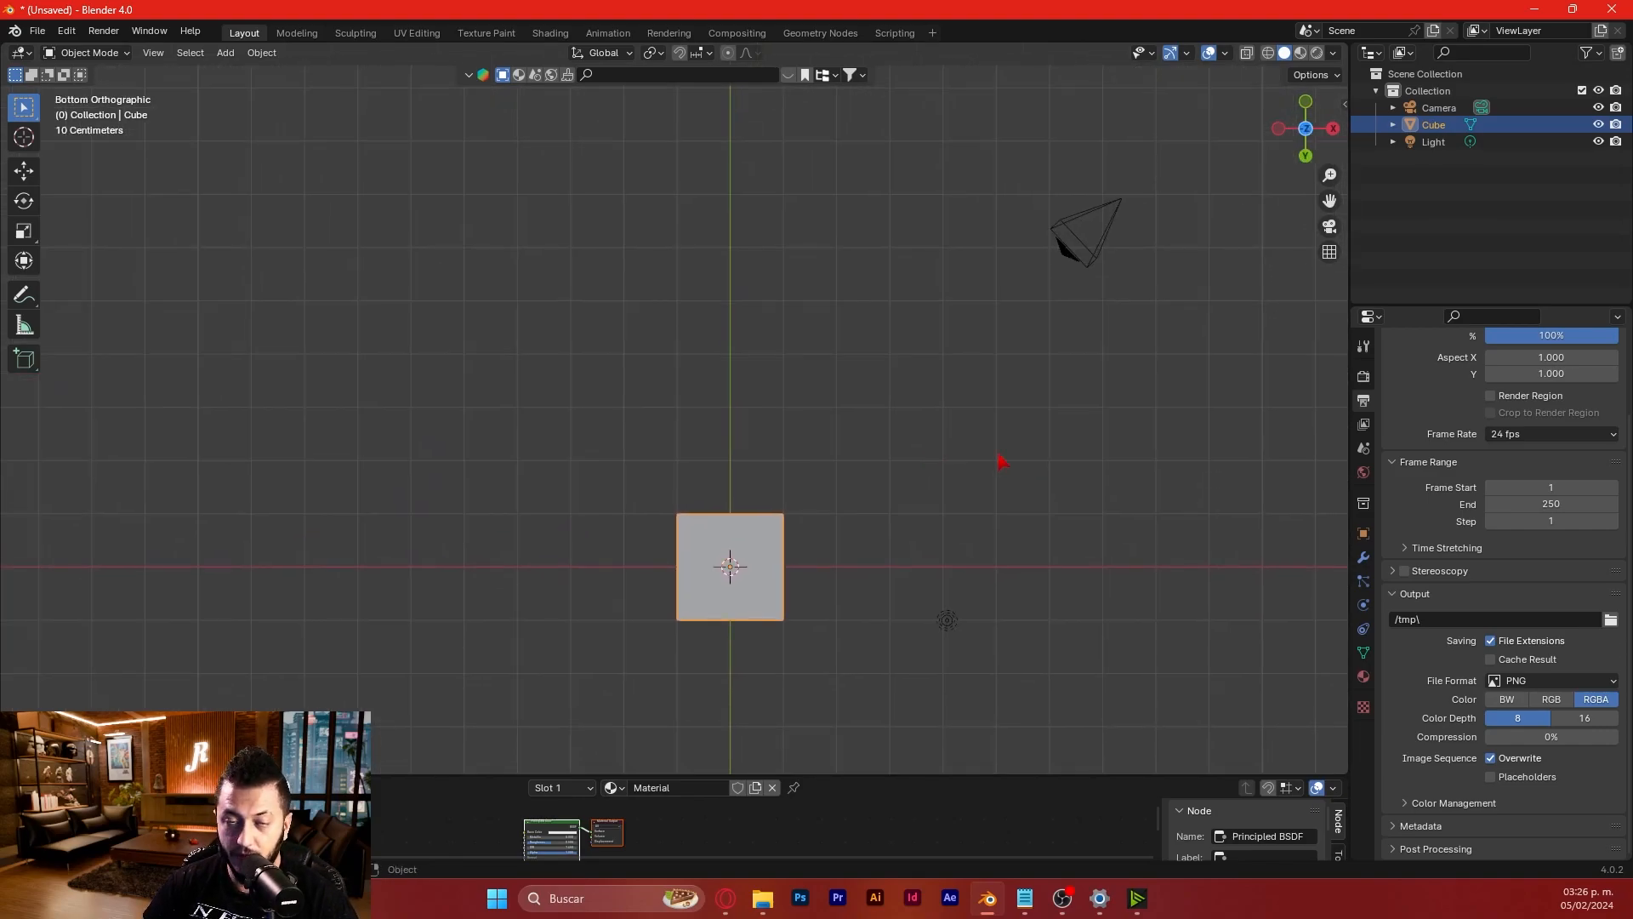
# - Switch back and forth between the front and back orthographic views of the scene, ending on the front view
pyautogui.press('KP_1')
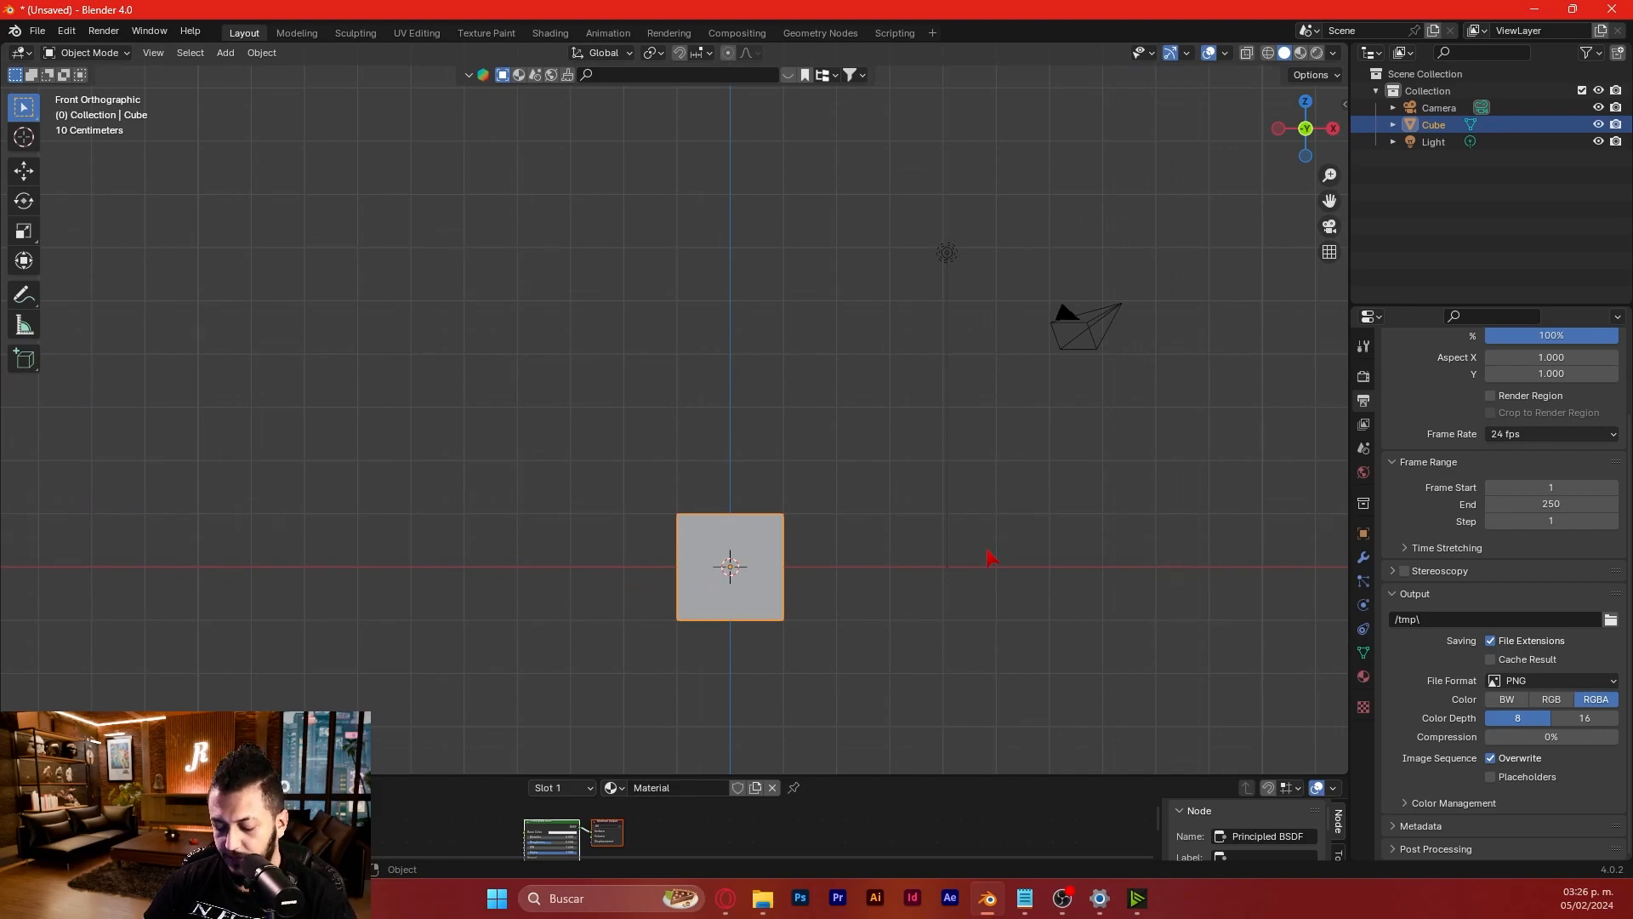
pyautogui.press('ctrl+KP_1')
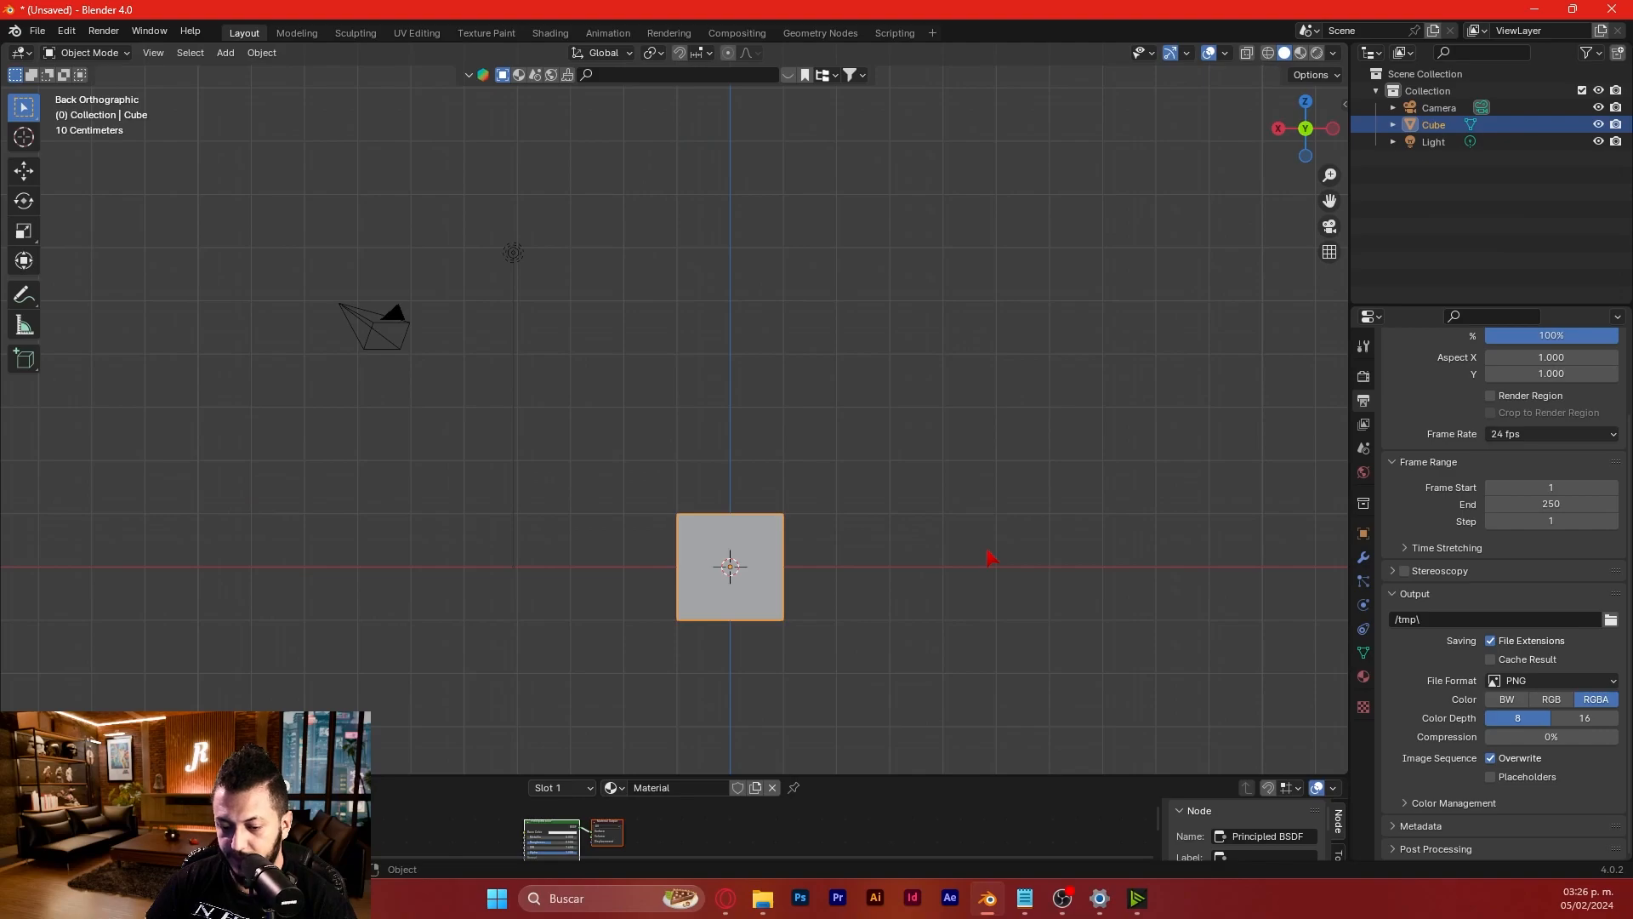
pyautogui.press('KP_1')
pyautogui.press('ctrl+KP_1')
pyautogui.press('KP_1')
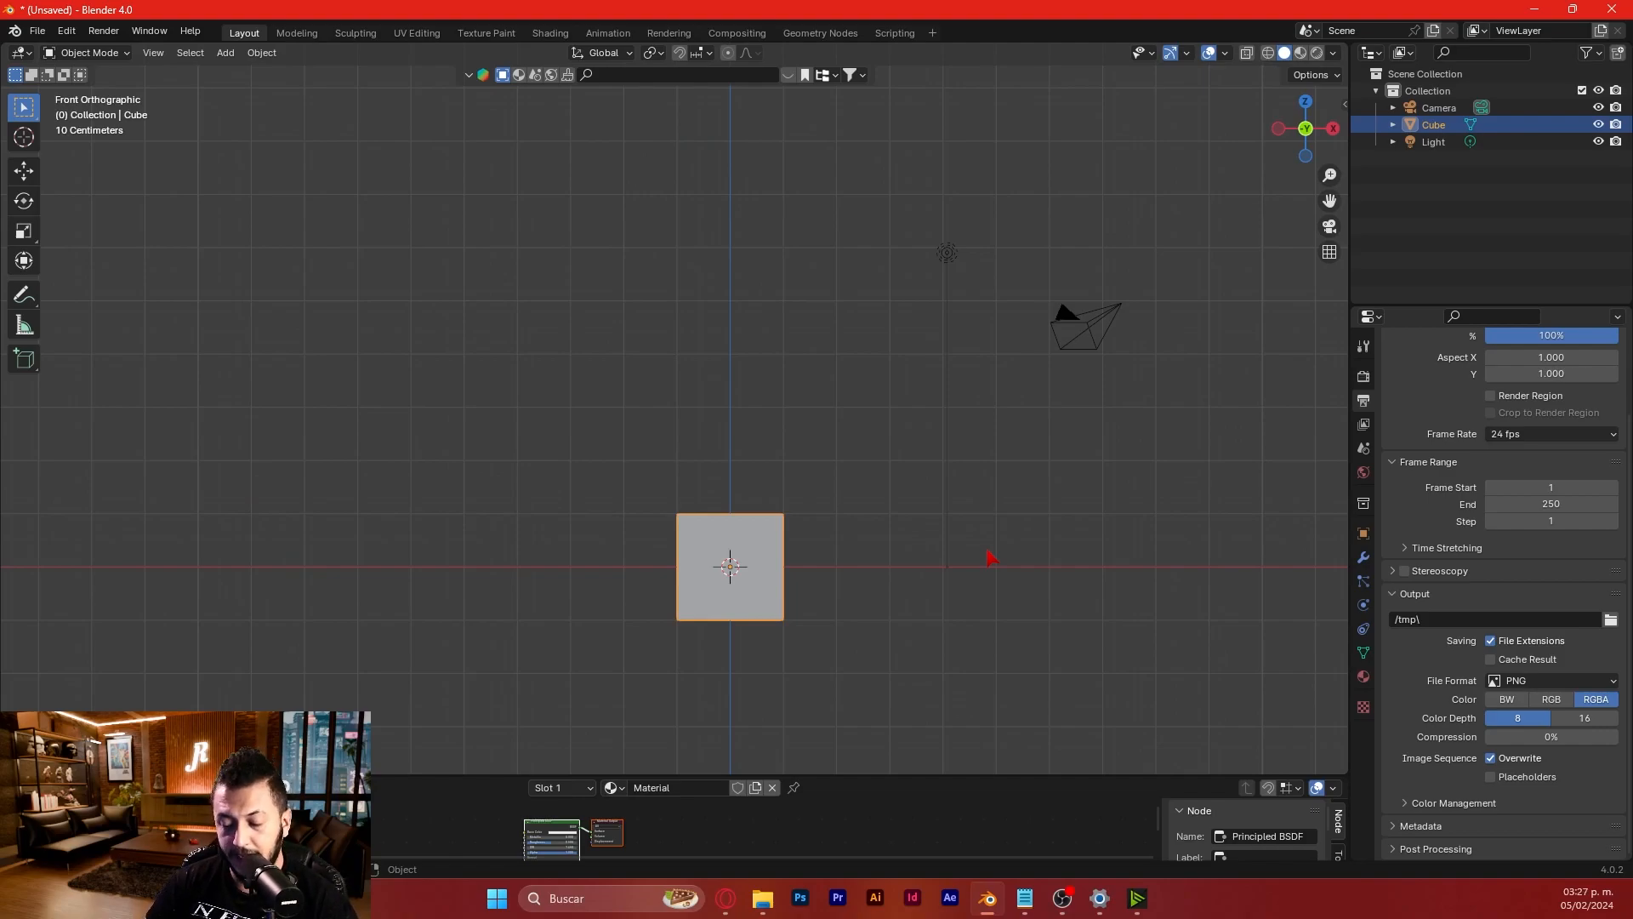
# - Move the cube up about 2.1 m along the global Z axis, working in a perspective view
pyautogui.scroll(6, 989, 557)
pyautogui.moveTo(989, 558); pyautogui.dragTo(791, 444, button='middle')
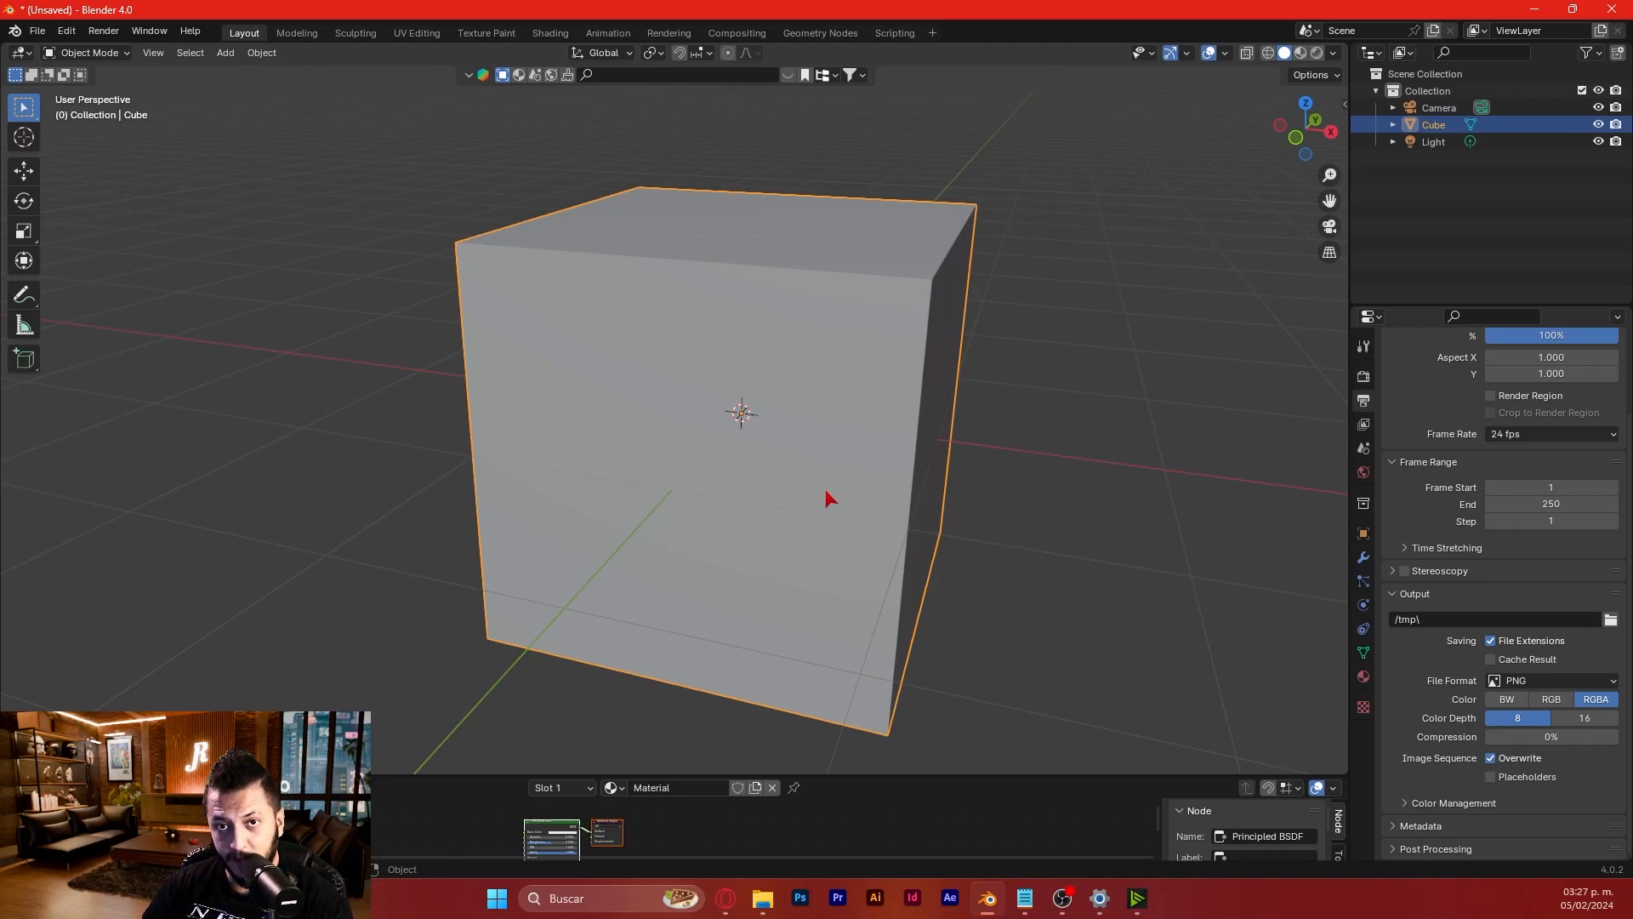
pyautogui.scroll(-3, 828, 498)
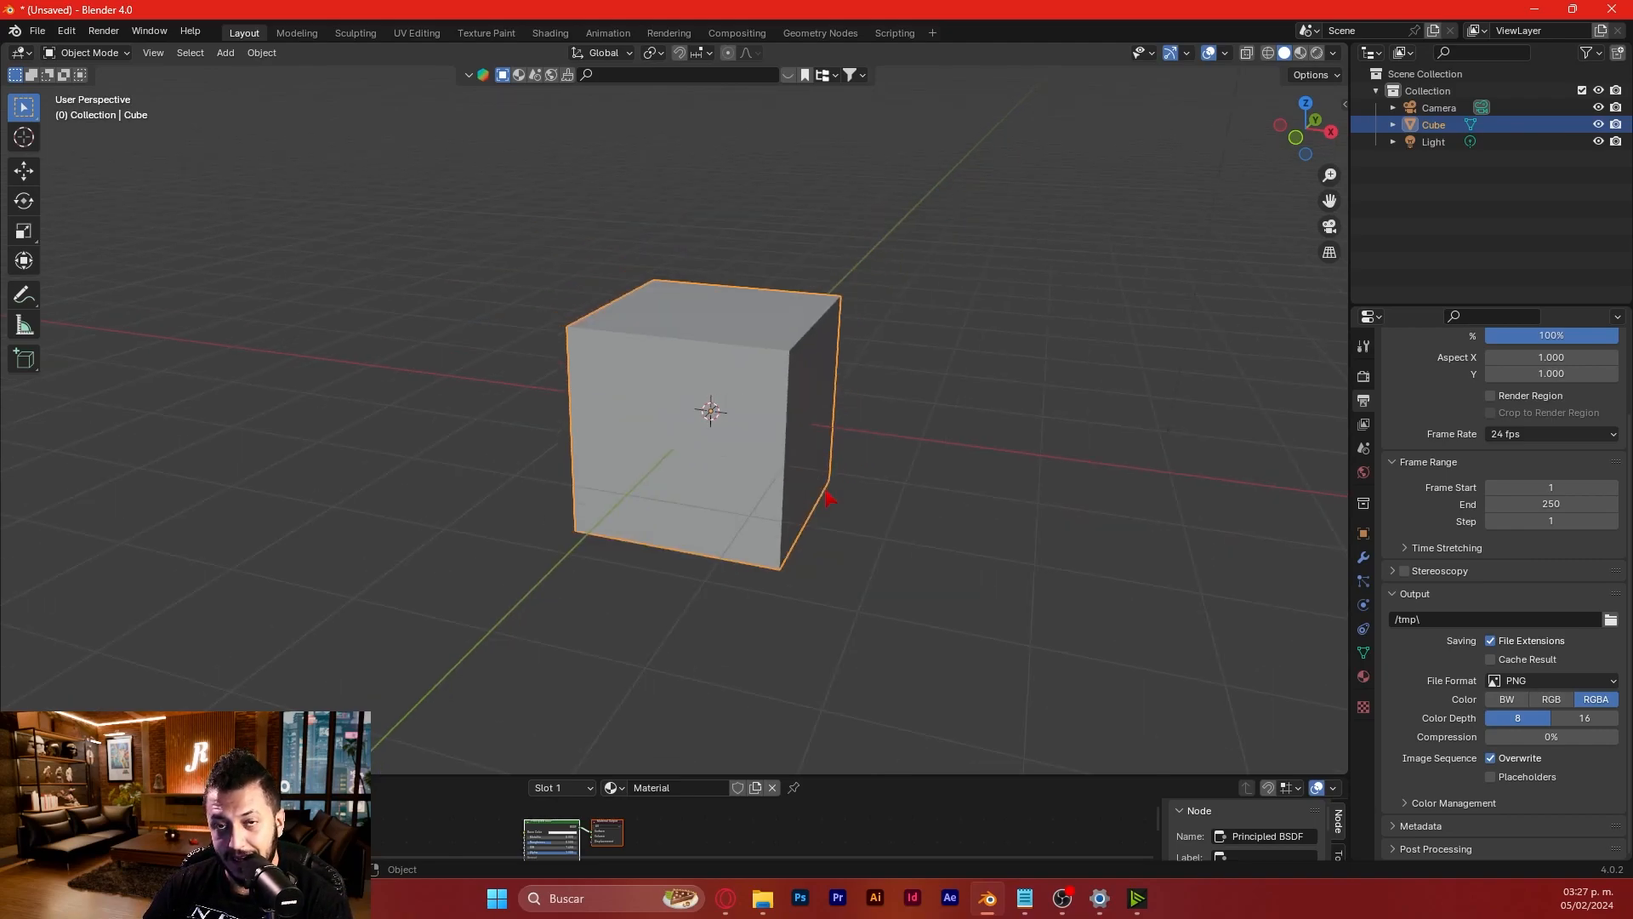
pyautogui.press('g')
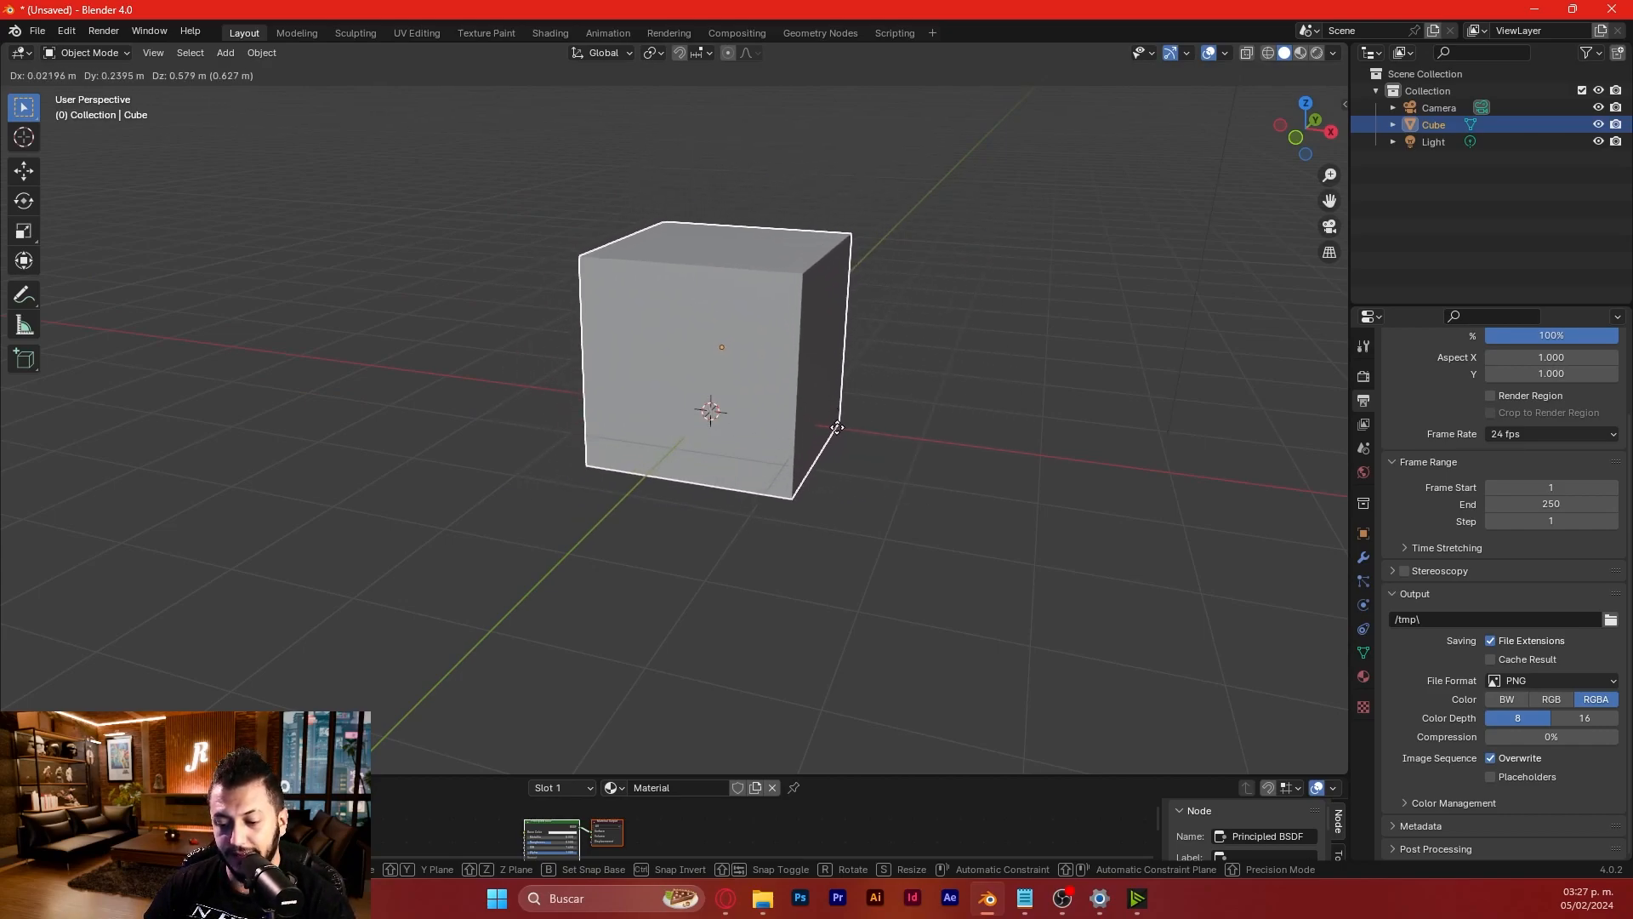
pyautogui.press('z')
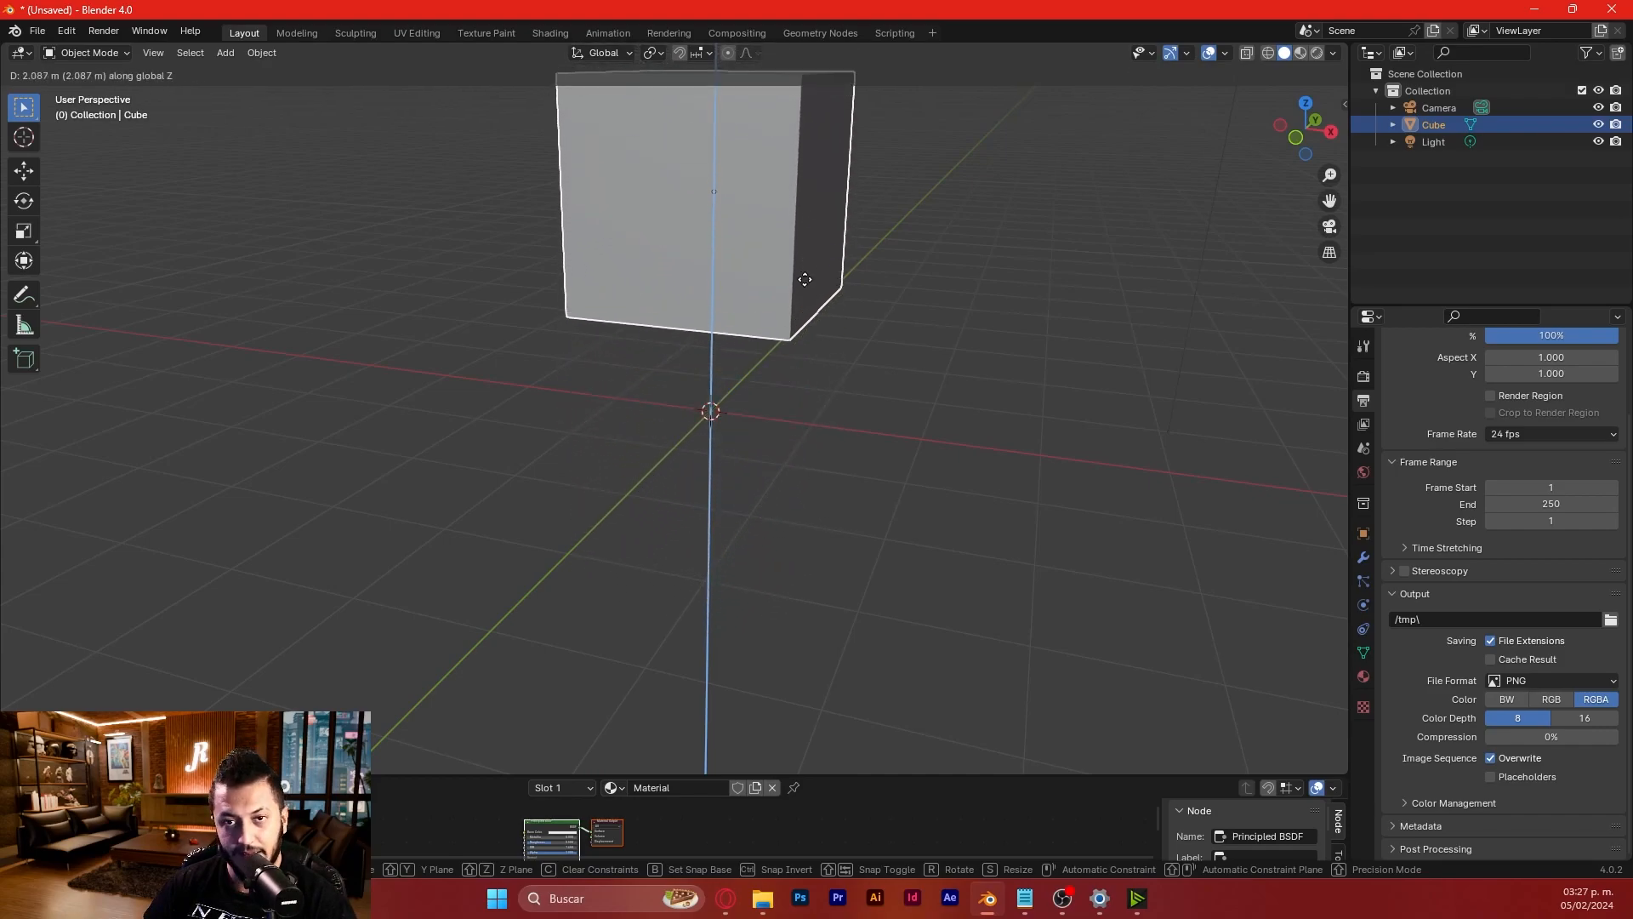
pyautogui.click(744, 309)
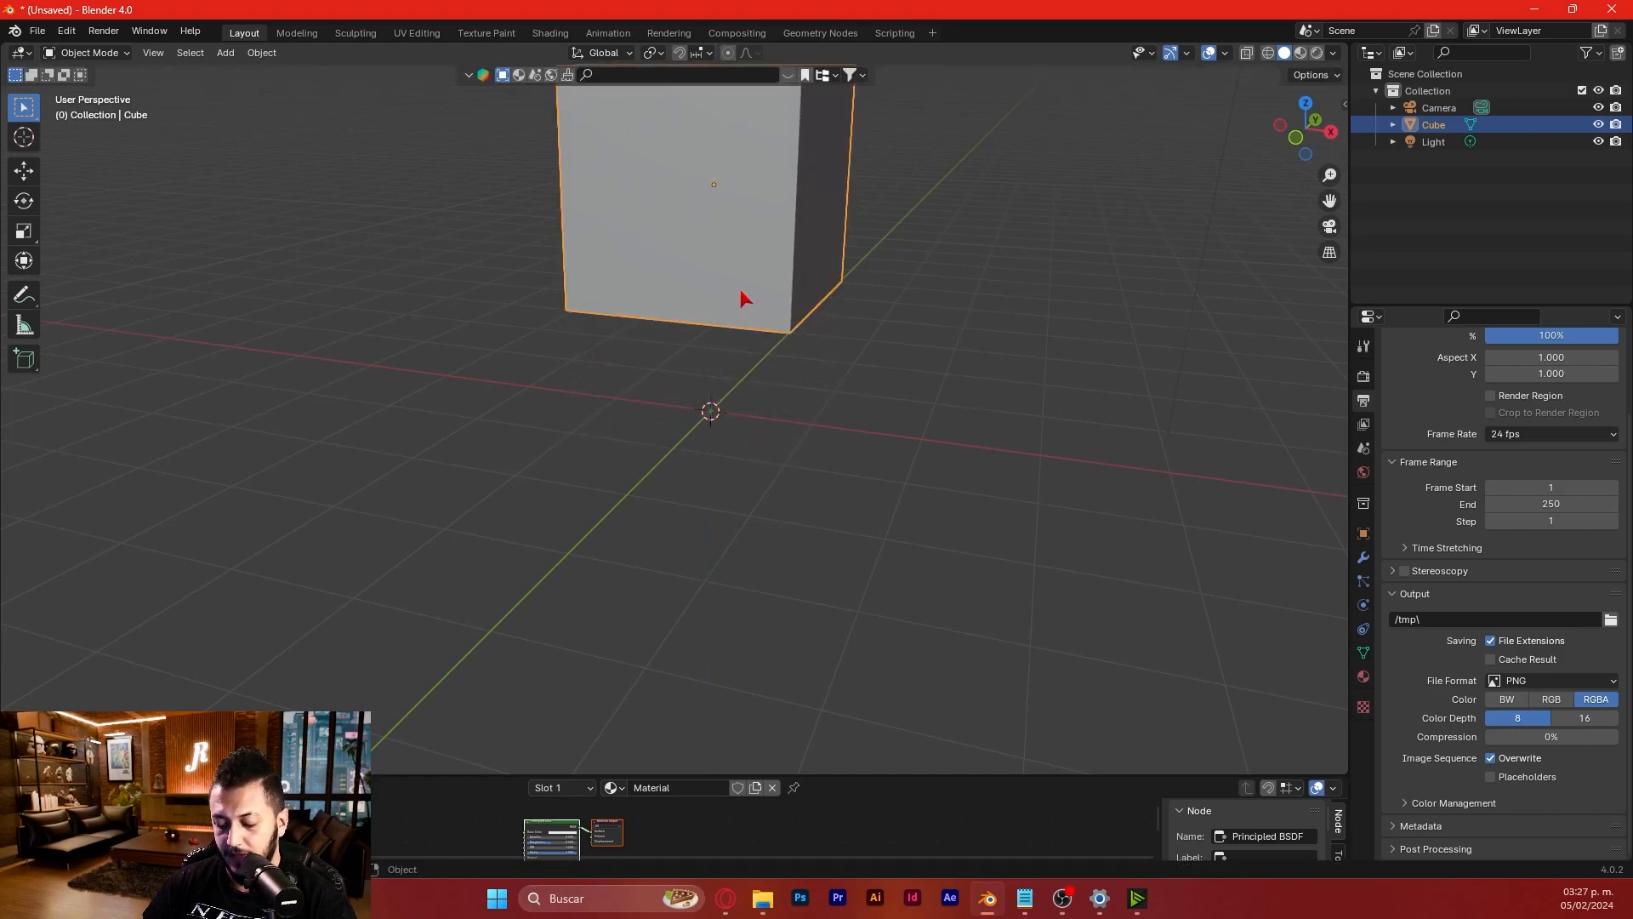
# - Move the raised cube slightly along the global X axis, about 0.02 m in the negative direction
pyautogui.scroll(-3, 746, 417)
pyautogui.moveTo(755, 539); pyautogui.dragTo(800, 460, button='middle')
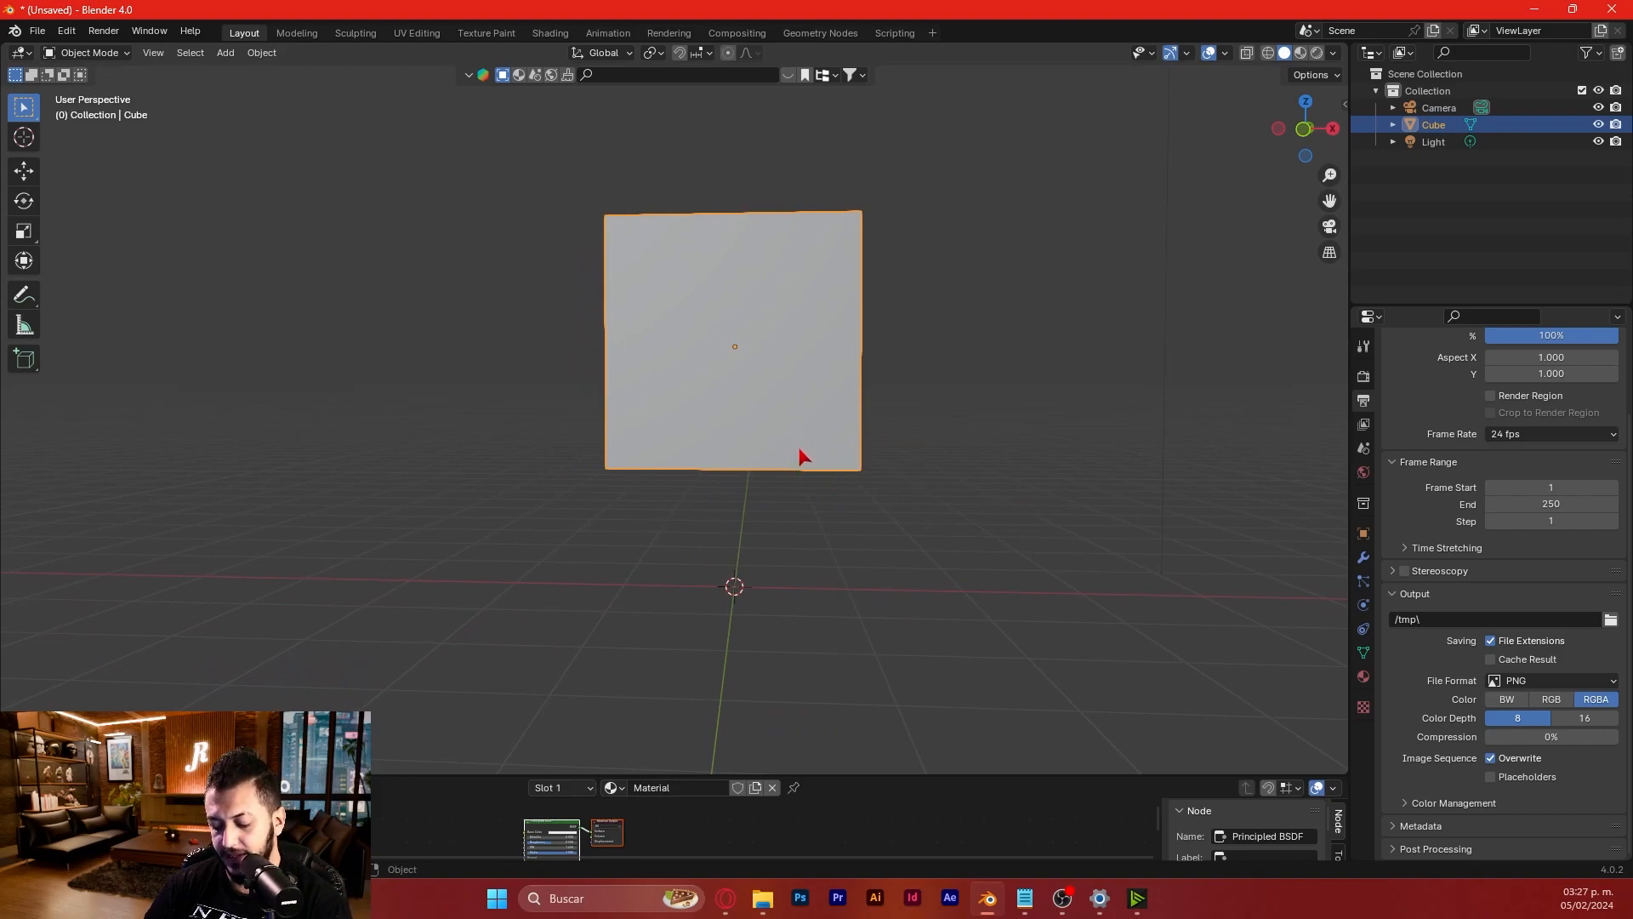
pyautogui.press('g')
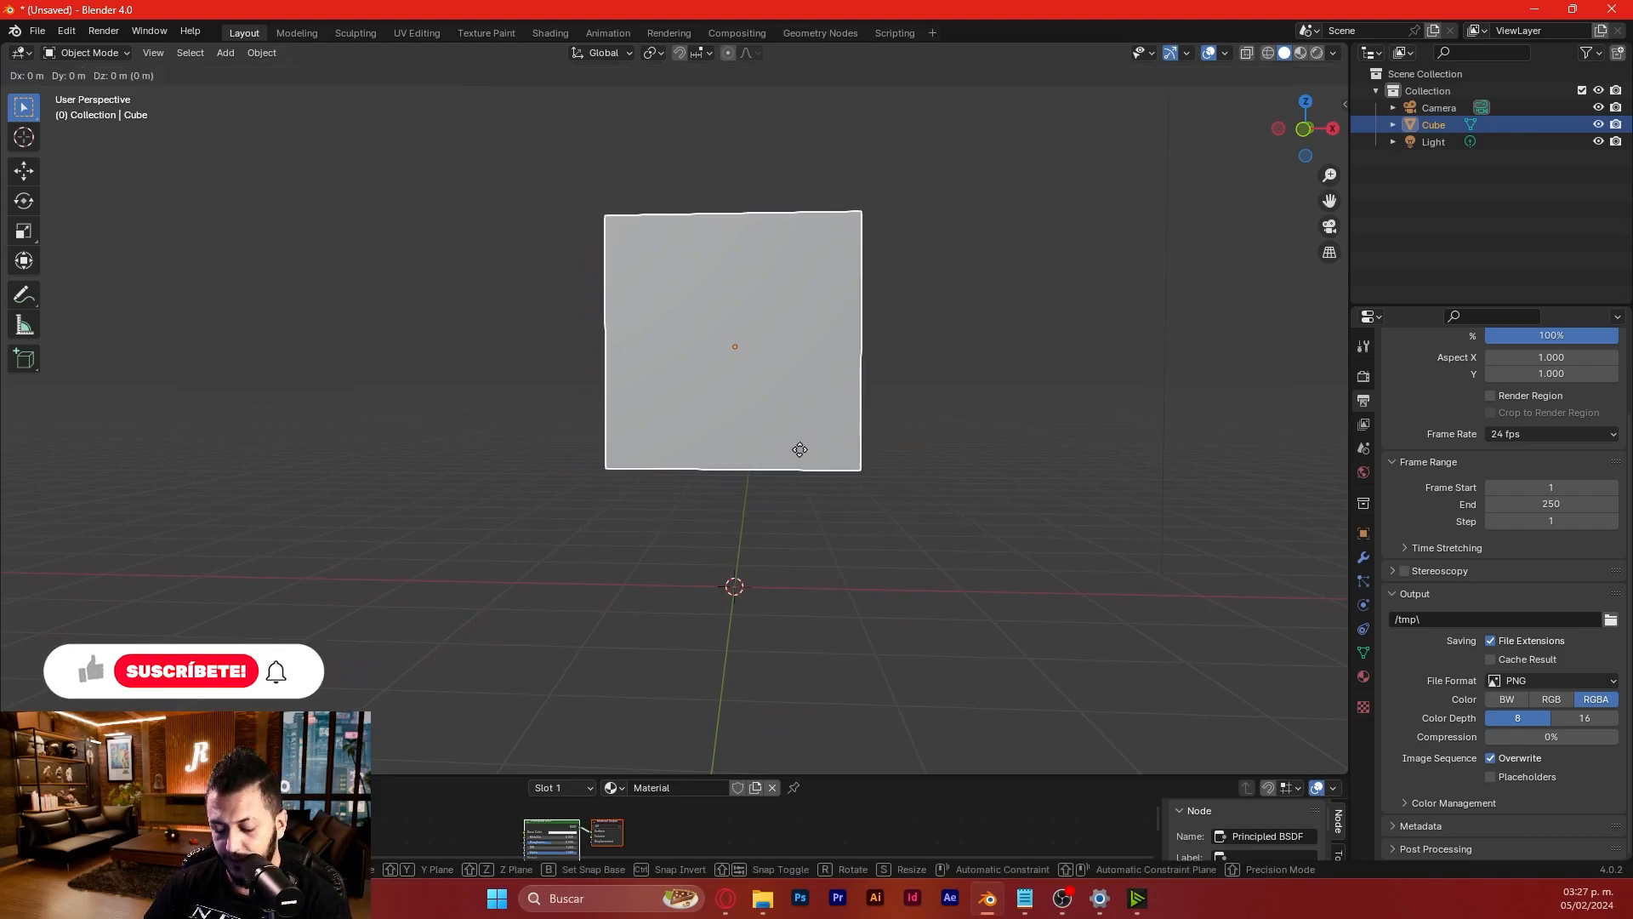
pyautogui.press('x')
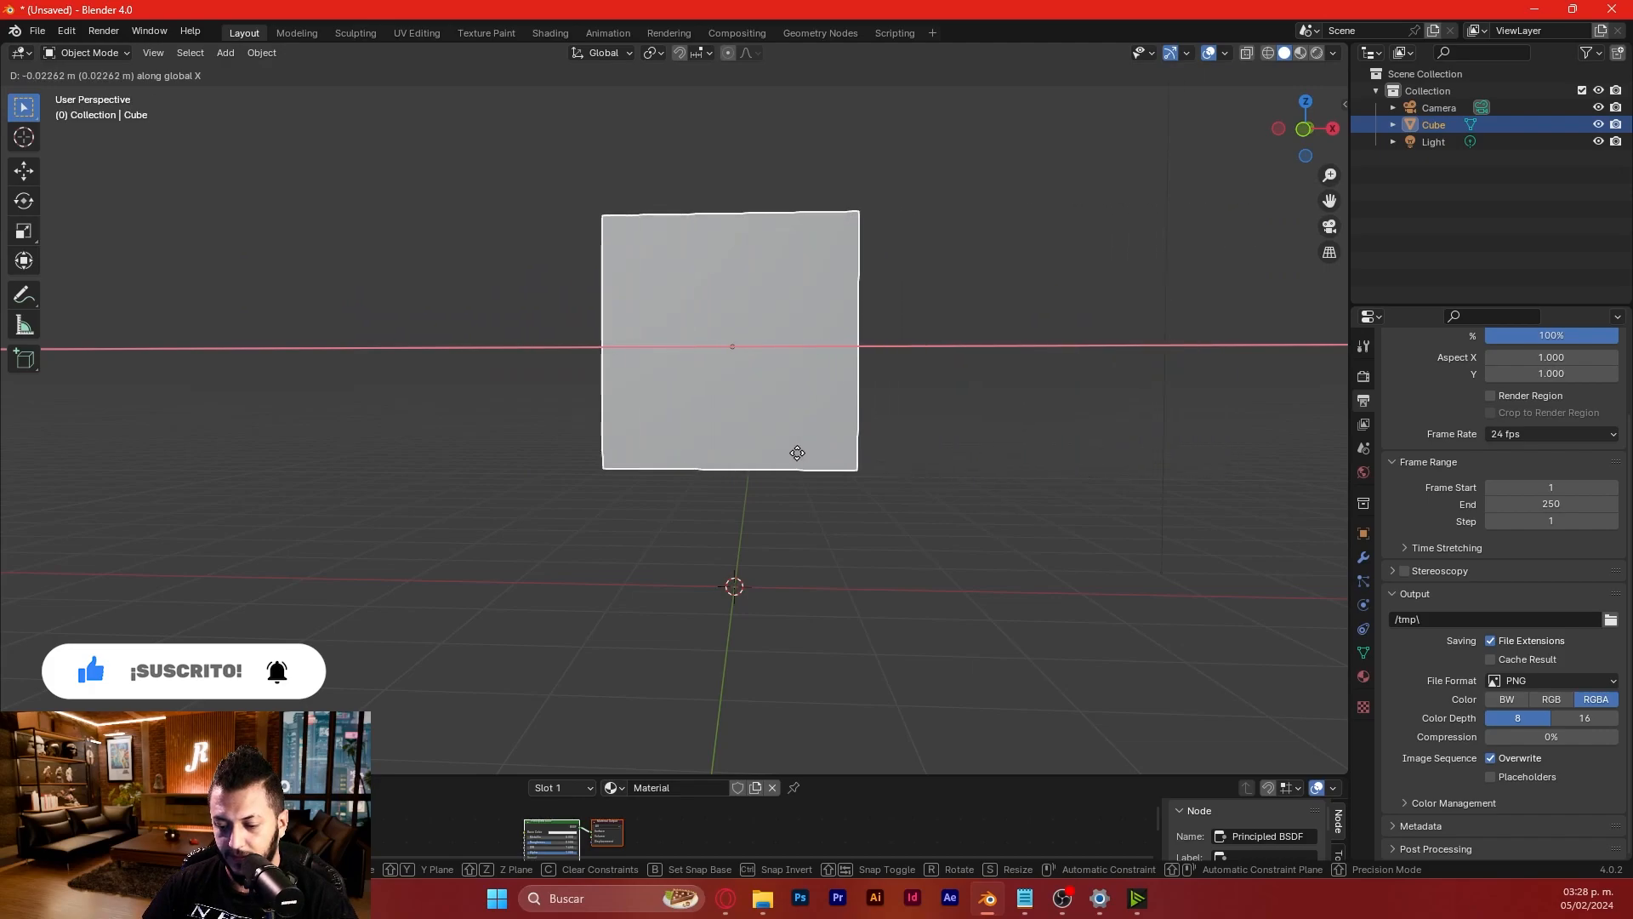
pyautogui.click(799, 457)
# - Move the cube a short distance in the positive direction along the global Y axis
pyautogui.moveTo(868, 466); pyautogui.dragTo(672, 503, button='middle')
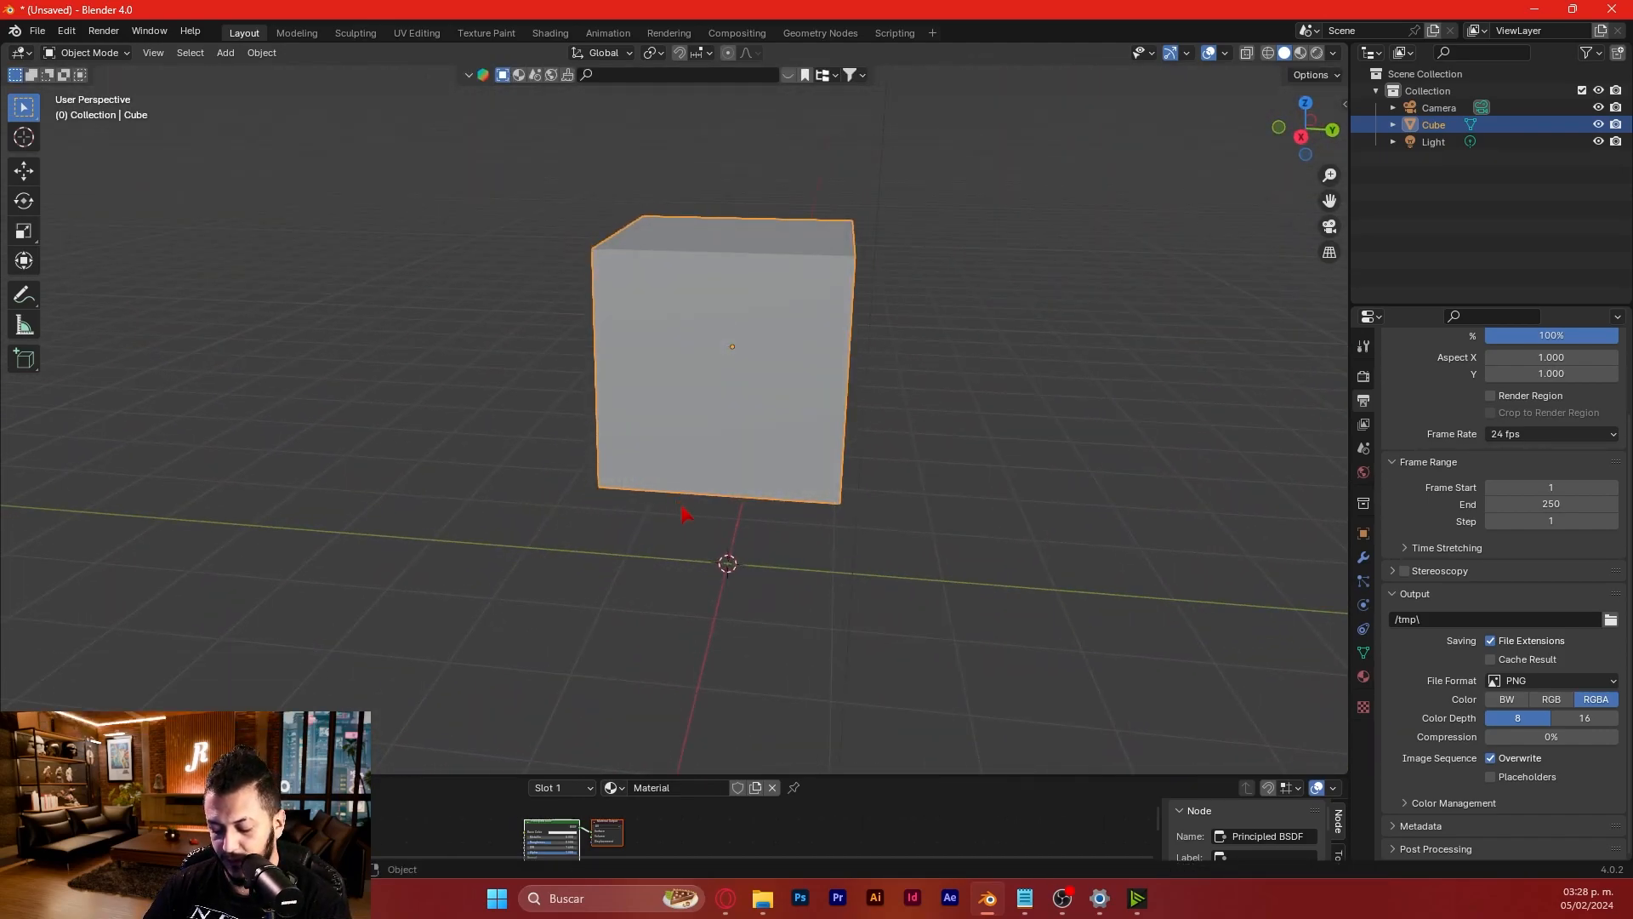
pyautogui.press('g')
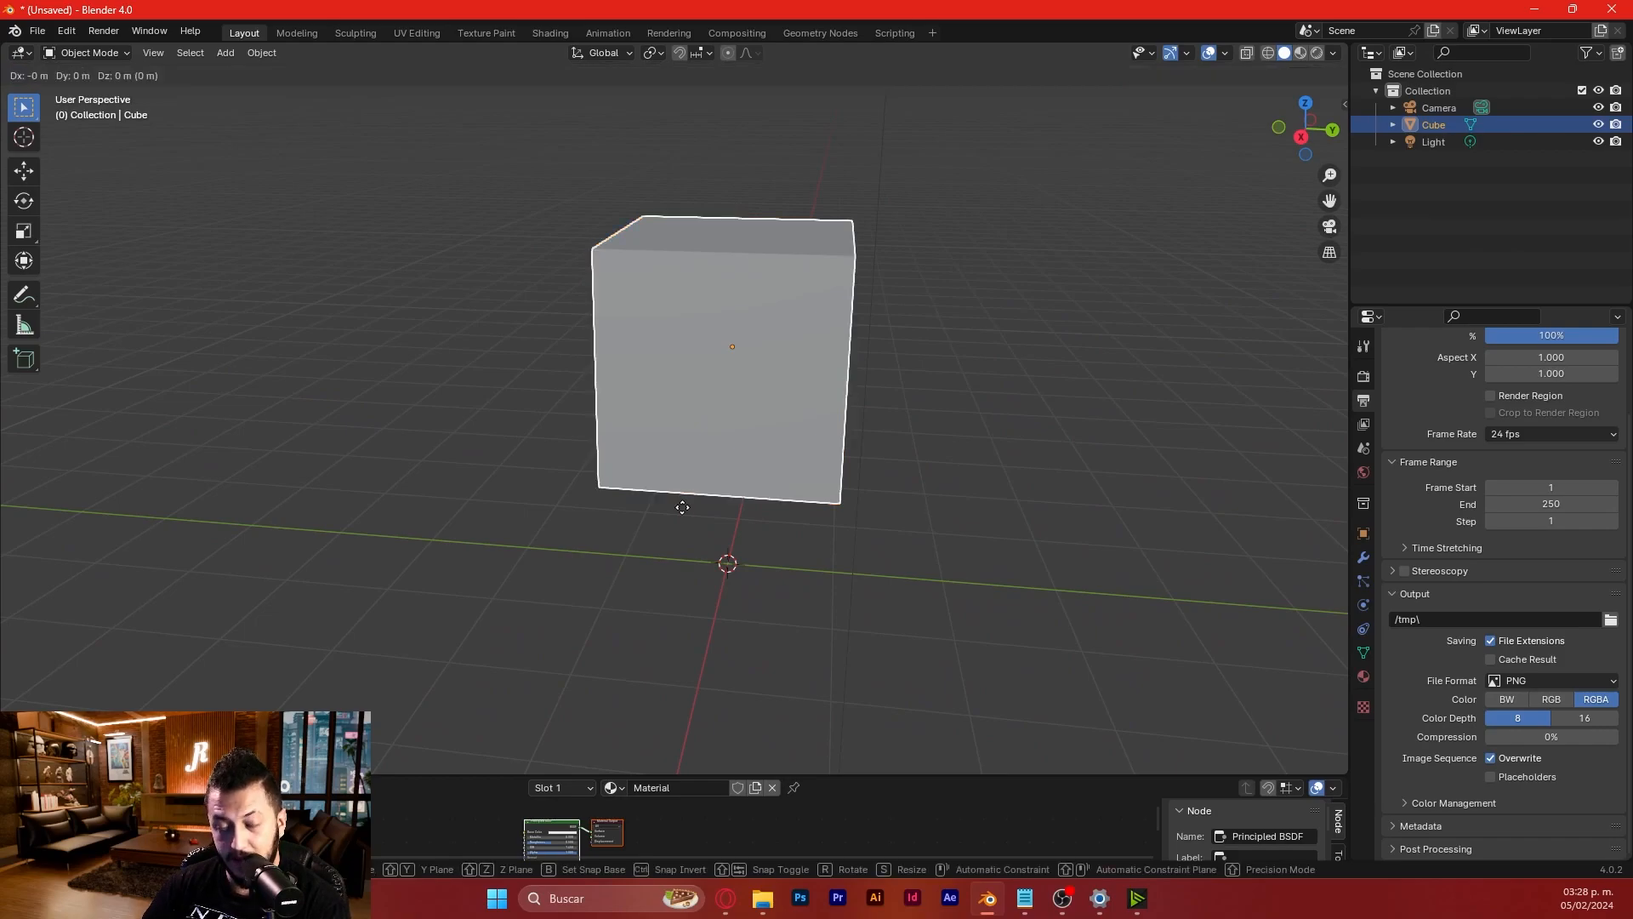
pyautogui.press('y')
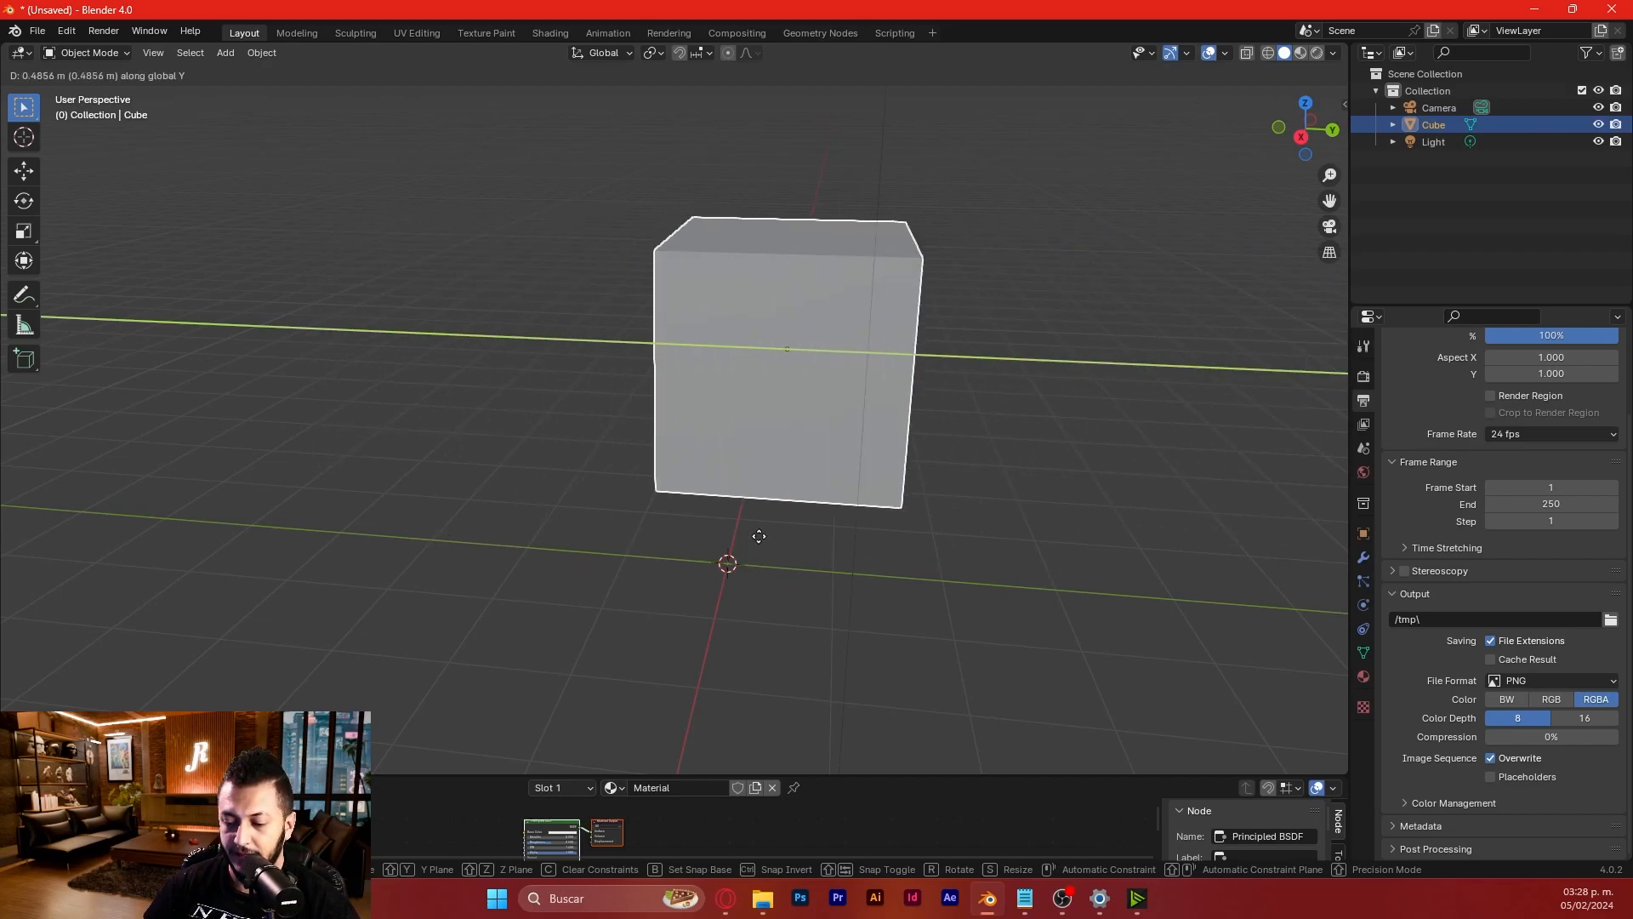
pyautogui.rightClick(844, 538)
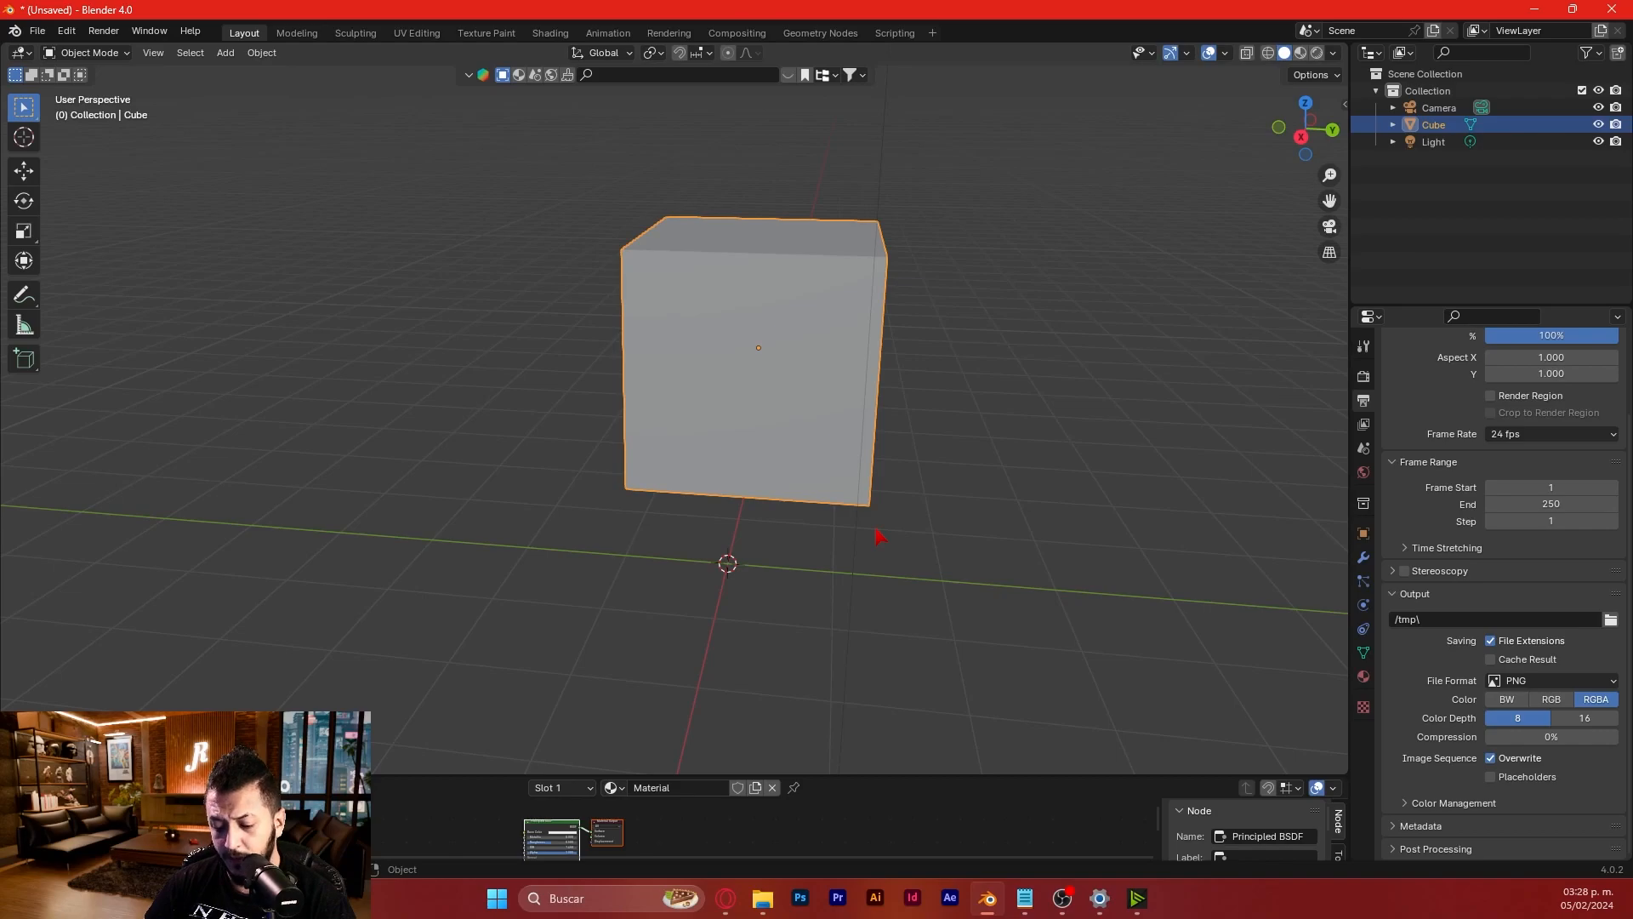
# - Lower the cube about 1.14 m along the global Z axis in front view, resting its base on the ground line
pyautogui.press('KP_1')
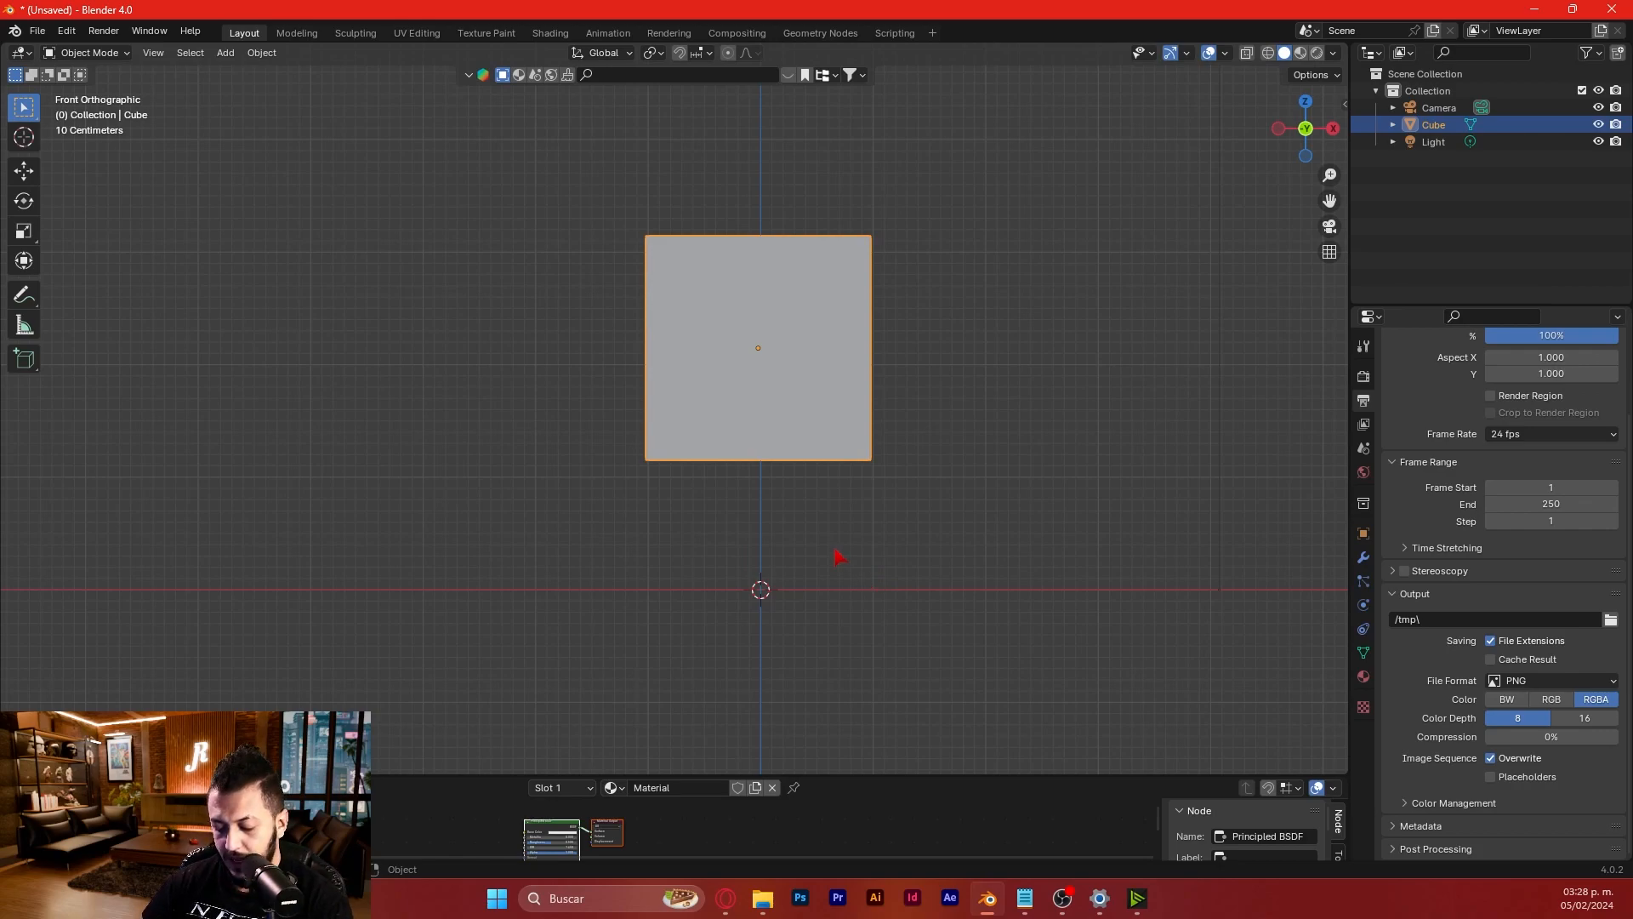
pyautogui.press('g')
pyautogui.press('z')
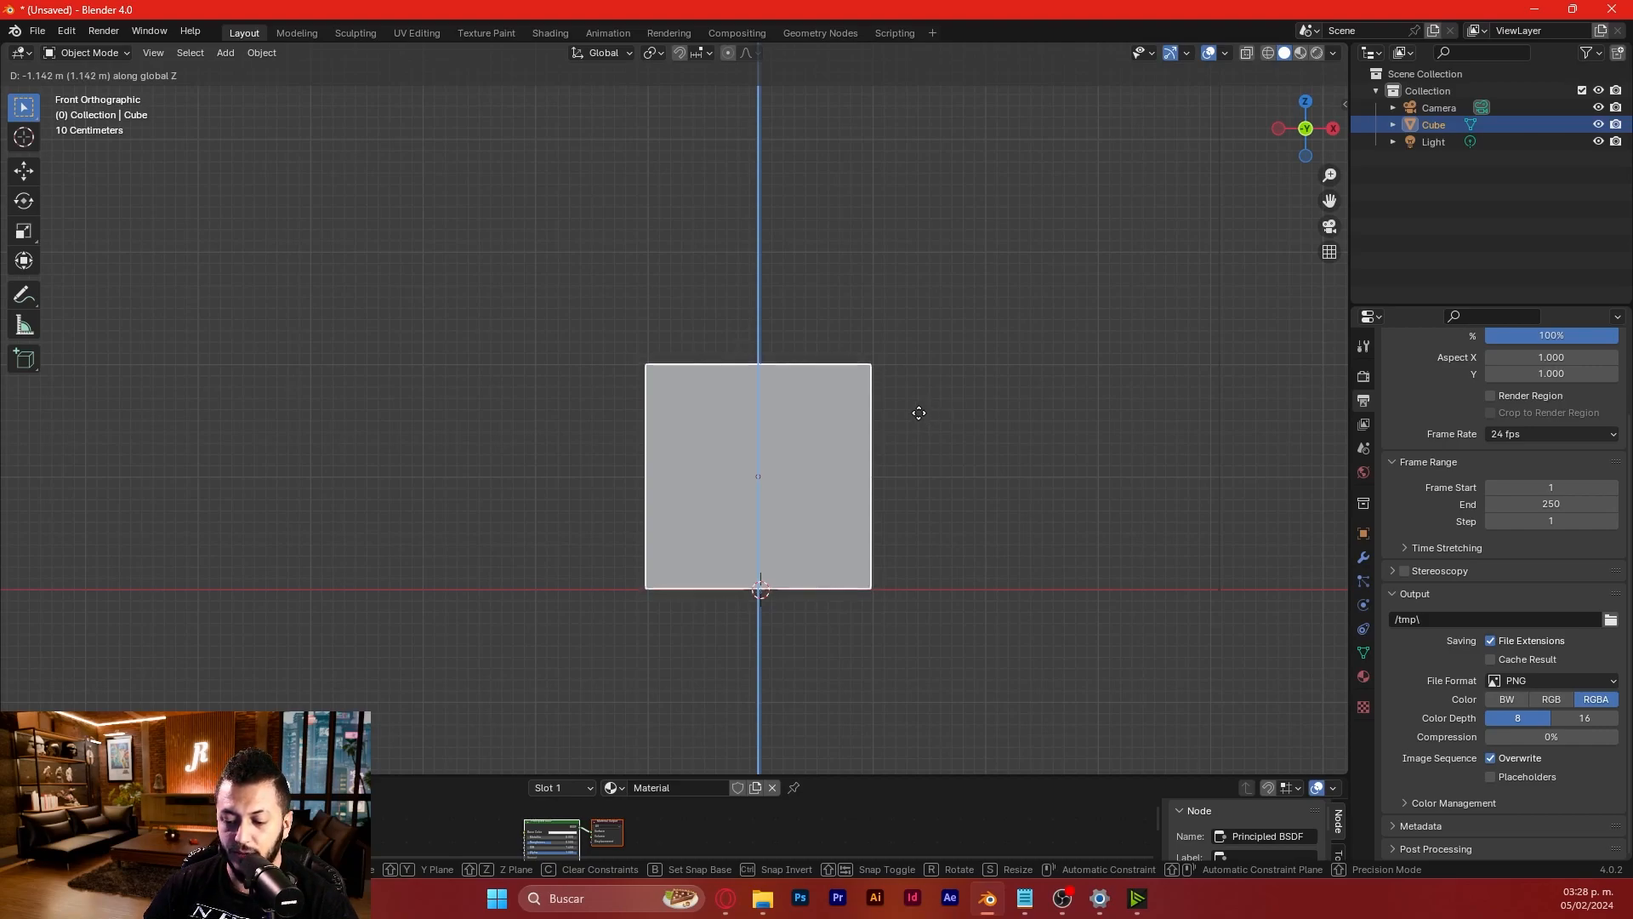
pyautogui.click(921, 417)
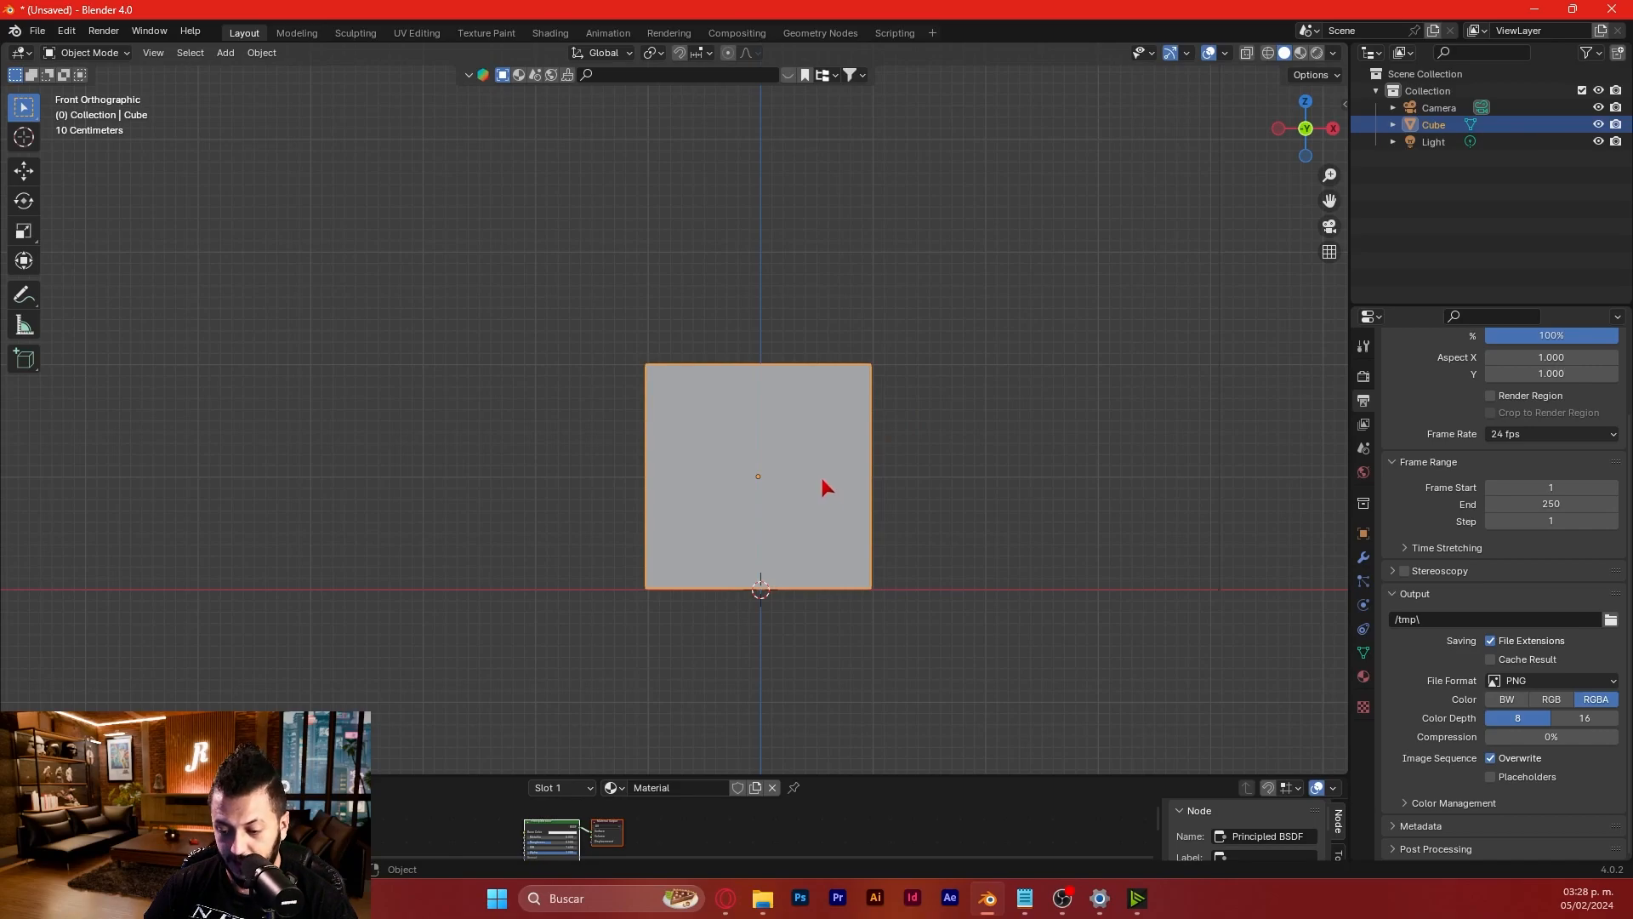
# - Scale the cube uniformly on all three axes in a perspective view, settling on a size near the original
pyautogui.moveTo(825, 483); pyautogui.dragTo(815, 577, button='middle')
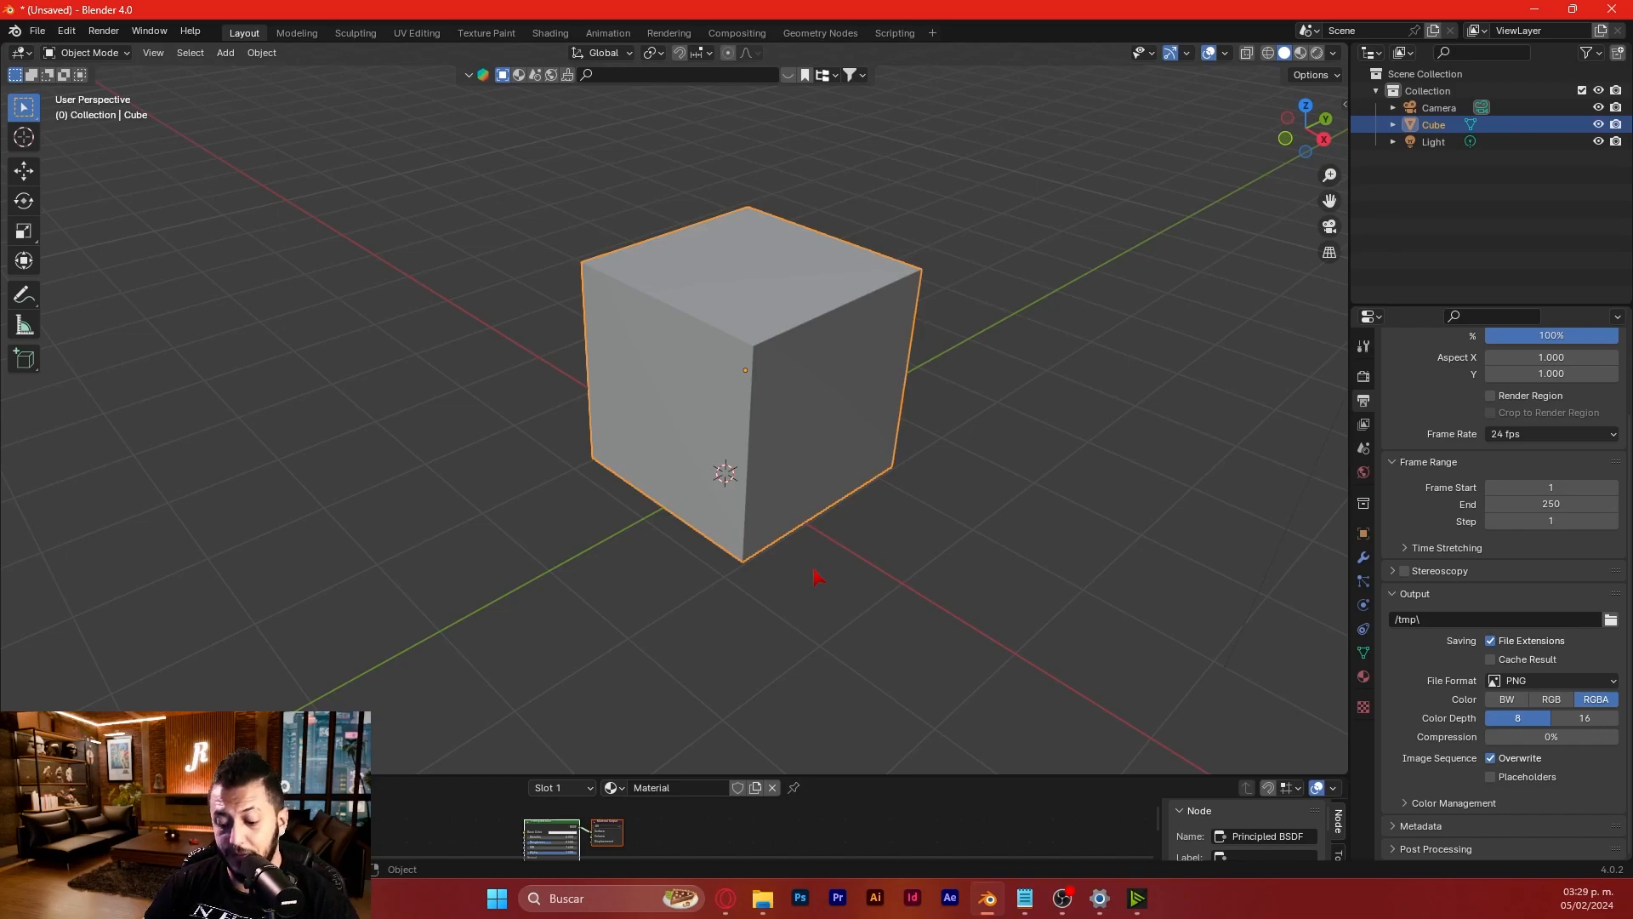
pyautogui.press('s')
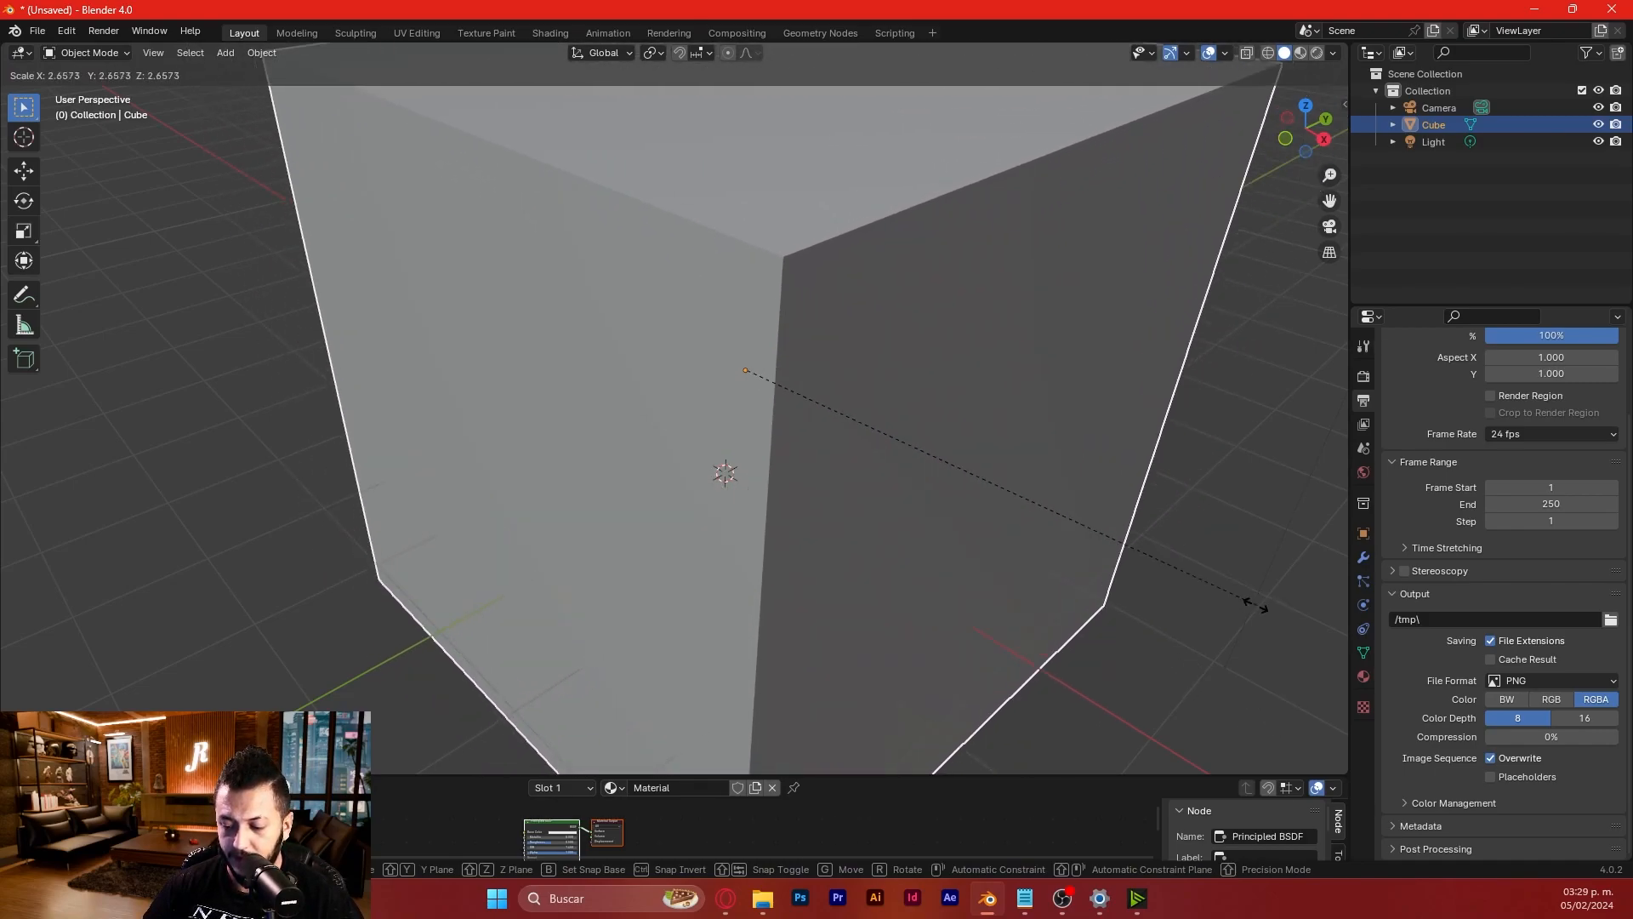
pyautogui.click(952, 466)
pyautogui.moveTo(962, 485); pyautogui.dragTo(1121, 536, button='middle')
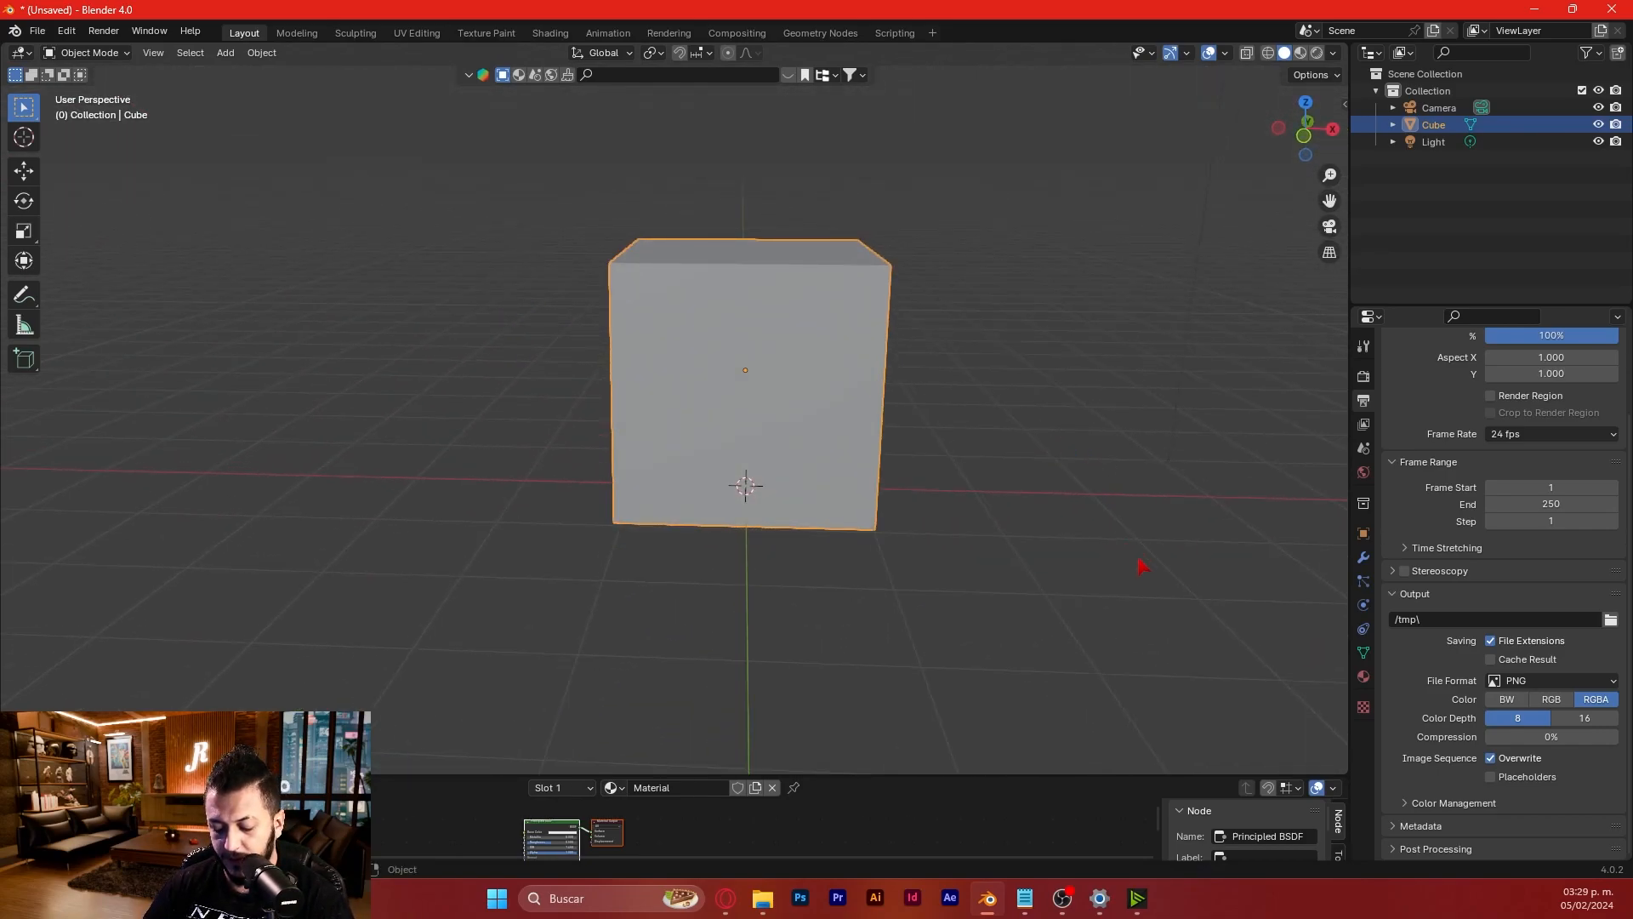
pyautogui.press('s')
pyautogui.press('z')
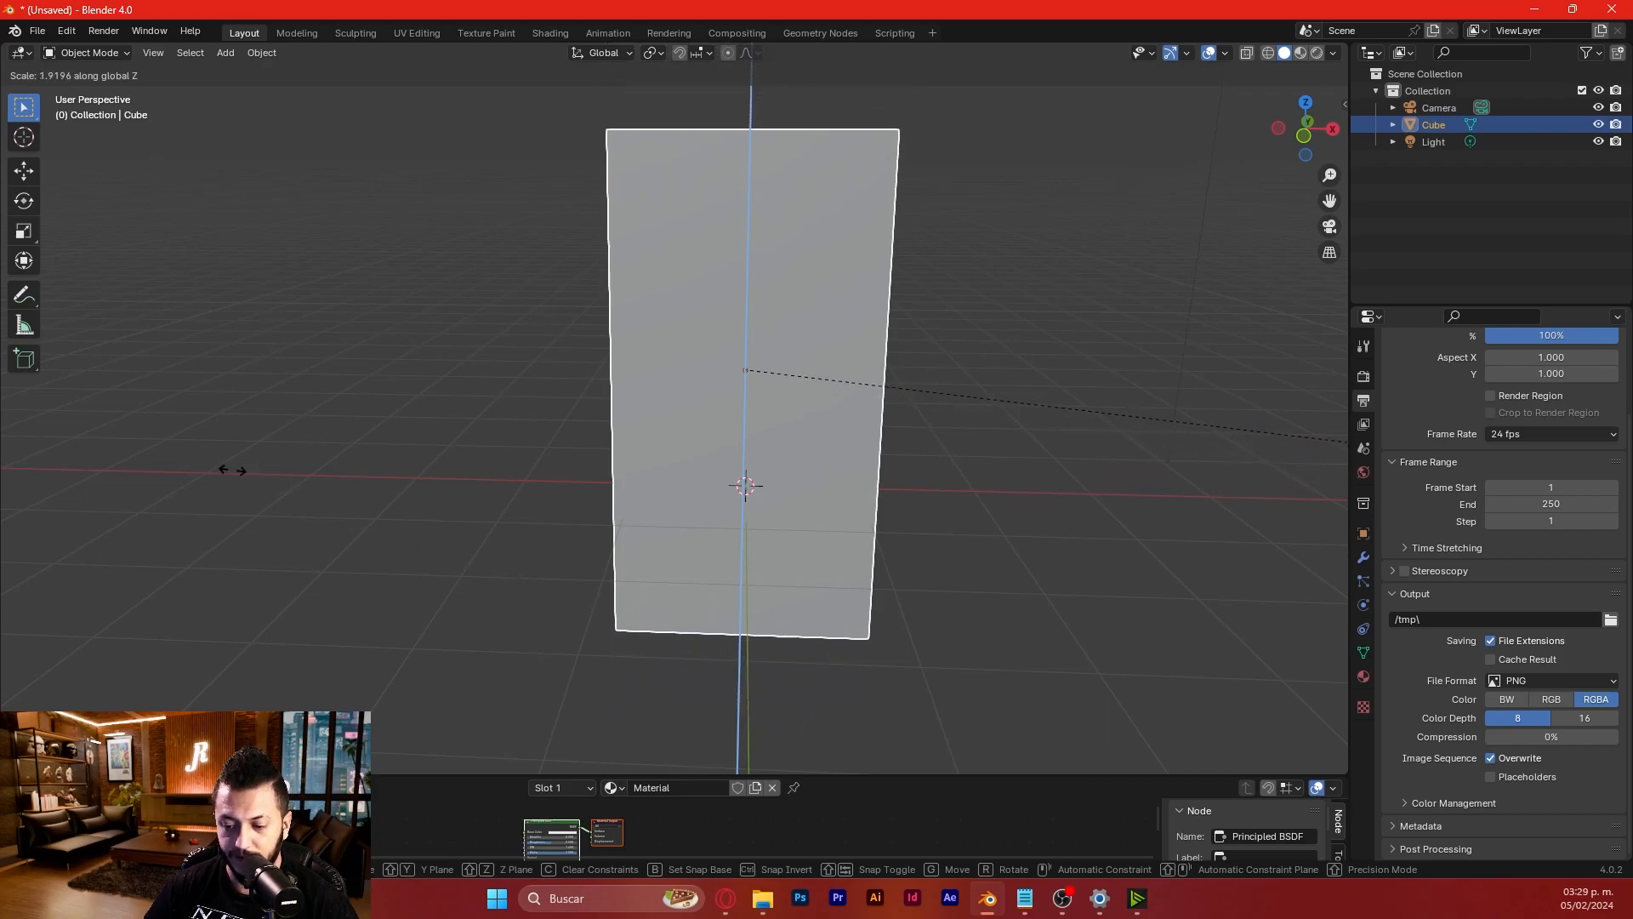
pyautogui.press('Escape')
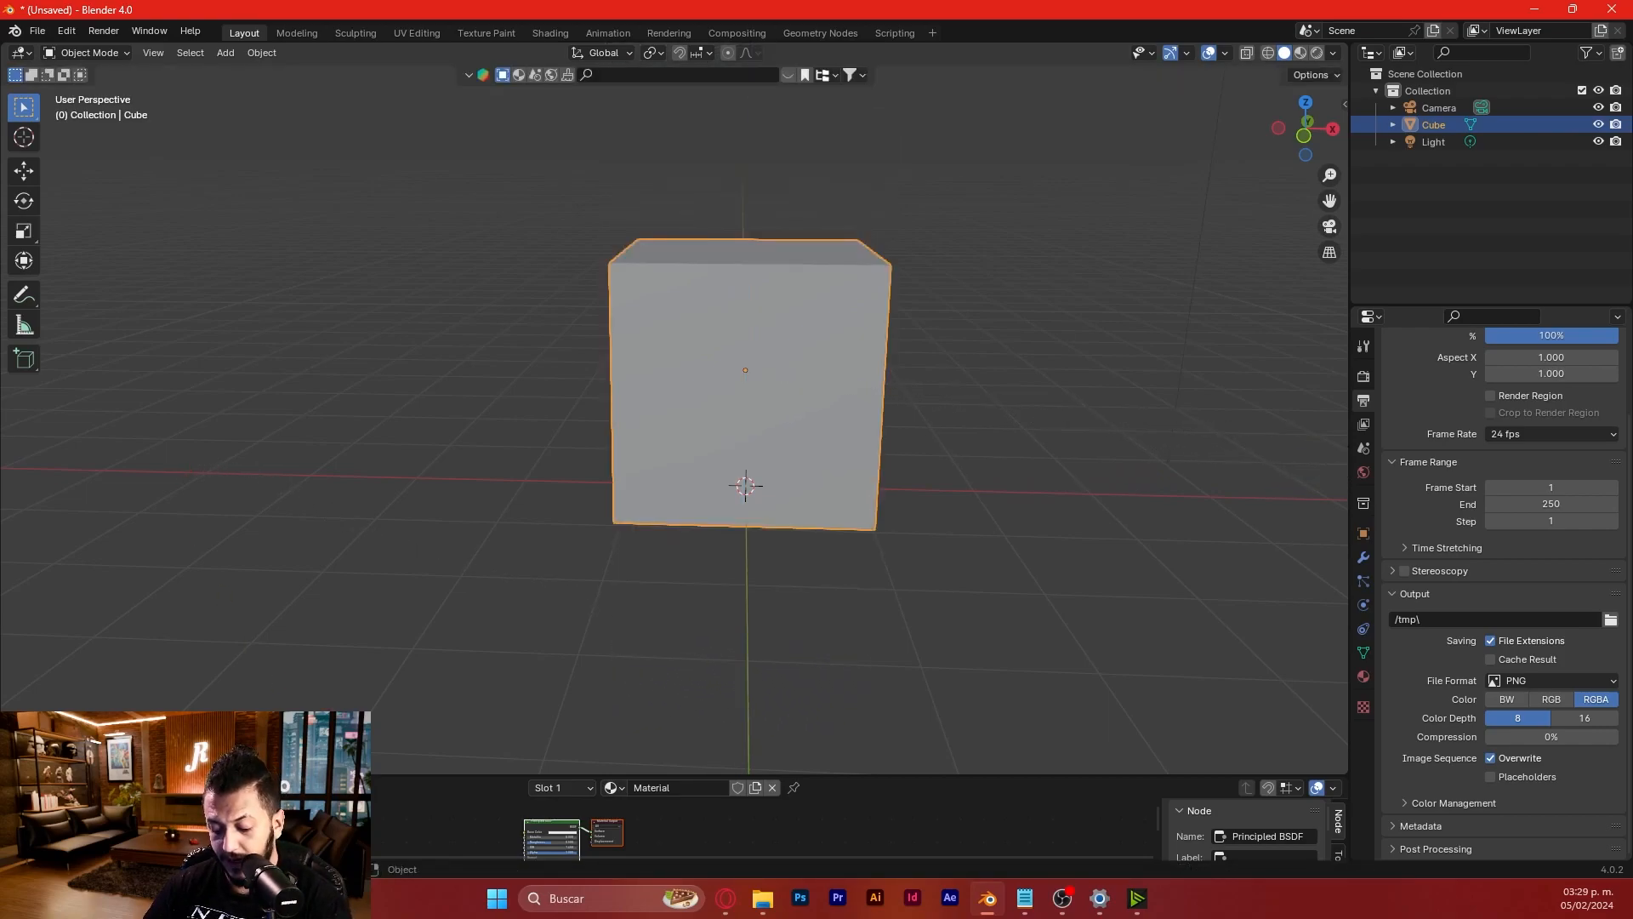
# - Scale the cube along the global X axis only, stretching it into an elongated box
pyautogui.press('g')
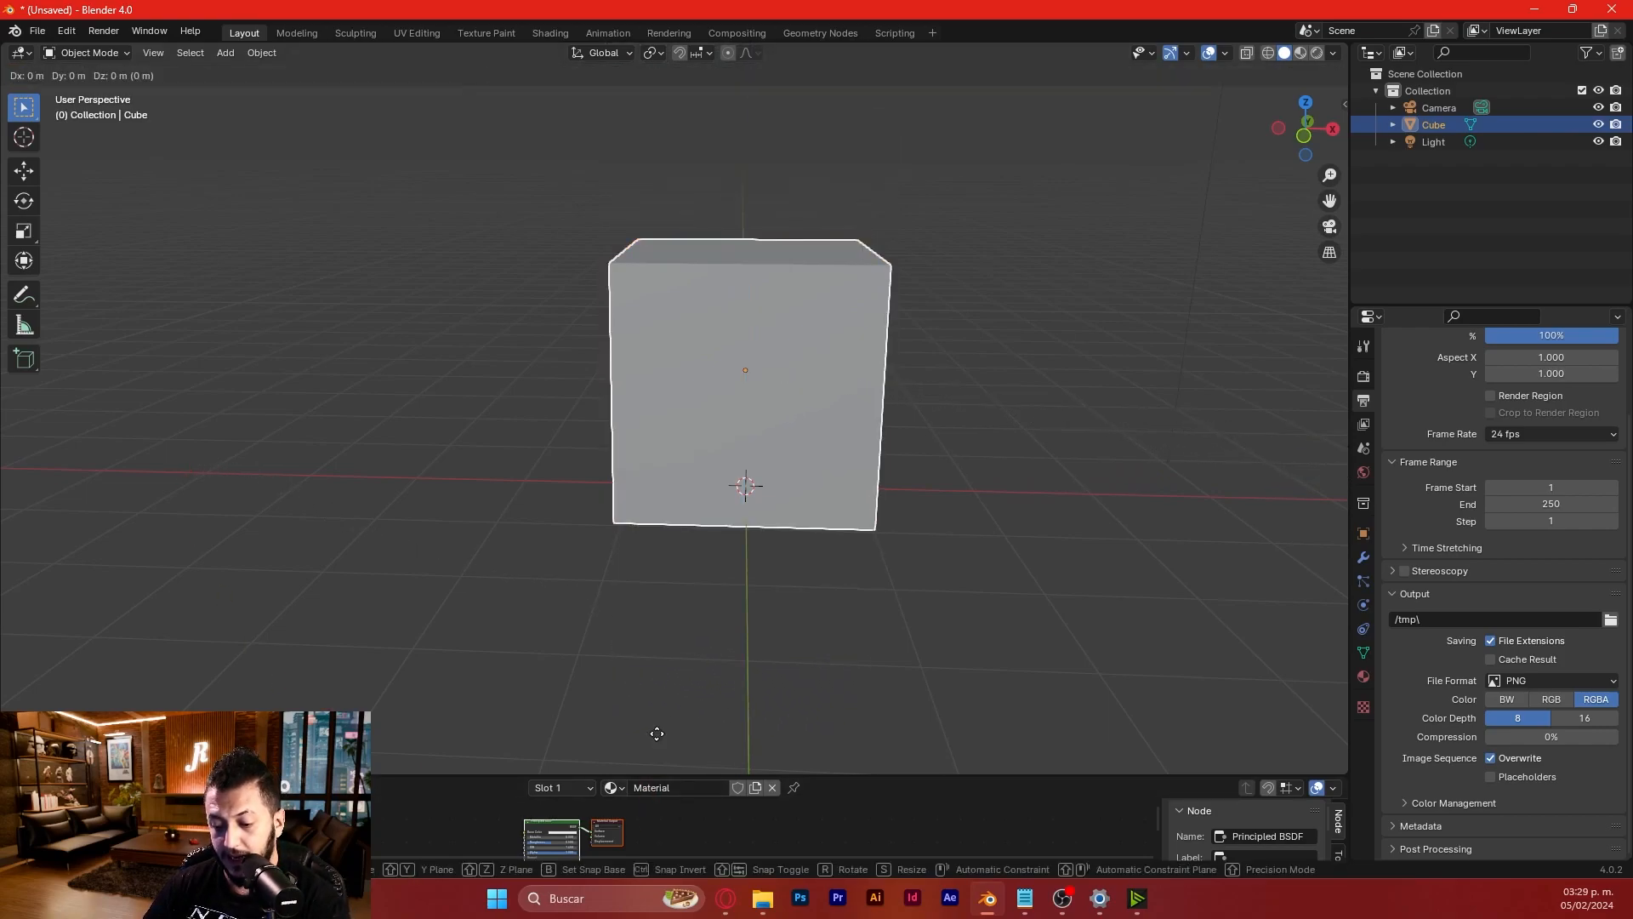
pyautogui.press('s')
pyautogui.press('x')
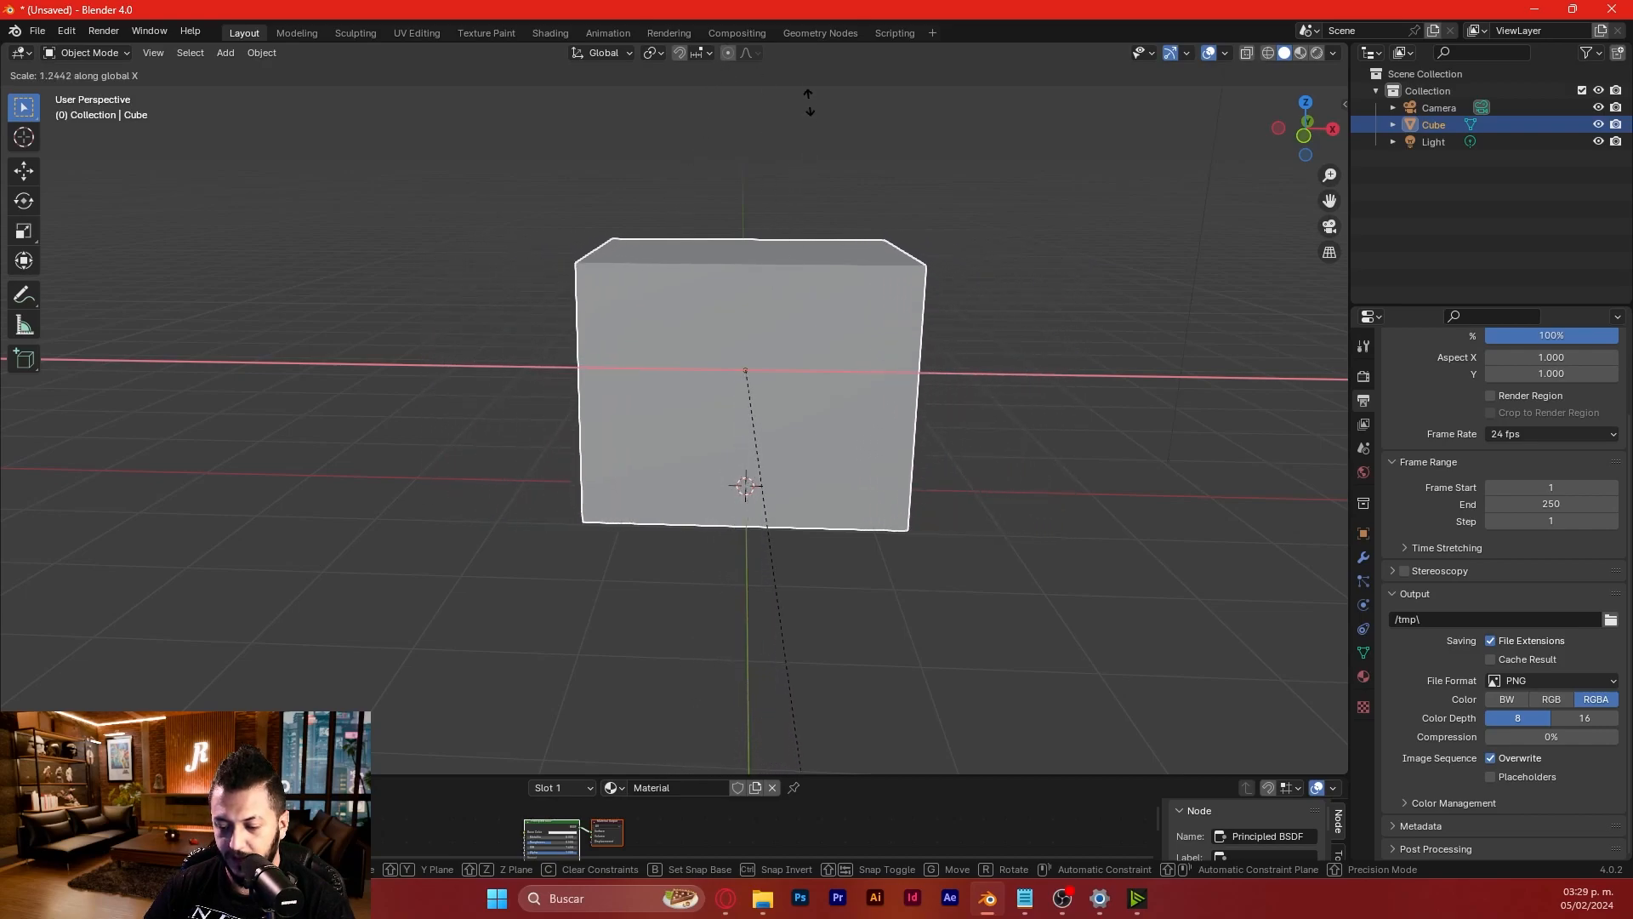
pyautogui.click(836, 239)
# - Scale the elongated box down along the global Y axis only, narrowing it into a thin slab
pyautogui.moveTo(834, 328); pyautogui.dragTo(734, 327, button='middle')
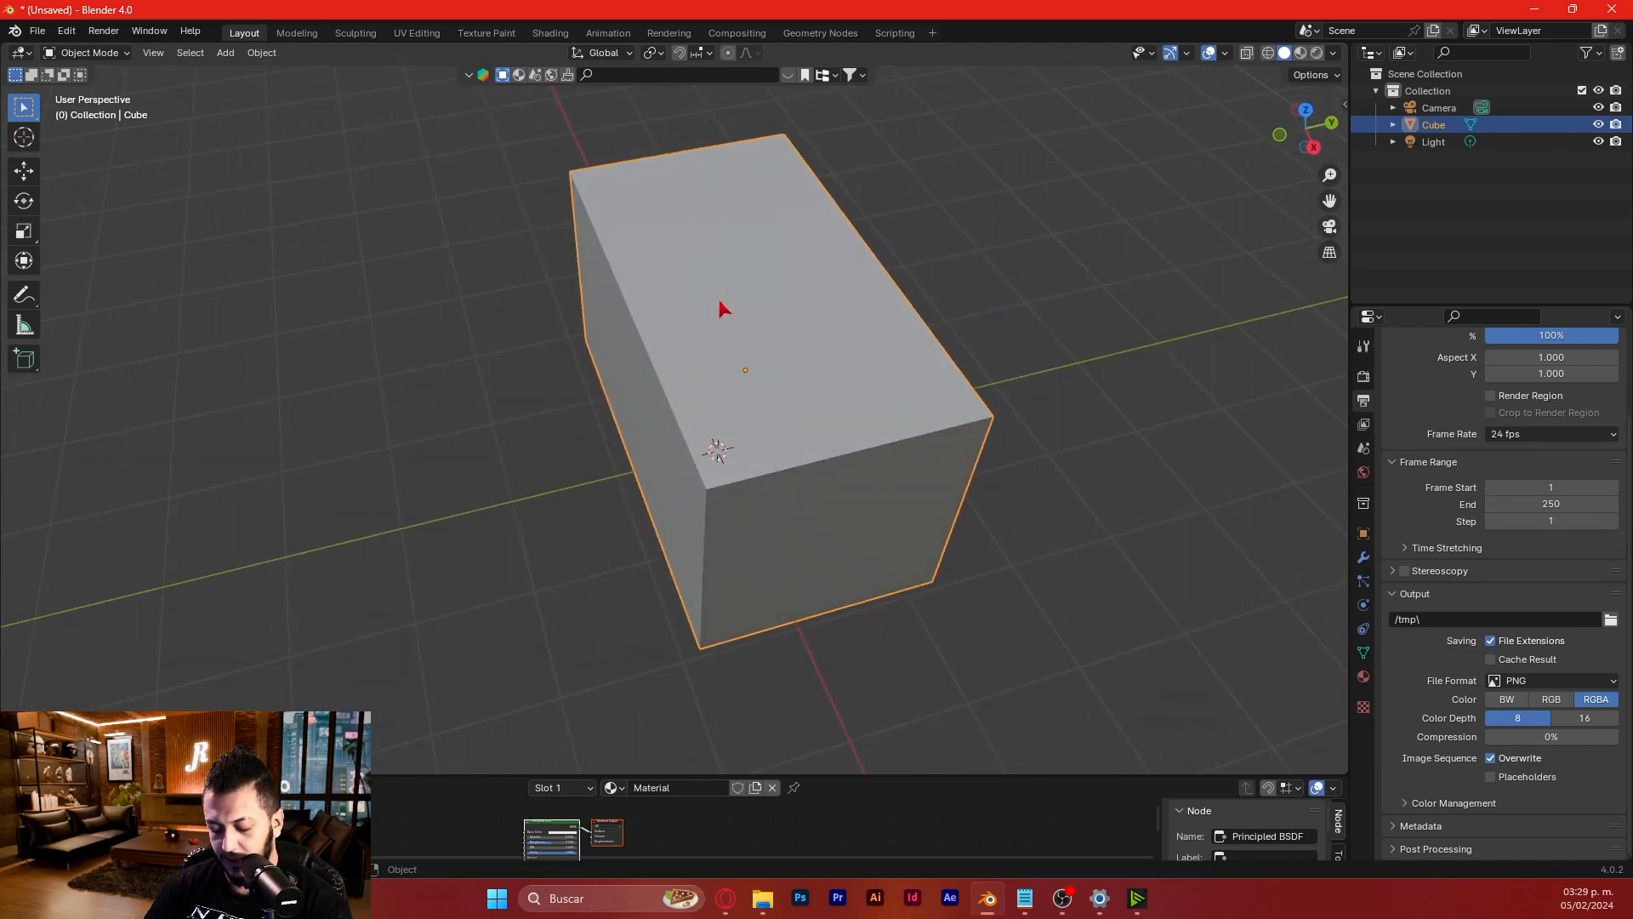
pyautogui.press('s')
pyautogui.press('y')
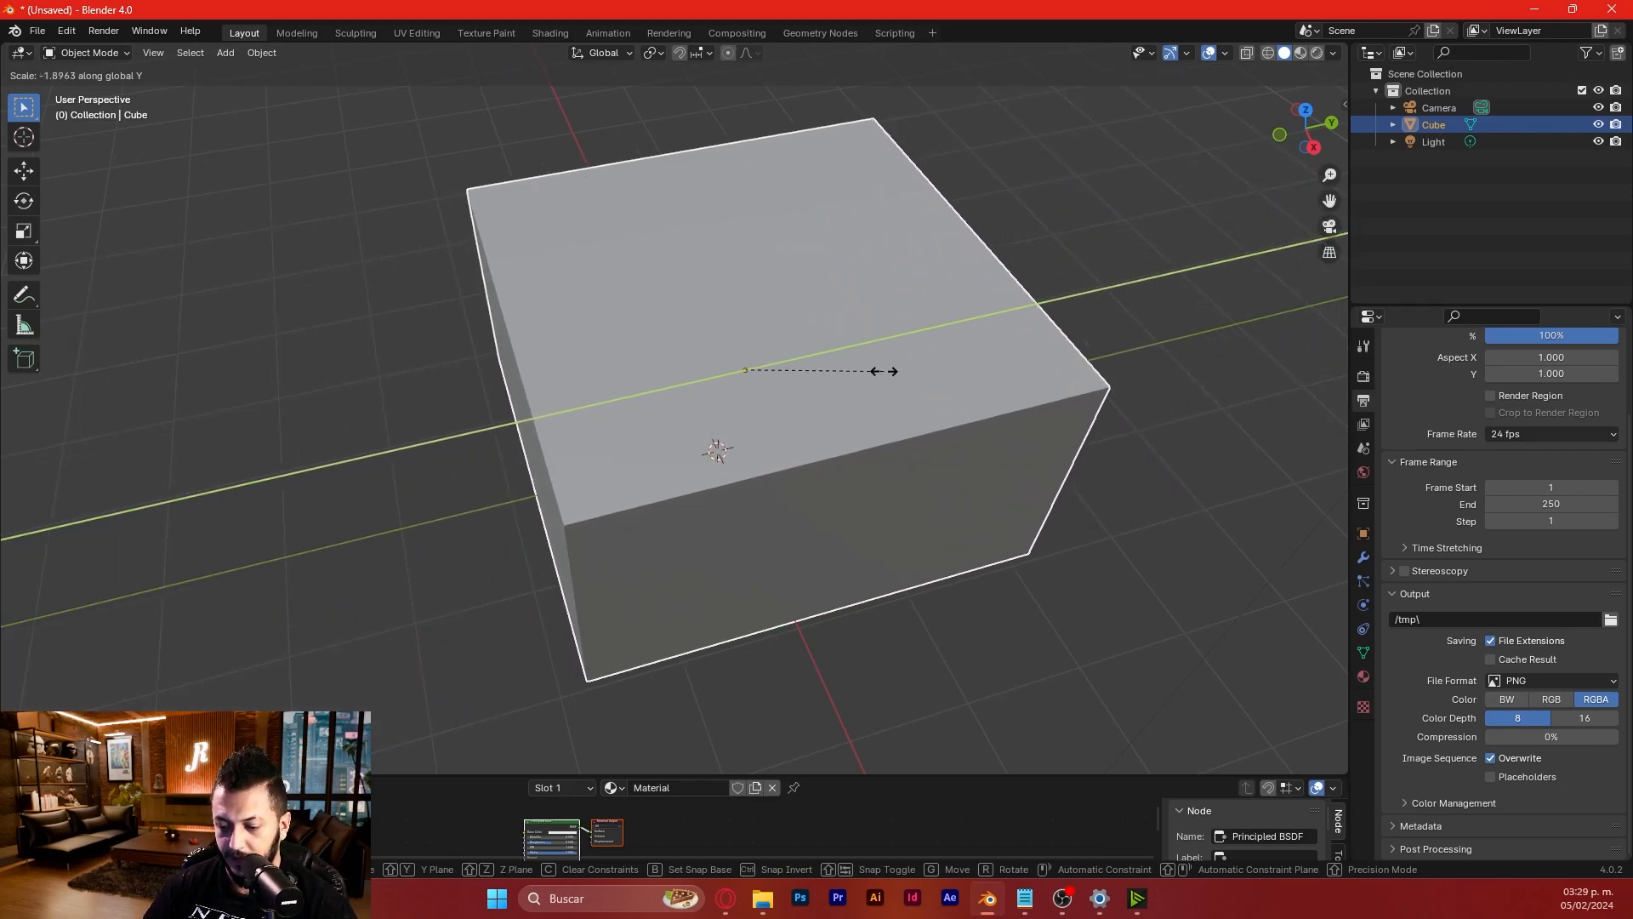
pyautogui.click(747, 336)
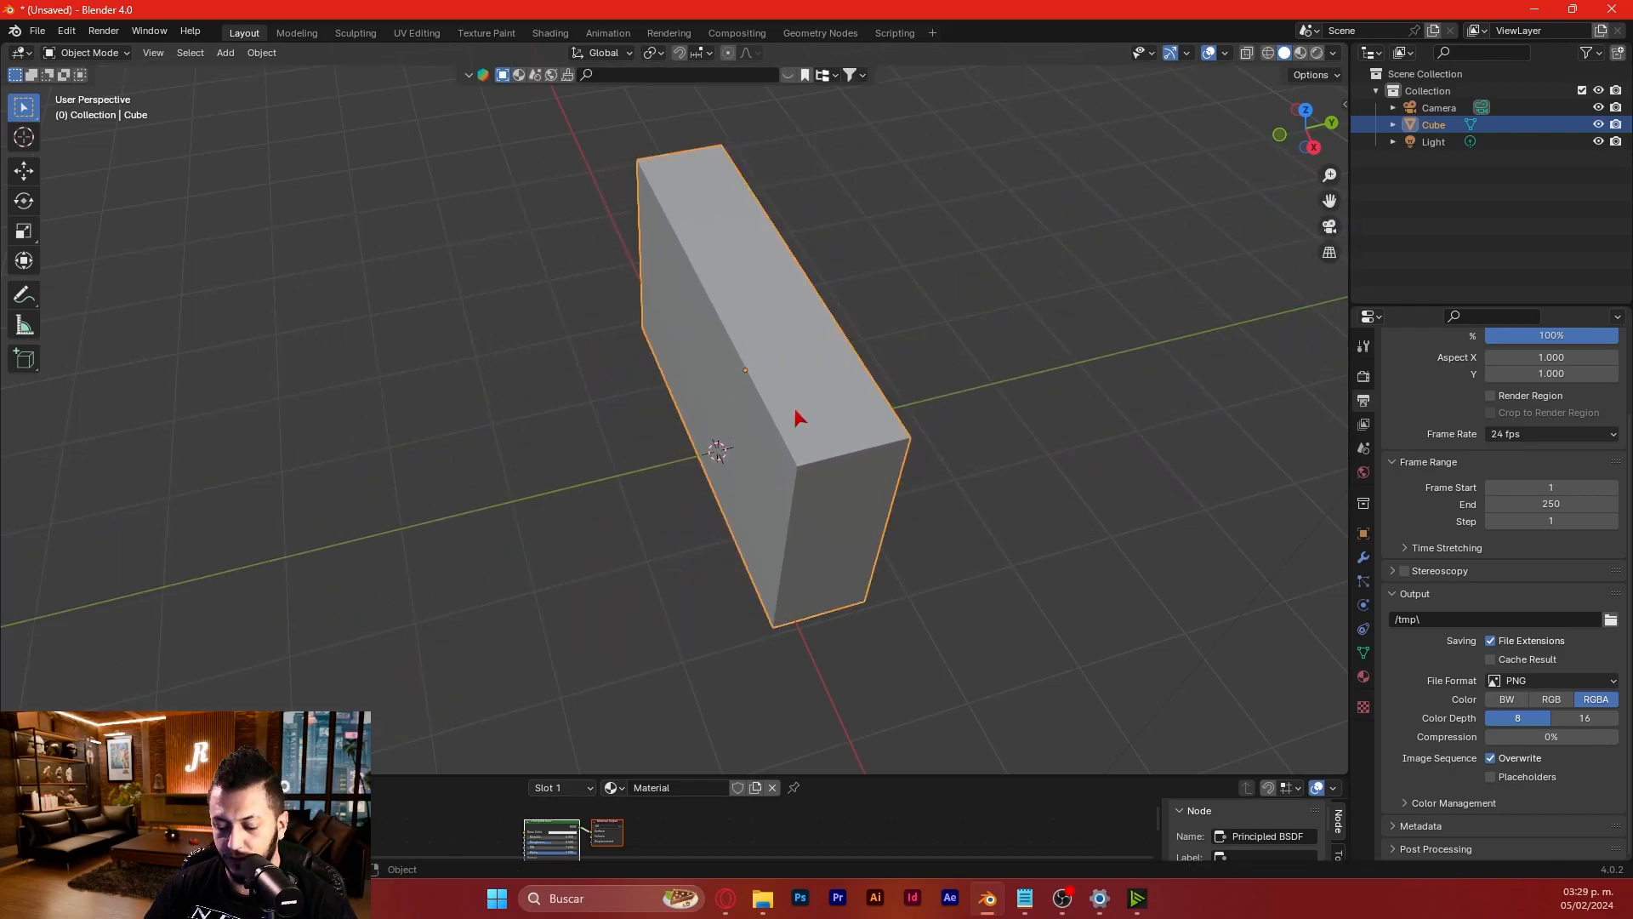
# - Scale the slab along the global Z axis only, settling on a height near the original
pyautogui.moveTo(747, 336); pyautogui.dragTo(866, 371, button='middle')
pyautogui.press('s')
pyautogui.press('z')
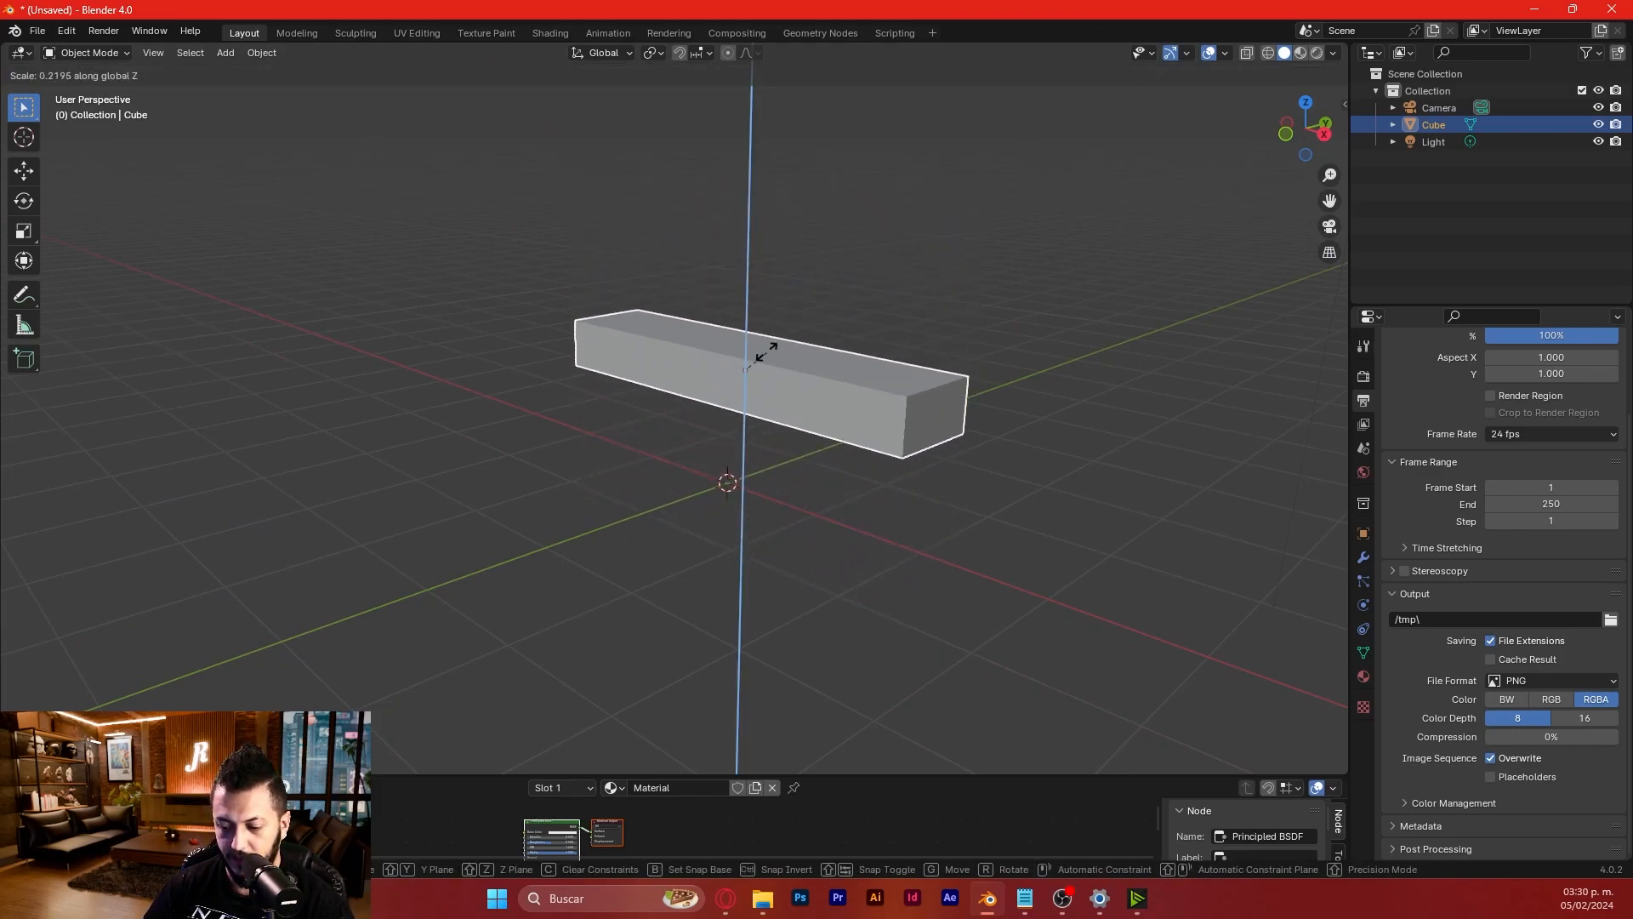
pyautogui.click(848, 297)
pyautogui.moveTo(853, 298); pyautogui.dragTo(970, 495, button='middle')
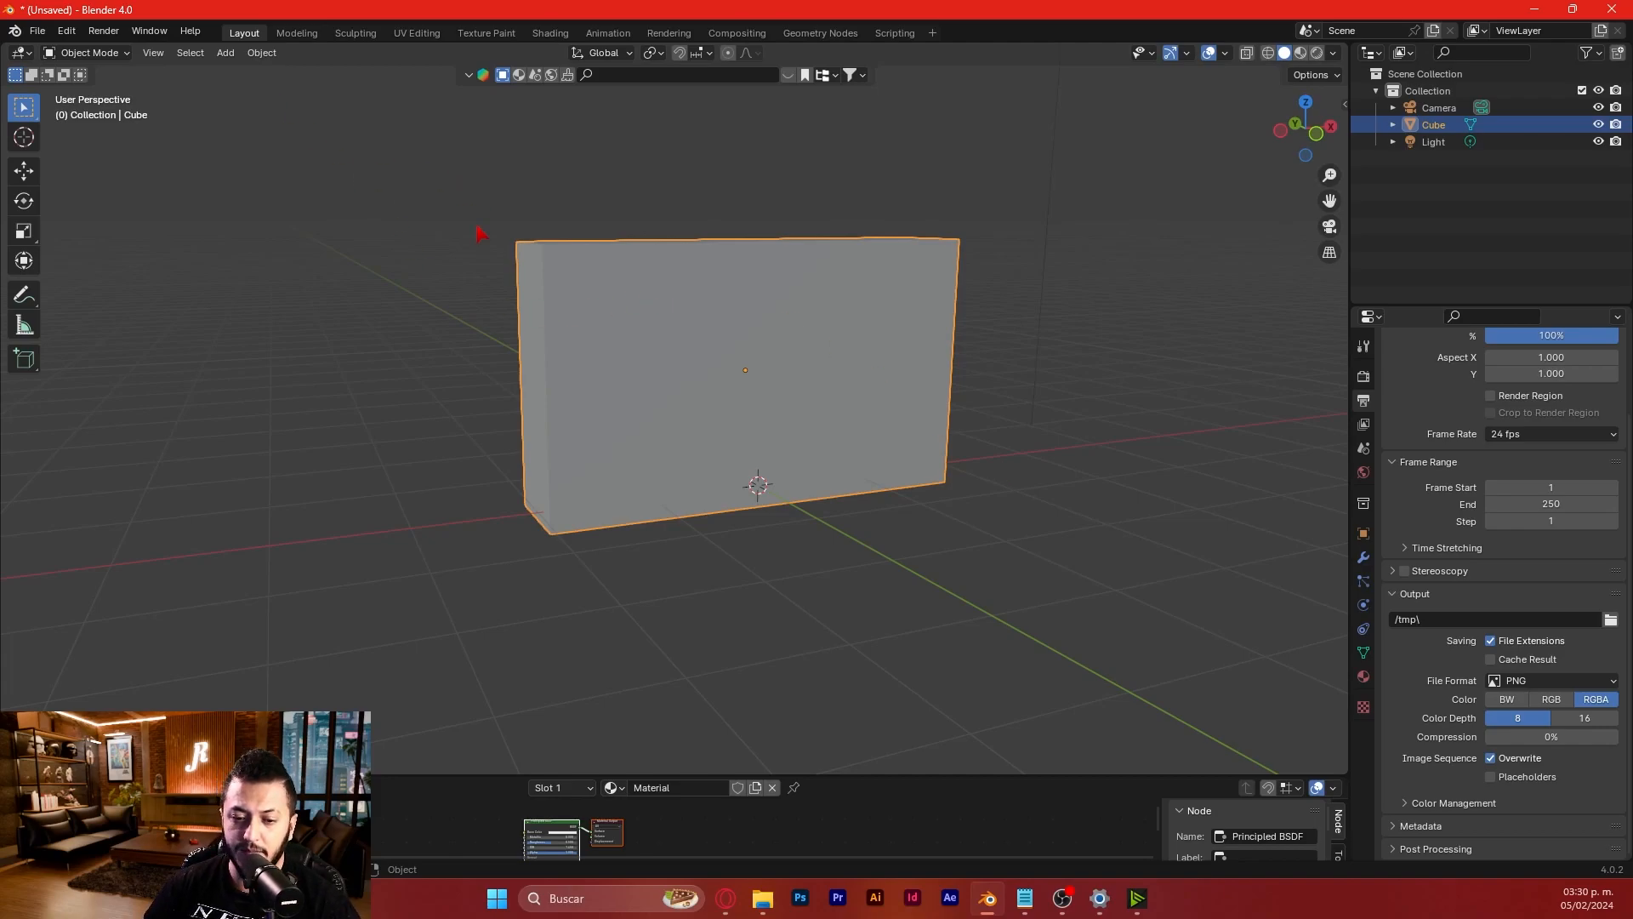
# - Switch the slab from Object Mode to Edit Mode and frame its upper corners
pyautogui.click(85, 53)
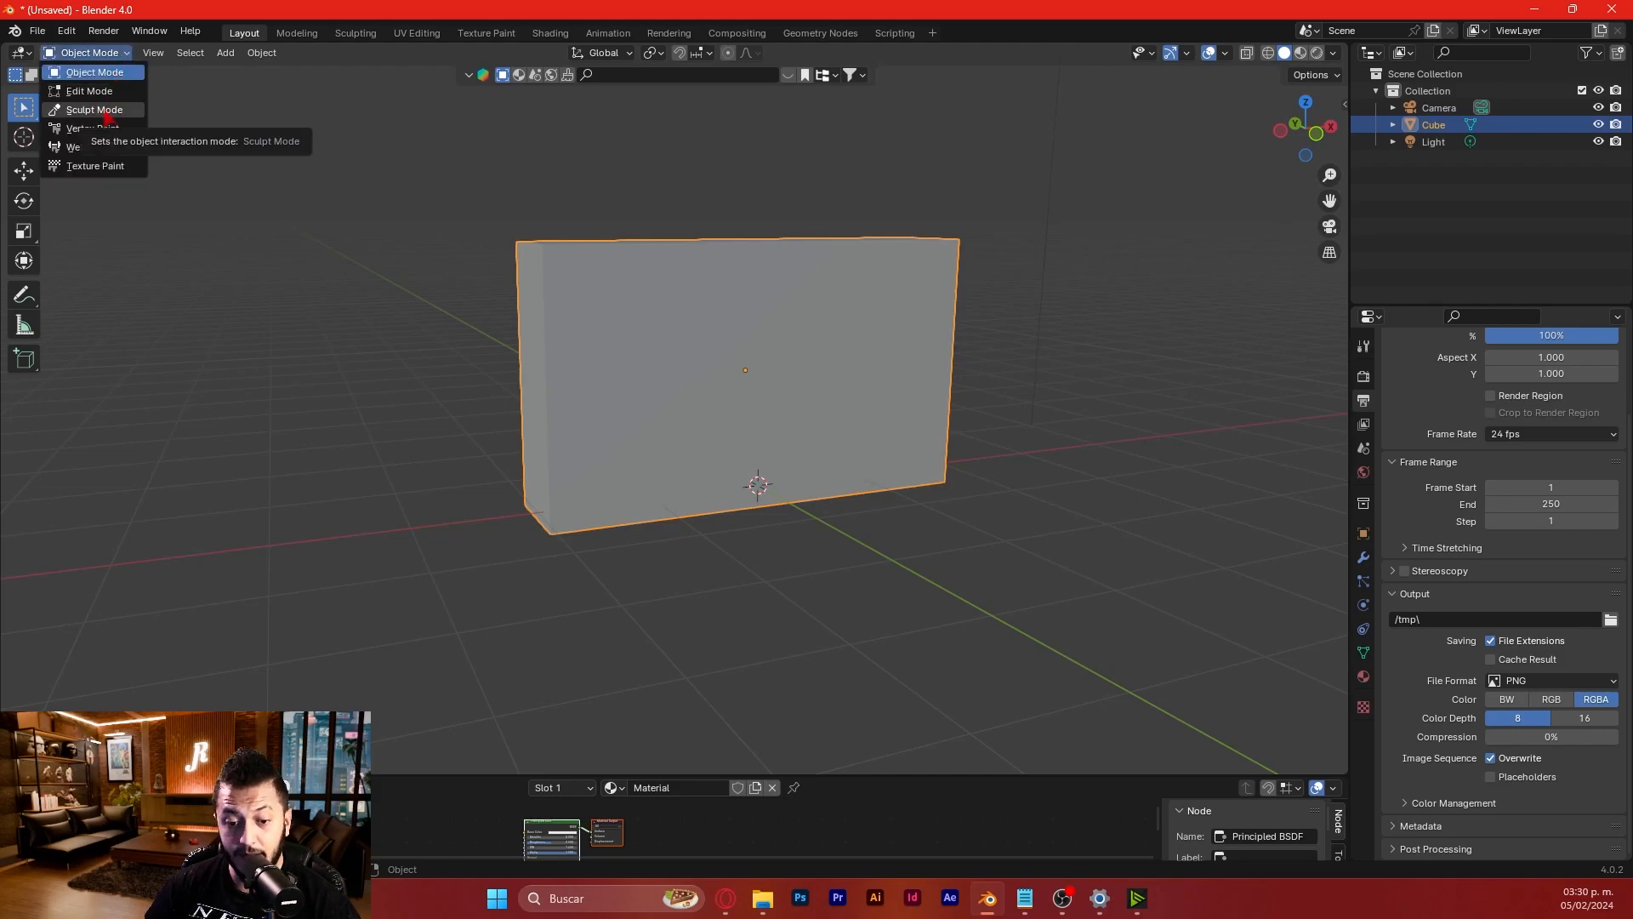
pyautogui.click(85, 53)
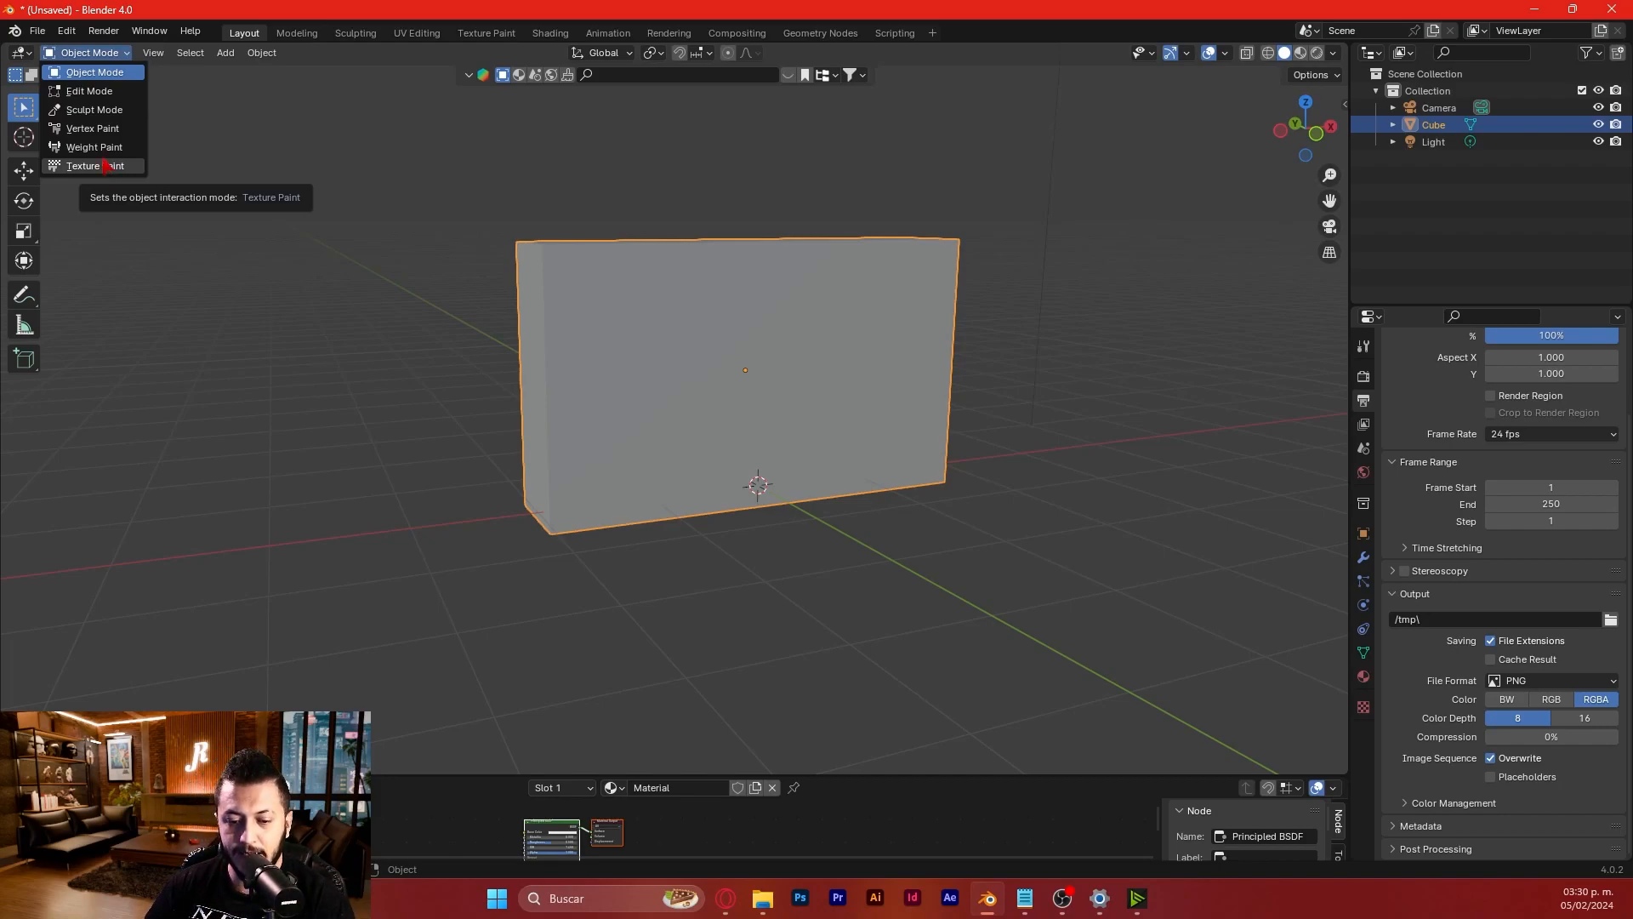
pyautogui.click(94, 92)
pyautogui.moveTo(686, 355); pyautogui.dragTo(624, 372, button='middle')
pyautogui.scroll(3, 624, 372)
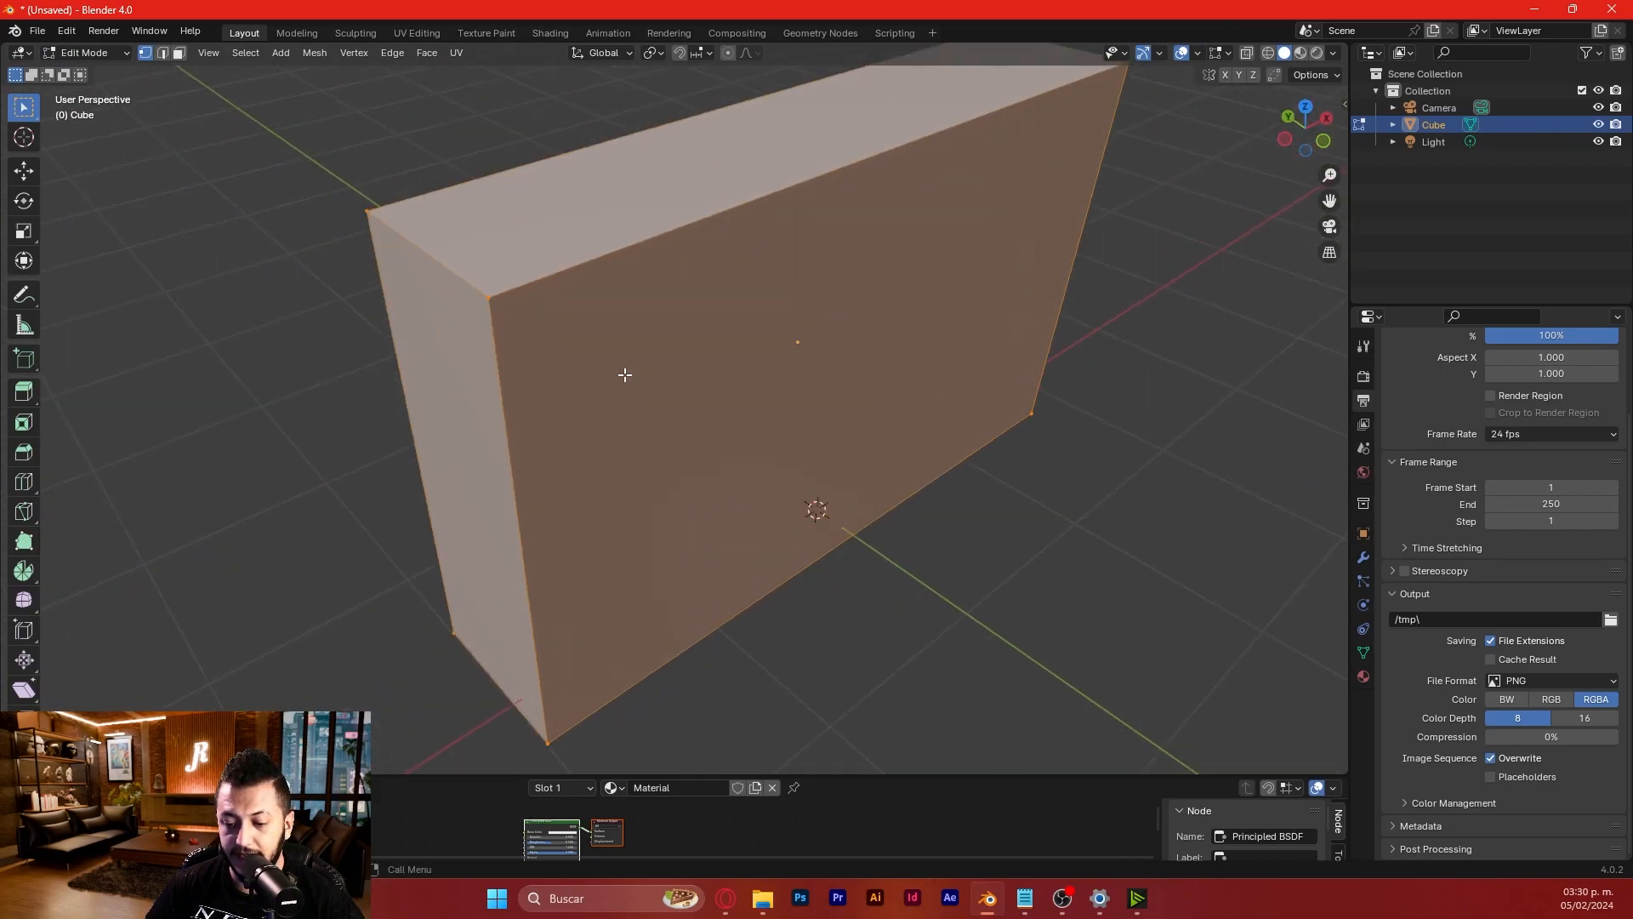
pyautogui.moveTo(868, 445); pyautogui.dragTo(395, 171, button='middle')
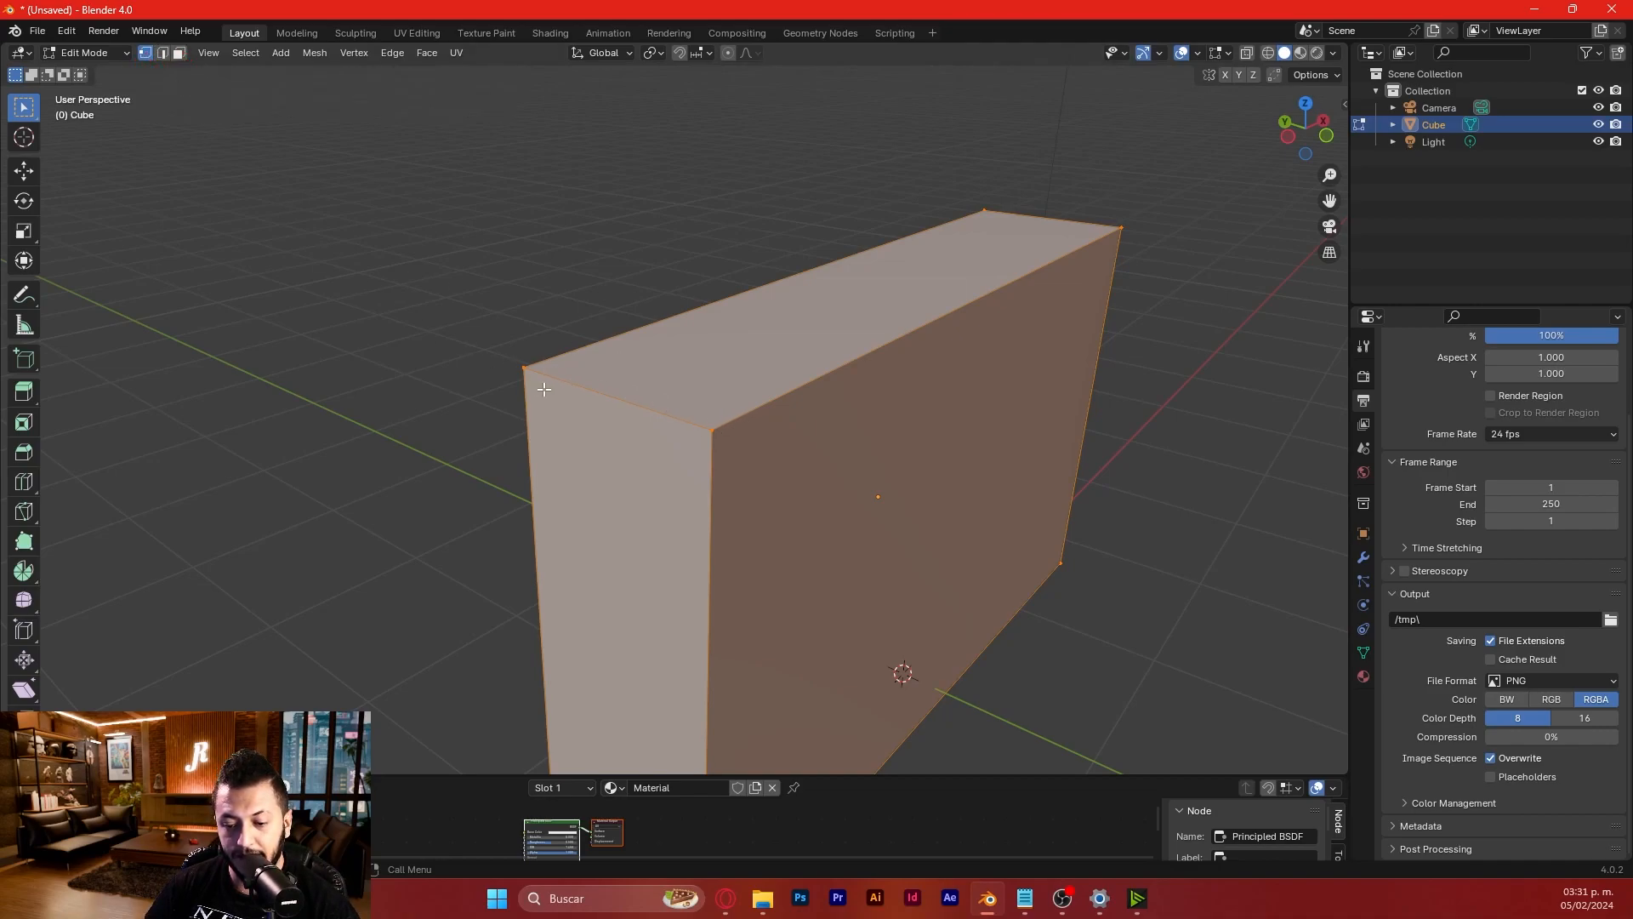
# - Select the slab's upper corner vertices one at a time
pyautogui.click(522, 364)
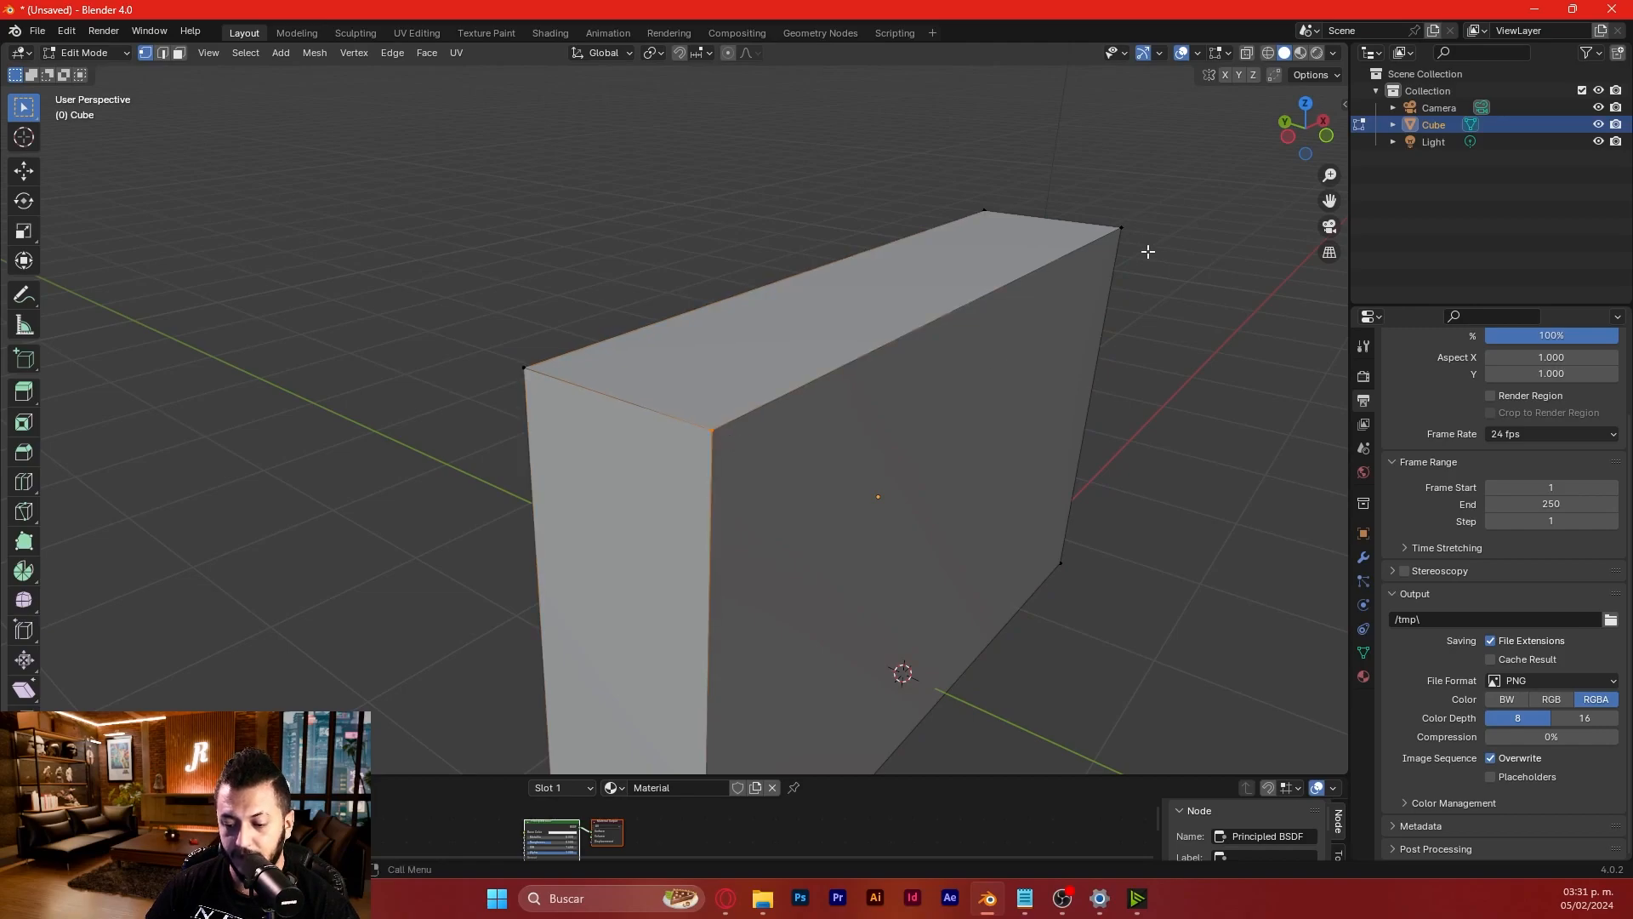
pyautogui.keyDown('shift'); pyautogui.click(983, 210); pyautogui.keyUp('shift')
pyautogui.keyDown('shift'); pyautogui.click(1120, 230); pyautogui.keyUp('shift')
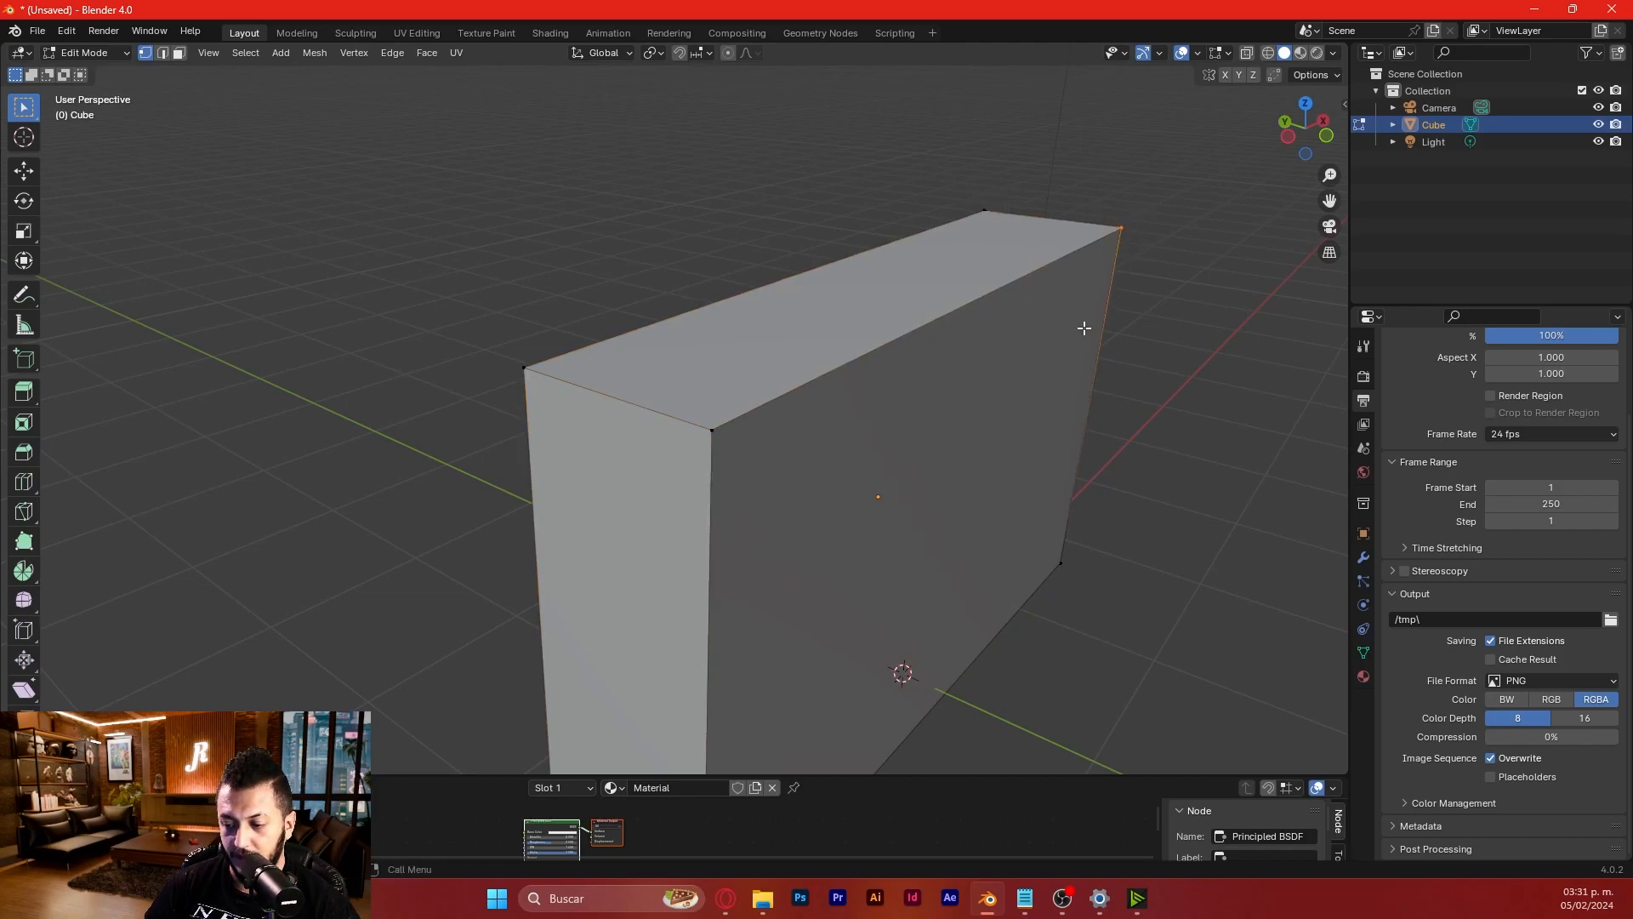
# - Try moving one upper corner vertex freely and along the global Z, X and Y axes
pyautogui.click(524, 367)
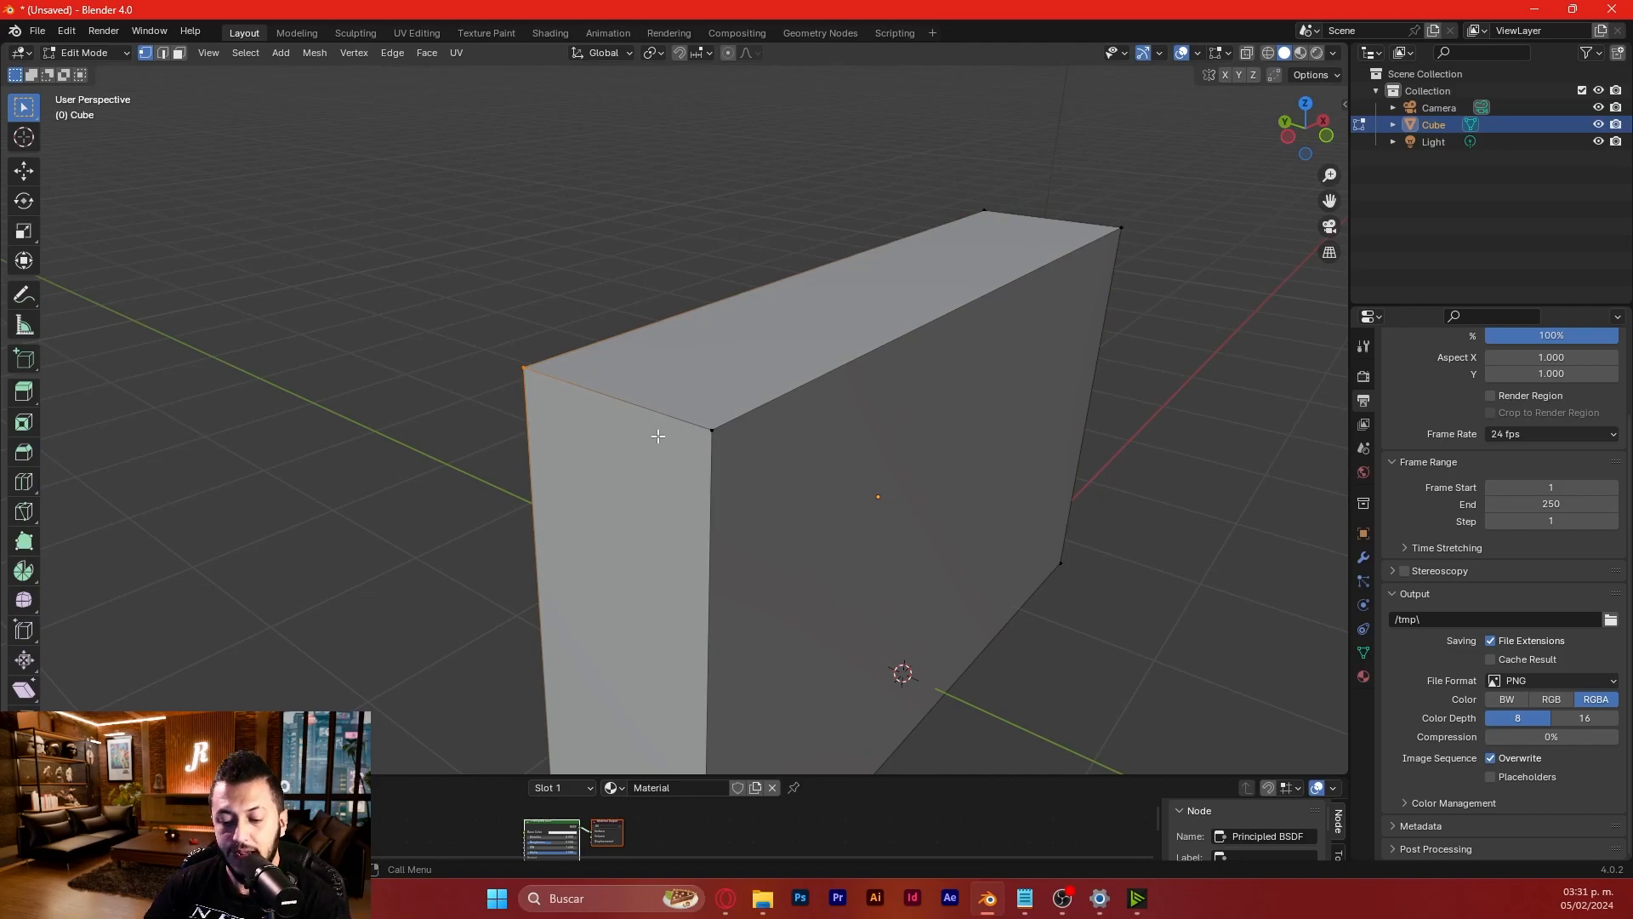
pyautogui.press('g')
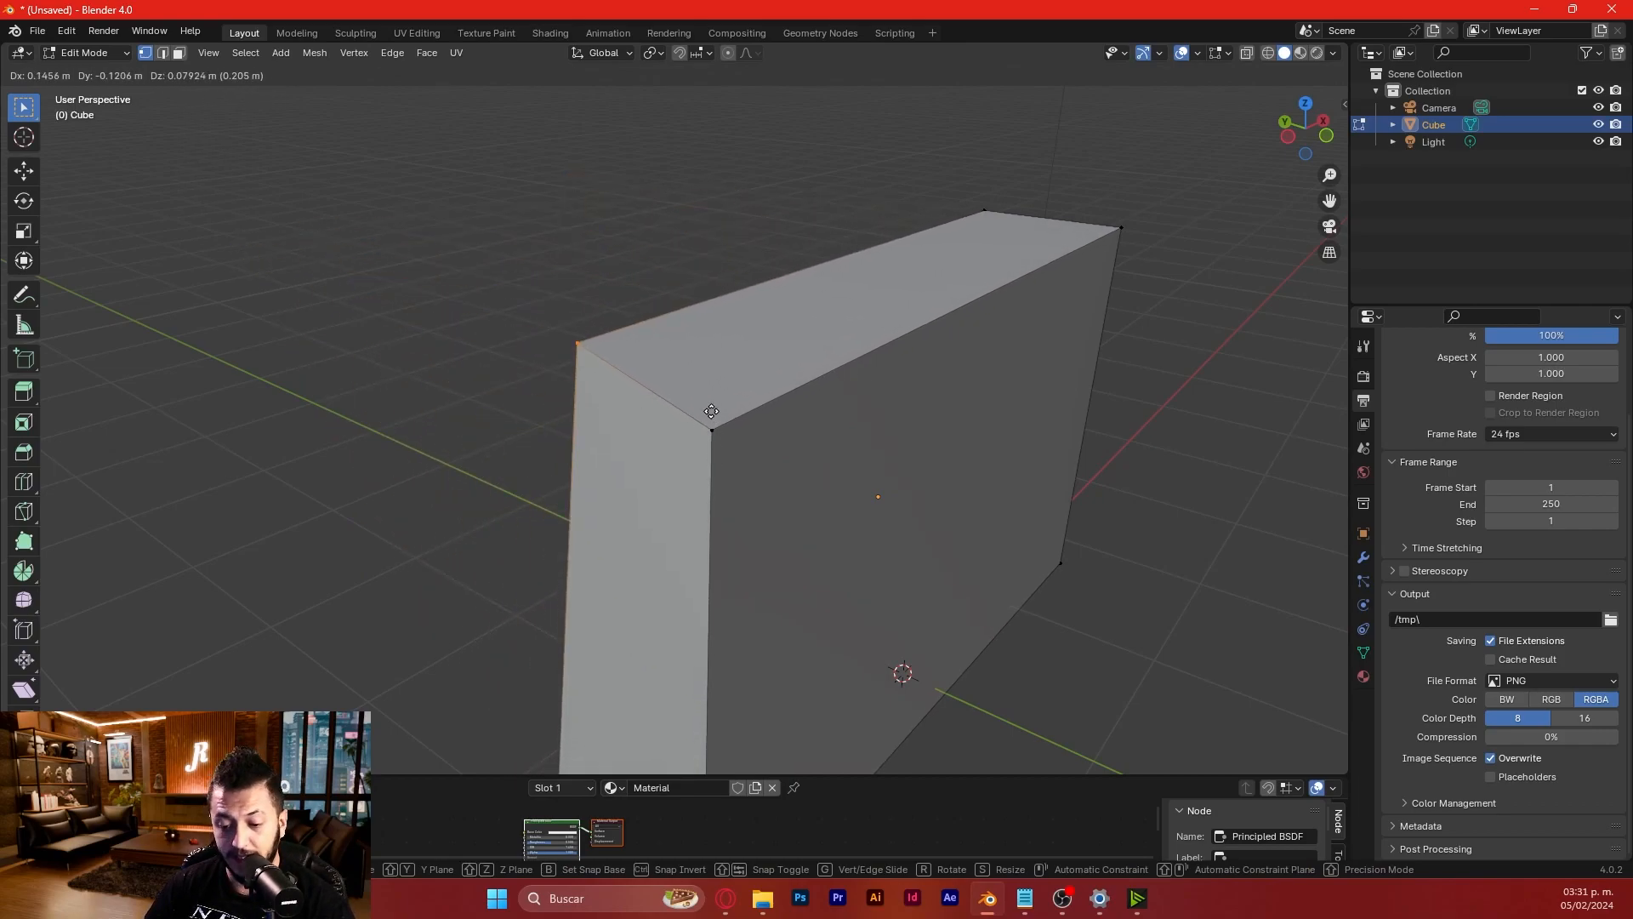
pyautogui.press('z')
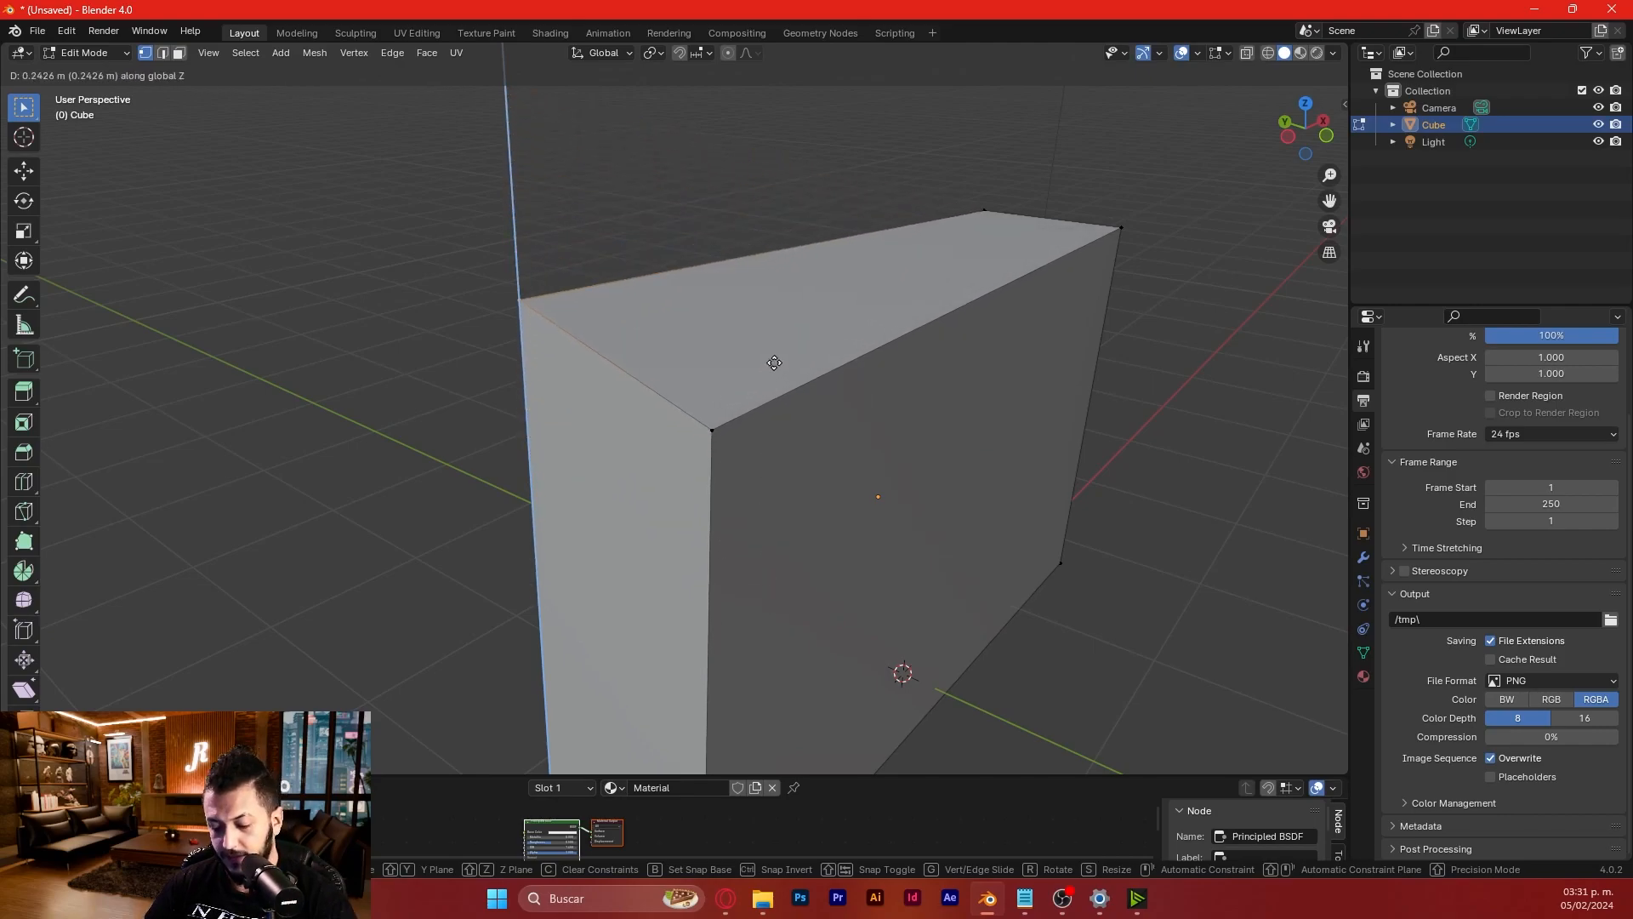
pyautogui.press('x')
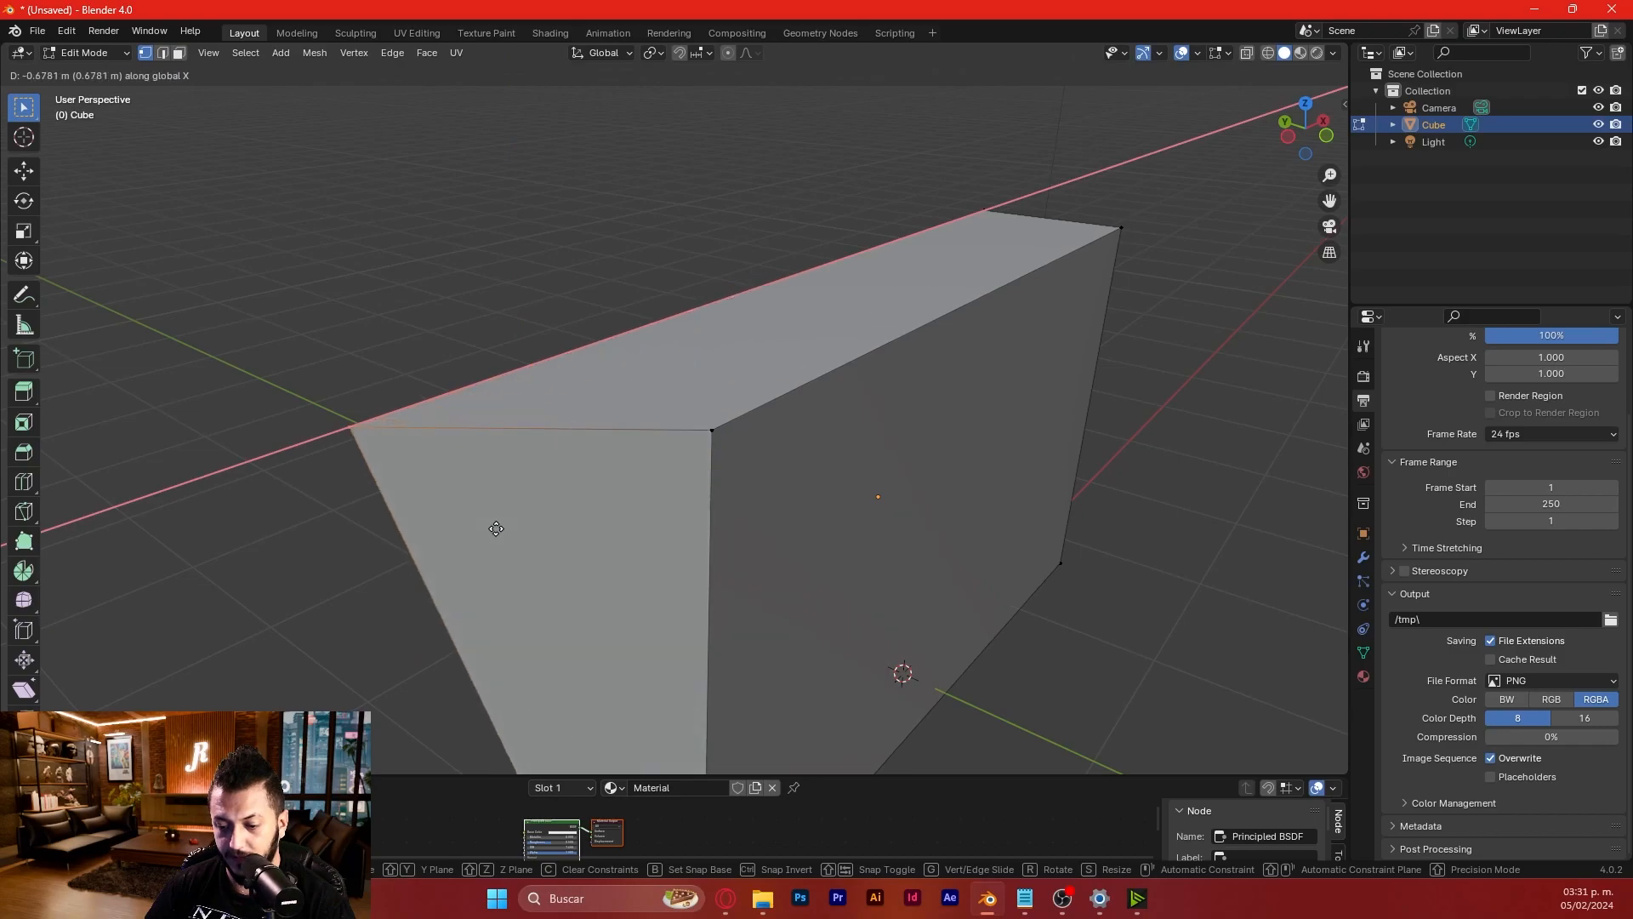
pyautogui.press('y')
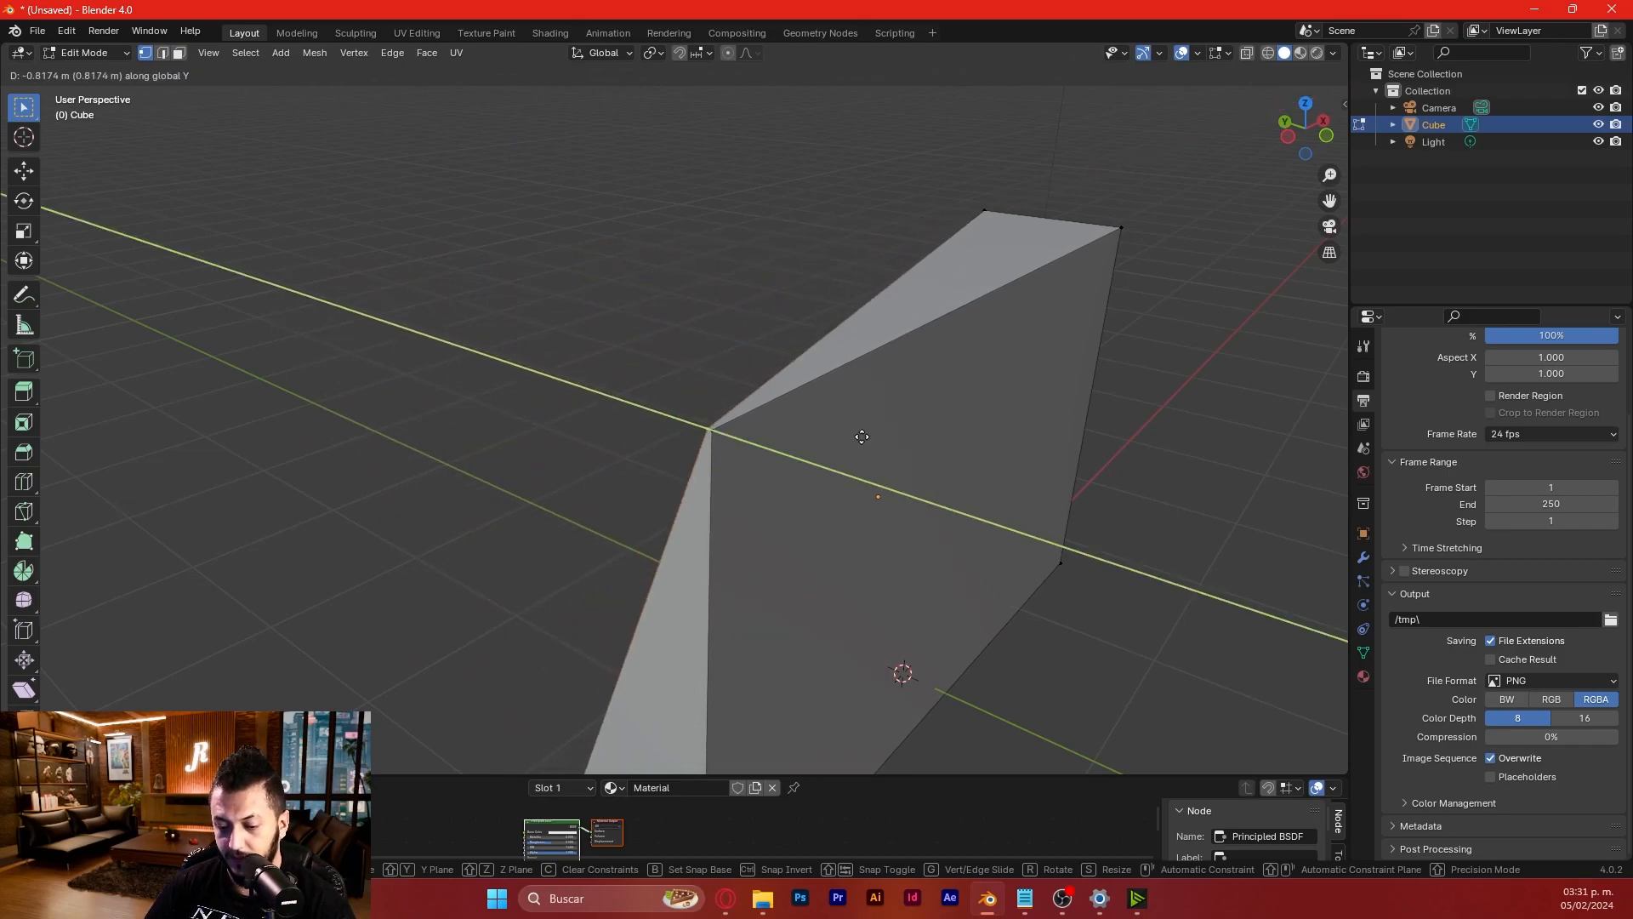
pyautogui.rightClick(658, 413)
# - Switch to edge selection, select the short upper edge at the slab's end, and try moving it freely
pyautogui.moveTo(661, 490); pyautogui.dragTo(703, 510, button='middle')
pyautogui.click(162, 53)
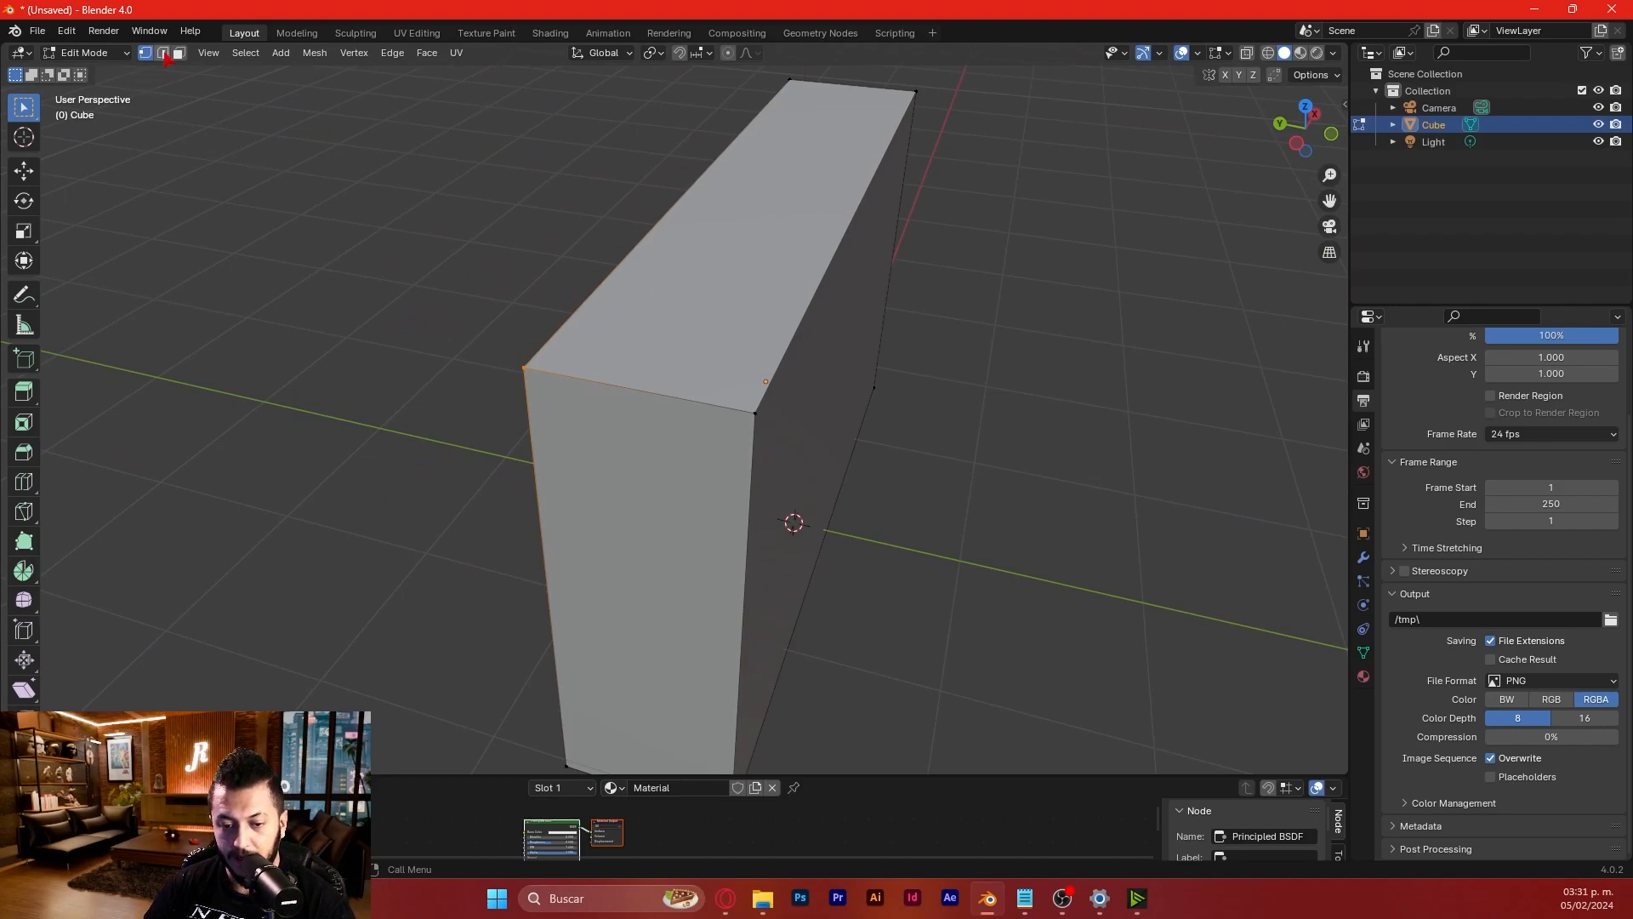
pyautogui.moveTo(626, 372); pyautogui.dragTo(675, 419)
pyautogui.moveTo(705, 465); pyautogui.dragTo(652, 507, button='middle')
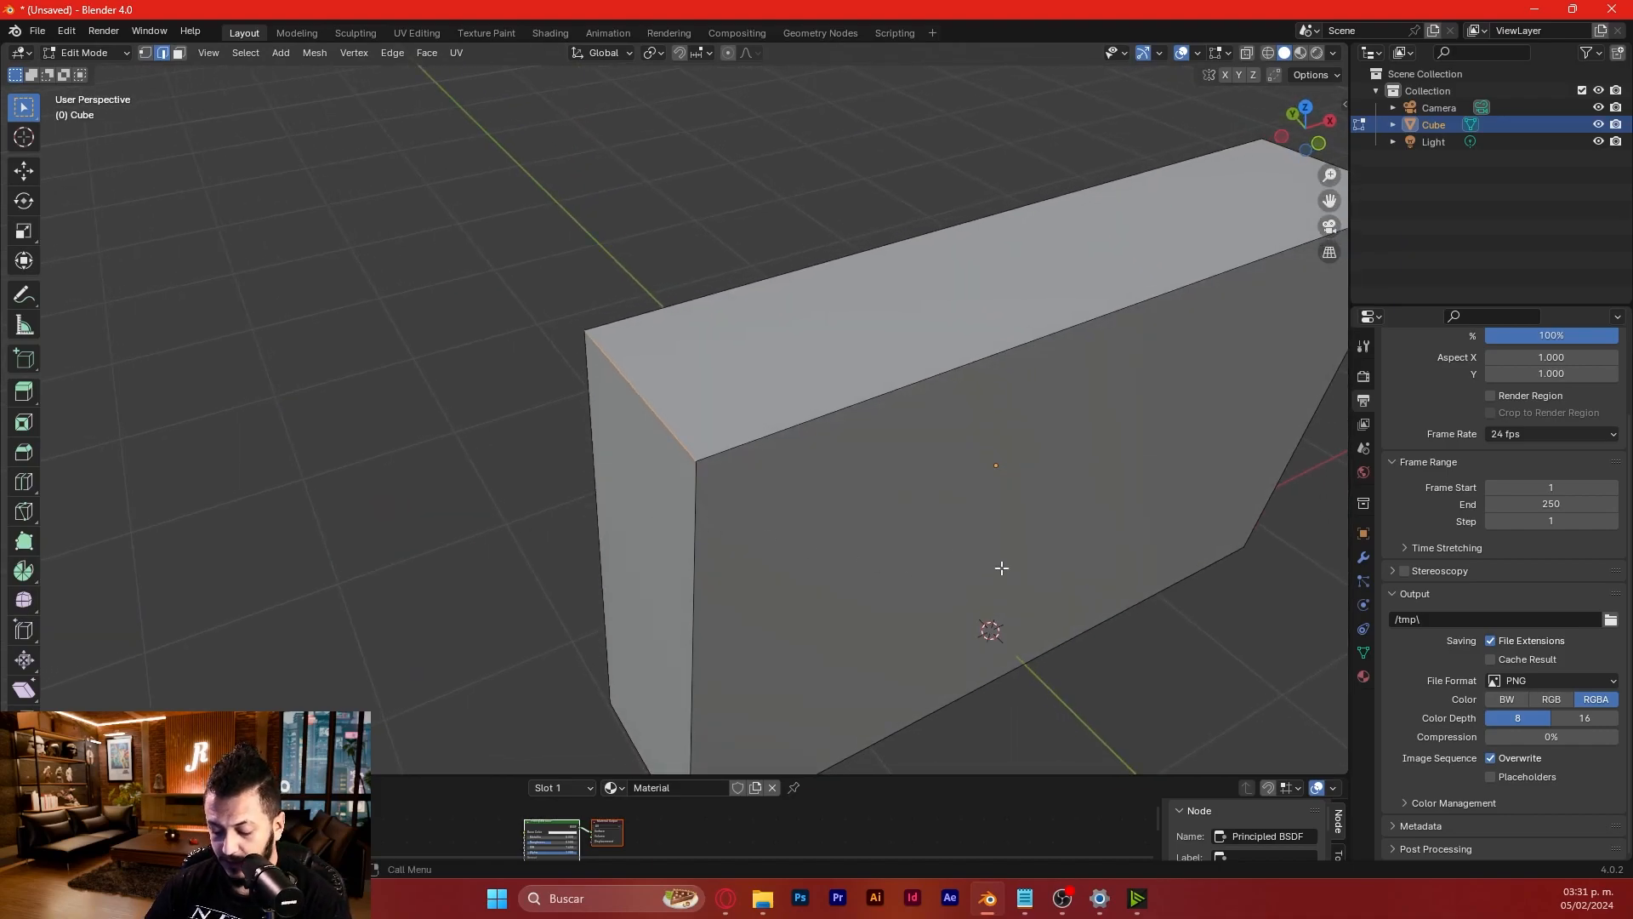
pyautogui.press('g')
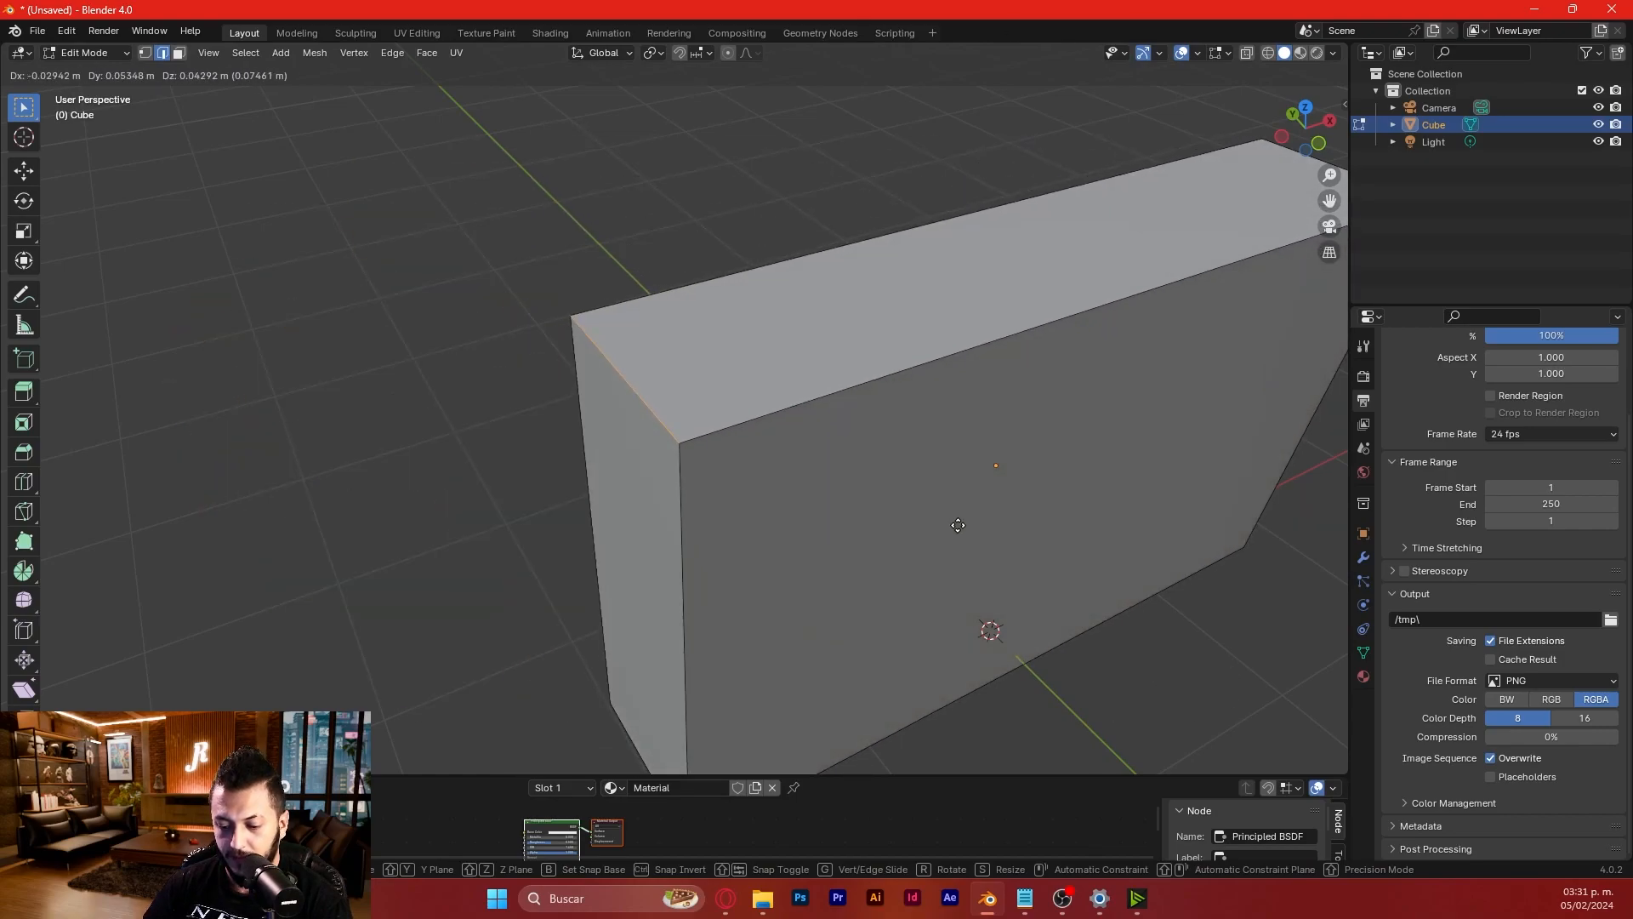
pyautogui.click(848, 602)
# - Try scaling the selected short upper edge uniformly
pyautogui.moveTo(820, 547); pyautogui.dragTo(944, 514, button='middle')
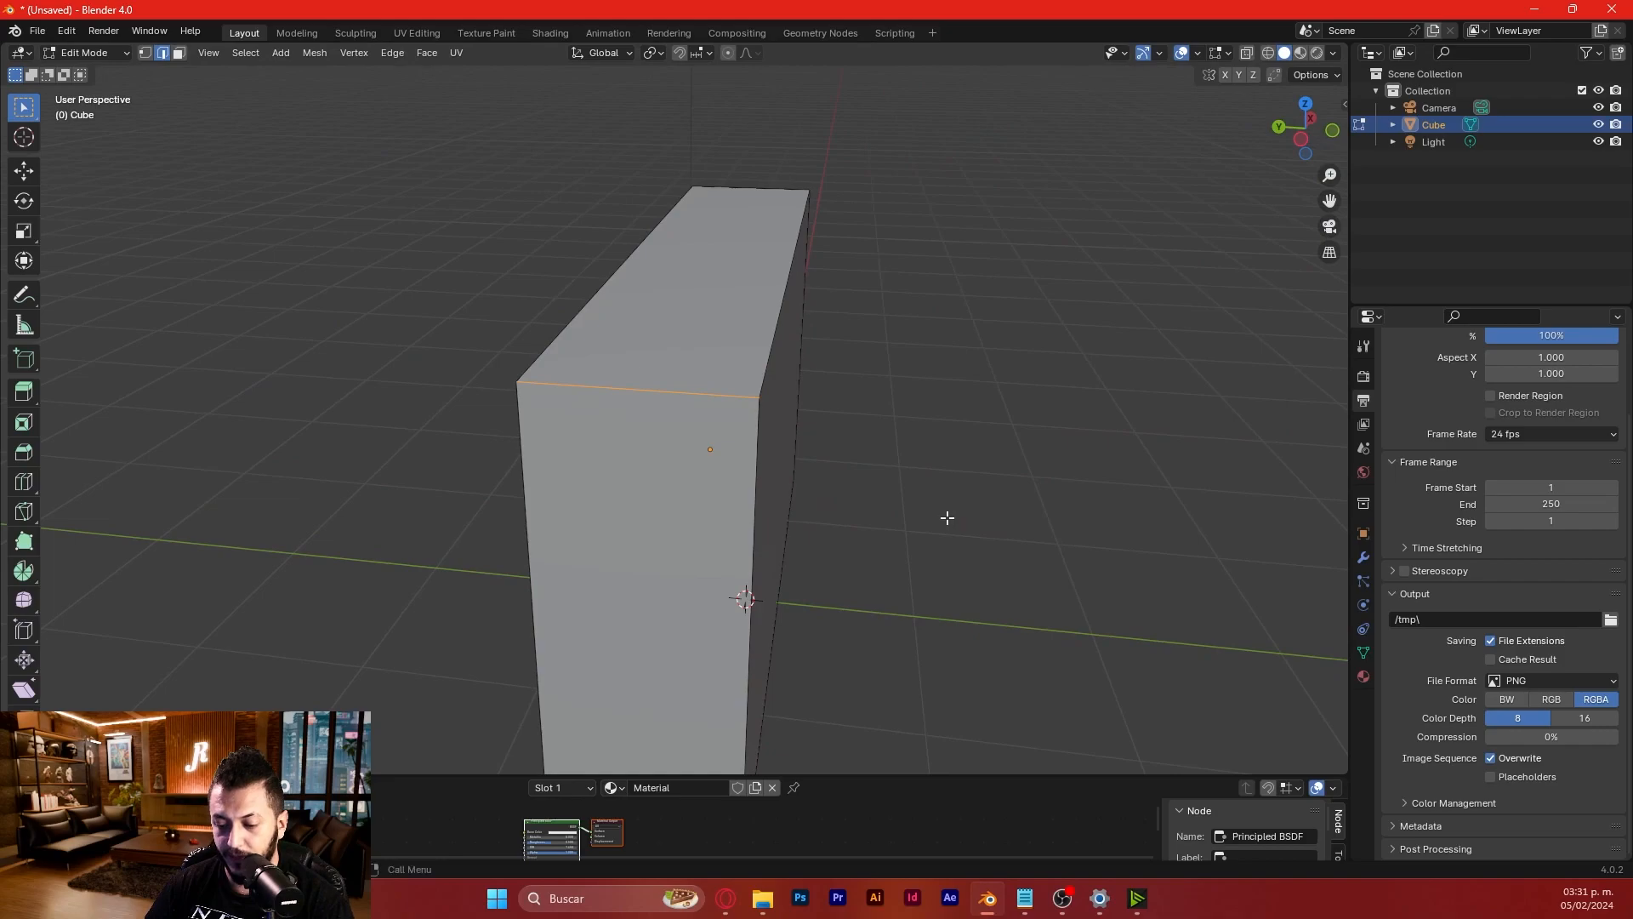
pyautogui.press('s')
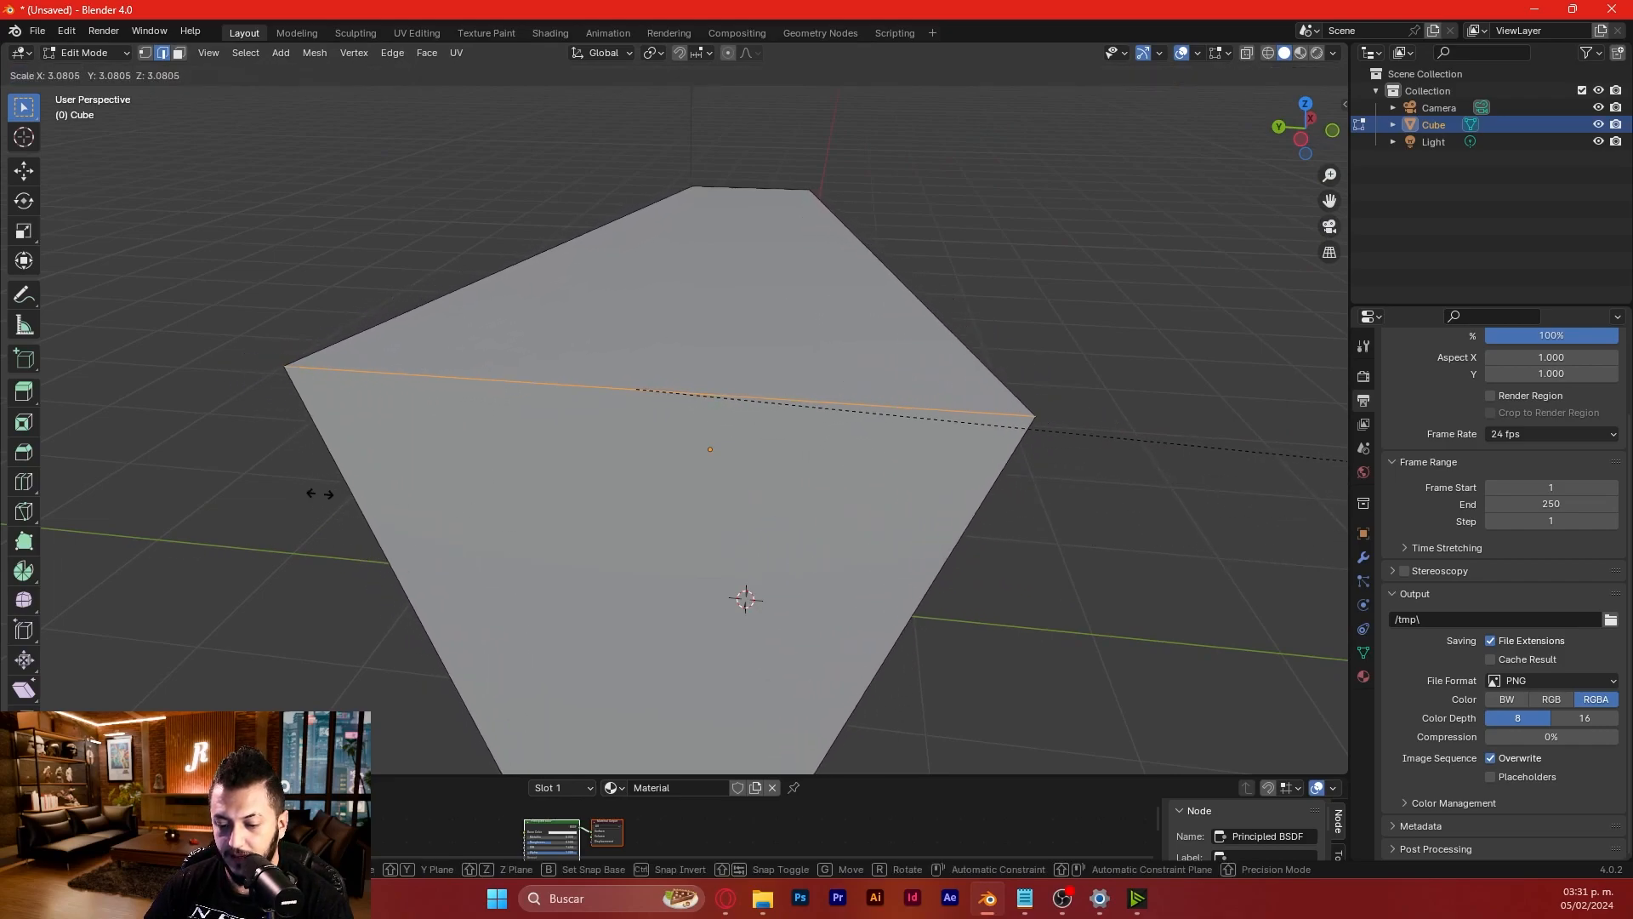
pyautogui.click(955, 409)
pyautogui.moveTo(499, 349); pyautogui.dragTo(449, 339, button='middle')
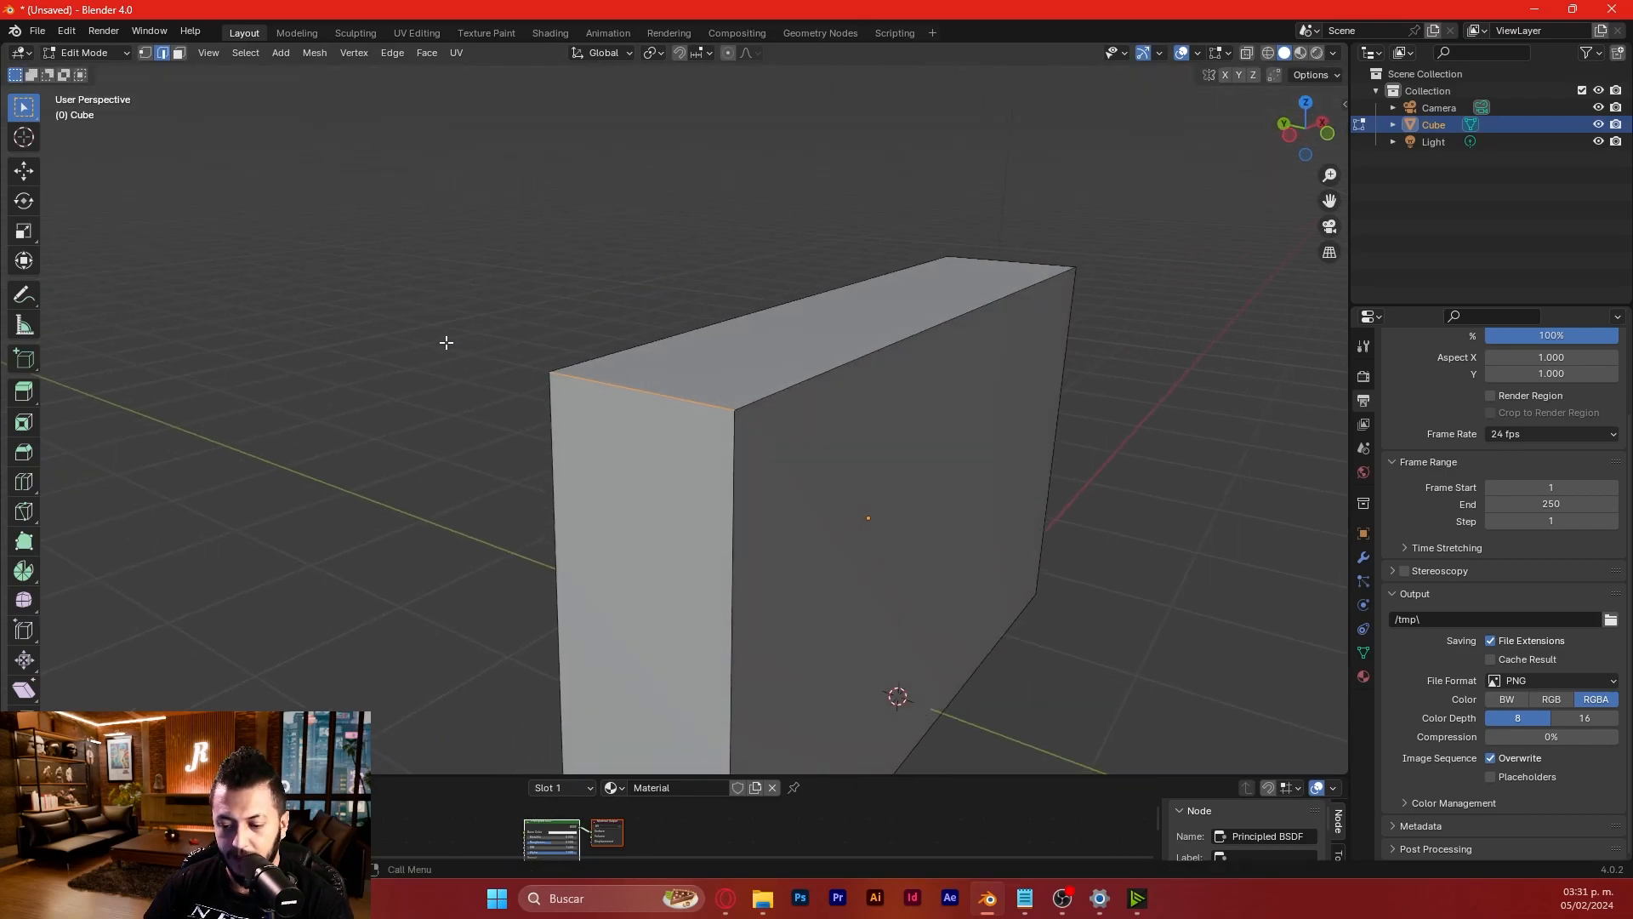
# - Switch to face selection, select the slab's top face, and scale it uniformly, settling near its original size
pyautogui.click(180, 54)
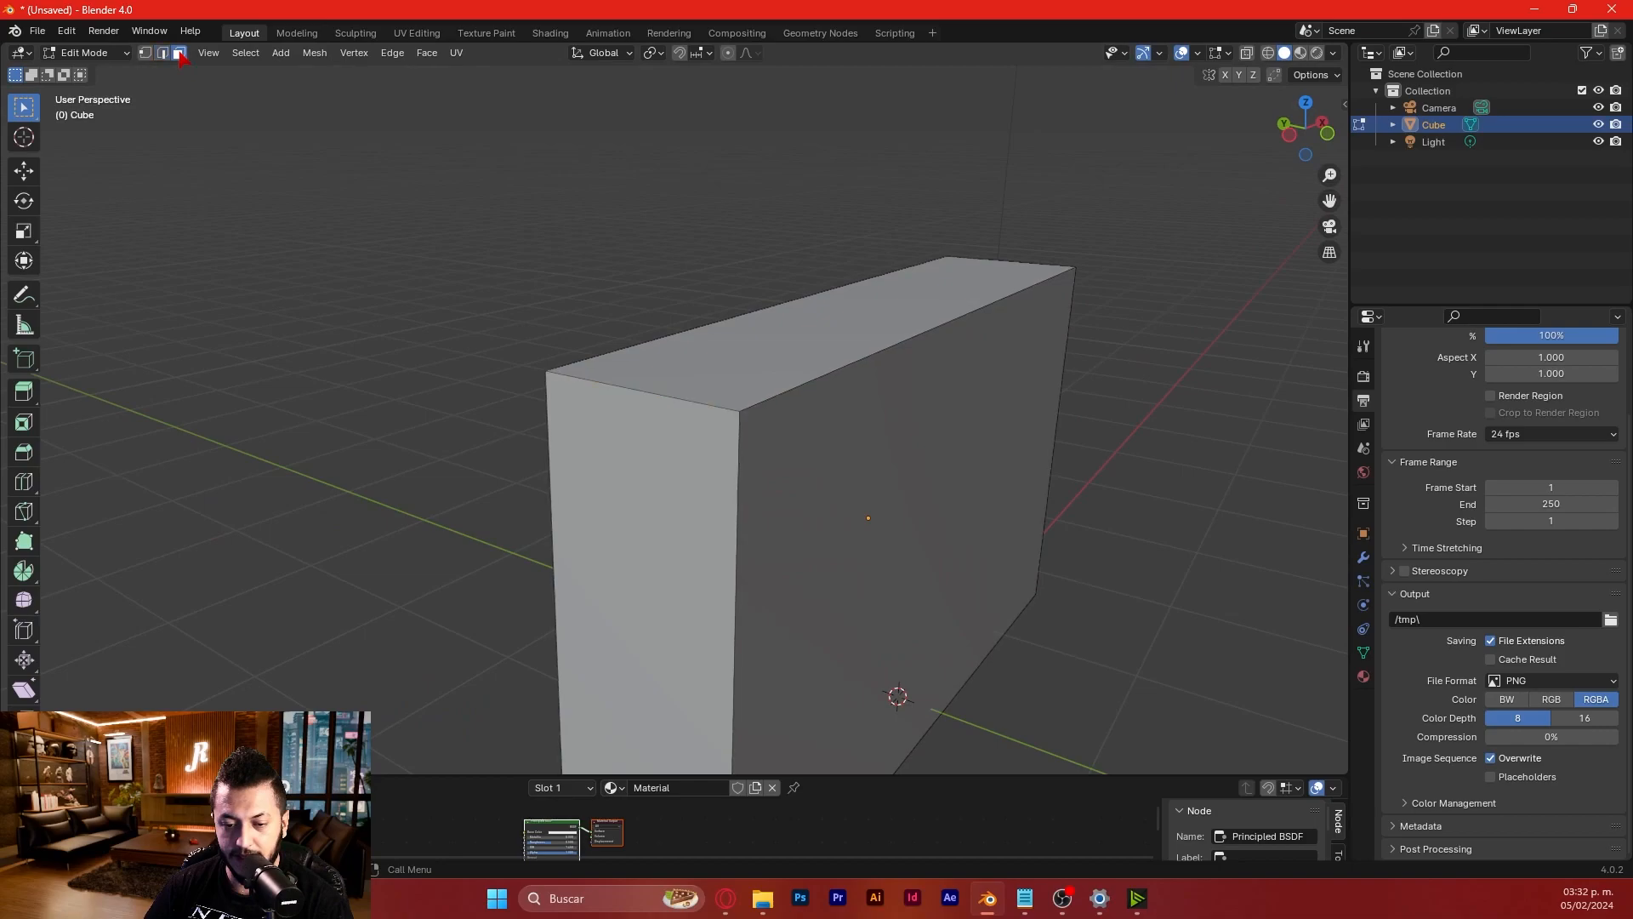
pyautogui.click(784, 350)
pyautogui.moveTo(783, 350); pyautogui.dragTo(941, 452, button='middle')
pyautogui.moveTo(996, 506); pyautogui.dragTo(824, 452, button='middle')
pyautogui.press('s')
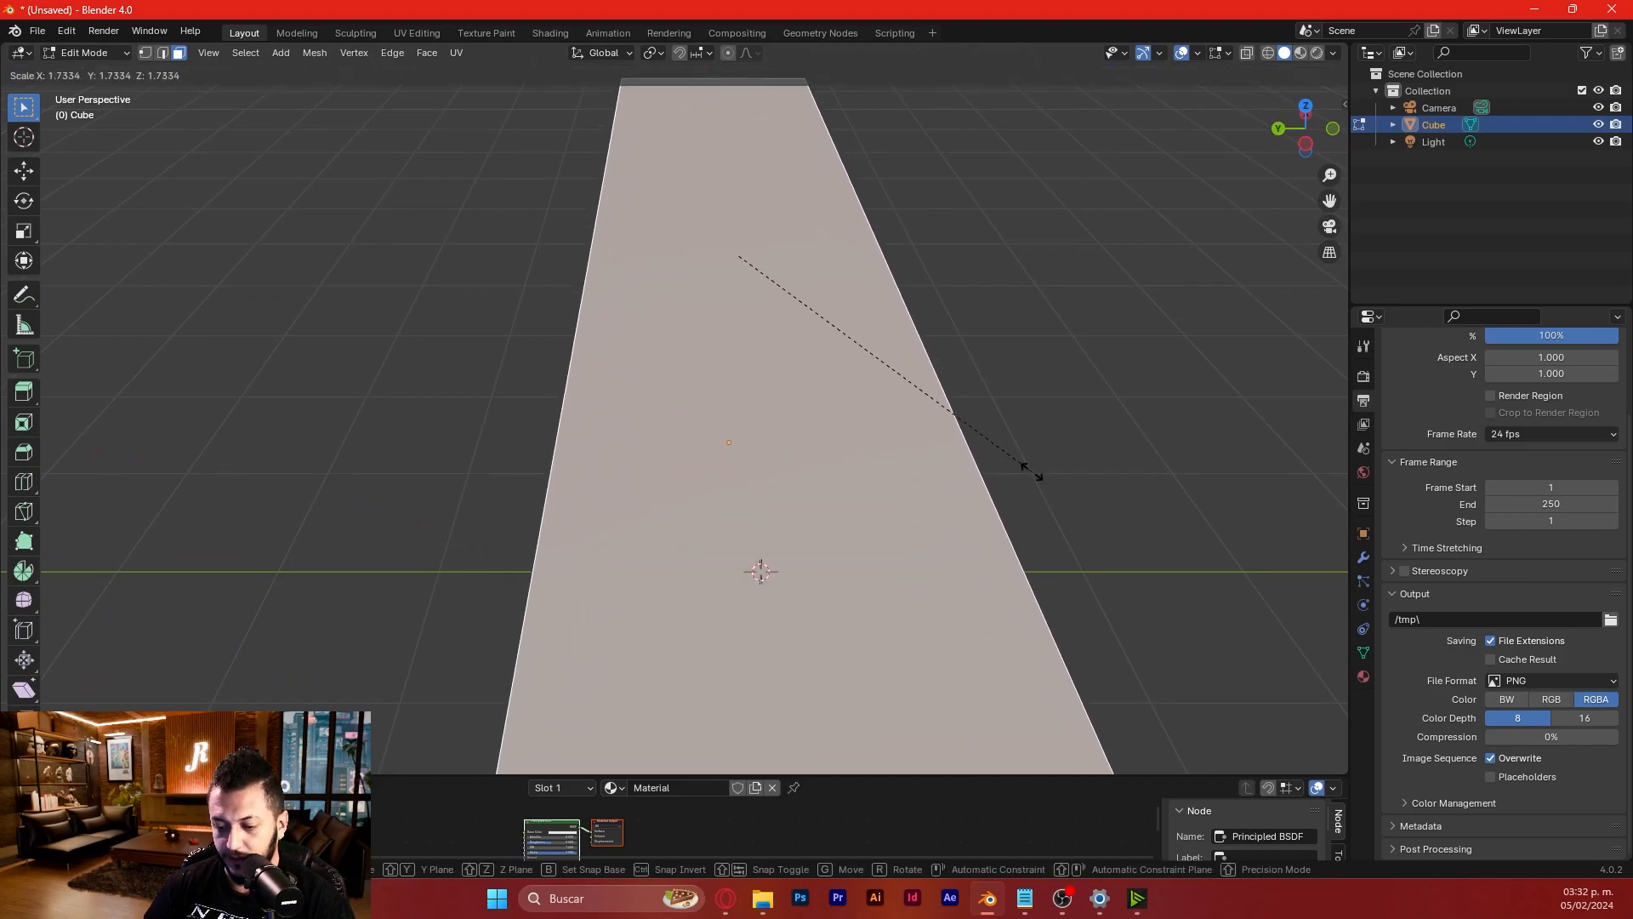
pyautogui.moveTo(1083, 493); pyautogui.dragTo(893, 463, button='middle')
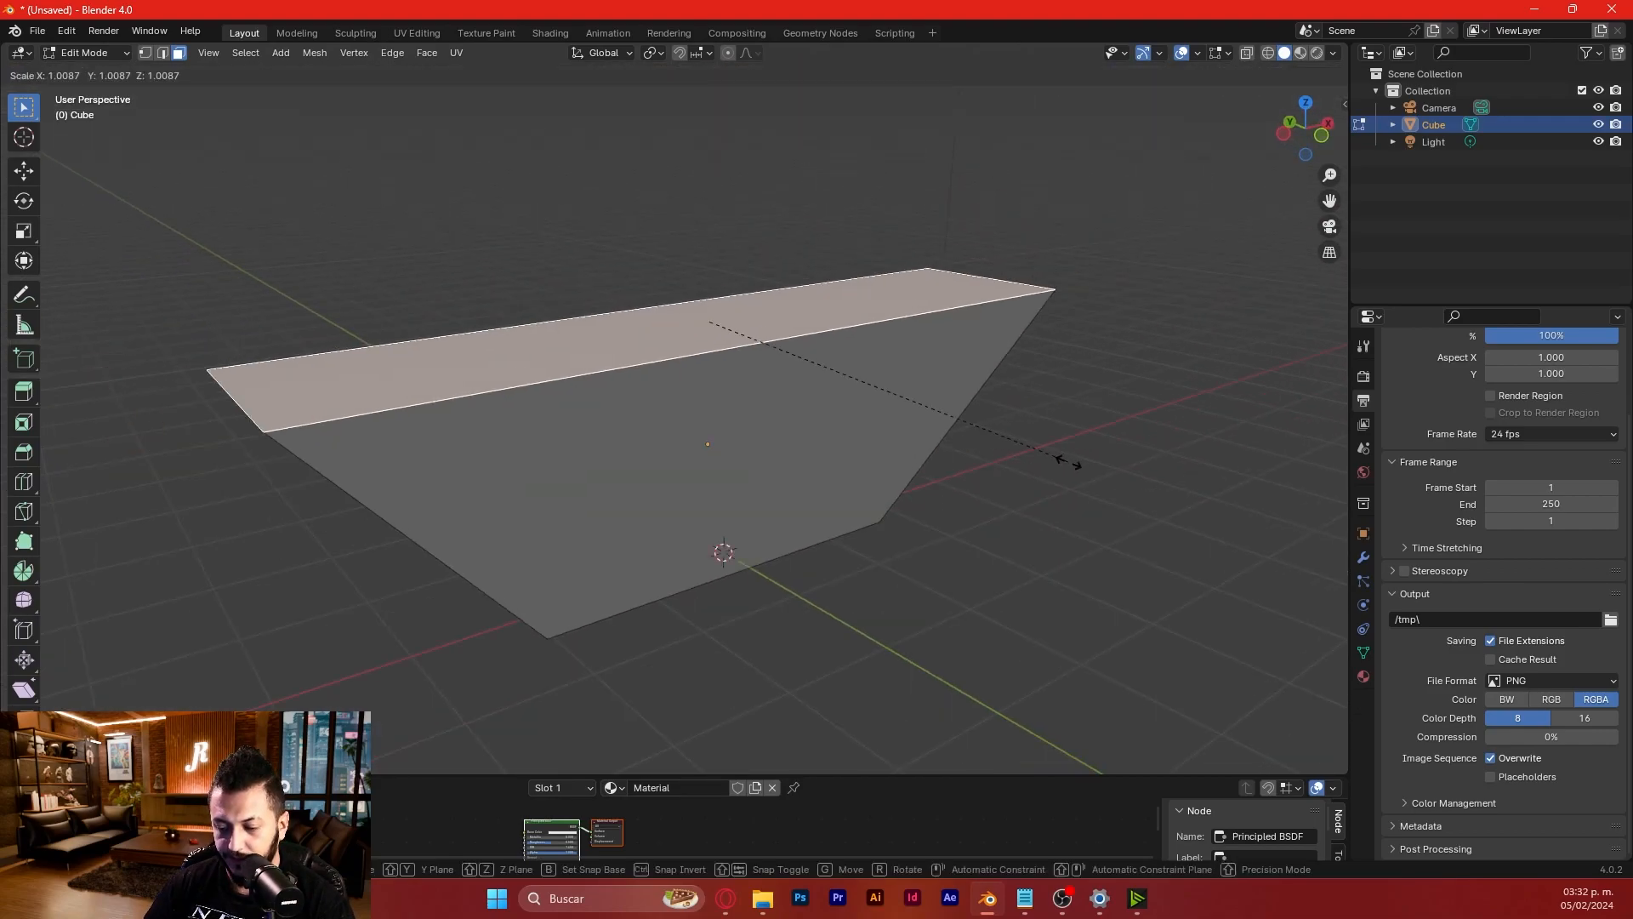
pyautogui.click(882, 397)
# - Try moving the top face freely and along the global Z, X and Y axes
pyautogui.press('g')
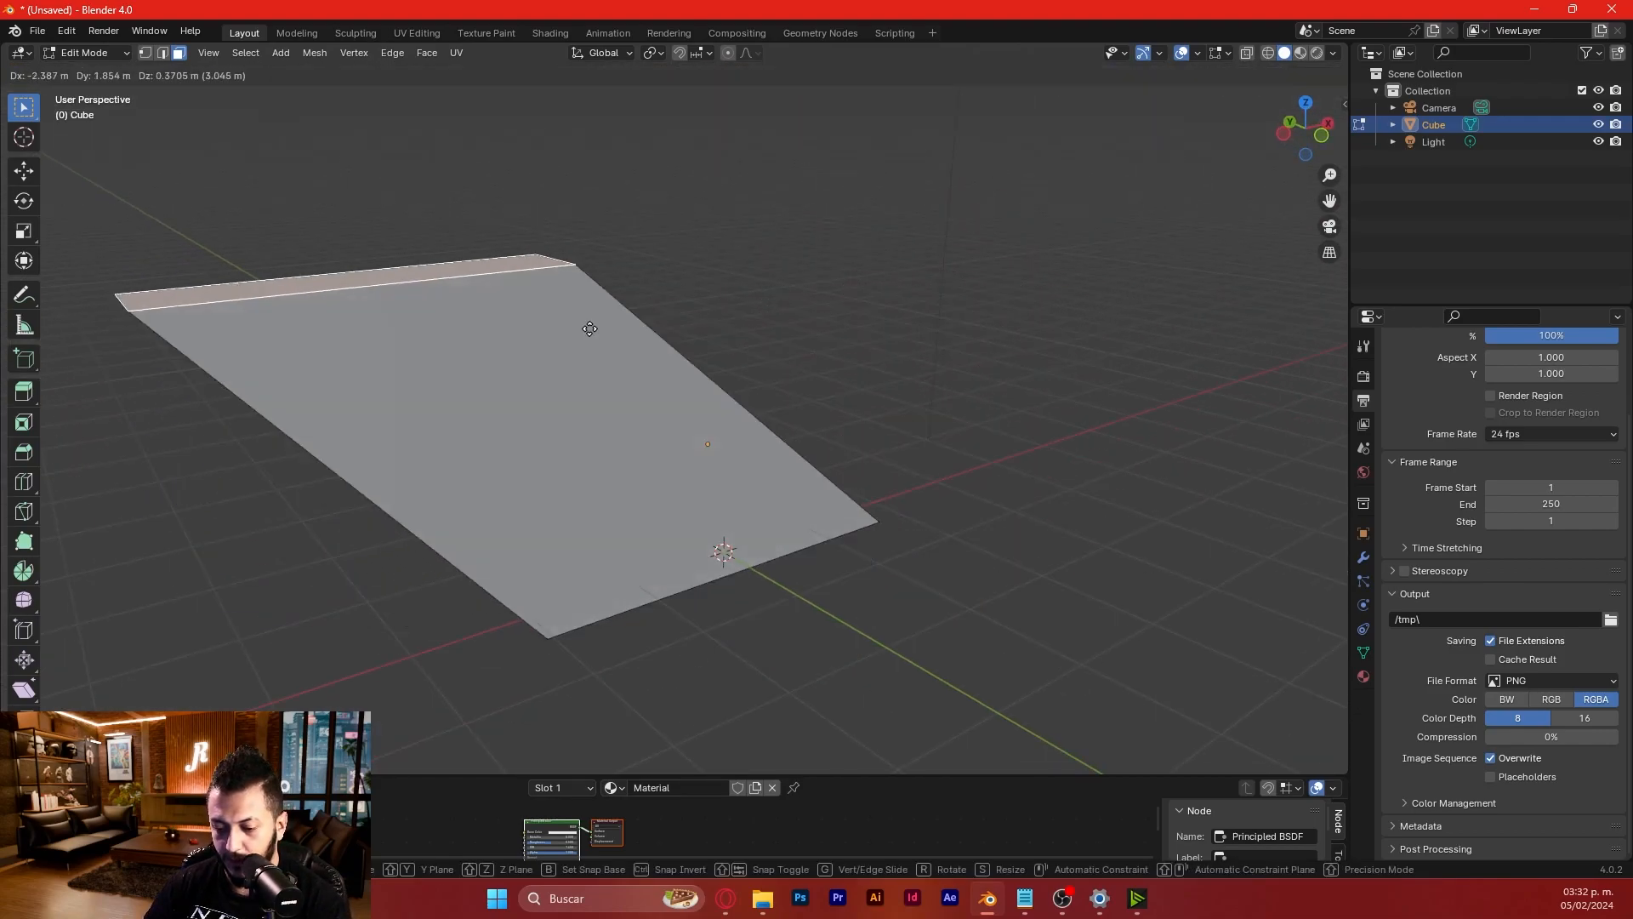
pyautogui.press('z')
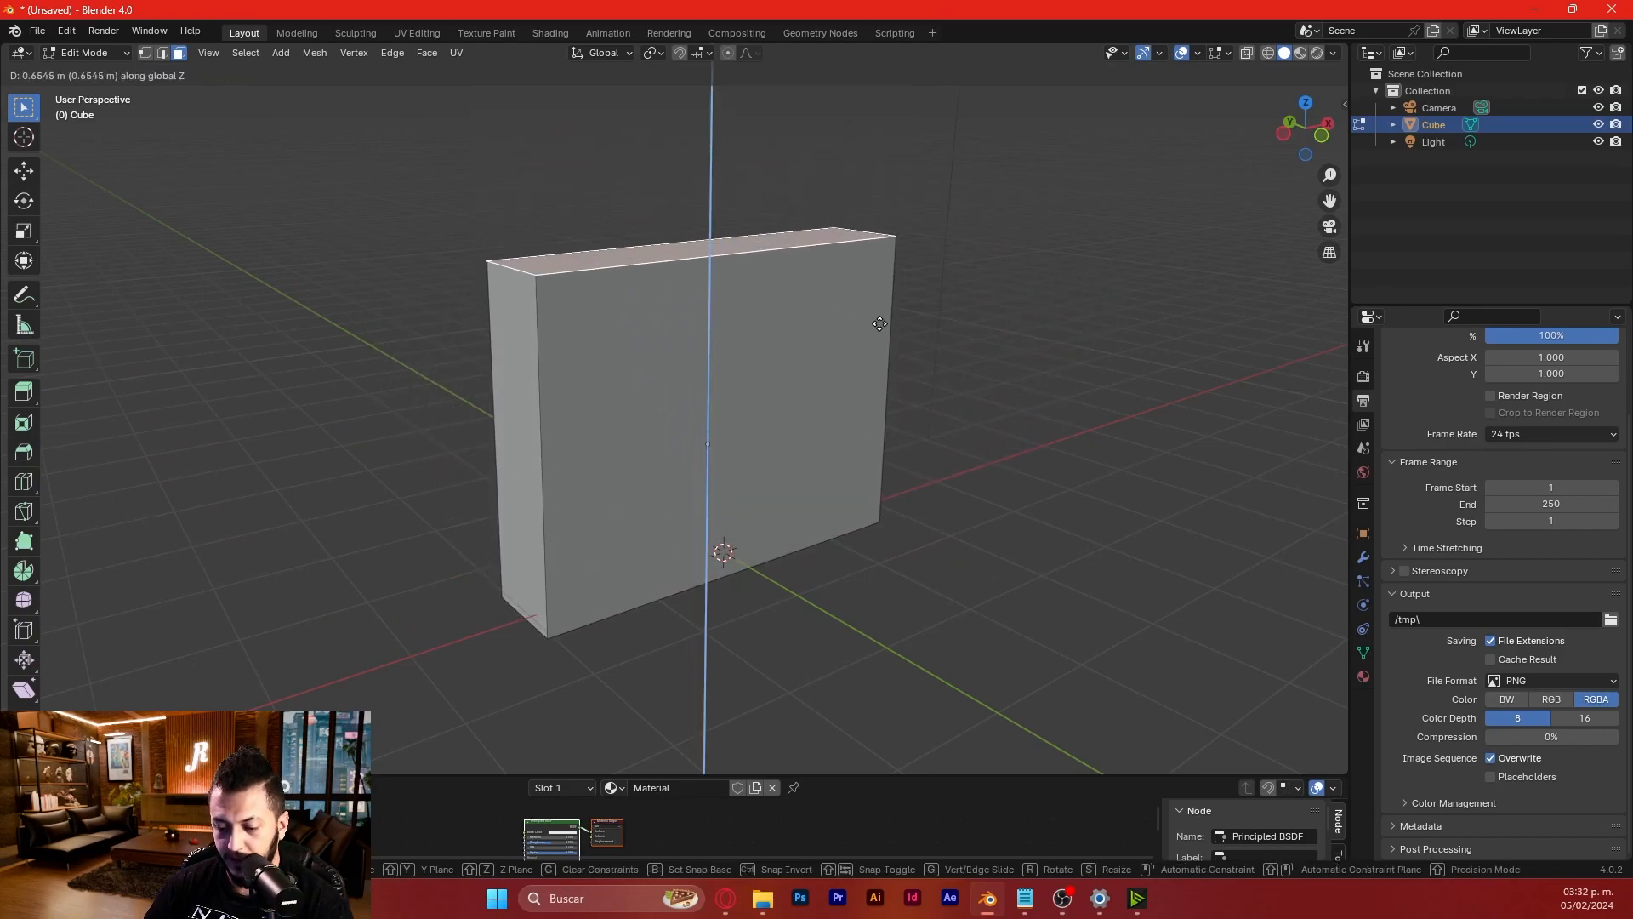
pyautogui.press('x')
pyautogui.press('y')
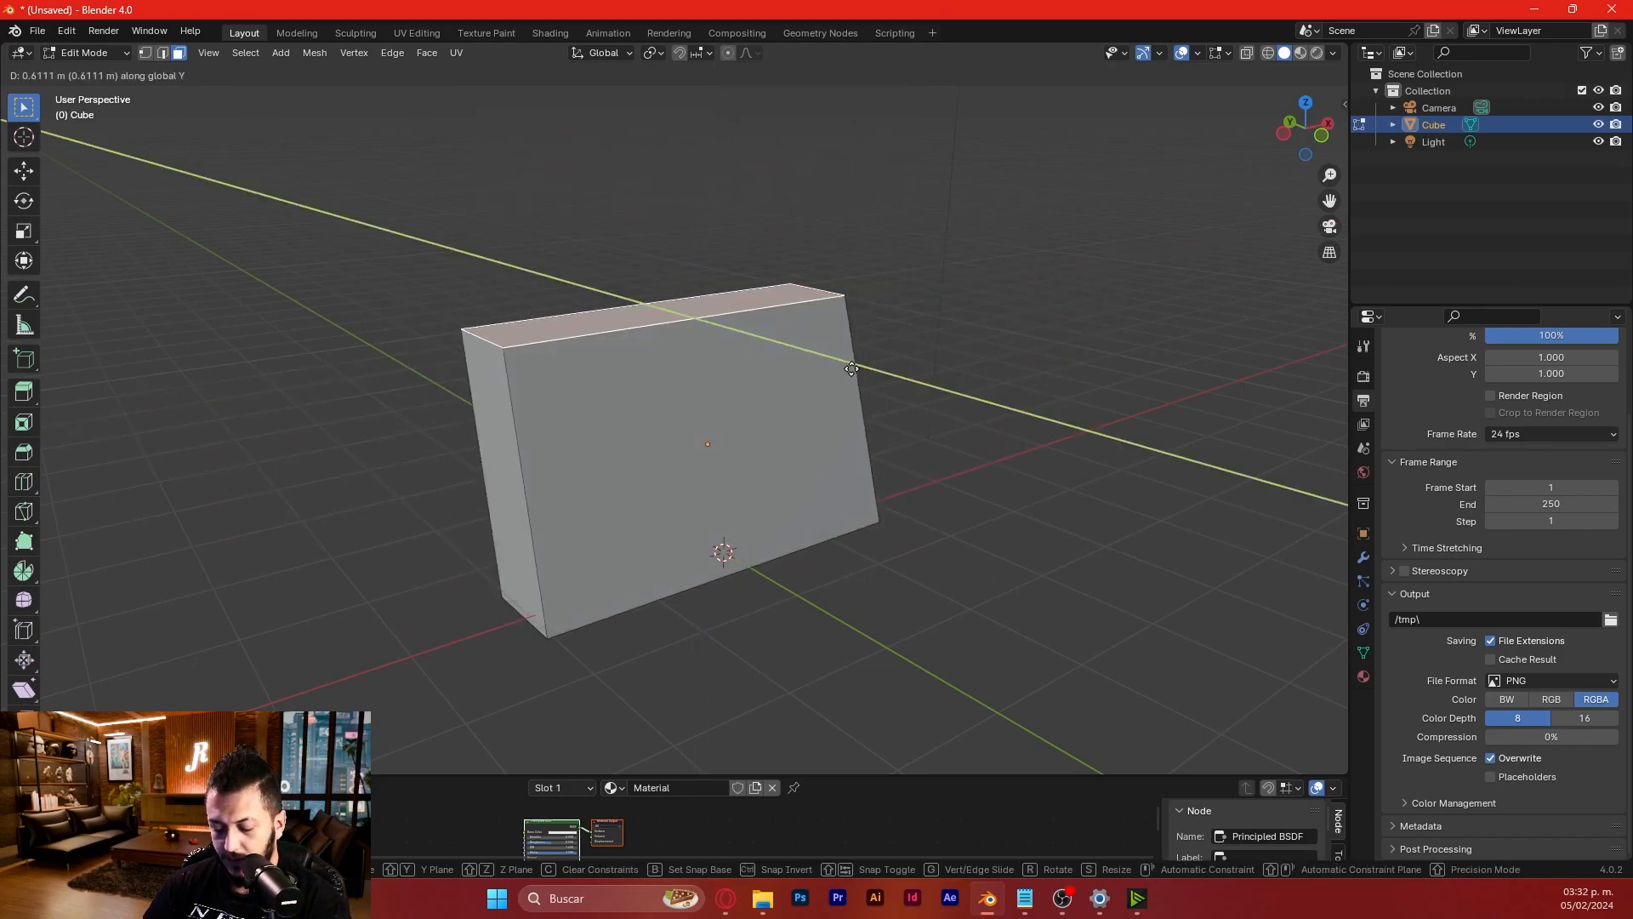
pyautogui.rightClick(773, 505)
# - Switch the slab to Sculpt Mode to preview its brushes, and return to Edit Mode
pyautogui.moveTo(774, 504); pyautogui.dragTo(958, 556, button='middle')
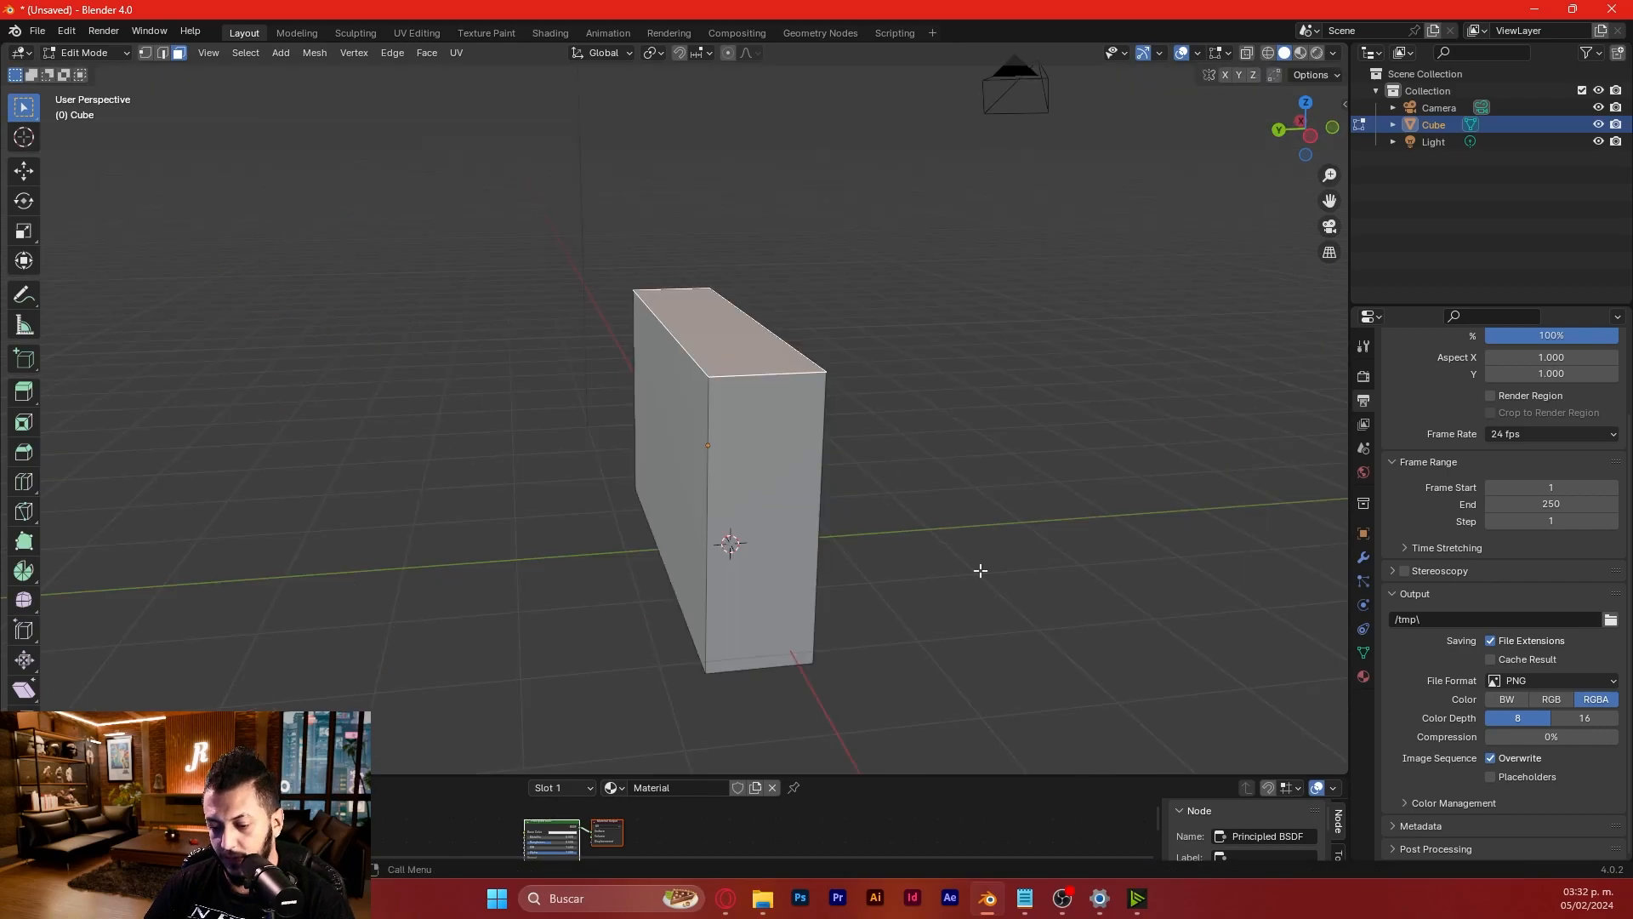
pyautogui.moveTo(1129, 558); pyautogui.dragTo(827, 486, button='middle')
pyautogui.scroll(3, 854, 518)
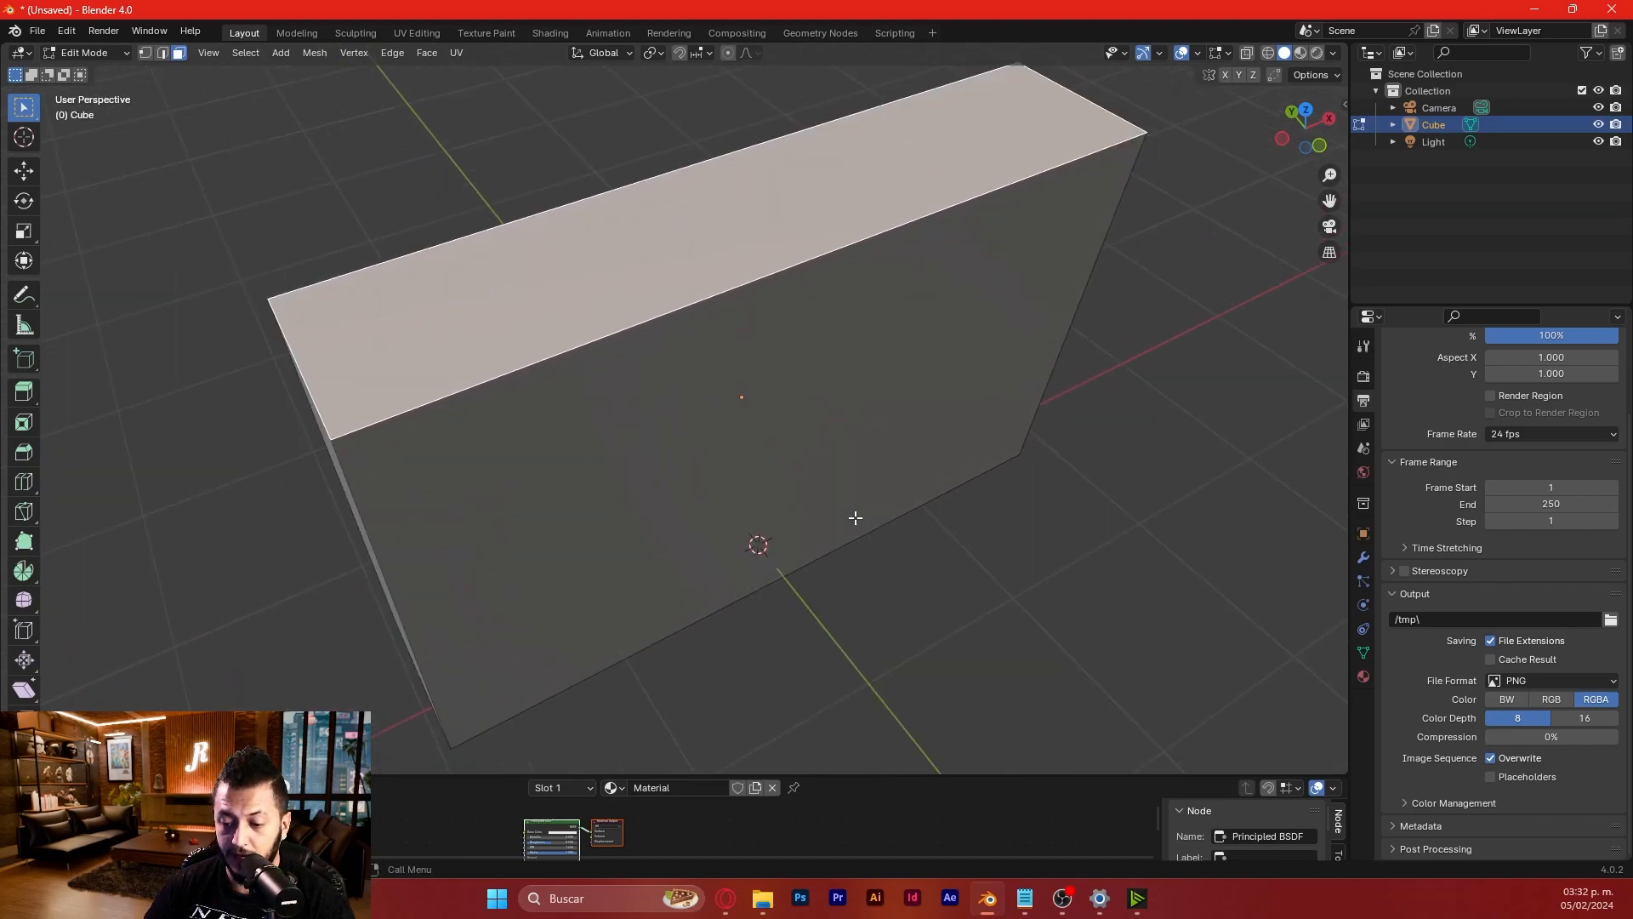
pyautogui.scroll(-2, 855, 517)
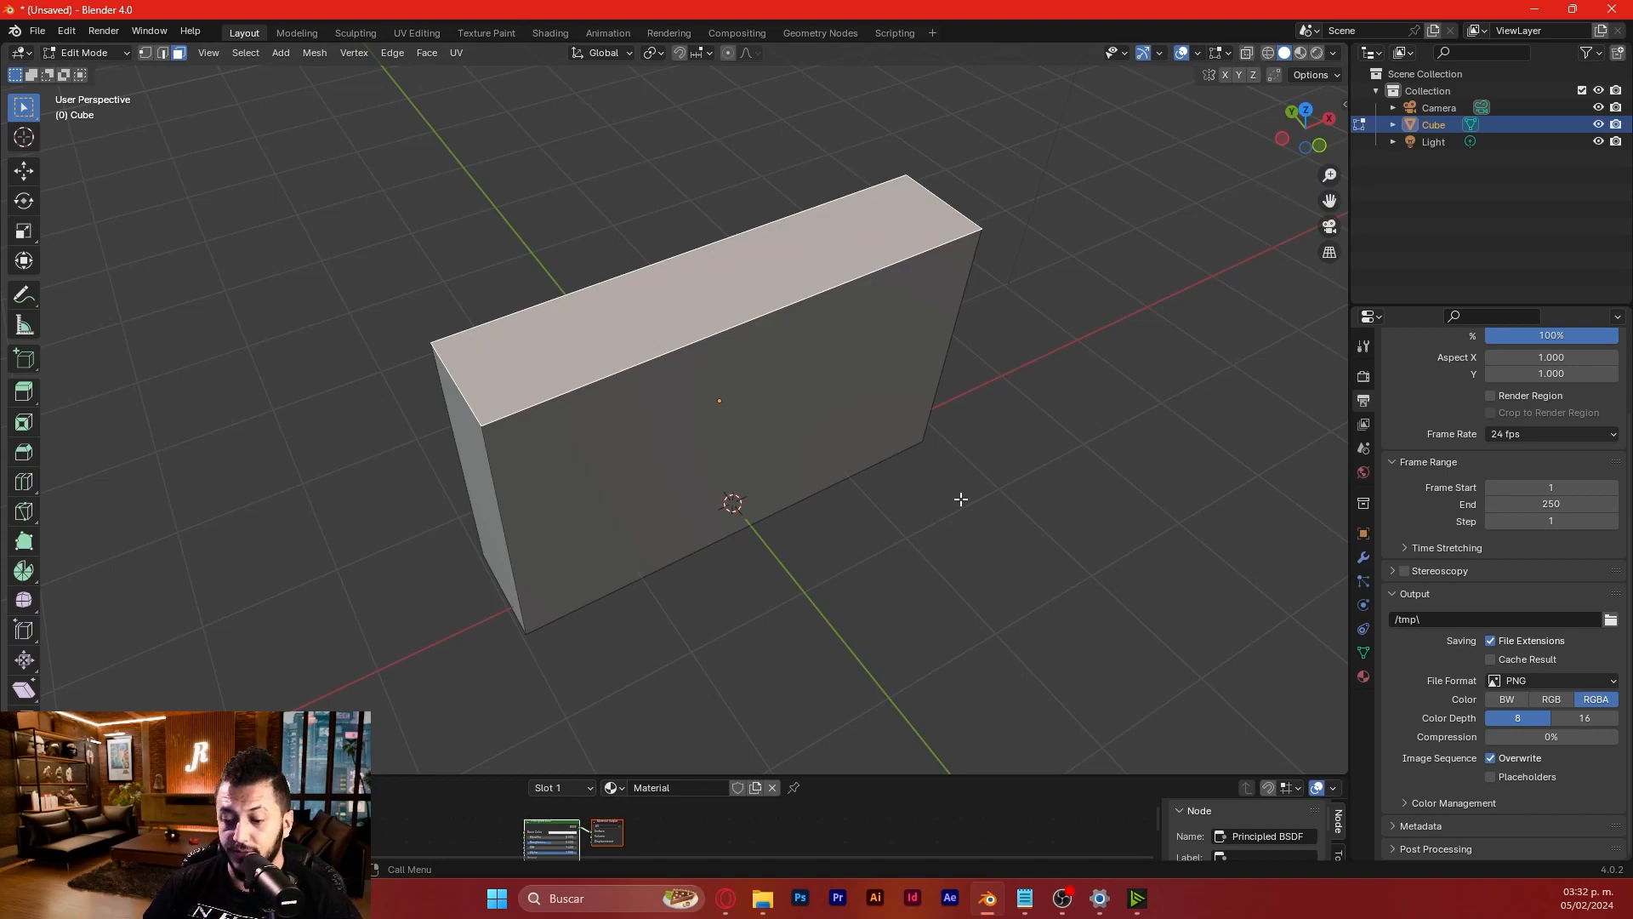
pyautogui.click(85, 53)
pyautogui.click(88, 111)
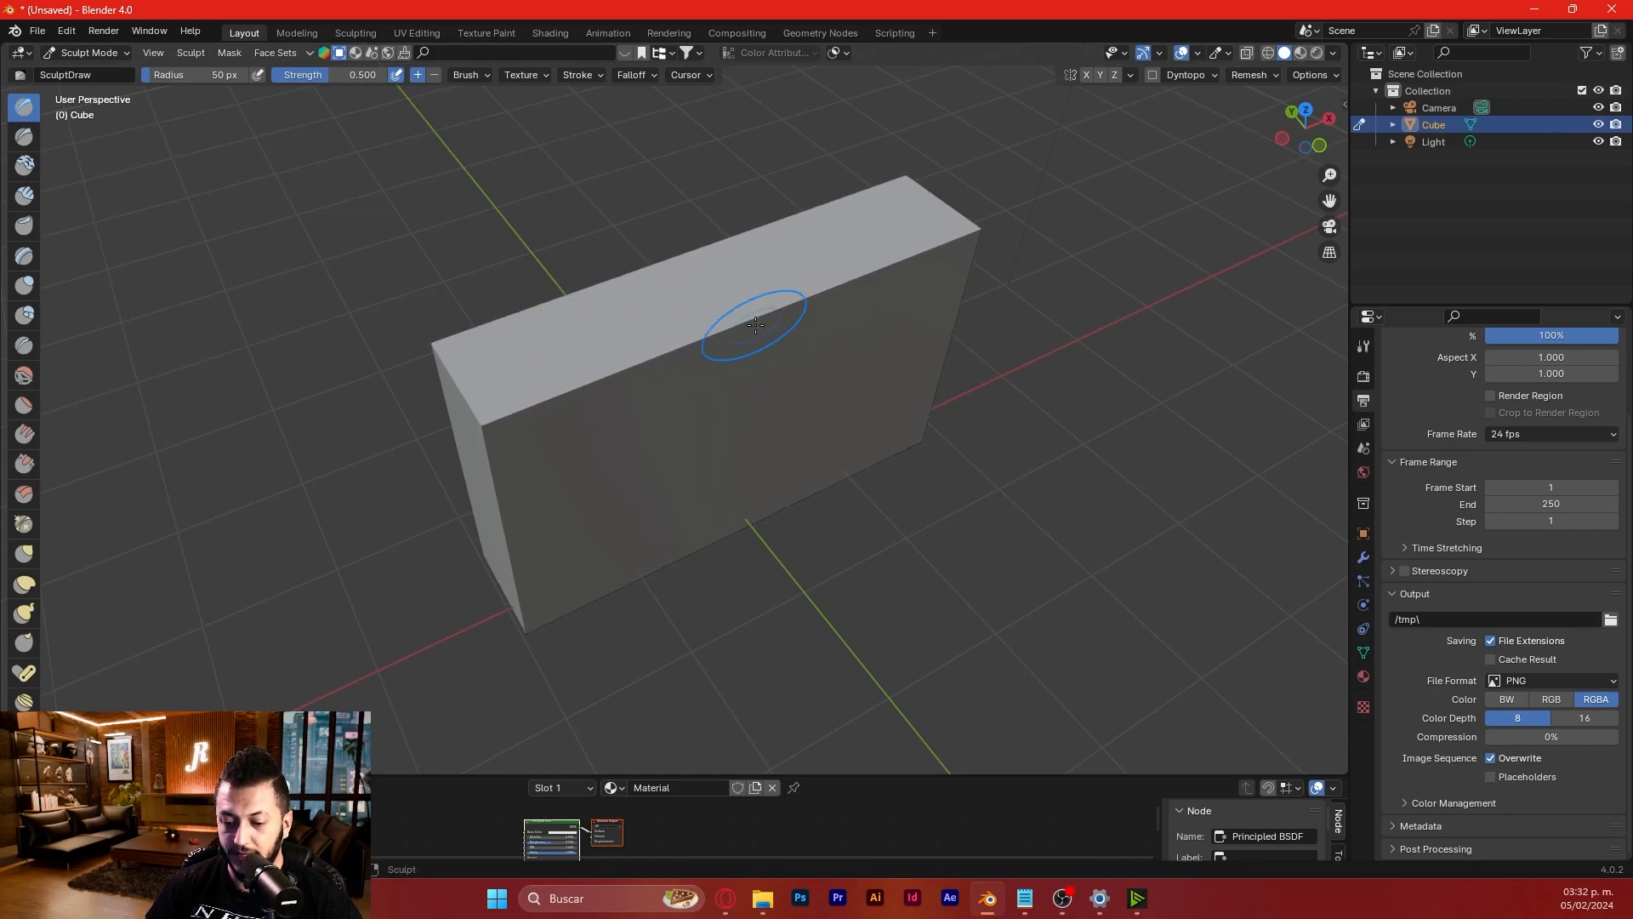
pyautogui.click(88, 53)
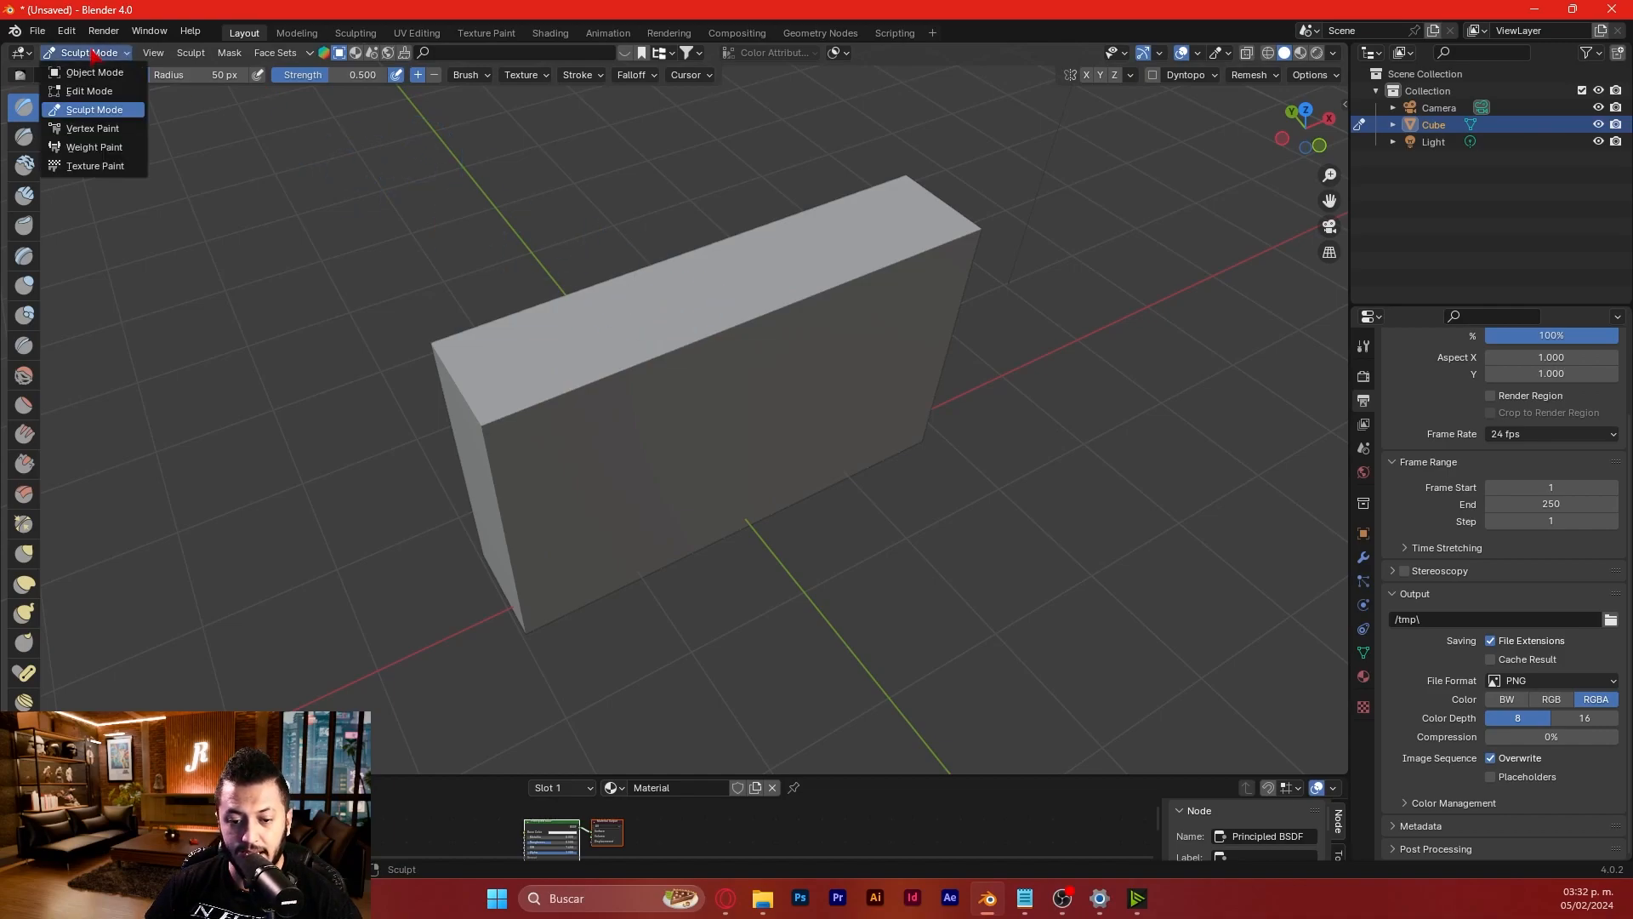
pyautogui.click(99, 91)
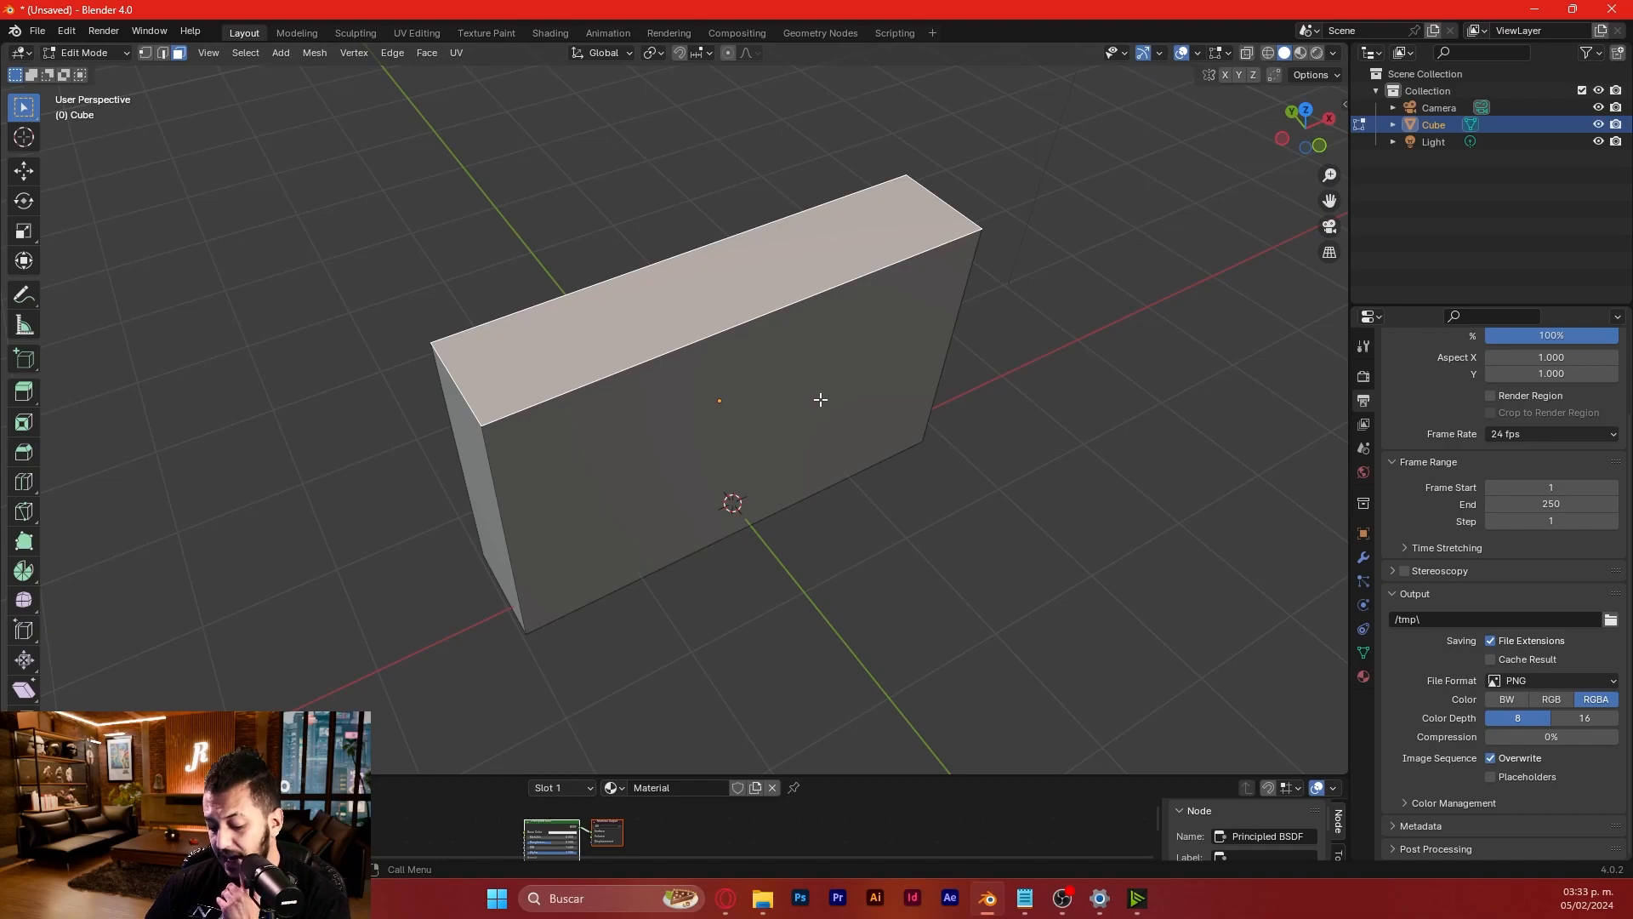
# - Select the slab's entire mesh and subdivide all of its faces
pyautogui.press('a')
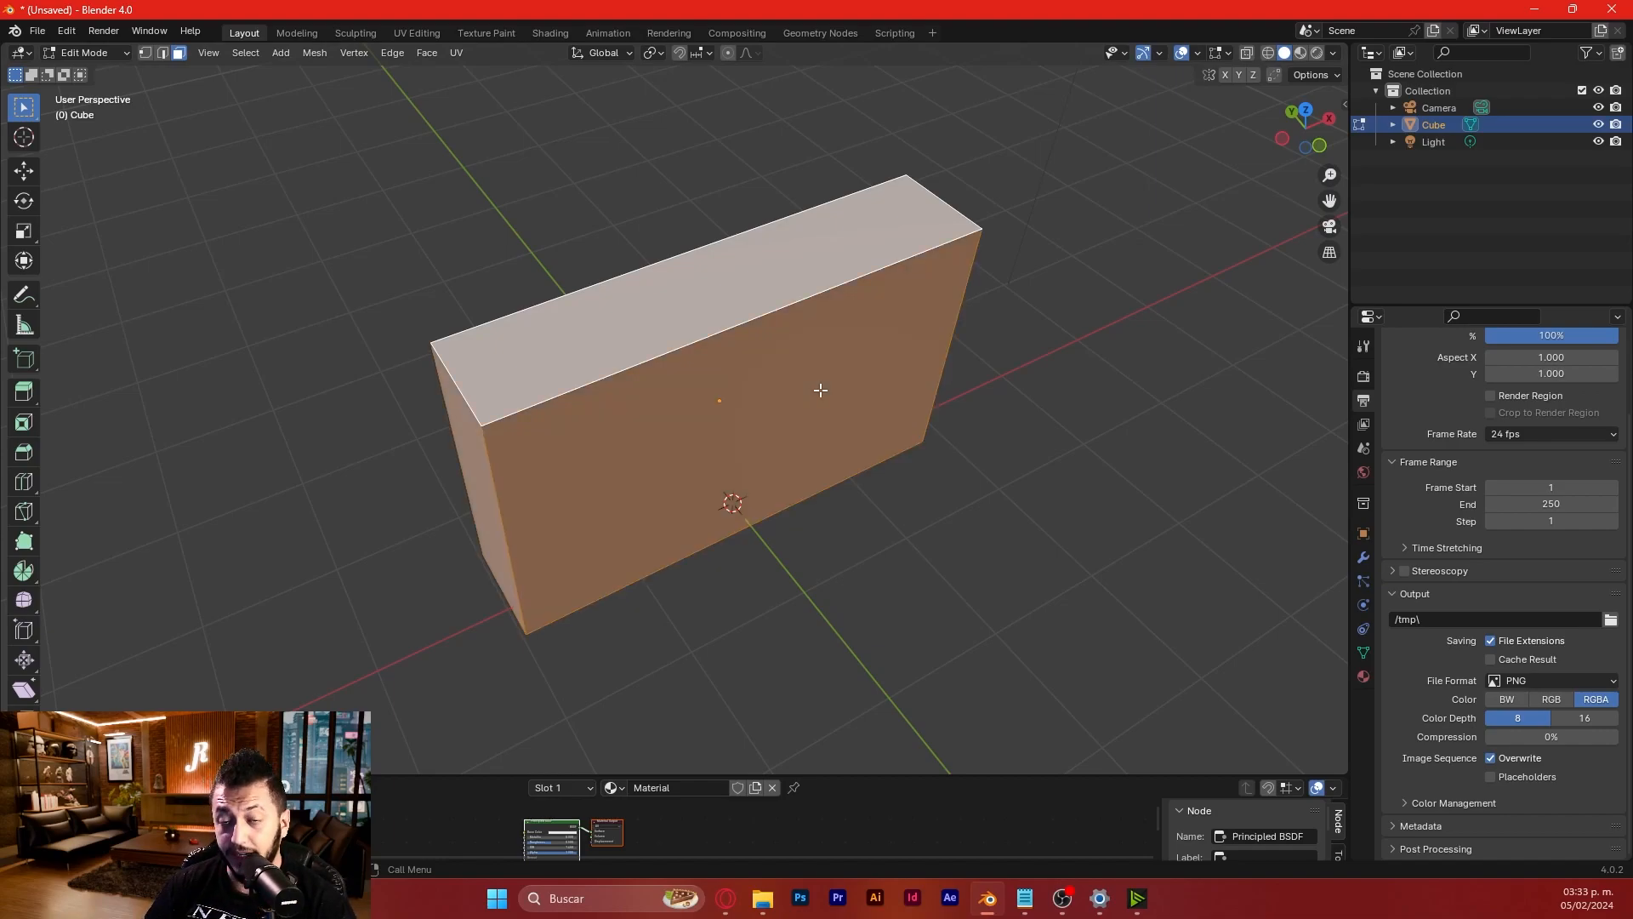
pyautogui.moveTo(820, 390); pyautogui.dragTo(786, 383, button='middle')
pyautogui.rightClick(787, 383)
pyautogui.click(787, 384)
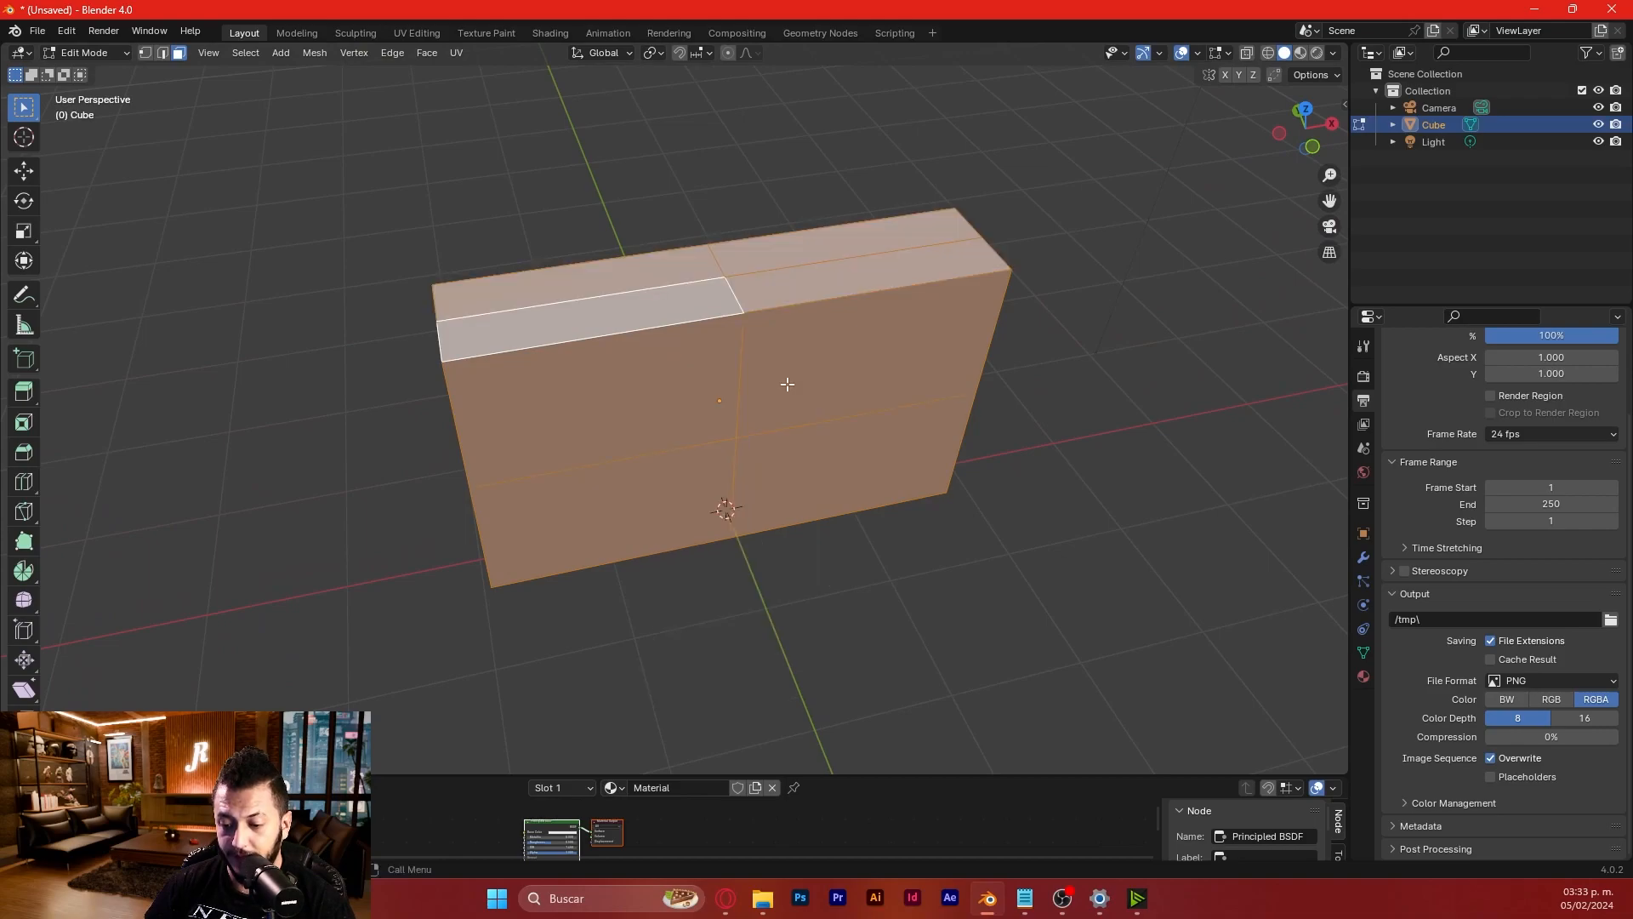
pyautogui.moveTo(684, 312); pyautogui.dragTo(676, 357, button='middle')
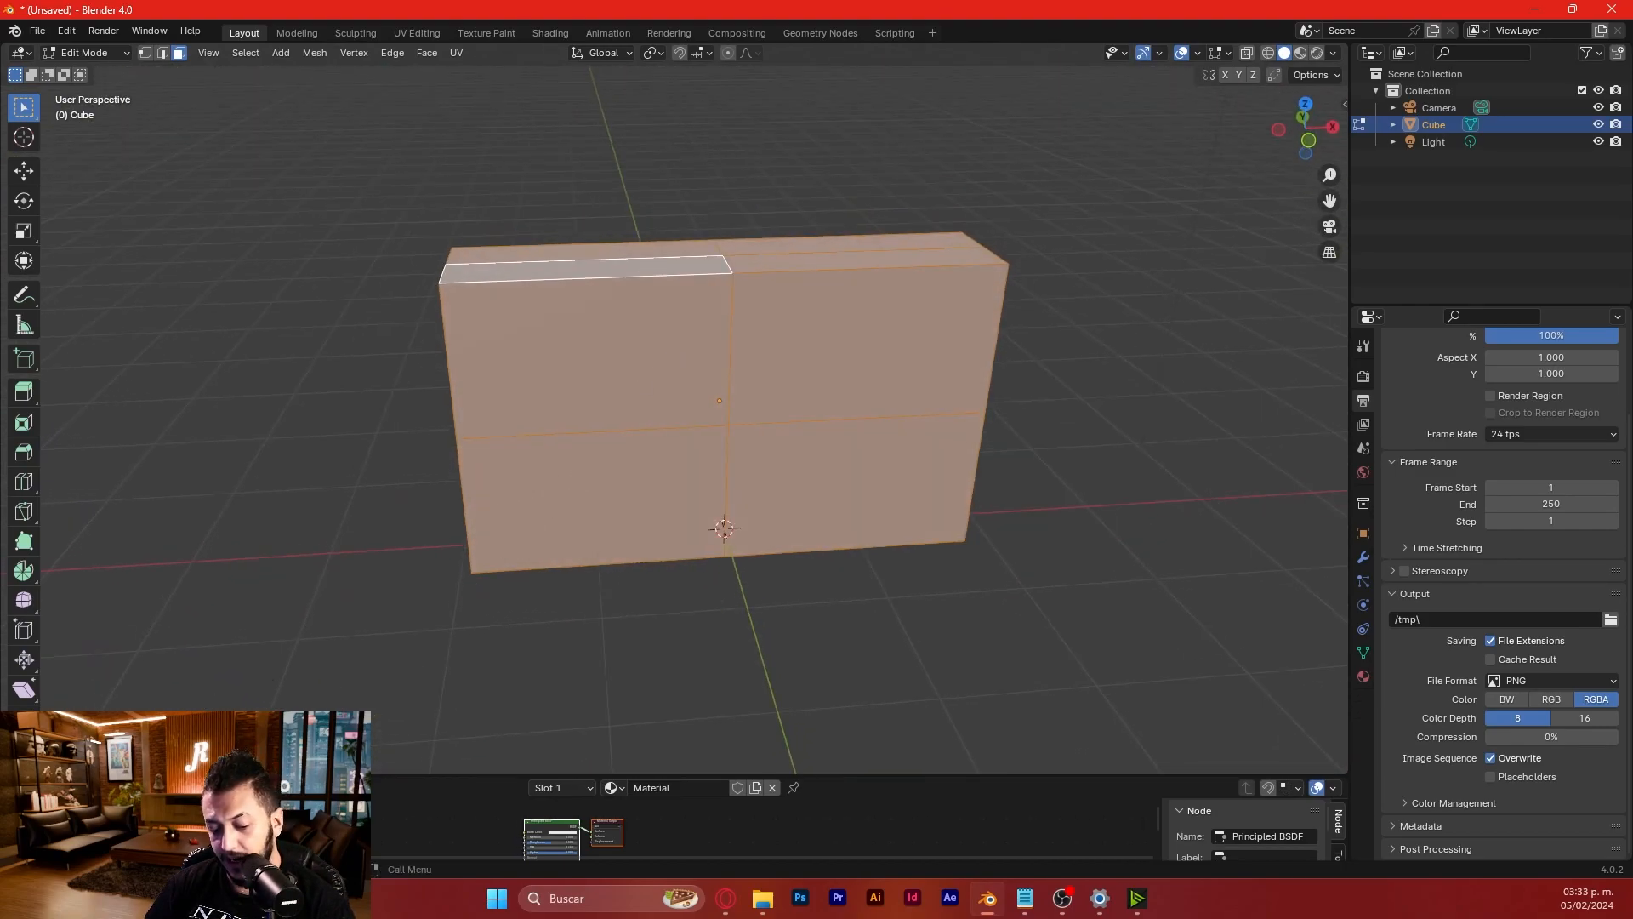
# - Raise the number of cuts of the slab's subdivision to give the whole mesh a very dense grid
pyautogui.click(110, 757)
pyautogui.moveTo(180, 643); pyautogui.dragTo(189, 643)
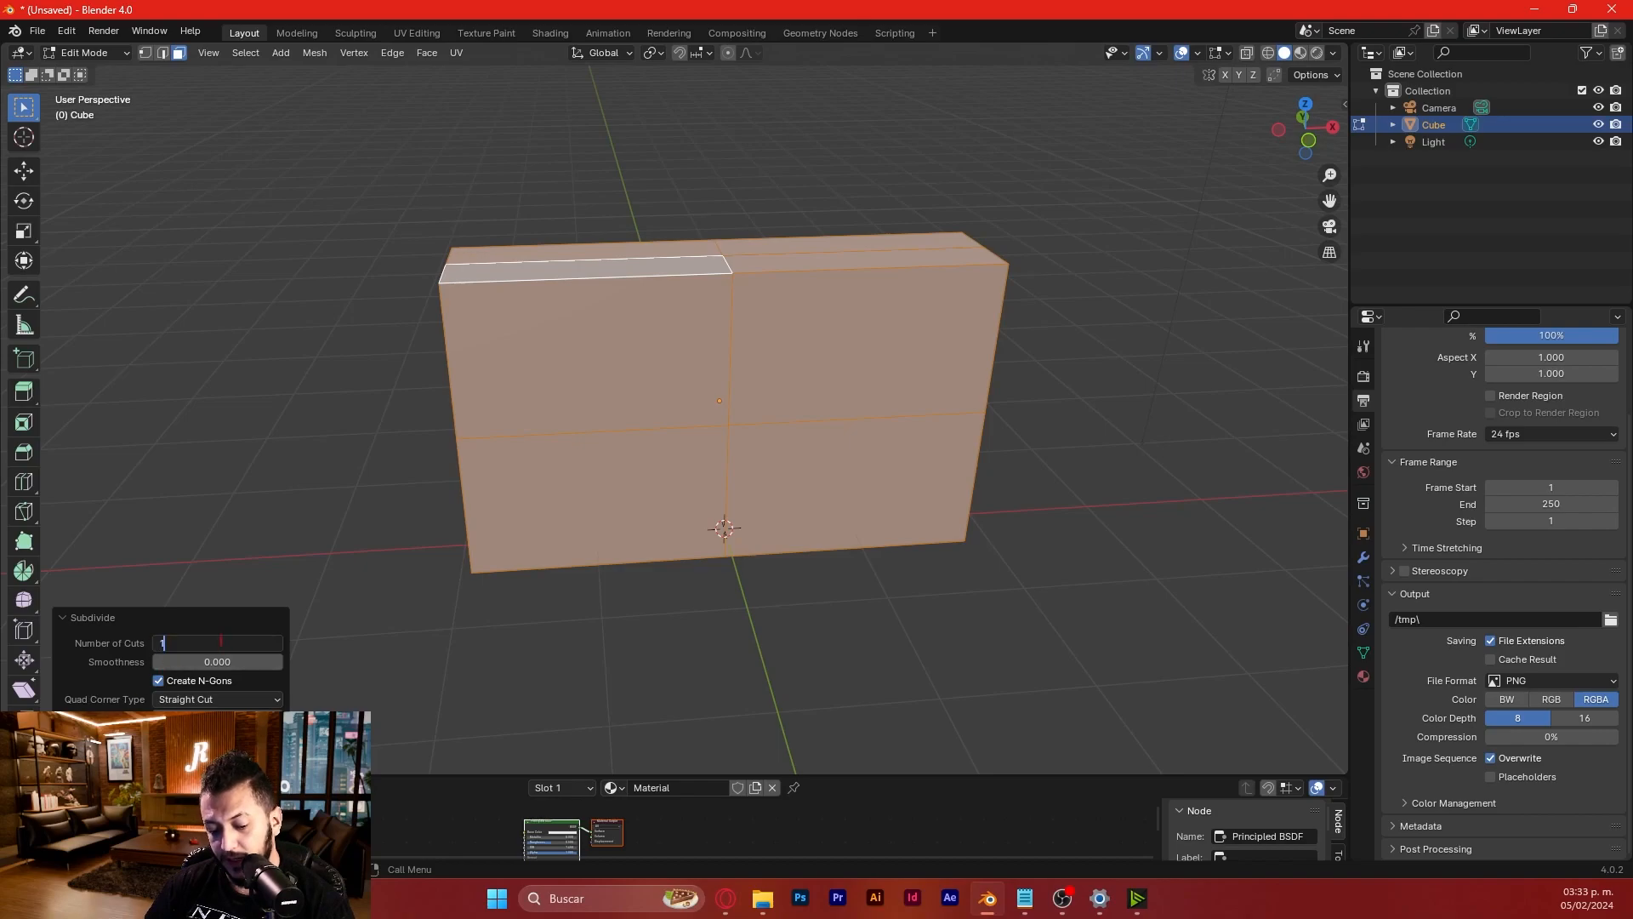
pyautogui.press('Return')
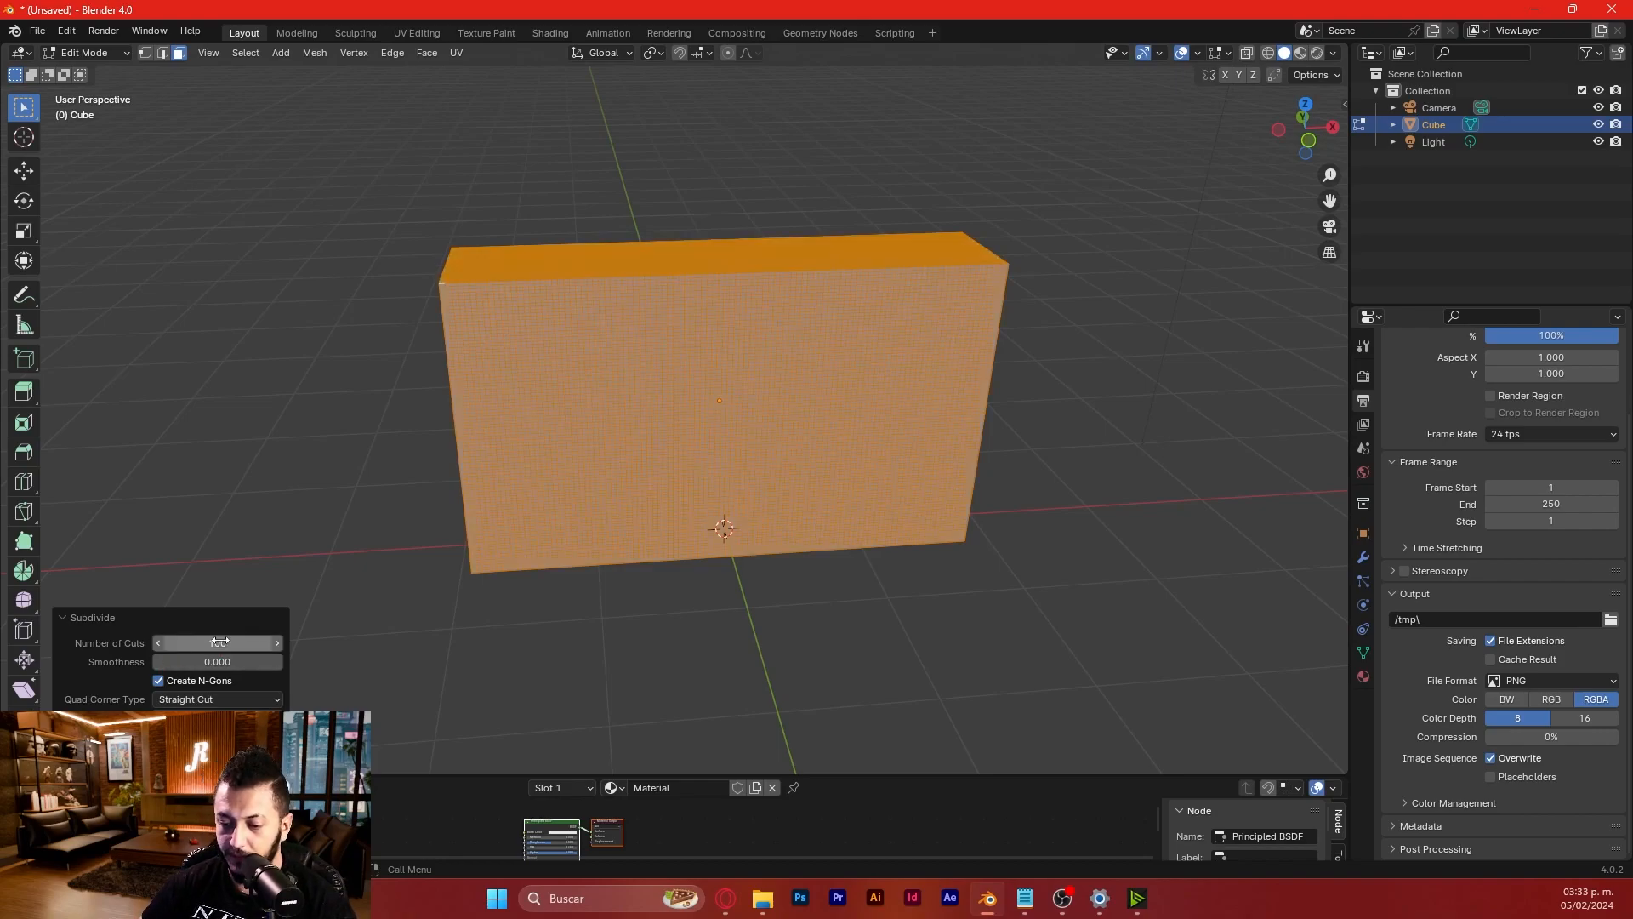
pyautogui.scroll(5, 777, 505)
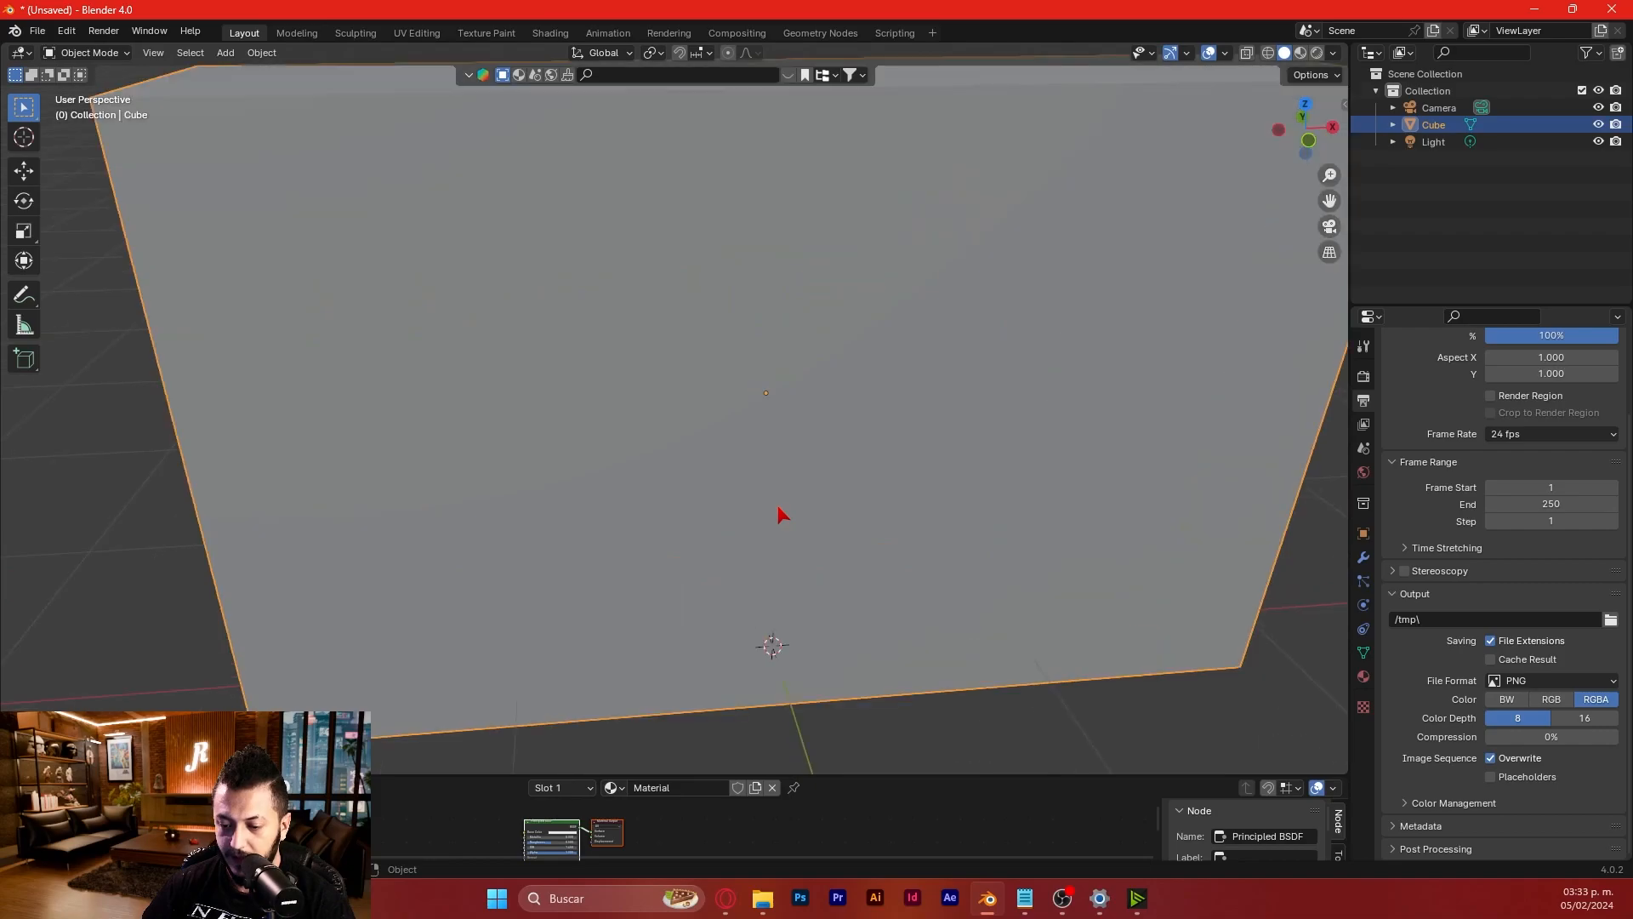
pyautogui.keyDown('shift'); pyautogui.moveTo(806, 345); pyautogui.dragTo(941, 452, button='middle'); pyautogui.keyUp('shift')
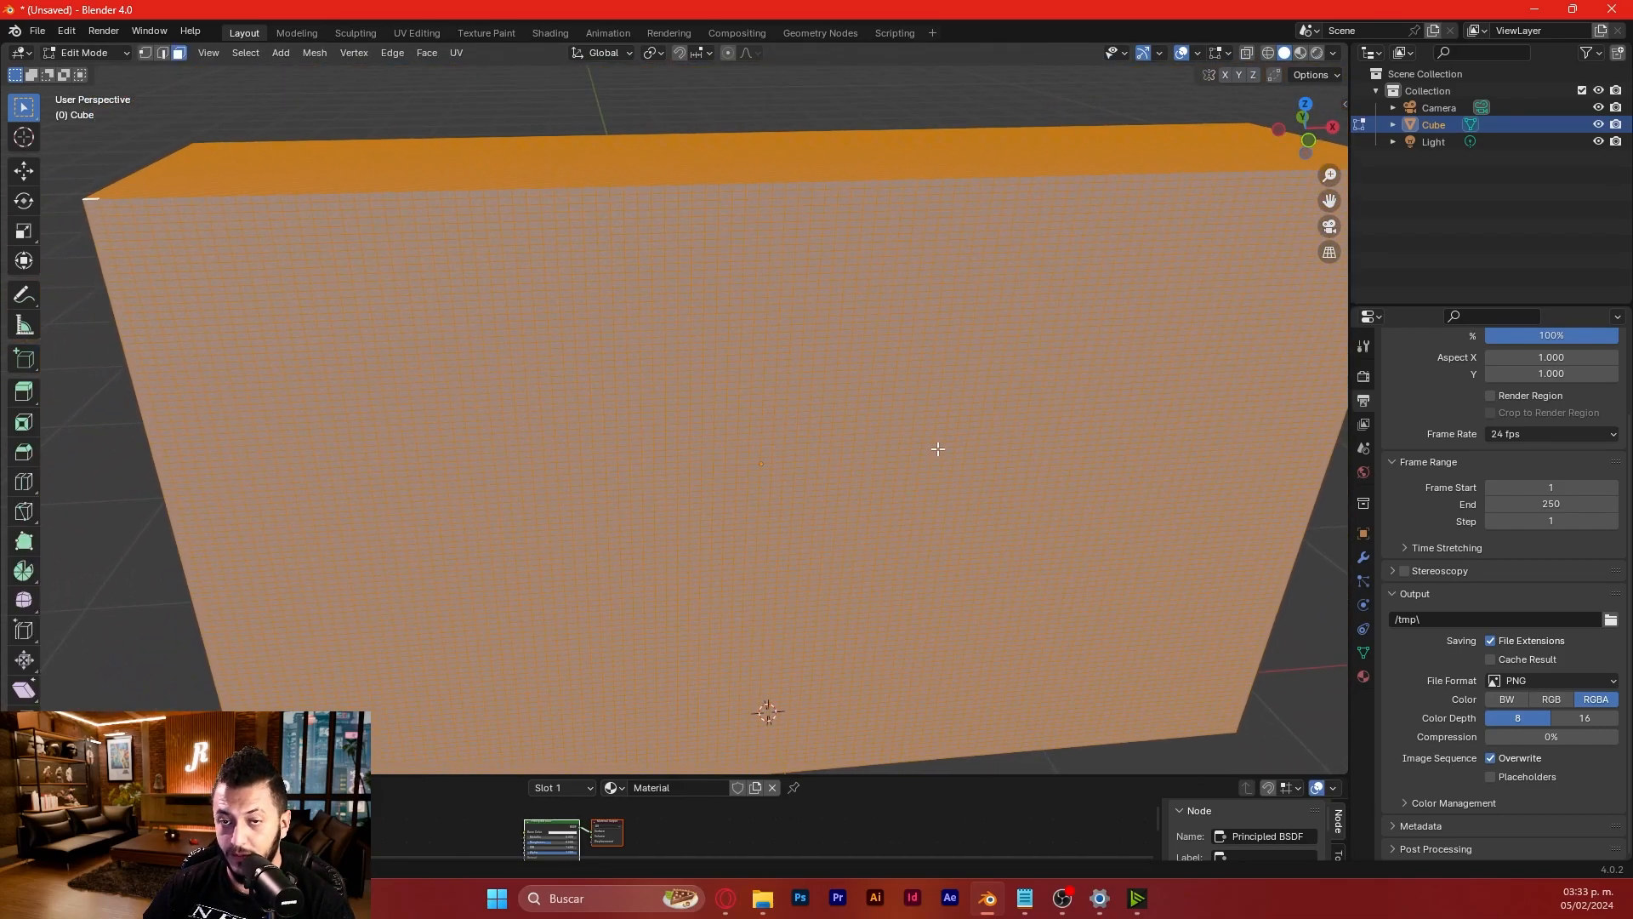
pyautogui.moveTo(1111, 545); pyautogui.dragTo(875, 539, button='middle')
pyautogui.scroll(-3, 1028, 528)
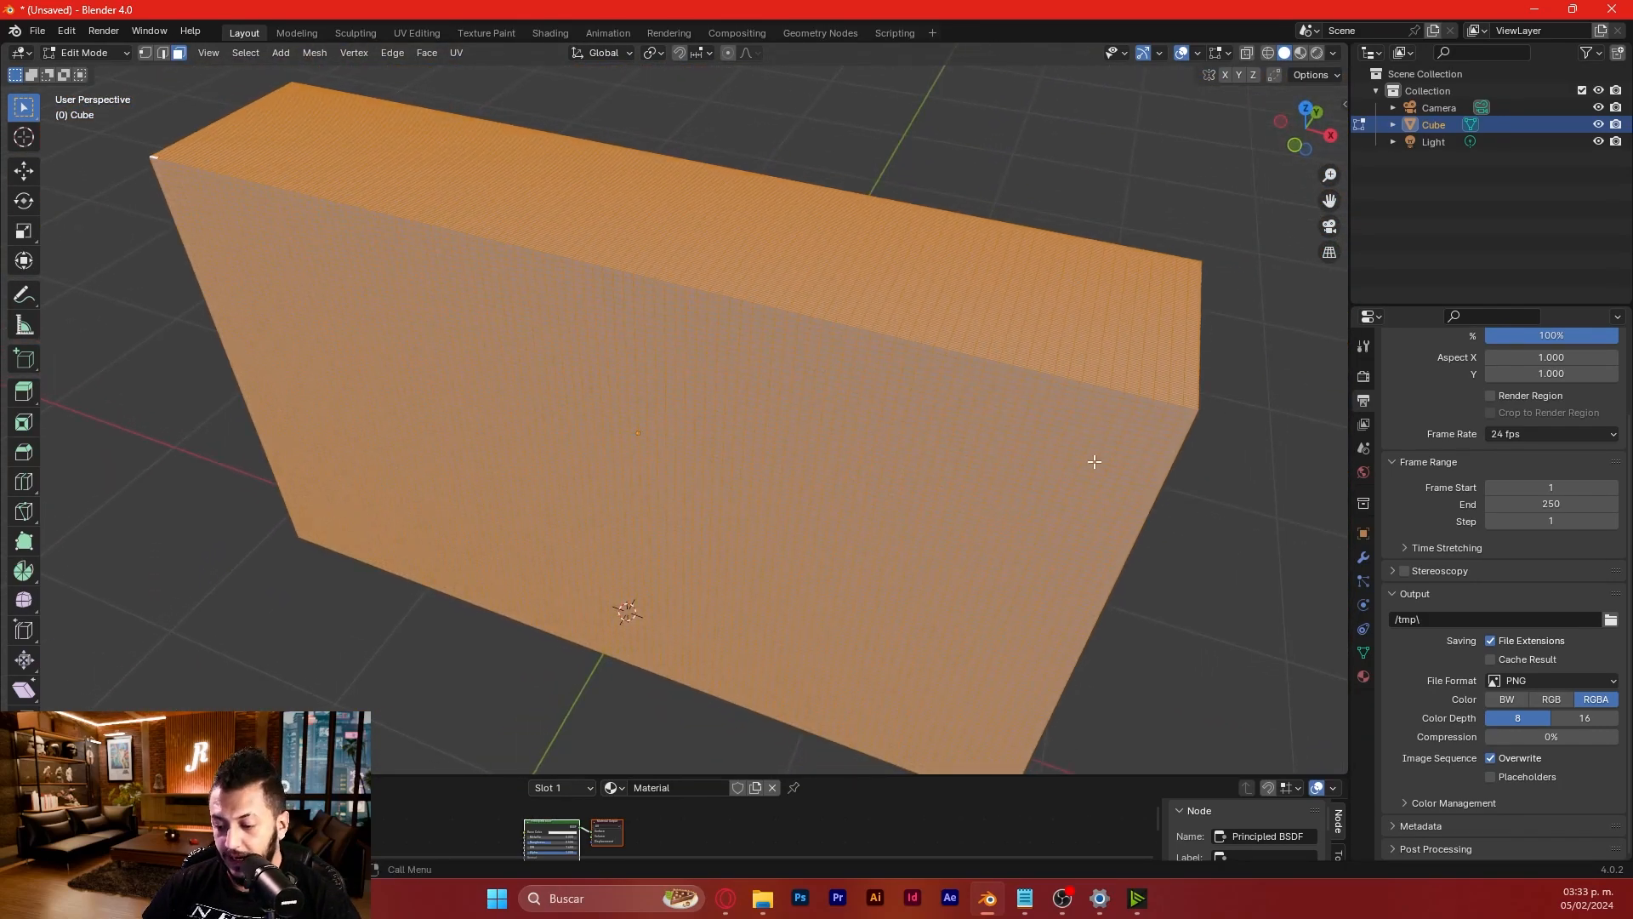
# - Switch to vertex selection, select a single vertex on the slab's top edge, and try moving it freely
pyautogui.click(145, 52)
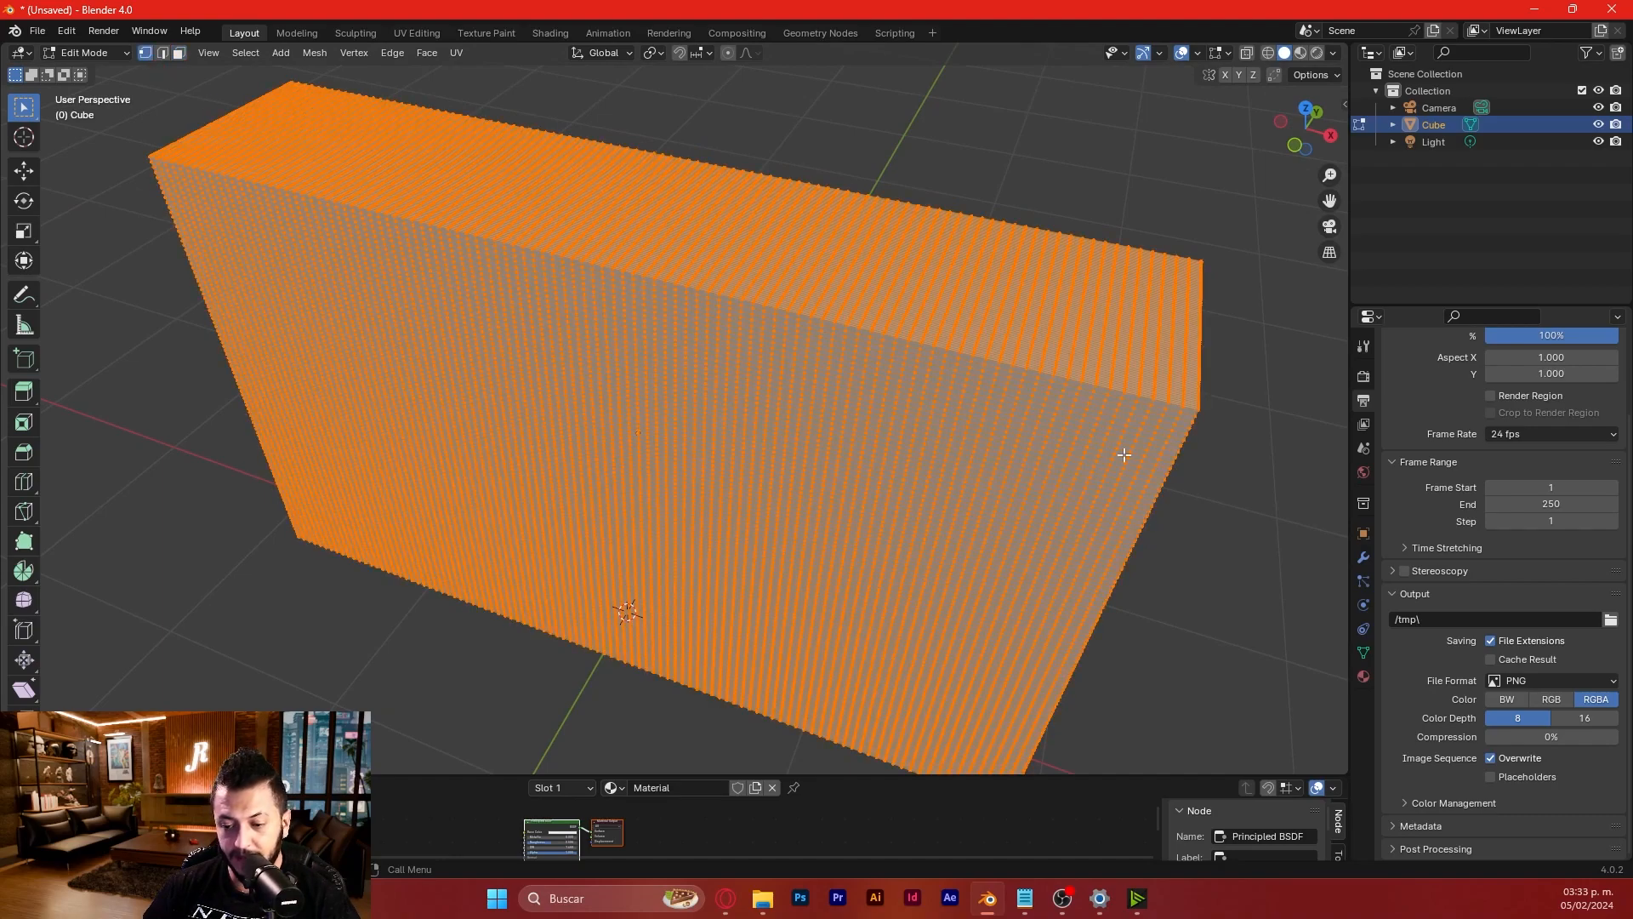
pyautogui.moveTo(1156, 418); pyautogui.dragTo(917, 511, button='middle')
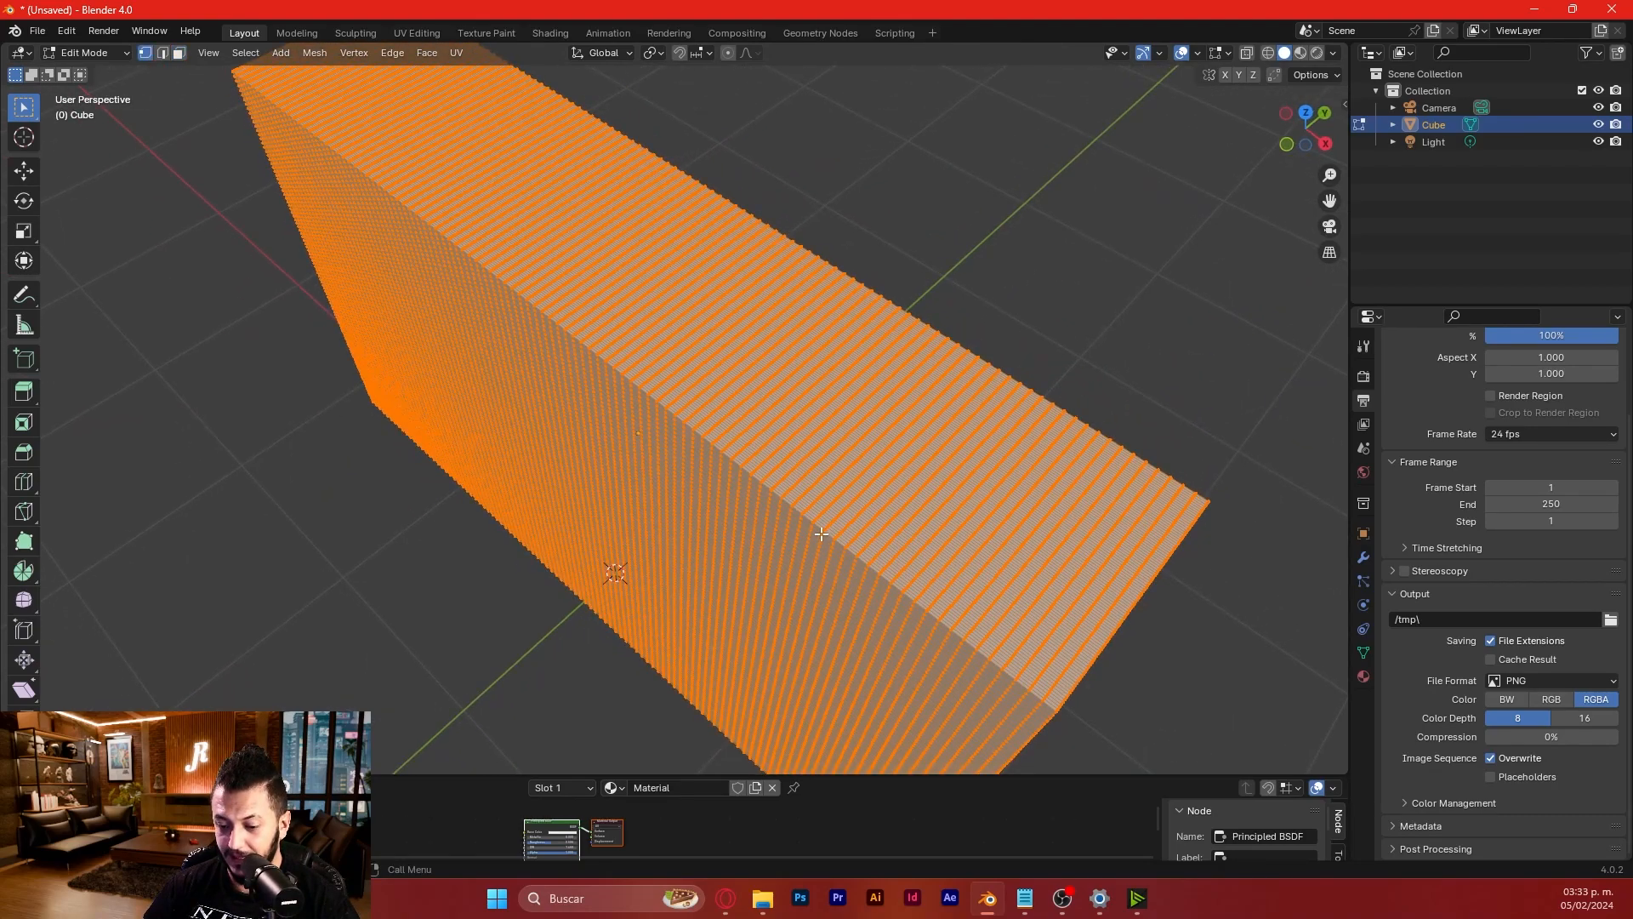
pyautogui.scroll(3, 822, 534)
pyautogui.scroll(4, 821, 535)
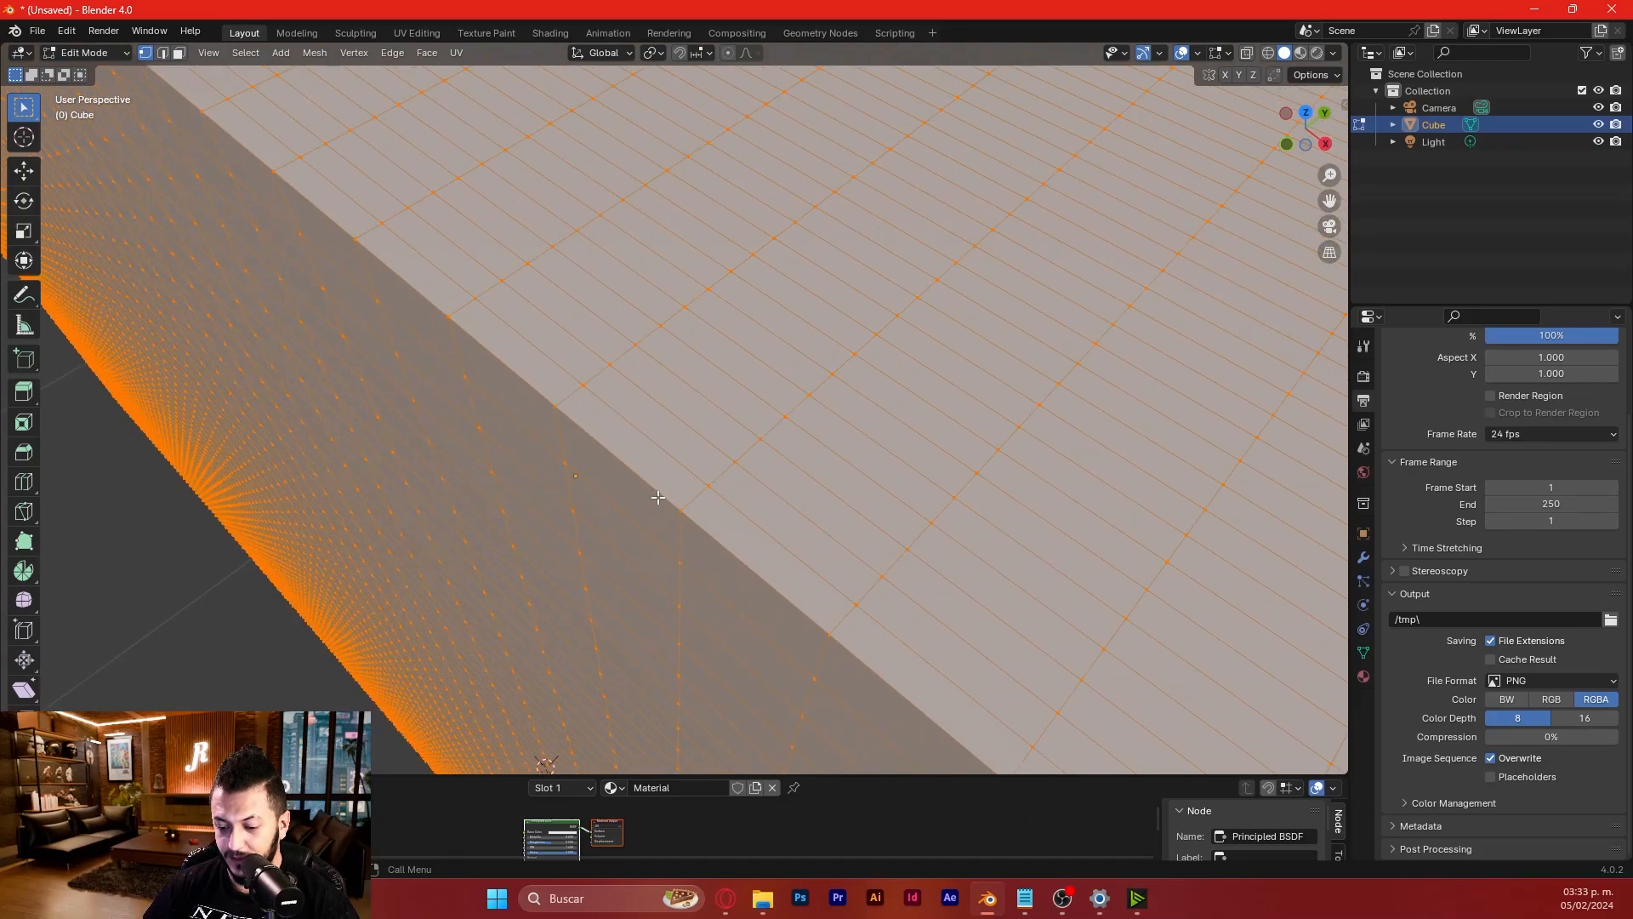
pyautogui.click(703, 534)
pyautogui.scroll(-8, 704, 536)
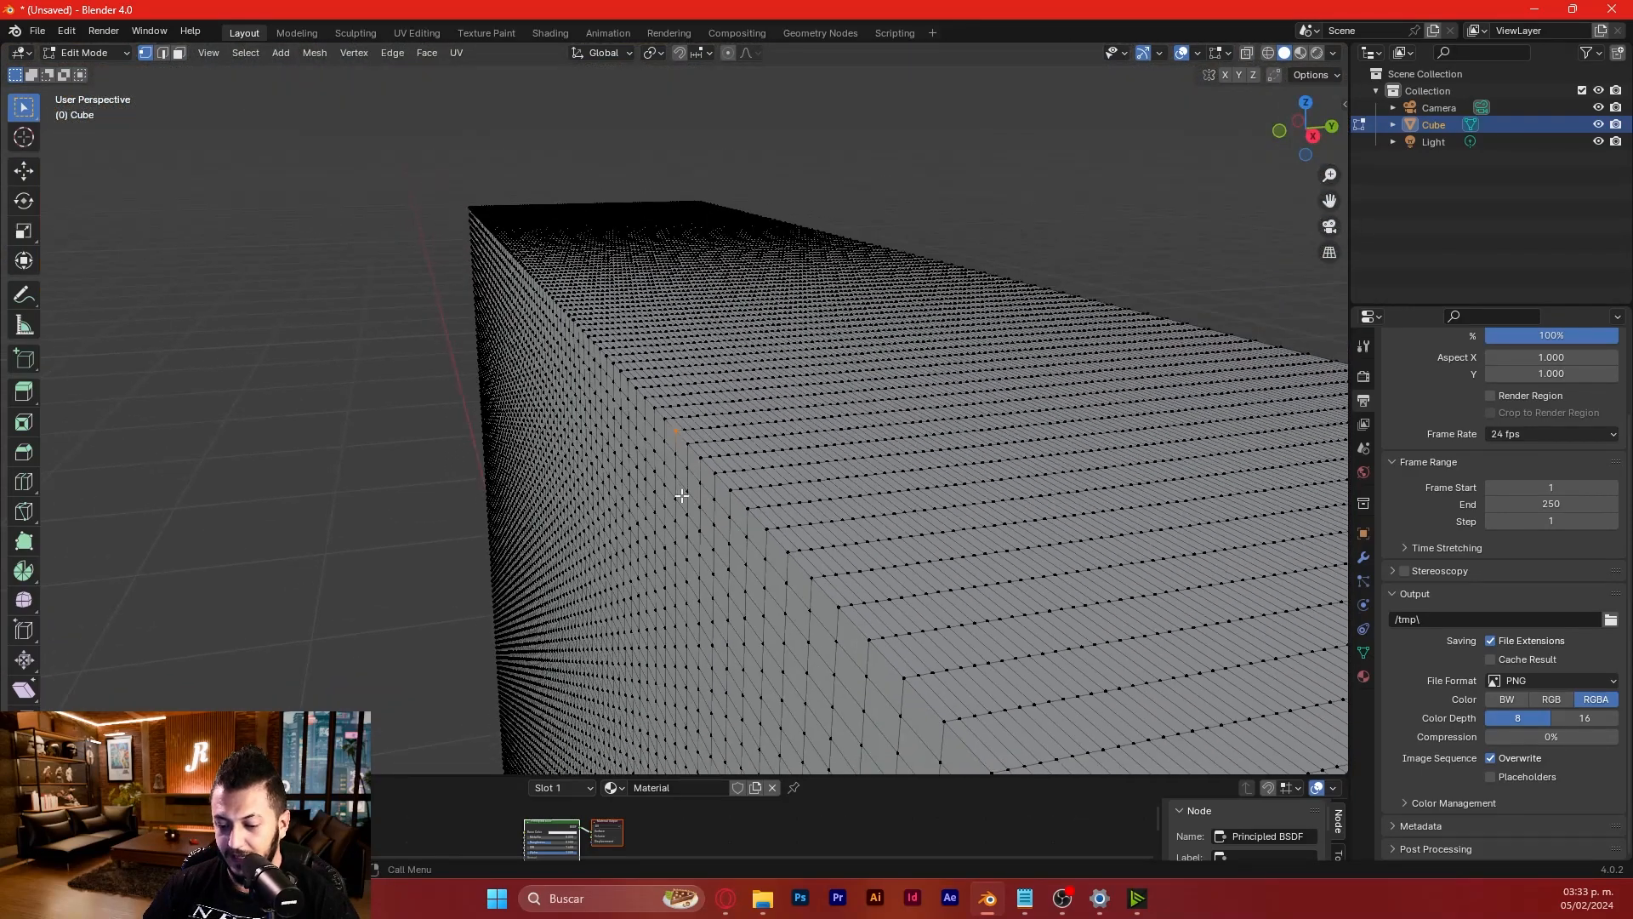
pyautogui.moveTo(710, 532); pyautogui.dragTo(724, 524, button='middle')
pyautogui.scroll(1, 724, 524)
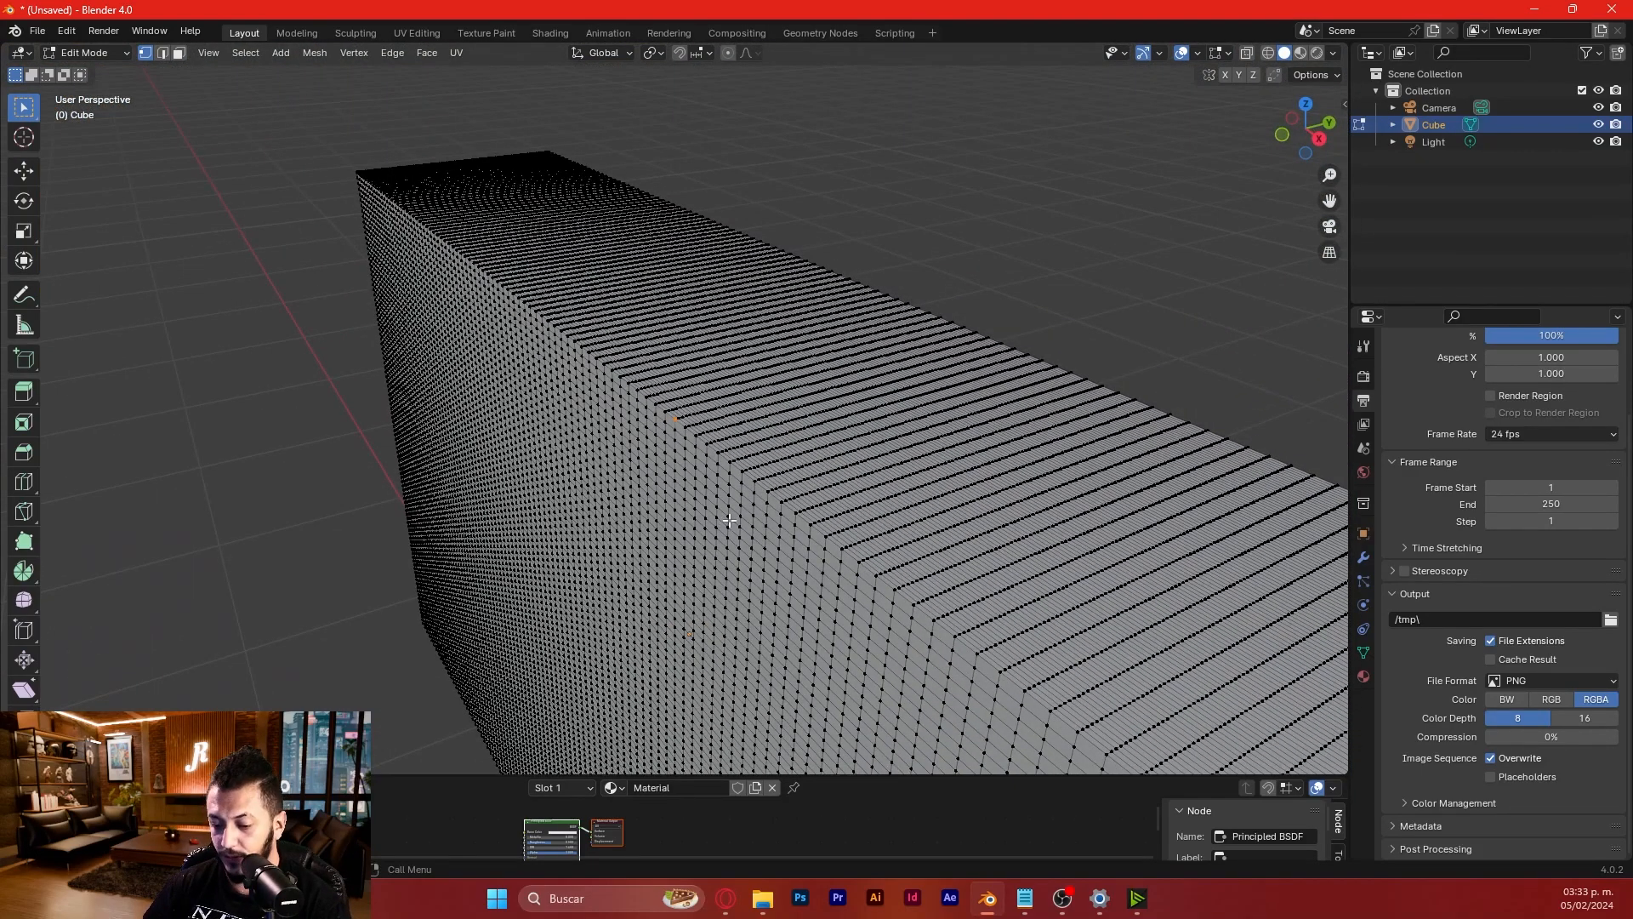
pyautogui.press('g')
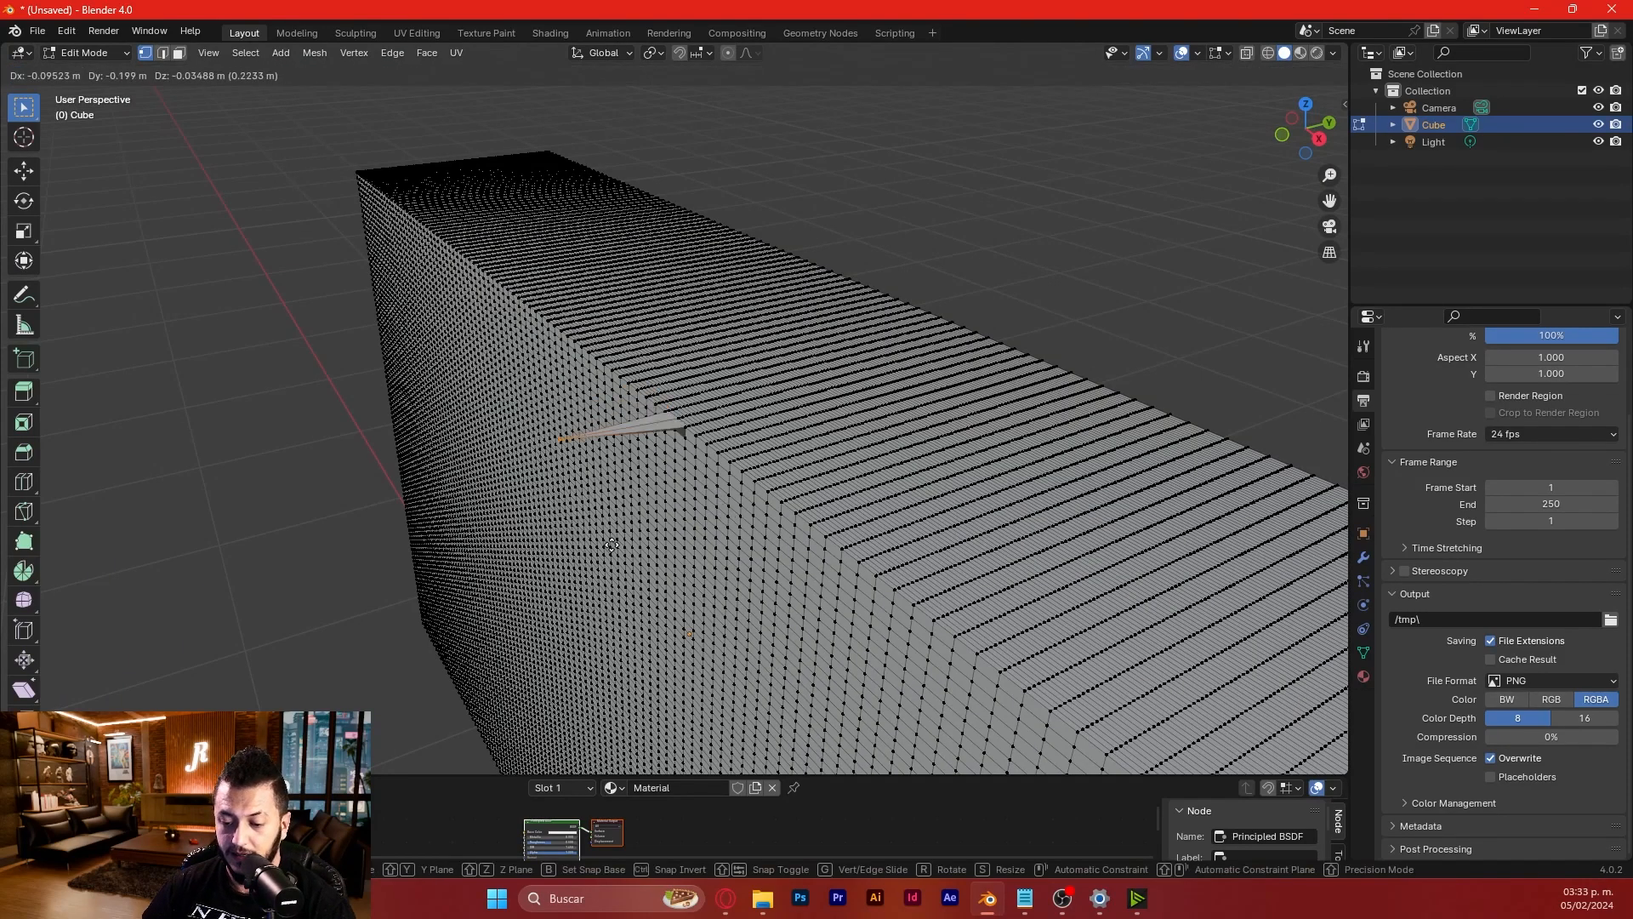
pyautogui.press('ctrl')
pyautogui.press('ctrl')
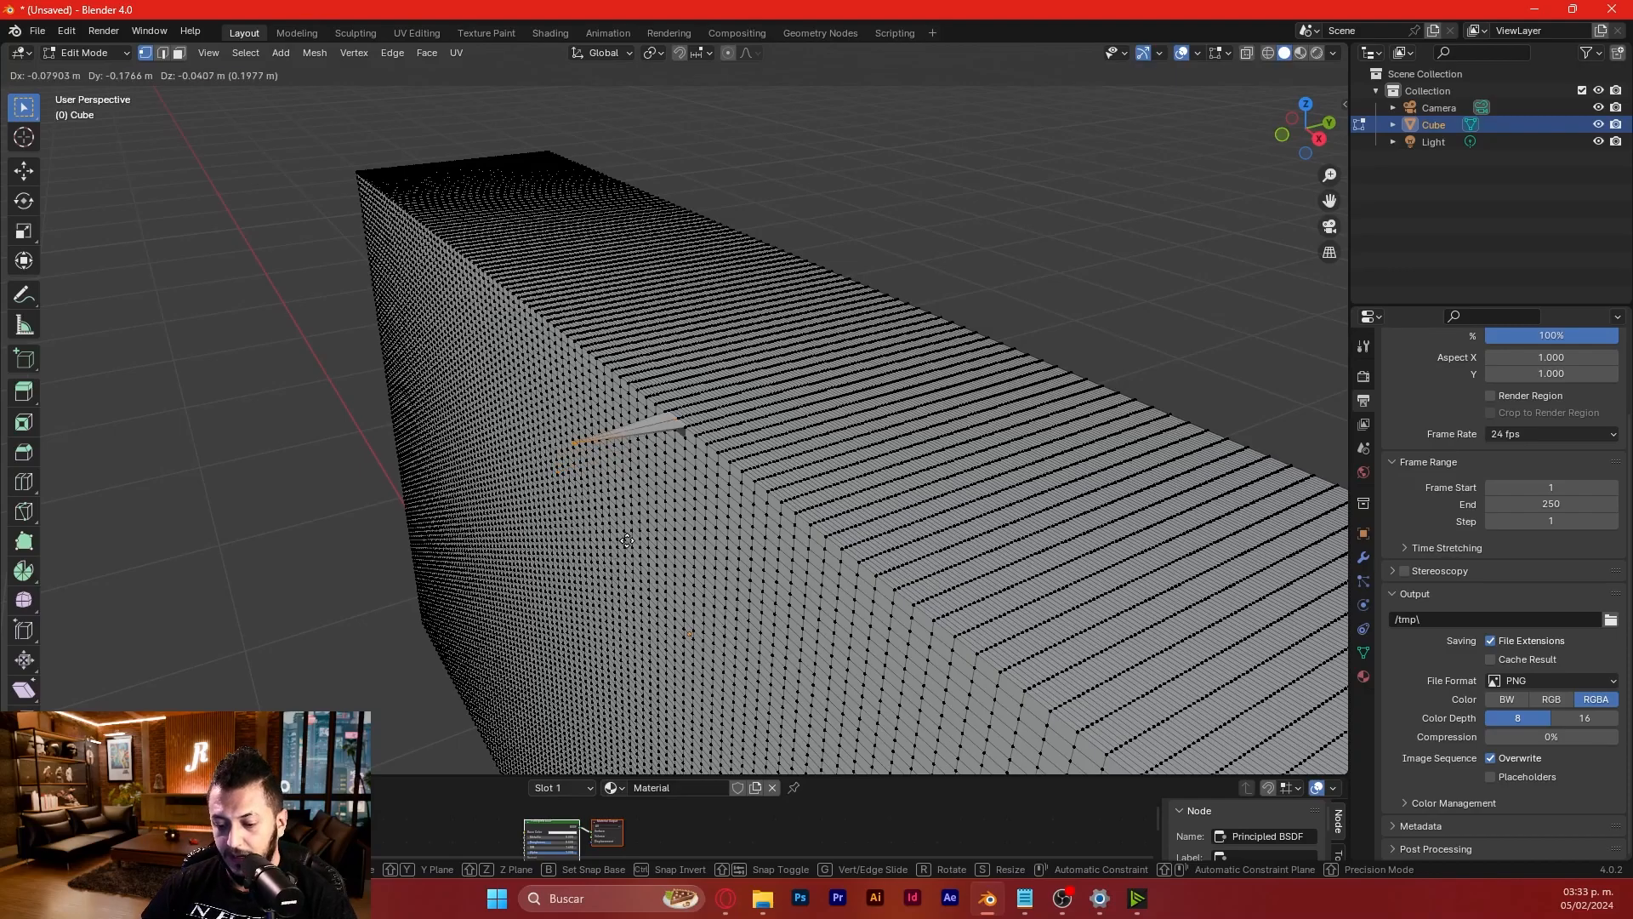
pyautogui.press('Escape')
# - Select all vertices of the densely subdivided slab
pyautogui.moveTo(771, 549); pyautogui.dragTo(906, 543, button='middle')
pyautogui.scroll(-3, 906, 542)
pyautogui.moveTo(761, 518); pyautogui.dragTo(789, 346, button='middle')
pyautogui.press('a')
pyautogui.press('Tab')
pyautogui.press('Tab')
pyautogui.hotkey('alt', 'a')
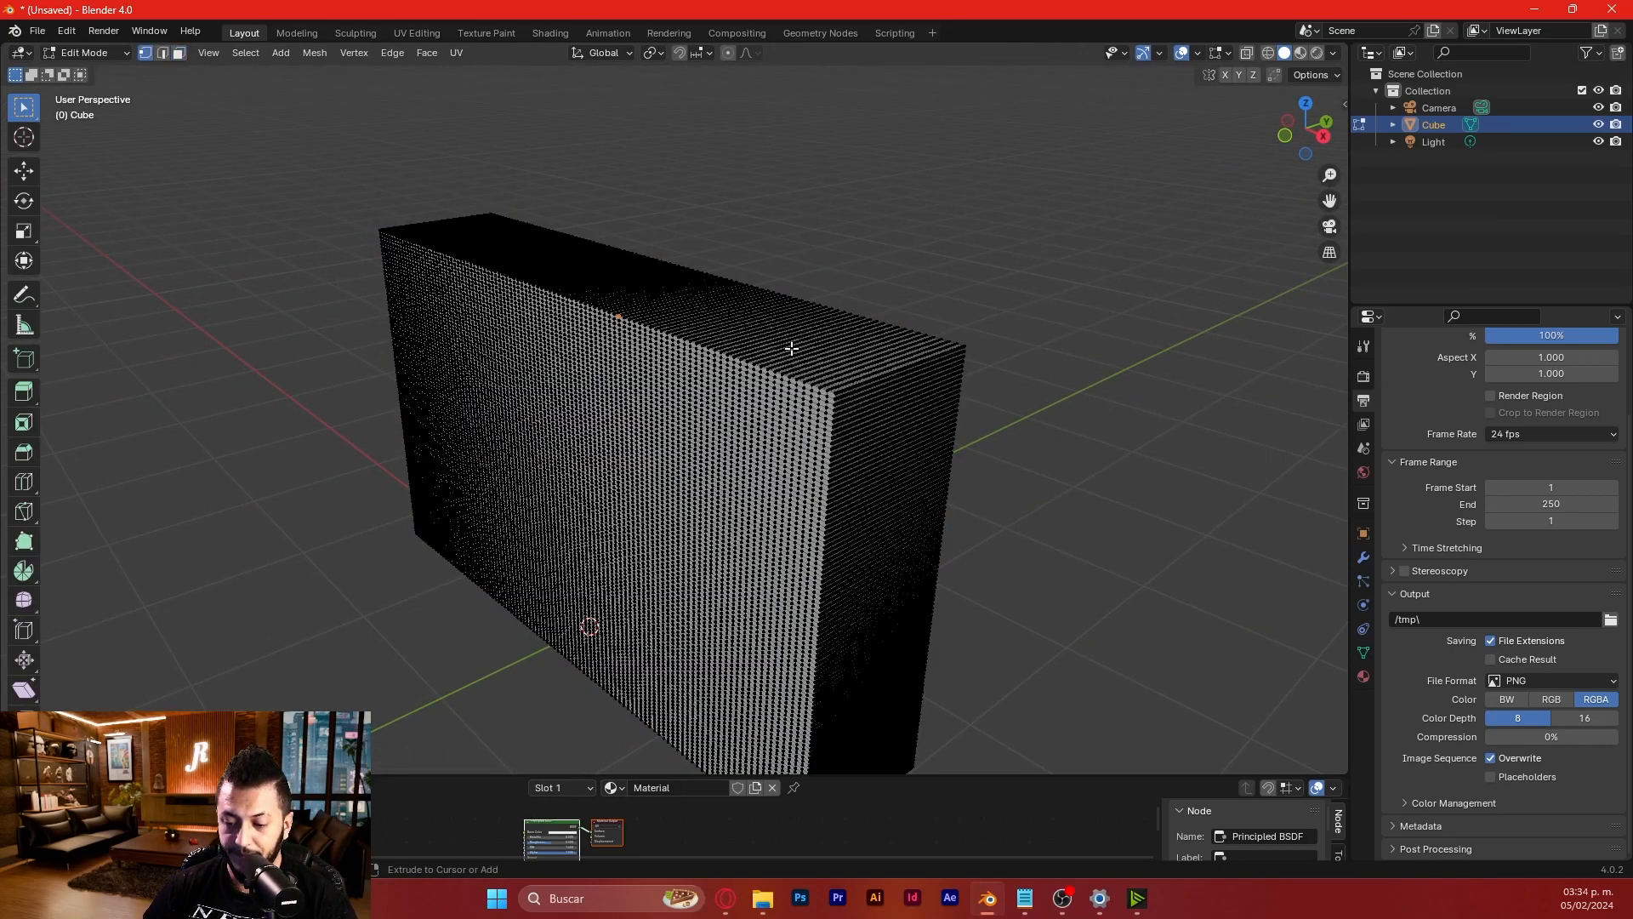
pyautogui.press('a')
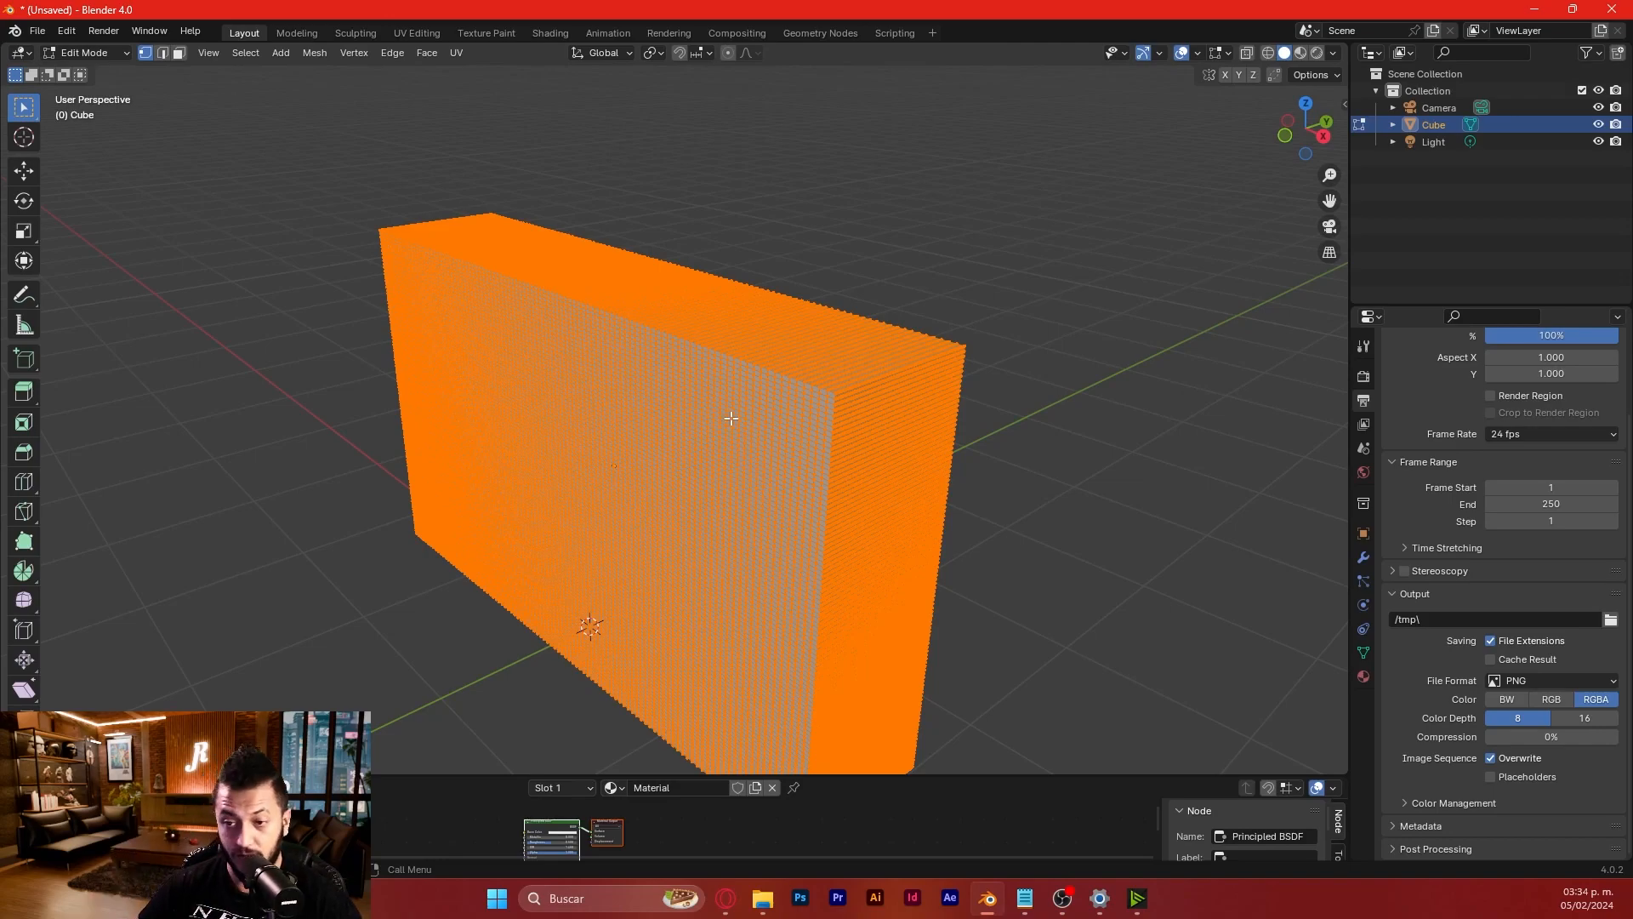
# - Toggle the slab repeatedly between Edit Mode and Object Mode, ending in Object Mode
pyautogui.press('Tab')
pyautogui.press('Tab')
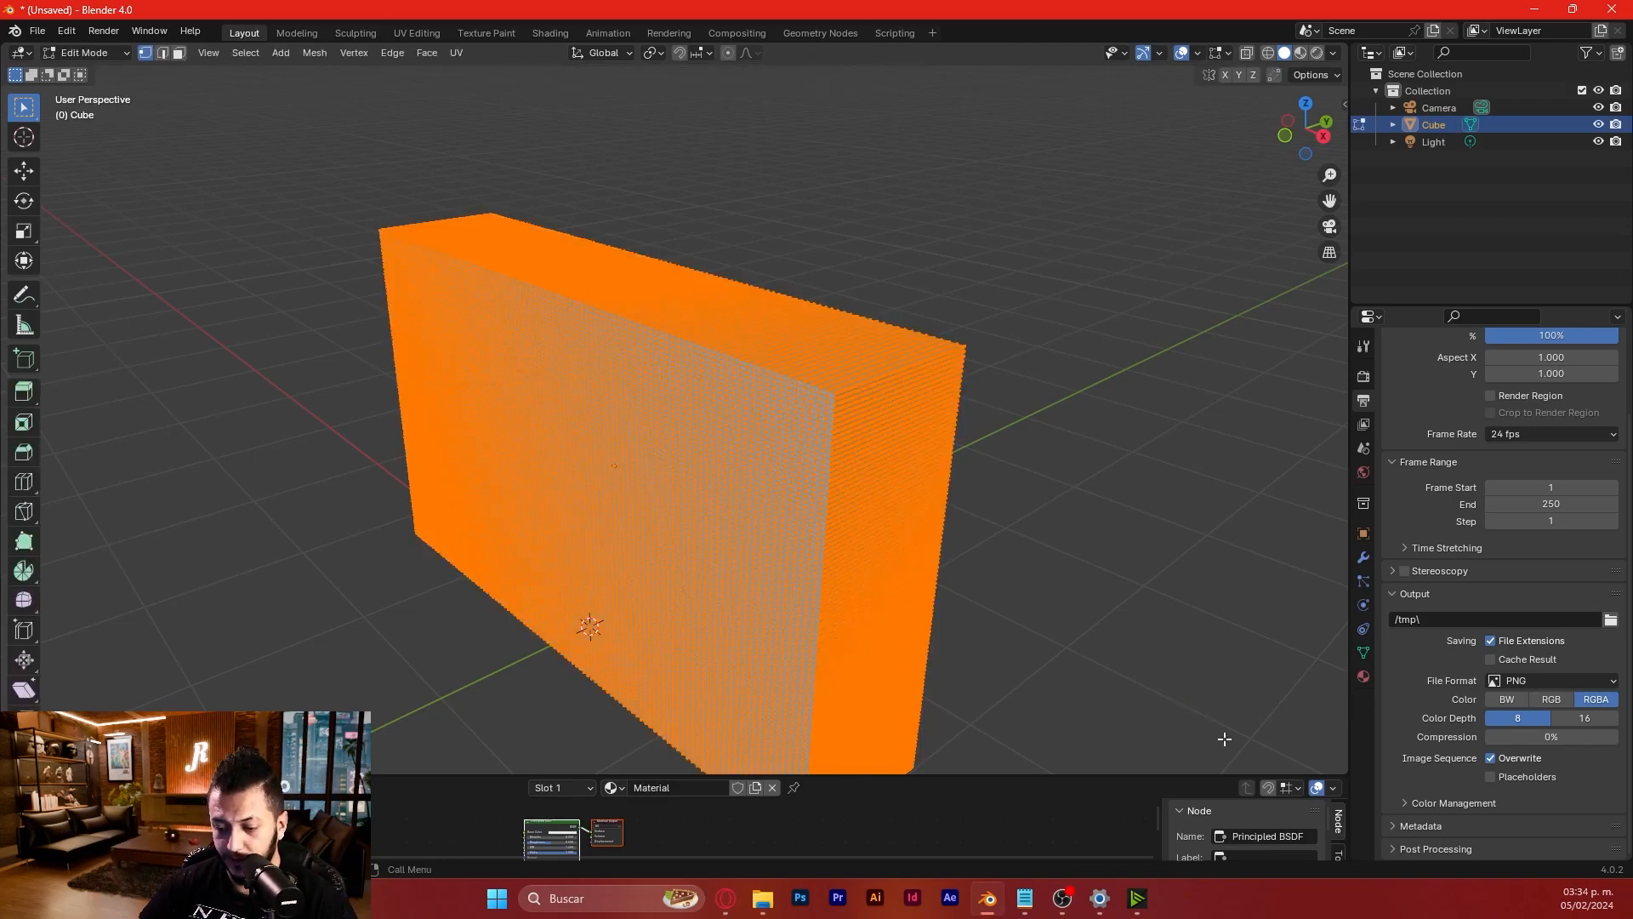
pyautogui.click(85, 53)
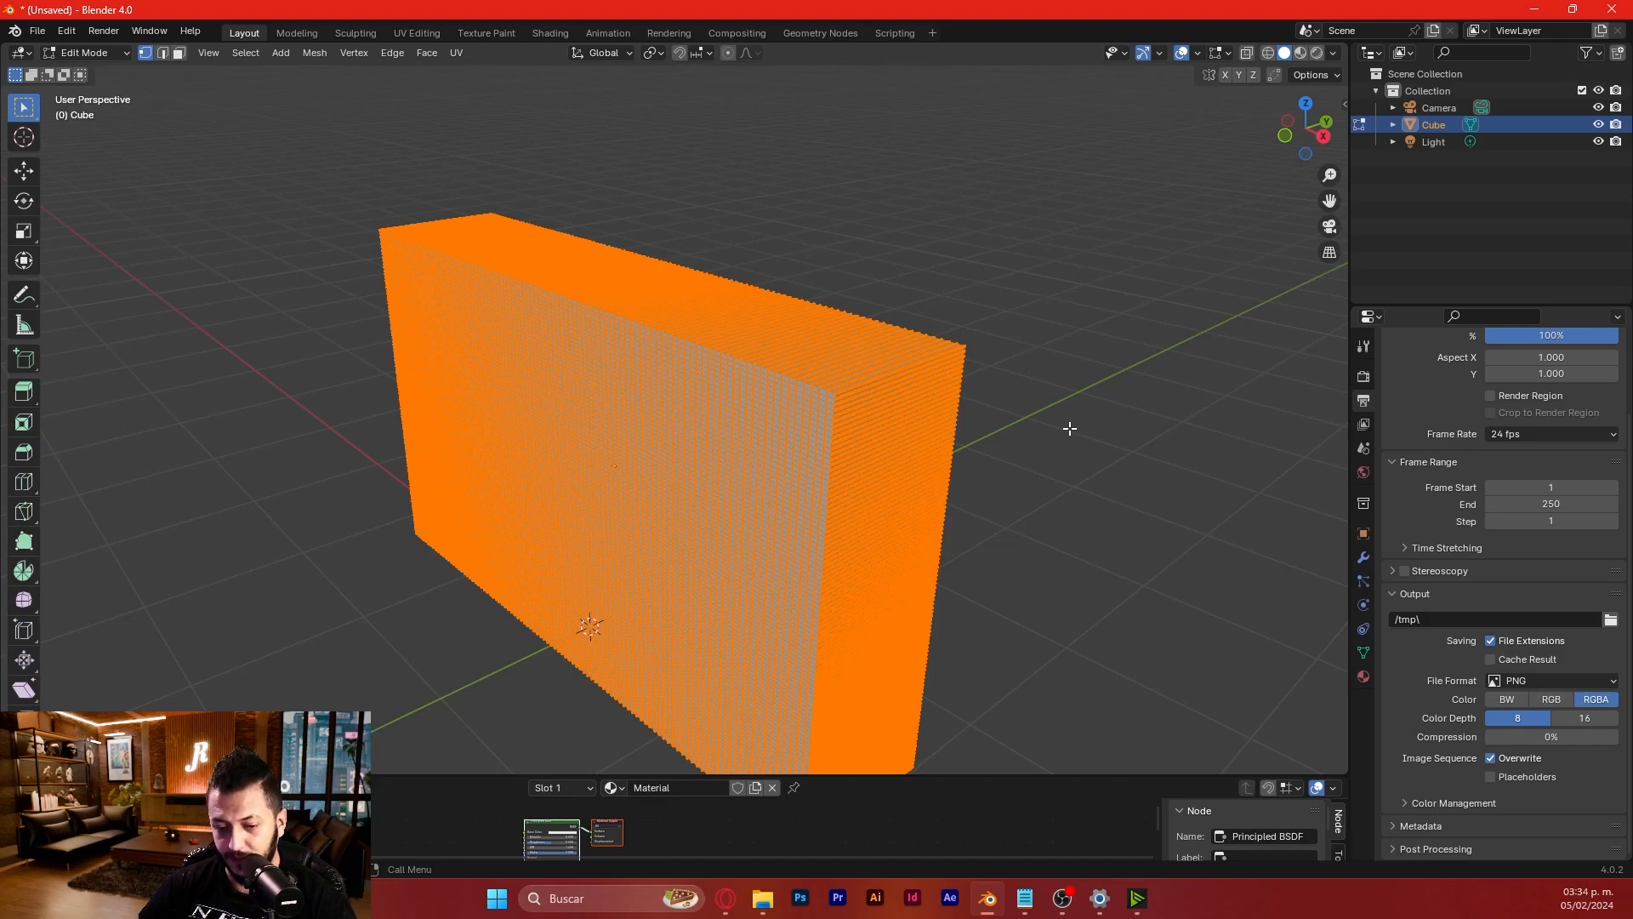
pyautogui.press('Tab')
pyautogui.press('Tab')
pyautogui.press('Tab')
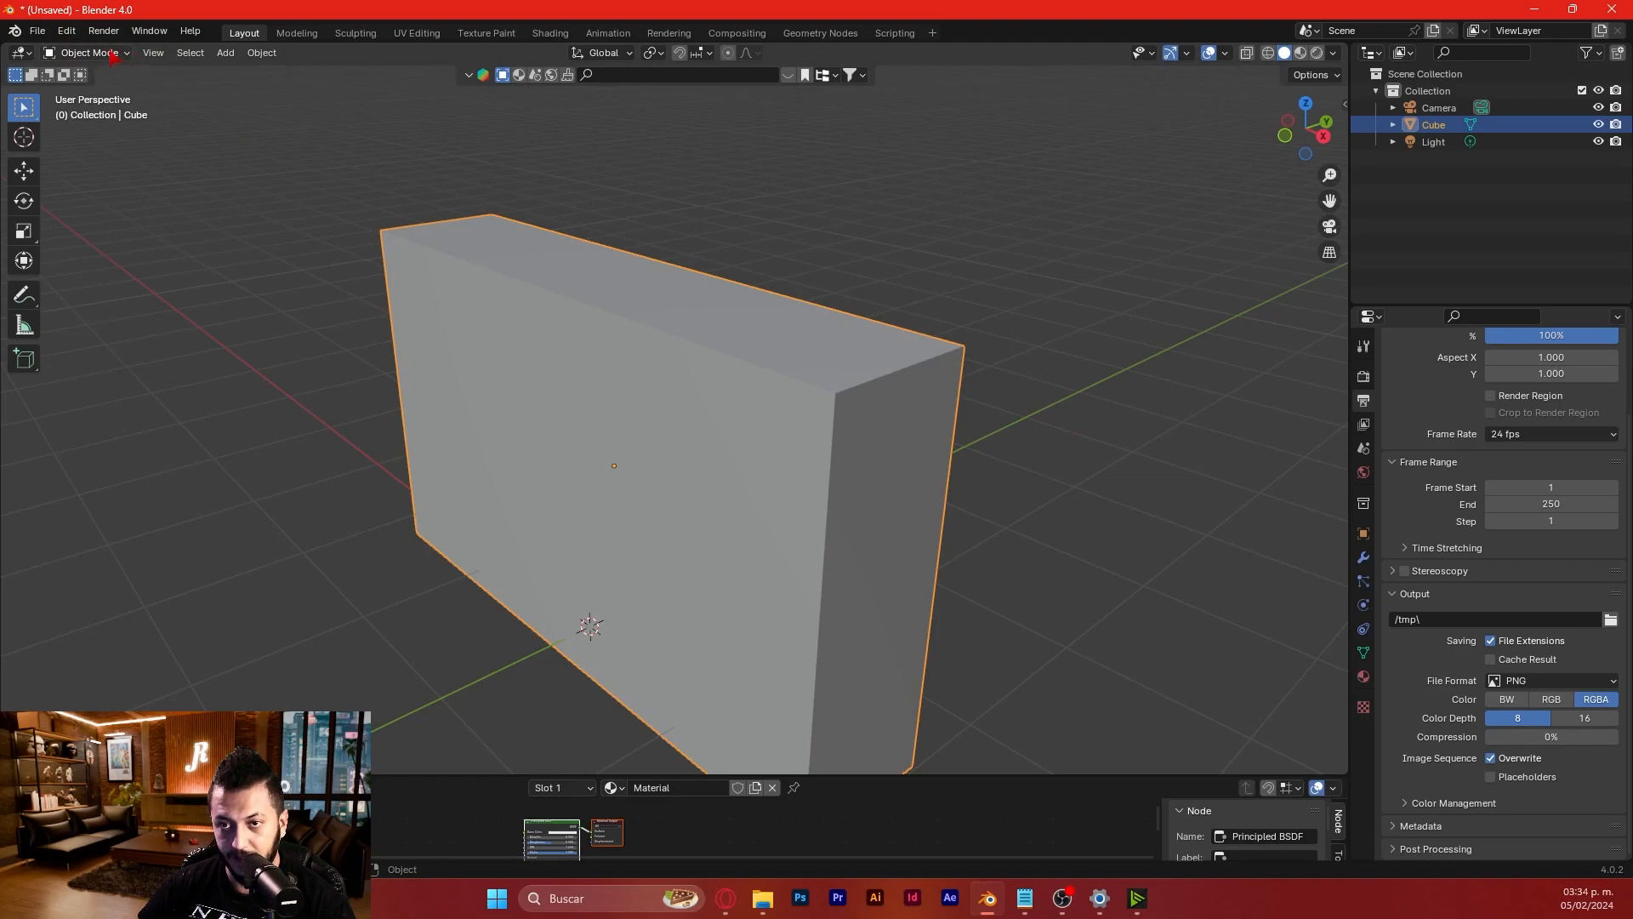
pyautogui.press('Tab')
pyautogui.press('Tab')
pyautogui.press('Tab')
pyautogui.press('Tab')
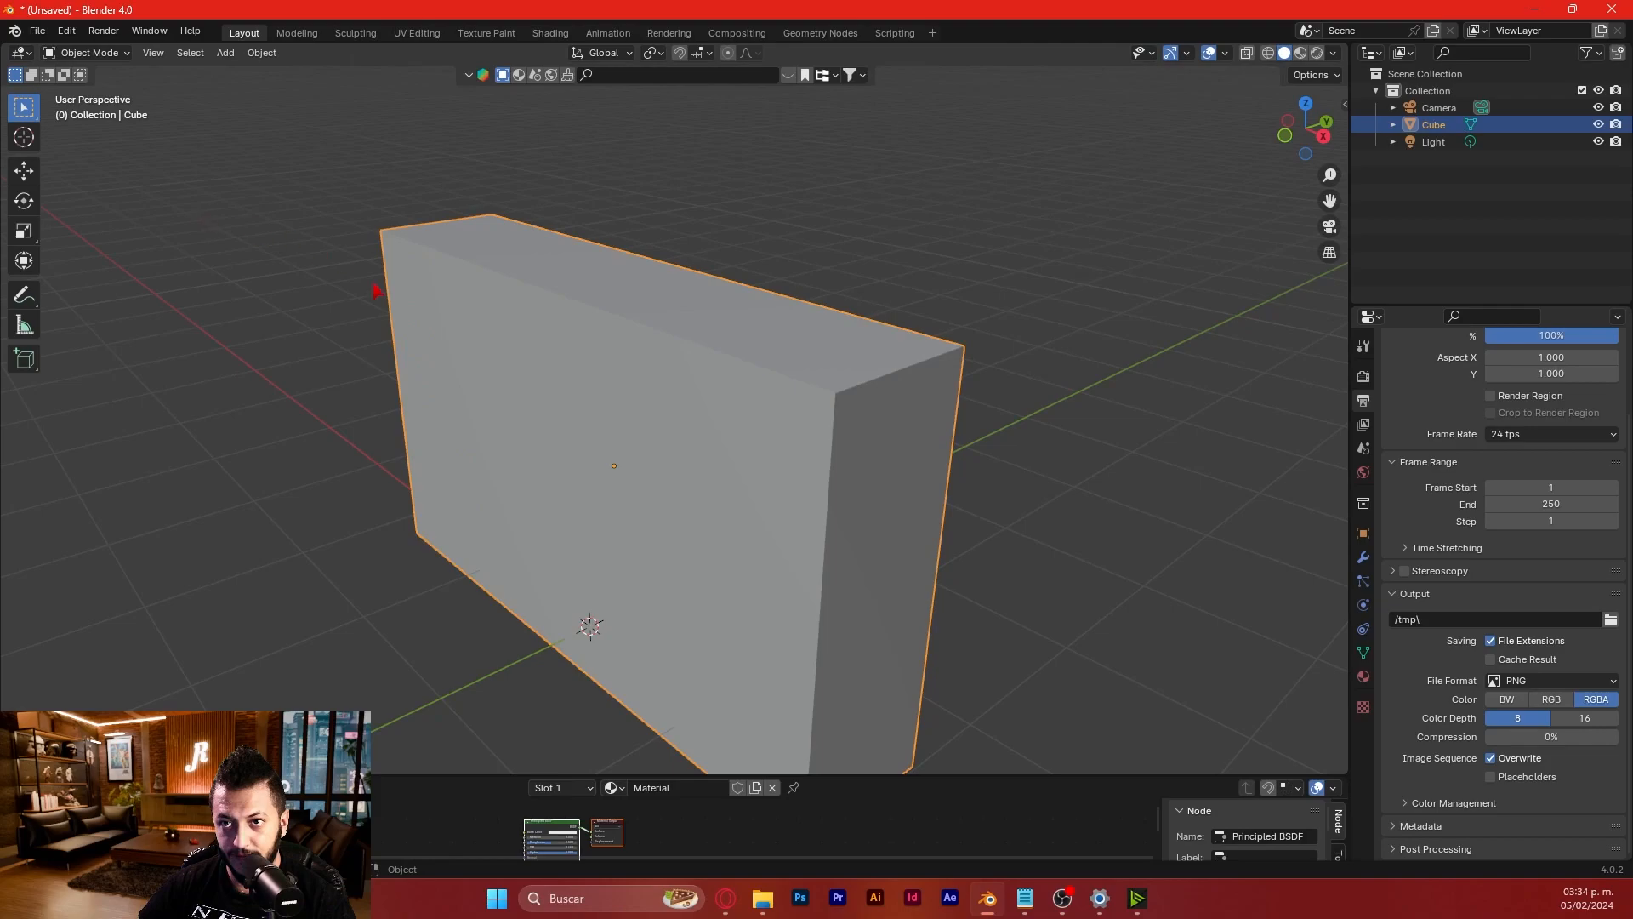
# - Delete the slab object from the scene
pyautogui.moveTo(961, 547)
pyautogui.mouseDown(button='middle')
pyautogui.moveTo(922, 528)
pyautogui.moveTo(955, 513)
pyautogui.moveTo(864, 514)
pyautogui.moveTo(1058, 547)
pyautogui.moveTo(886, 503)
pyautogui.moveTo(849, 456)
pyautogui.moveTo(876, 478)
pyautogui.moveTo(883, 459)
pyautogui.moveTo(782, 462)
pyautogui.moveTo(825, 459)
pyautogui.moveTo(959, 515)
pyautogui.mouseUp(button='middle')
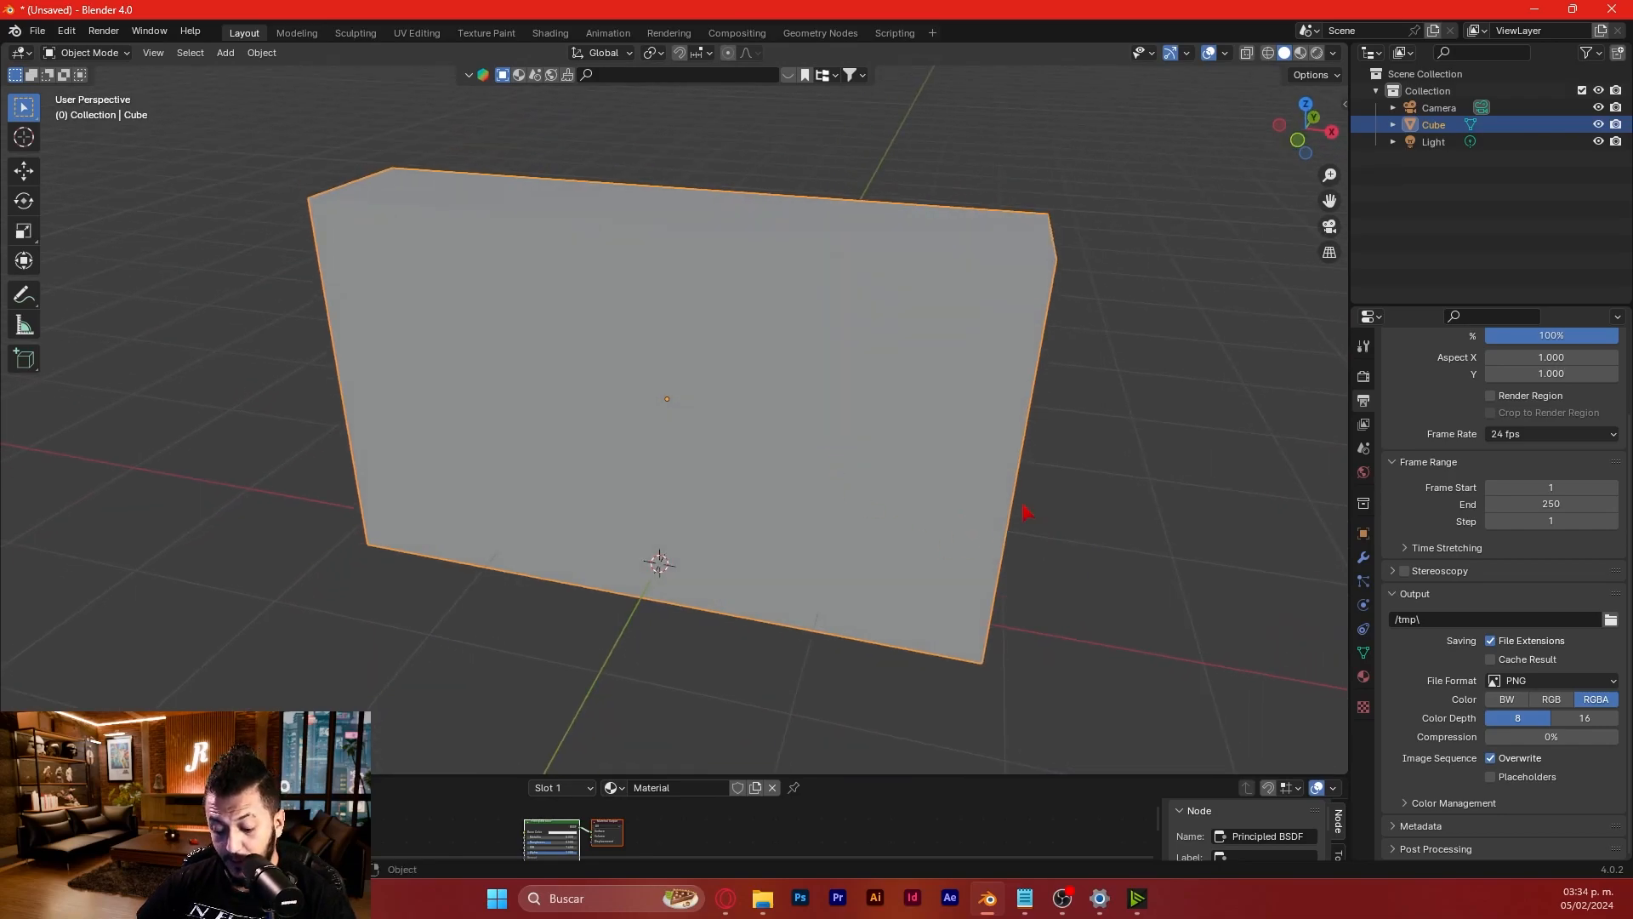
pyautogui.press('x')
pyautogui.click(928, 443)
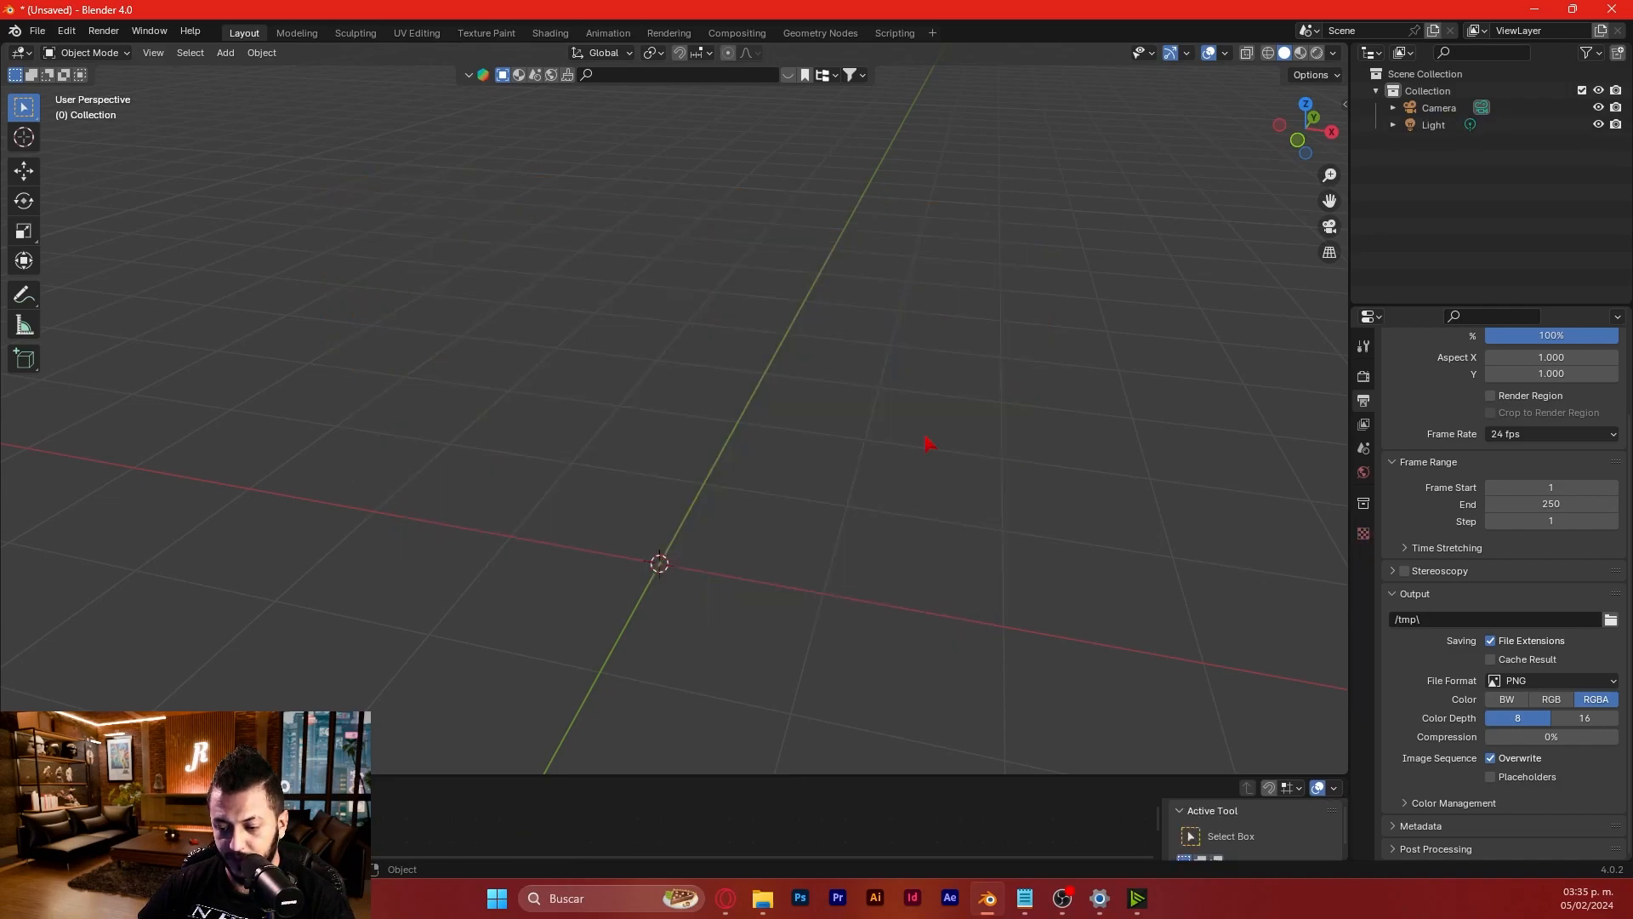
# - Browse the kinds of objects that can be added, and add a mesh circle at the world origin
pyautogui.keyDown('shift'); pyautogui.moveTo(788, 521); pyautogui.dragTo(845, 488, button='middle'); pyautogui.keyUp('shift')
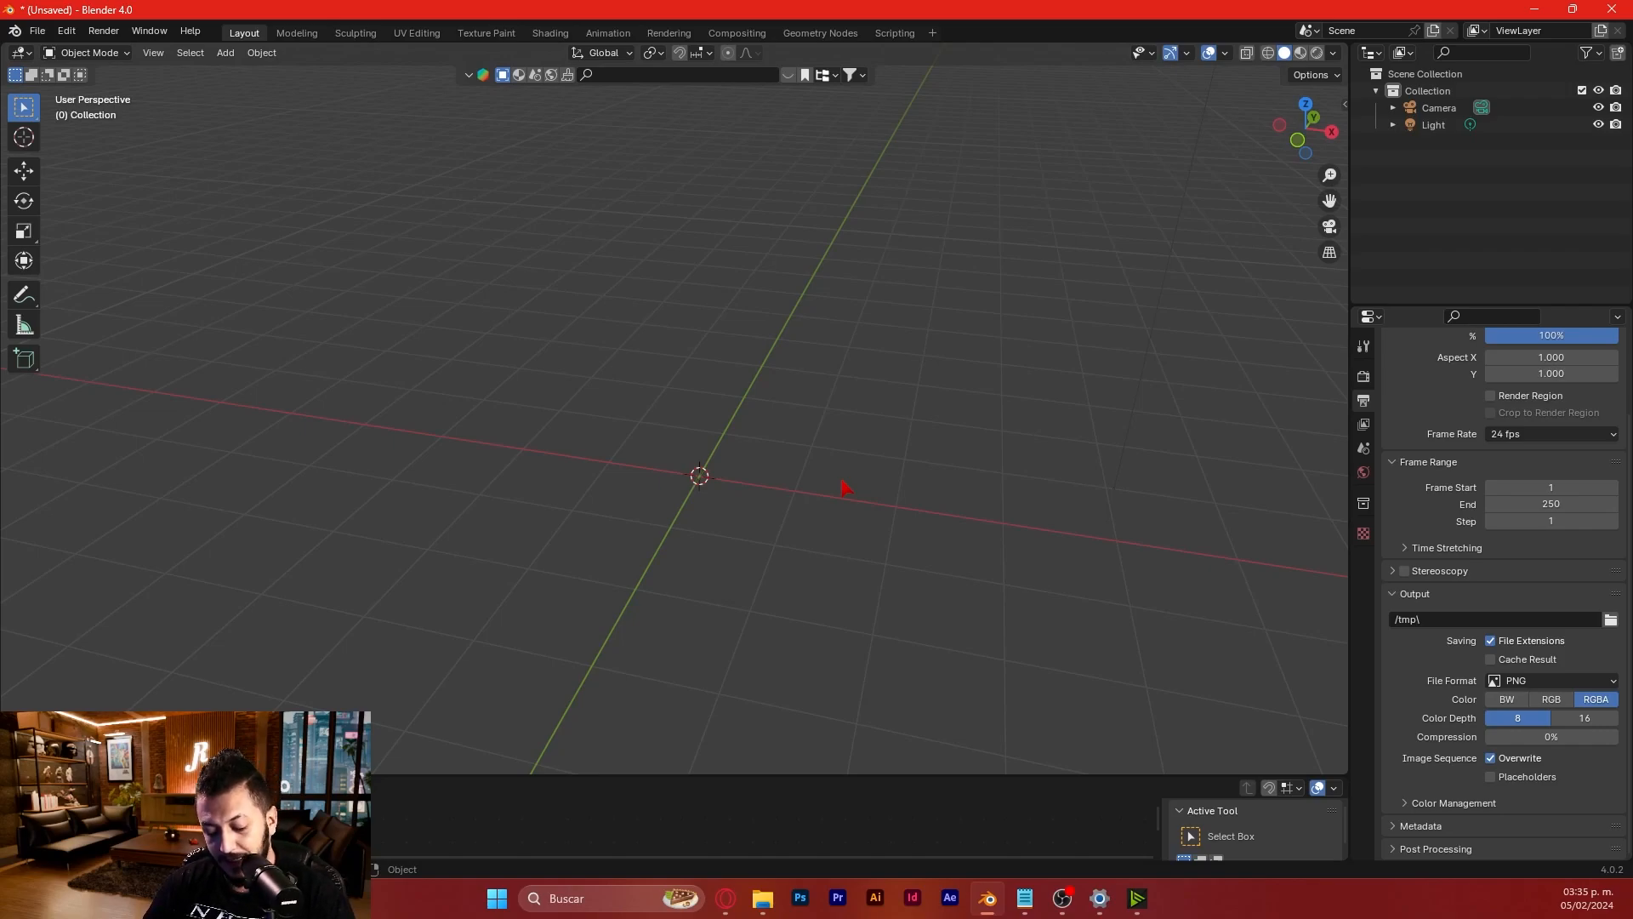
pyautogui.hotkey('shift', 'a')
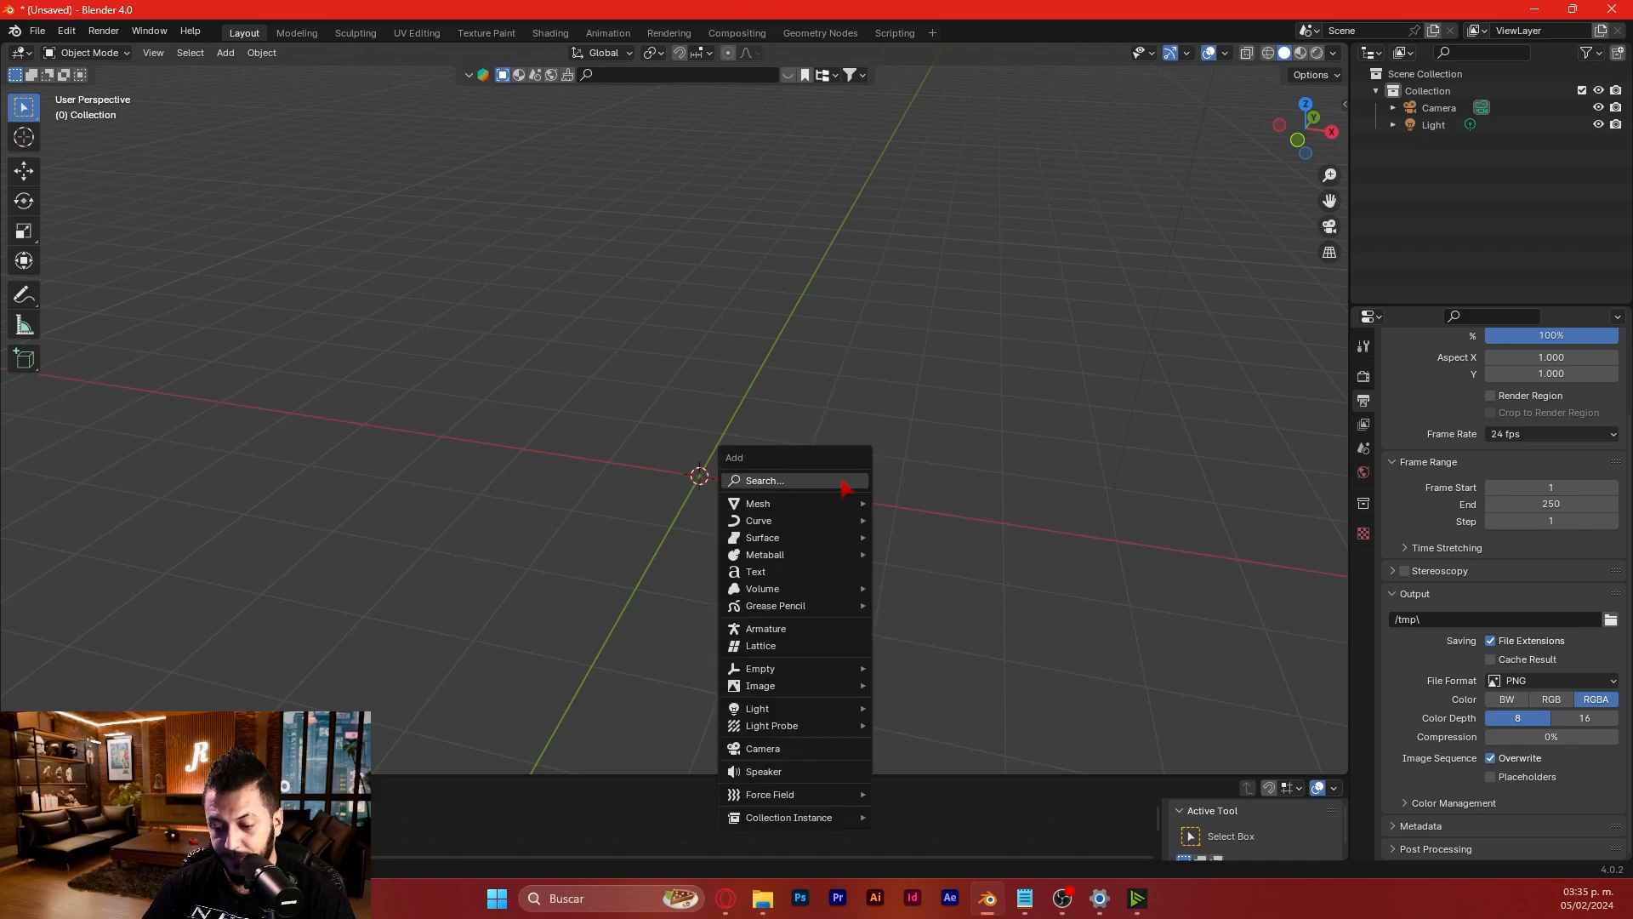
pyautogui.moveTo(833, 510)
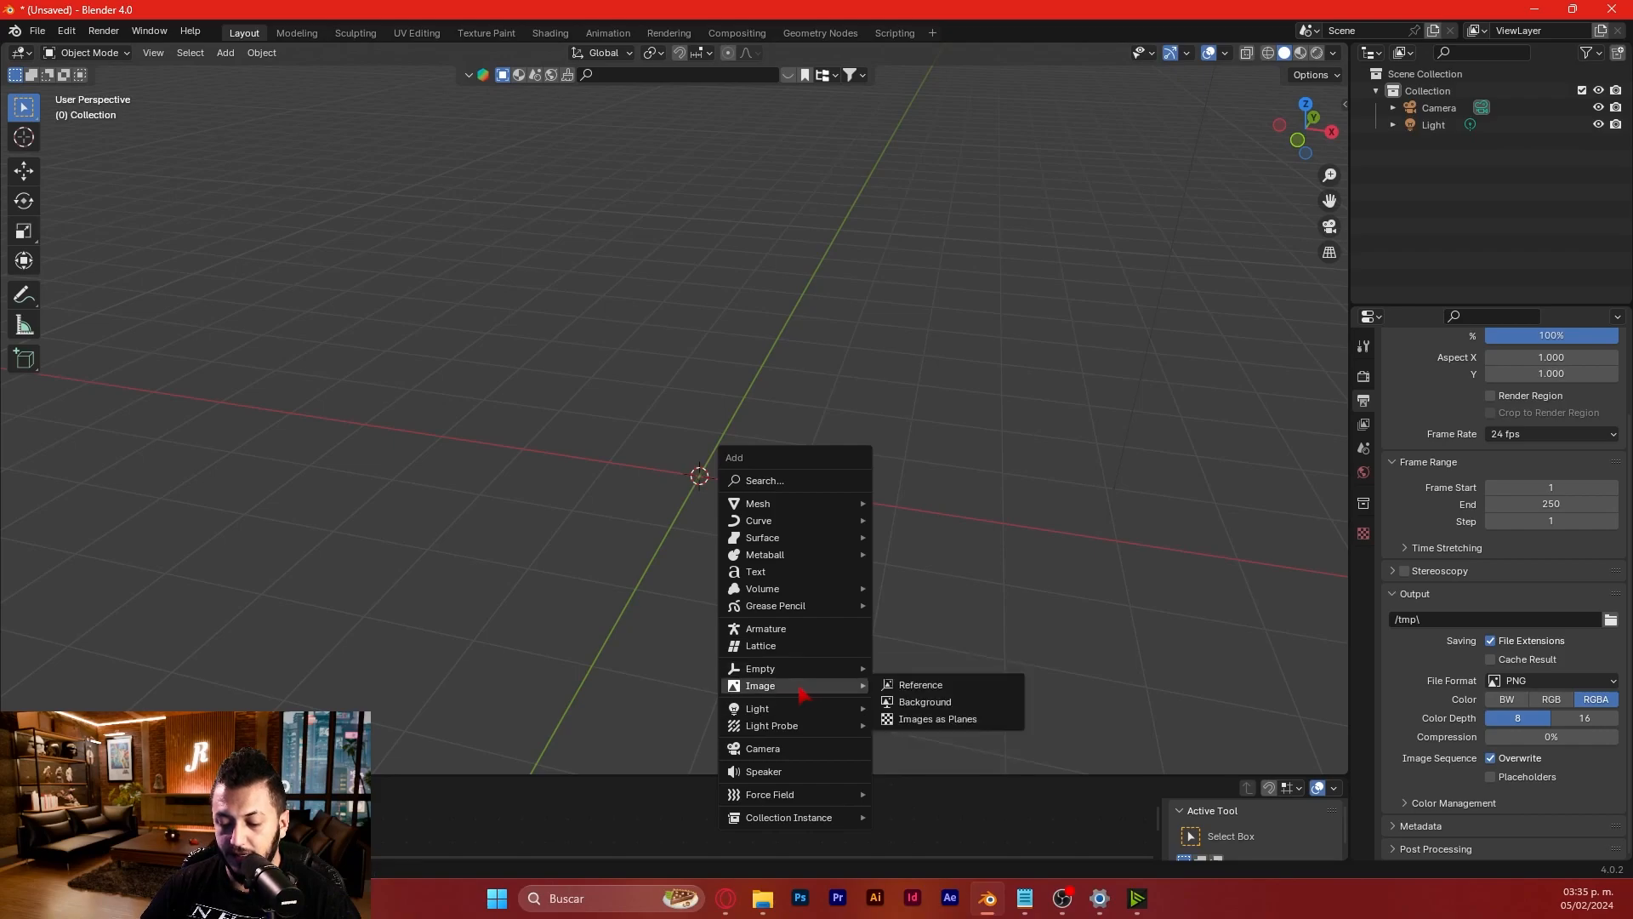
pyautogui.moveTo(800, 713)
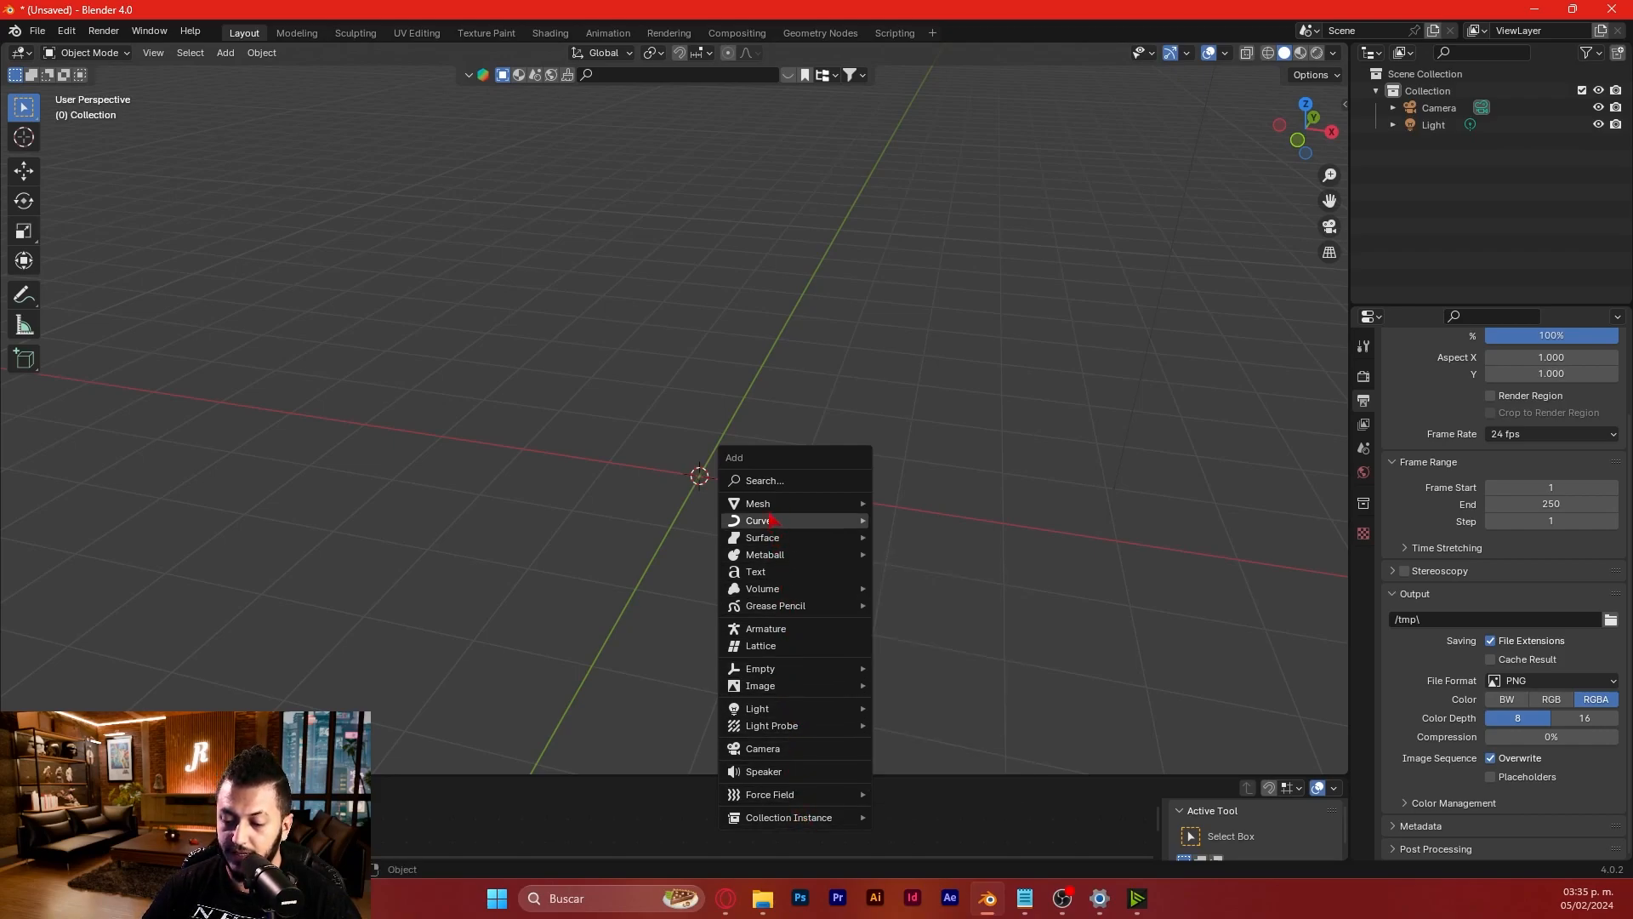
pyautogui.moveTo(766, 508)
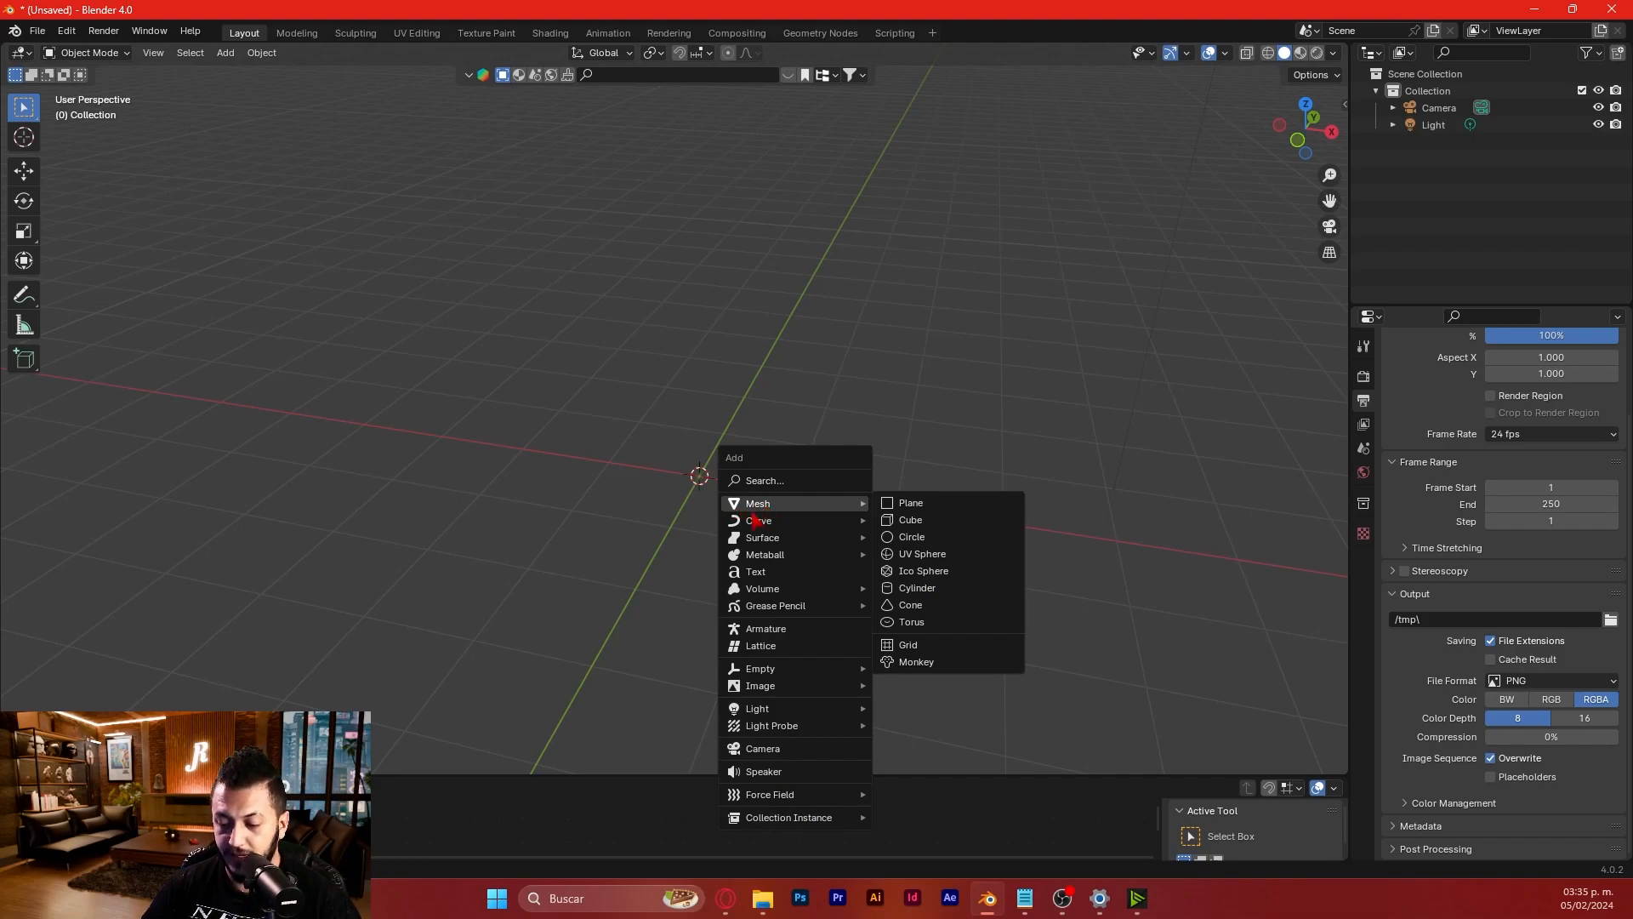
pyautogui.click(954, 545)
pyautogui.moveTo(697, 522); pyautogui.dragTo(824, 411, button='middle')
pyautogui.scroll(6, 748, 604)
pyautogui.moveTo(982, 513); pyautogui.dragTo(915, 508, button='middle')
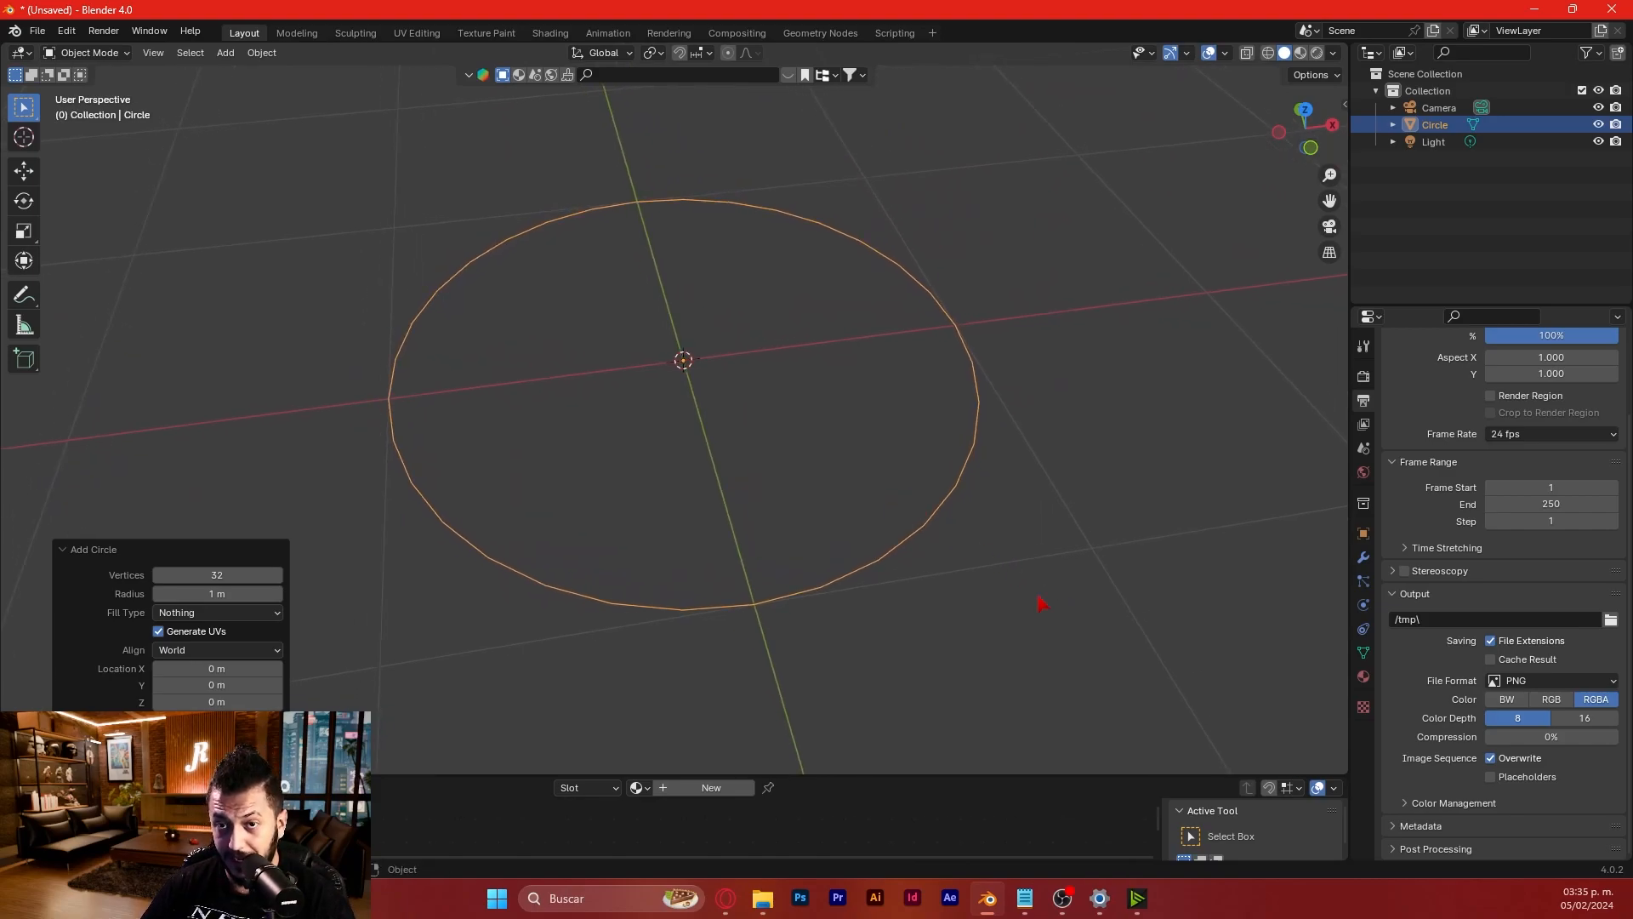
# - Enter Edit Mode on the circle and fill its outline with a face
pyautogui.press('Tab')
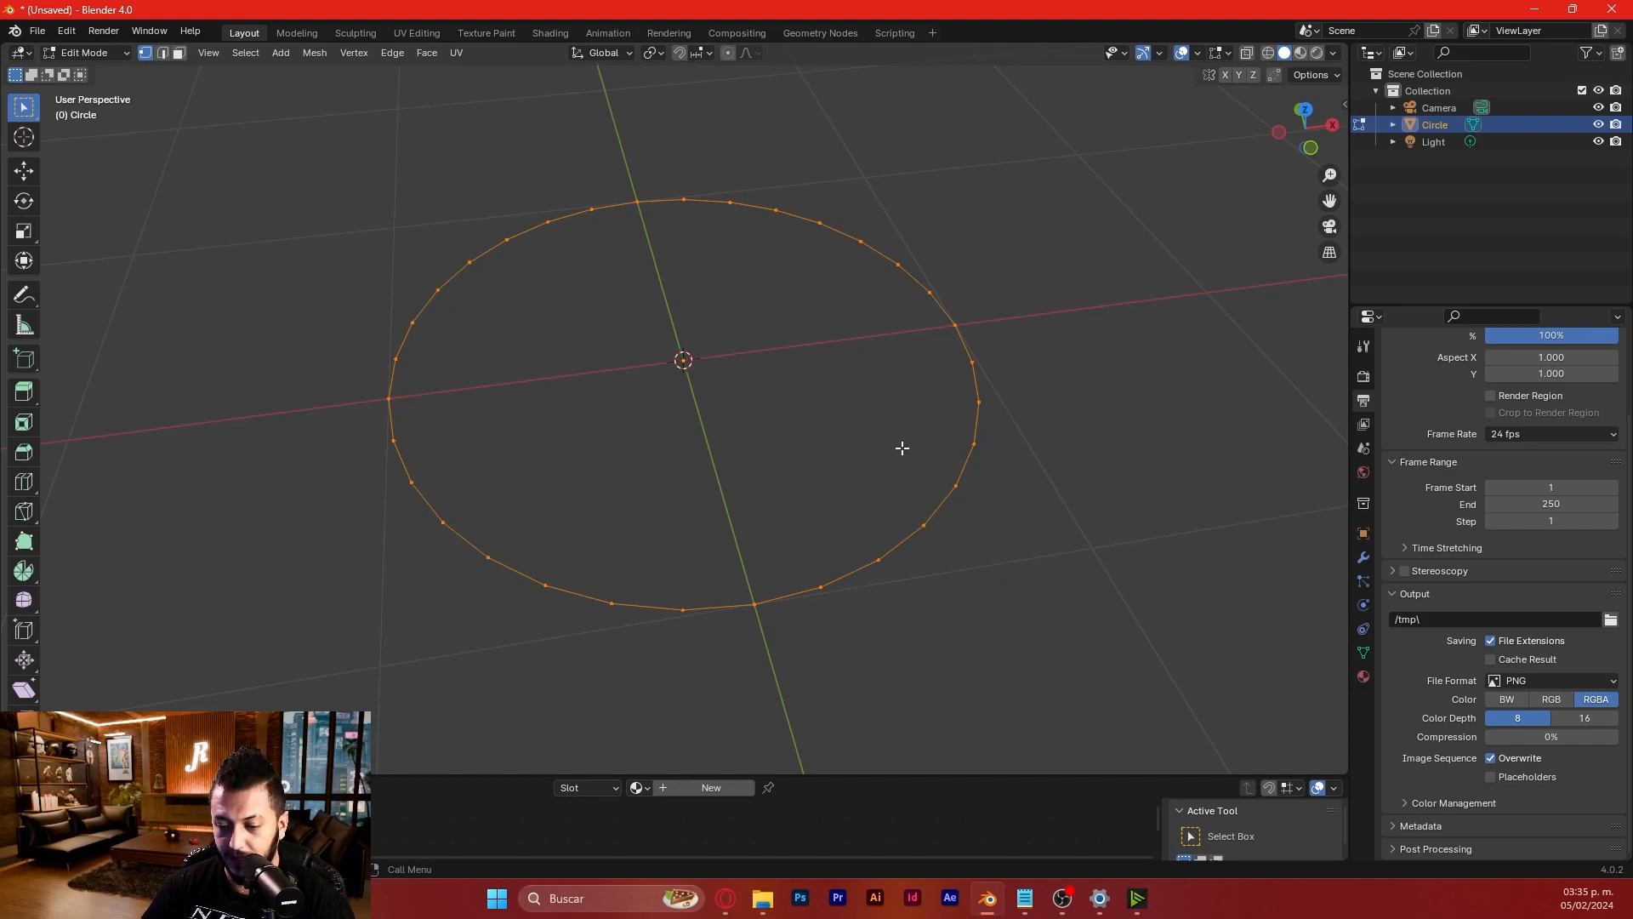
pyautogui.keyDown('shift'); pyautogui.moveTo(793, 465); pyautogui.dragTo(763, 425, button='middle'); pyautogui.keyUp('shift')
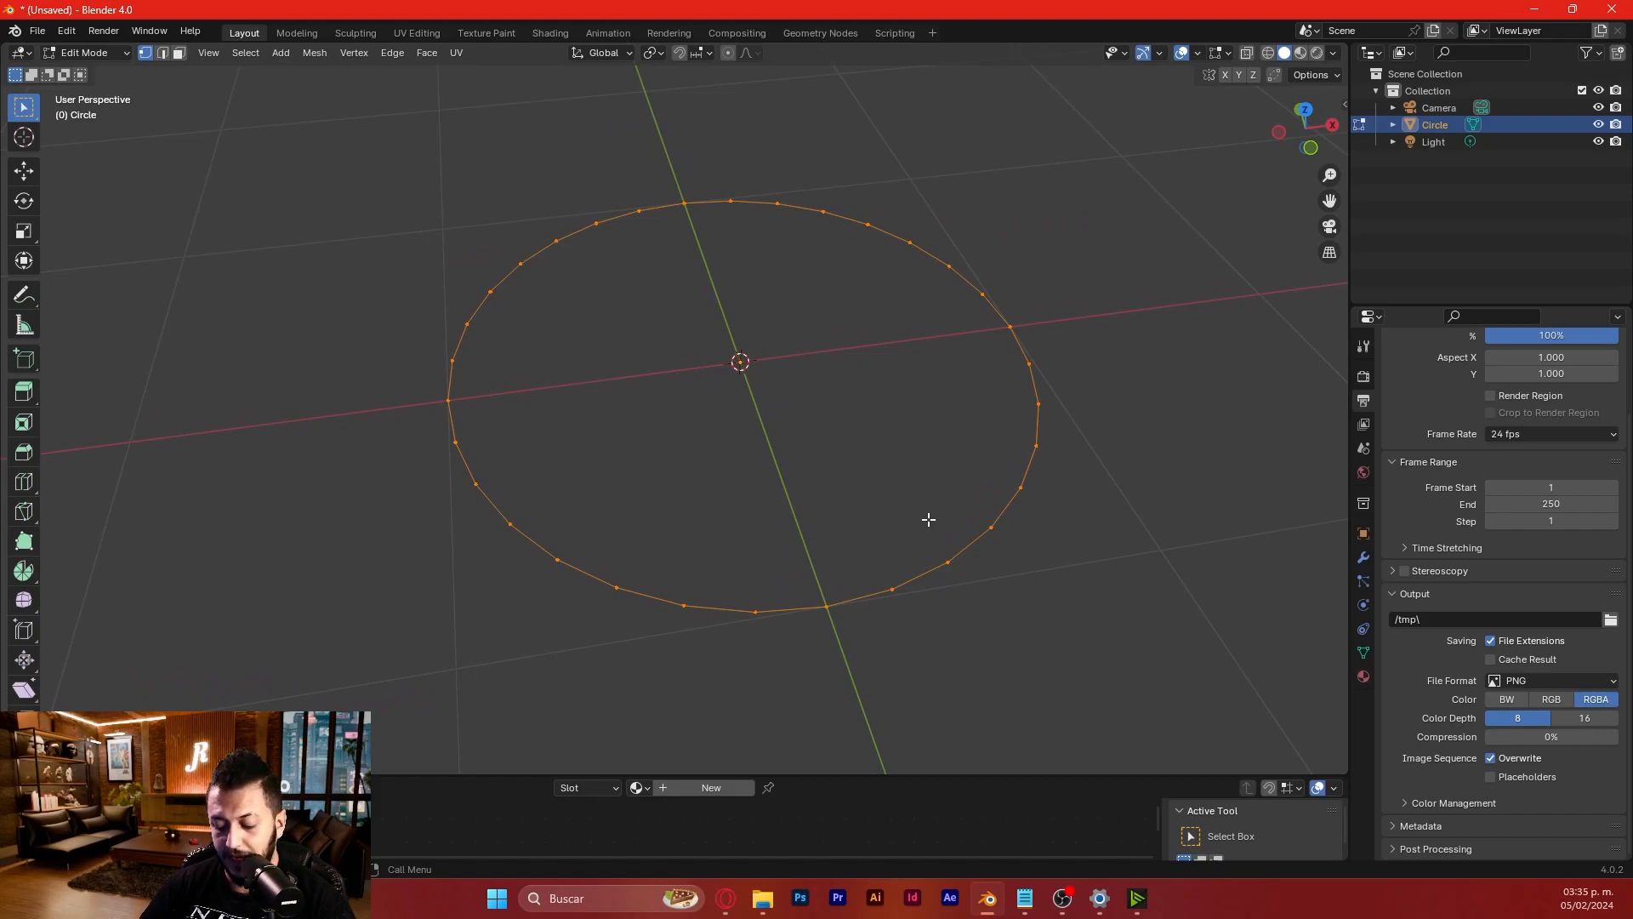
pyautogui.press('f')
pyautogui.moveTo(928, 519)
pyautogui.mouseDown(button='middle')
pyautogui.moveTo(875, 463)
pyautogui.moveTo(832, 368)
pyautogui.moveTo(910, 537)
pyautogui.mouseUp(button='middle')
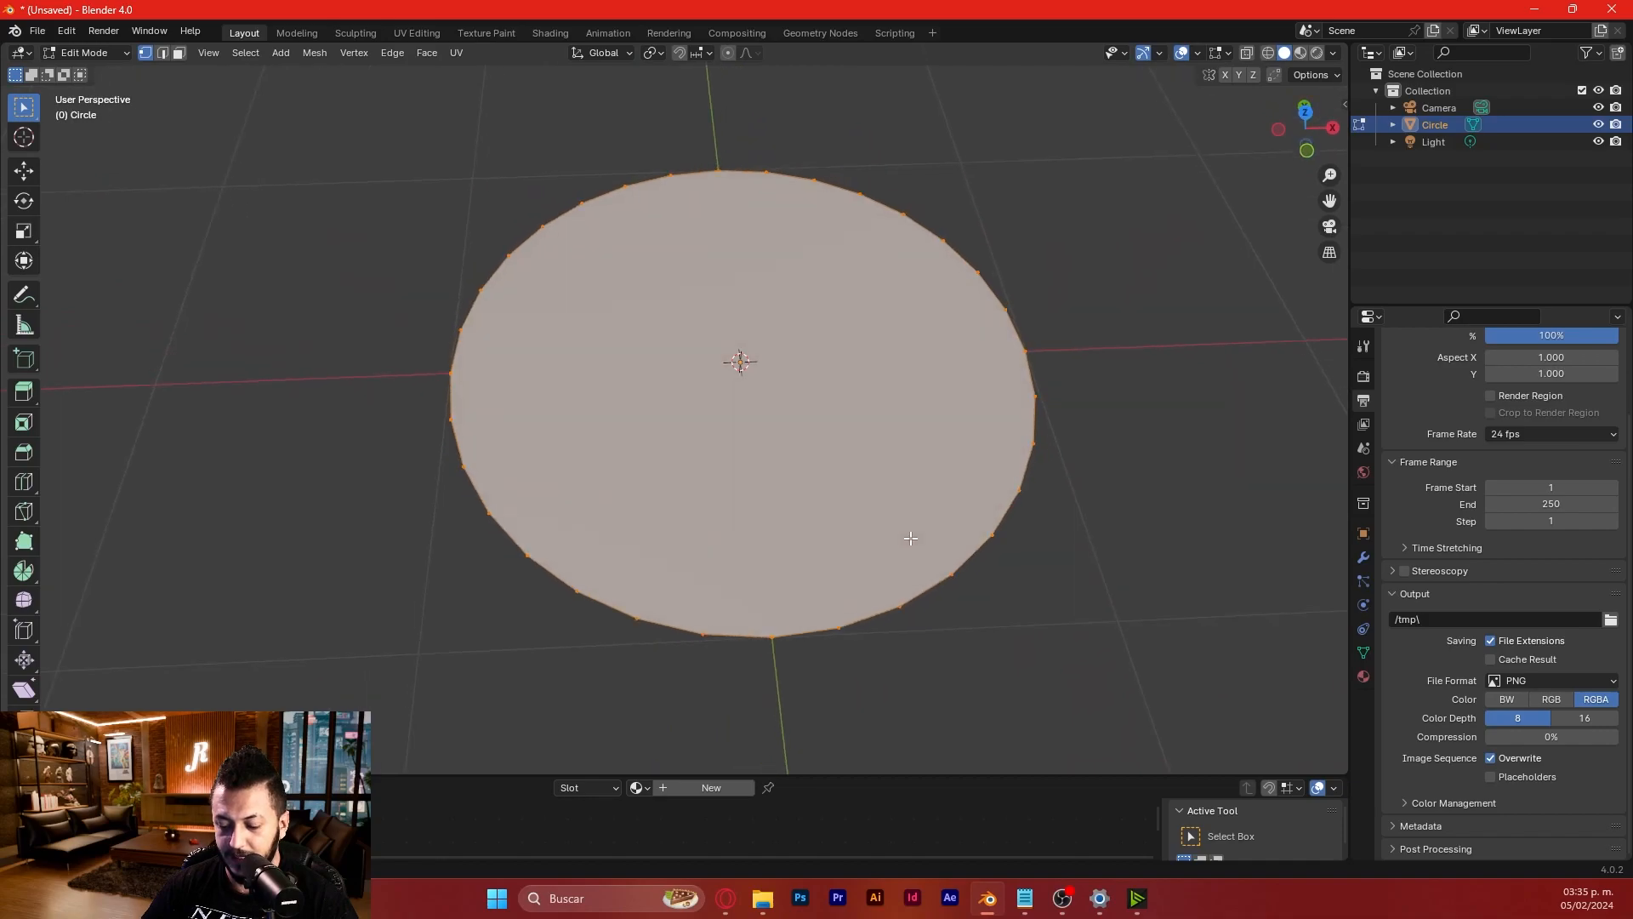
# - Switch to face selection and extrude the circle's face upward about 2.56 m into a cylinder
pyautogui.click(178, 53)
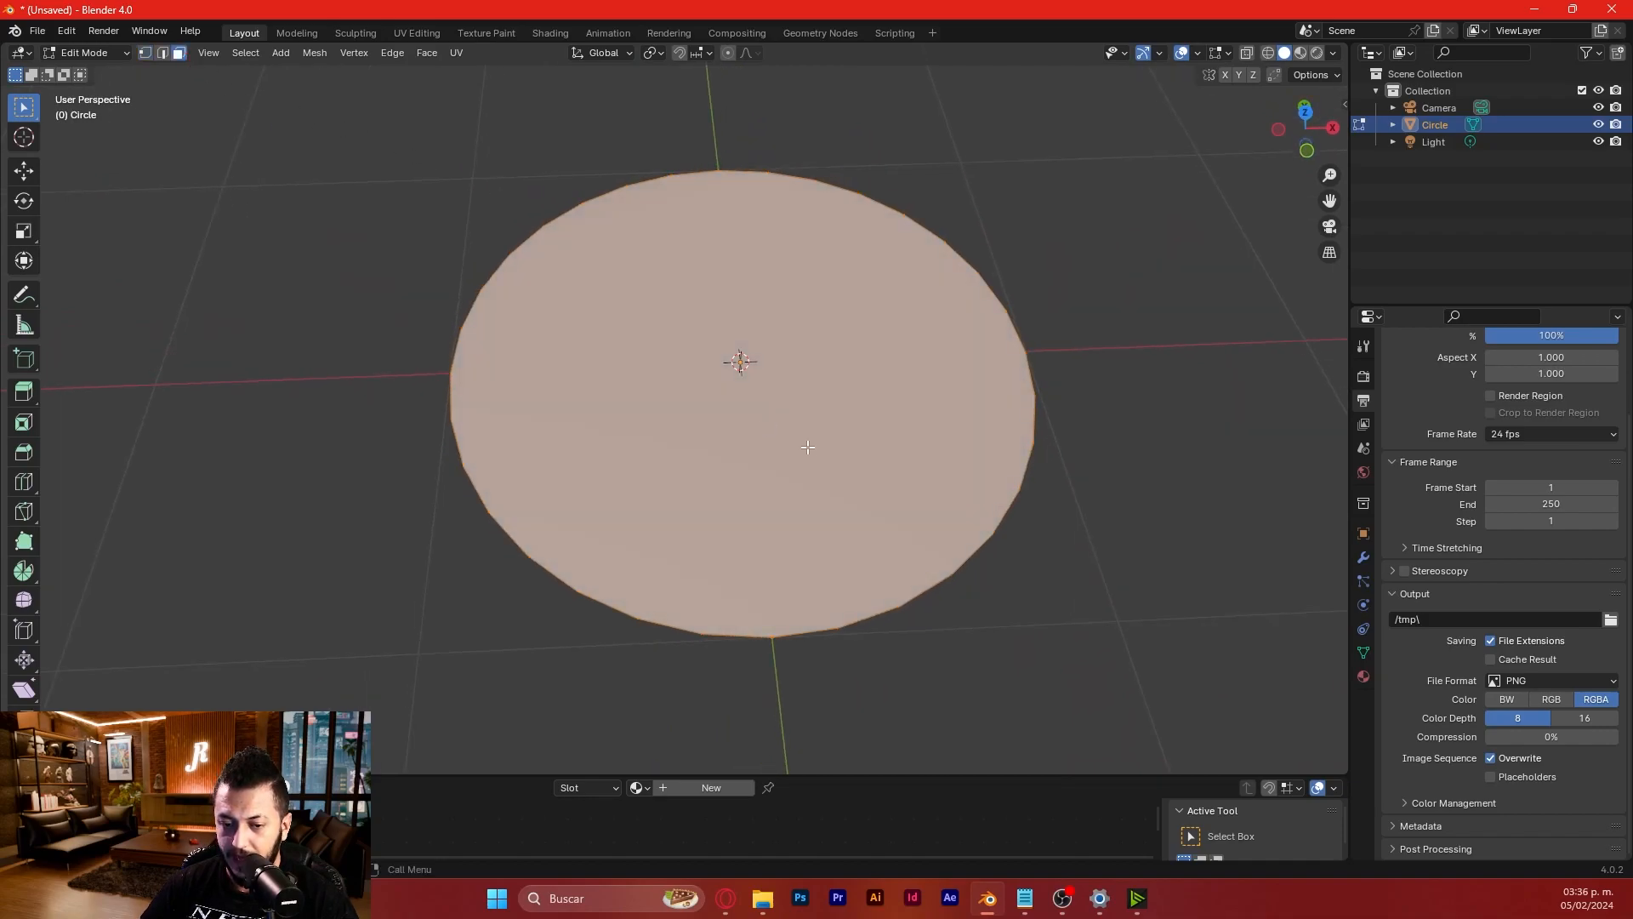
pyautogui.moveTo(1021, 623); pyautogui.dragTo(981, 584, button='middle')
pyautogui.scroll(-3, 981, 585)
pyautogui.keyDown('shift'); pyautogui.moveTo(962, 514); pyautogui.dragTo(967, 592, button='middle'); pyautogui.keyUp('shift')
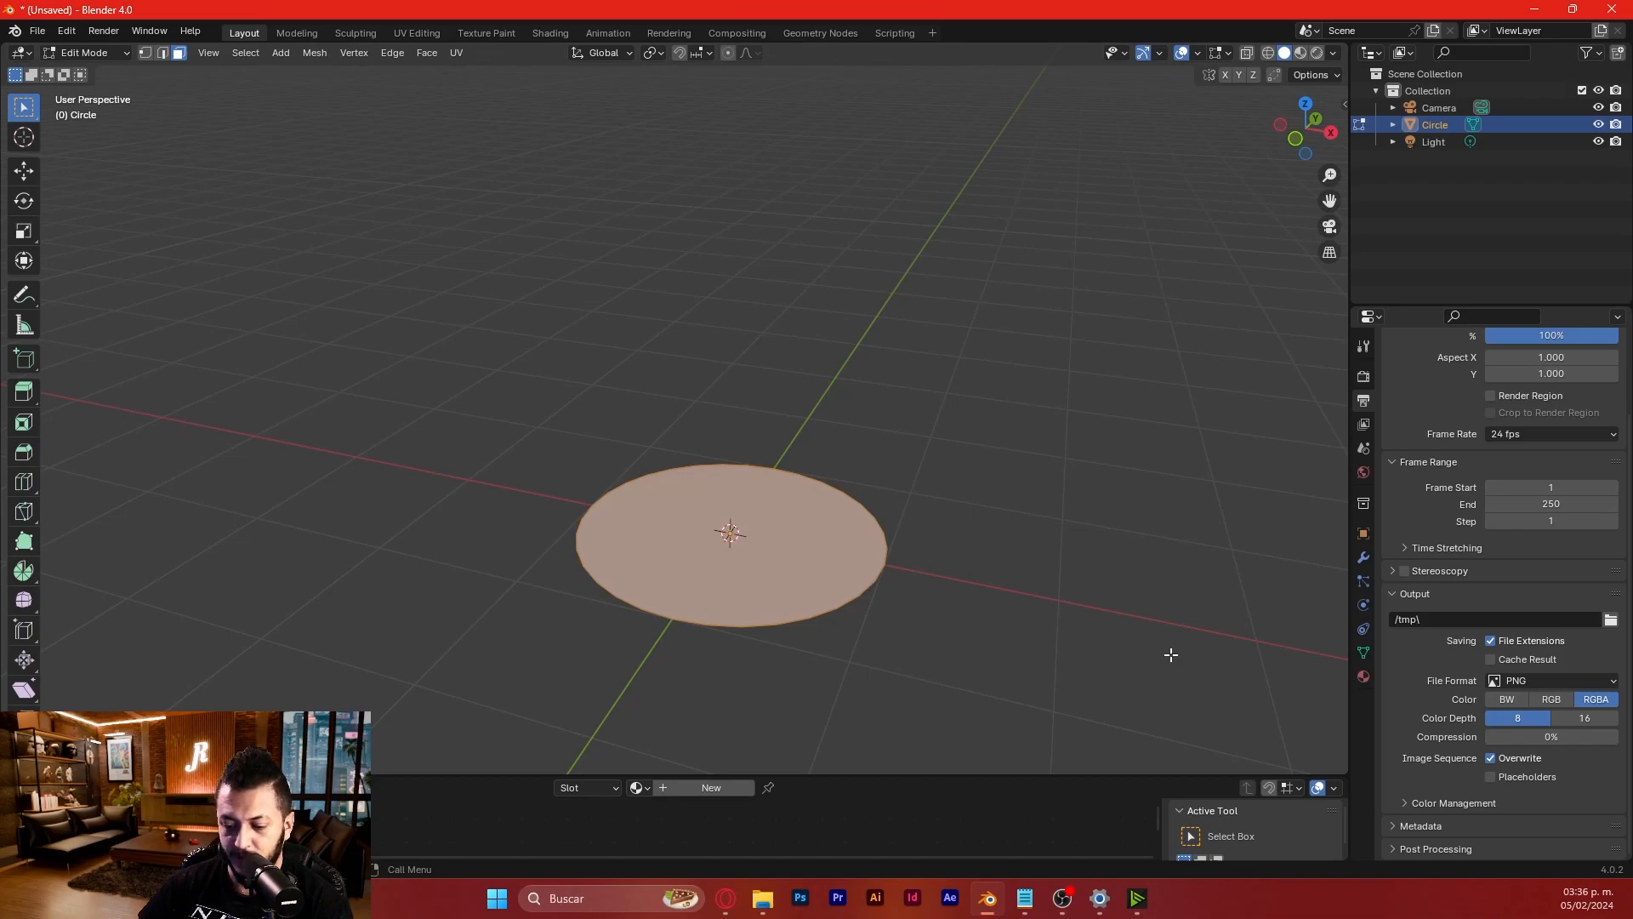
pyautogui.press('e')
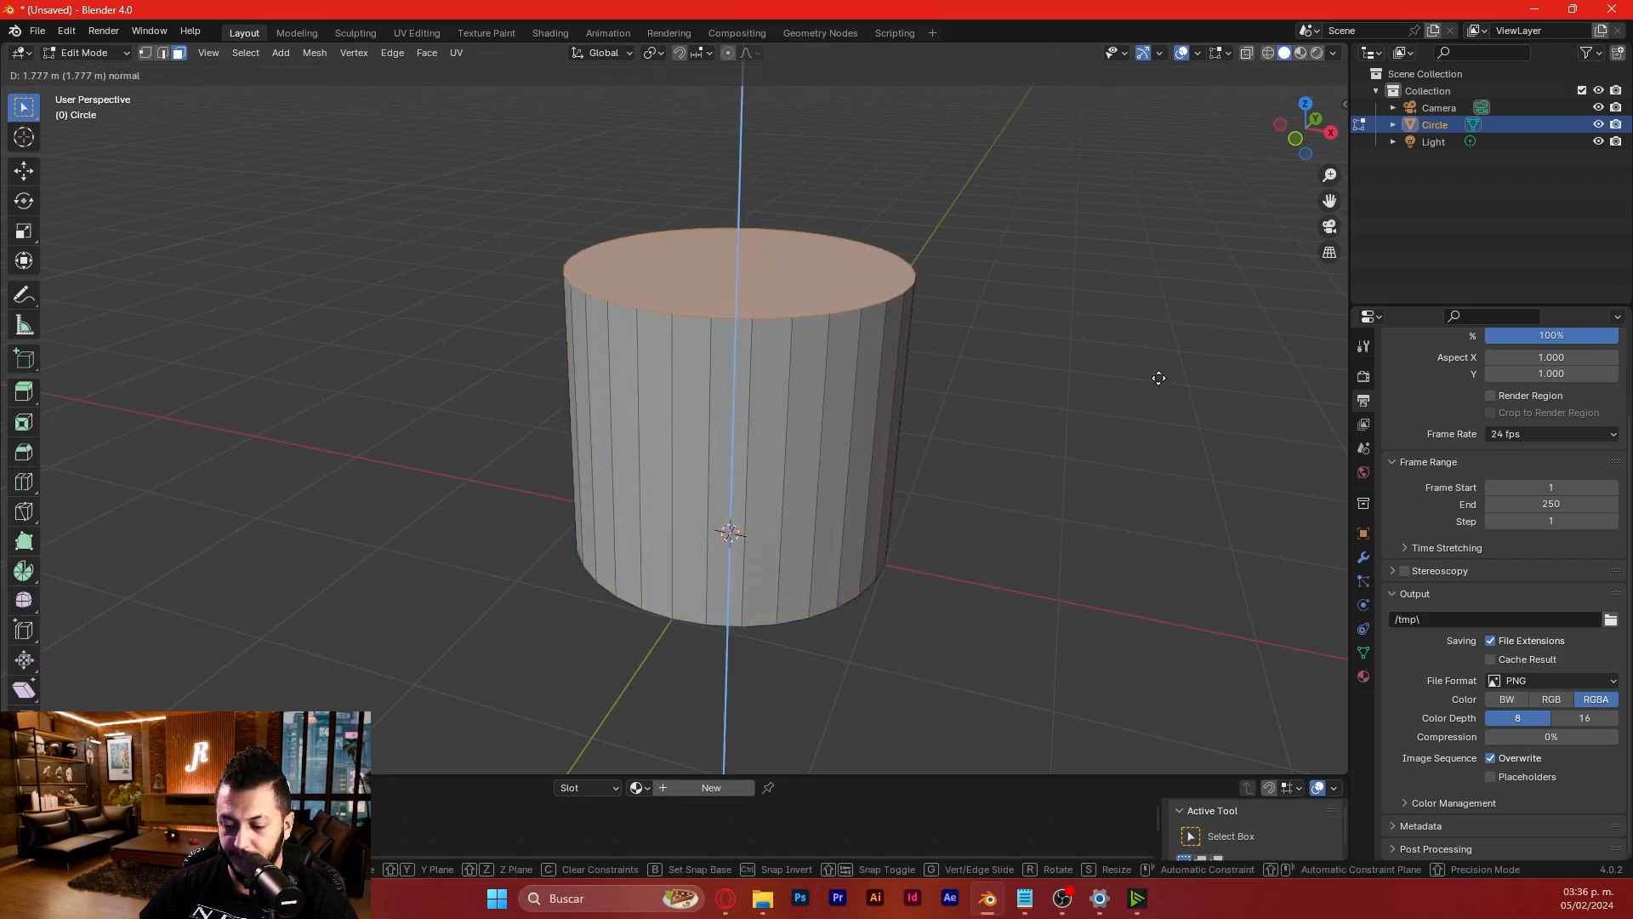
pyautogui.click(1163, 248)
pyautogui.keyDown('shift'); pyautogui.moveTo(1086, 262); pyautogui.dragTo(1061, 393, button='middle'); pyautogui.keyUp('shift')
pyautogui.moveTo(1092, 502); pyautogui.dragTo(1262, 479, button='middle')
pyautogui.keyDown('shift'); pyautogui.moveTo(970, 591); pyautogui.dragTo(1077, 553, button='middle'); pyautogui.keyUp('shift')
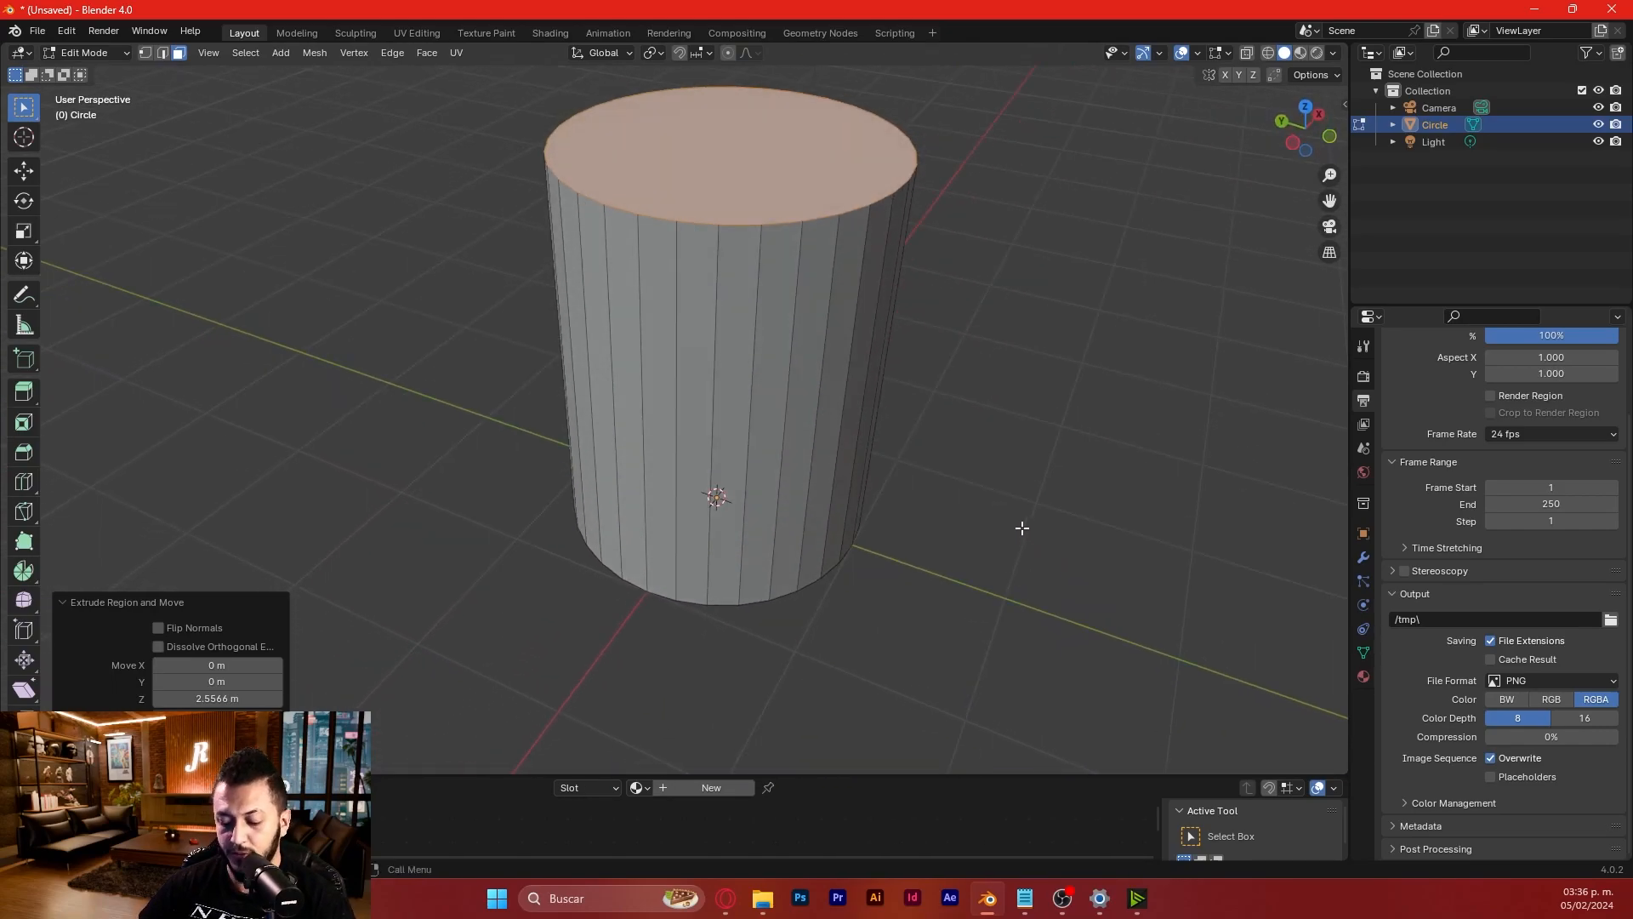
# - Inspect the extruded cylinder in Object Mode, return to Edit Mode, and examine its underside
pyautogui.press('Tab')
pyautogui.moveTo(992, 502); pyautogui.dragTo(922, 531, button='middle')
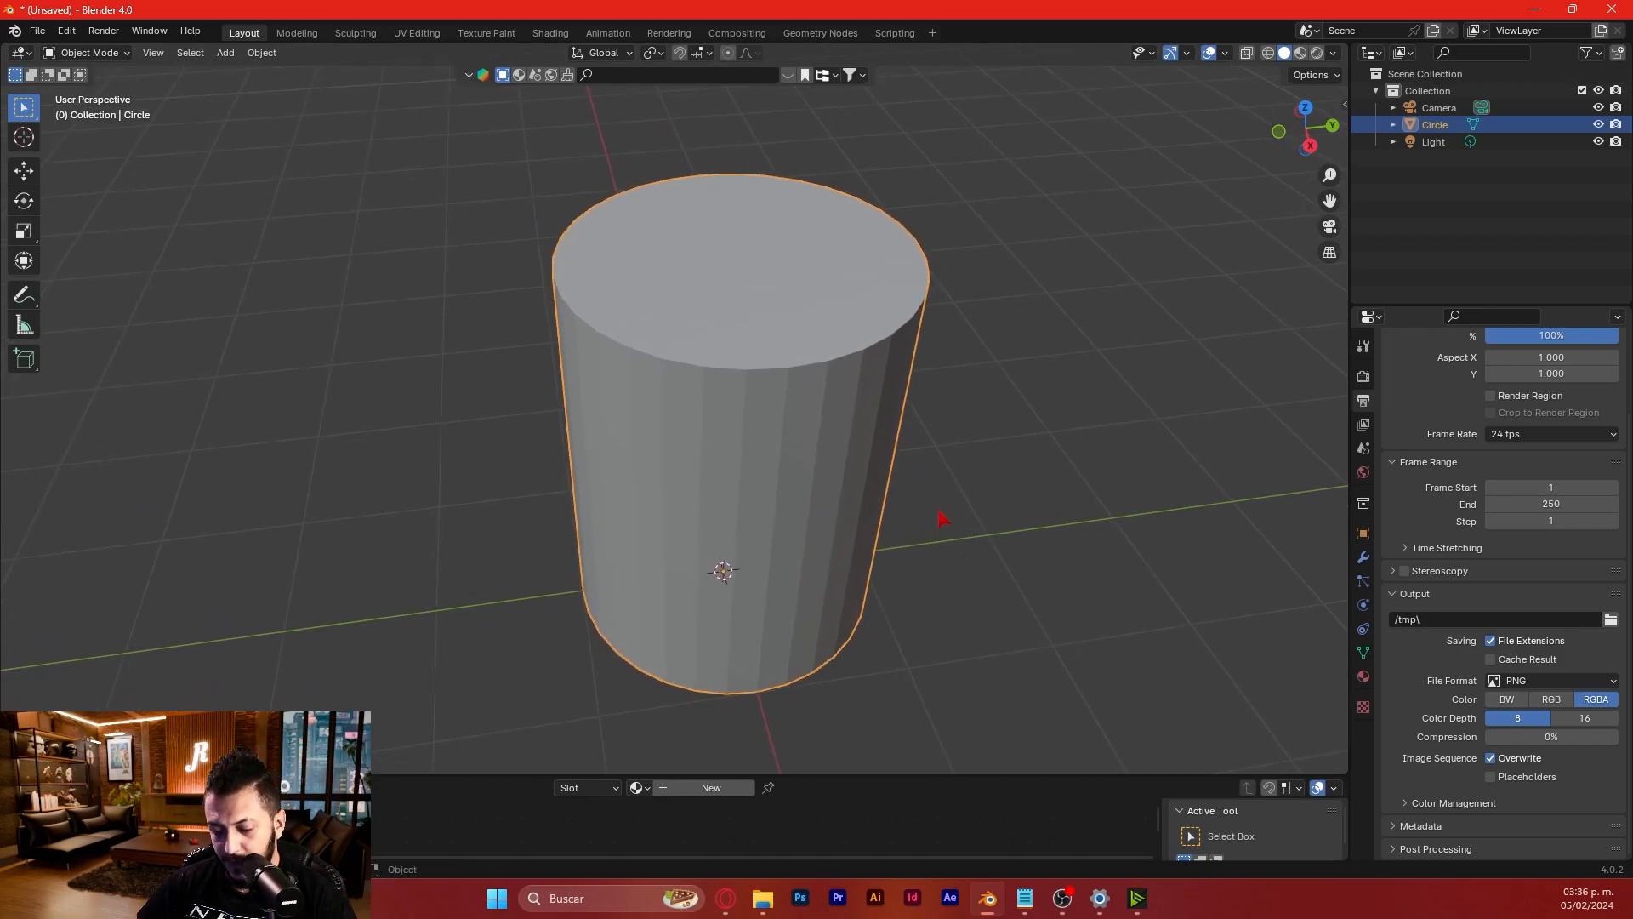
pyautogui.press('Tab')
pyautogui.moveTo(915, 616); pyautogui.dragTo(822, 583, button='middle')
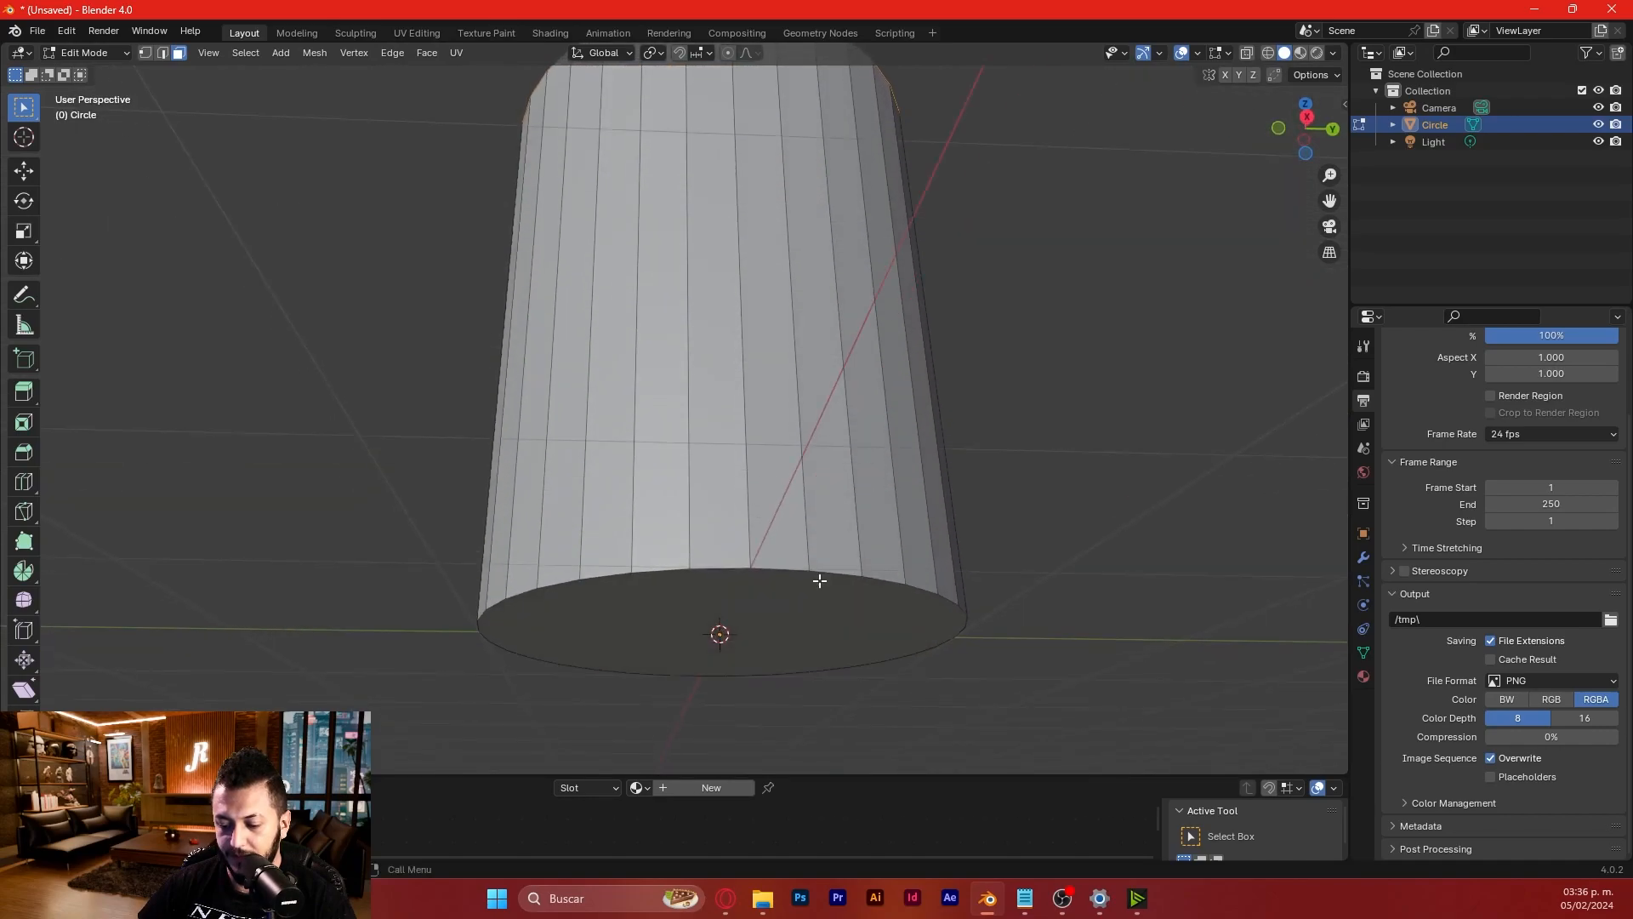
# - Try tapering the cylinder by scaling its bottom face to about 0.431, and rescale that face by about 1.311
pyautogui.click(822, 583)
pyautogui.press('s')
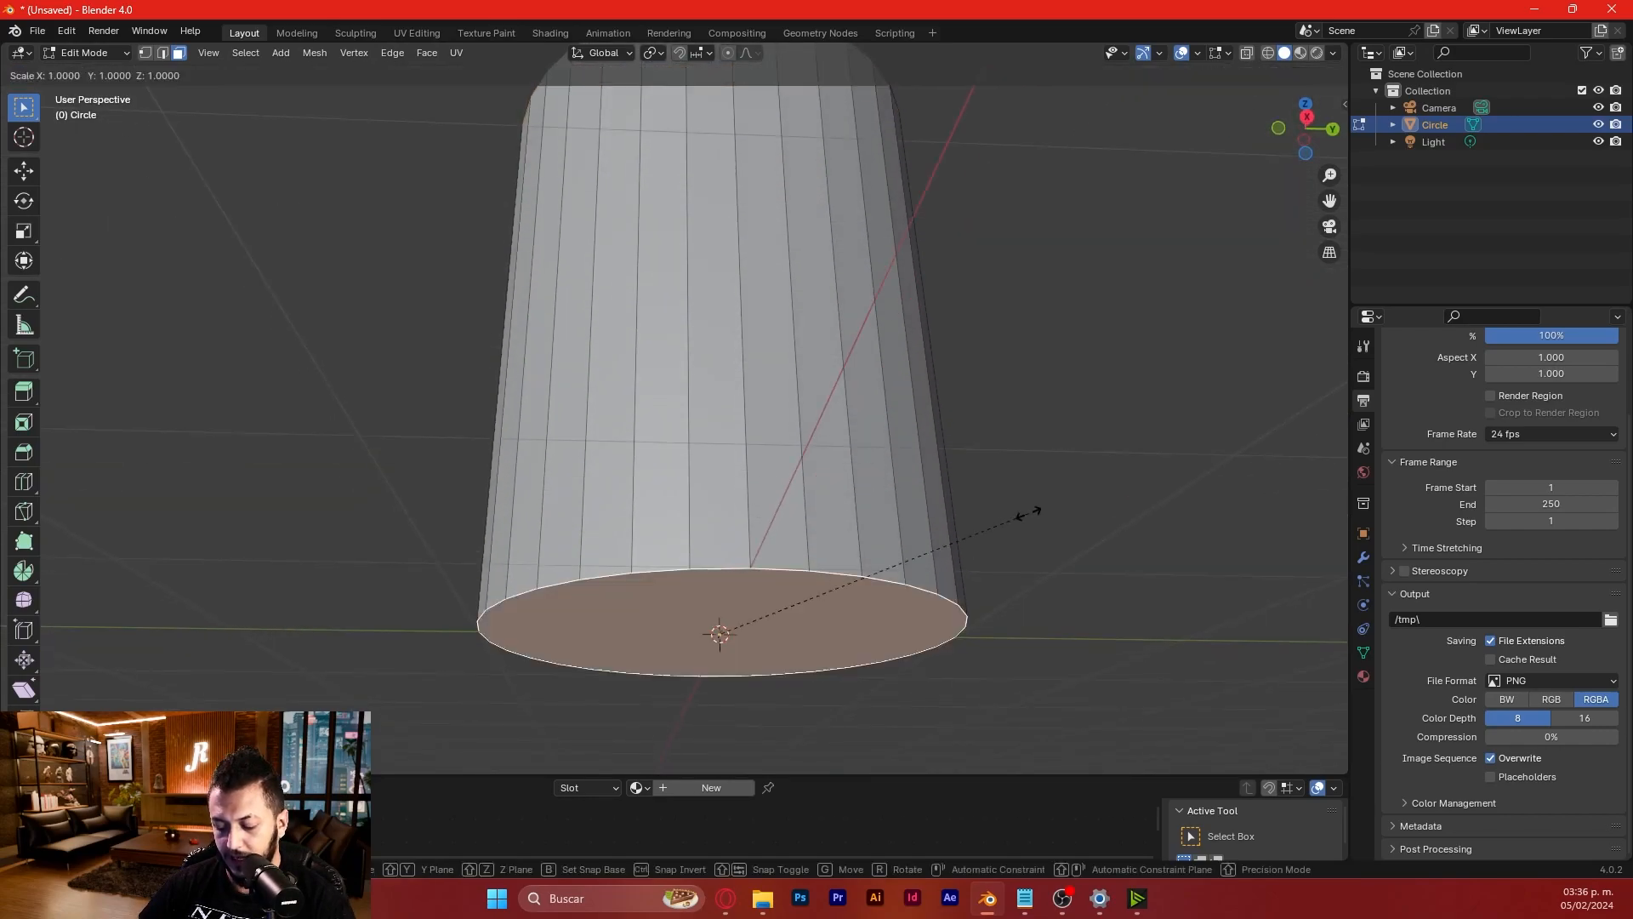
pyautogui.click(832, 546)
pyautogui.moveTo(842, 544)
pyautogui.mouseDown(button='middle')
pyautogui.moveTo(913, 584)
pyautogui.moveTo(852, 567)
pyautogui.mouseUp(button='middle')
pyautogui.scroll(-4, 915, 589)
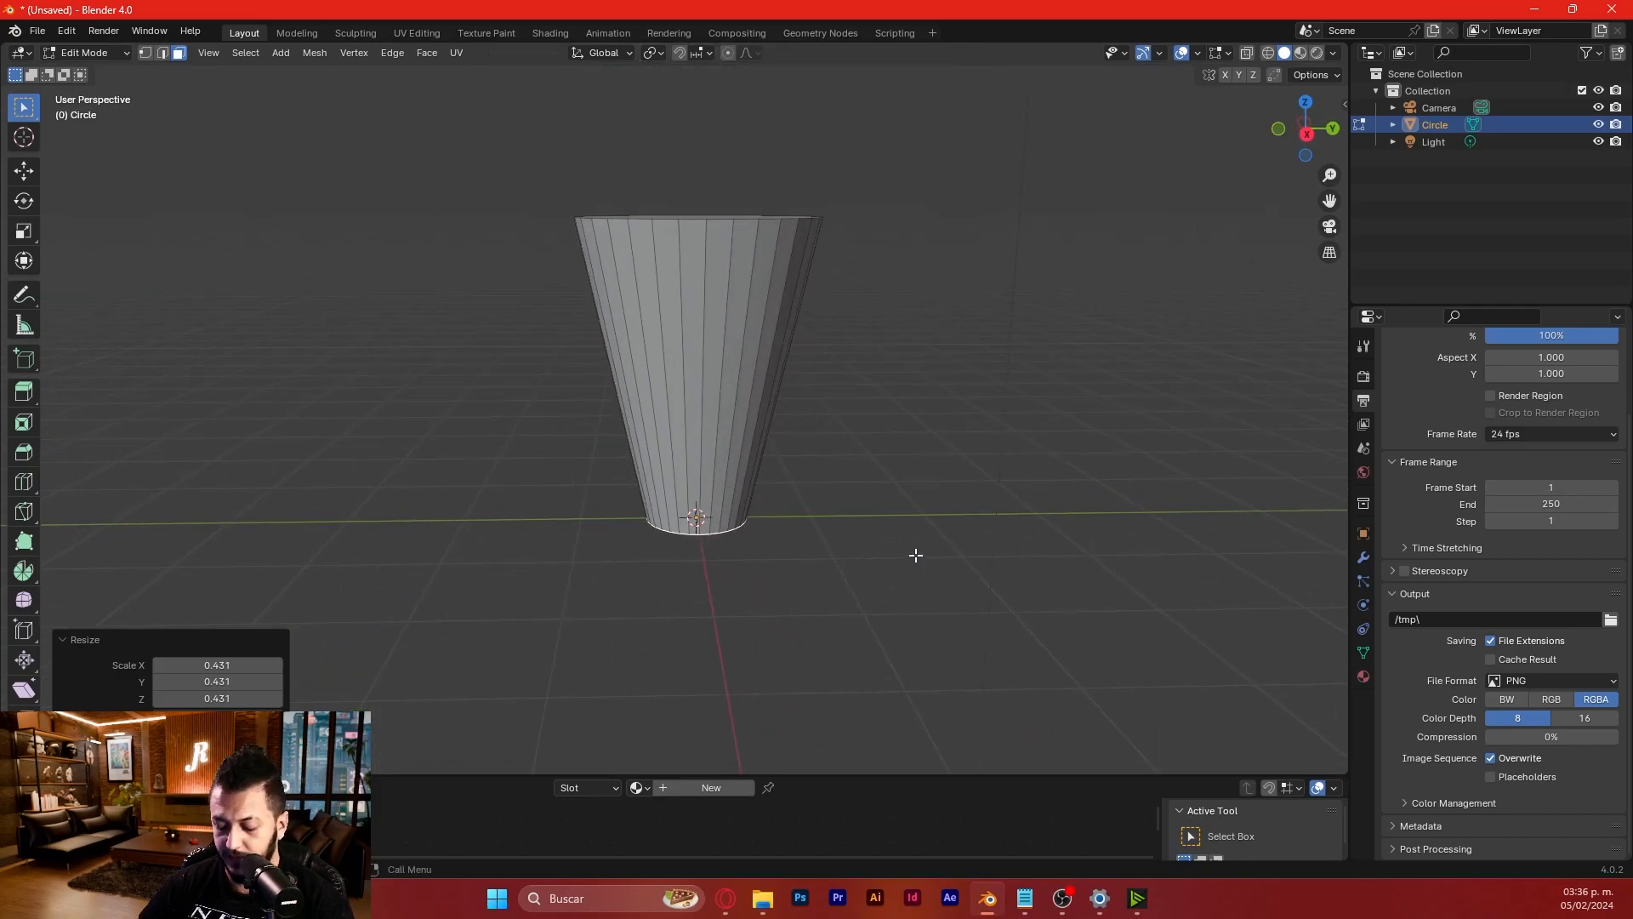
pyautogui.press('s')
pyautogui.click(991, 551)
pyautogui.moveTo(993, 551); pyautogui.dragTo(783, 347, button='middle')
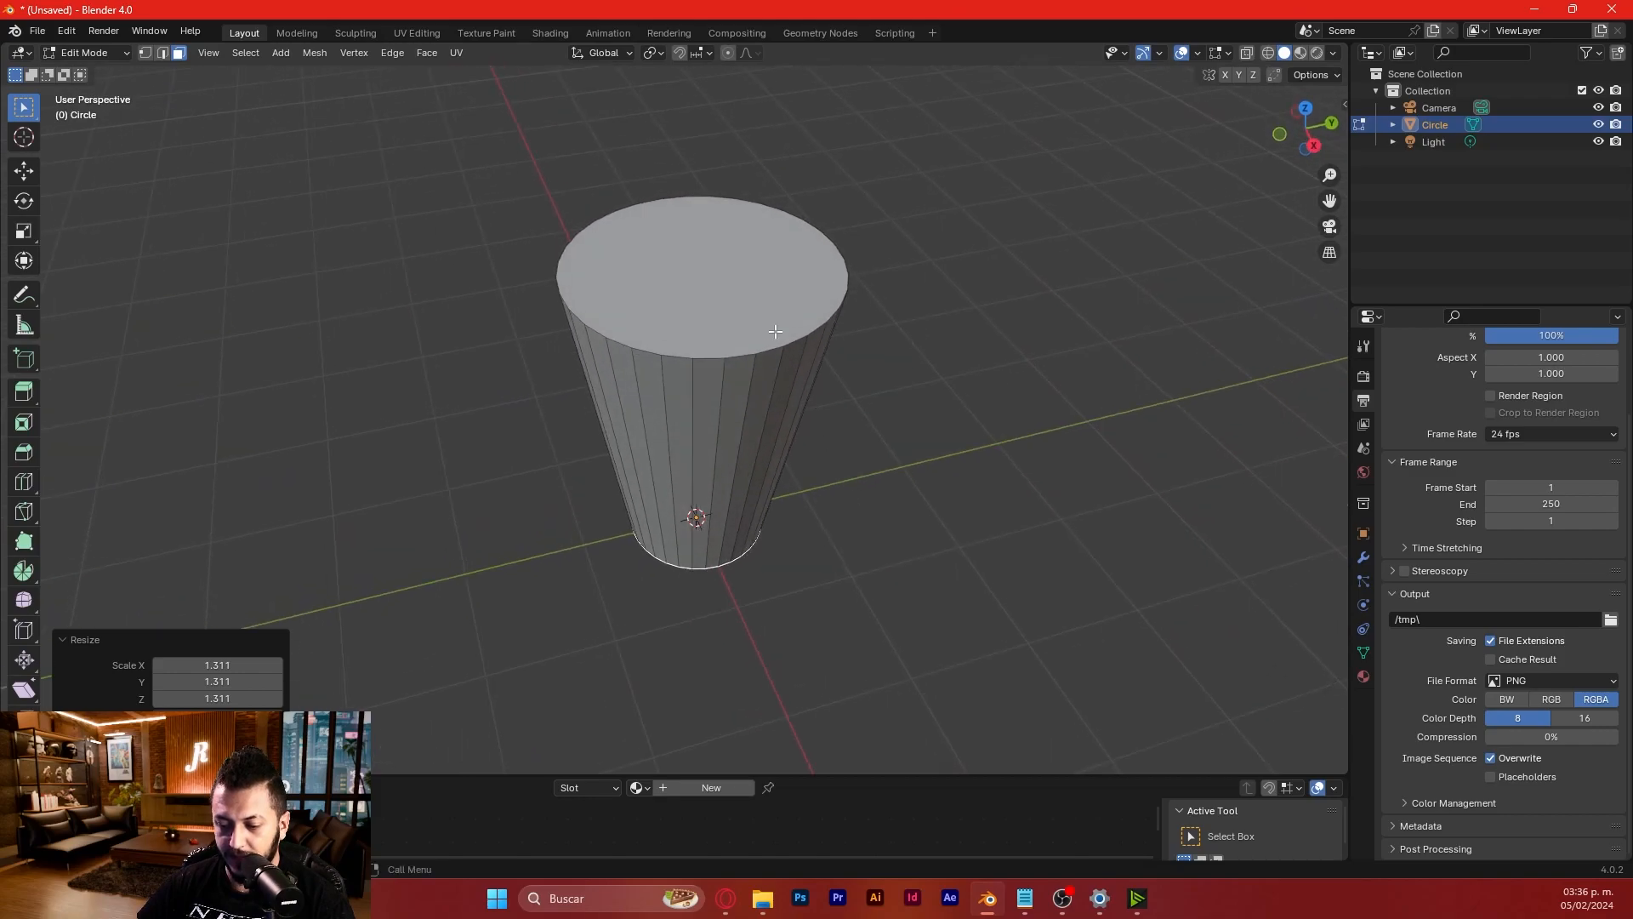
# - Select the top face, and undo the scaling of the cylinder's bottom face
pyautogui.click(731, 265)
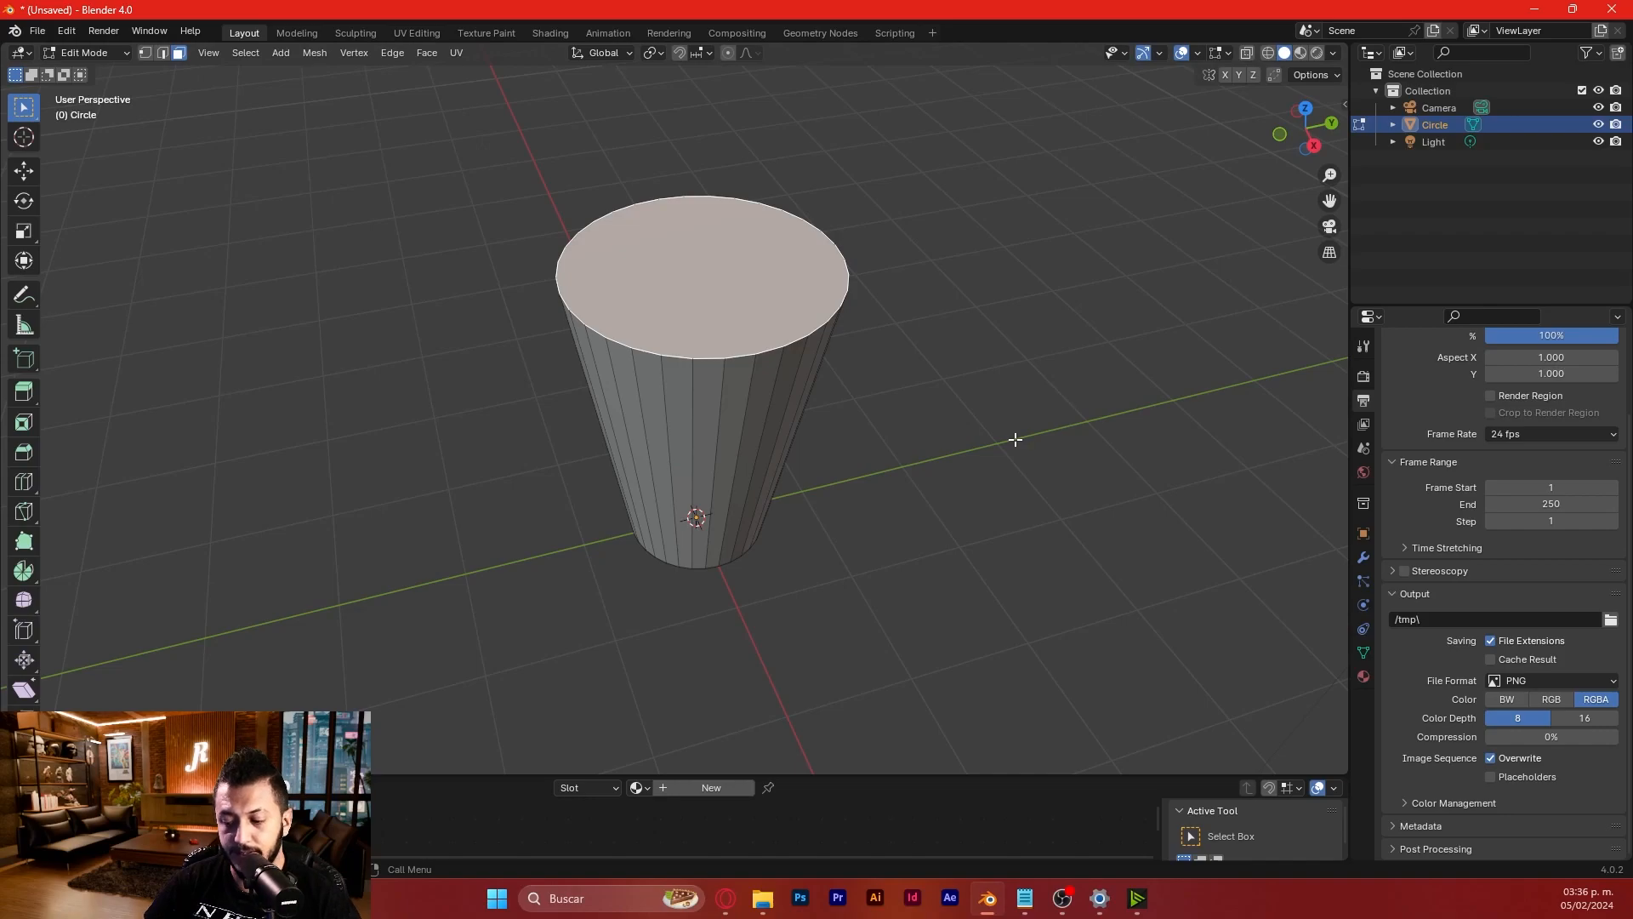
pyautogui.moveTo(995, 426); pyautogui.dragTo(875, 693, button='middle')
pyautogui.hotkey('ctrl', 'z')
pyautogui.hotkey('ctrl', 'z')
# - Inset the cylinder's top face by about 0.076 m to form a thin rim
pyautogui.click(698, 316)
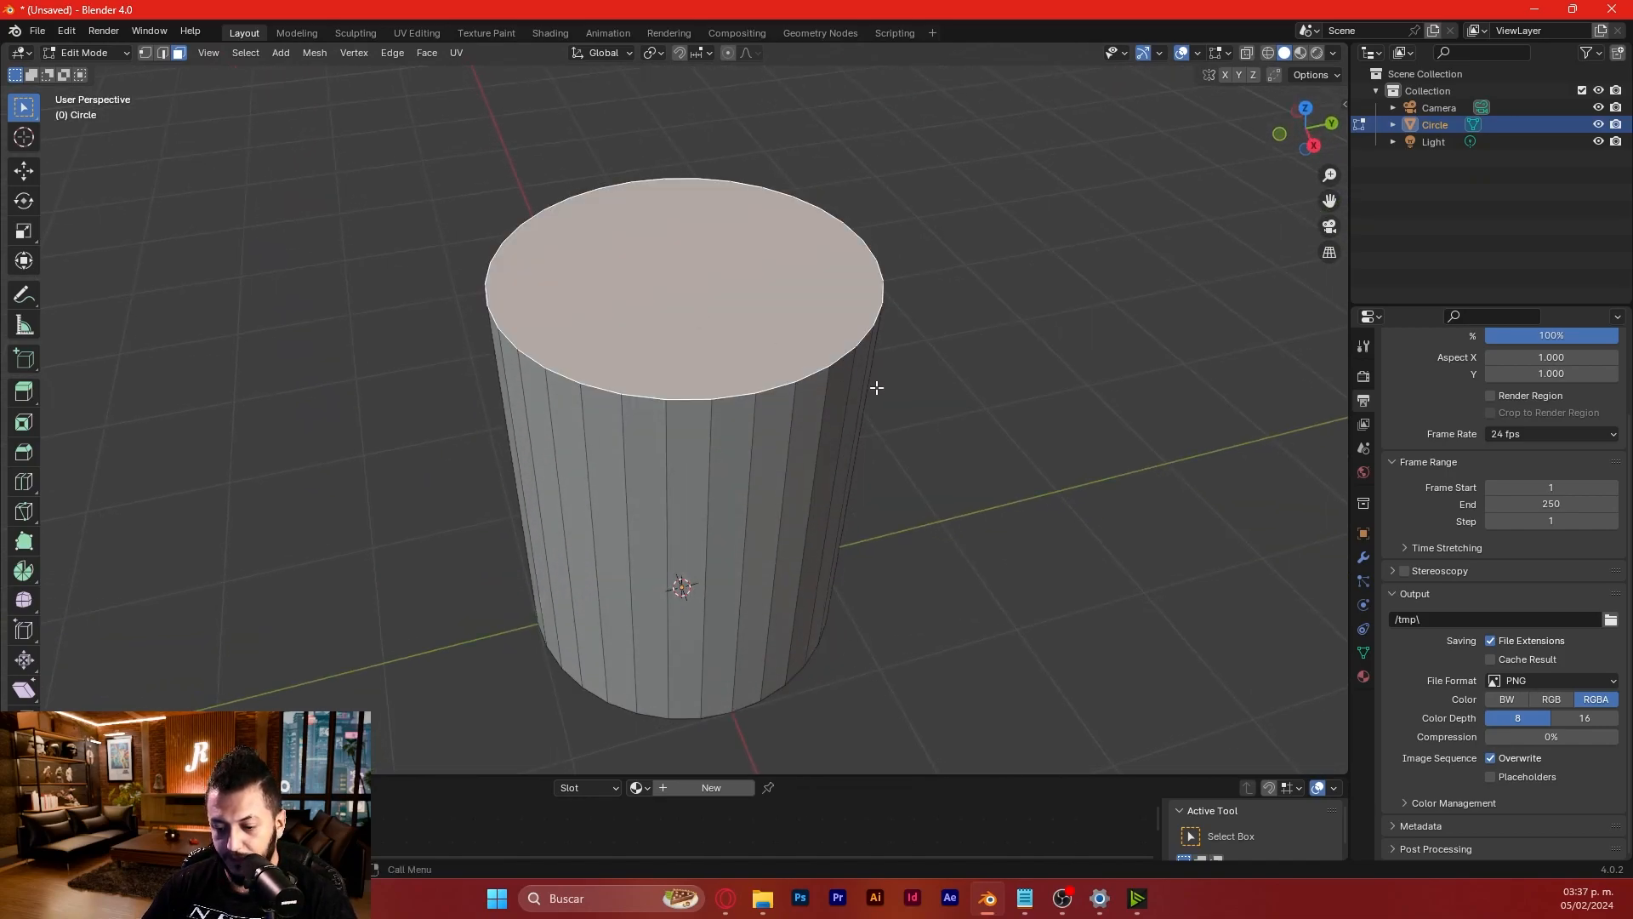
pyautogui.press('i')
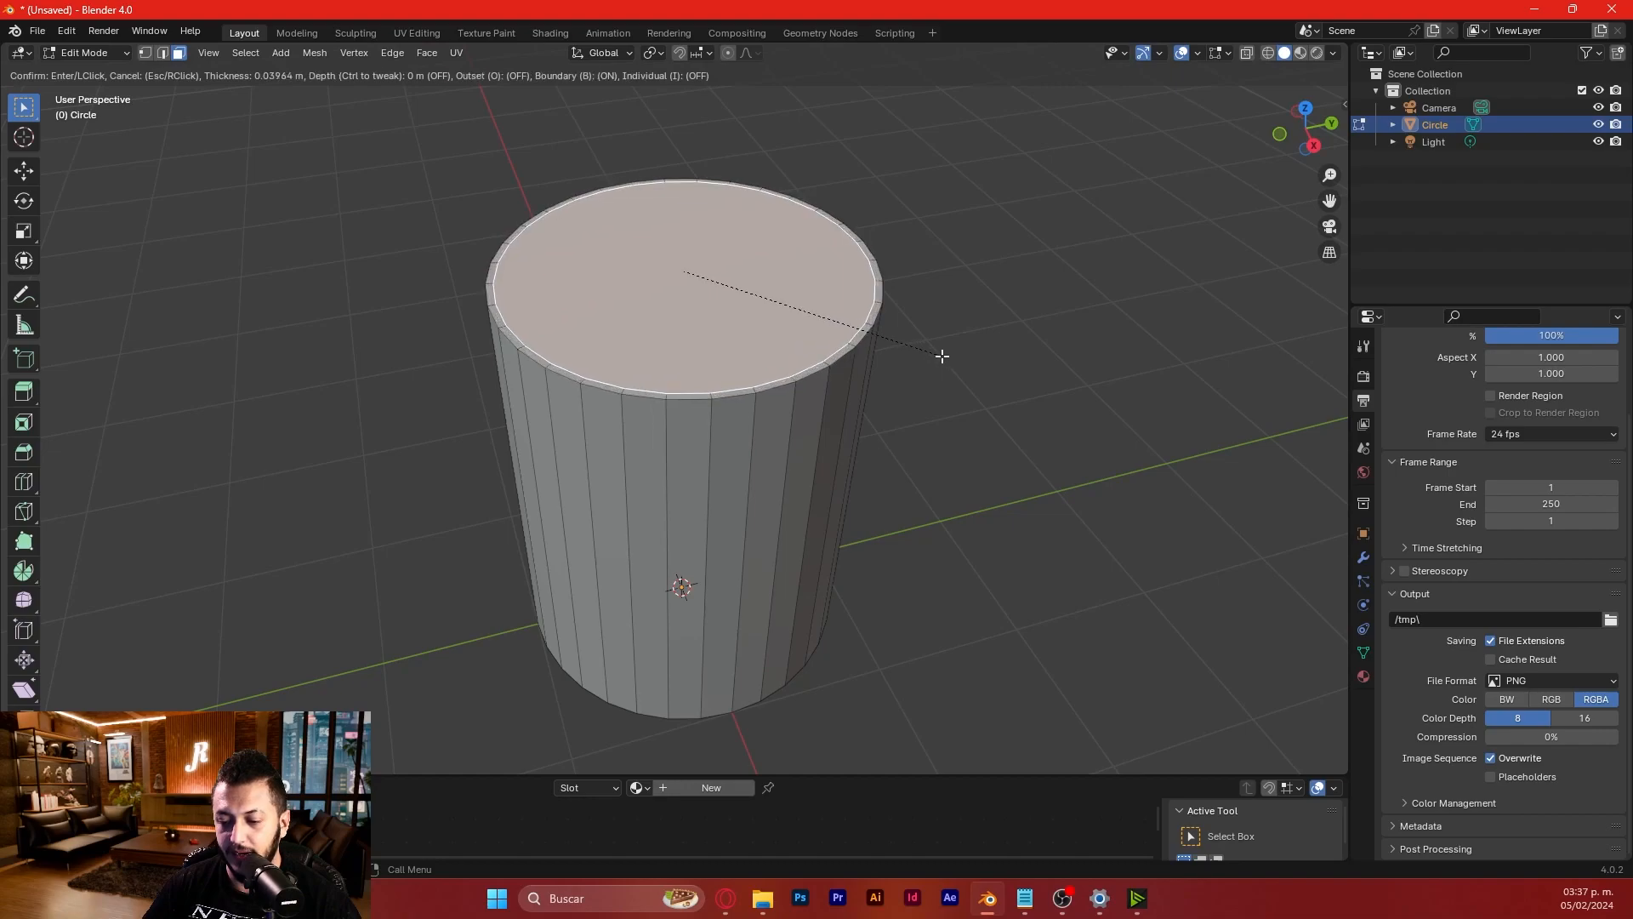
pyautogui.click(935, 350)
pyautogui.moveTo(933, 350); pyautogui.dragTo(826, 408, button='middle')
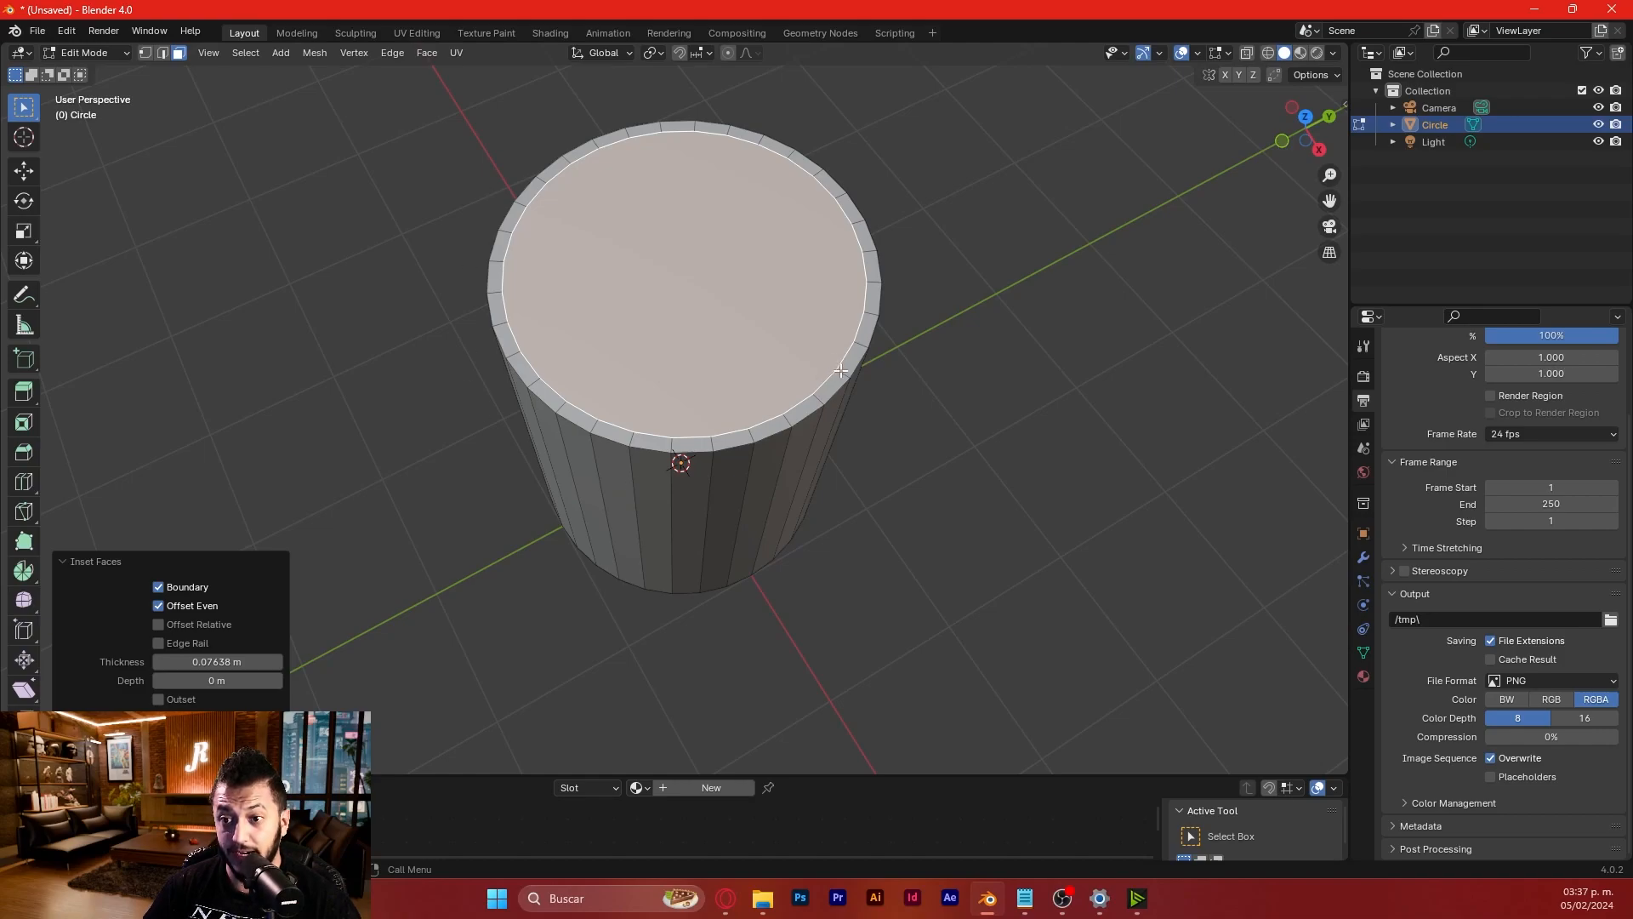
pyautogui.moveTo(911, 563); pyautogui.dragTo(1018, 488, button='middle')
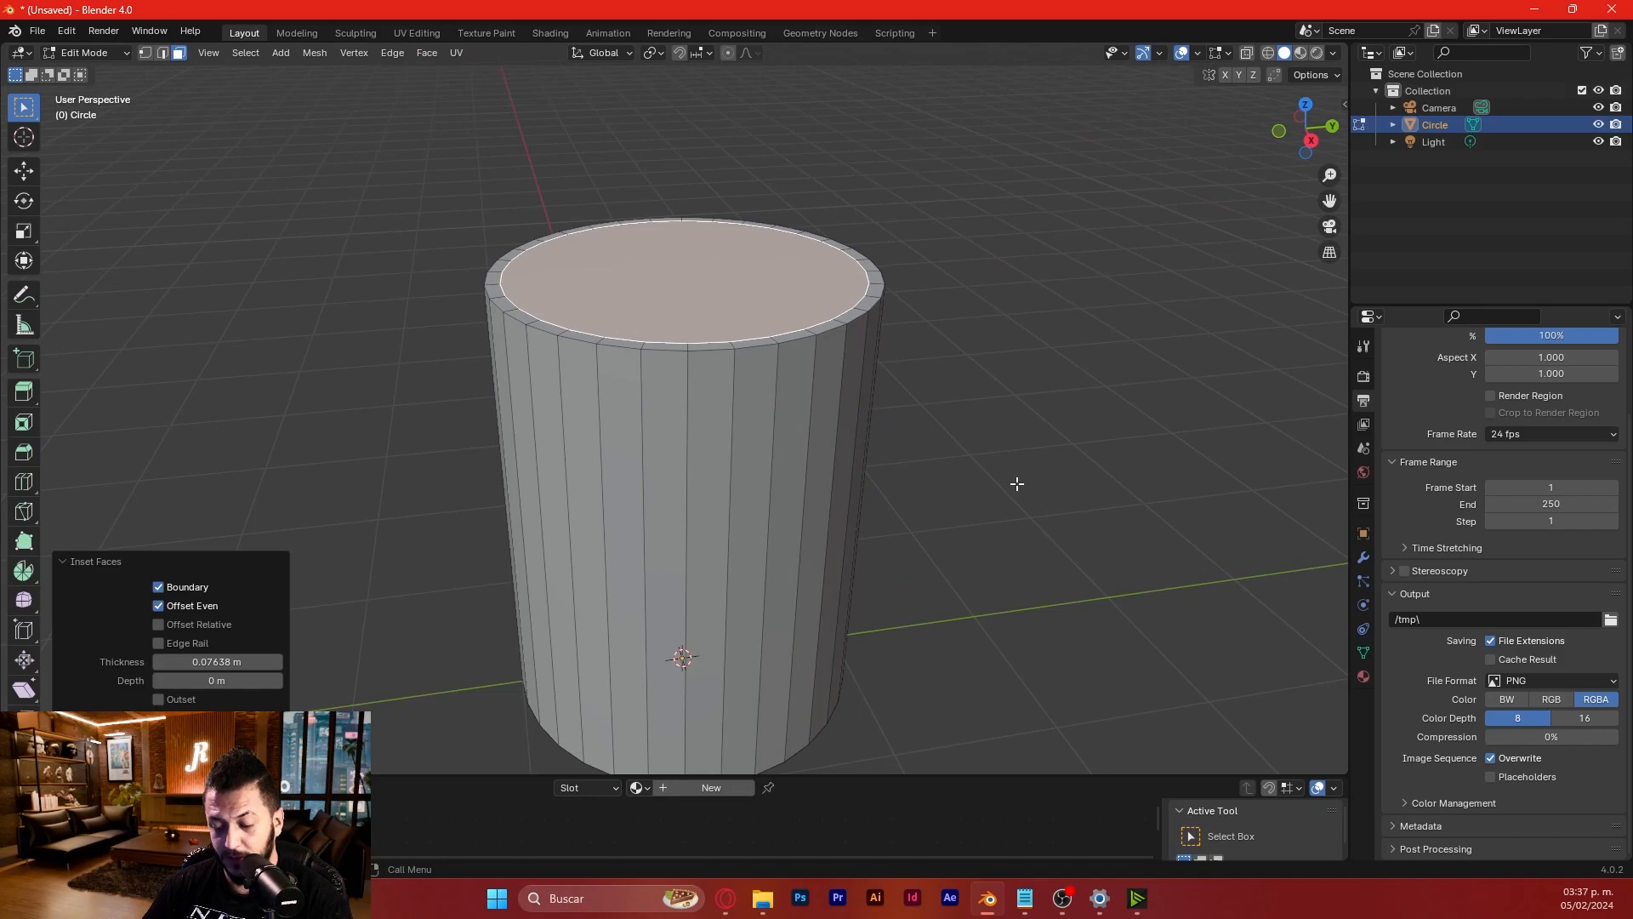
pyautogui.moveTo(1035, 515); pyautogui.dragTo(1039, 551, button='middle')
# - Extrude the inset face about 1.695 m down into the cylinder and lower it about 0.769 m more along Z
pyautogui.press('e')
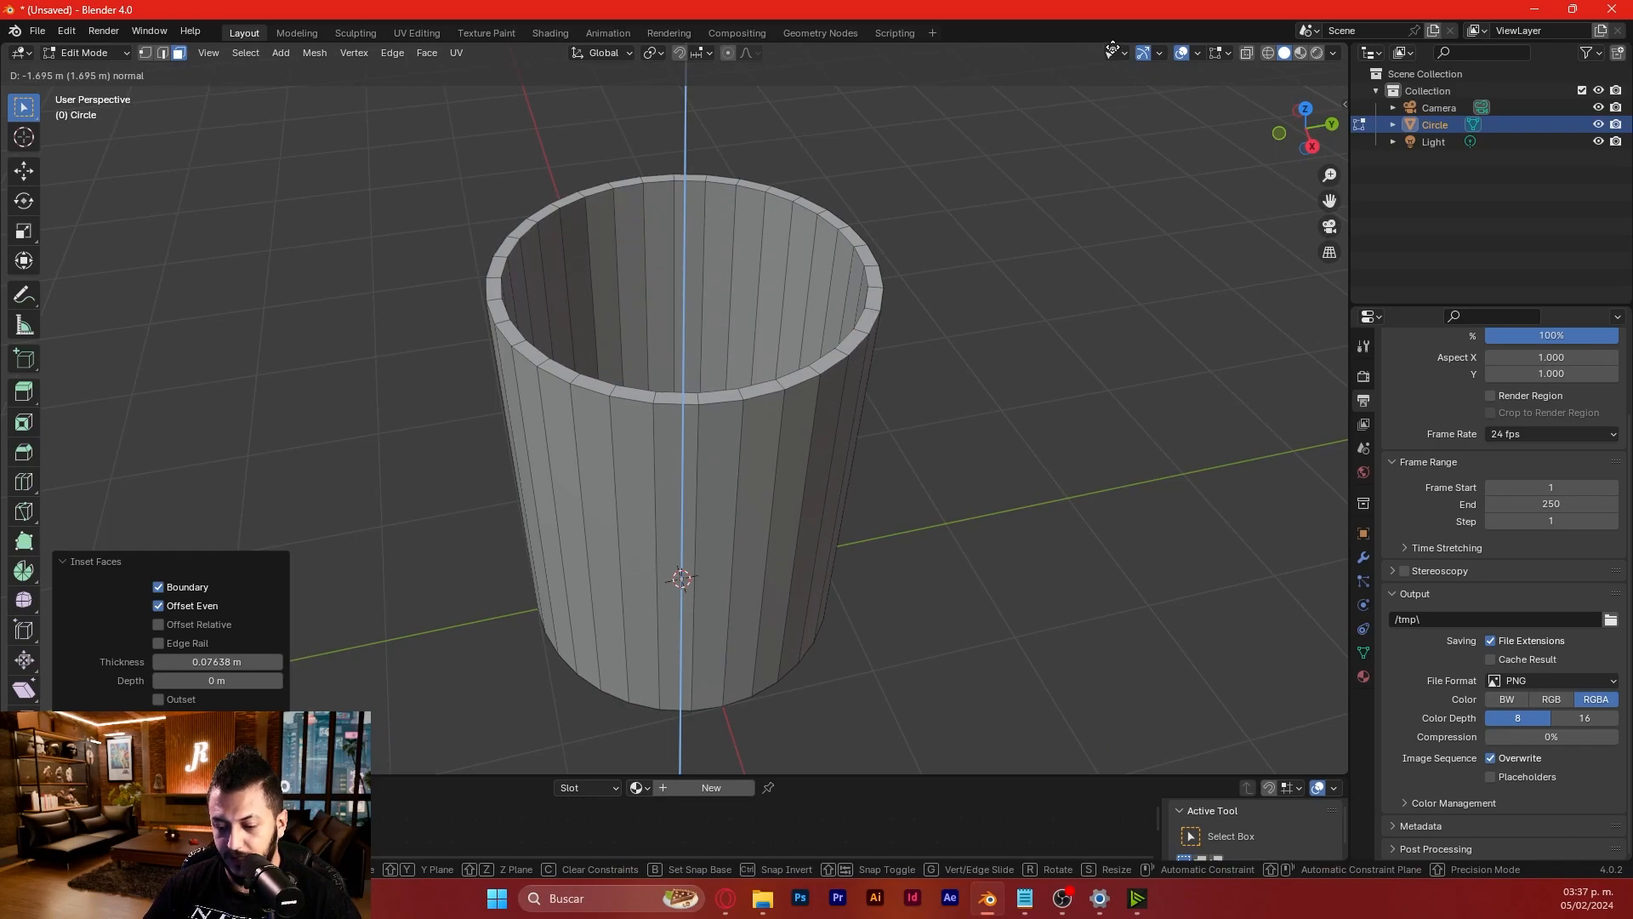
pyautogui.click(1114, 55)
pyautogui.moveTo(751, 449); pyautogui.dragTo(631, 467, button='middle')
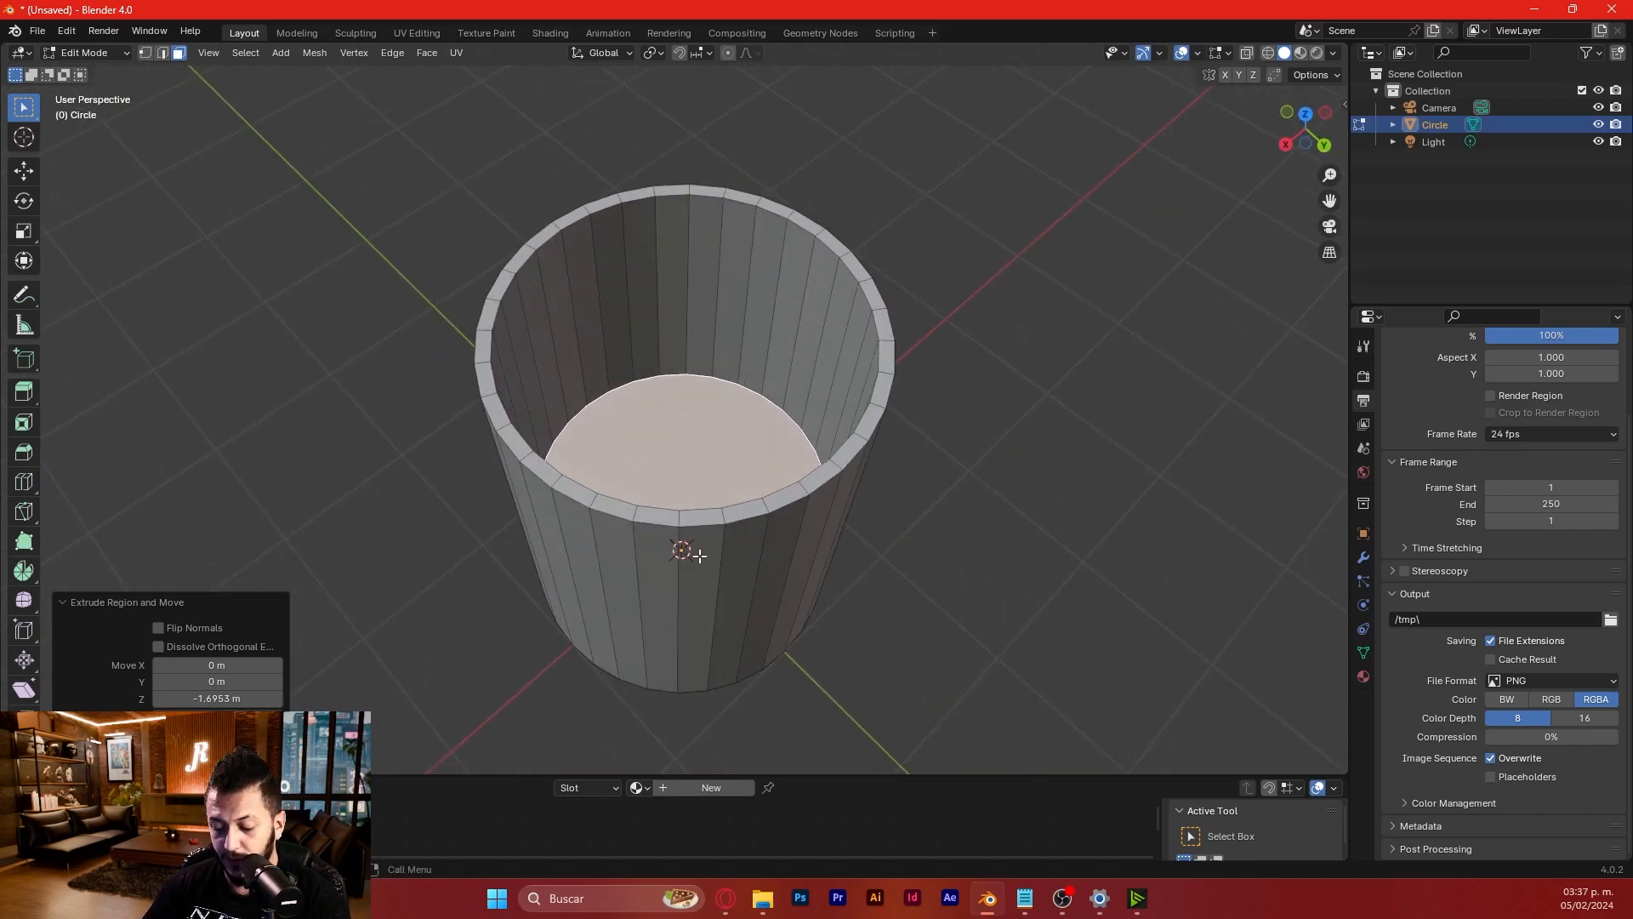
pyautogui.press('g')
pyautogui.press('z')
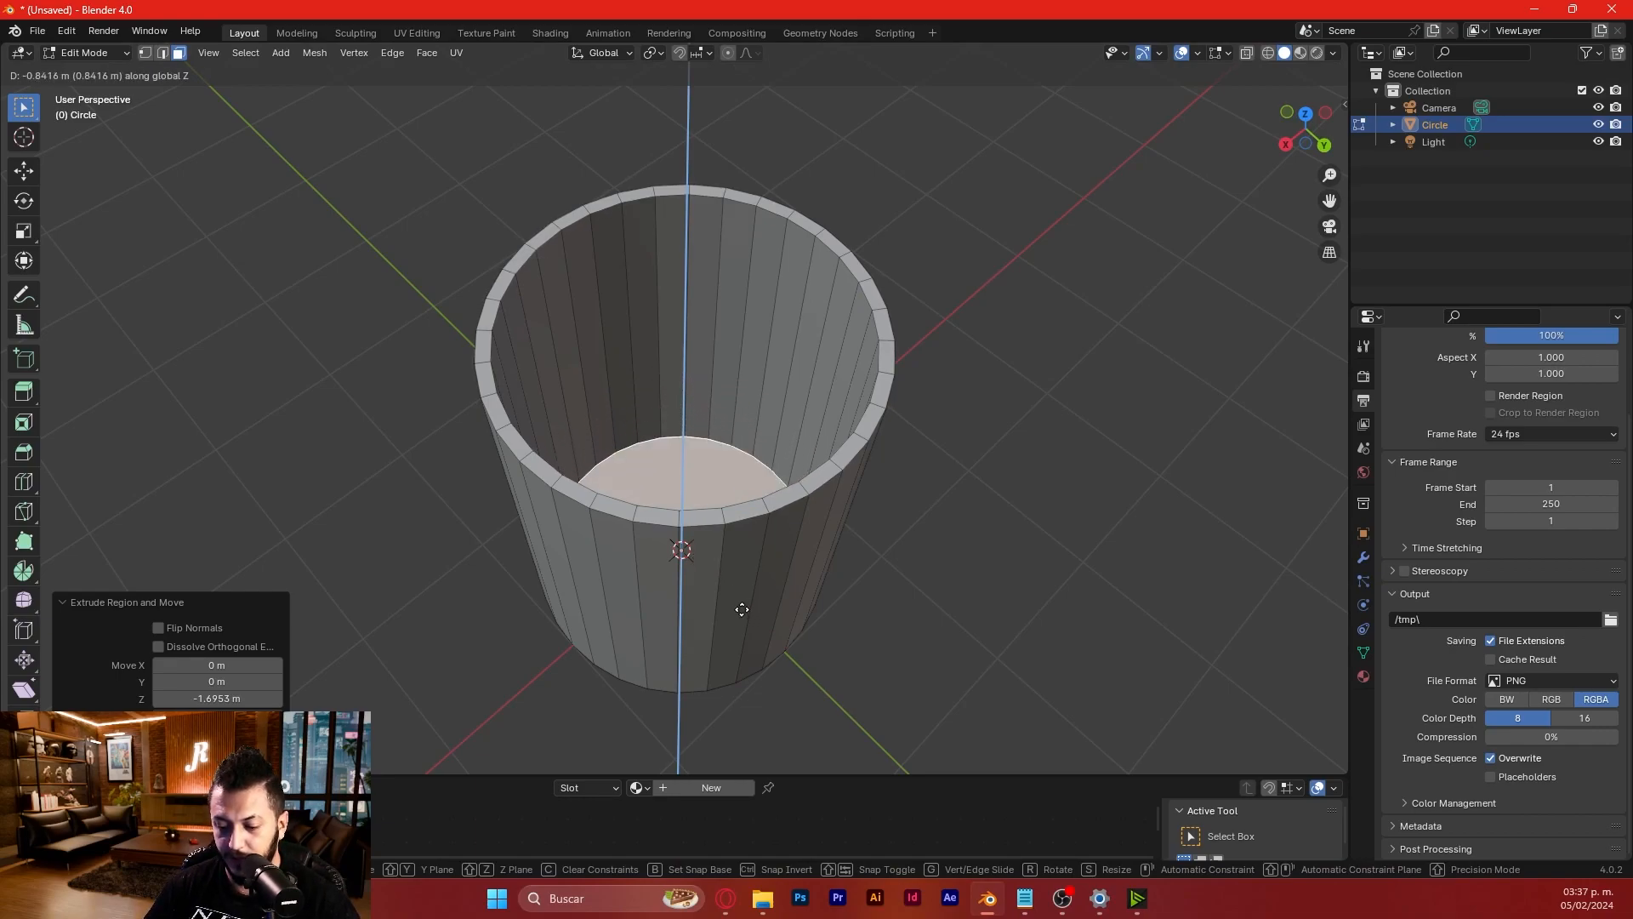
pyautogui.click(738, 605)
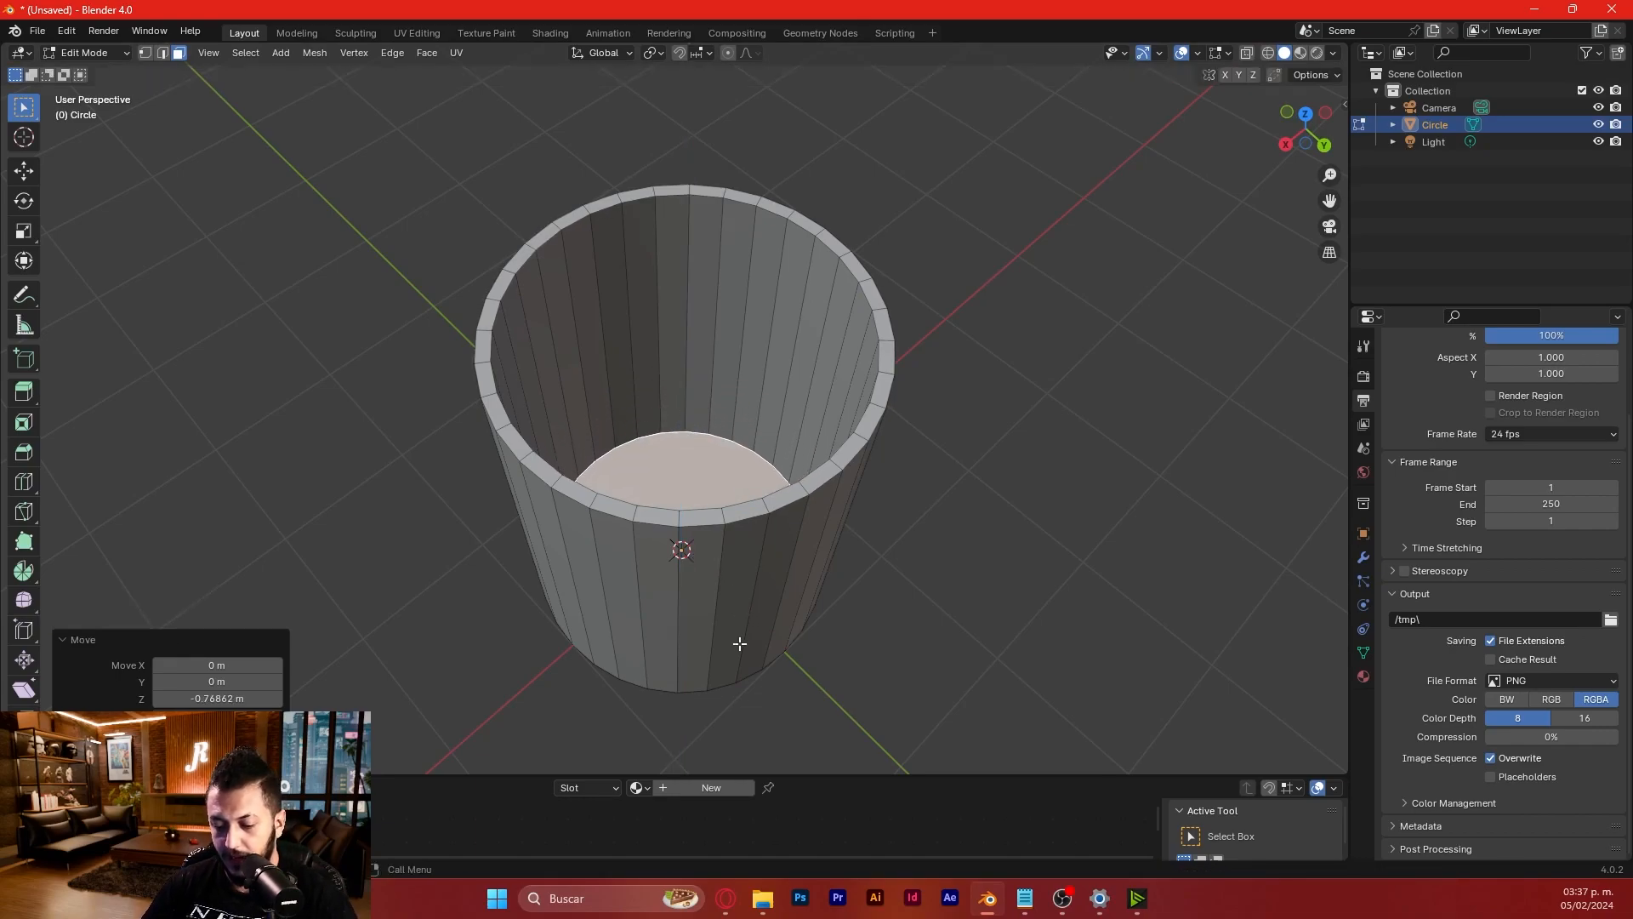
# - Select the cup's bottom face and scale it to about 0.65 to taper the walls
pyautogui.moveTo(738, 640); pyautogui.dragTo(737, 536, button='middle')
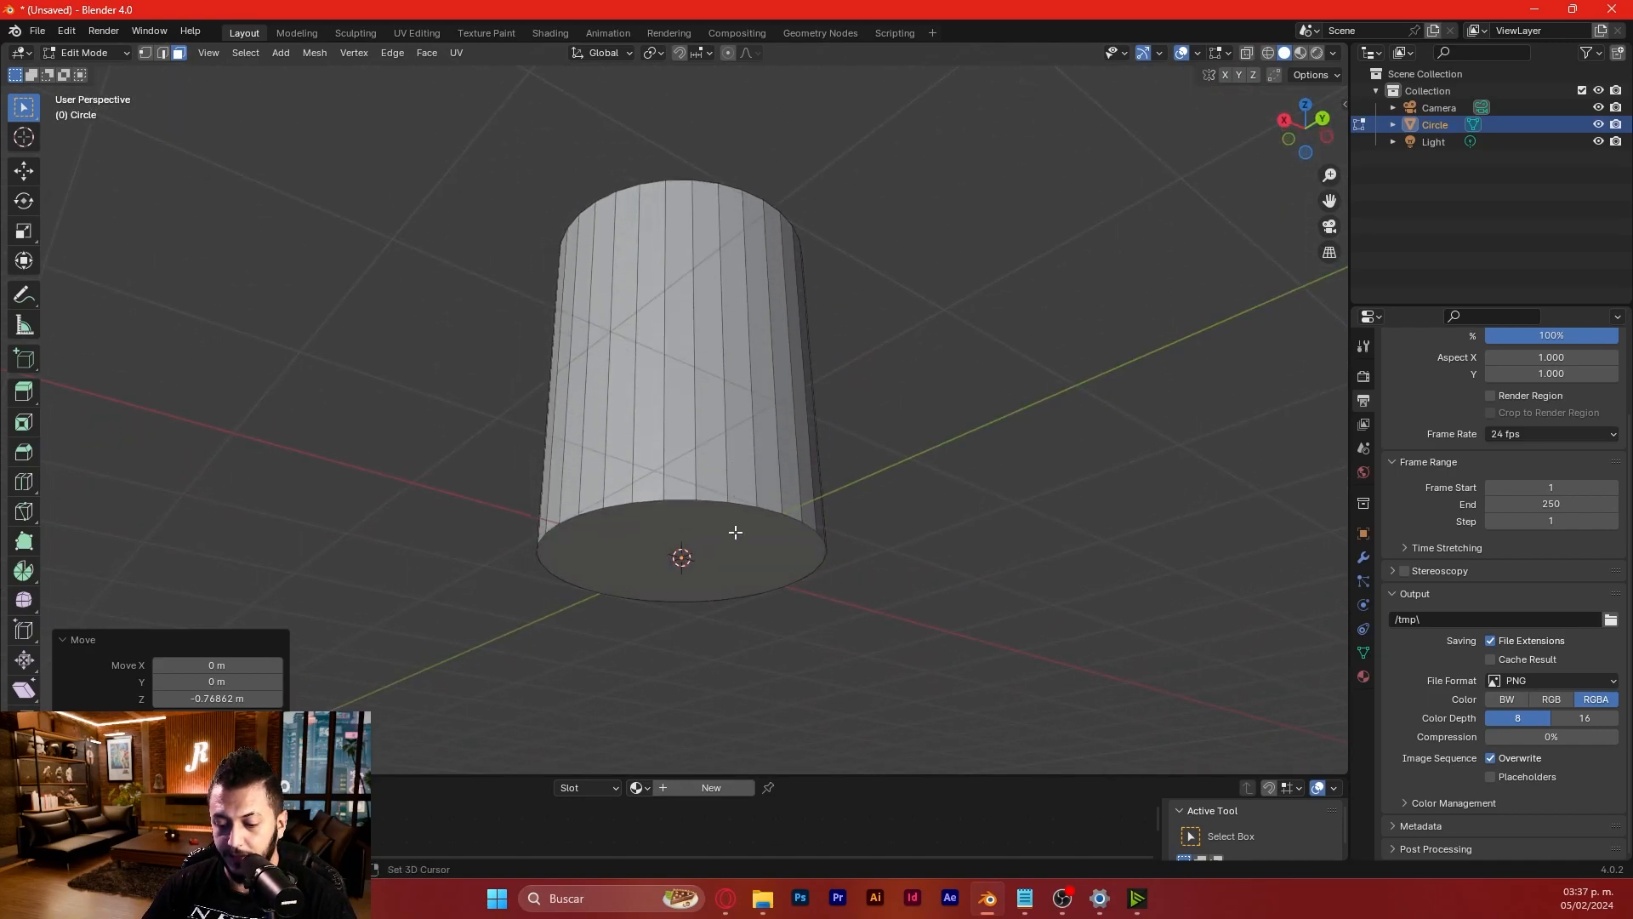
pyautogui.click(737, 536)
pyautogui.moveTo(772, 374); pyautogui.dragTo(889, 523, button='middle')
pyautogui.press('s')
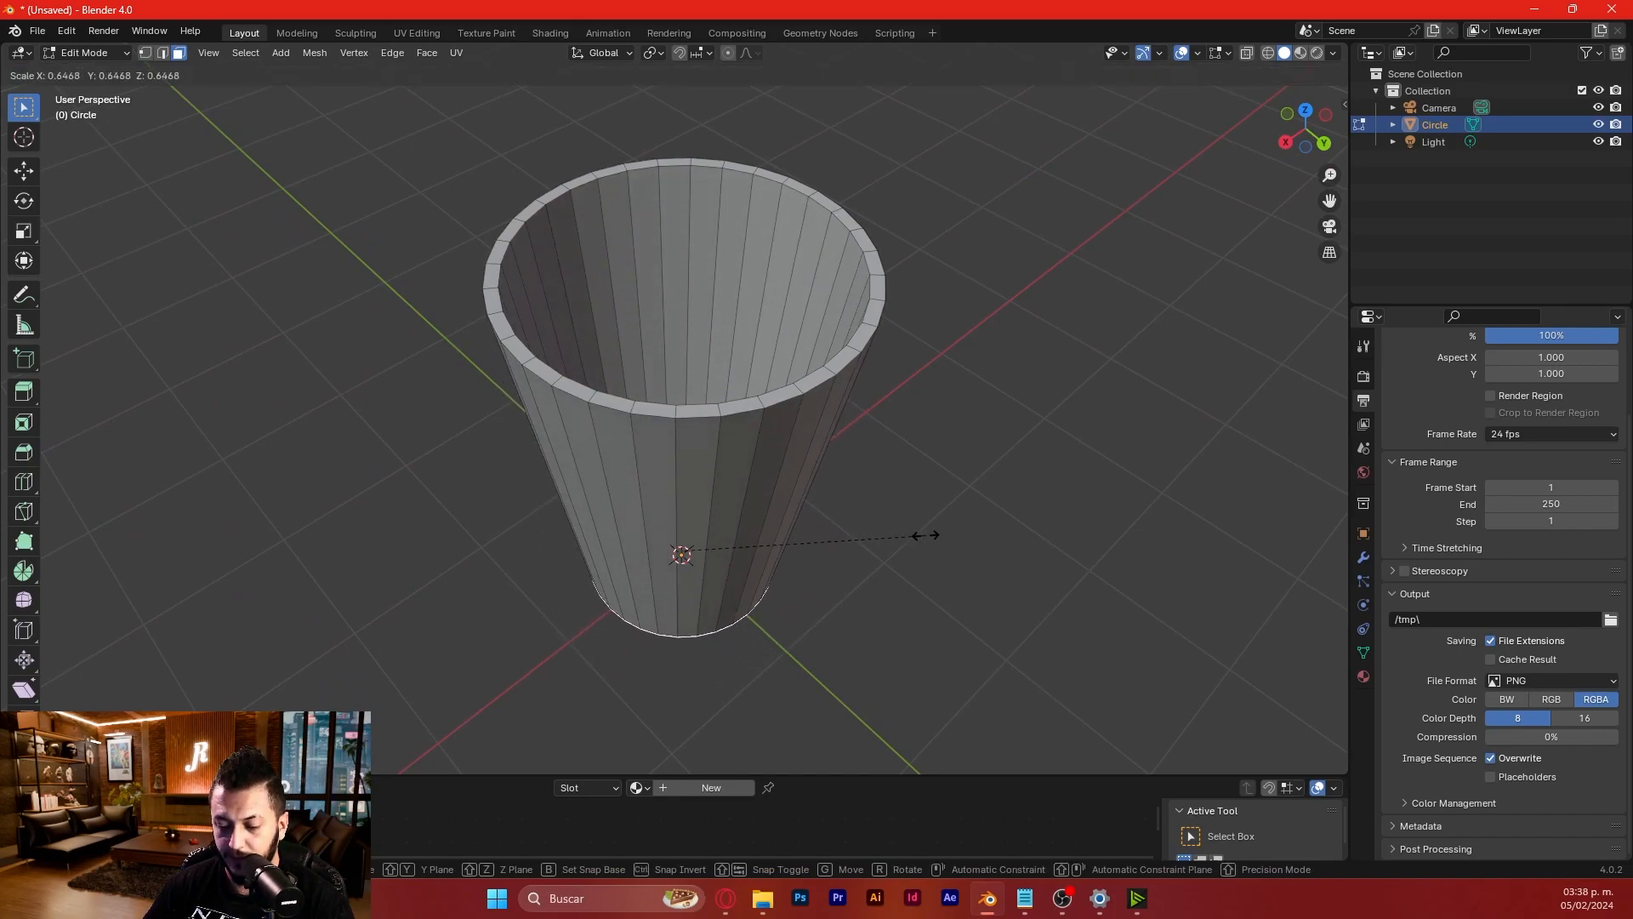
pyautogui.click(927, 532)
# - Switch to Object Mode and inspect the tapered cup from several angles
pyautogui.moveTo(846, 590); pyautogui.dragTo(1011, 538, button='middle')
pyautogui.press('Tab')
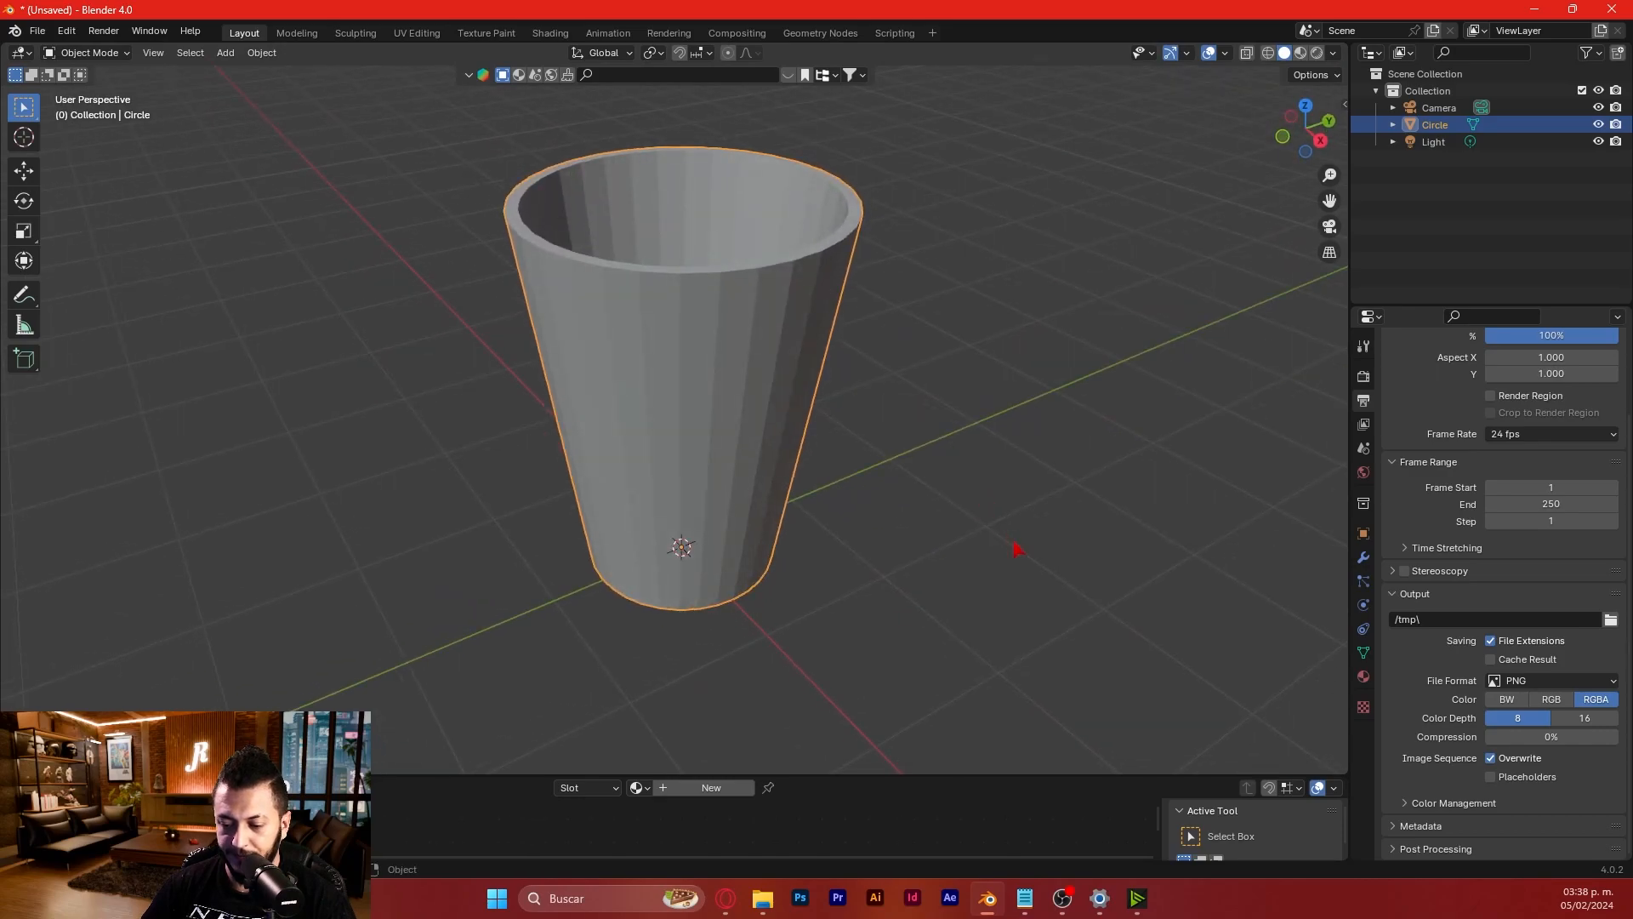
pyautogui.moveTo(830, 533); pyautogui.dragTo(827, 568, button='middle')
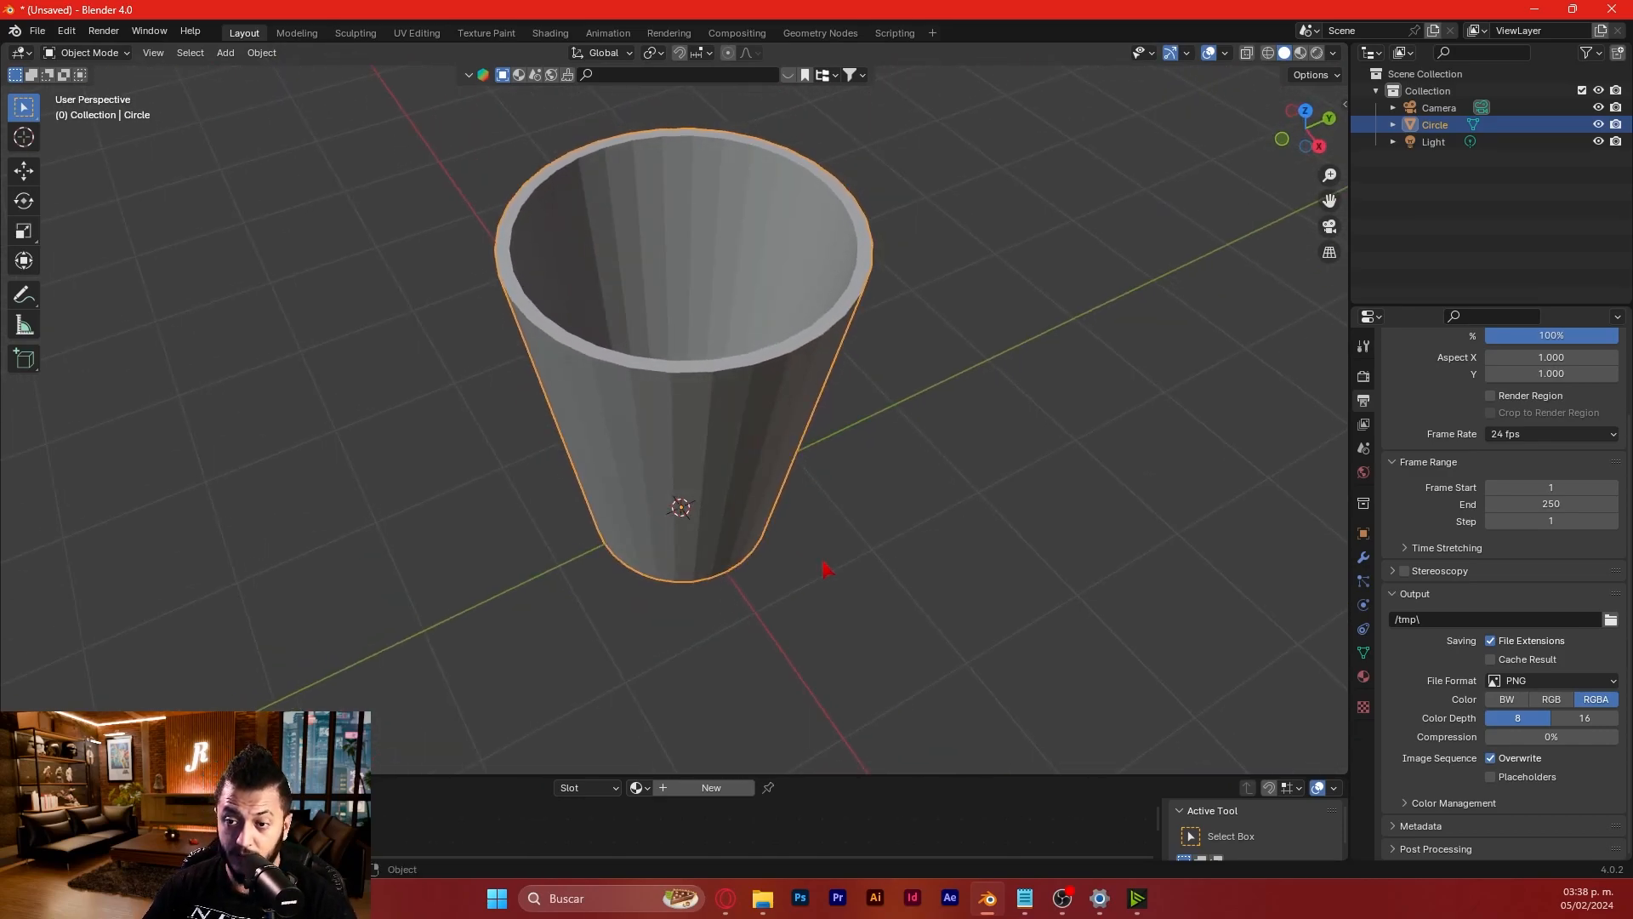
pyautogui.moveTo(962, 625); pyautogui.dragTo(960, 565, button='middle')
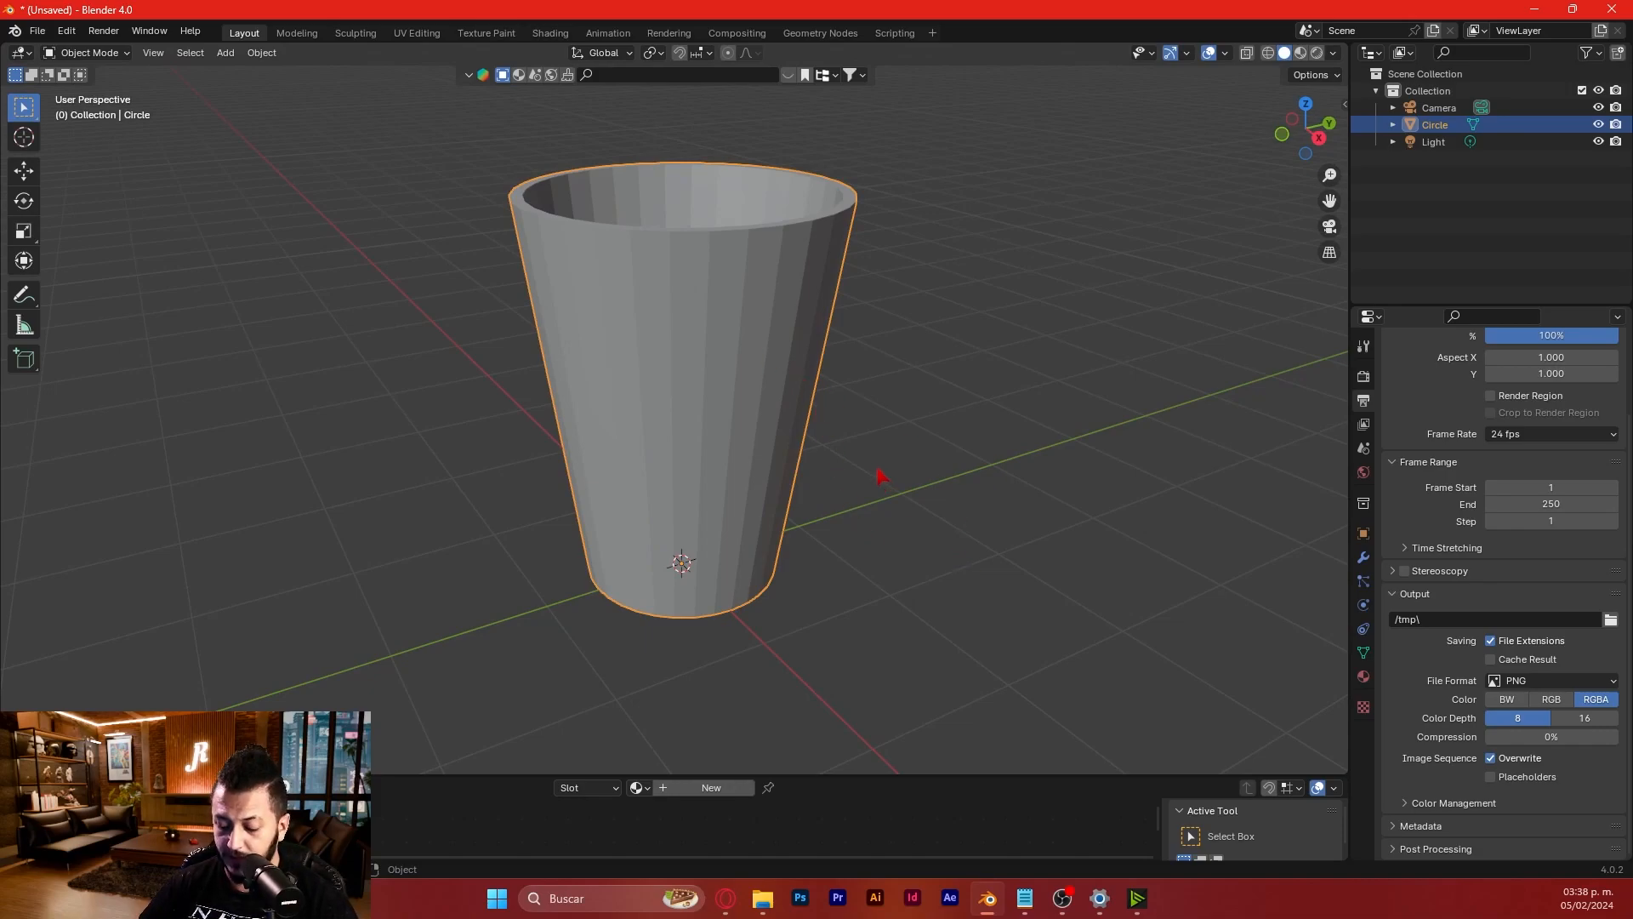
# - Return to Edit Mode and select the cup's entire mesh
pyautogui.press('Tab')
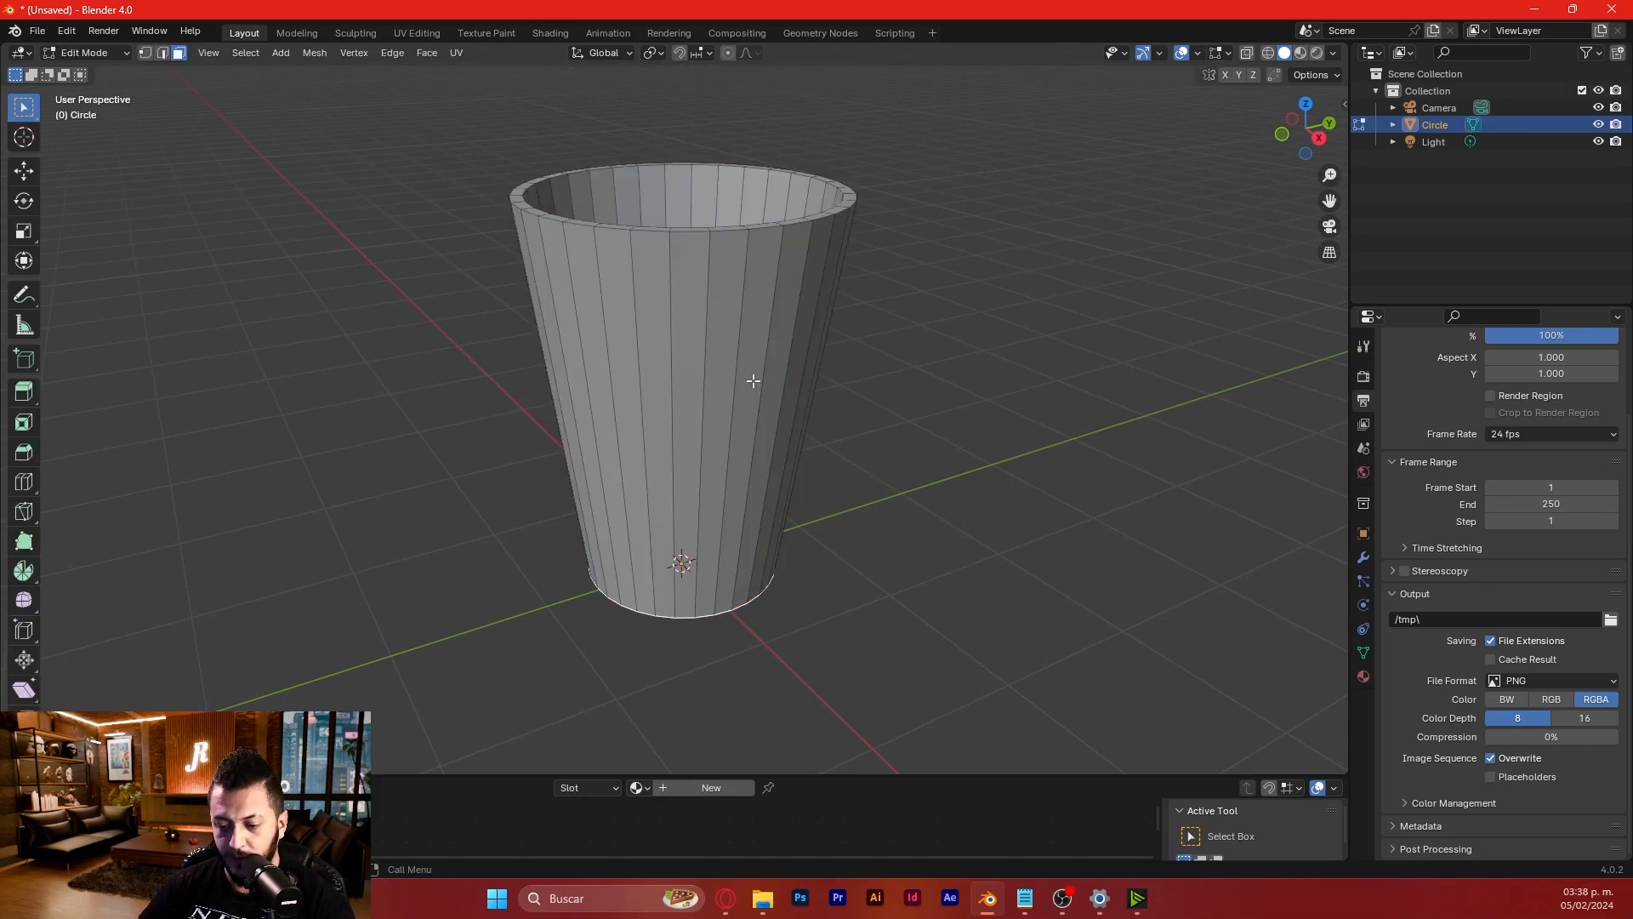
pyautogui.press('a')
pyautogui.moveTo(787, 437); pyautogui.dragTo(802, 474, button='middle')
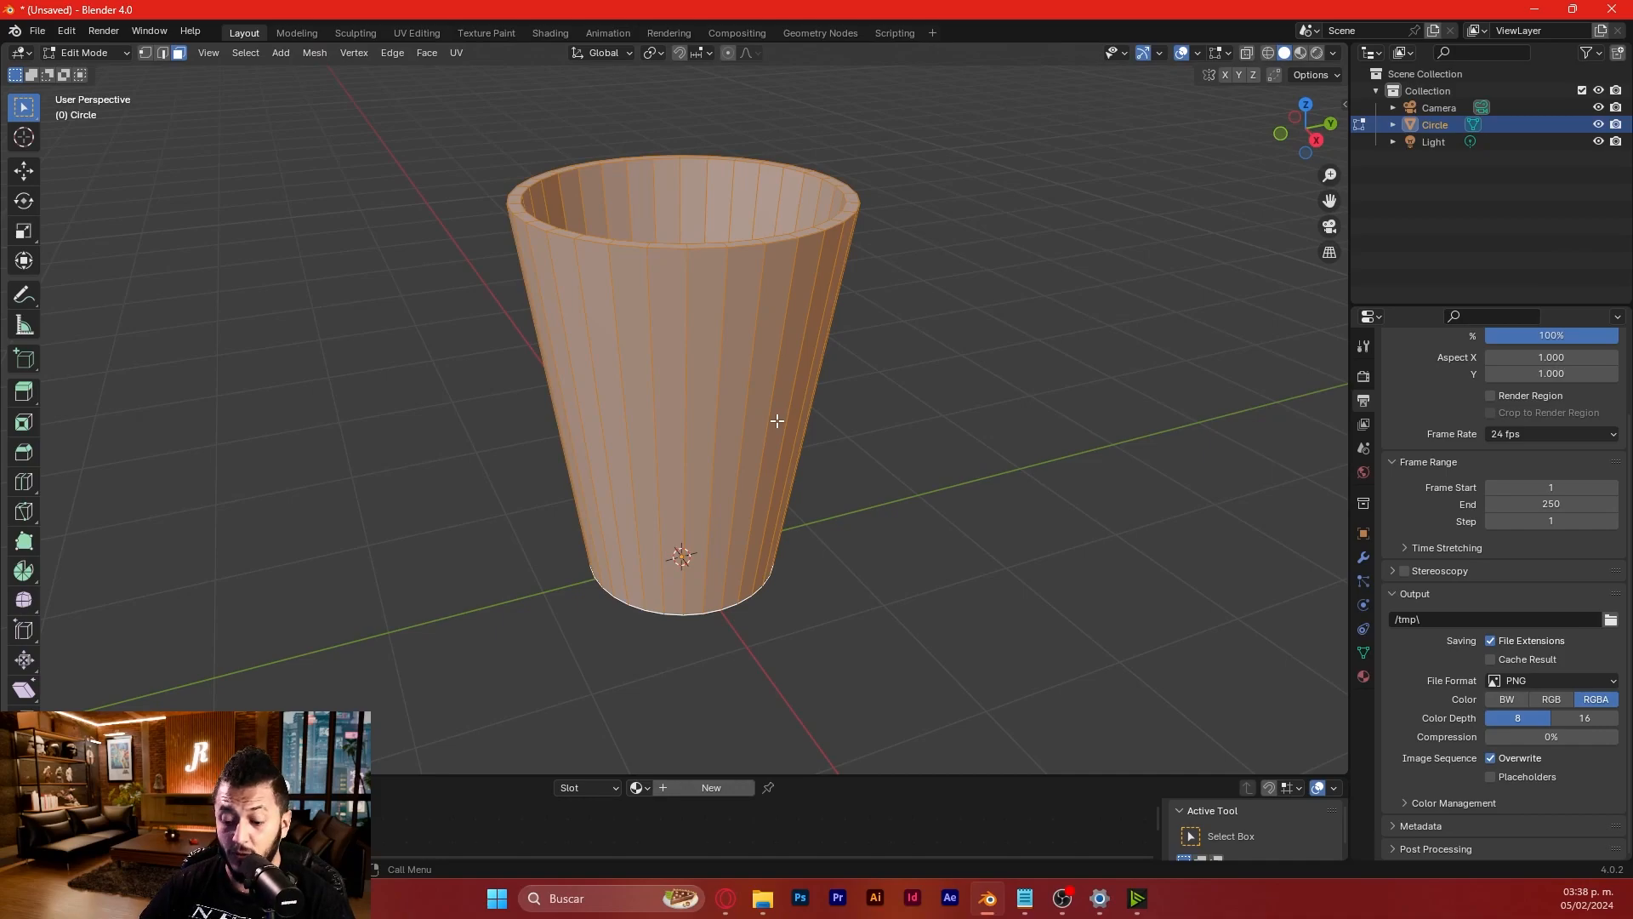
# - Add nine horizontal loop cuts around the cup's outer wall, slid by a factor of about -0.301
pyautogui.hotkey('ctrl', 'r')
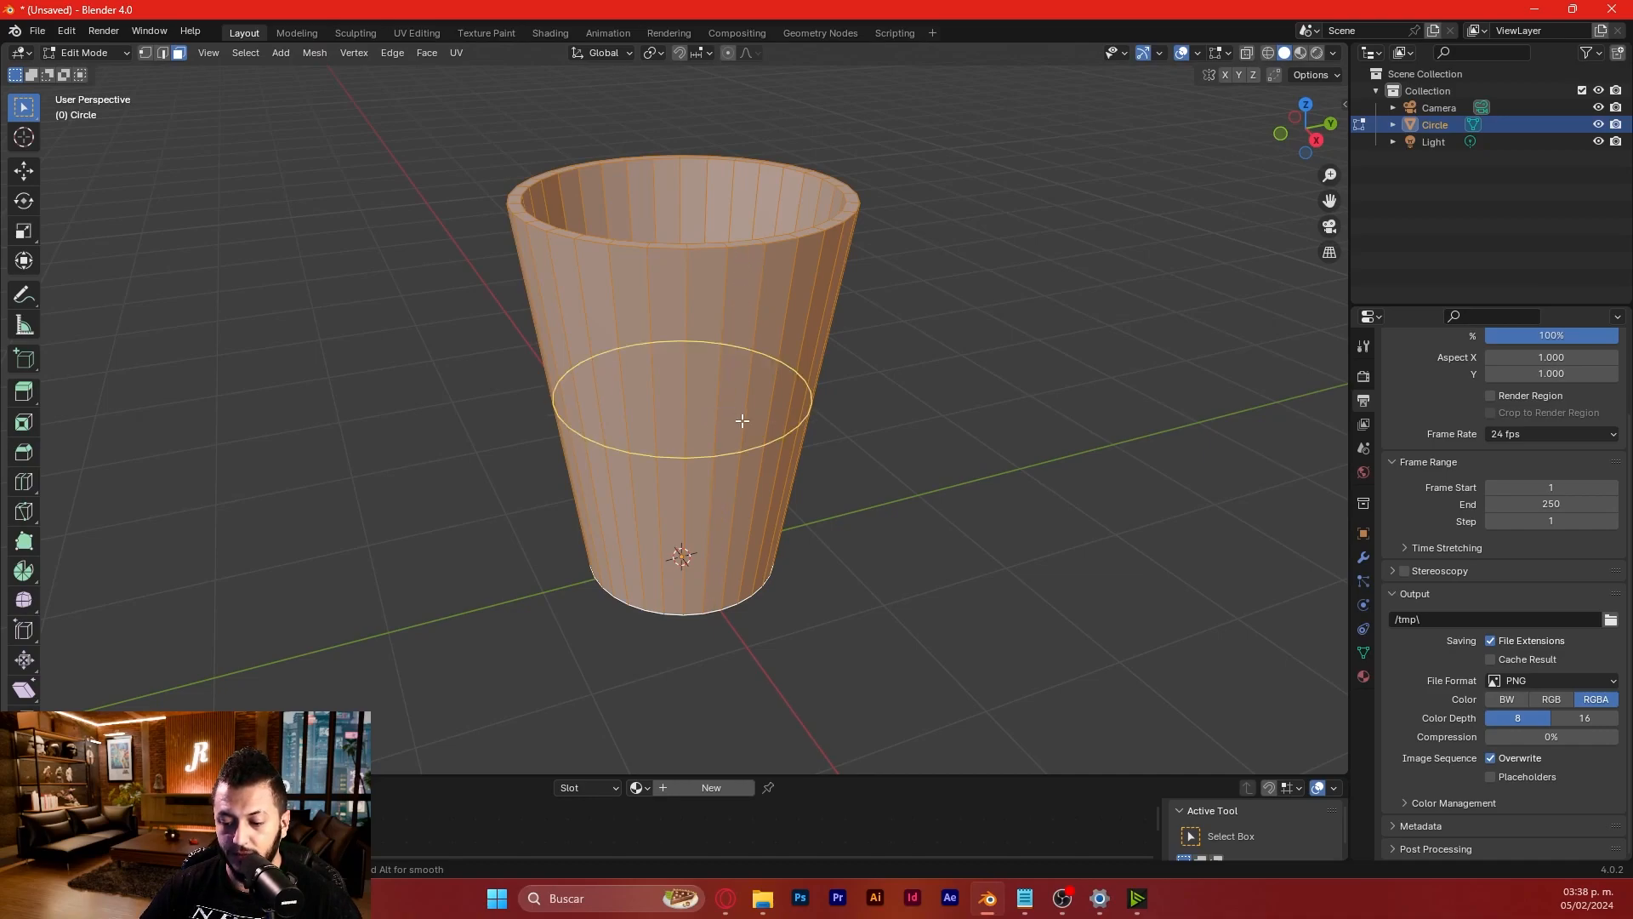
pyautogui.scroll(2, 742, 420)
pyautogui.scroll(-2, 742, 420)
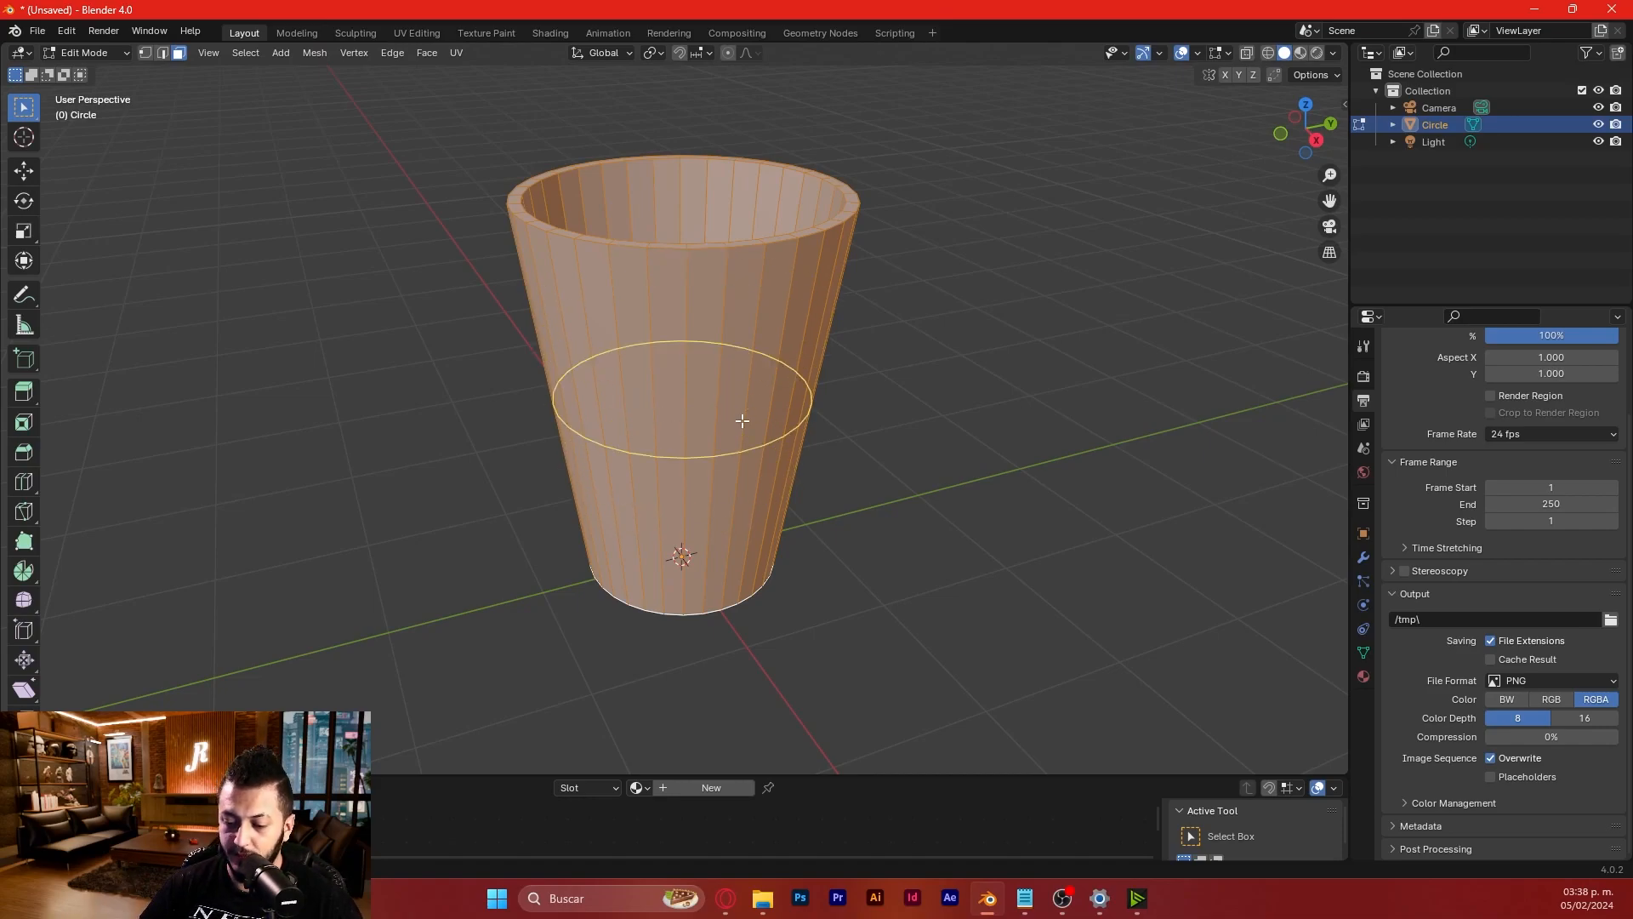
pyautogui.scroll(5, 742, 420)
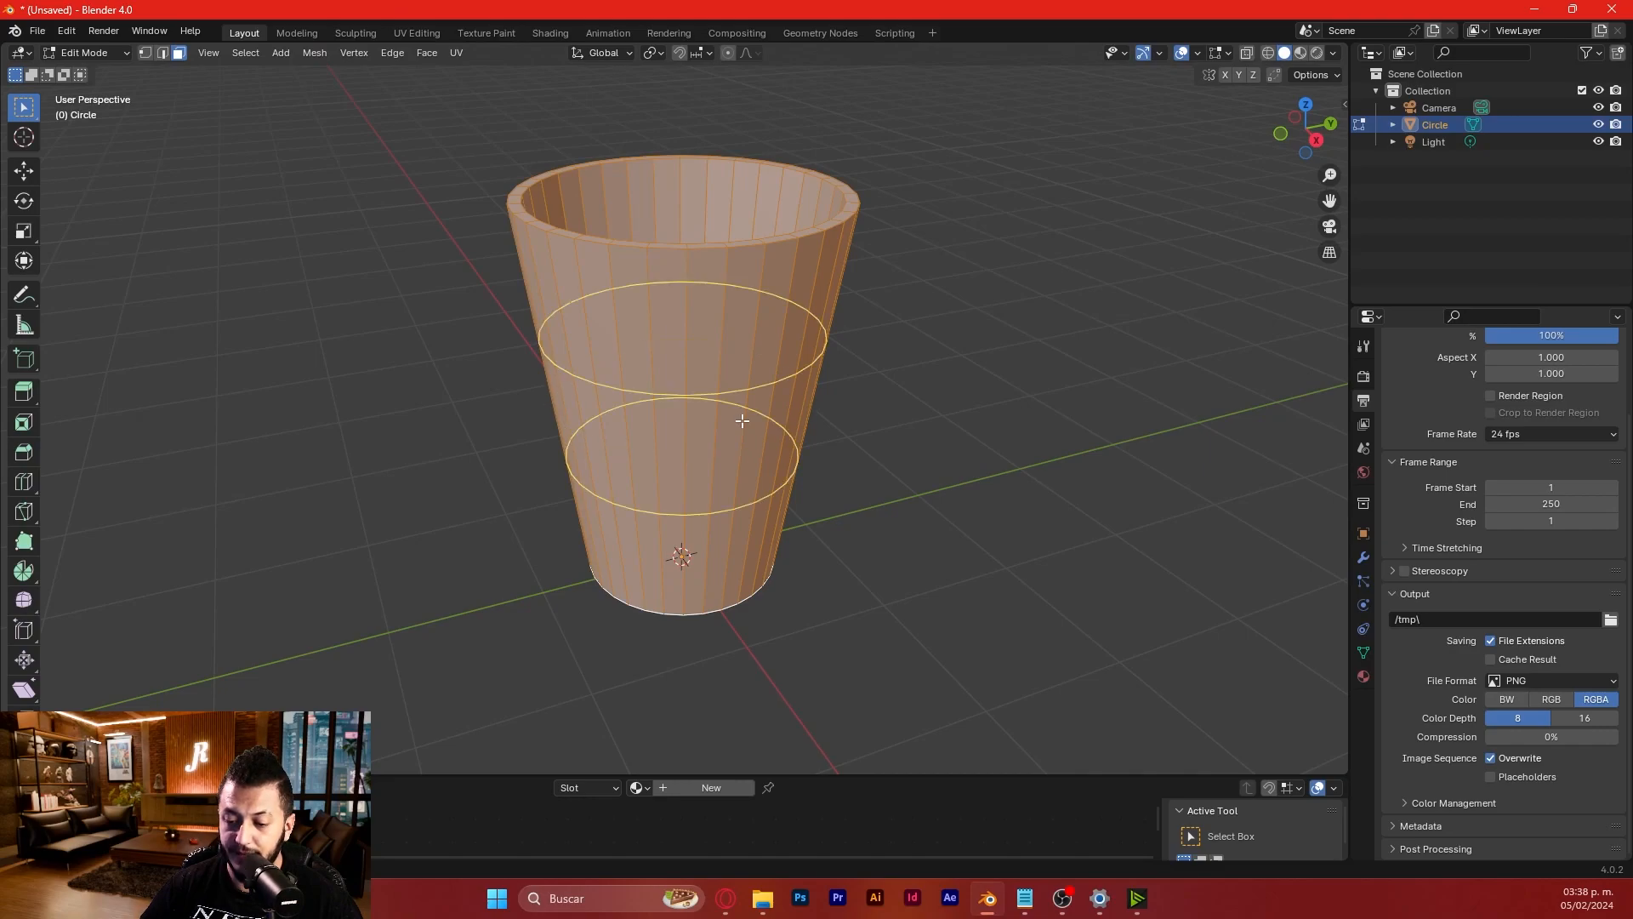
pyautogui.scroll(3, 742, 420)
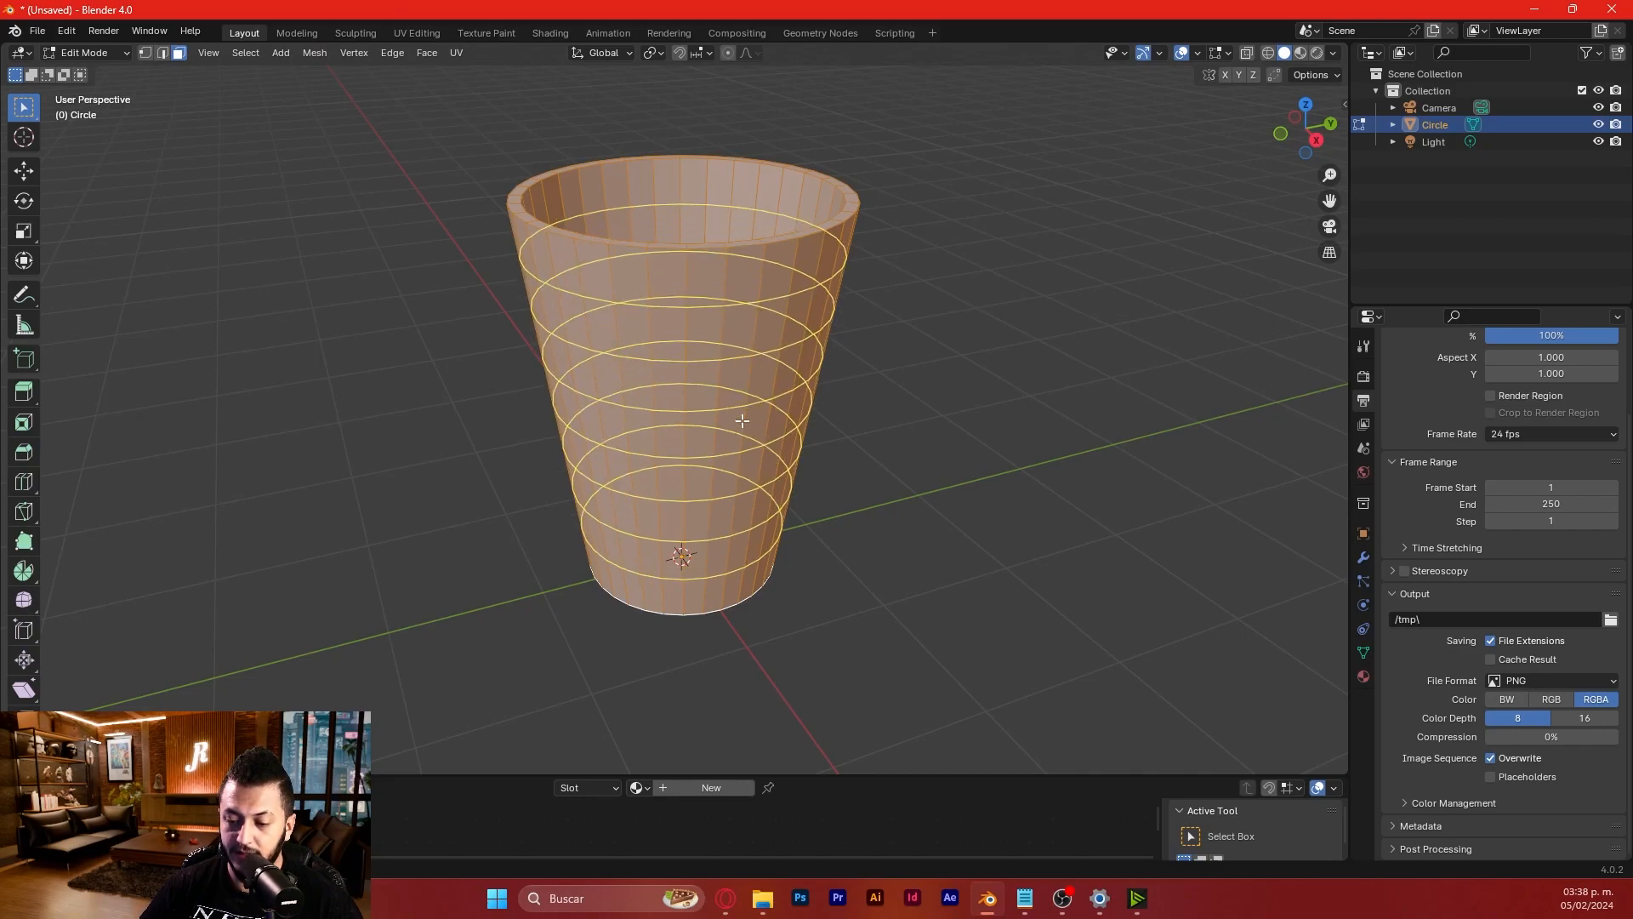
pyautogui.scroll(2, 741, 420)
pyautogui.scroll(2, 742, 421)
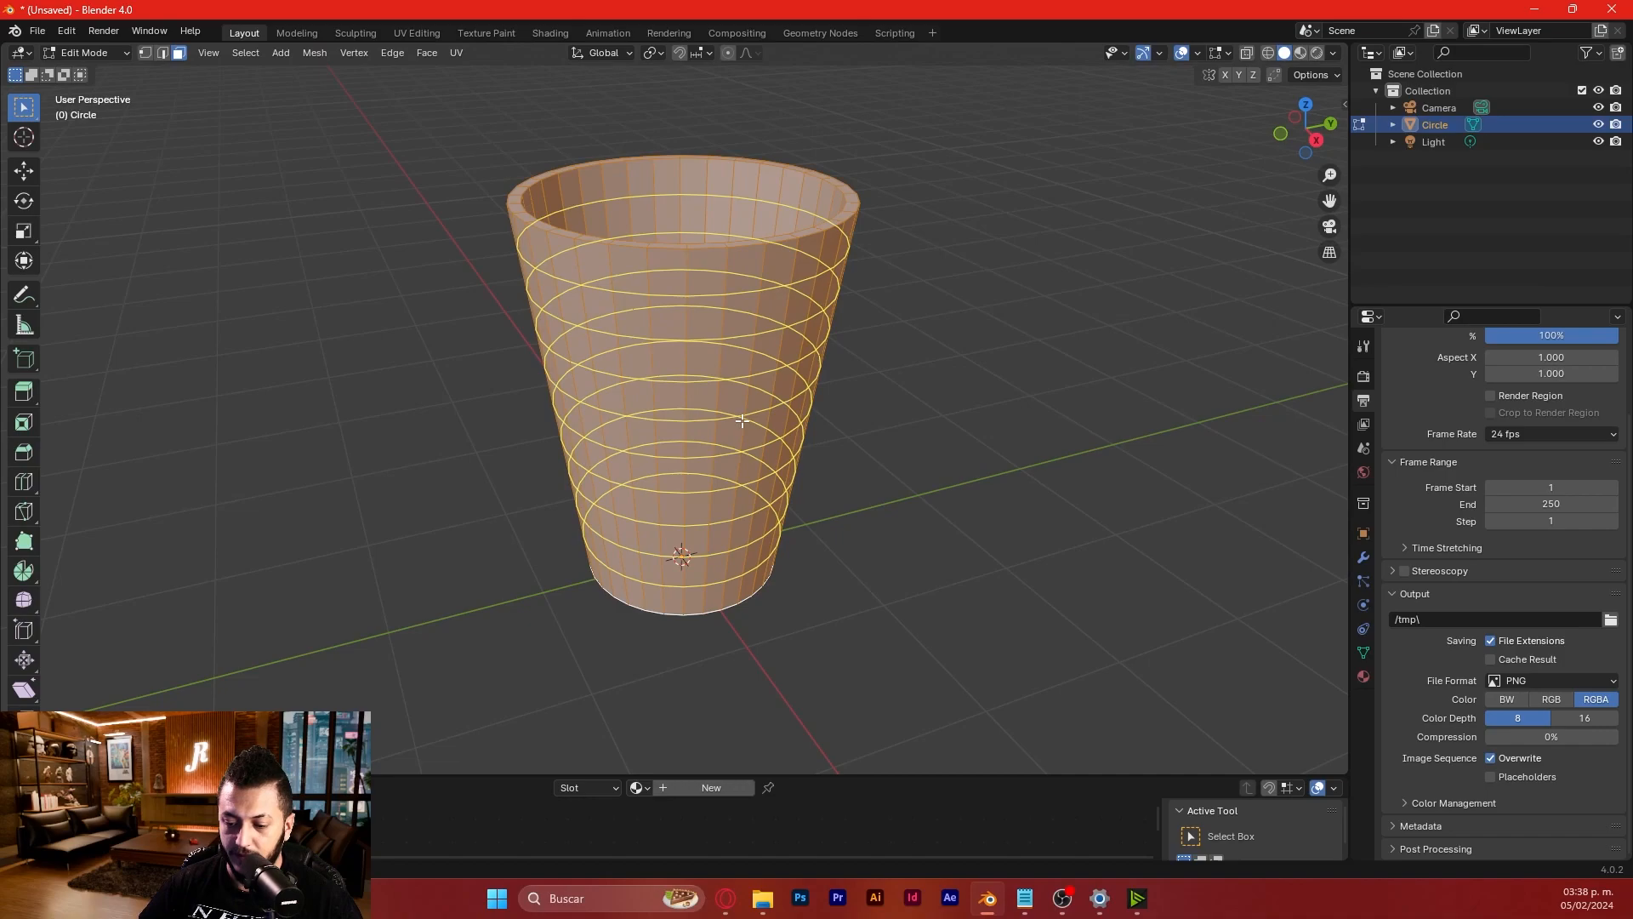
pyautogui.scroll(-1, 742, 420)
pyautogui.scroll(2, 742, 420)
pyautogui.click(742, 420)
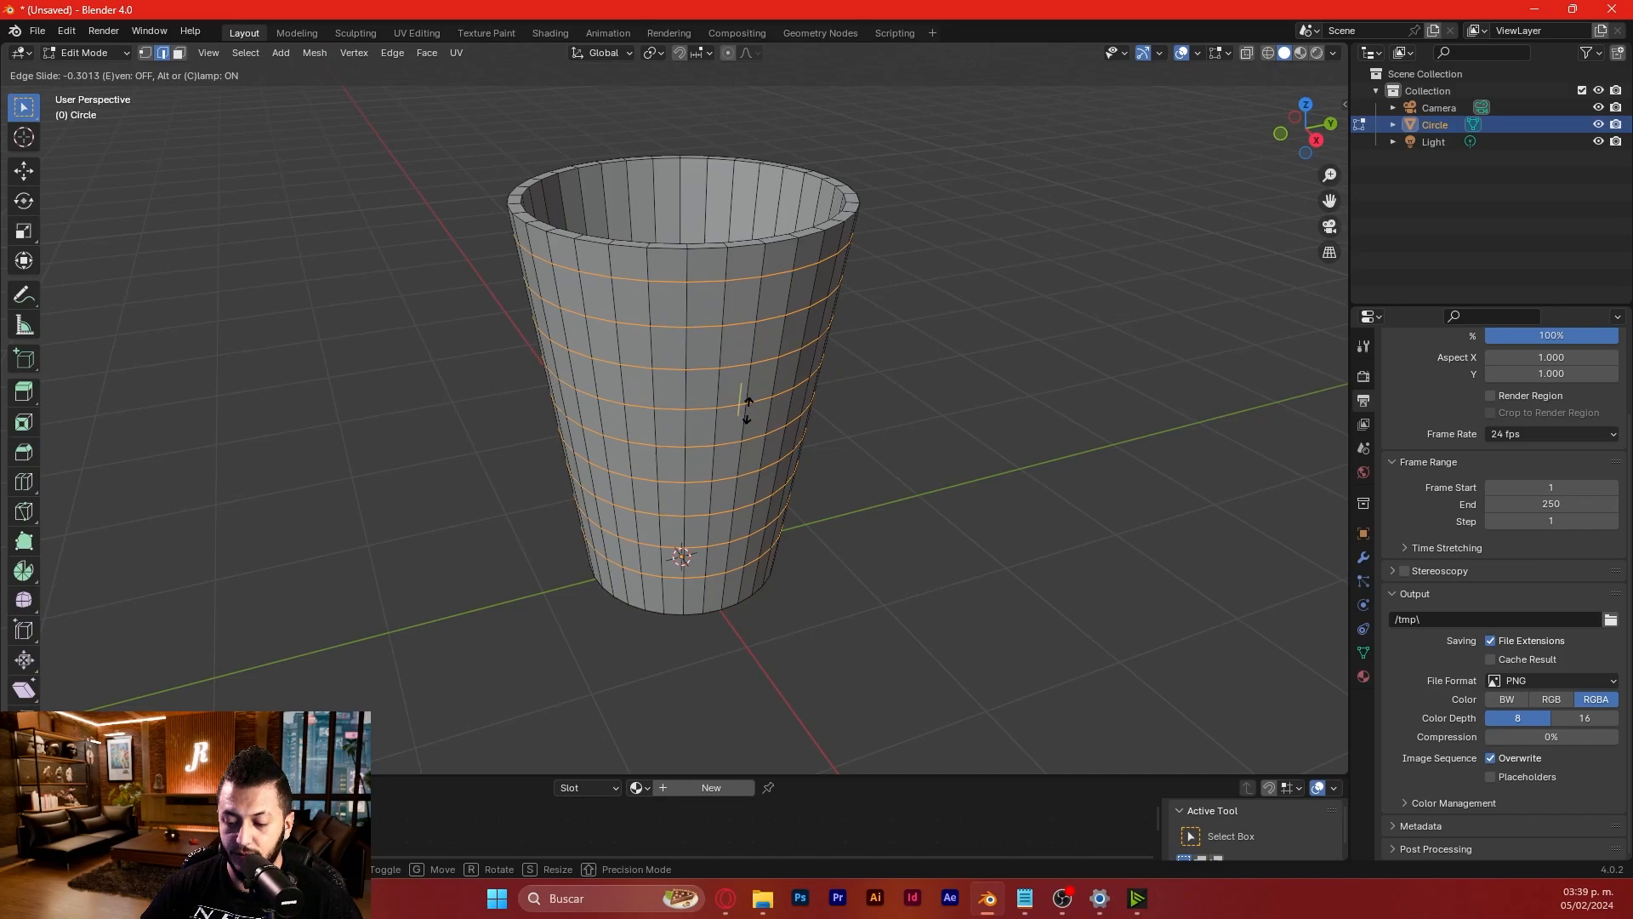
pyautogui.click(747, 412)
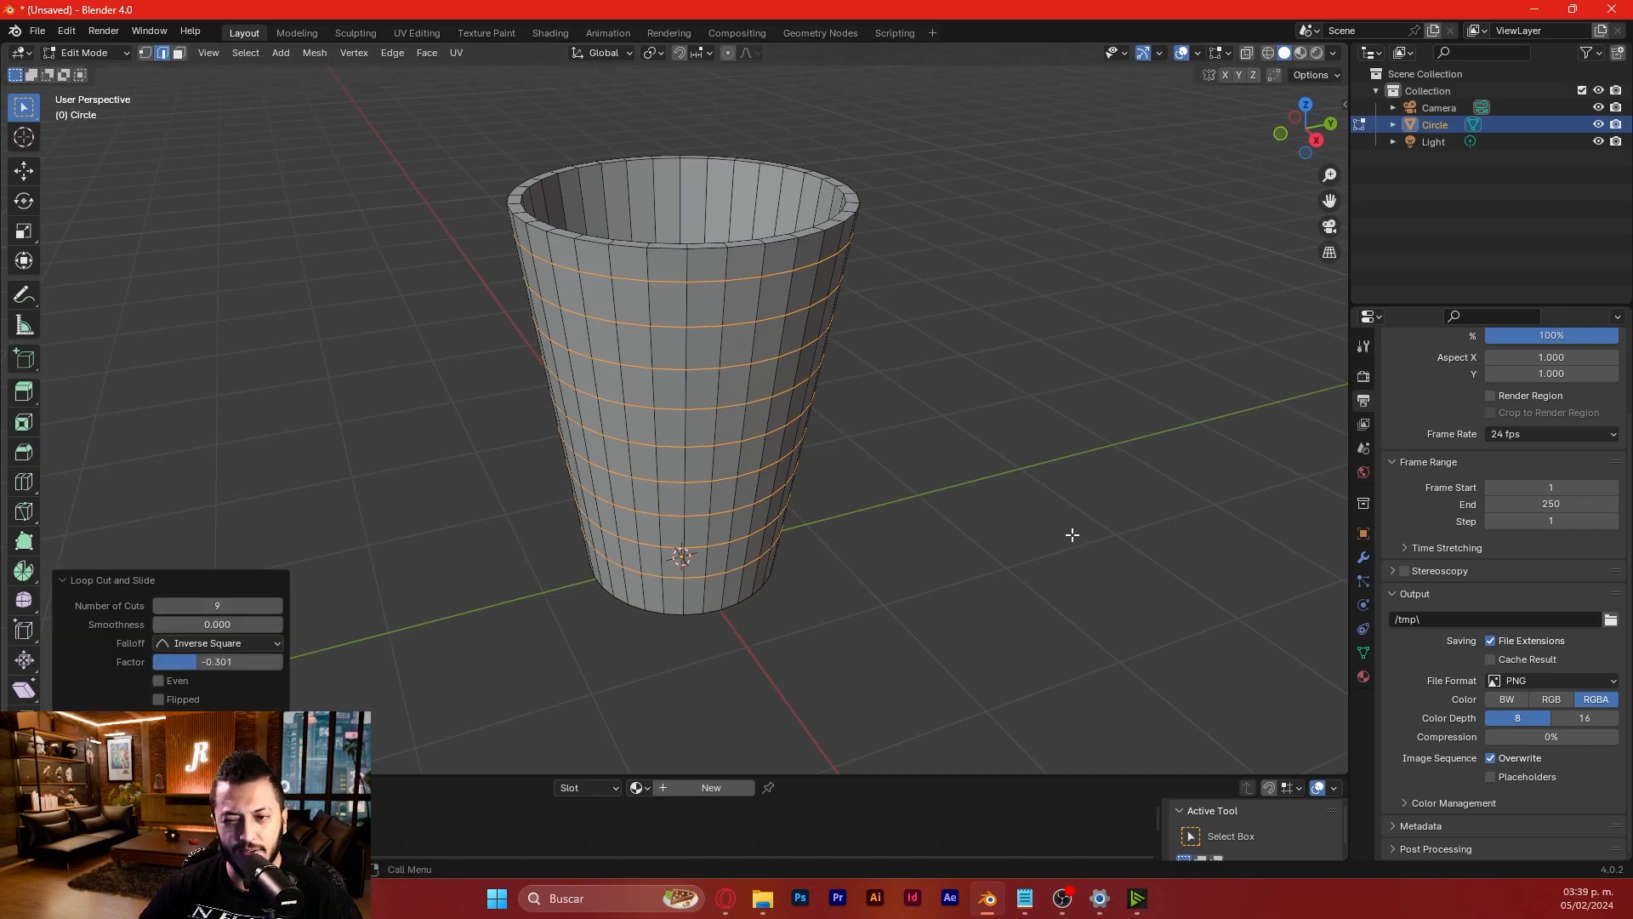
pyautogui.moveTo(748, 467)
pyautogui.mouseDown(button='middle')
pyautogui.moveTo(820, 473)
pyautogui.moveTo(839, 456)
pyautogui.moveTo(777, 466)
pyautogui.mouseUp(button='middle')
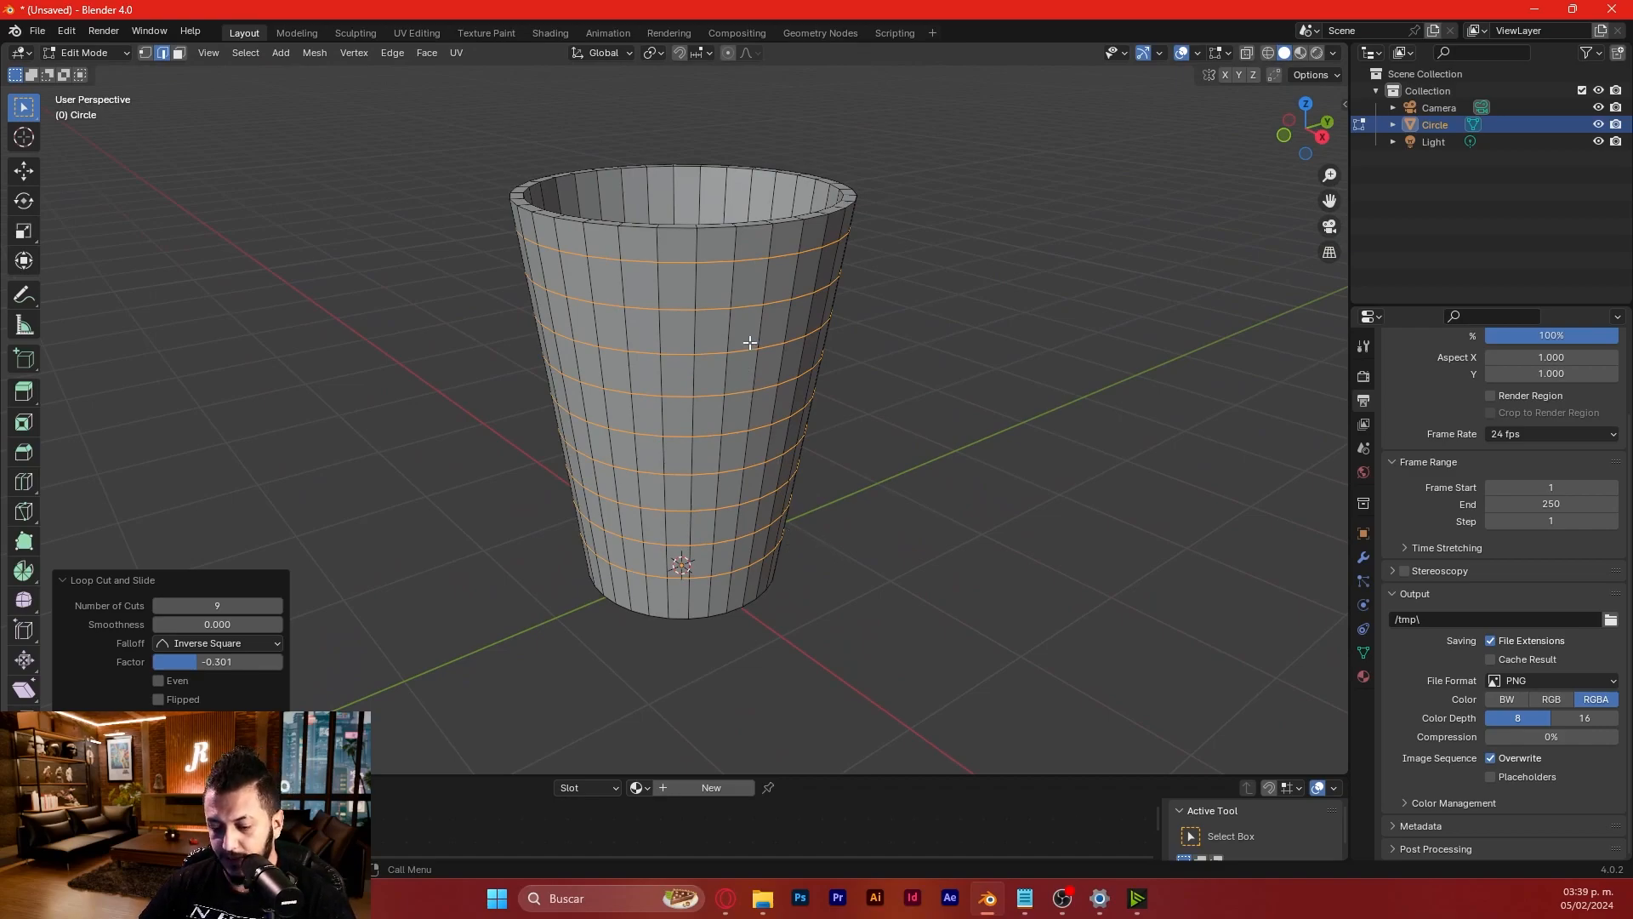
# - Select a vertical edge loop, switch to face selection, and select the second ring of faces below the rim
pyautogui.keyDown('alt'); pyautogui.click(696, 286); pyautogui.keyUp('alt')
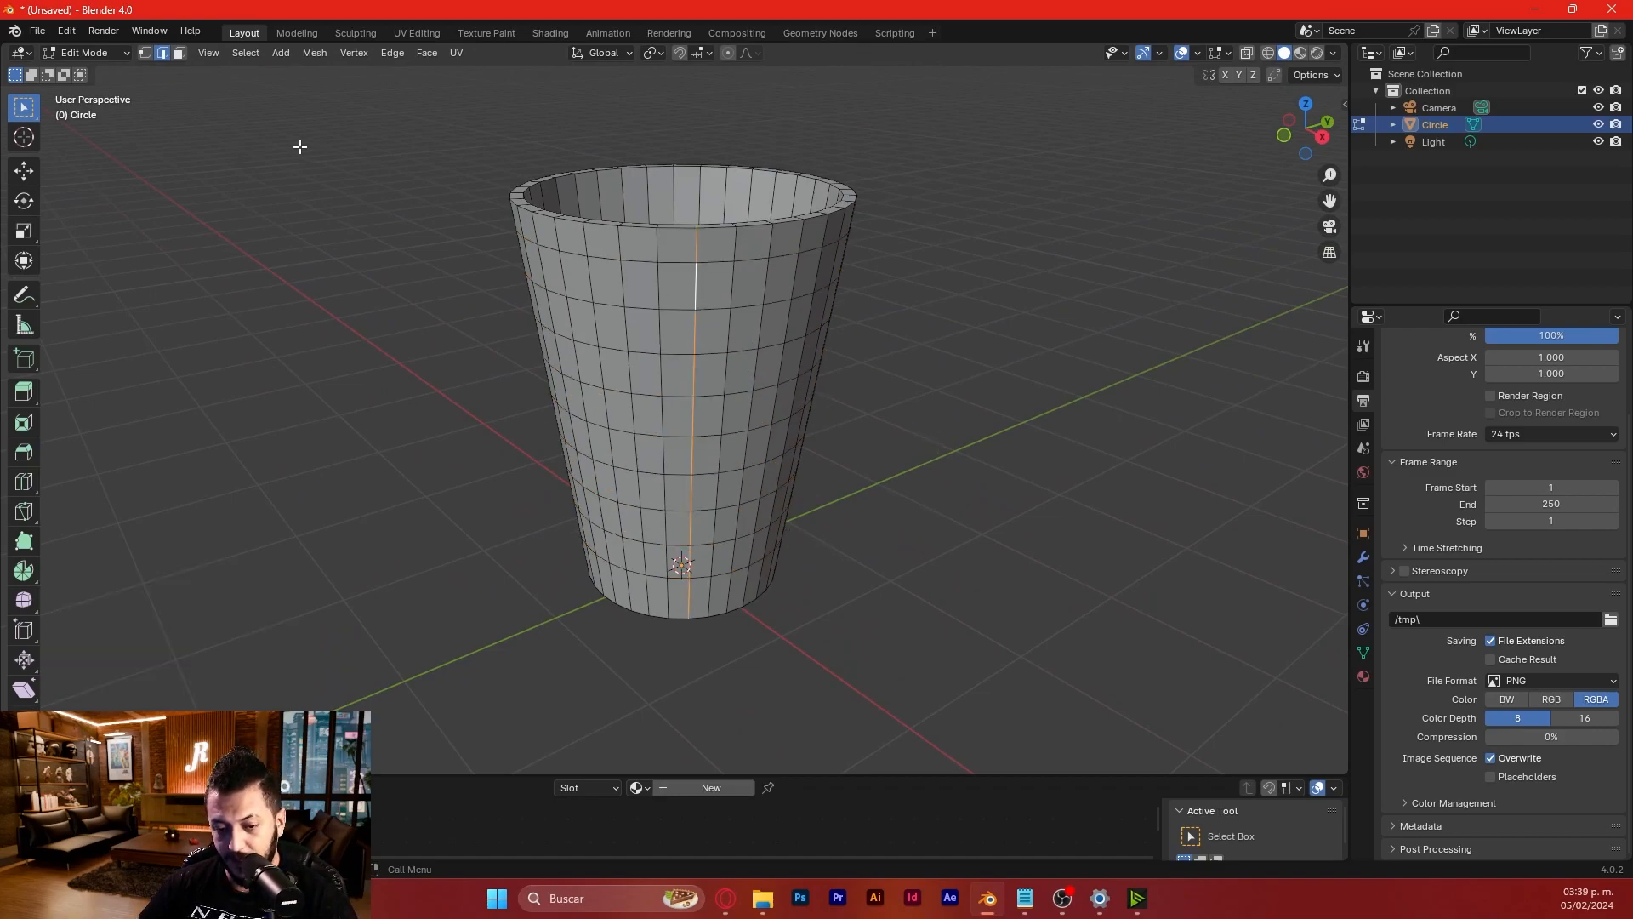
pyautogui.click(179, 53)
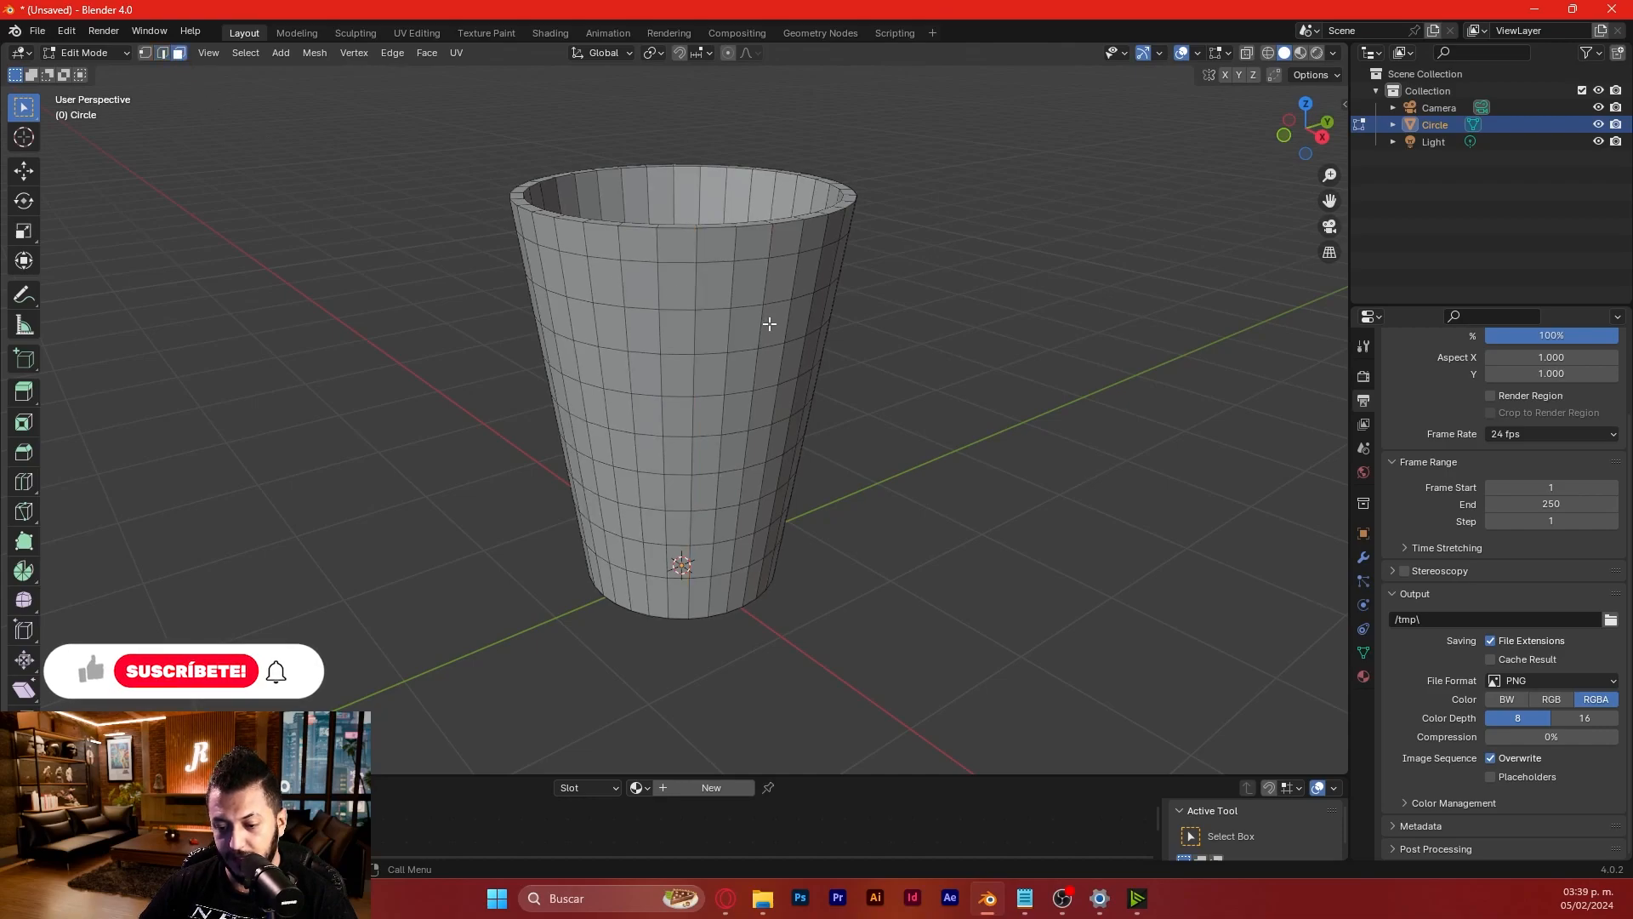
pyautogui.keyDown('alt'); pyautogui.click(711, 280); pyautogui.keyUp('alt')
pyautogui.moveTo(711, 281); pyautogui.dragTo(733, 338, button='middle')
pyautogui.scroll(3, 733, 340)
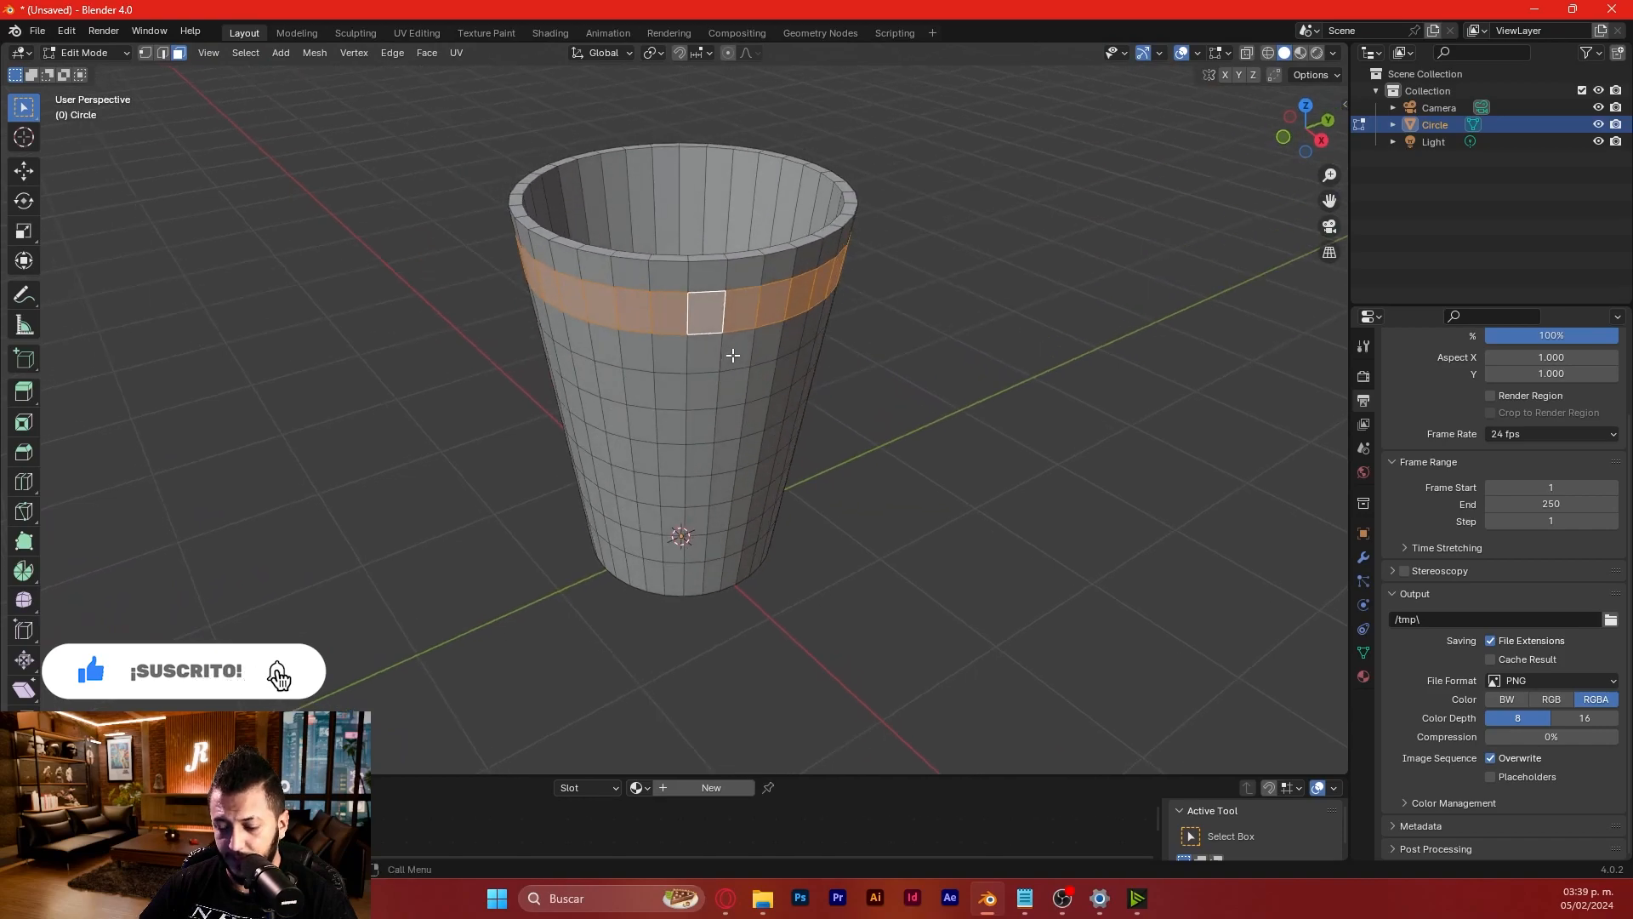
pyautogui.moveTo(809, 379); pyautogui.dragTo(835, 411, button='middle')
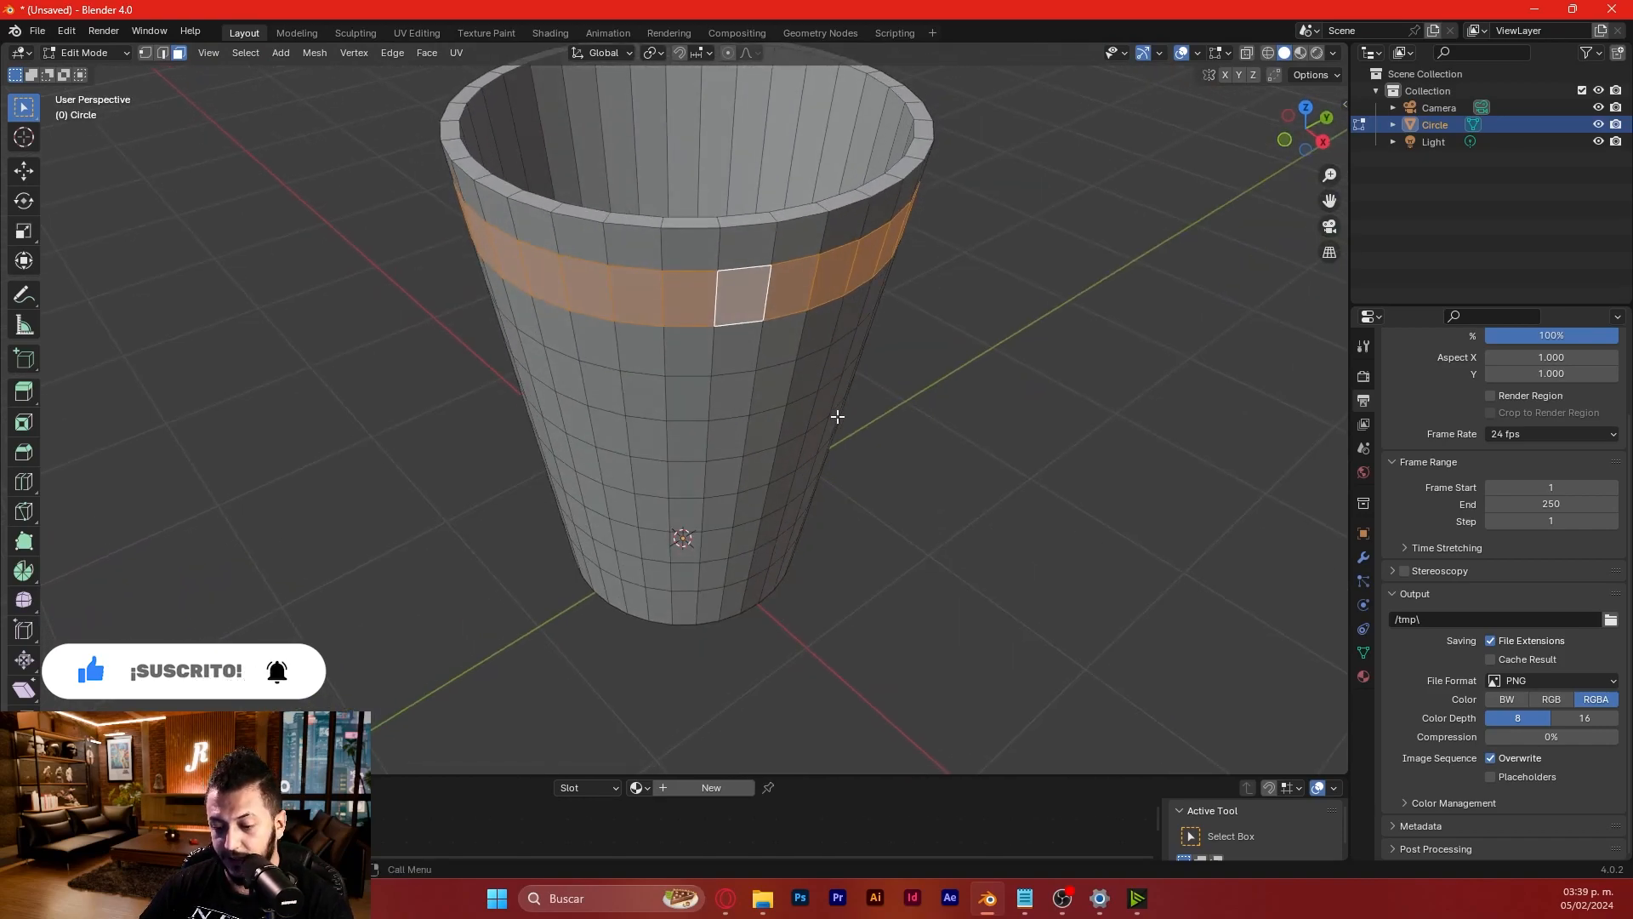
# - Extrude the selected face ring and scale it outward to about 2.06 to form a wide flange
pyautogui.press('e')
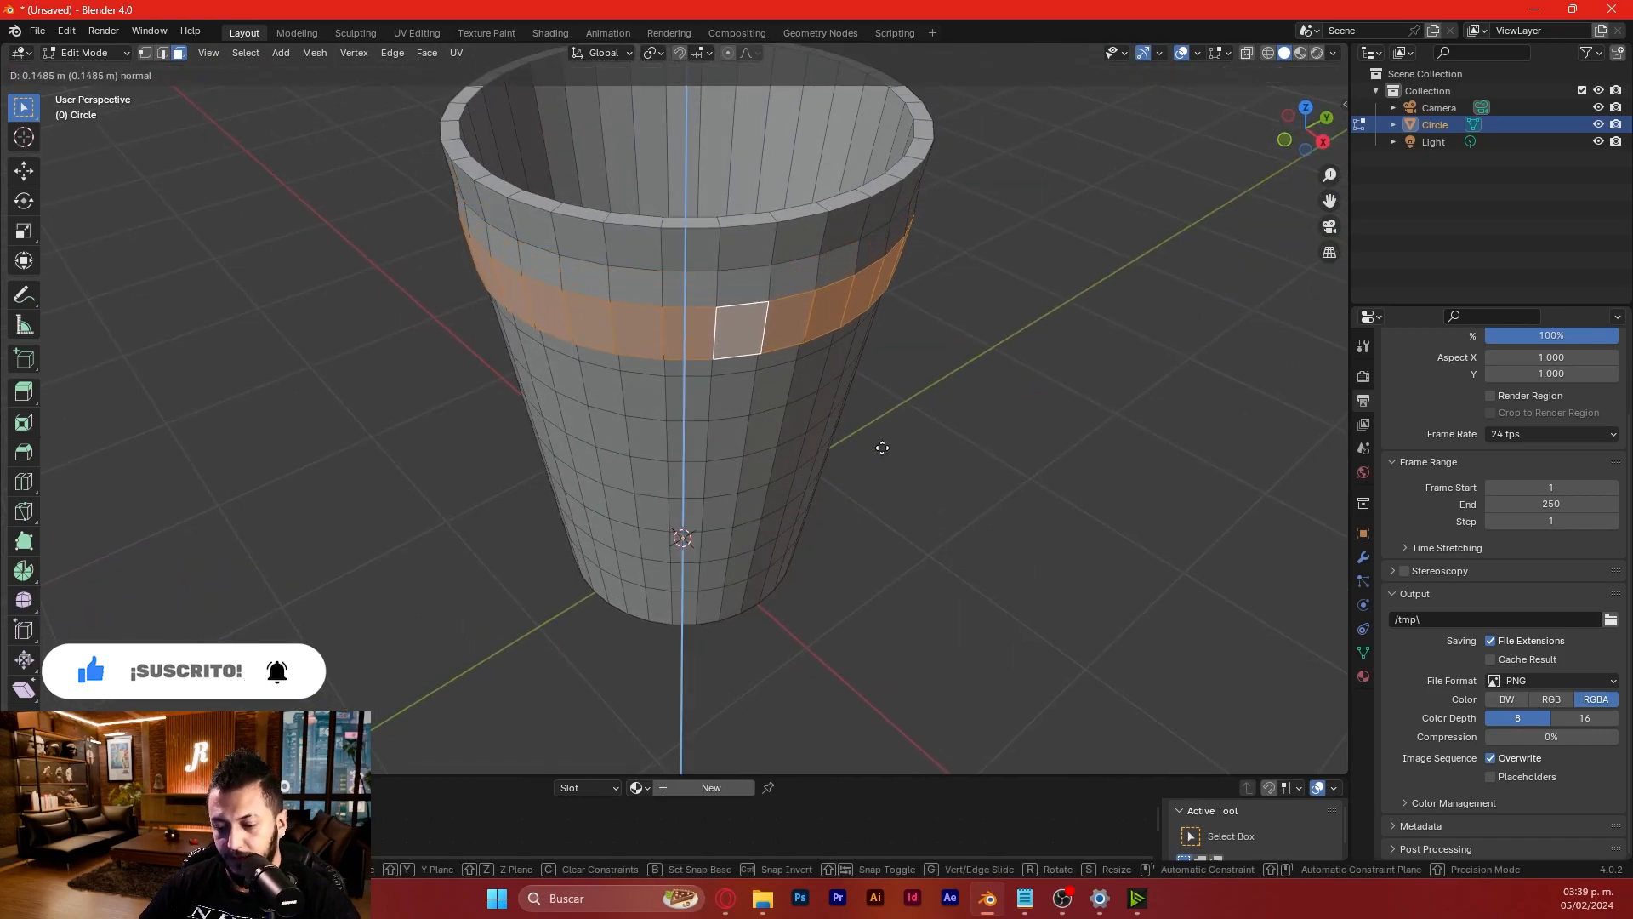
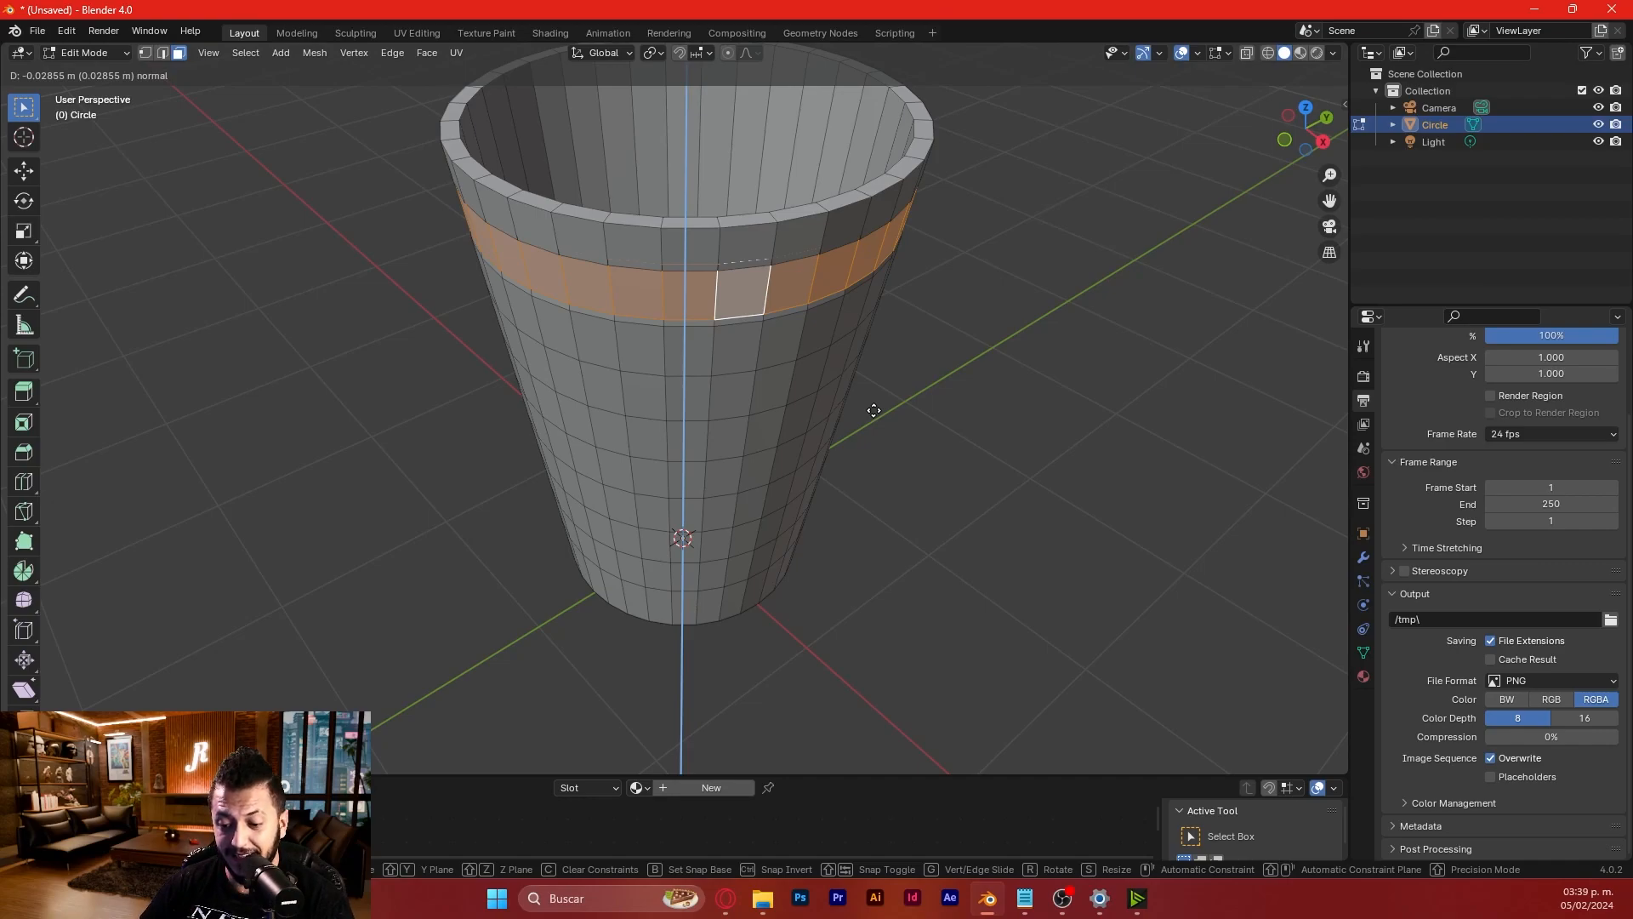
pyautogui.press('s')
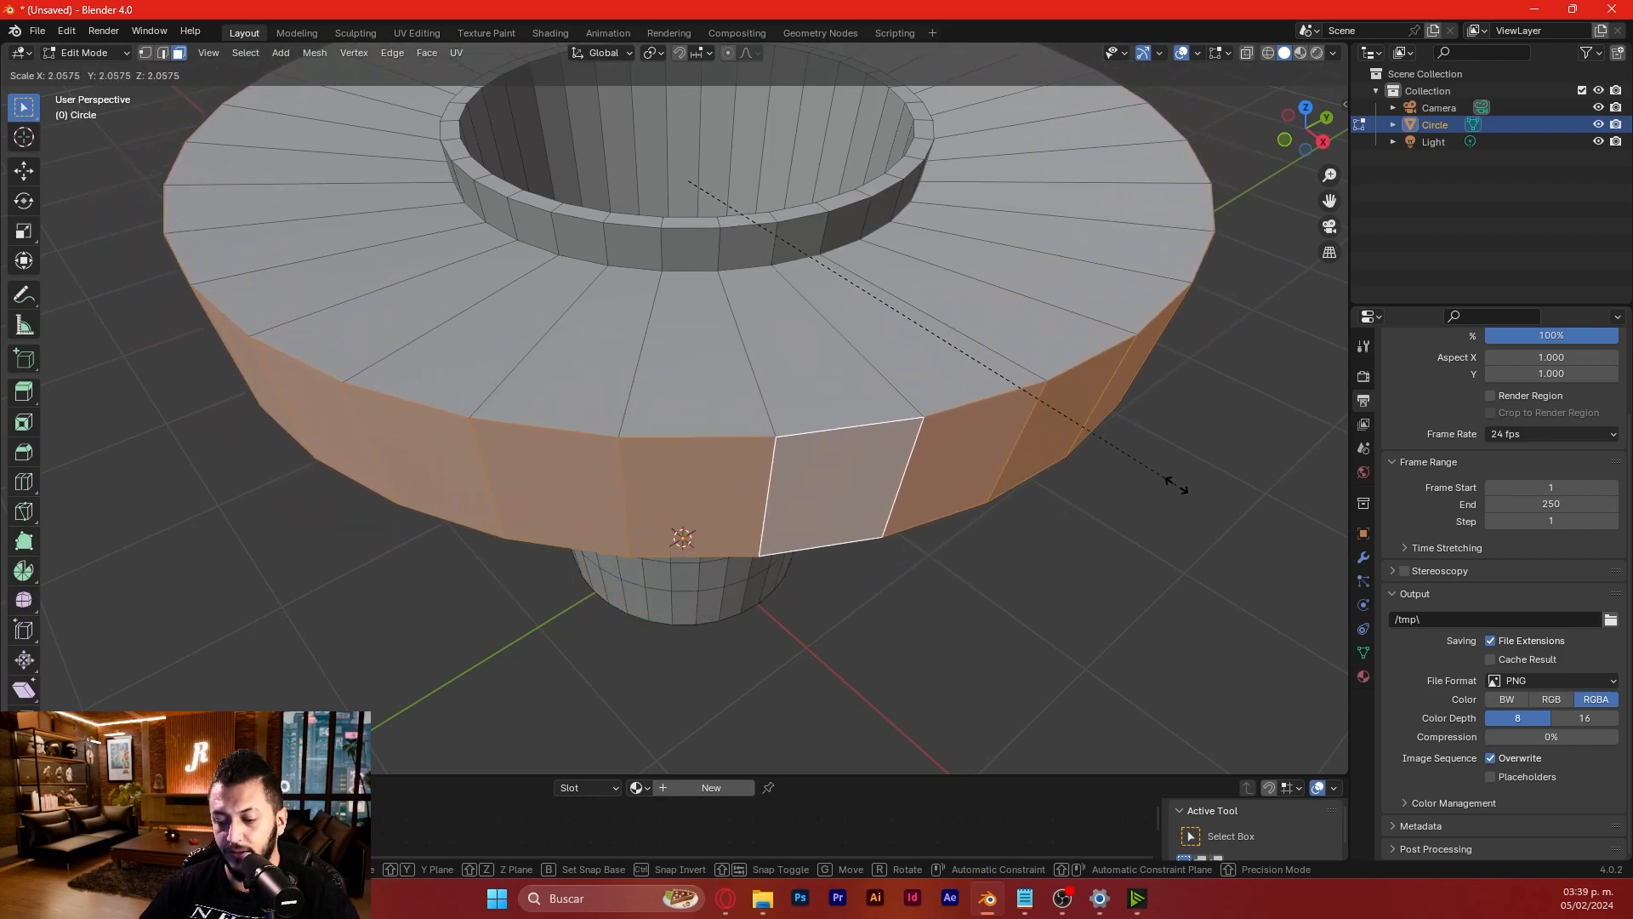
pyautogui.click(1179, 485)
pyautogui.moveTo(944, 528); pyautogui.dragTo(901, 467, button='middle')
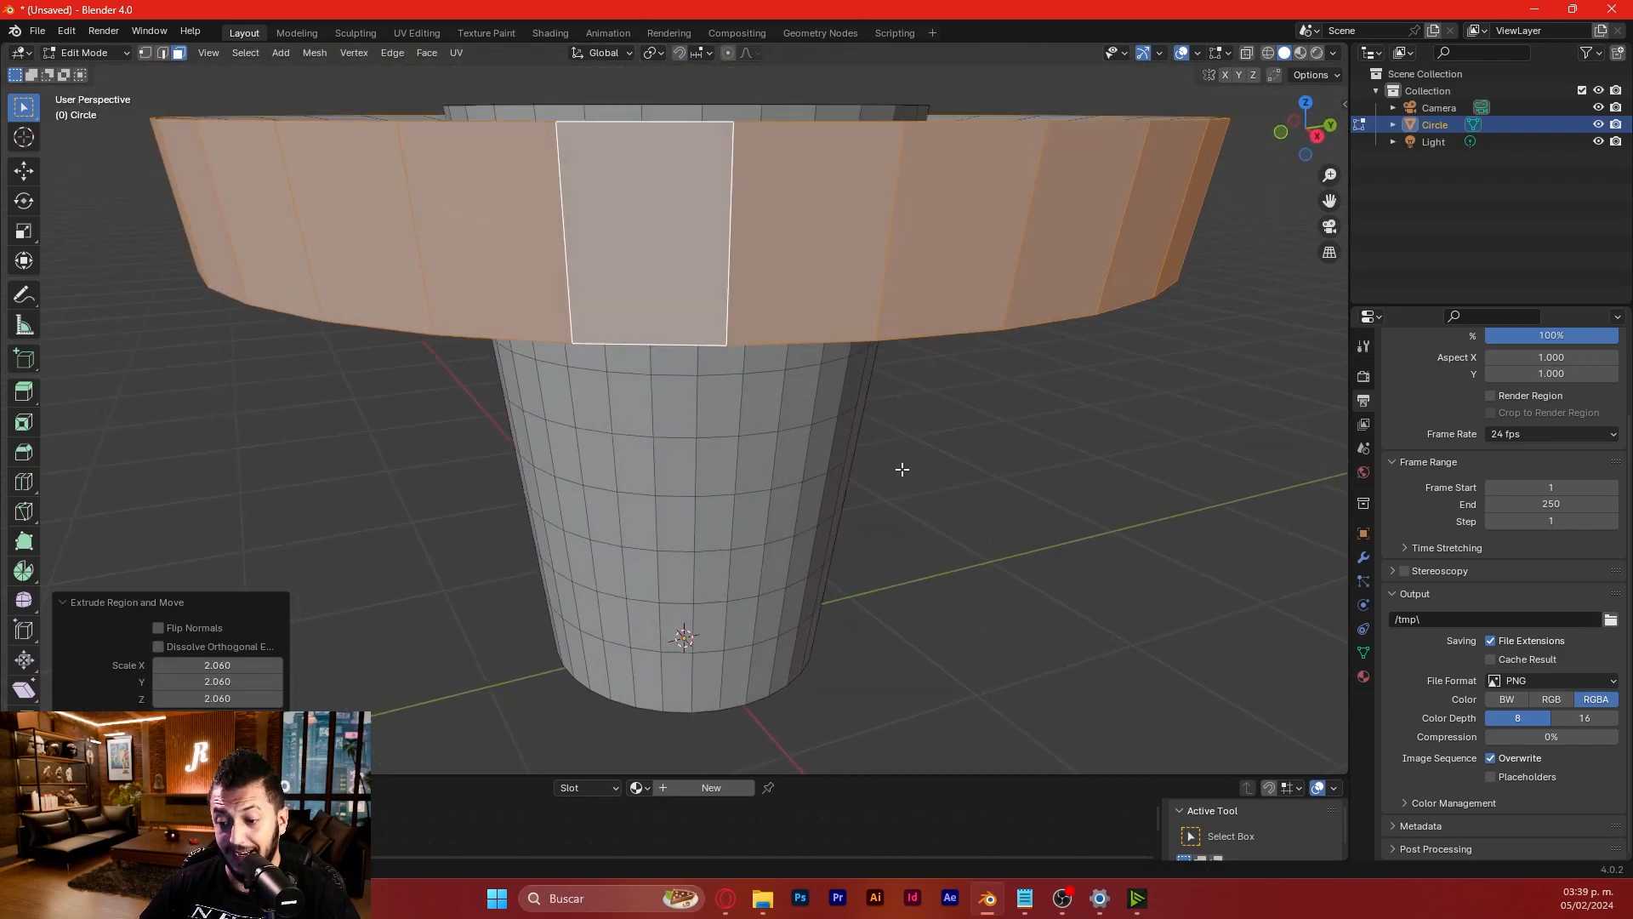
# - Undo the wide flange, then re-extrude the same face ring and scale it outward to about 1.082 in X and Y only
pyautogui.moveTo(781, 293)
pyautogui.mouseDown(button='middle')
pyautogui.moveTo(758, 266)
pyautogui.moveTo(748, 281)
pyautogui.moveTo(778, 358)
pyautogui.moveTo(787, 301)
pyautogui.moveTo(799, 340)
pyautogui.moveTo(678, 405)
pyautogui.moveTo(678, 478)
pyautogui.moveTo(818, 330)
pyautogui.moveTo(802, 300)
pyautogui.mouseUp(button='middle')
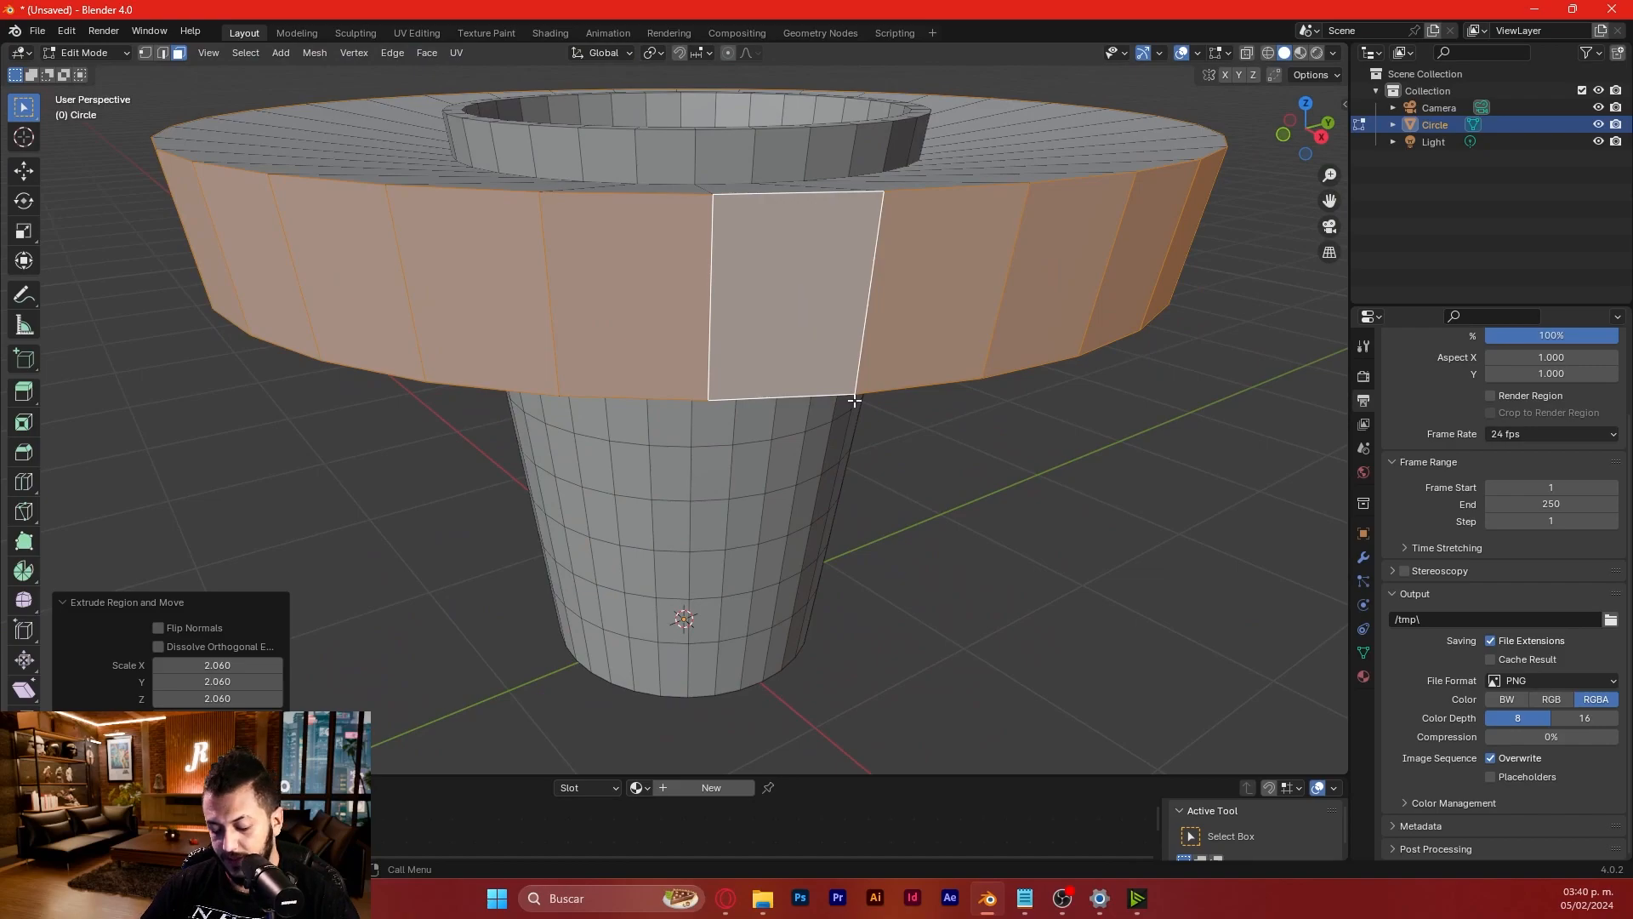
pyautogui.hotkey('ctrl', 'z')
pyautogui.press('e')
pyautogui.rightClick(800, 387)
pyautogui.press('s')
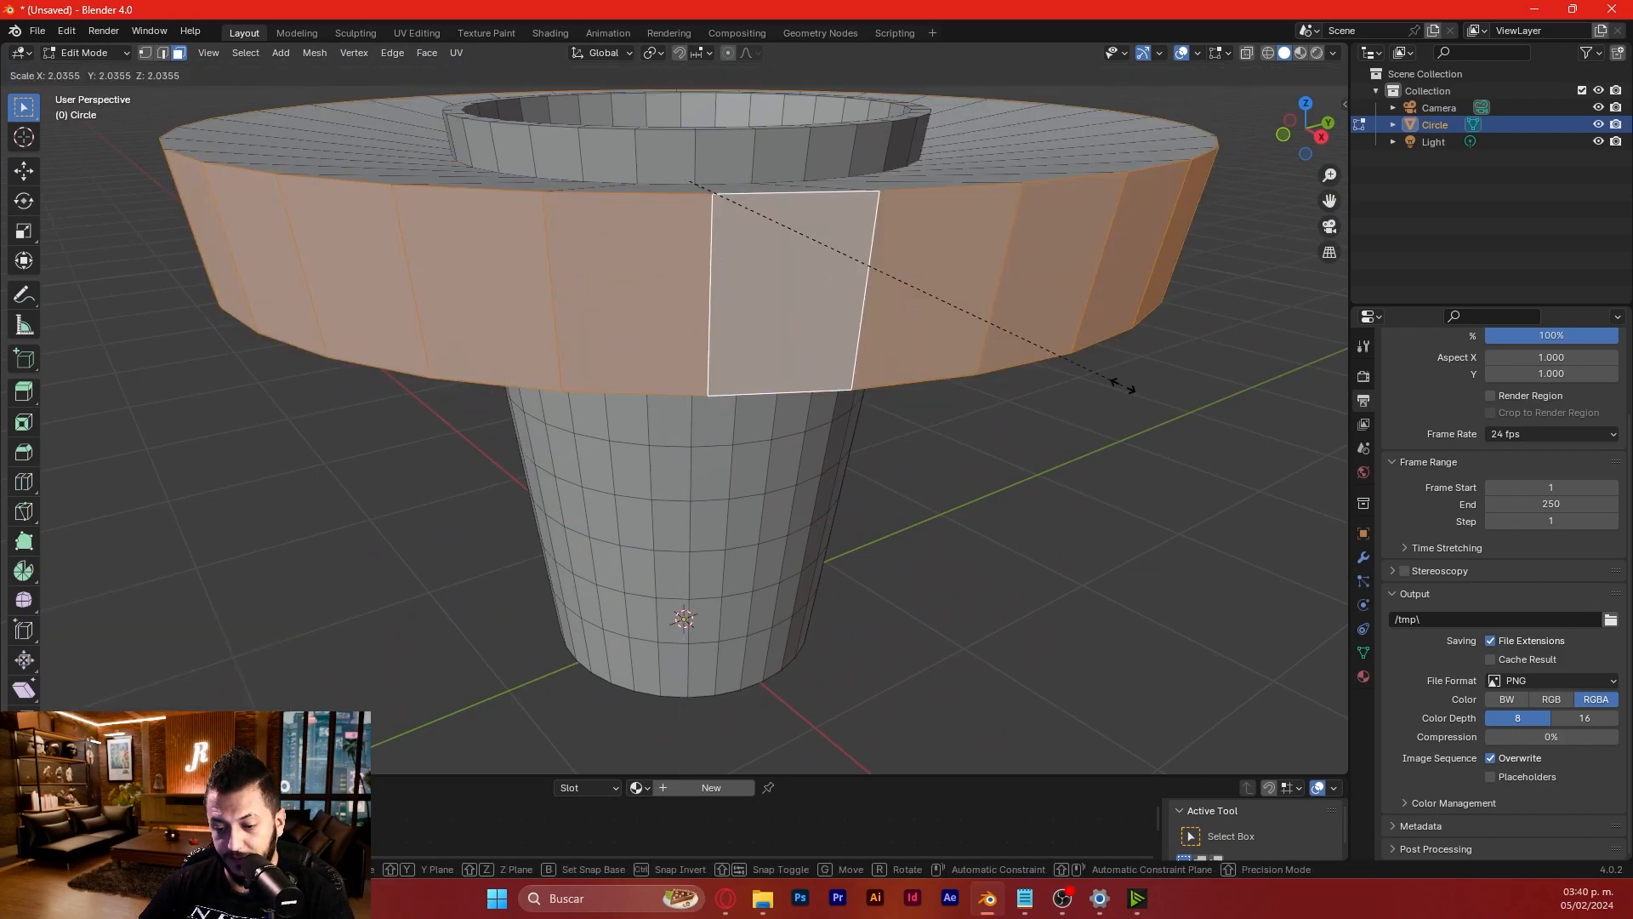
pyautogui.hotkey('shift', 'z')
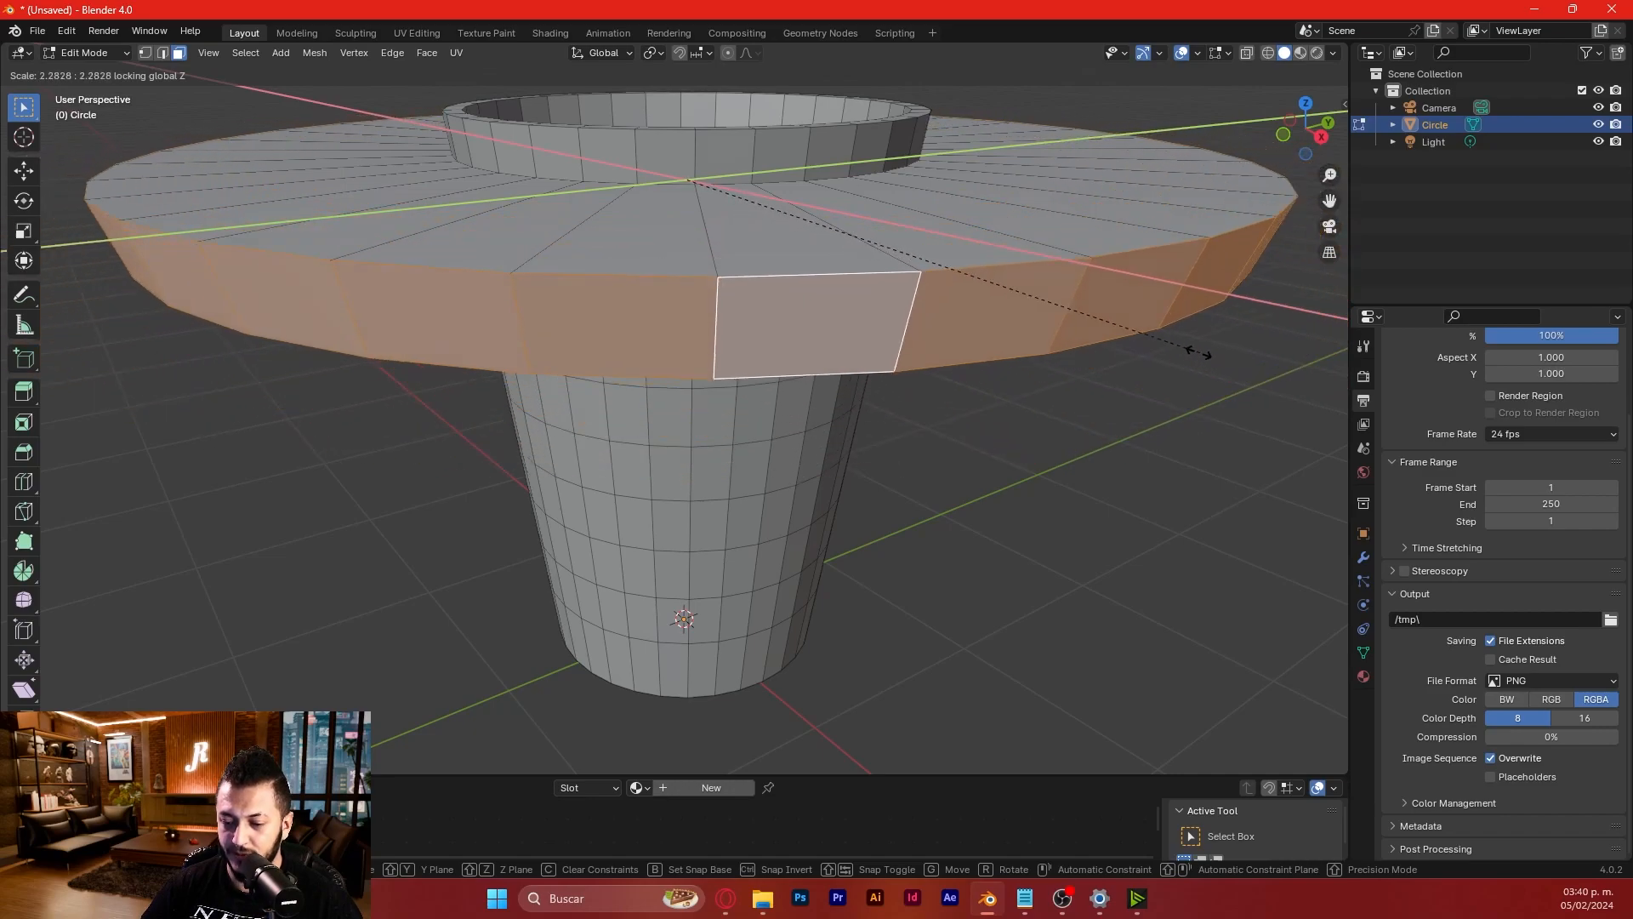
pyautogui.click(919, 286)
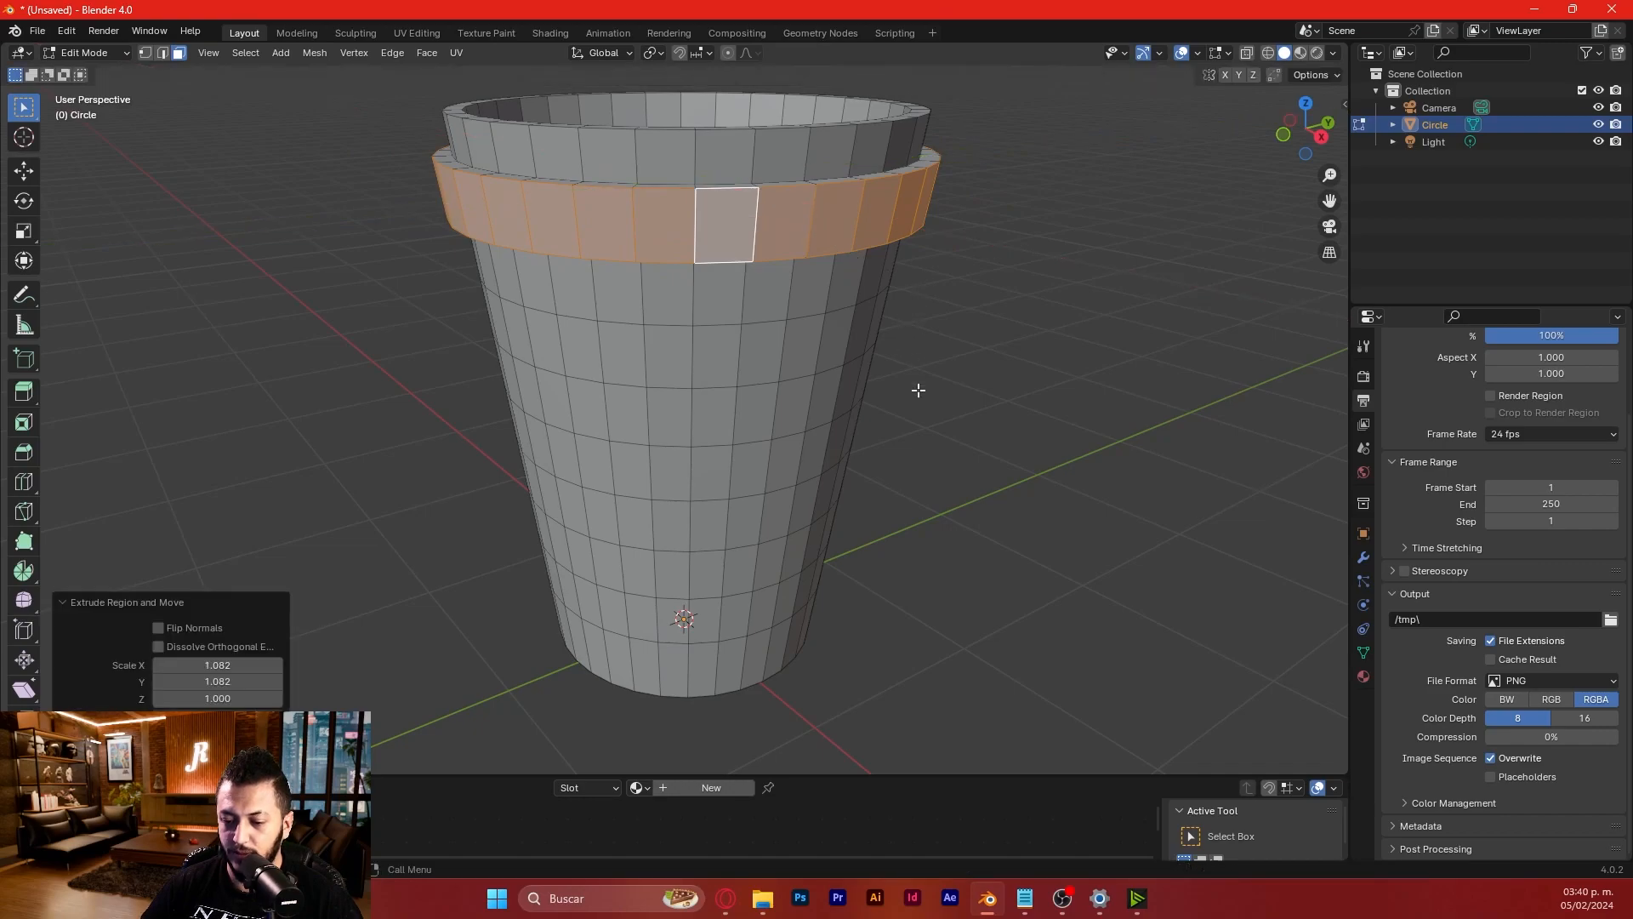
# - Extrude the fourth face ring below the rim and scale it outward to about 1.083, excluding the Z axis
pyautogui.keyDown('alt'); pyautogui.click(753, 346); pyautogui.keyUp('alt')
pyautogui.press('e')
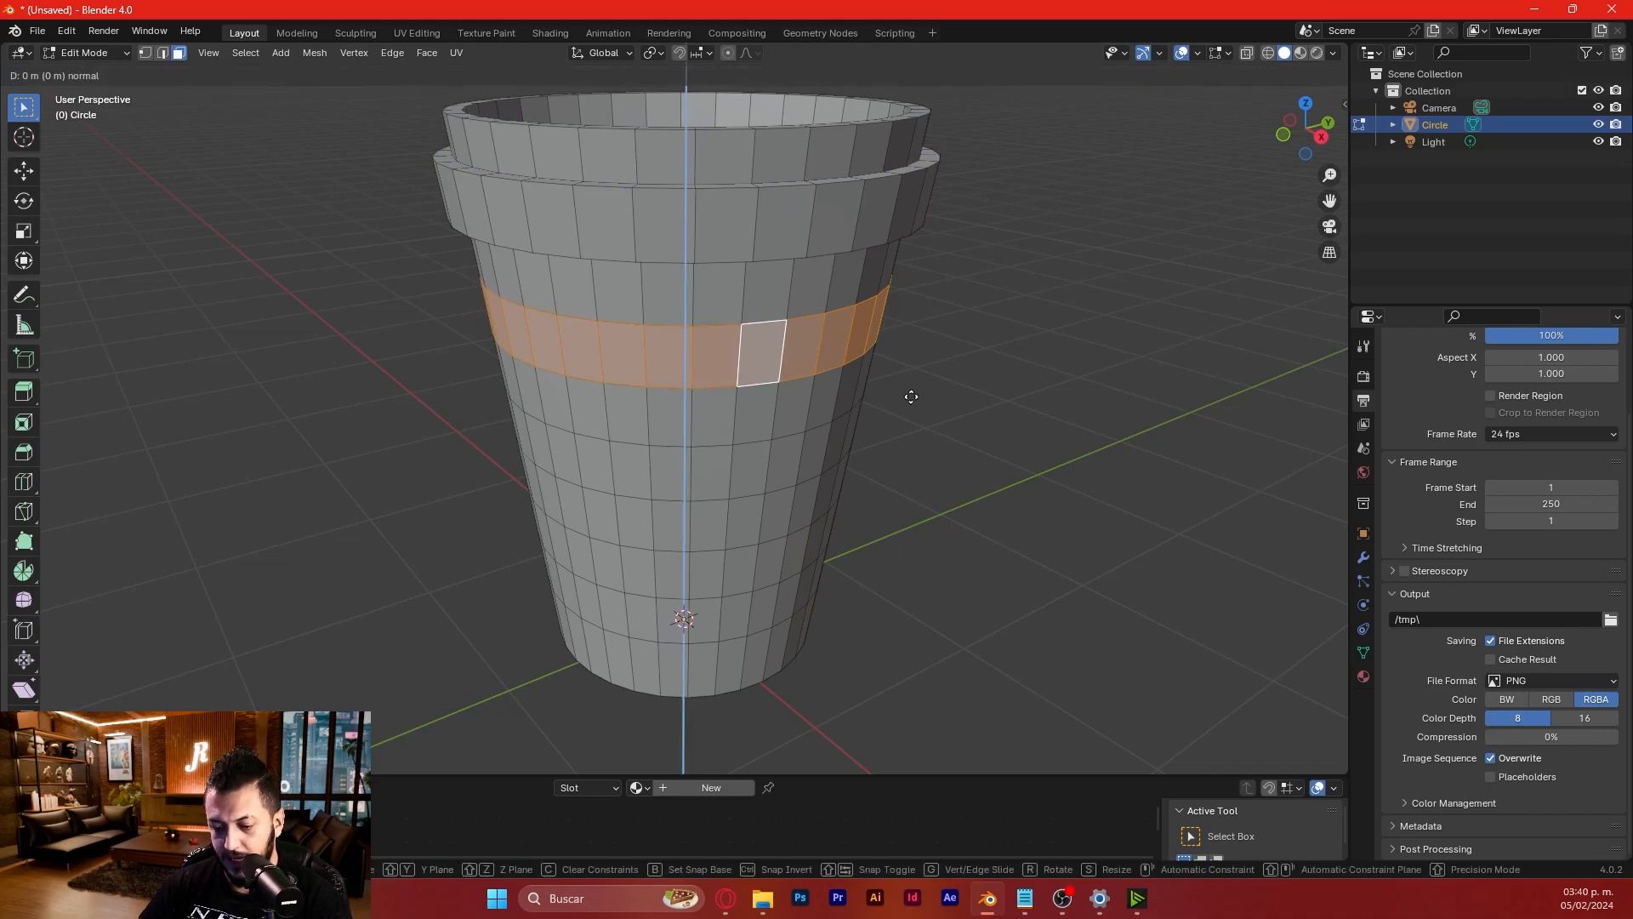
pyautogui.press('s')
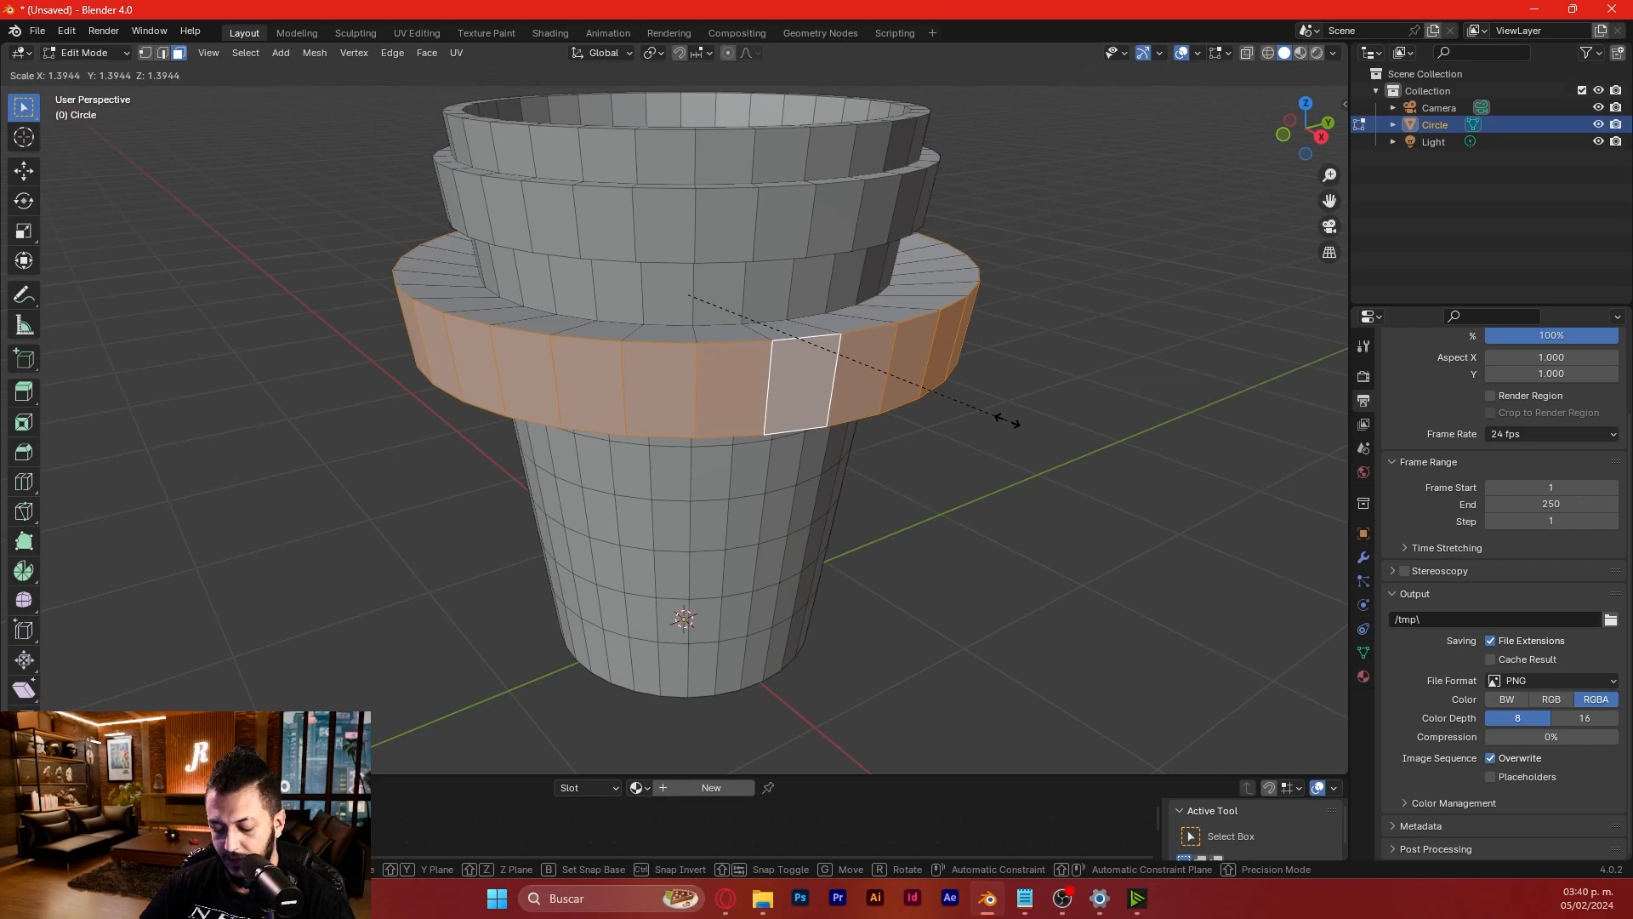
pyautogui.hotkey('shift', 'z')
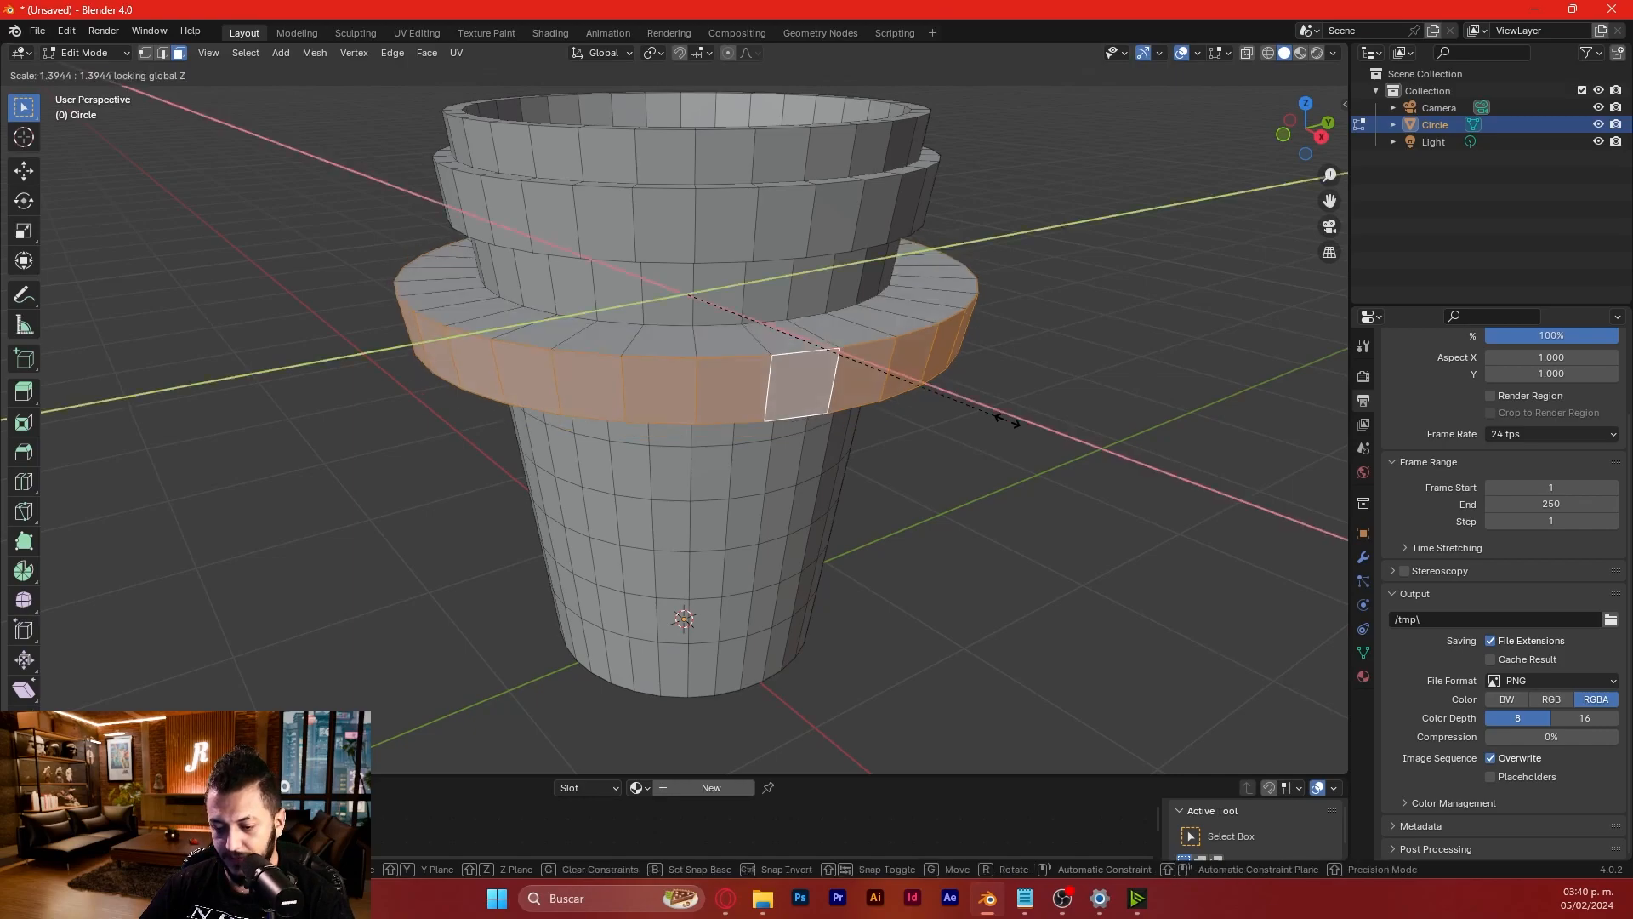
pyautogui.click(936, 393)
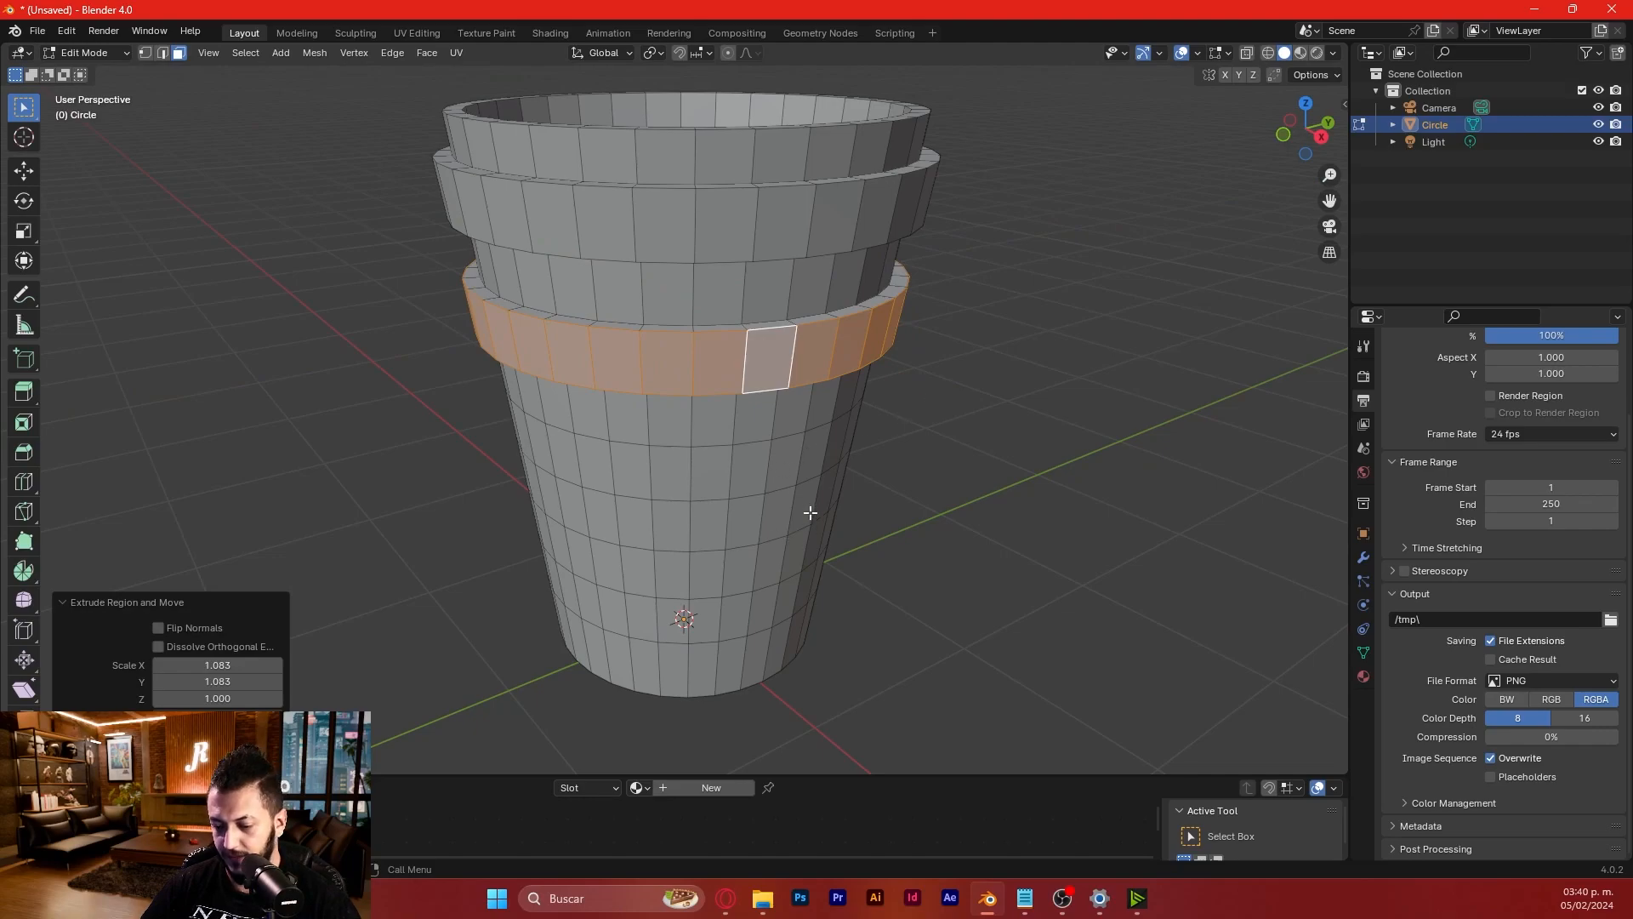
# - Select the sixth and eighth face rings together, extrude them and scale them outward to about 1.077, excluding the Z axis
pyautogui.hotkey('alt', 'a')
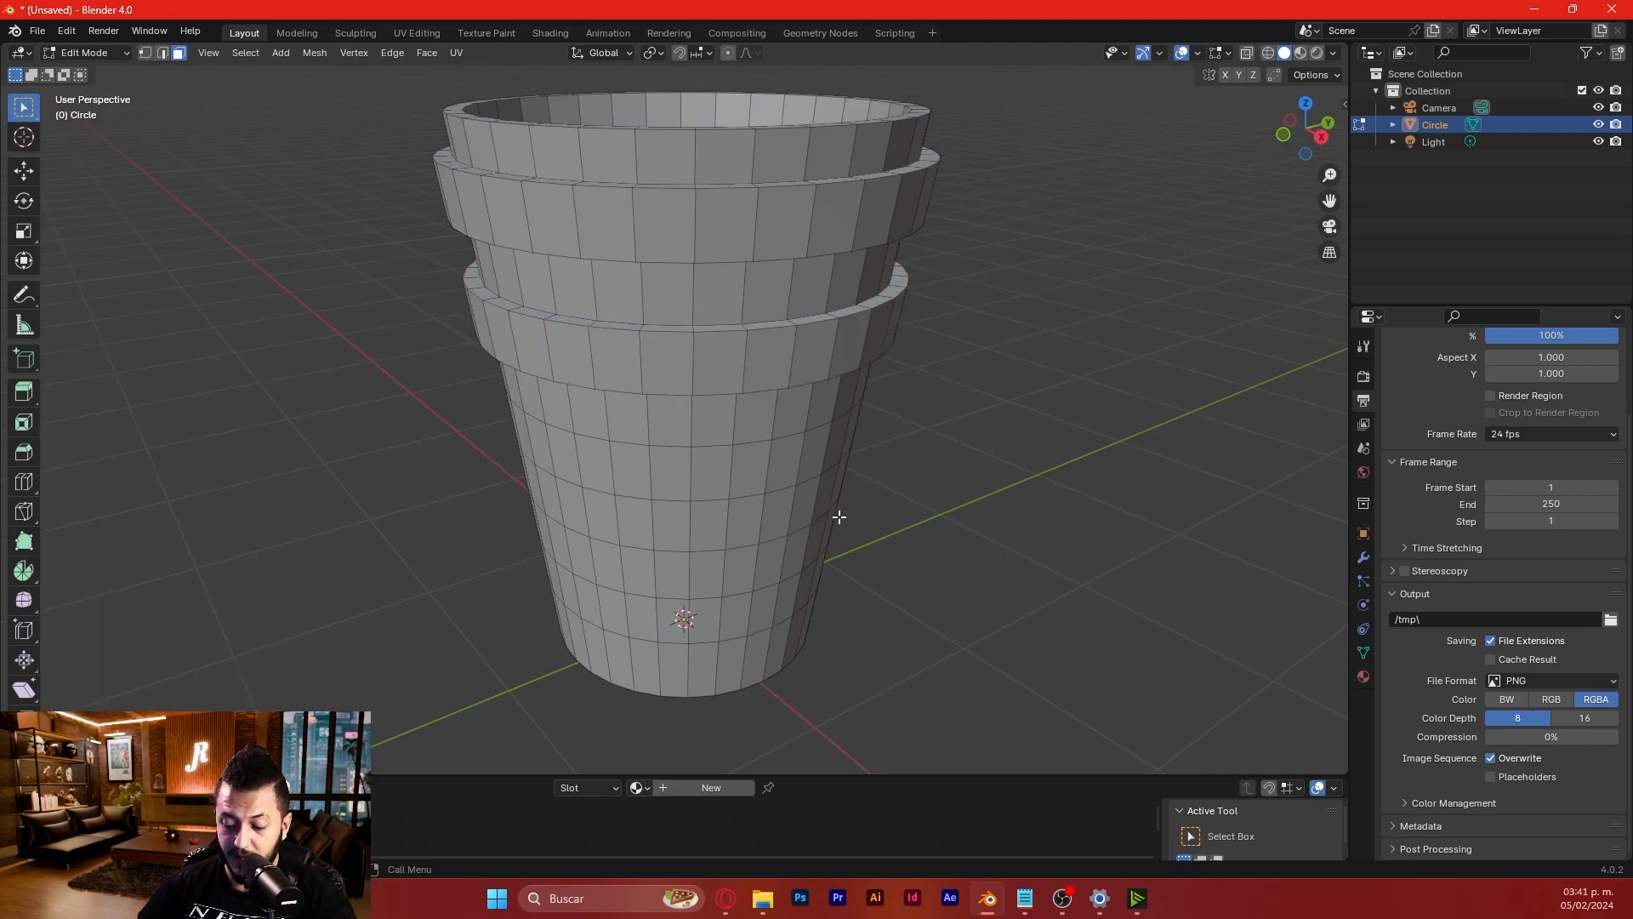
pyautogui.keyDown('alt'); pyautogui.click(745, 478); pyautogui.keyUp('alt')
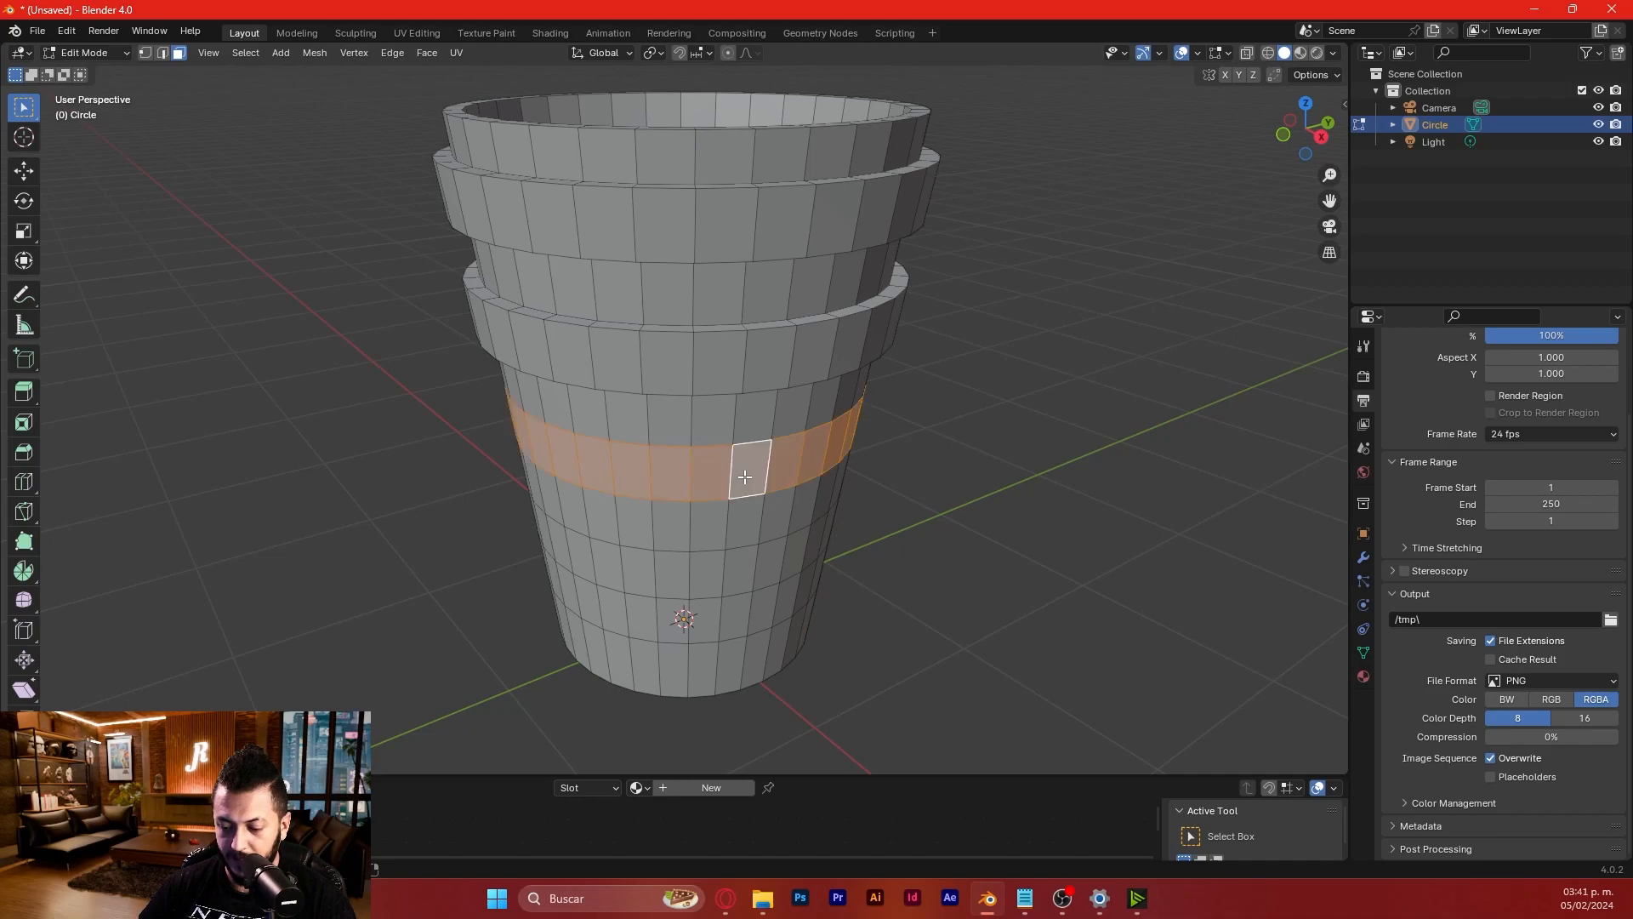
pyautogui.keyDown('alt'); pyautogui.keyDown('shift'); pyautogui.click(739, 574); pyautogui.keyUp('shift'); pyautogui.keyUp('alt')
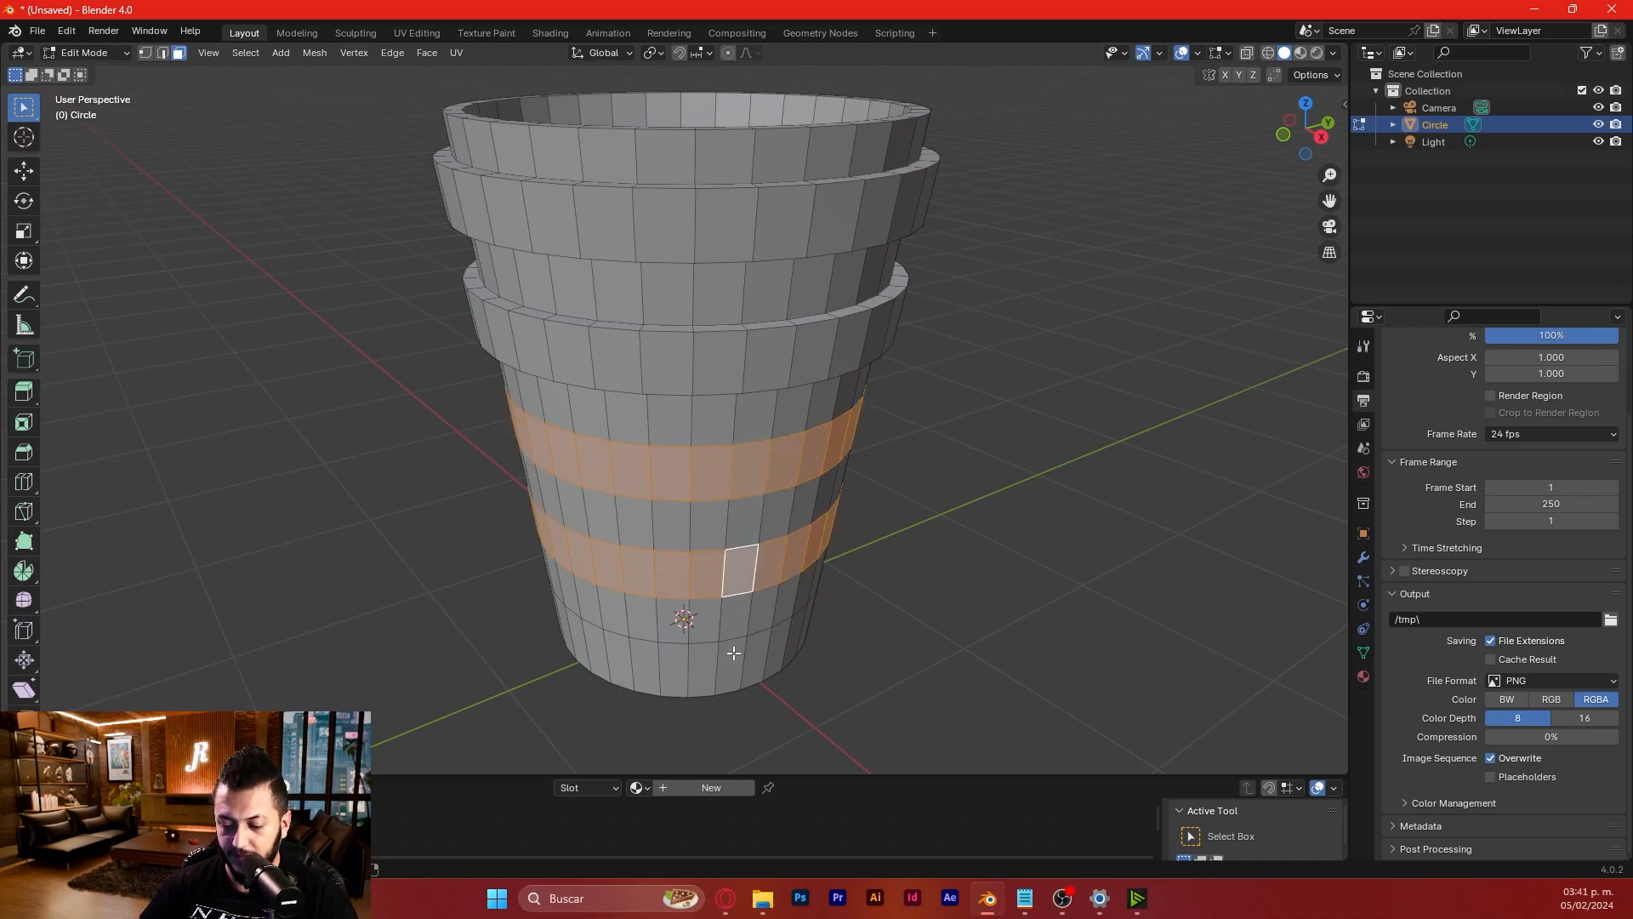
pyautogui.press('e')
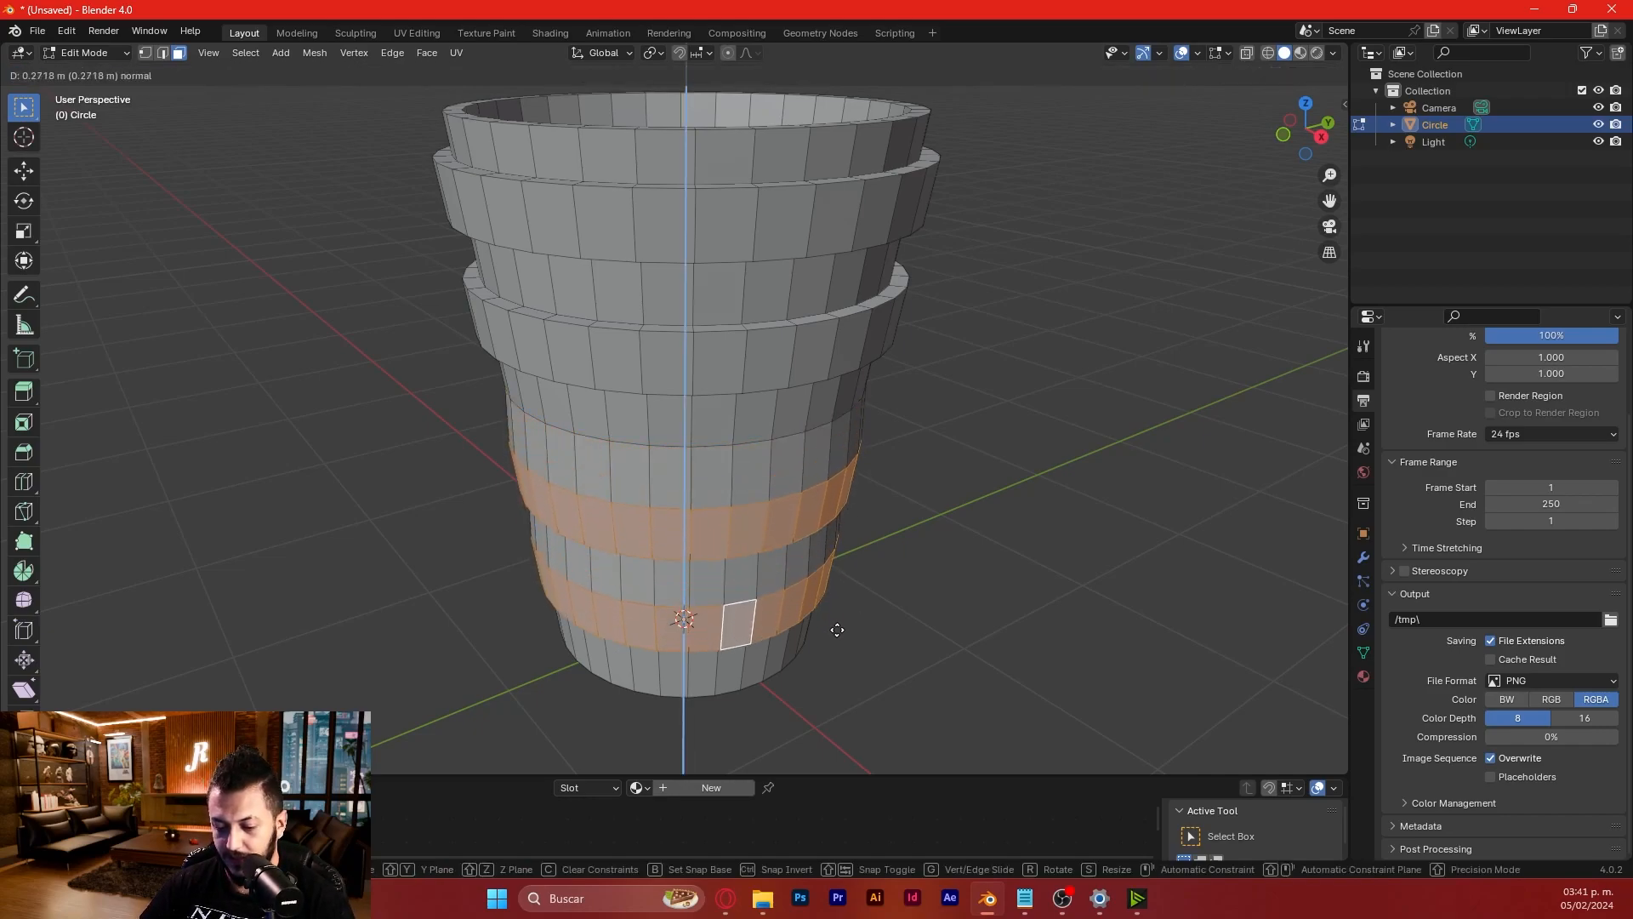
pyautogui.press('s')
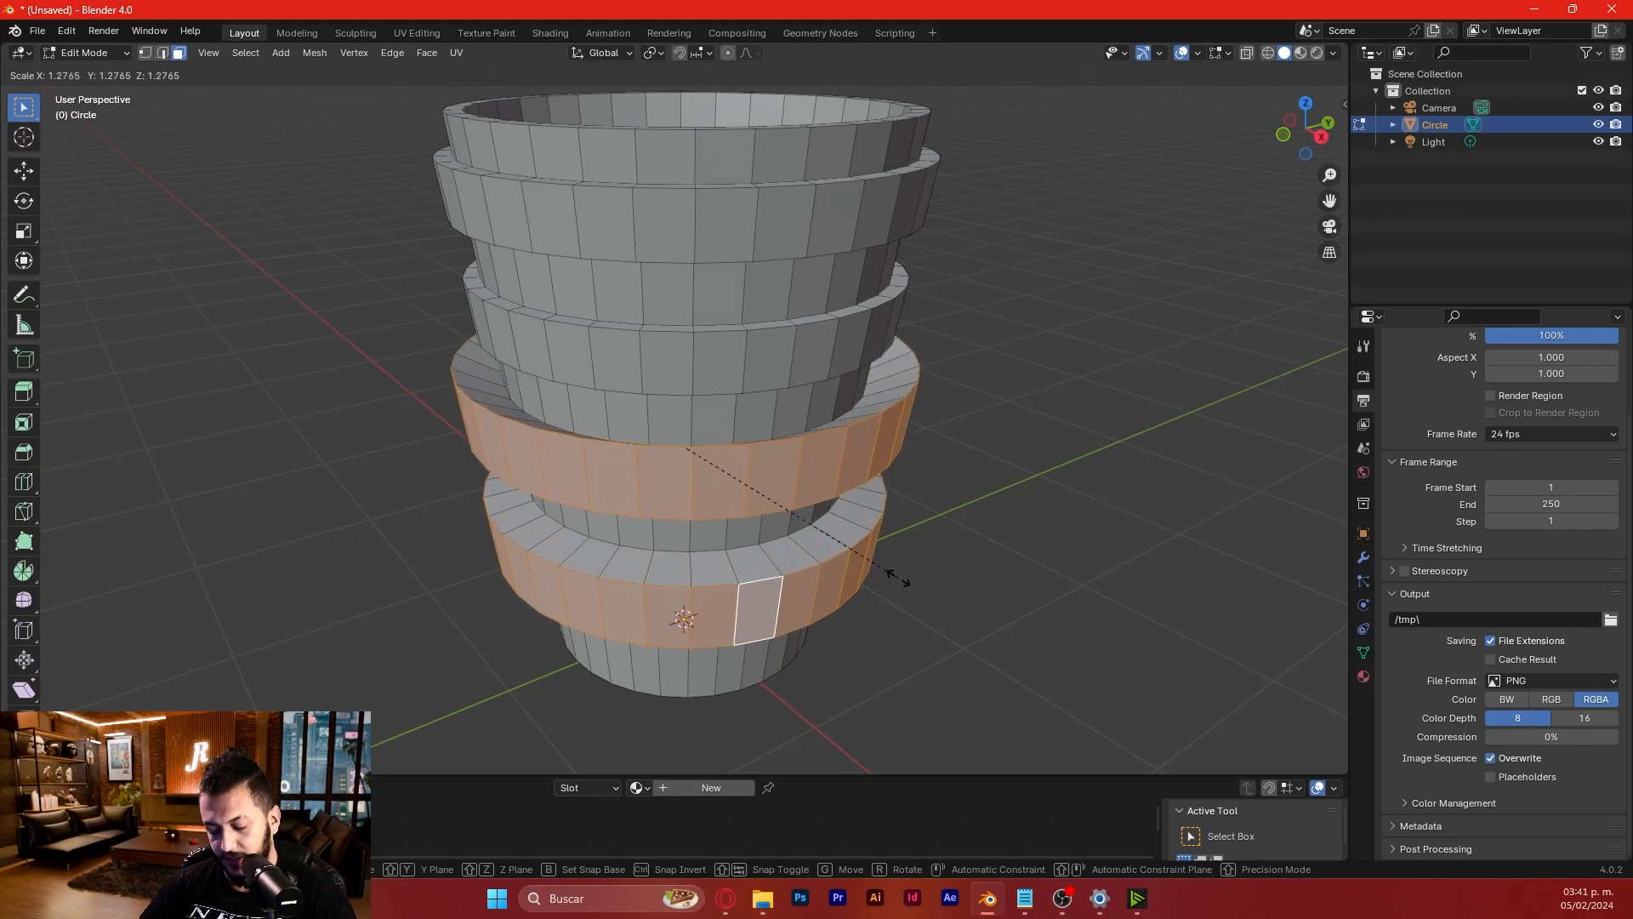
pyautogui.hotkey('shift', 'z')
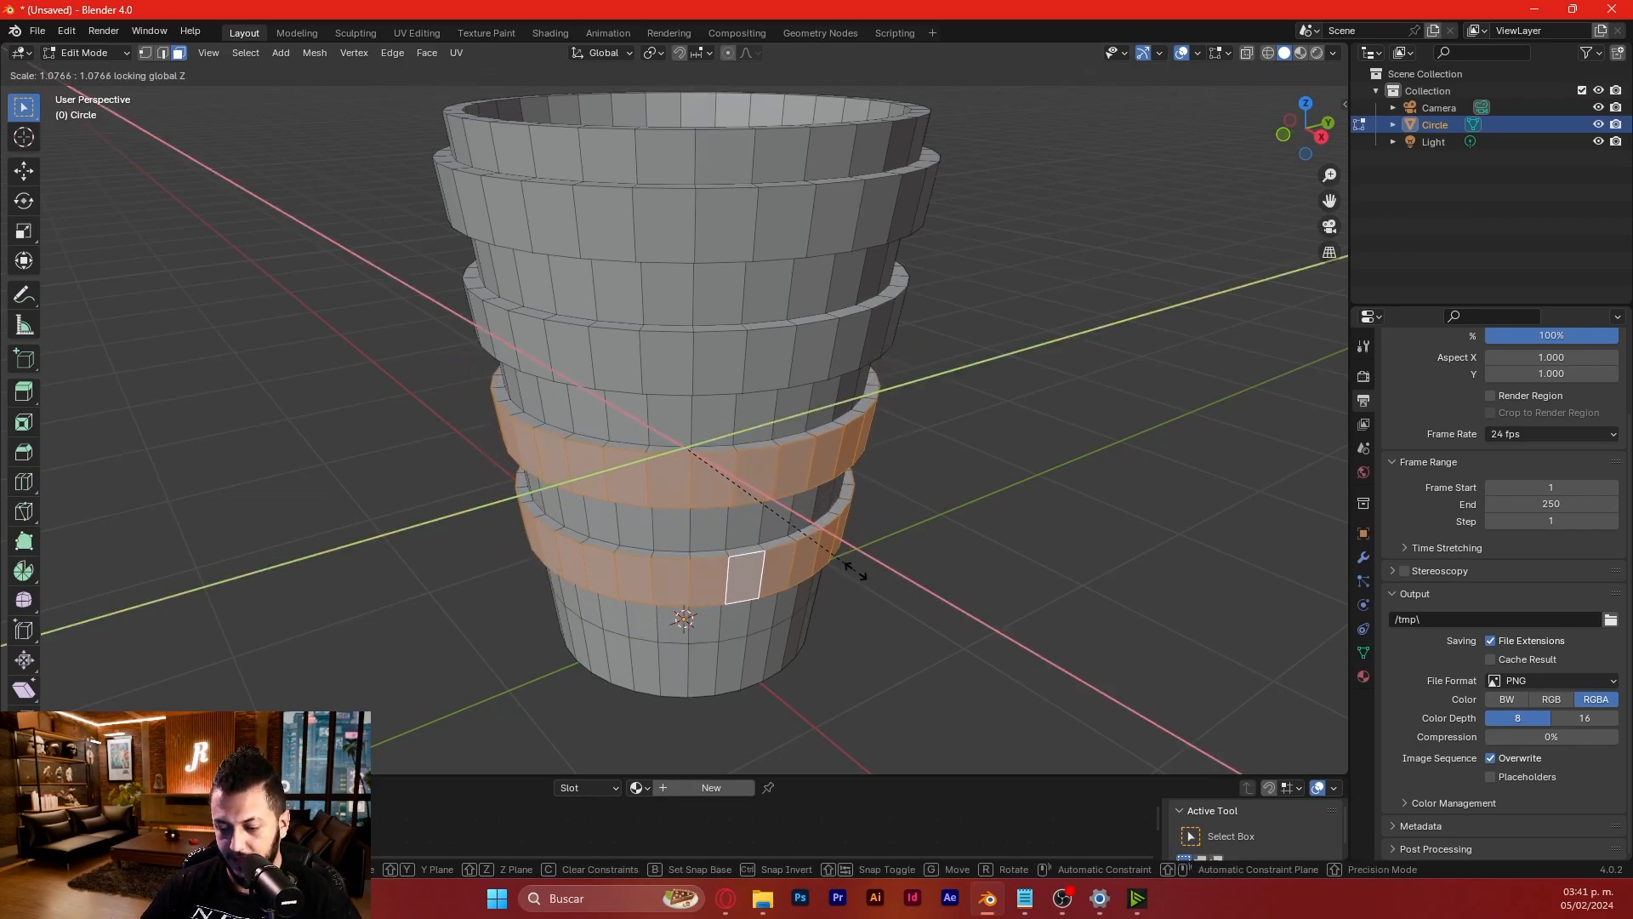
pyautogui.click(855, 567)
# - Switch to Object Mode and examine the cup's raised bands from several angles
pyautogui.moveTo(875, 507); pyautogui.dragTo(797, 488, button='middle')
pyautogui.press('Tab')
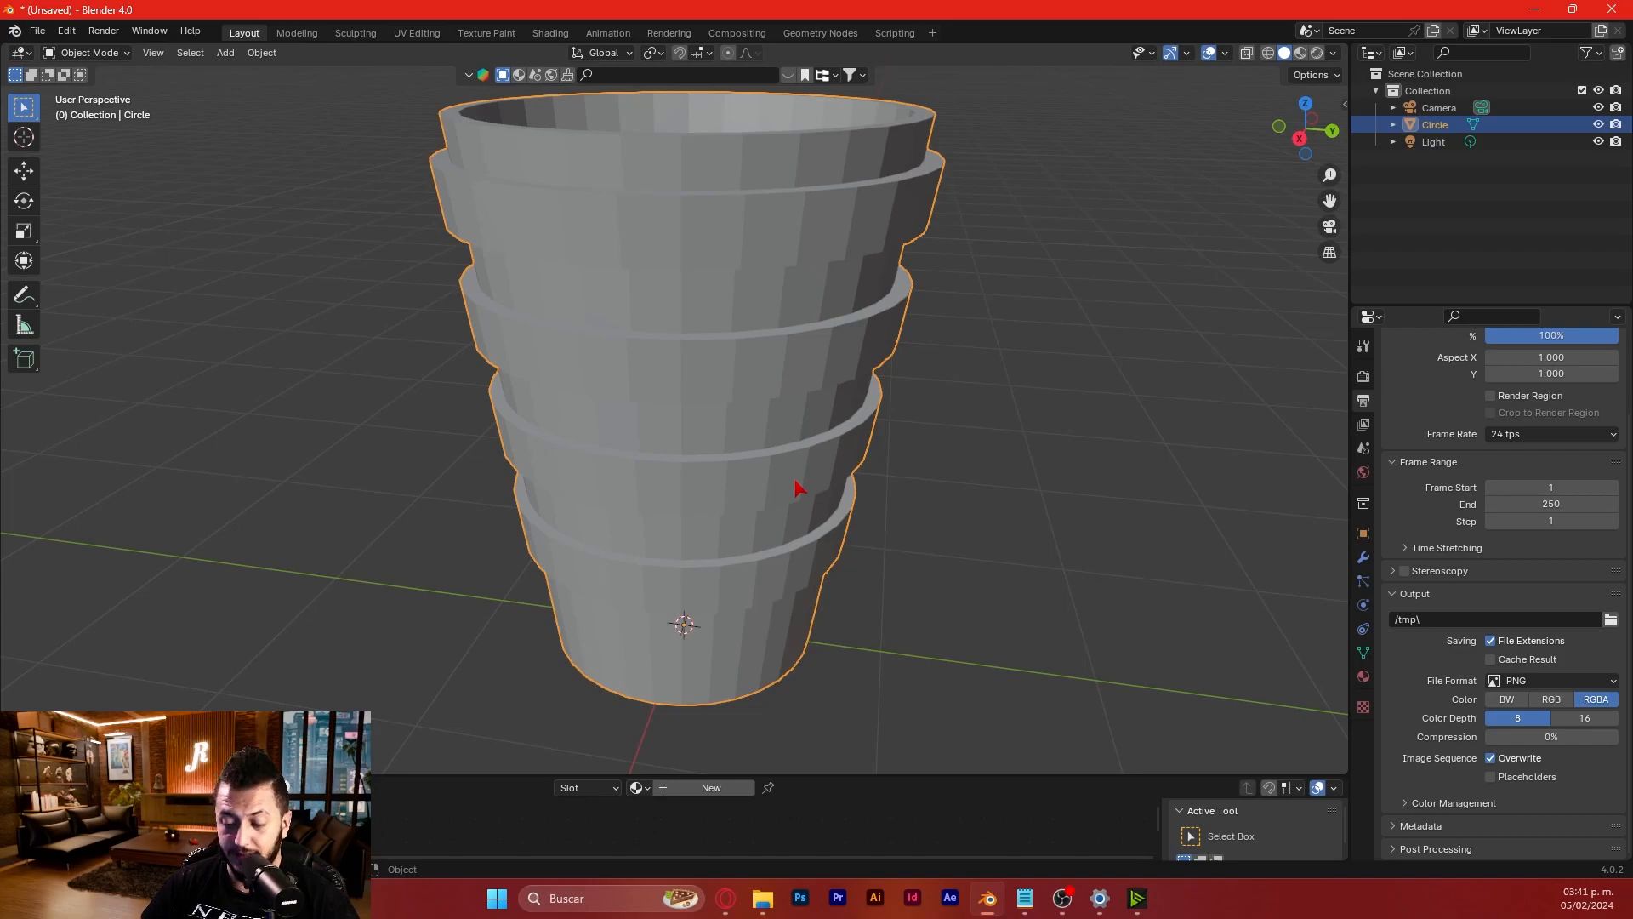
pyautogui.moveTo(891, 375); pyautogui.dragTo(857, 403, button='middle')
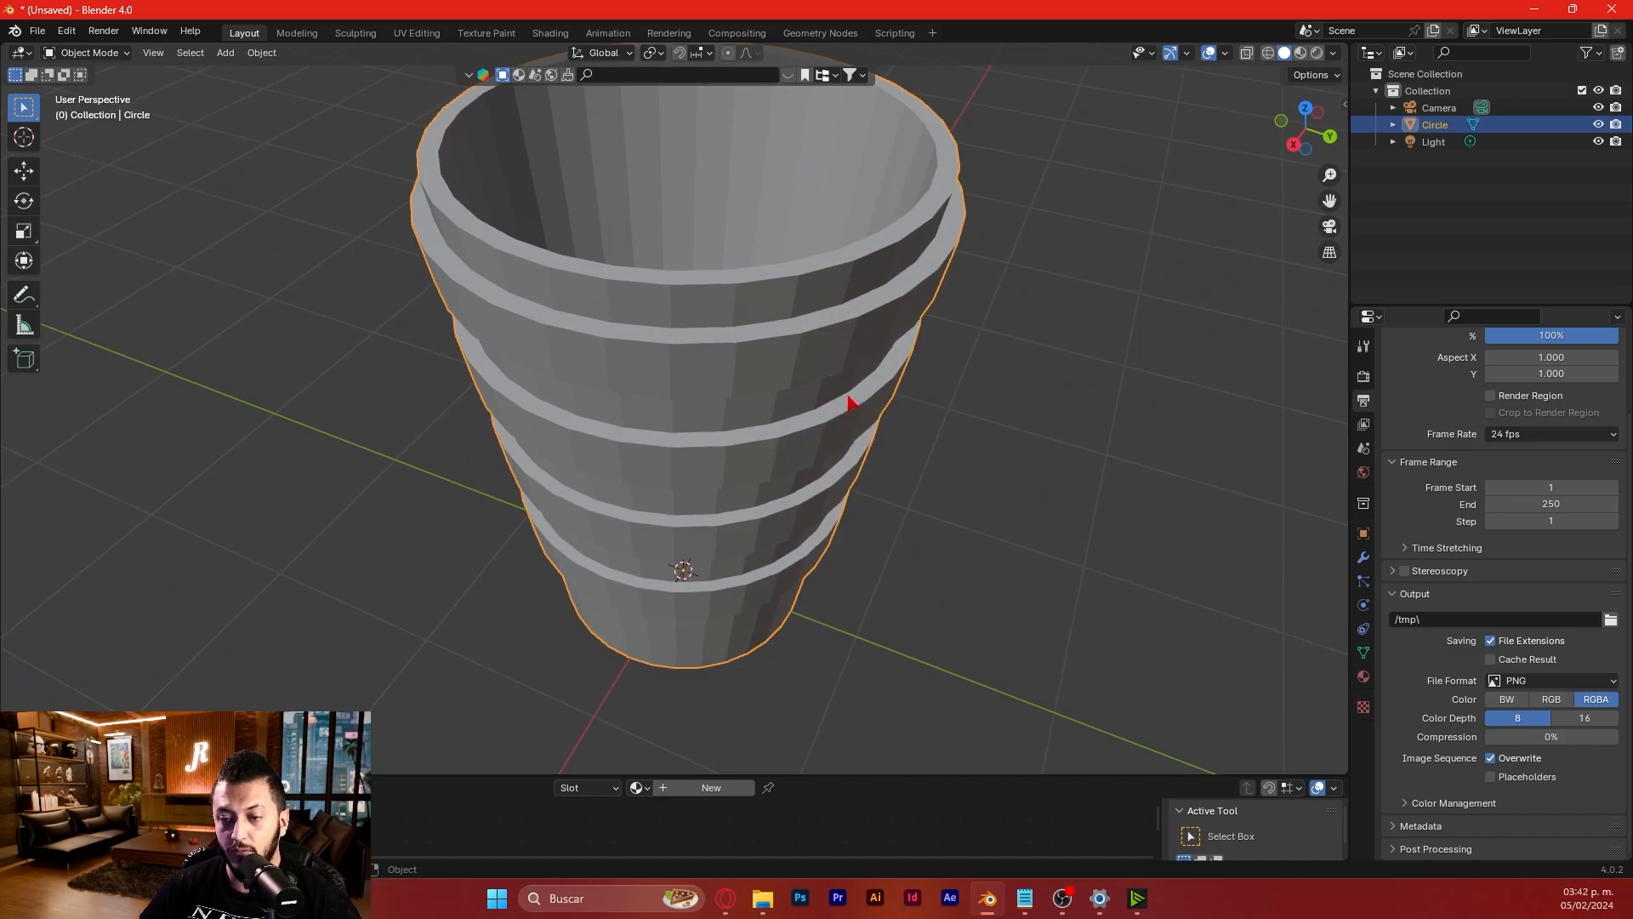
pyautogui.moveTo(978, 418); pyautogui.dragTo(1009, 375, button='middle')
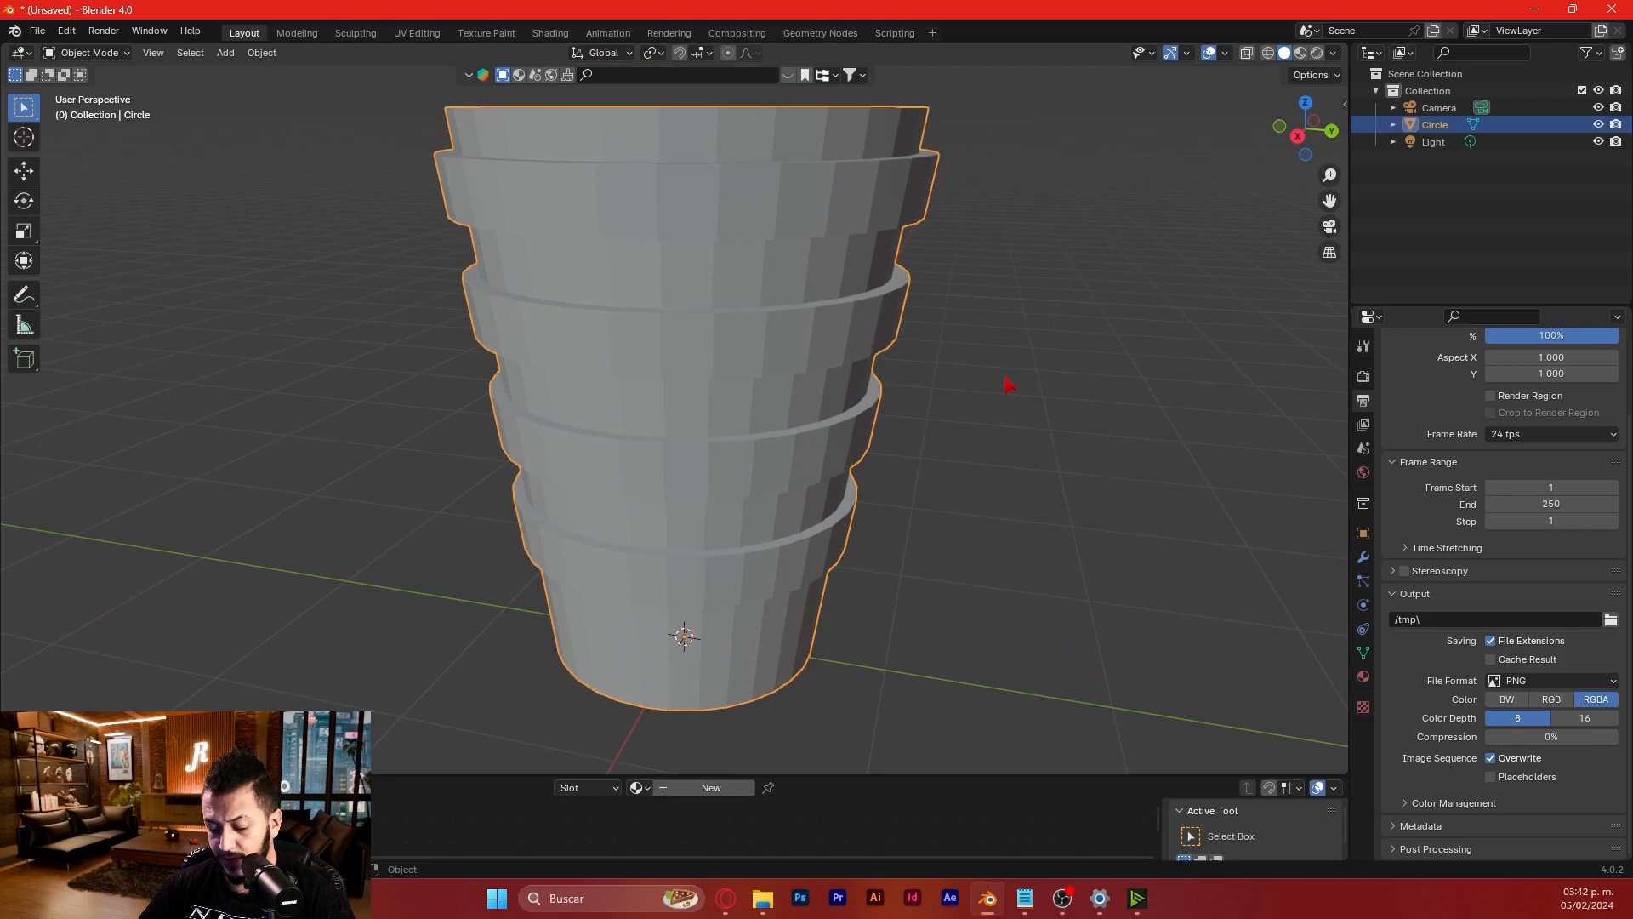
# - In Edit Mode, delete four alternating outer faces from the topmost raised band
pyautogui.press('Tab')
pyautogui.click(749, 208)
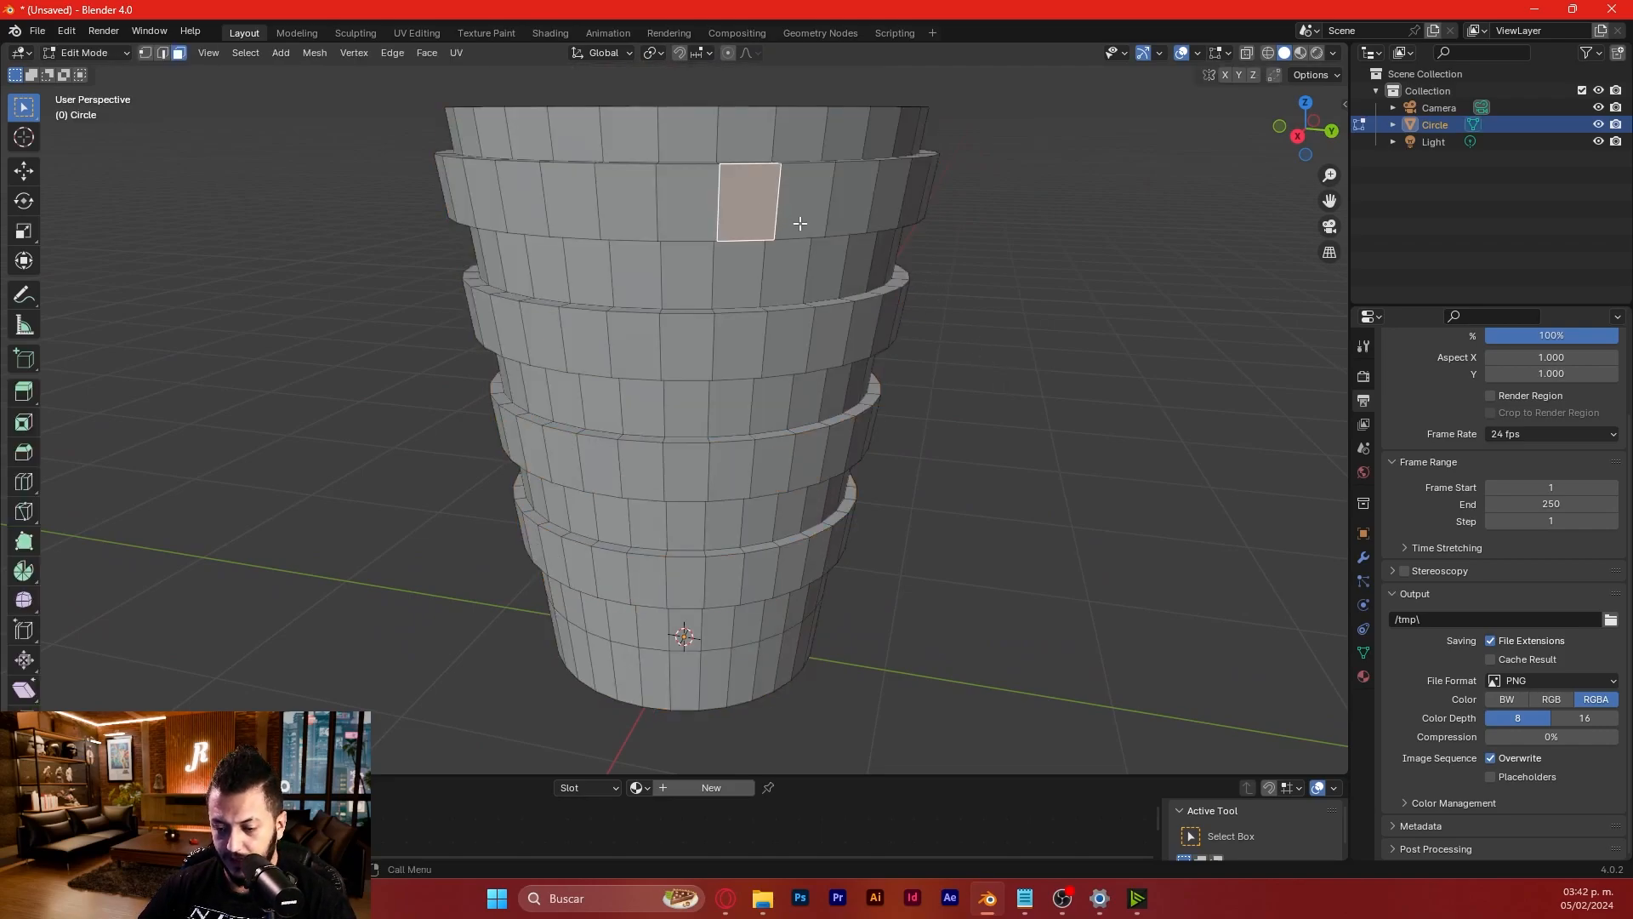
pyautogui.moveTo(823, 224); pyautogui.dragTo(876, 212, button='middle')
pyautogui.keyDown('shift'); pyautogui.click(872, 211); pyautogui.keyUp('shift')
pyautogui.keyDown('shift'); pyautogui.click(994, 214); pyautogui.keyUp('shift')
pyautogui.keyDown('shift'); pyautogui.click(1088, 219); pyautogui.keyUp('shift')
pyautogui.moveTo(1087, 223); pyautogui.dragTo(840, 370, button='middle')
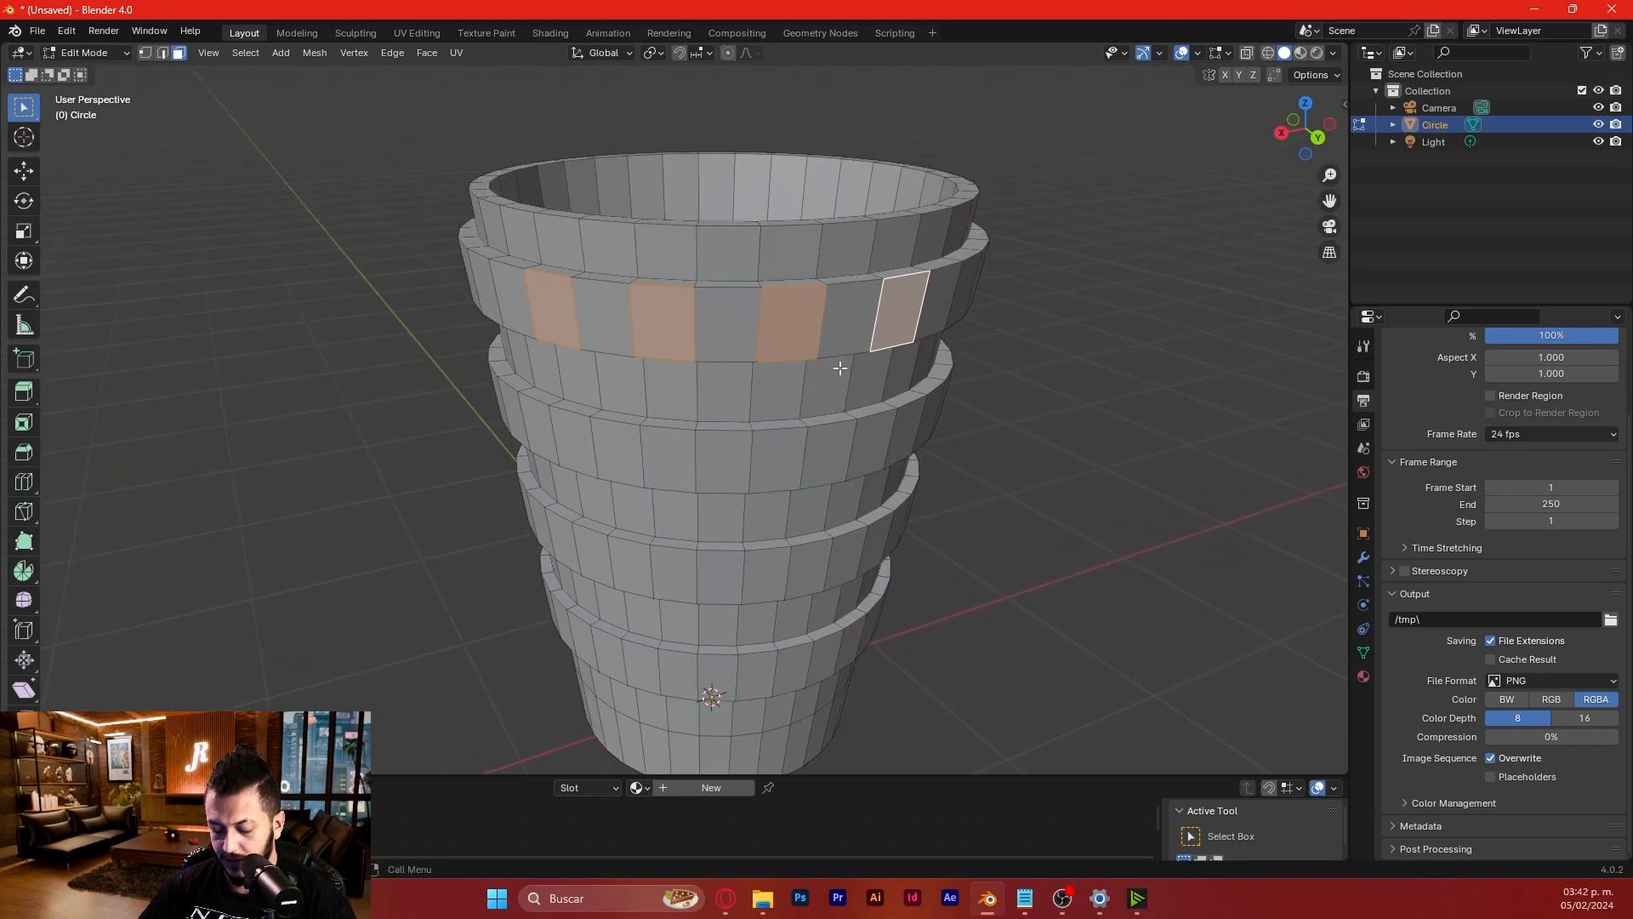
pyautogui.press('x')
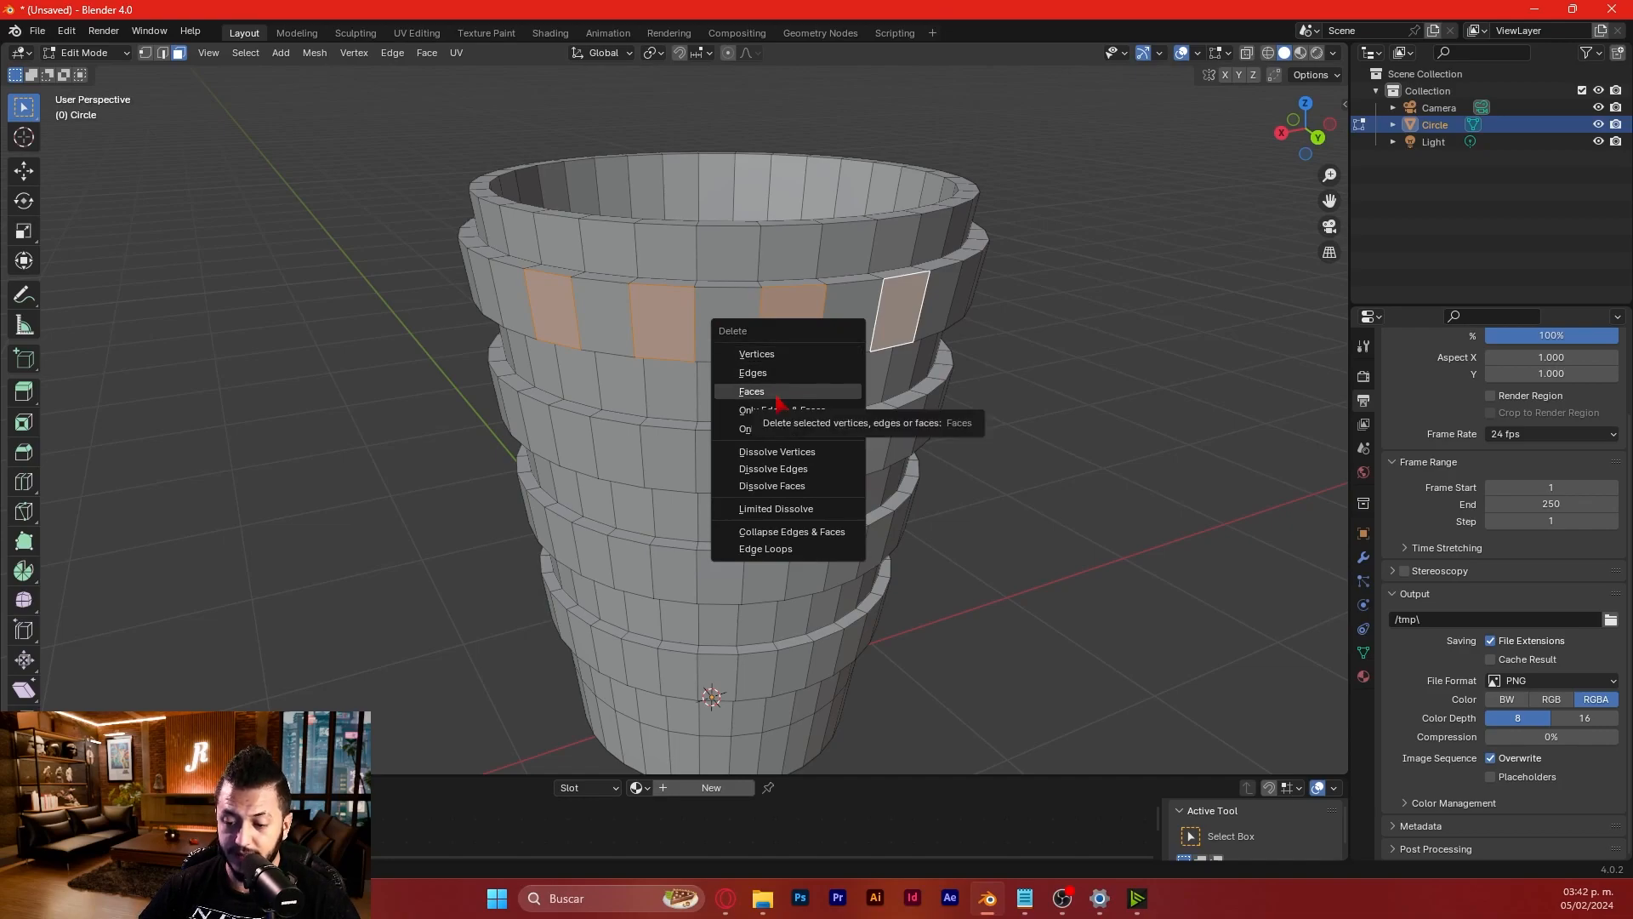
pyautogui.click(752, 392)
pyautogui.moveTo(744, 398); pyautogui.dragTo(781, 383, button='middle')
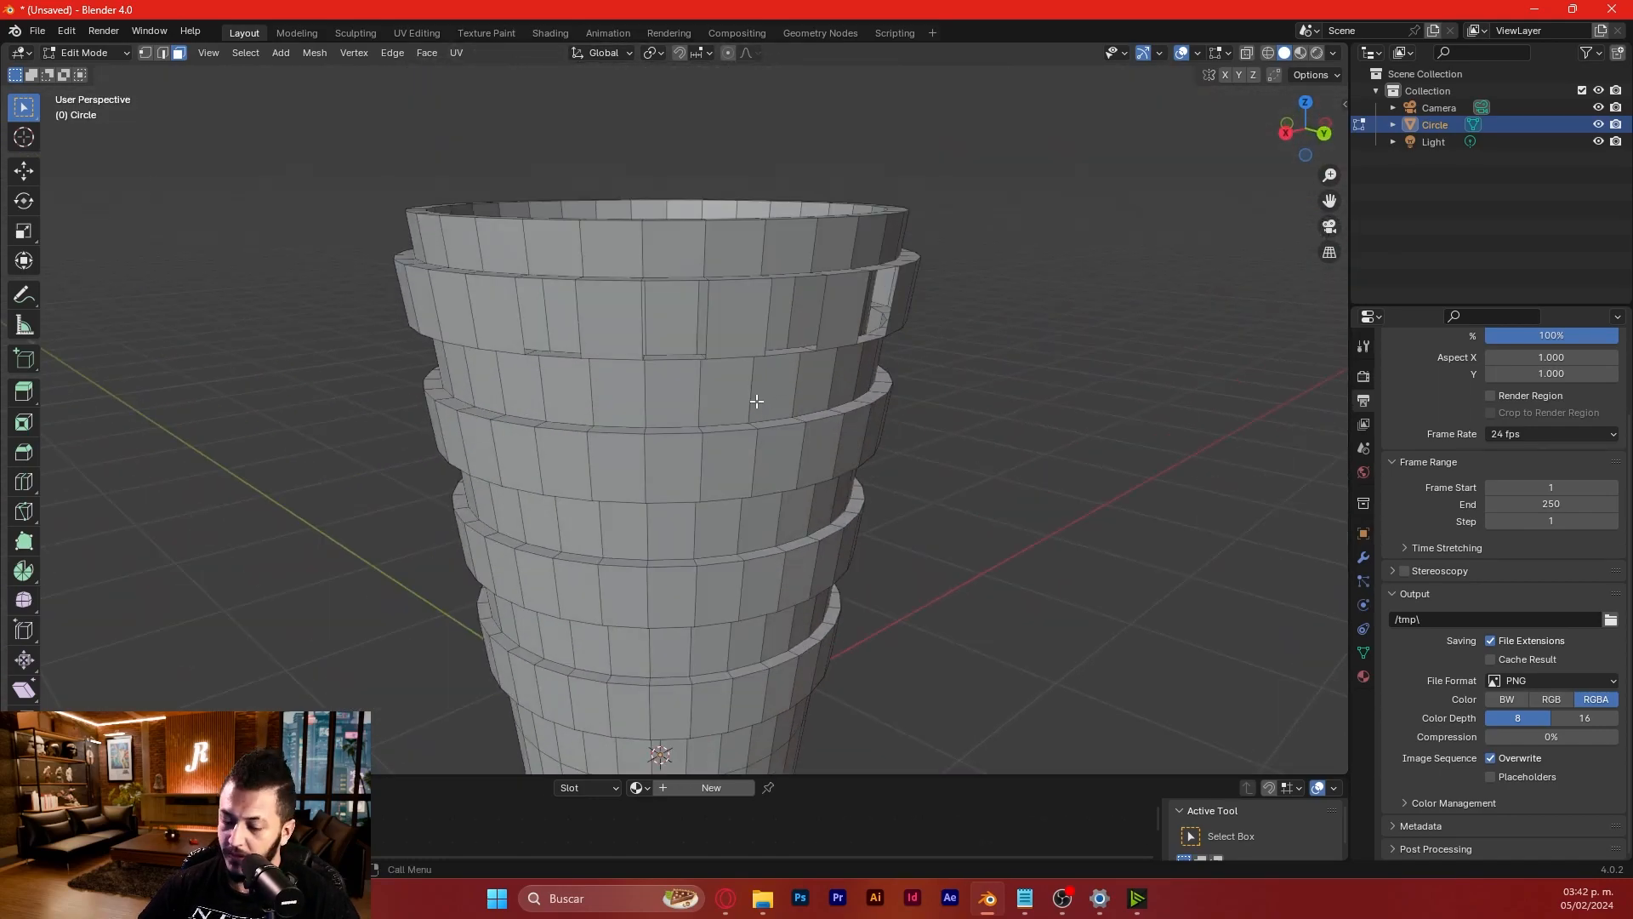
# - Delete the inner wall faces that lie behind three of the band's openings
pyautogui.scroll(3, 675, 392)
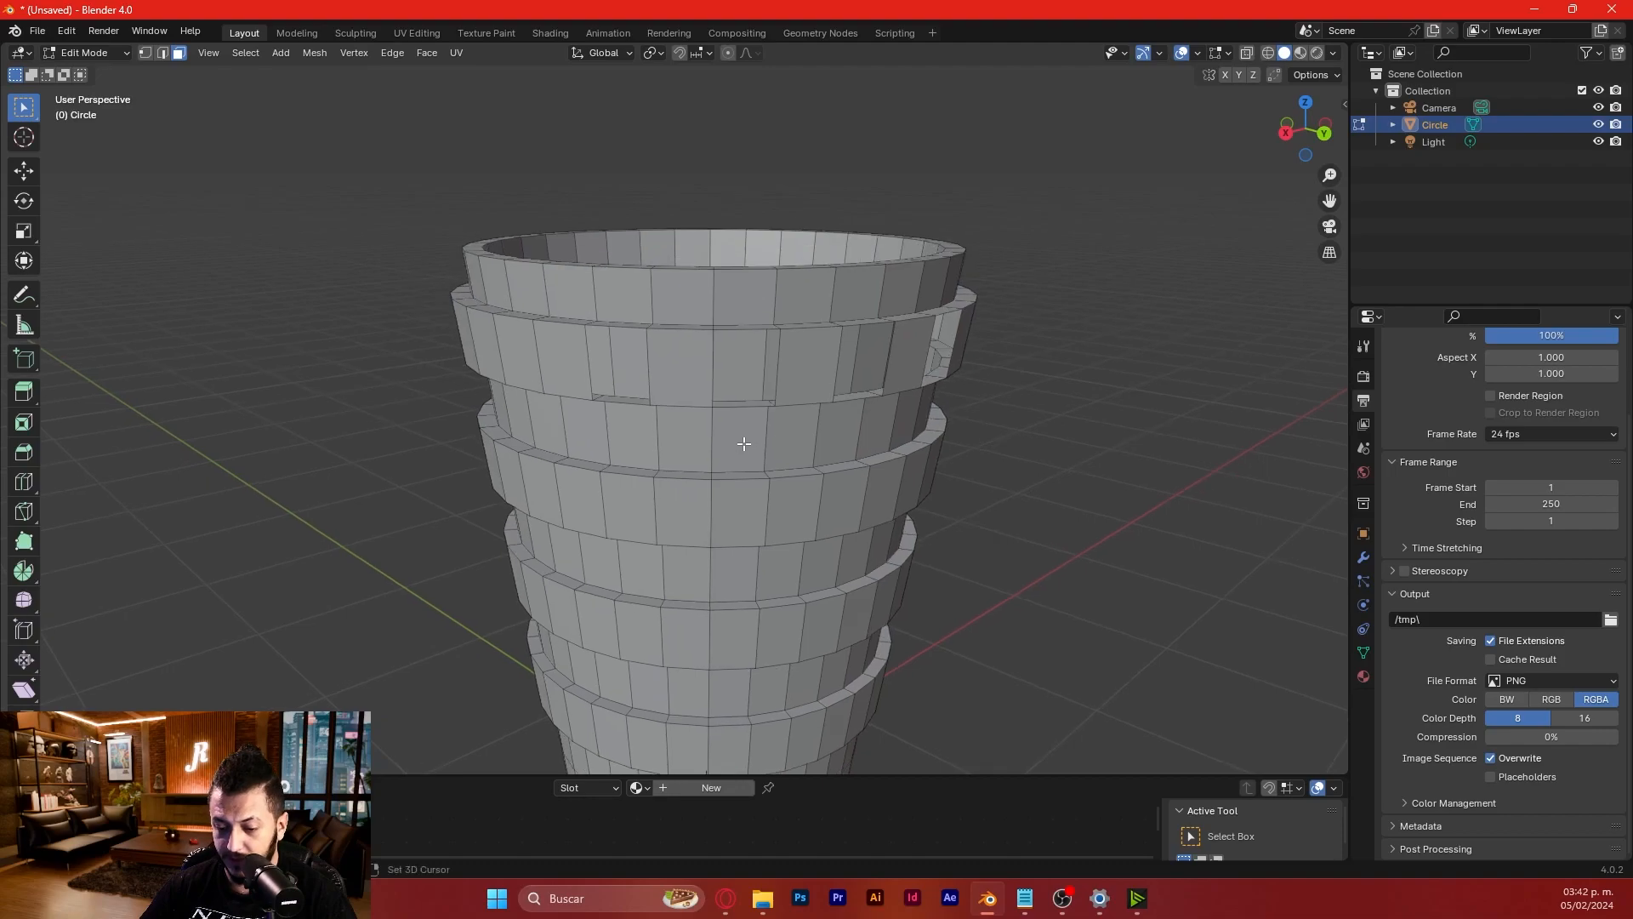
pyautogui.click(594, 335)
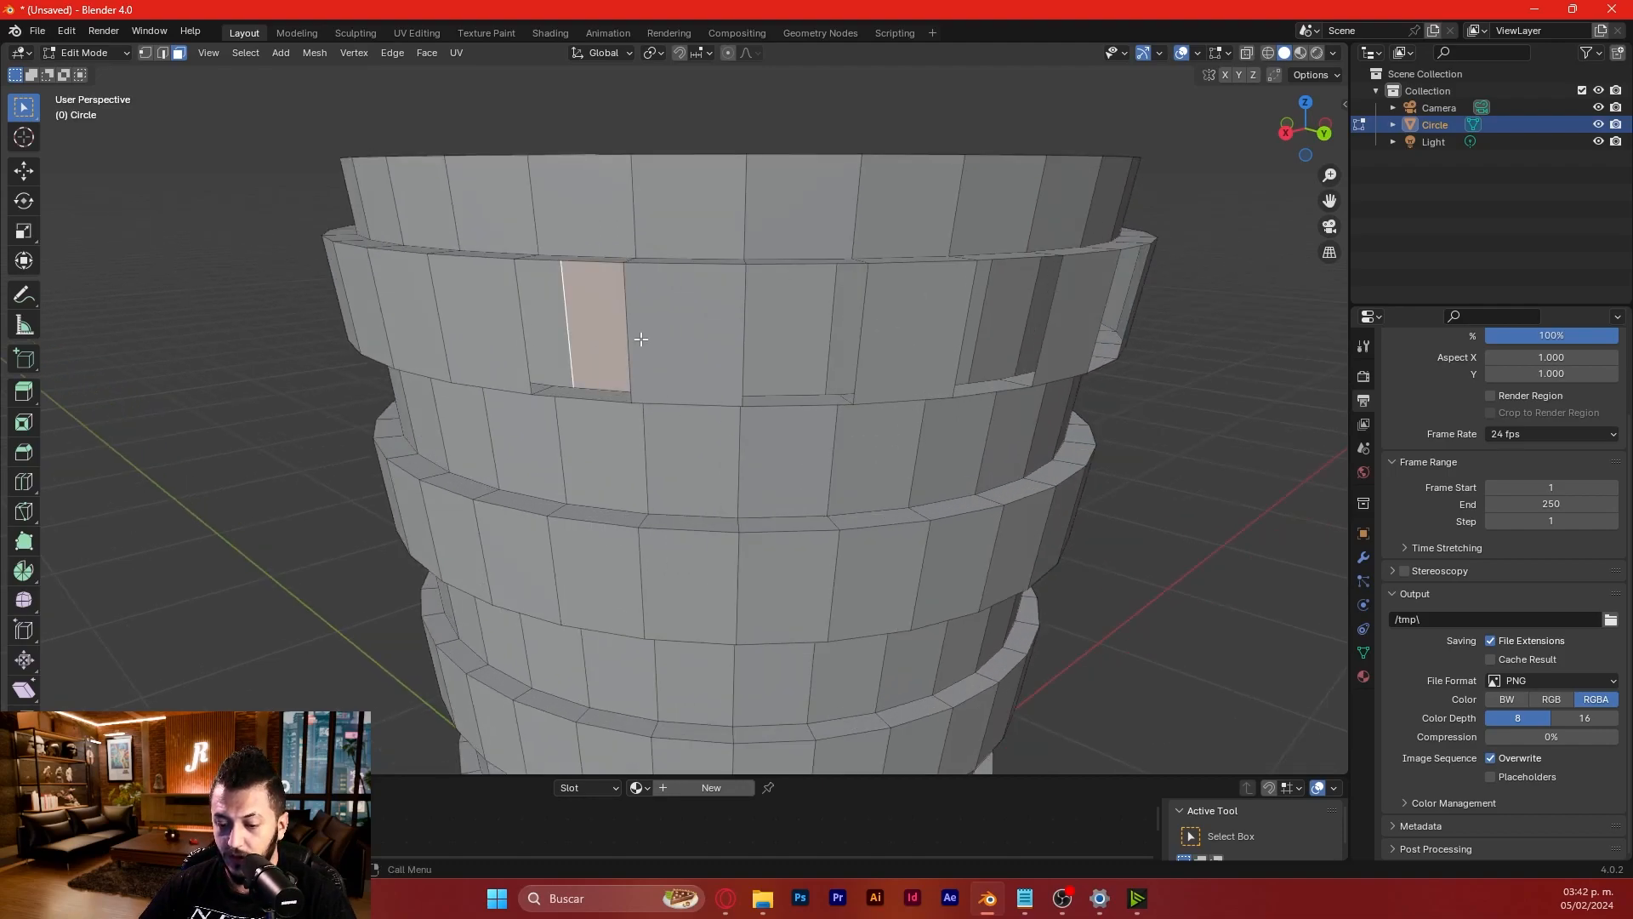
pyautogui.keyDown('shift'); pyautogui.click(807, 355); pyautogui.keyUp('shift')
pyautogui.moveTo(940, 381); pyautogui.dragTo(901, 365, button='middle')
pyautogui.keyDown('shift'); pyautogui.click(901, 365); pyautogui.keyUp('shift')
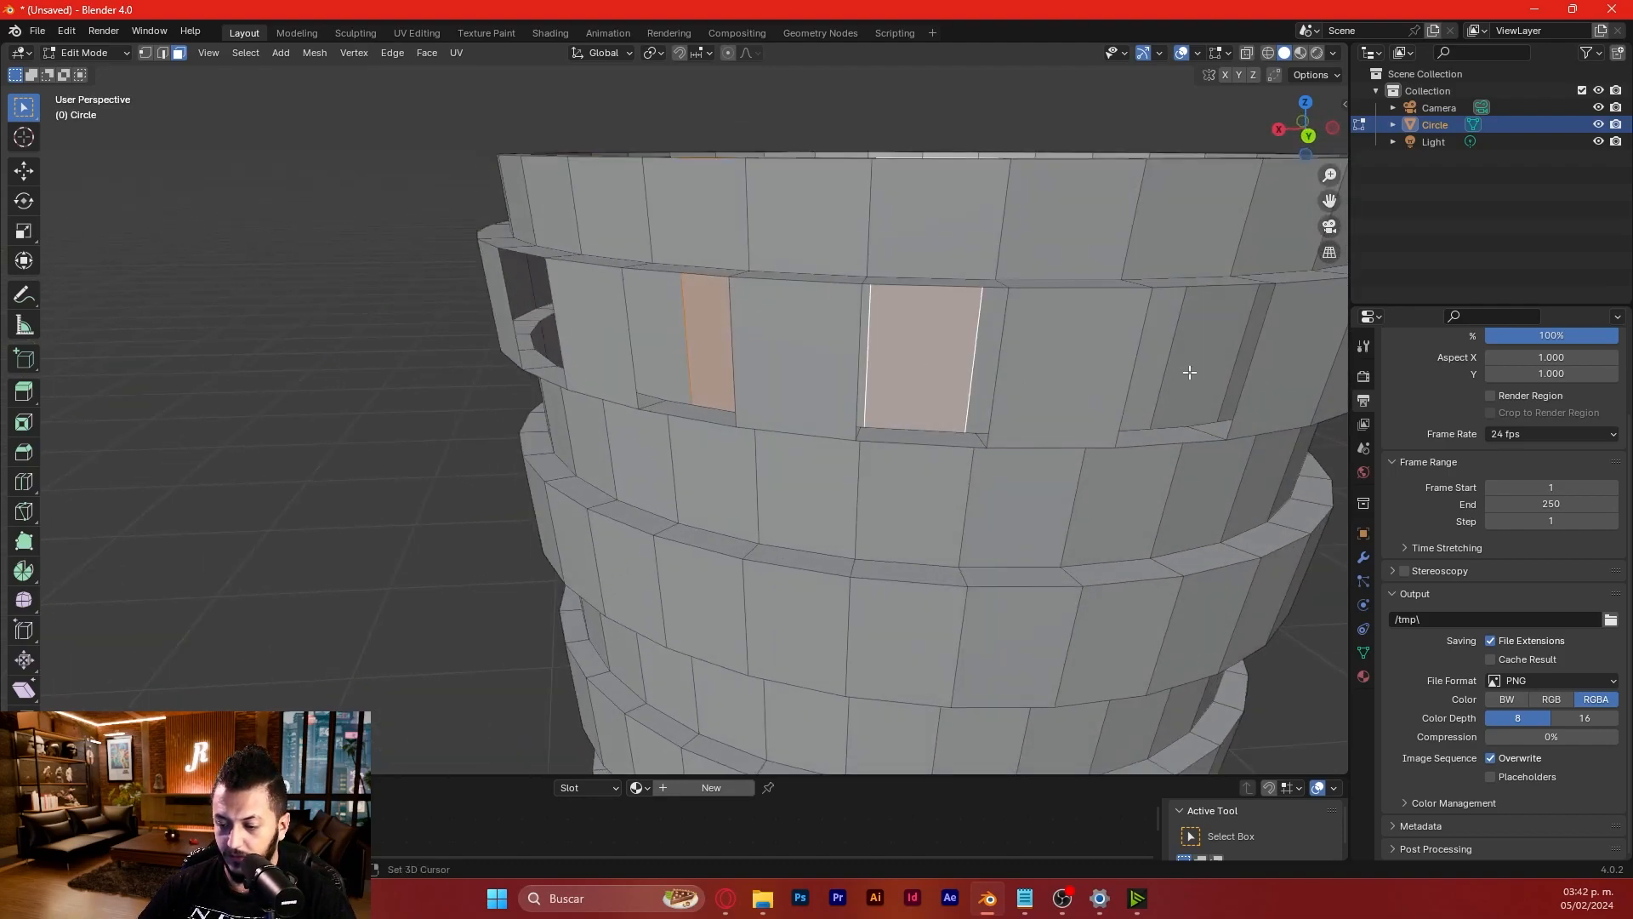
pyautogui.keyDown('shift'); pyautogui.click(1182, 365); pyautogui.keyUp('shift')
pyautogui.moveTo(1173, 365); pyautogui.dragTo(1104, 368, button='middle')
pyautogui.keyDown('shift'); pyautogui.click(1153, 377); pyautogui.keyUp('shift')
pyautogui.keyDown('shift'); pyautogui.click(1105, 367); pyautogui.keyUp('shift')
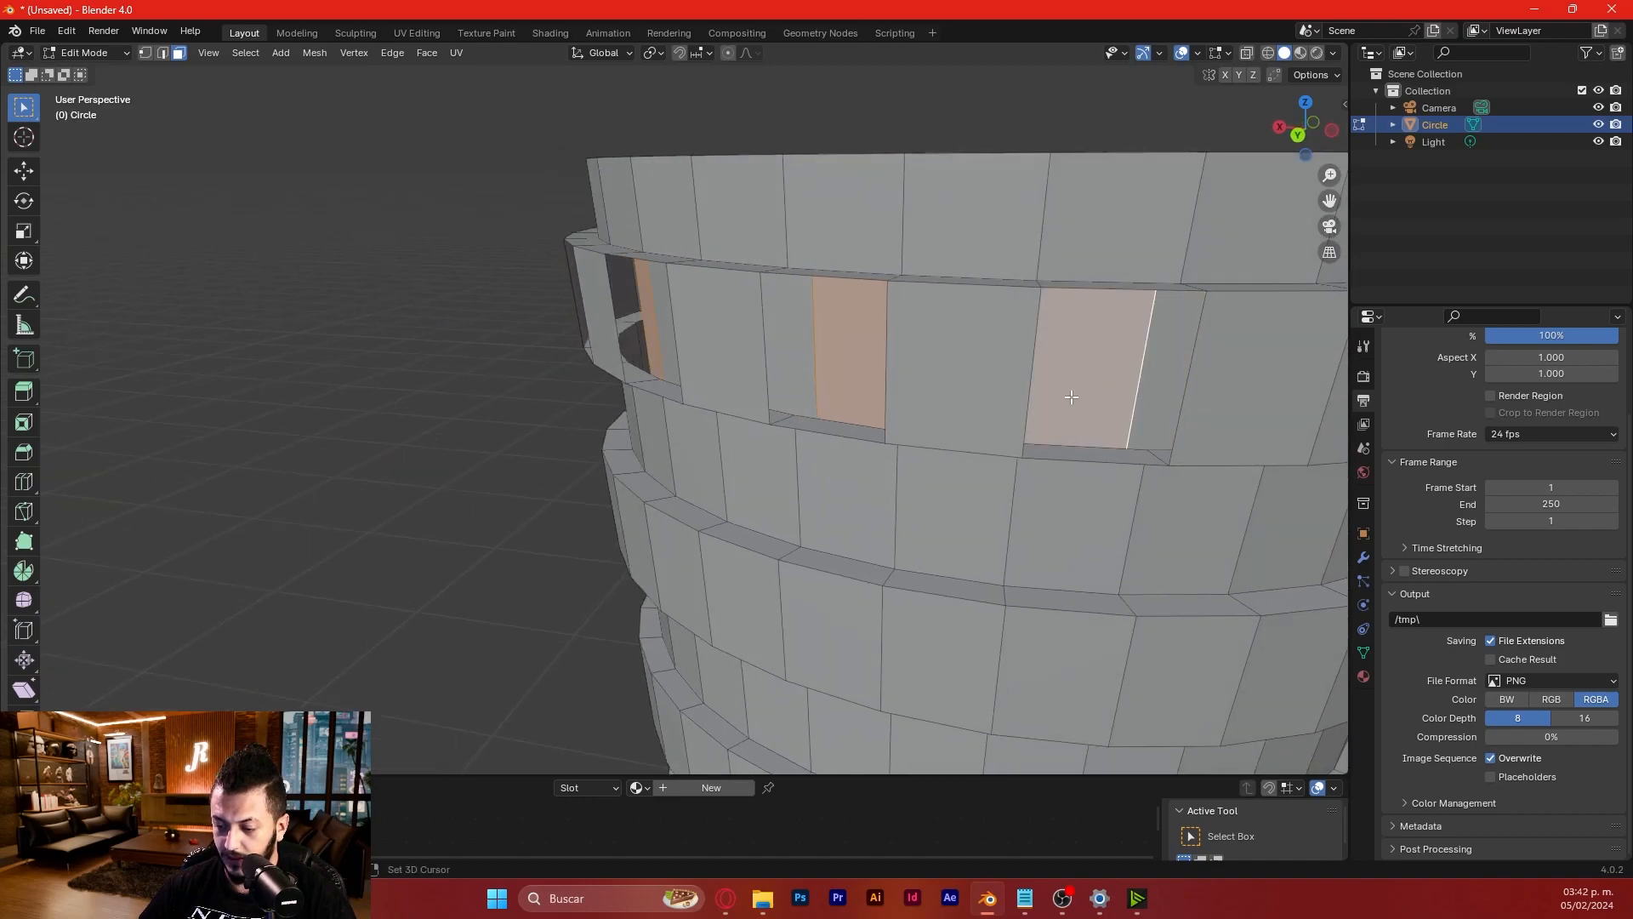
pyautogui.press('x')
pyautogui.click(1022, 427)
# - In edge selection, fill a side of one opening with a face from its four surrounding edges and view it in Object Mode
pyautogui.moveTo(1022, 427); pyautogui.dragTo(817, 380, button='middle')
pyautogui.press('2')
pyautogui.moveTo(631, 371); pyautogui.dragTo(764, 509, button='middle')
pyautogui.click(664, 384)
pyautogui.scroll(4, 667, 387)
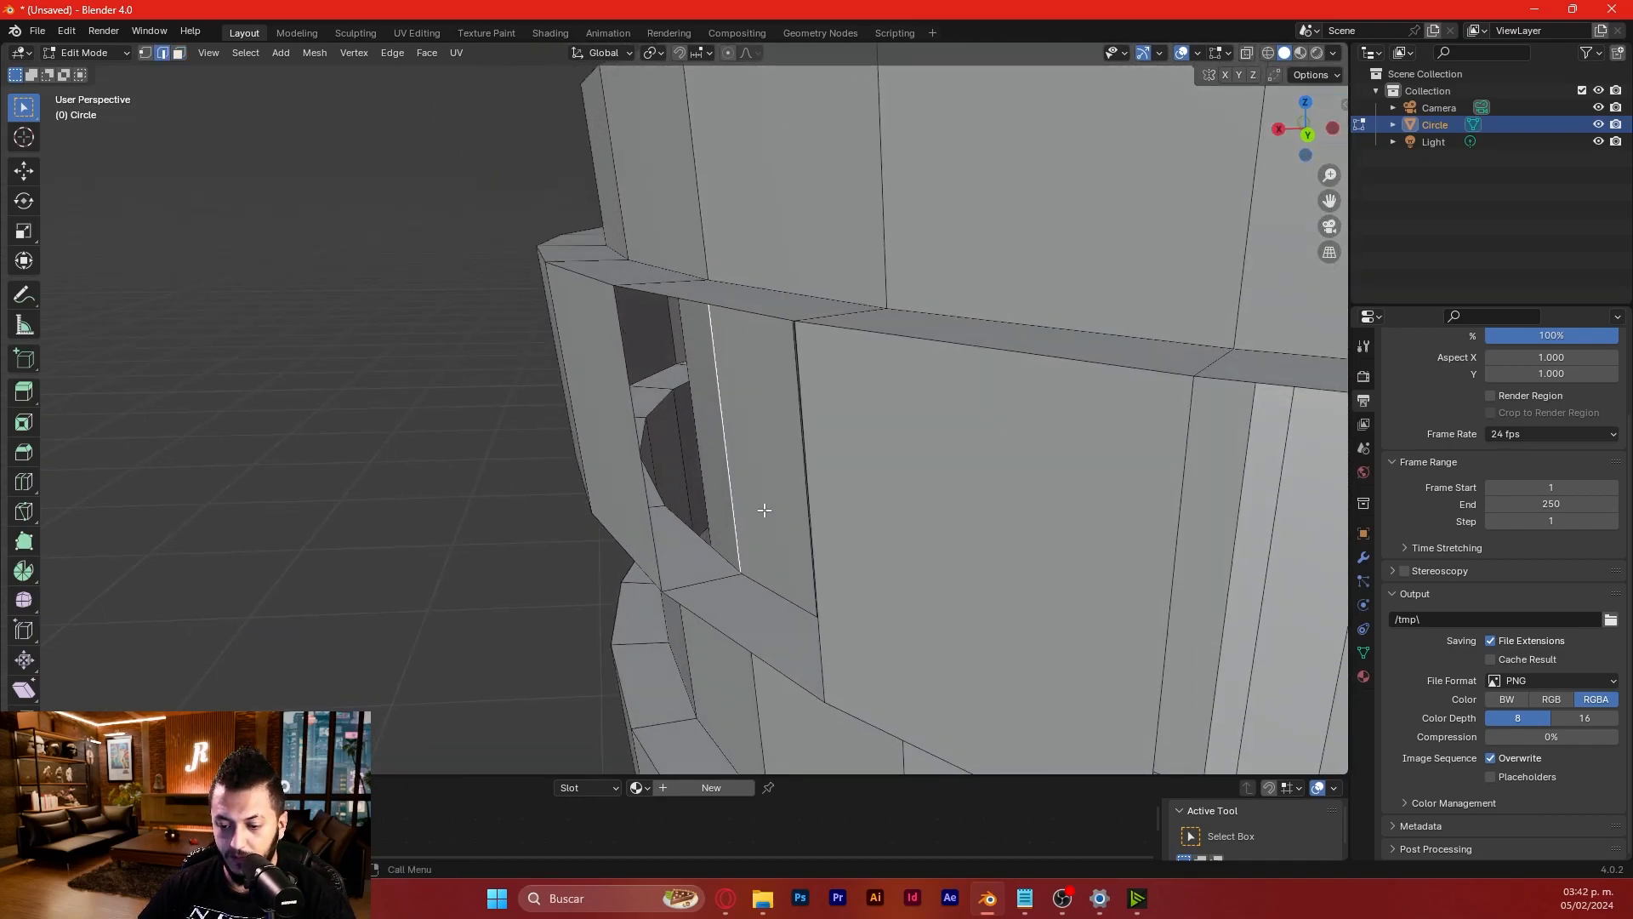
pyautogui.keyDown('shift'); pyautogui.click(661, 280); pyautogui.keyUp('shift')
pyautogui.keyDown('shift'); pyautogui.click(627, 368); pyautogui.keyUp('shift')
pyautogui.keyDown('shift'); pyautogui.click(702, 581); pyautogui.keyUp('shift')
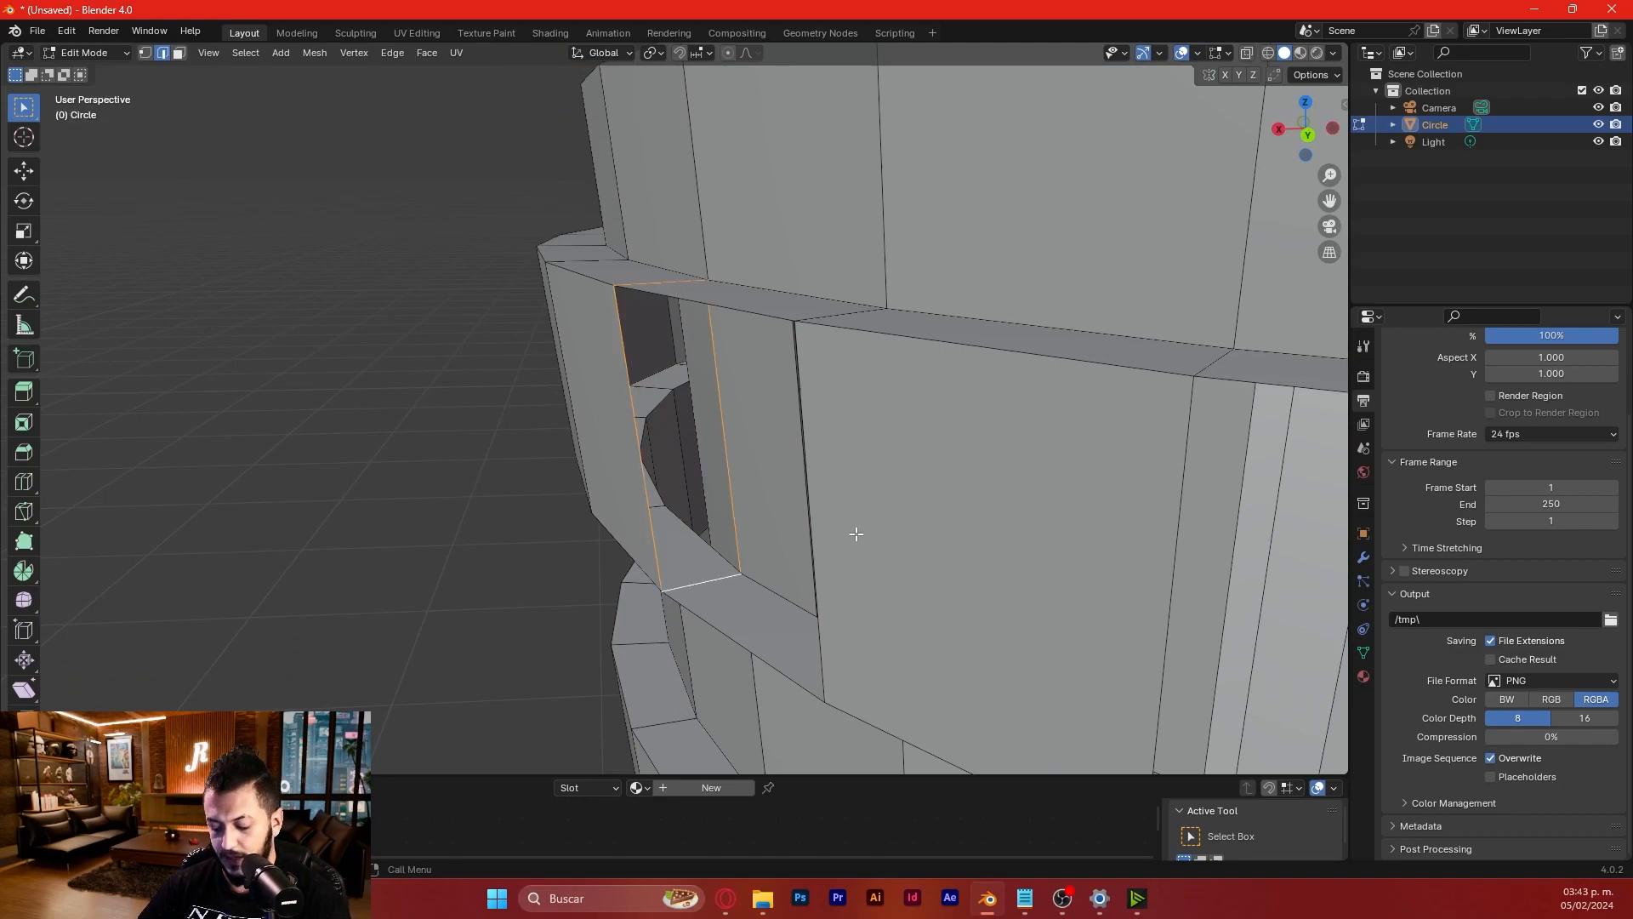
pyautogui.press('f')
pyautogui.moveTo(849, 536)
pyautogui.mouseDown(button='middle')
pyautogui.moveTo(887, 554)
pyautogui.moveTo(937, 547)
pyautogui.moveTo(886, 554)
pyautogui.moveTo(844, 529)
pyautogui.mouseUp(button='middle')
pyautogui.press('Tab')
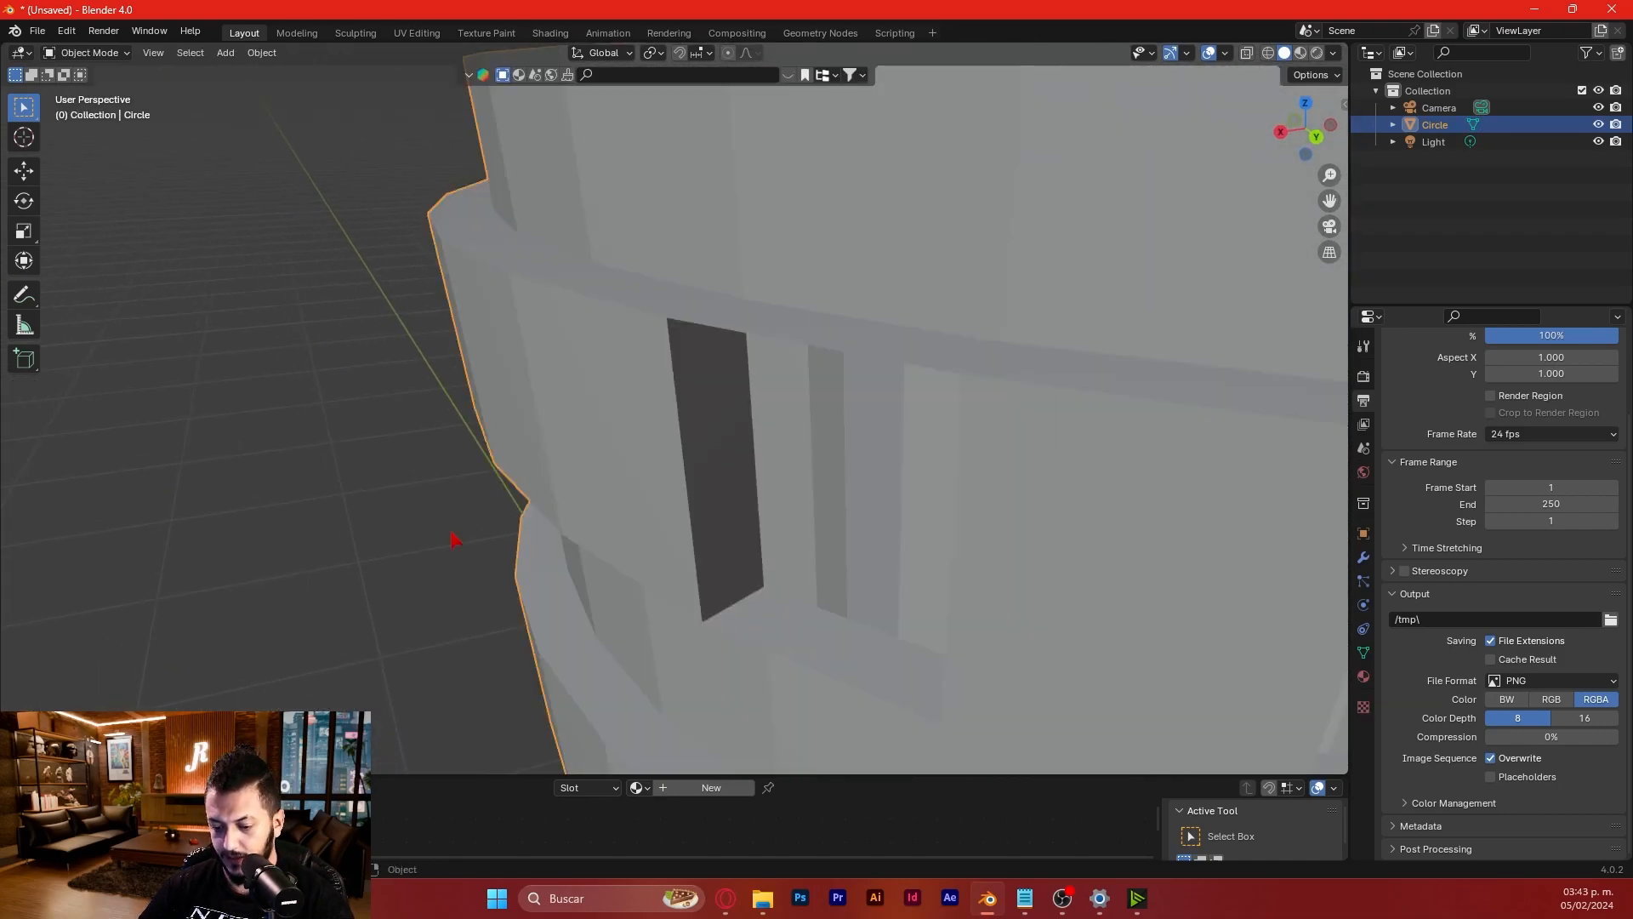
pyautogui.moveTo(755, 496)
pyautogui.mouseDown(button='middle')
pyautogui.moveTo(732, 462)
pyautogui.moveTo(759, 493)
pyautogui.mouseUp(button='middle')
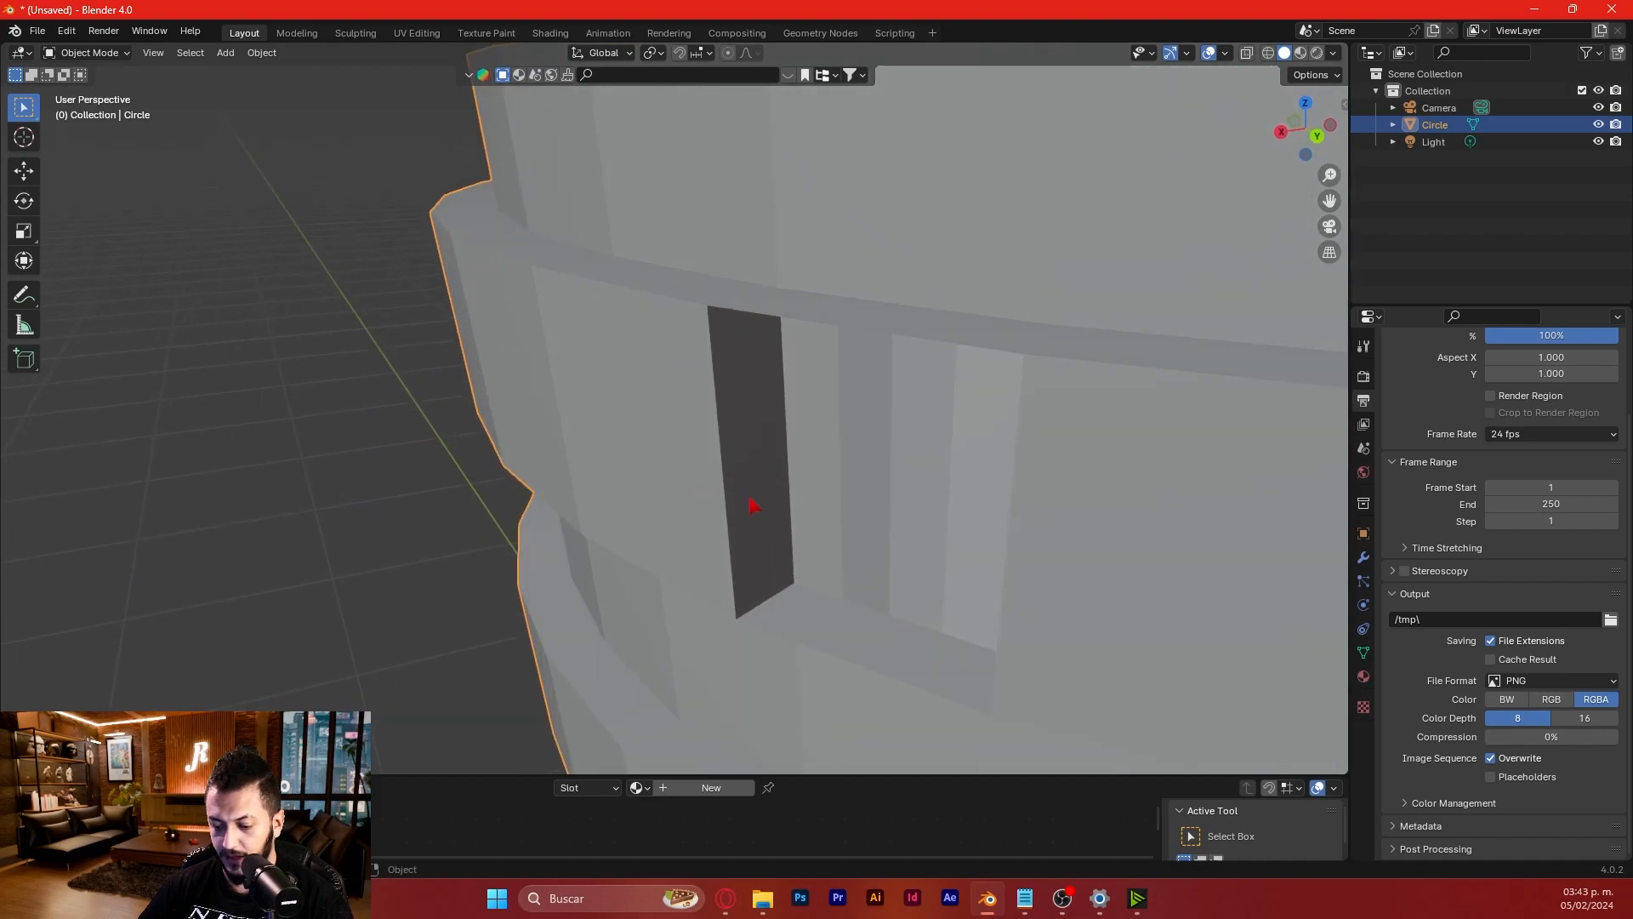
# - Undo the edge fill and the face deletions on the inner wall and the topmost raised band
pyautogui.press('Tab')
pyautogui.hotkey('ctrl', 'z')
pyautogui.hotkey('ctrl', 'z')
pyautogui.hotkey('ctrl', 'z')
pyautogui.hotkey('ctrl', 'z')
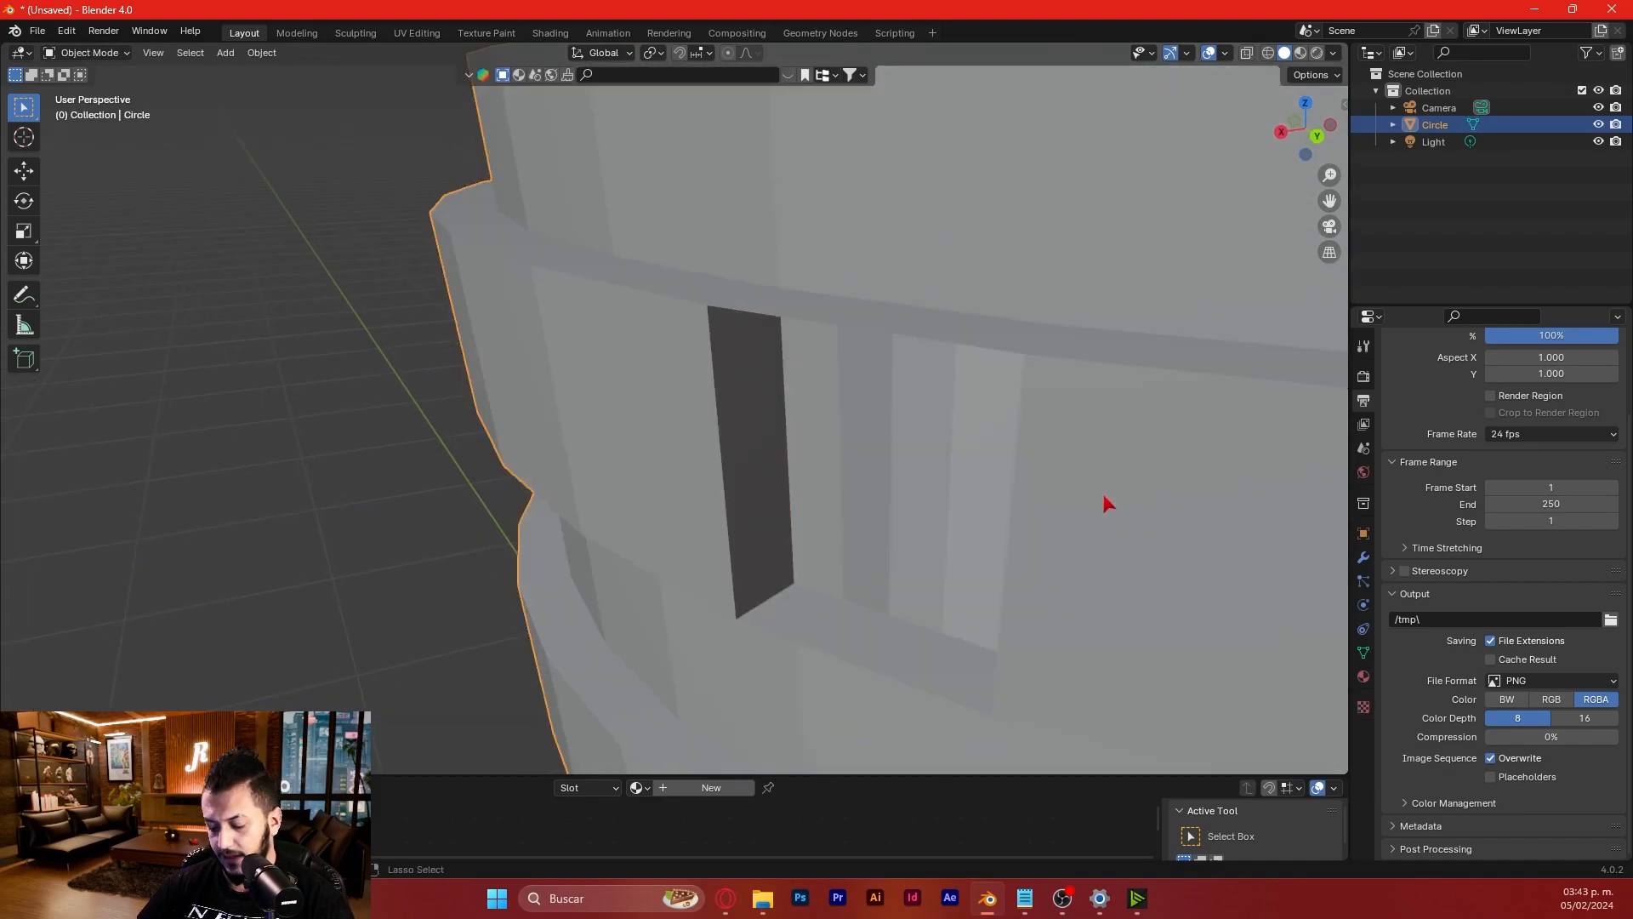
pyautogui.scroll(-5, 1063, 470)
pyautogui.keyDown('shift'); pyautogui.moveTo(1045, 451); pyautogui.dragTo(768, 437, button='middle'); pyautogui.keyUp('shift')
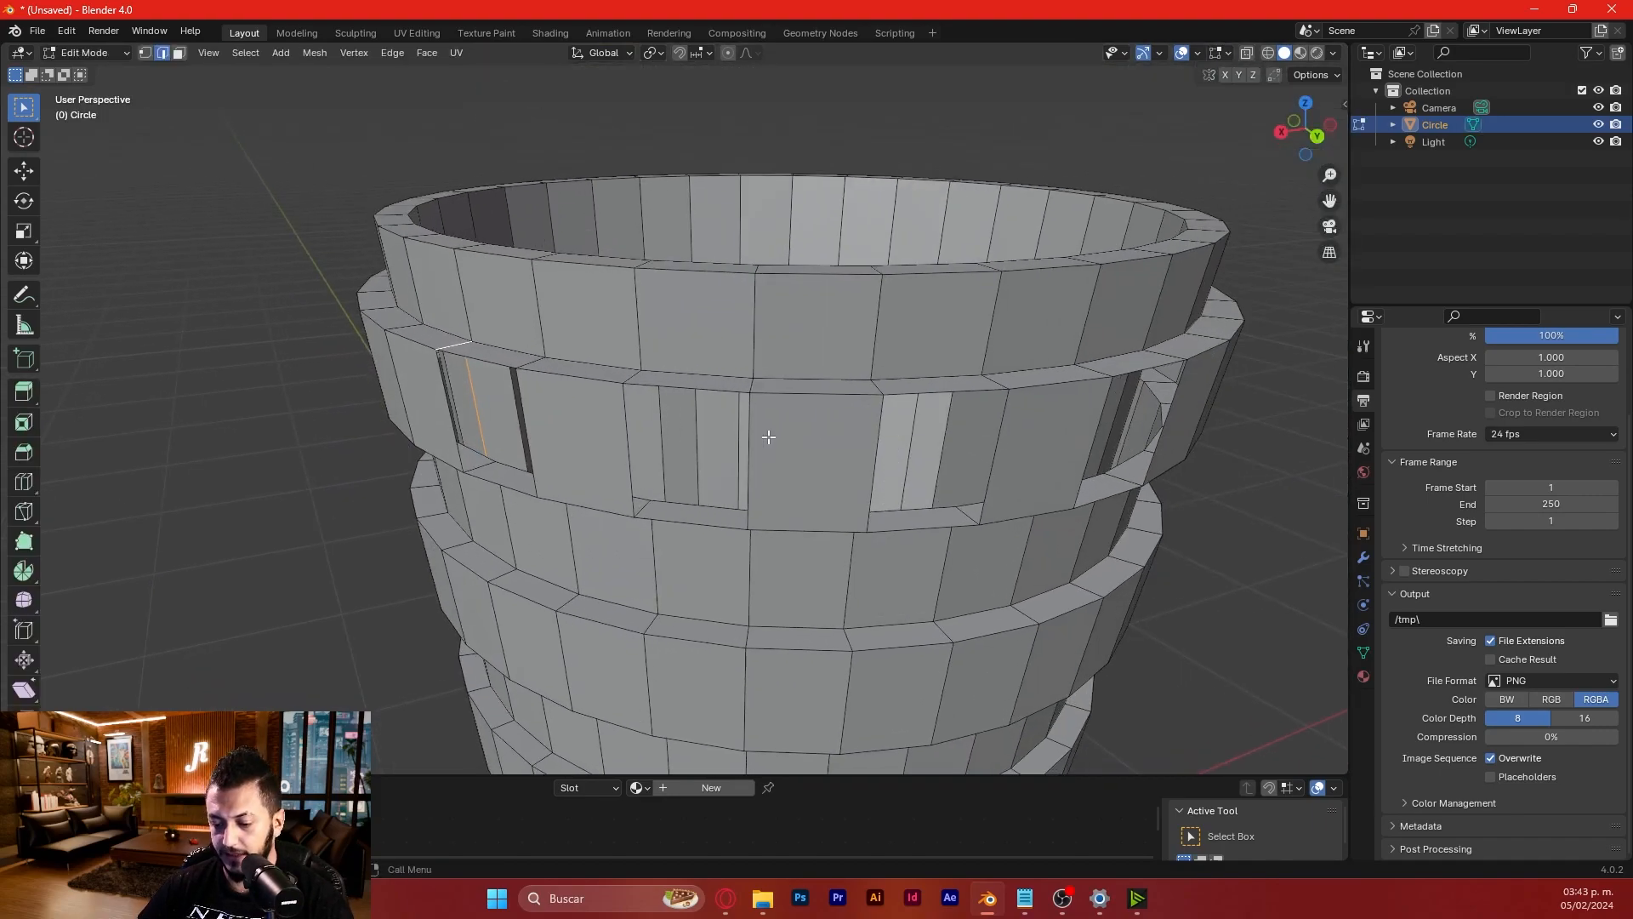
pyautogui.press('3')
pyautogui.hotkey('ctrl', 'z')
pyautogui.hotkey('ctrl', 'z')
pyautogui.hotkey('ctrl', 'z')
pyautogui.hotkey('ctrl', 'z')
pyautogui.hotkey('ctrl', 'z')
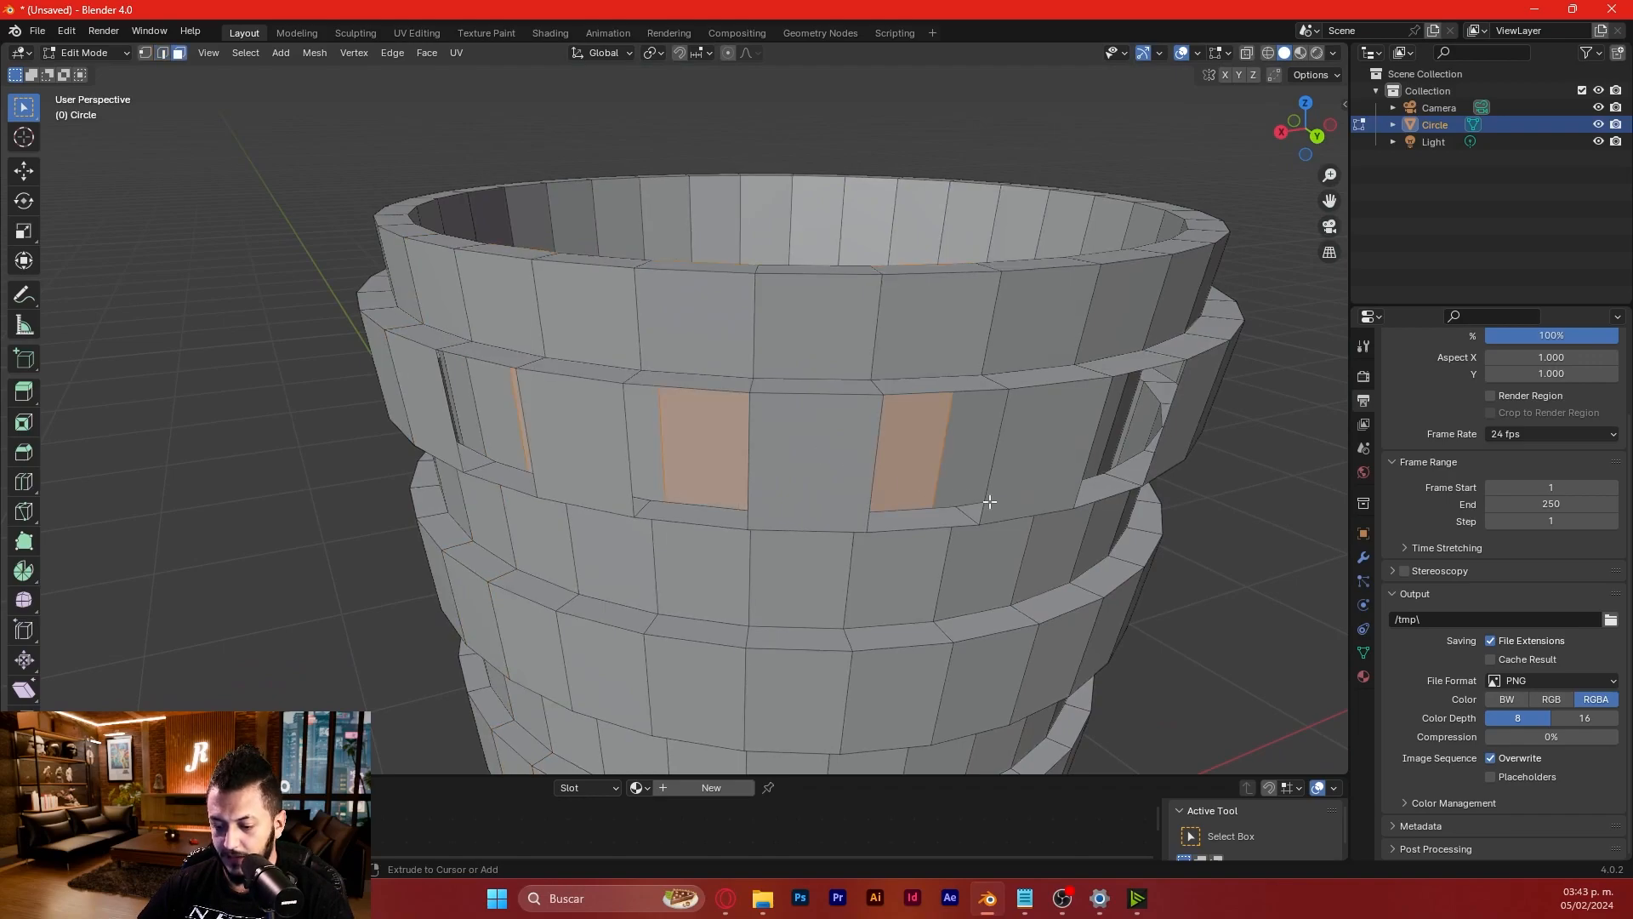
pyautogui.hotkey('ctrl', 'z')
pyautogui.hotkey('ctrl', 'z')
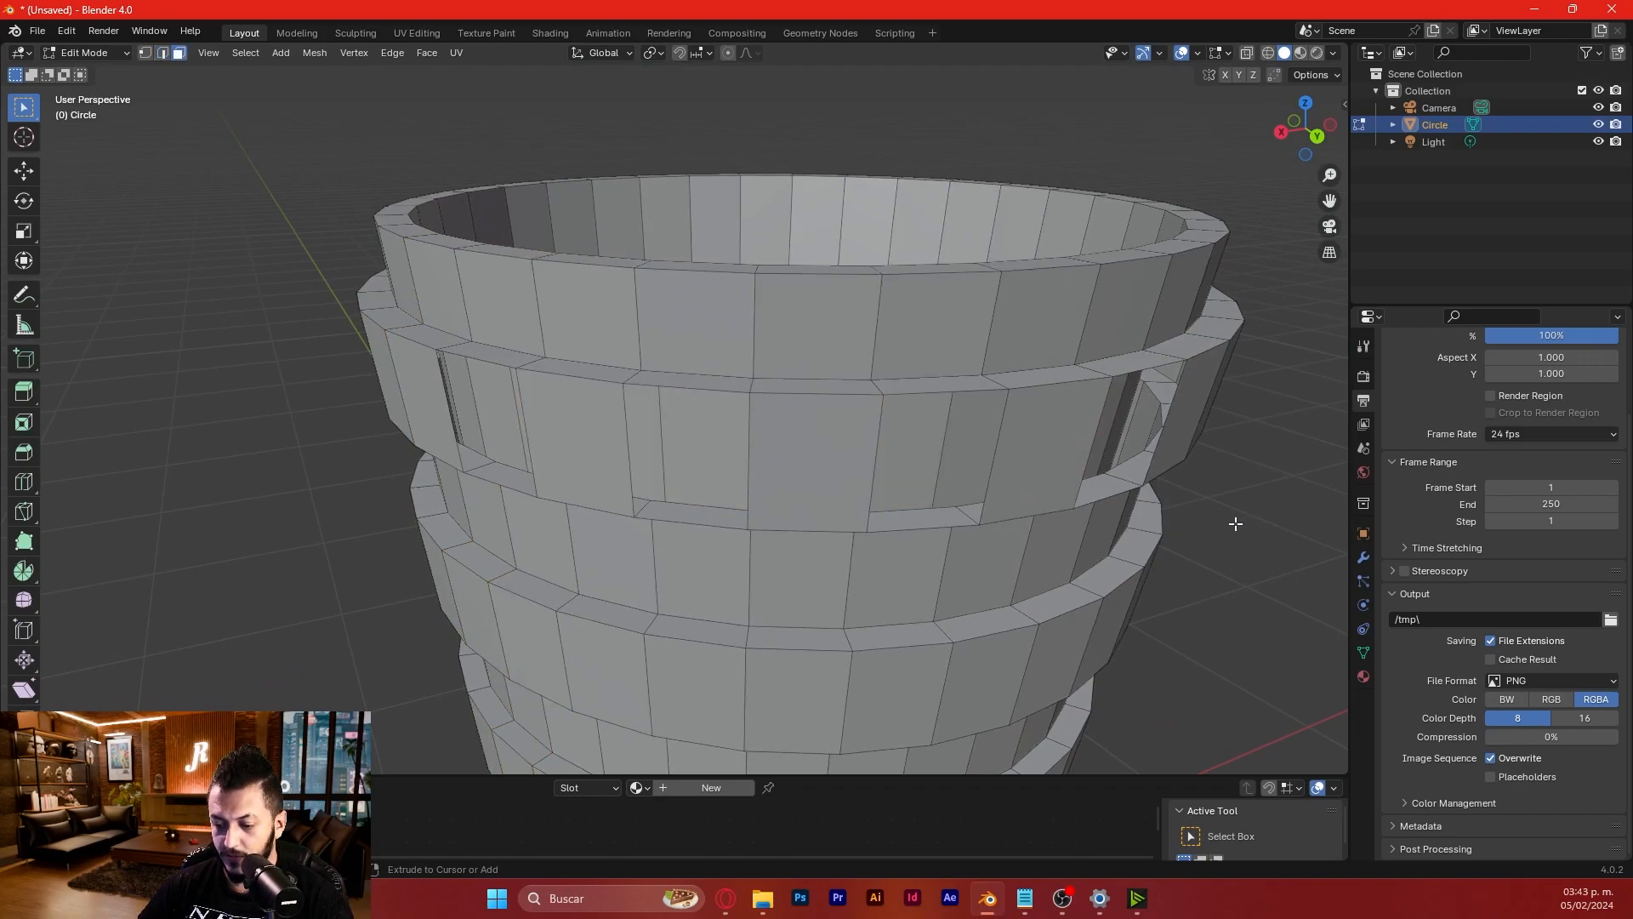
# - Return to Object Mode with the whole cup in view
pyautogui.scroll(-6, 1188, 514)
pyautogui.keyDown('shift'); pyautogui.moveTo(773, 567); pyautogui.dragTo(769, 491, button='middle'); pyautogui.keyUp('shift')
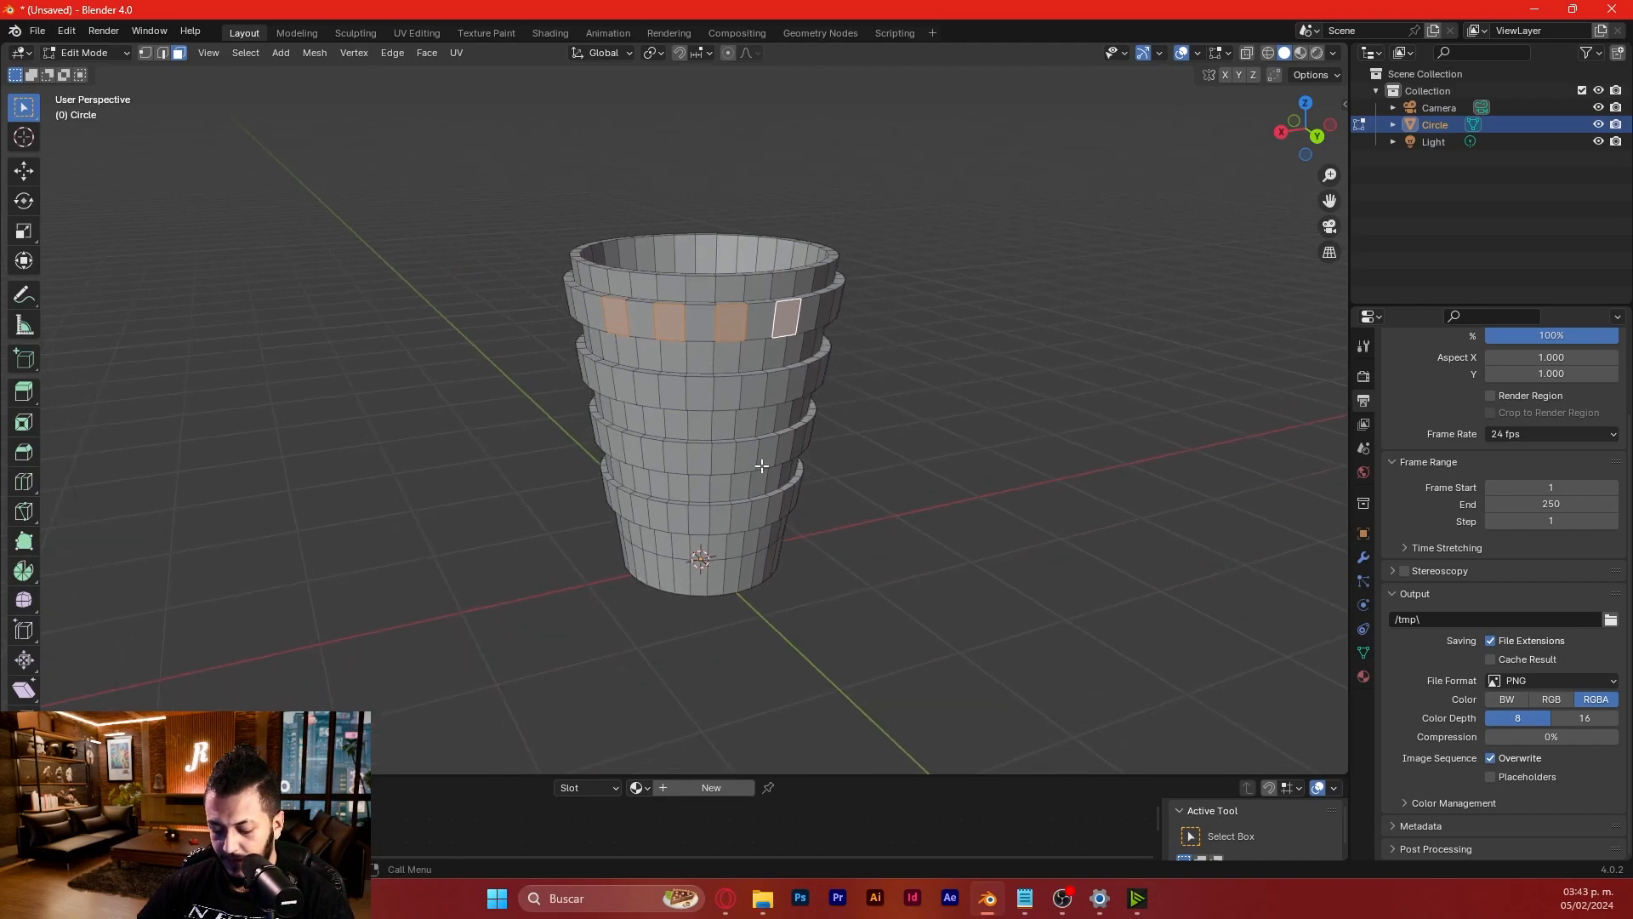
pyautogui.press('Tab')
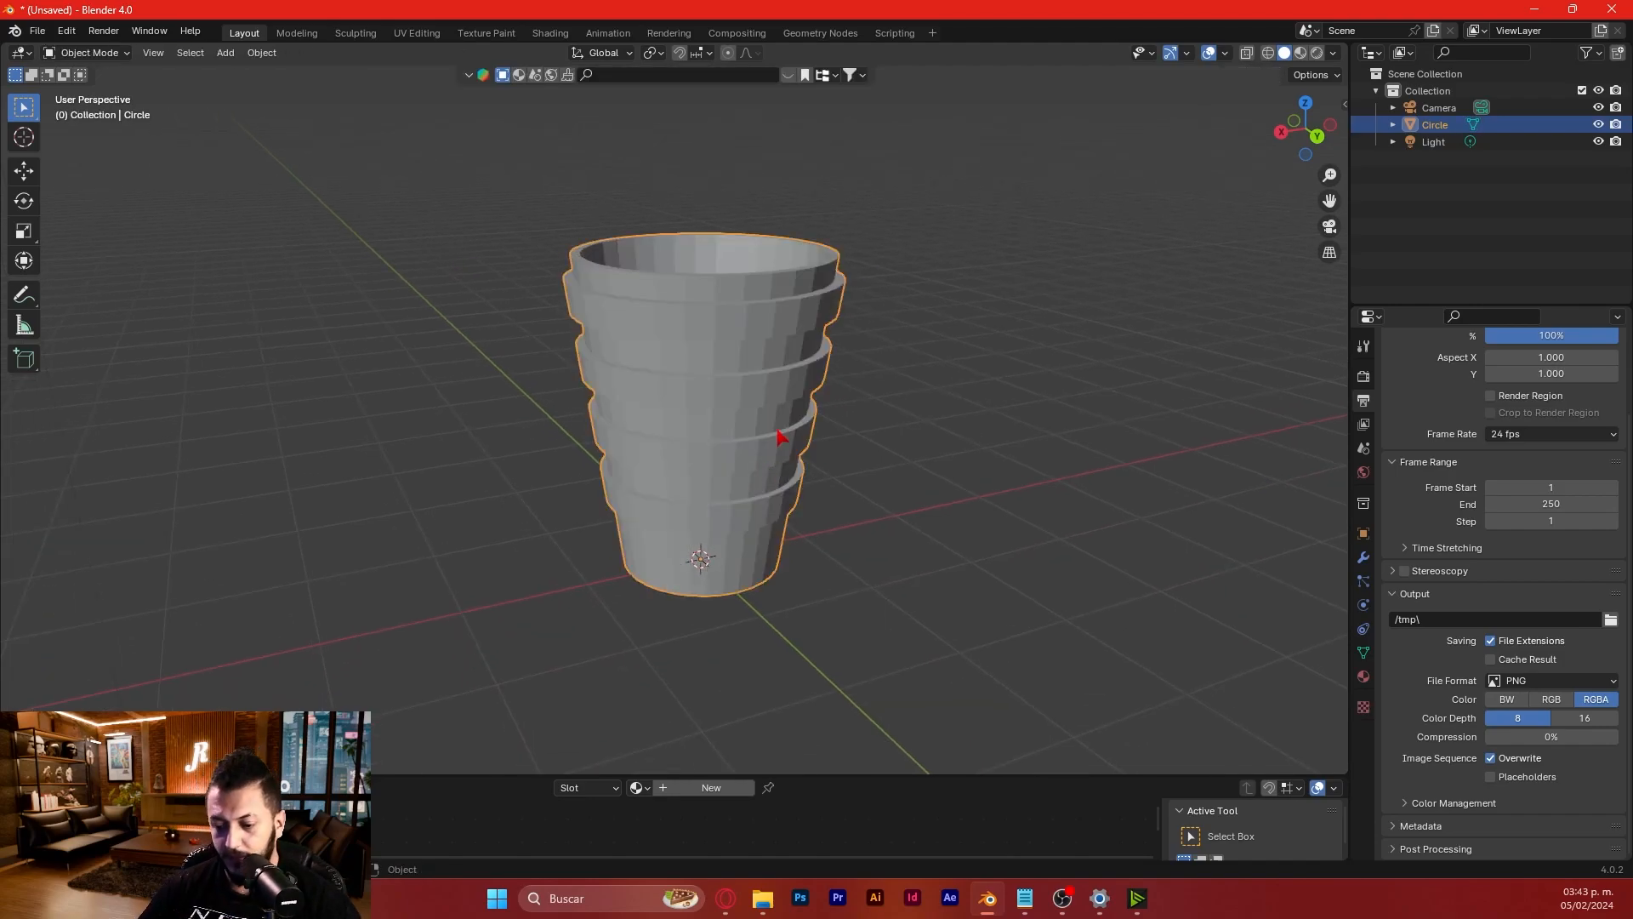
# - Try Shade Smooth on the whole cup, inspect the shading on its bands, and undo it
pyautogui.moveTo(779, 437); pyautogui.dragTo(846, 393, button='middle')
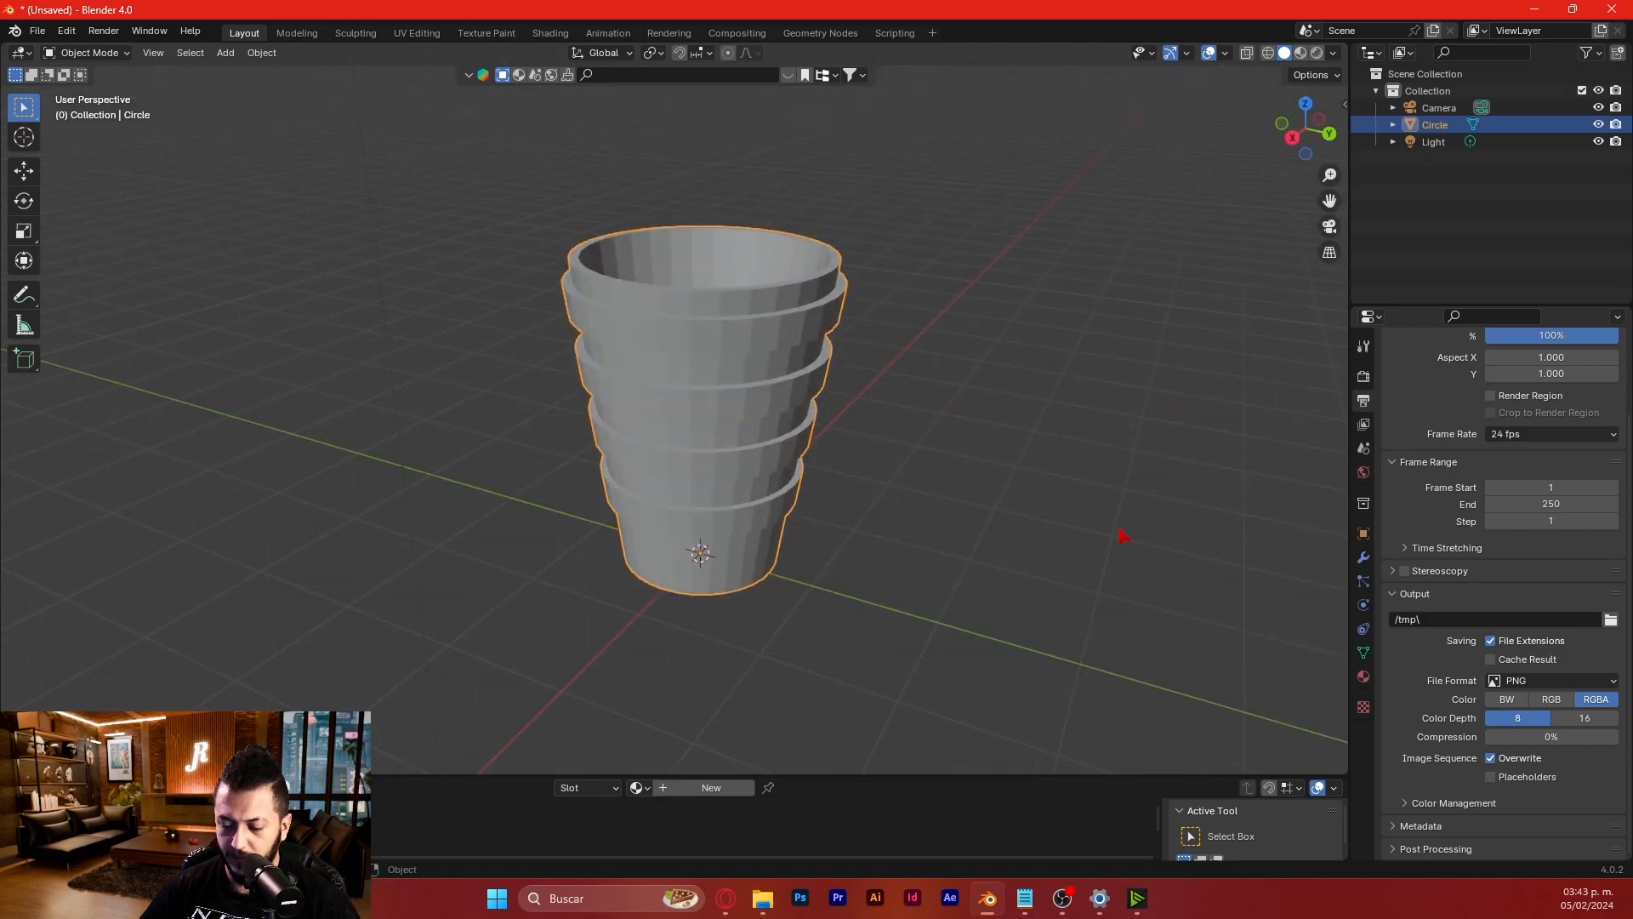
pyautogui.scroll(3, 798, 390)
pyautogui.keyDown('shift'); pyautogui.moveTo(855, 324); pyautogui.dragTo(787, 354, button='middle'); pyautogui.keyUp('shift')
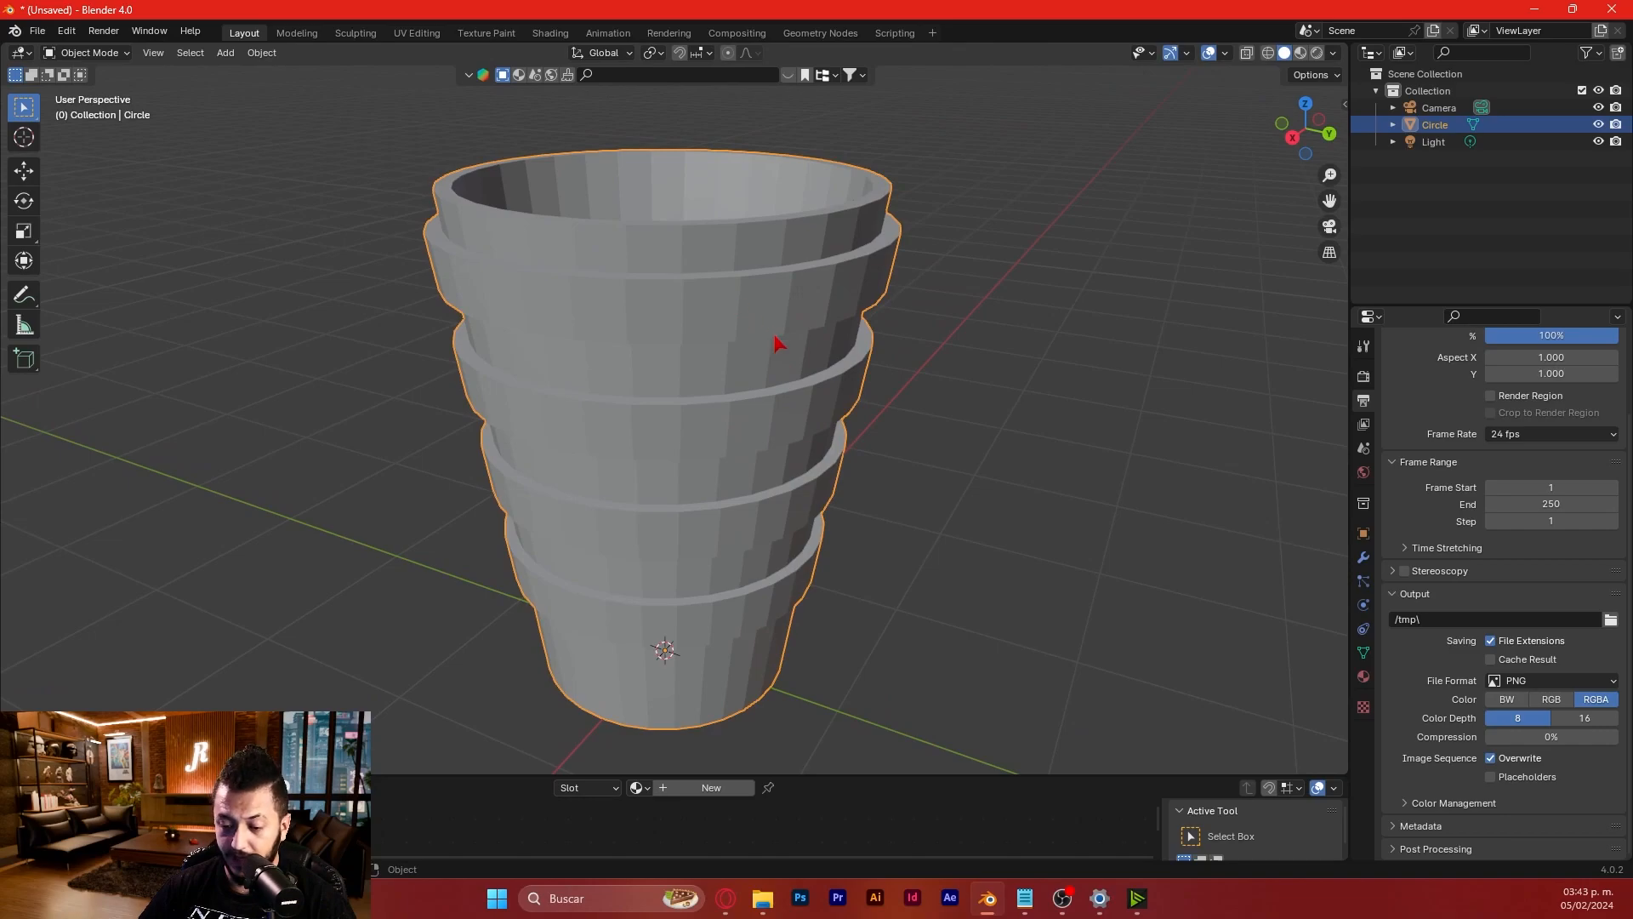
pyautogui.rightClick(769, 319)
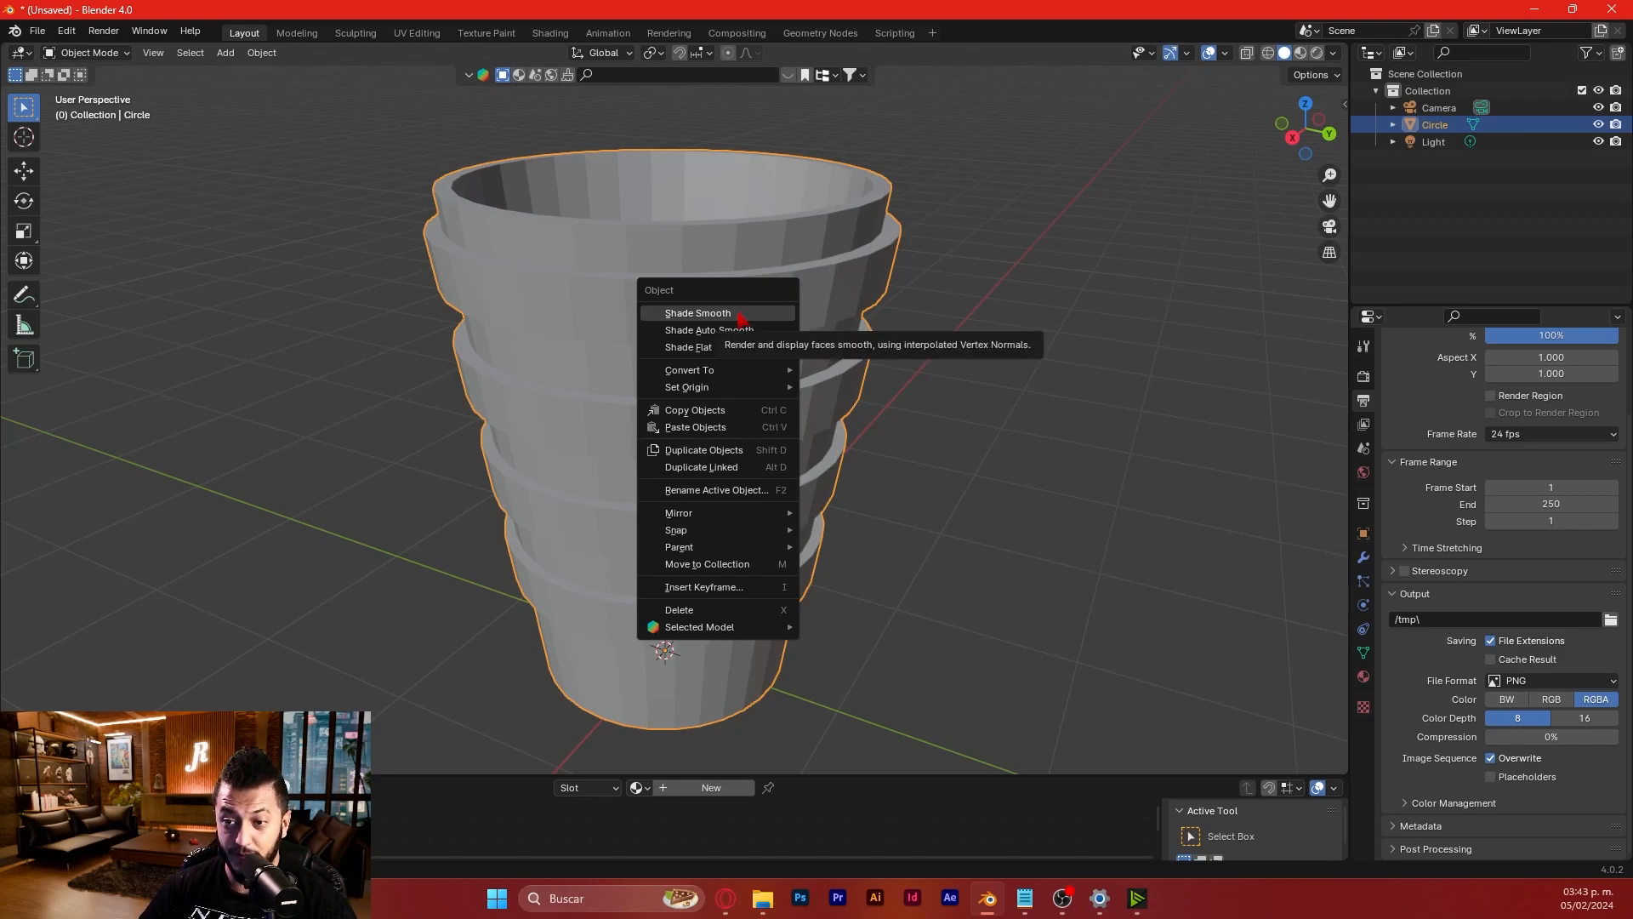
pyautogui.click(739, 319)
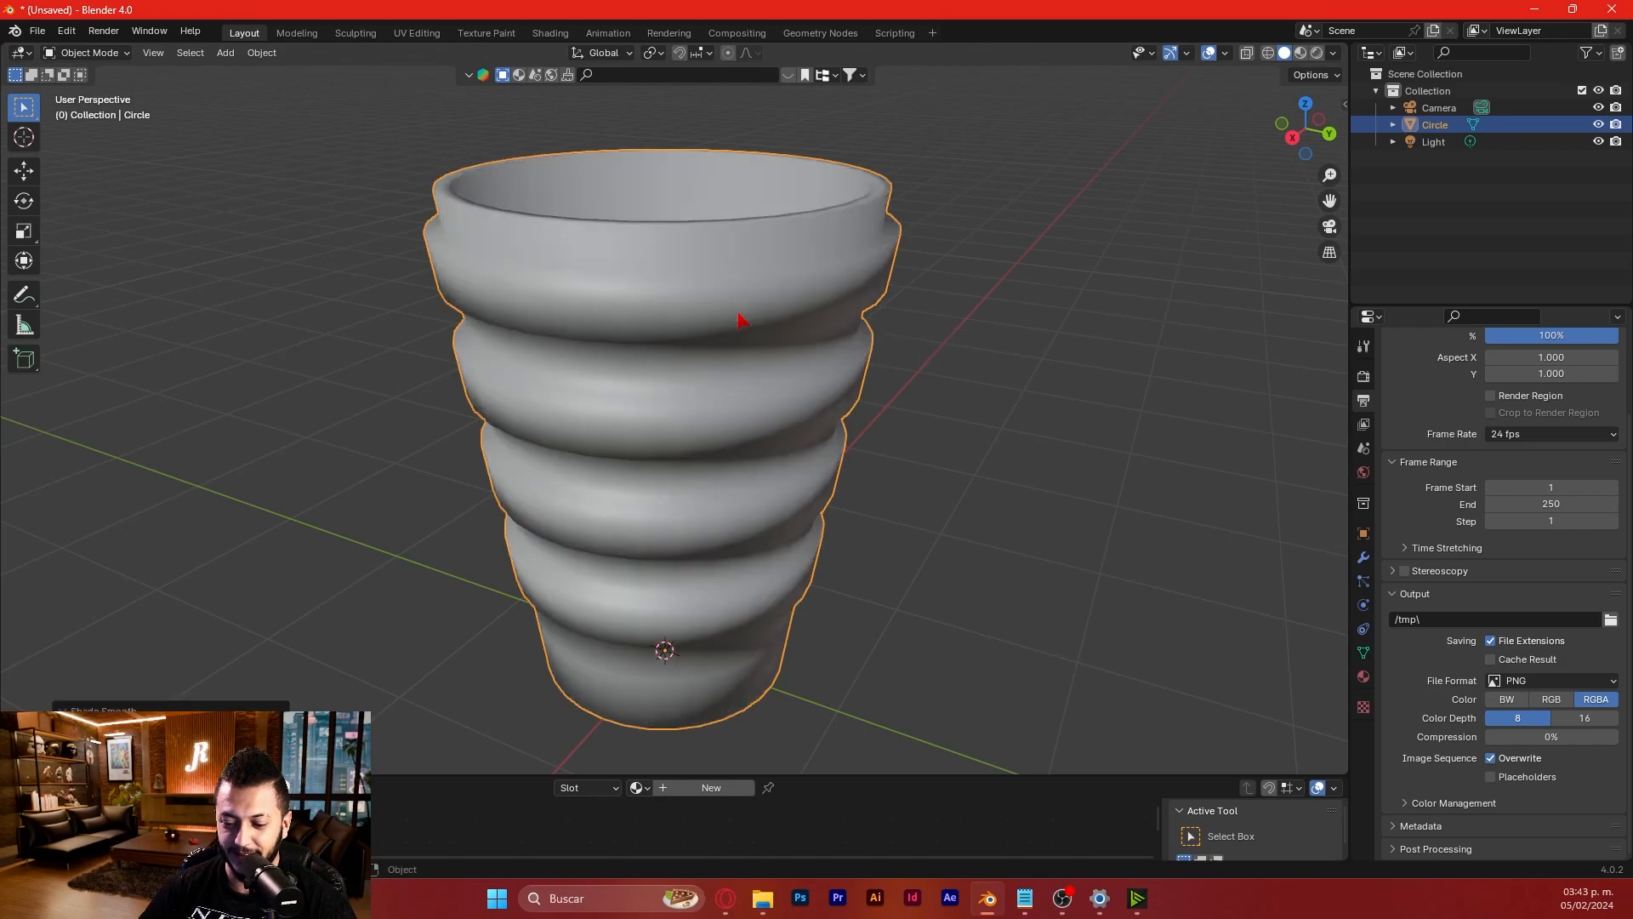
pyautogui.moveTo(752, 401); pyautogui.dragTo(846, 379, button='middle')
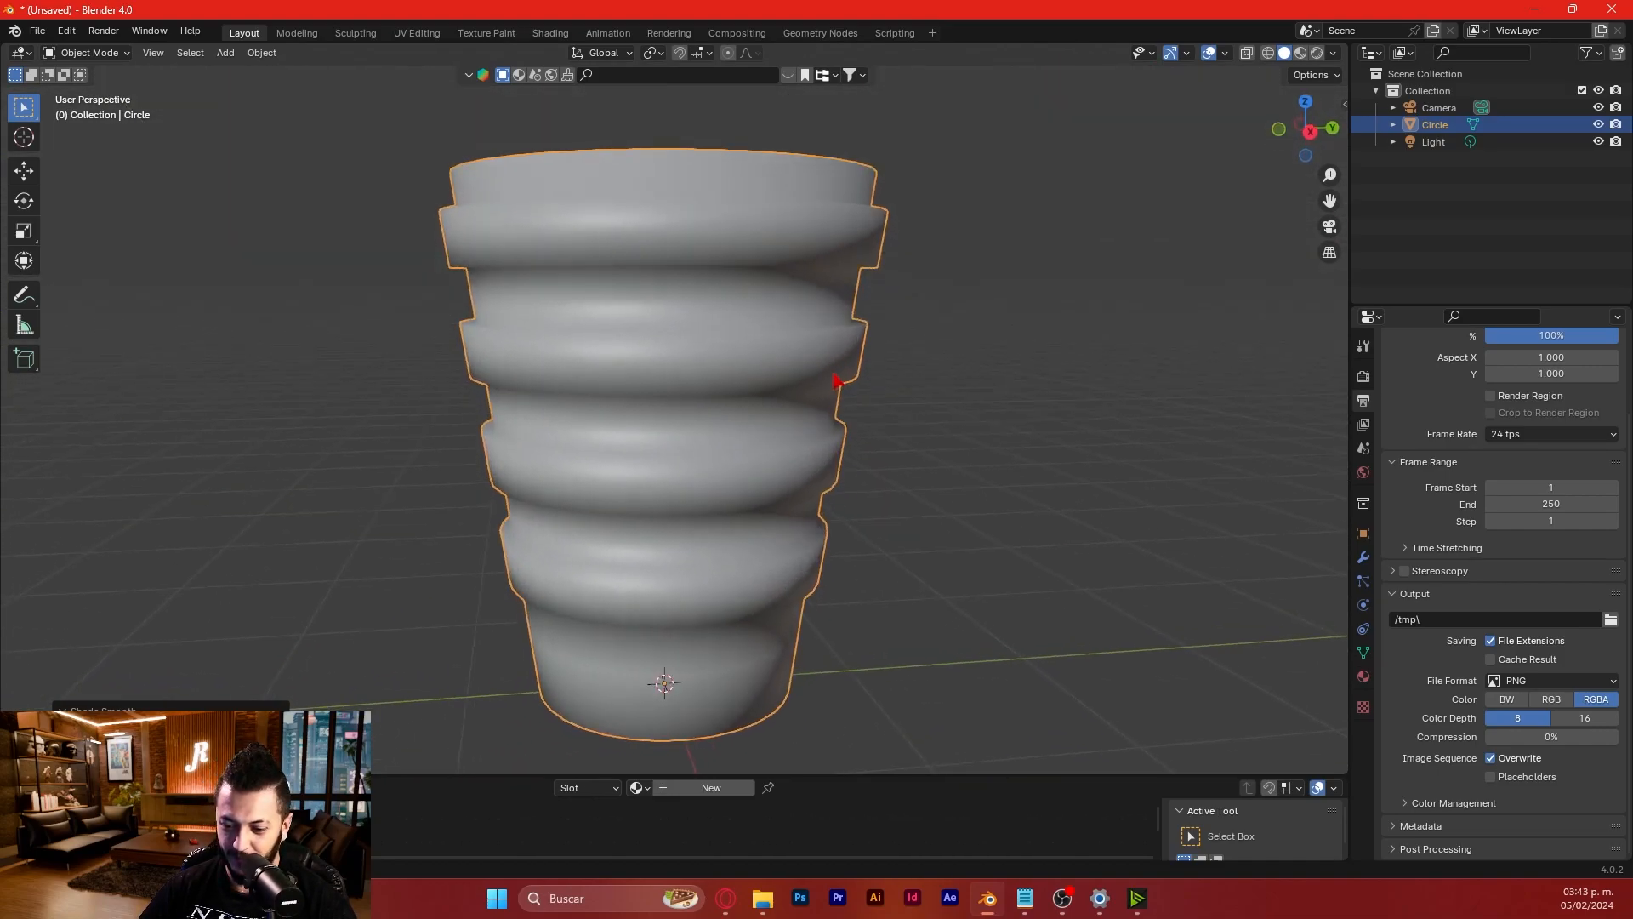
pyautogui.hotkey('ctrl', 'z')
# - Apply Shade Auto Smooth to the cup, inspect it from above, and deselect it
pyautogui.rightClick(708, 249)
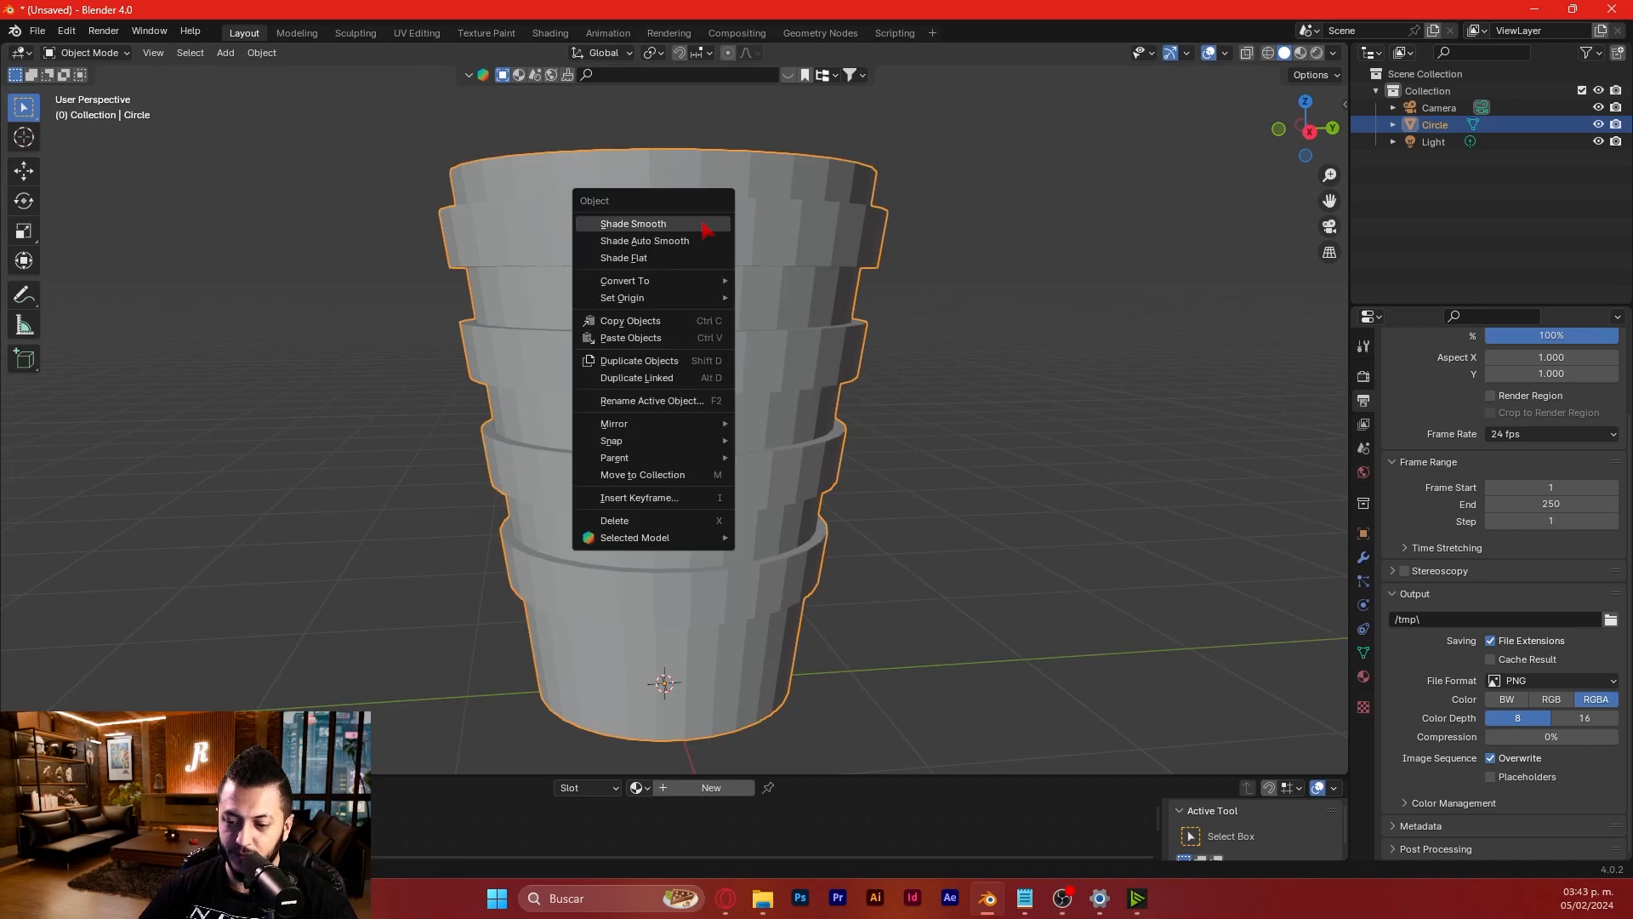
pyautogui.click(700, 244)
pyautogui.moveTo(795, 314)
pyautogui.mouseDown(button='middle')
pyautogui.moveTo(860, 365)
pyautogui.moveTo(1163, 354)
pyautogui.moveTo(693, 375)
pyautogui.moveTo(974, 448)
pyautogui.mouseUp(button='middle')
pyautogui.click(960, 481)
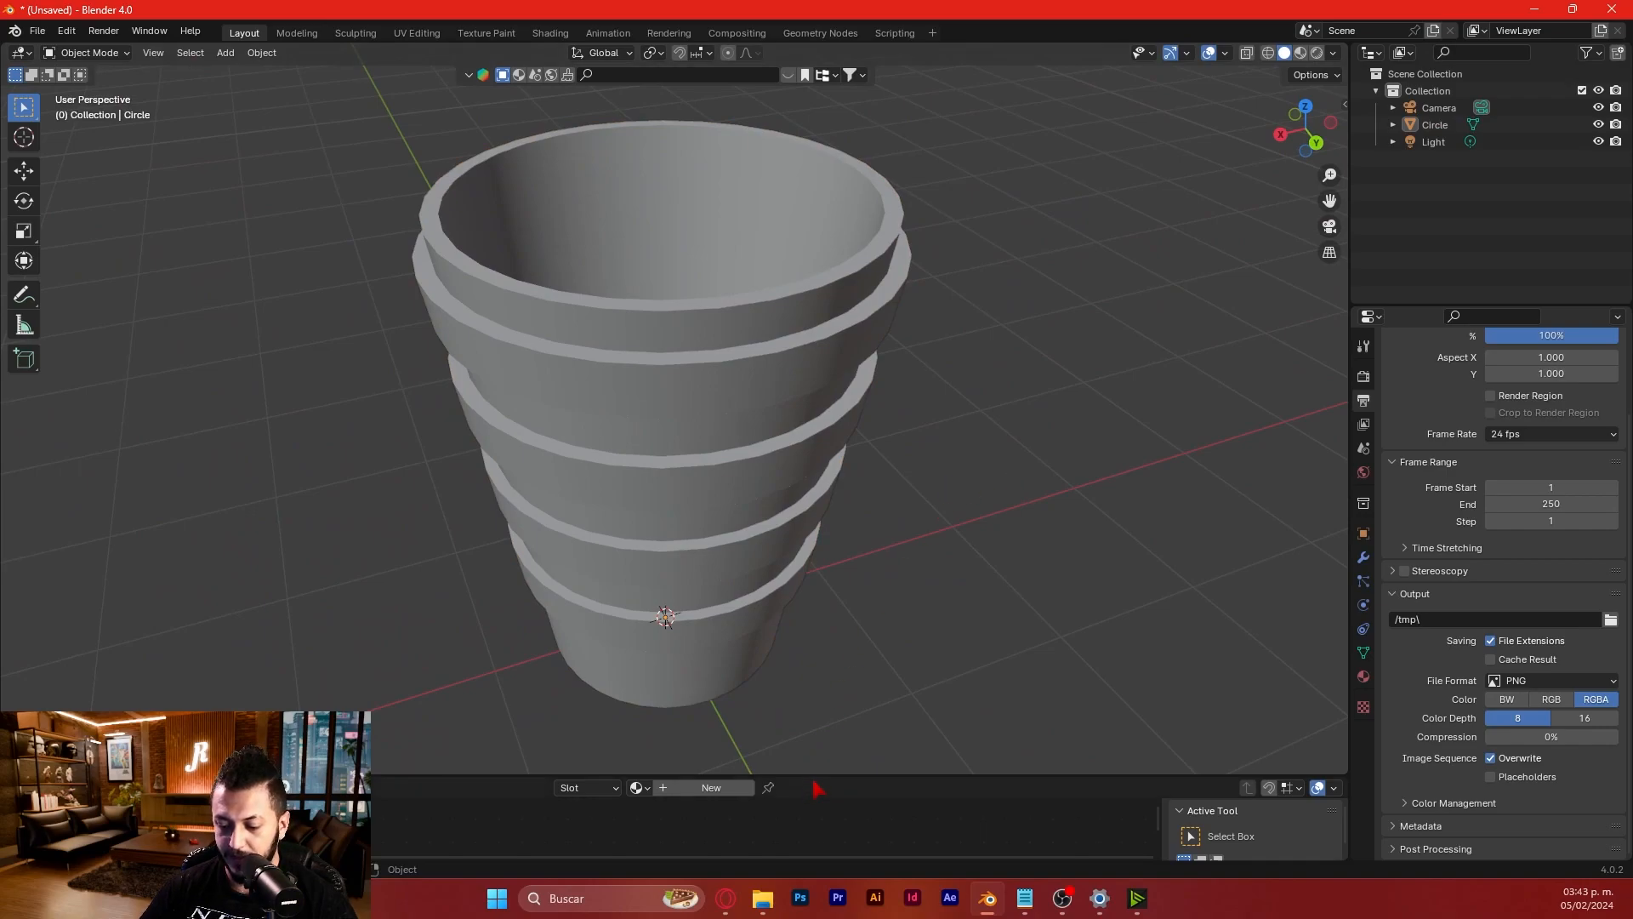
# - Enlarge the shader node area below the 3D view and switch the viewport to Rendered shading
pyautogui.moveTo(818, 776); pyautogui.dragTo(833, 563)
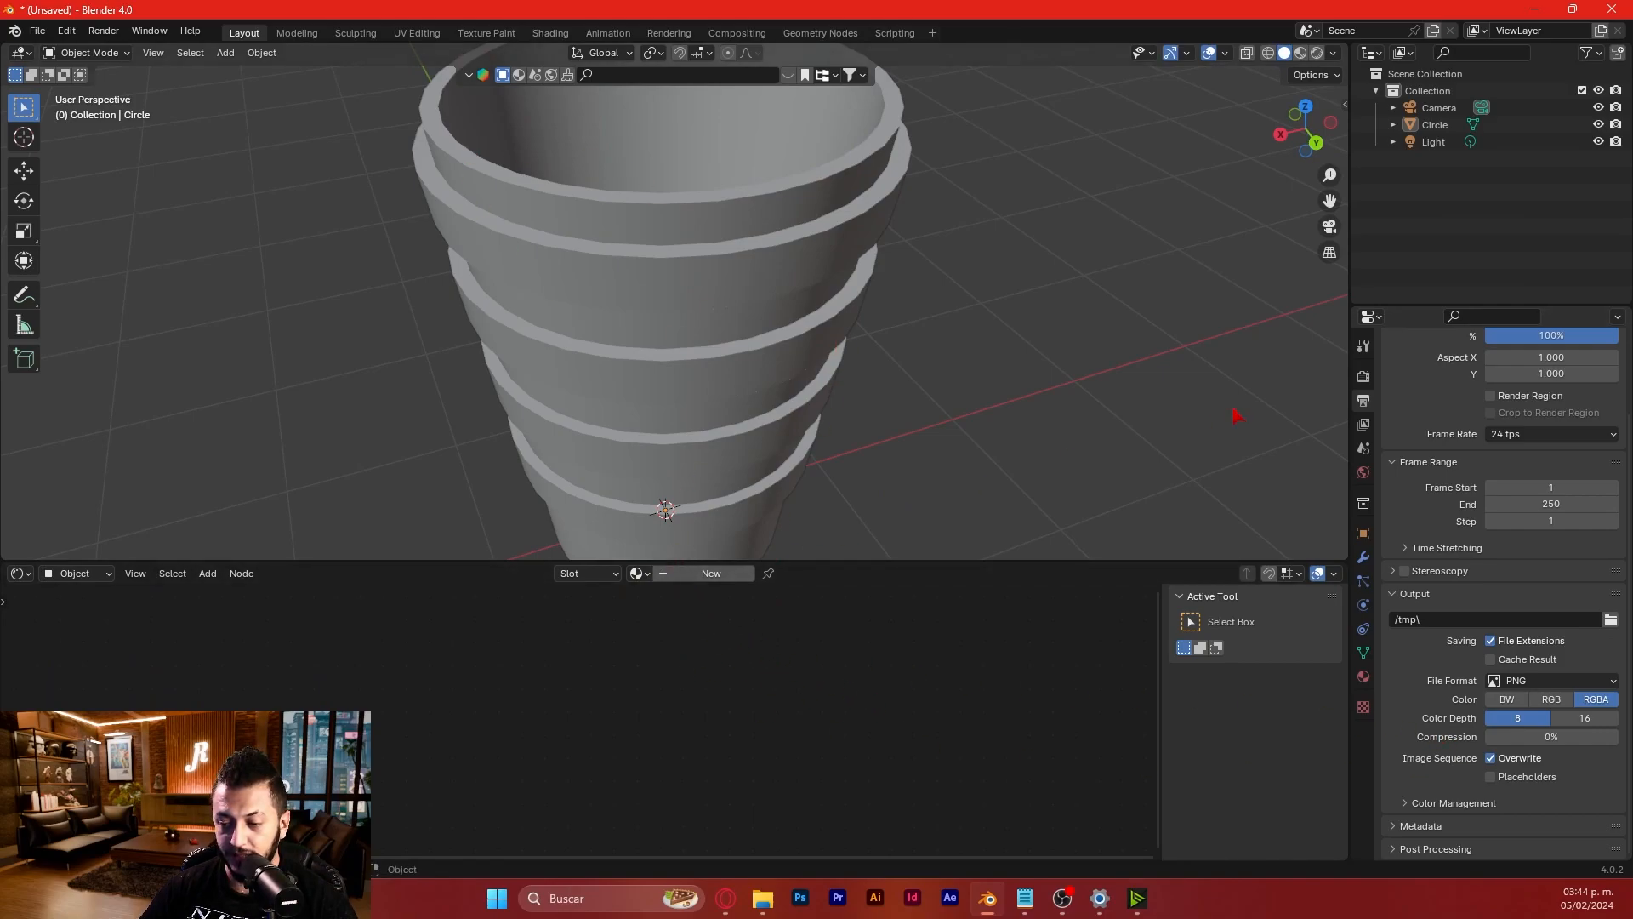
pyautogui.scroll(-3, 815, 230)
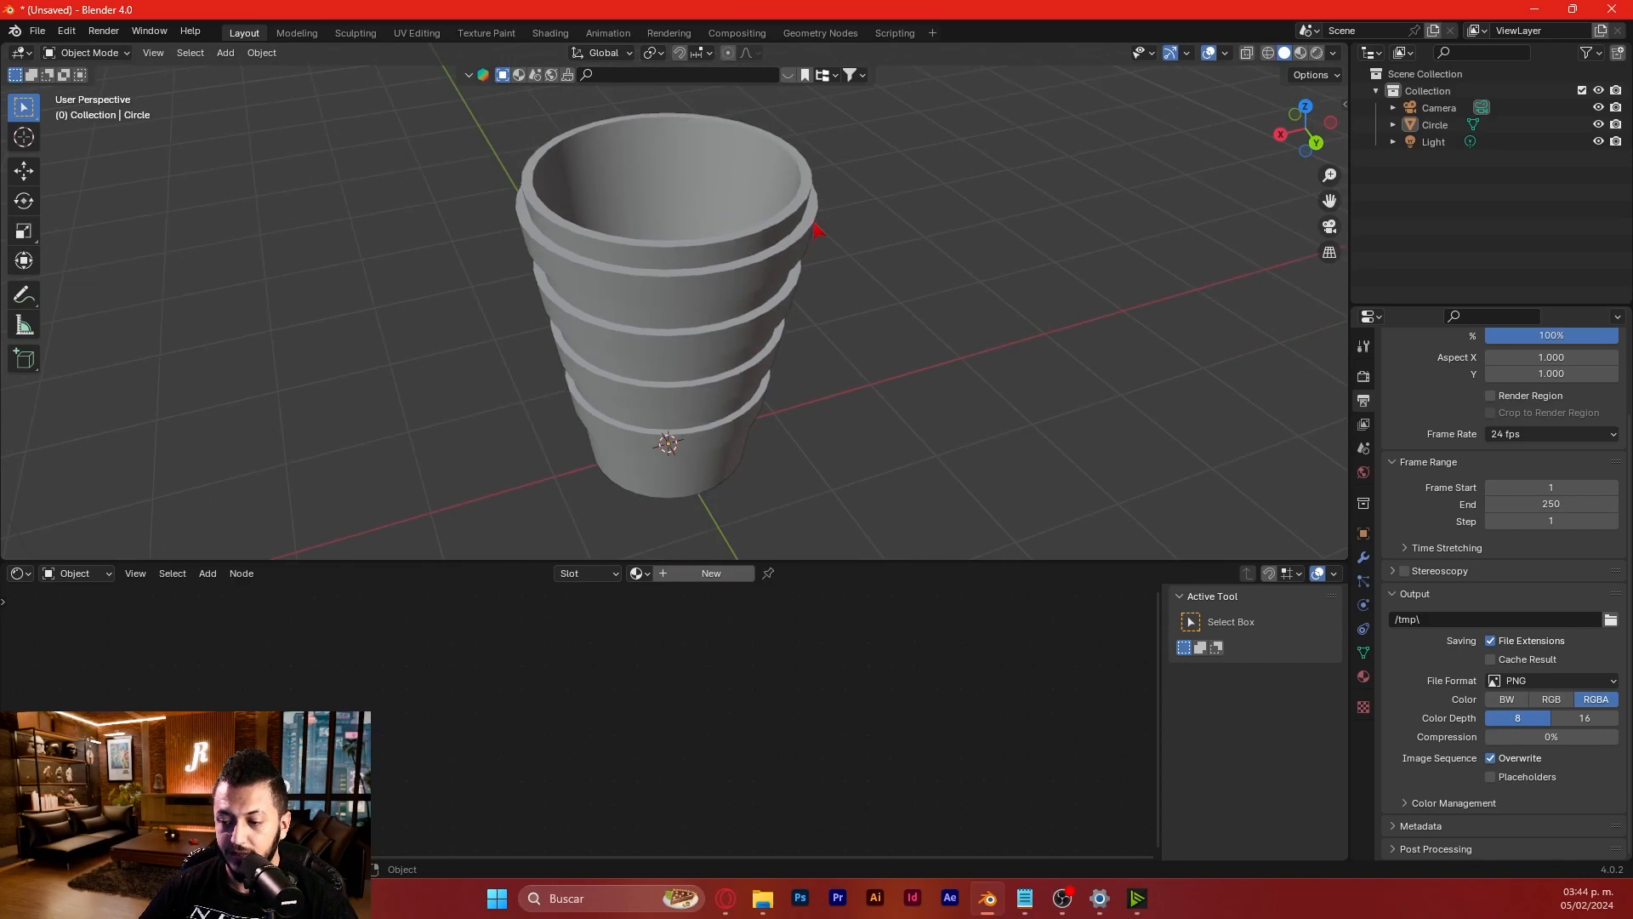
pyautogui.click(1316, 53)
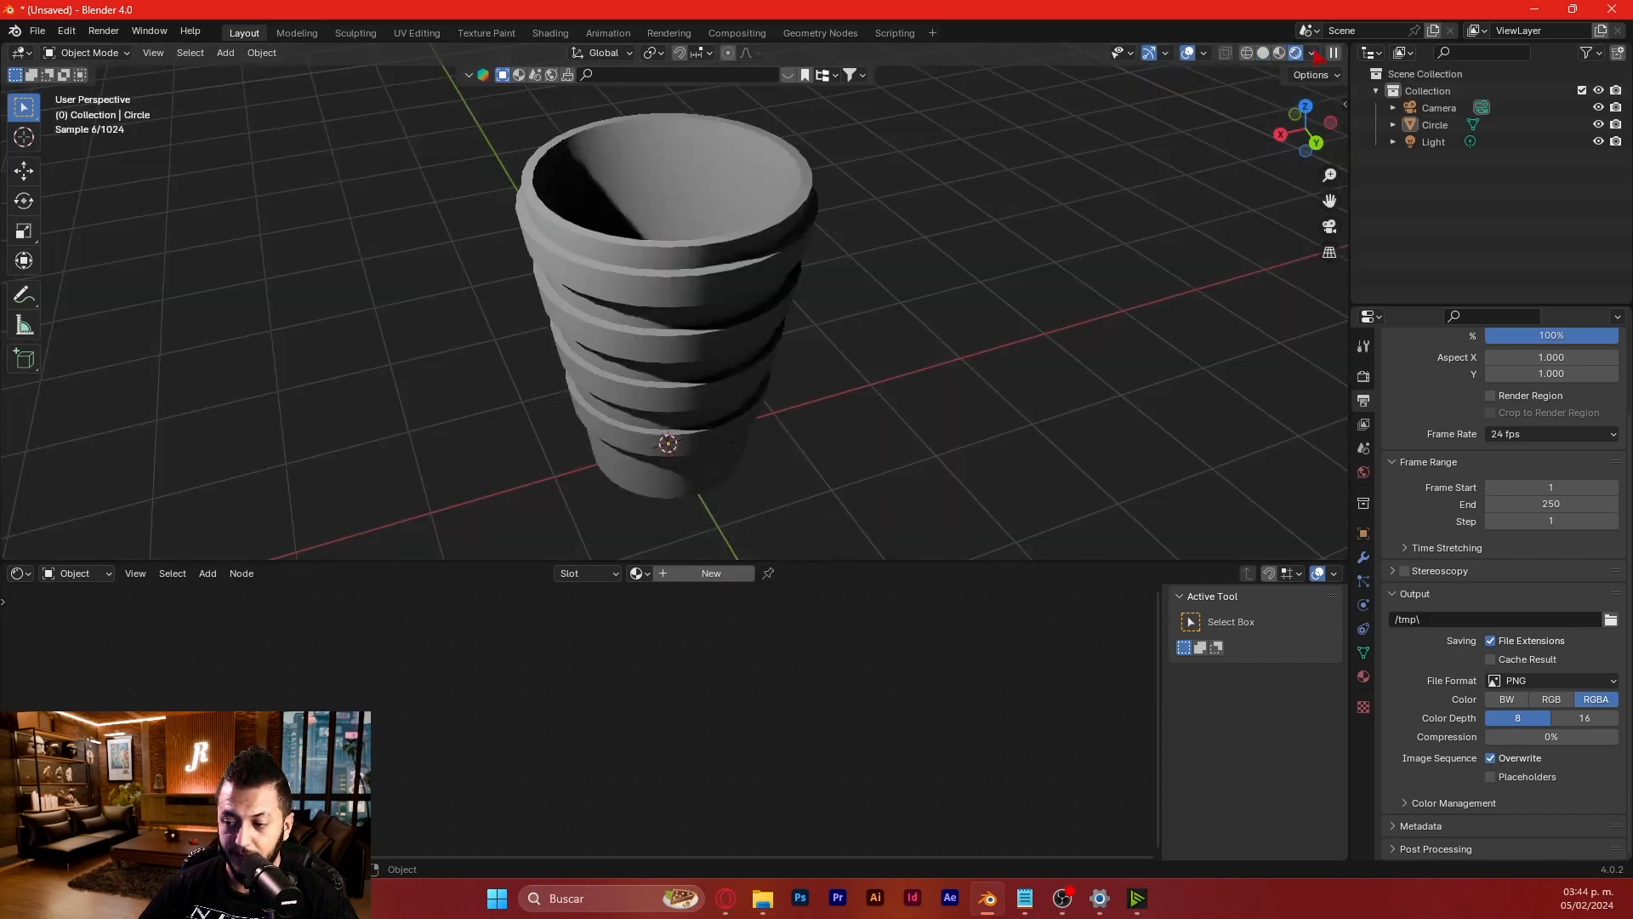
pyautogui.moveTo(539, 448)
pyautogui.mouseDown(button='middle')
pyautogui.moveTo(638, 437)
pyautogui.moveTo(553, 386)
pyautogui.moveTo(666, 401)
pyautogui.moveTo(763, 443)
pyautogui.moveTo(714, 394)
pyautogui.moveTo(740, 507)
pyautogui.mouseUp(button='middle')
# - Create a new material for the cup and bring its Principled BSDF node into close view
pyautogui.click(554, 385)
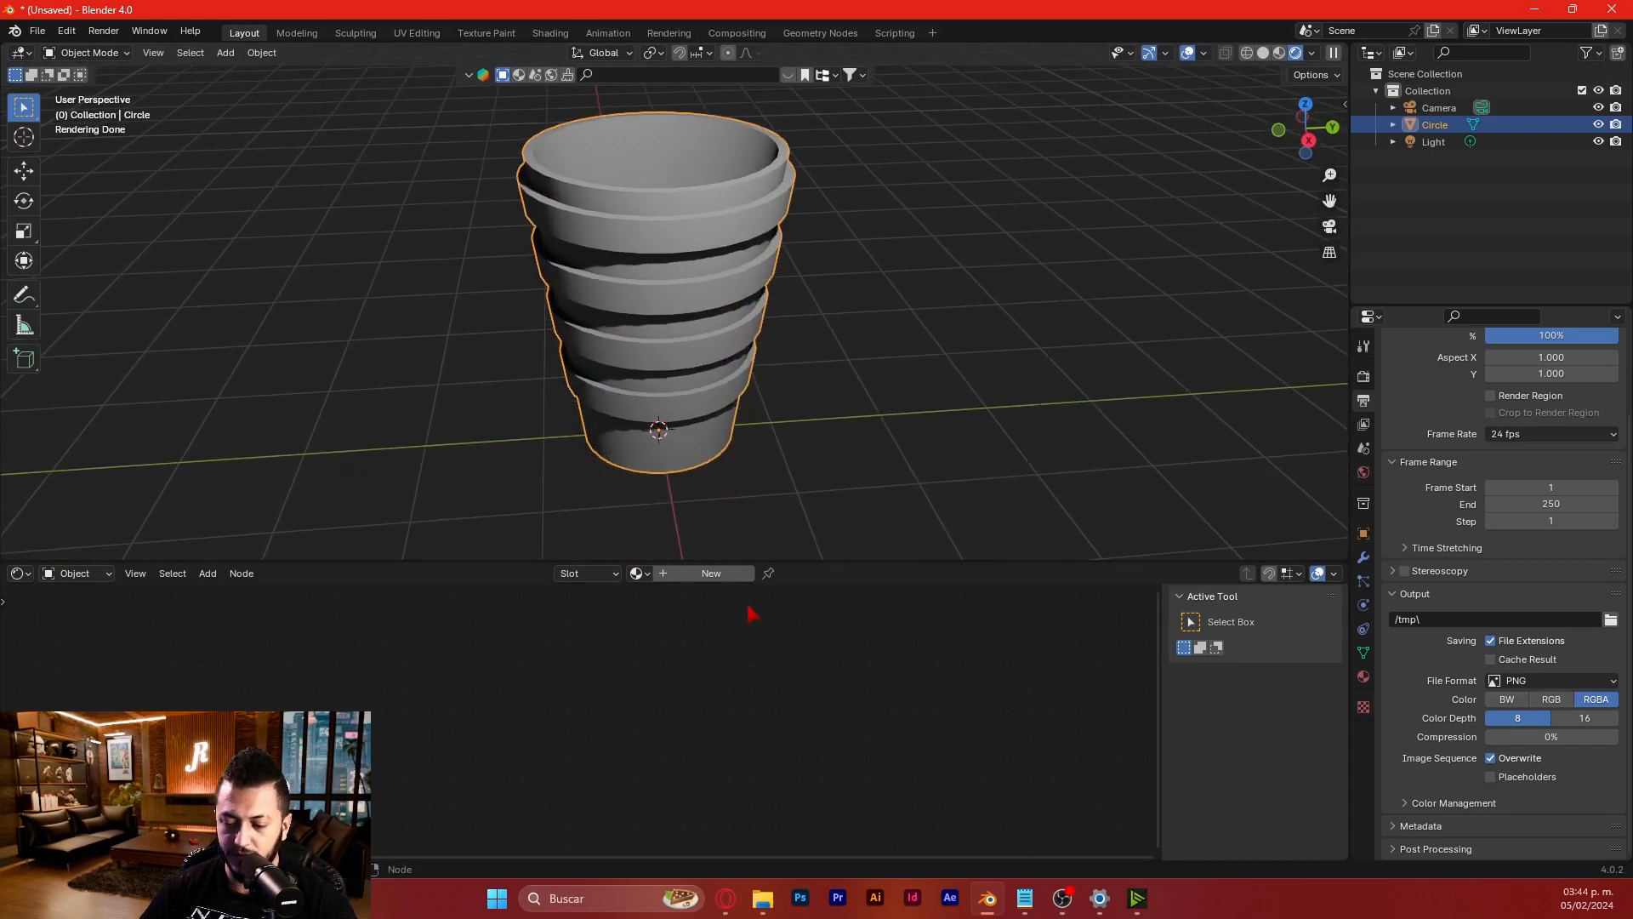
pyautogui.click(714, 573)
pyautogui.moveTo(633, 747); pyautogui.dragTo(757, 705, button='middle')
pyautogui.scroll(12, 757, 706)
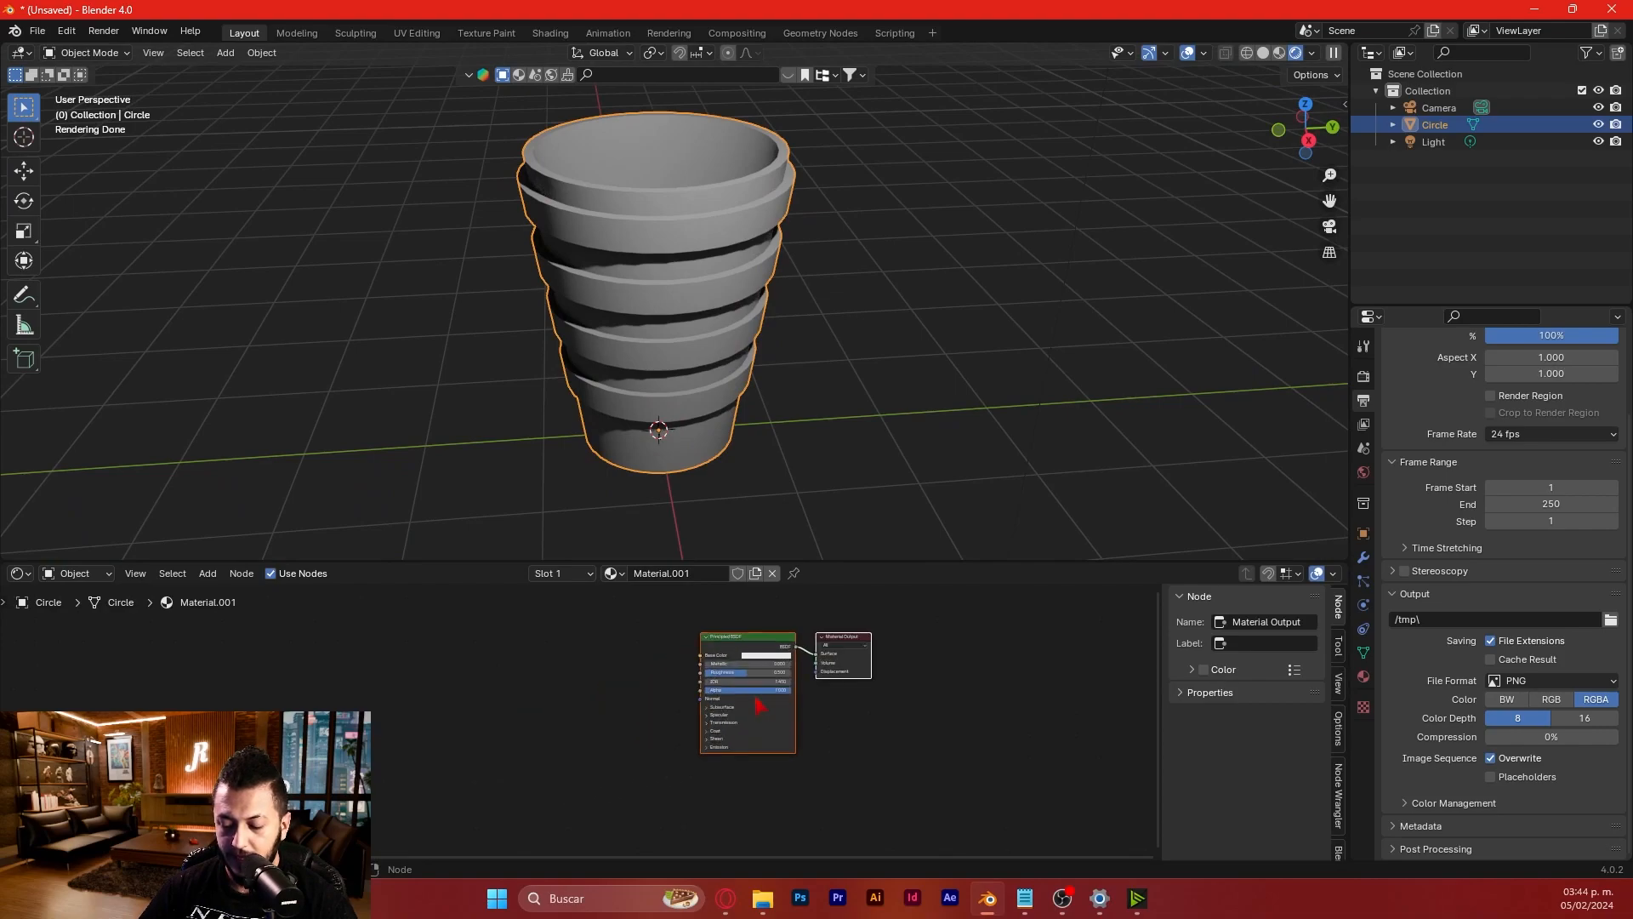
pyautogui.moveTo(870, 690); pyautogui.dragTo(737, 733, button='middle')
pyautogui.scroll(3, 781, 716)
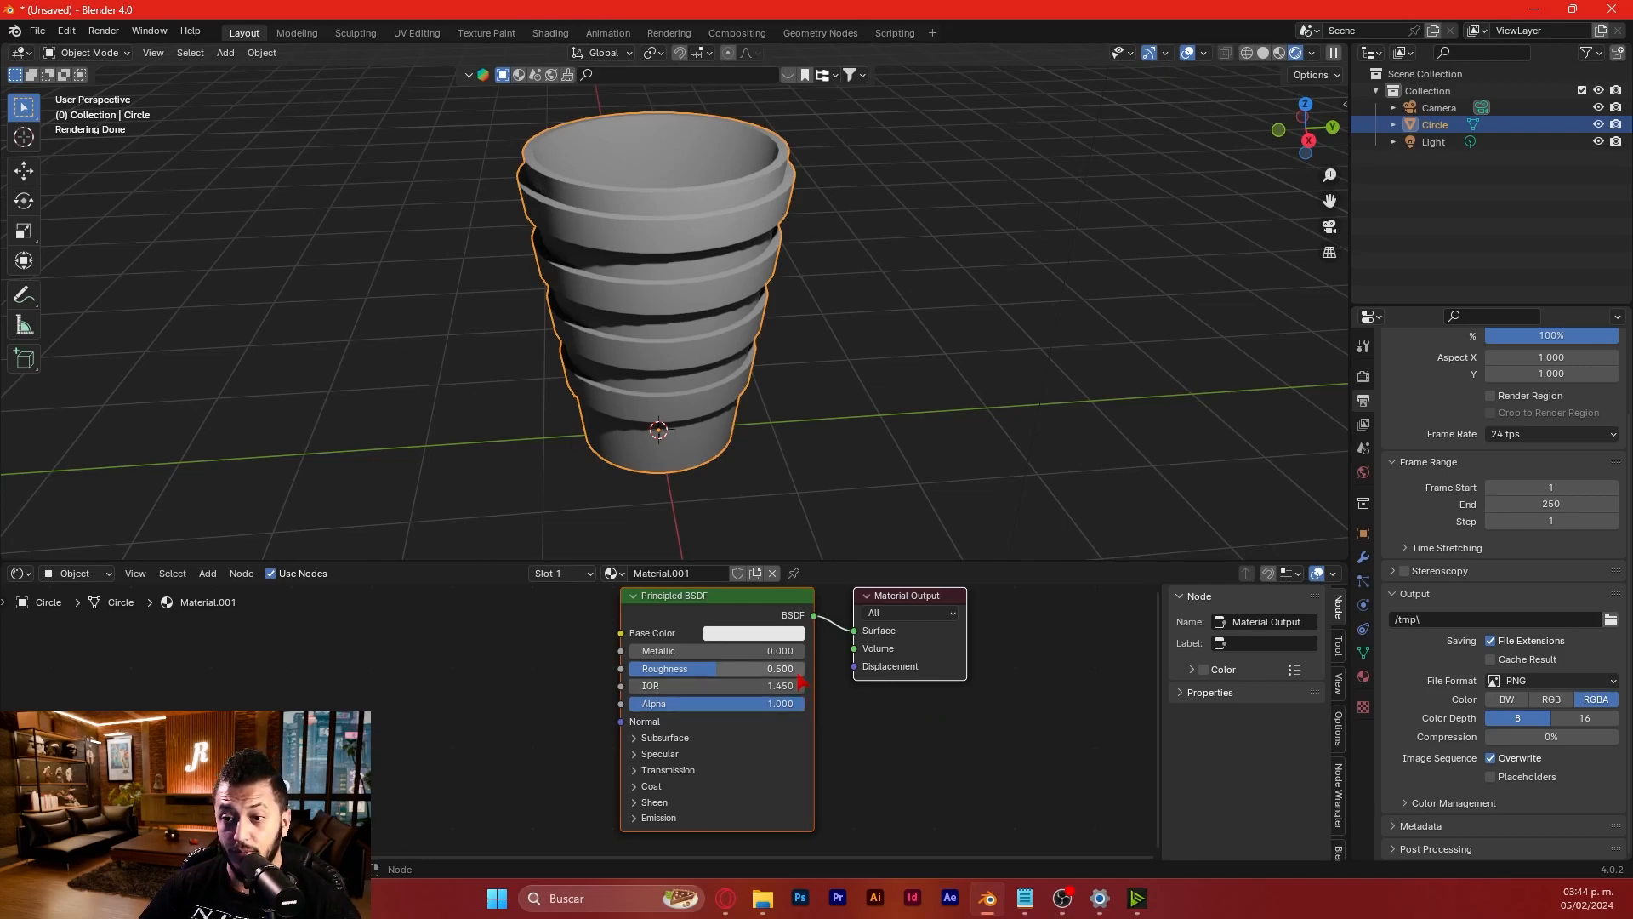
# - Set the Base Color of the cup's material to a saturated red and inspect the cup
pyautogui.click(756, 634)
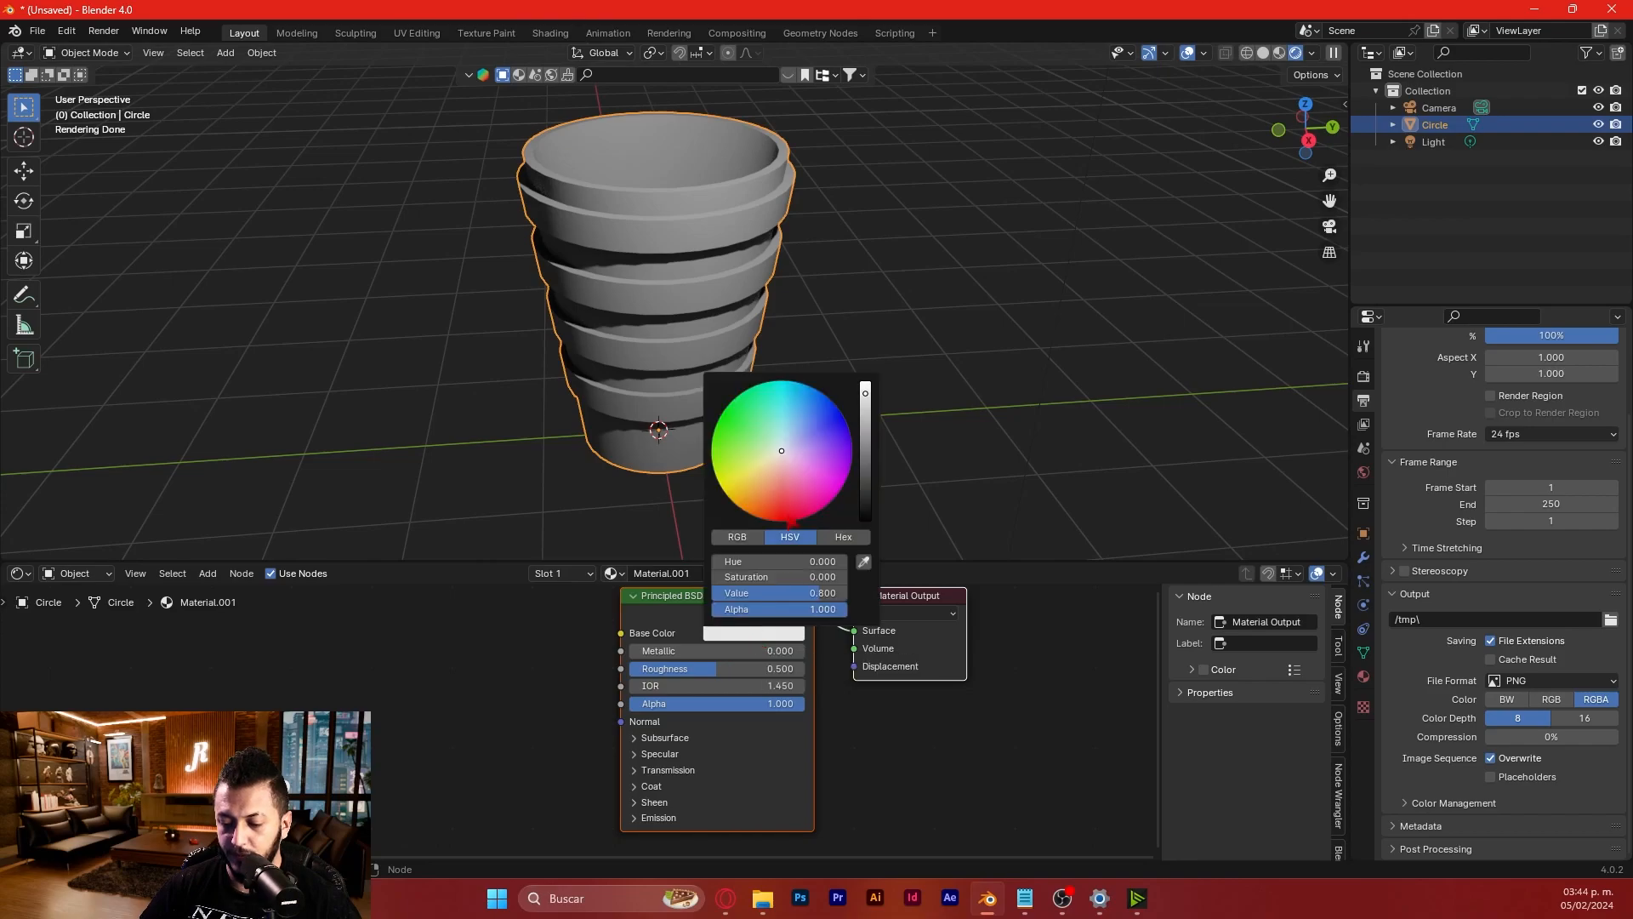
pyautogui.click(783, 492)
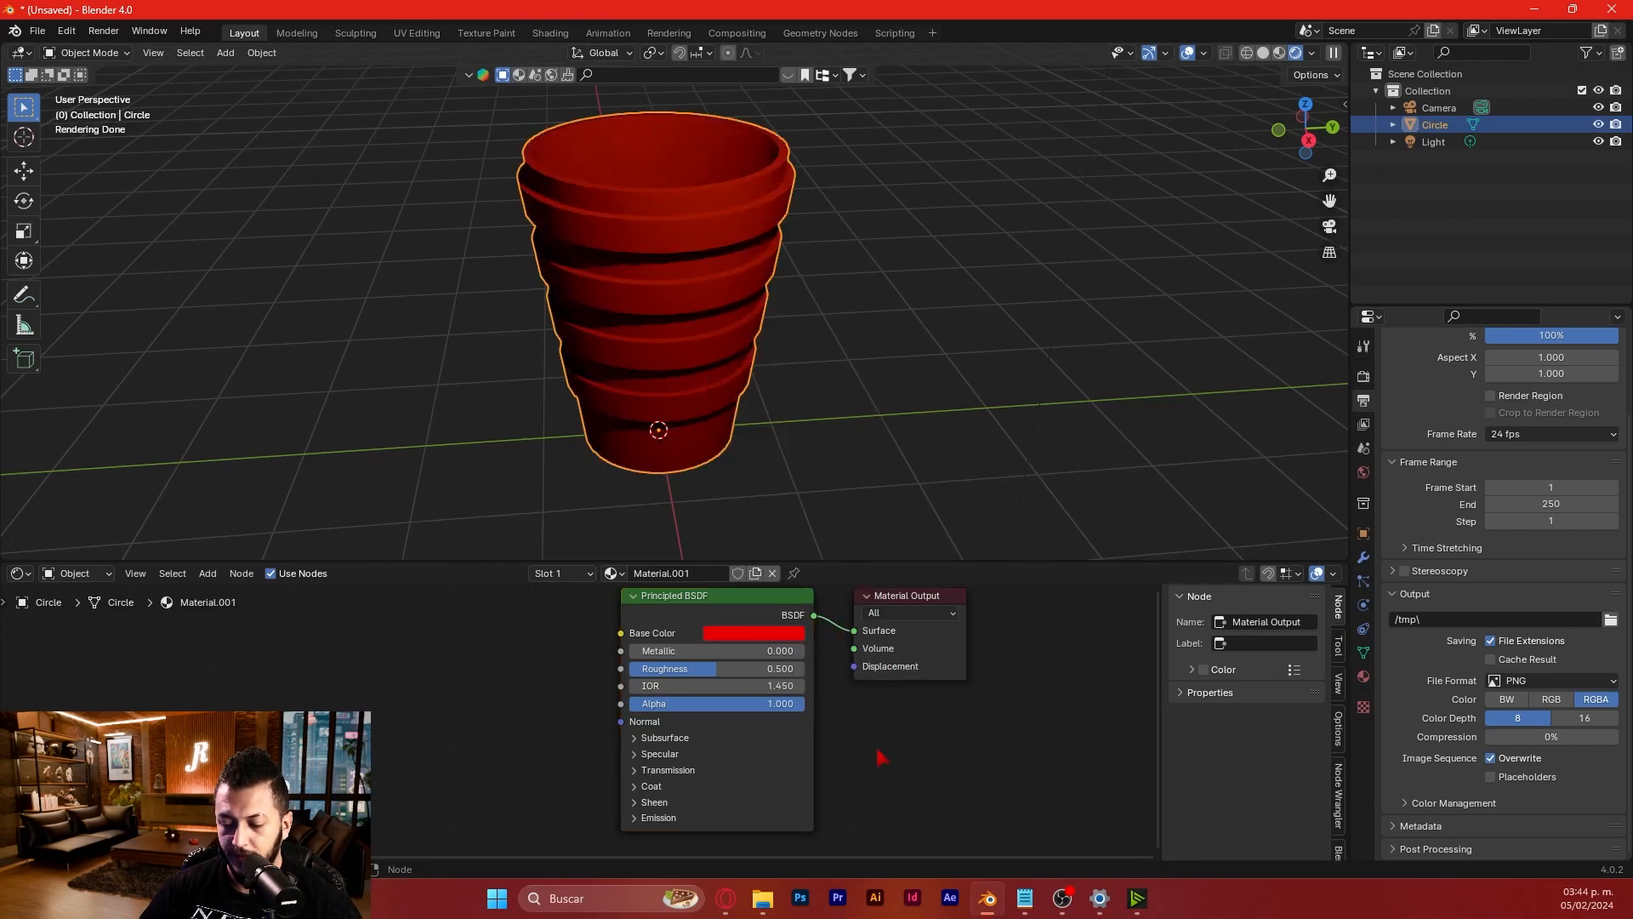
pyautogui.moveTo(733, 323)
pyautogui.mouseDown(button='middle')
pyautogui.moveTo(706, 374)
pyautogui.moveTo(628, 427)
pyautogui.moveTo(810, 405)
pyautogui.moveTo(787, 327)
pyautogui.moveTo(1021, 255)
pyautogui.mouseUp(button='middle')
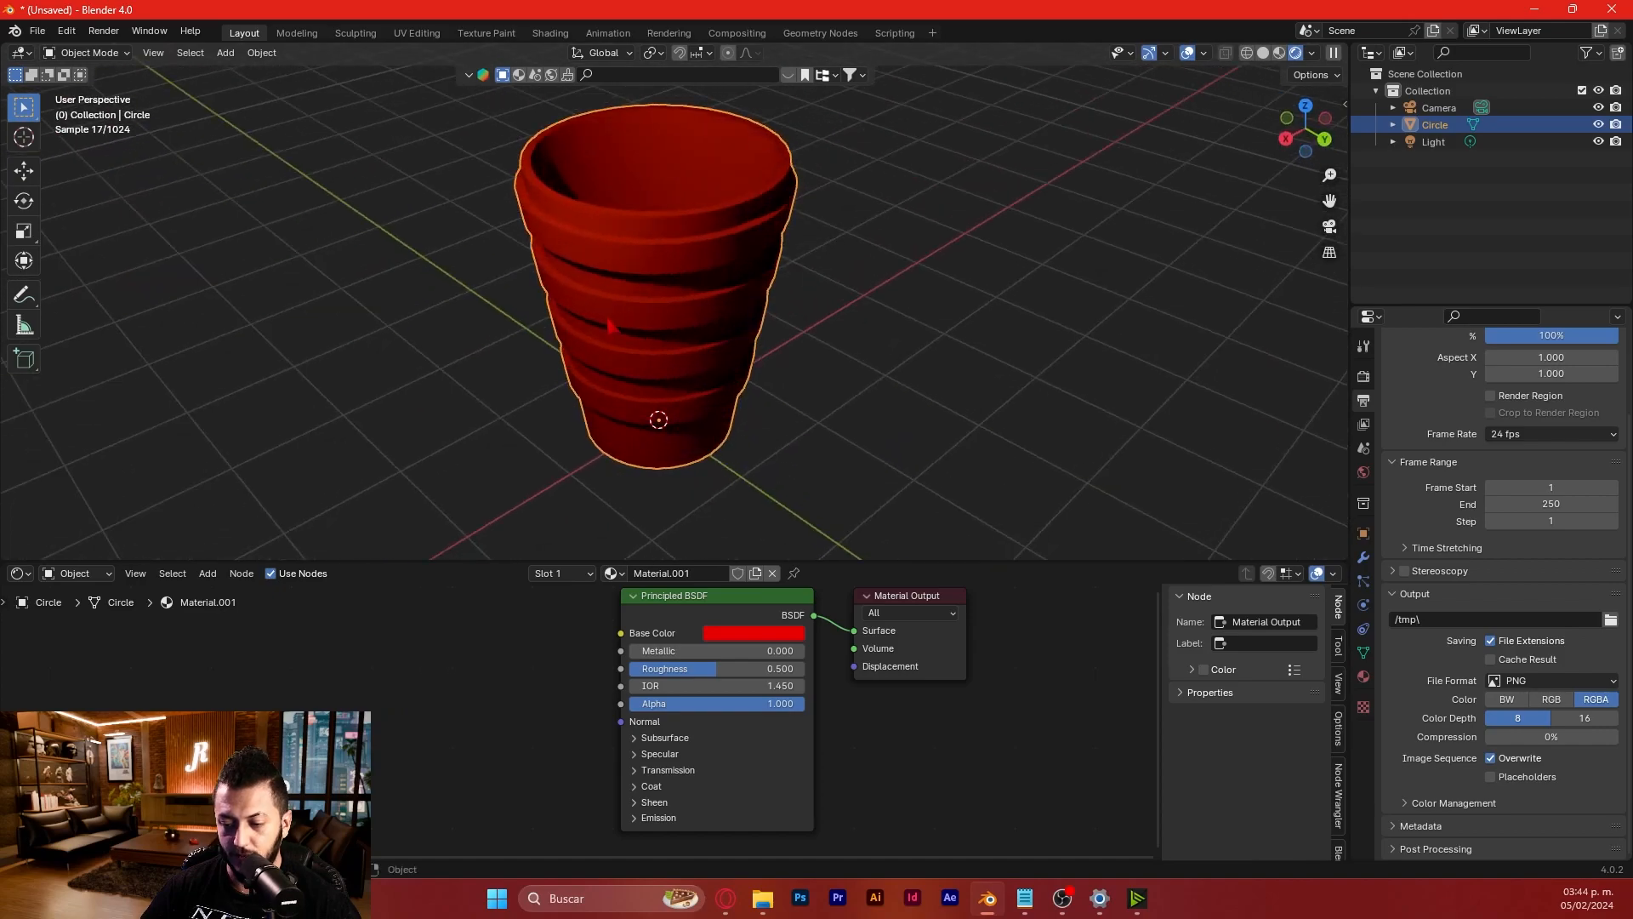
# - Compare the cup in Solid, Material Preview and Rendered viewport shading
pyautogui.click(1263, 53)
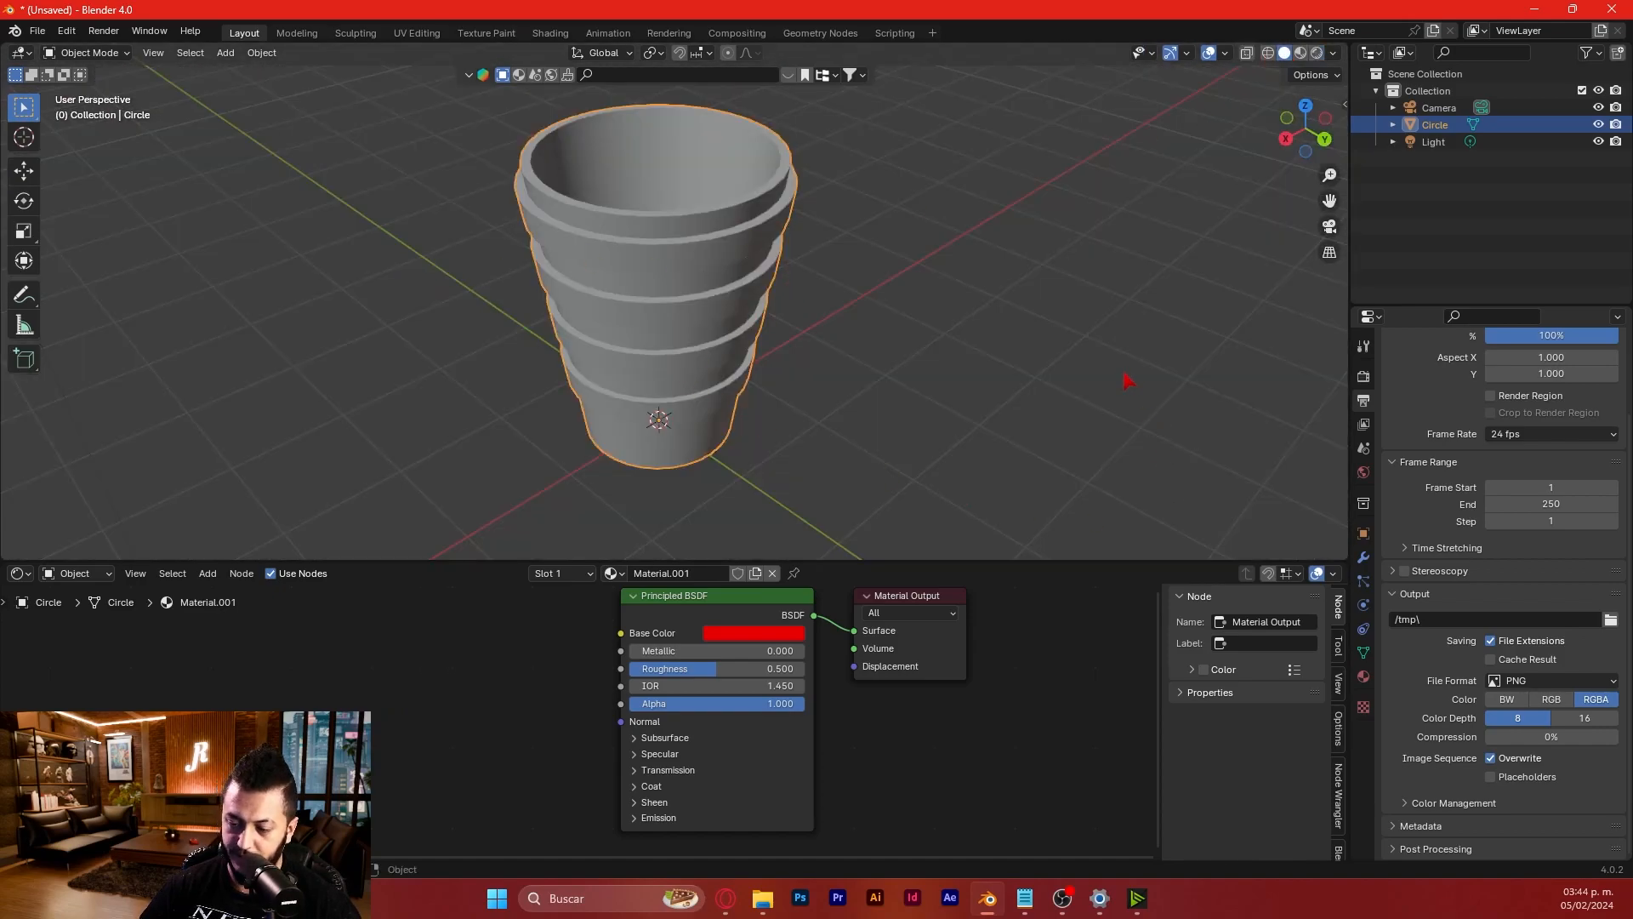
pyautogui.click(1300, 53)
pyautogui.moveTo(642, 371)
pyautogui.mouseDown(button='middle')
pyautogui.moveTo(842, 364)
pyautogui.moveTo(1134, 440)
pyautogui.moveTo(218, 336)
pyautogui.moveTo(354, 354)
pyautogui.moveTo(641, 328)
pyautogui.moveTo(855, 374)
pyautogui.moveTo(875, 359)
pyautogui.mouseUp(button='middle')
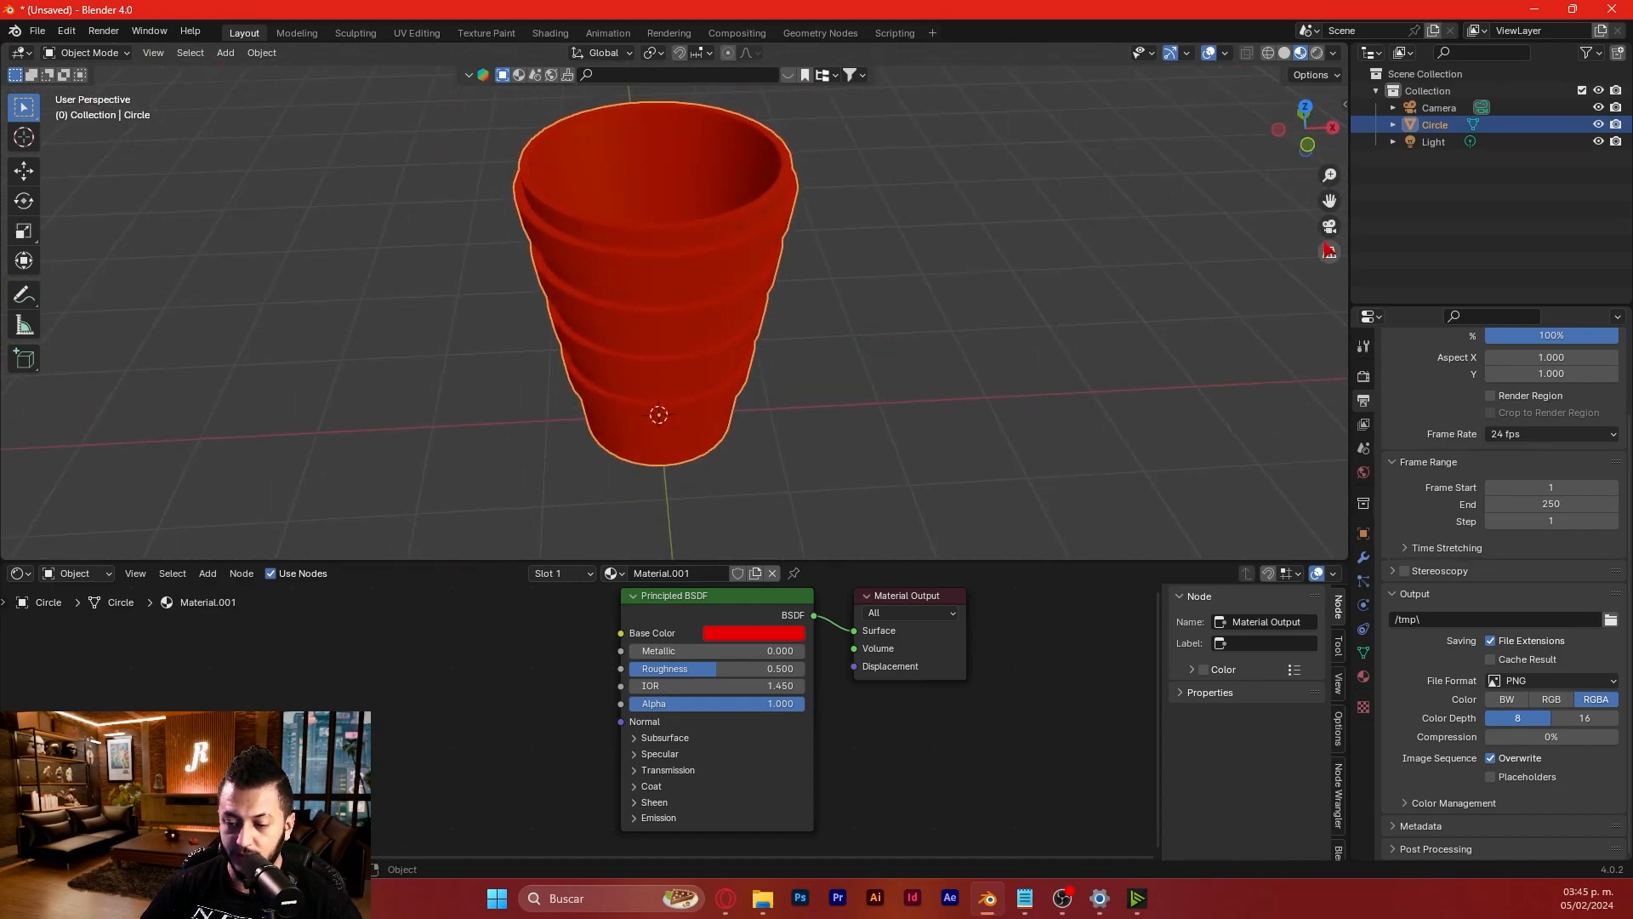
pyautogui.click(1319, 53)
pyautogui.moveTo(873, 299); pyautogui.dragTo(802, 314, button='middle')
# - Move the existing light by about -0.34 m in X, -0.46 m in Y and -1.15 m in Z
pyautogui.scroll(-5, 955, 425)
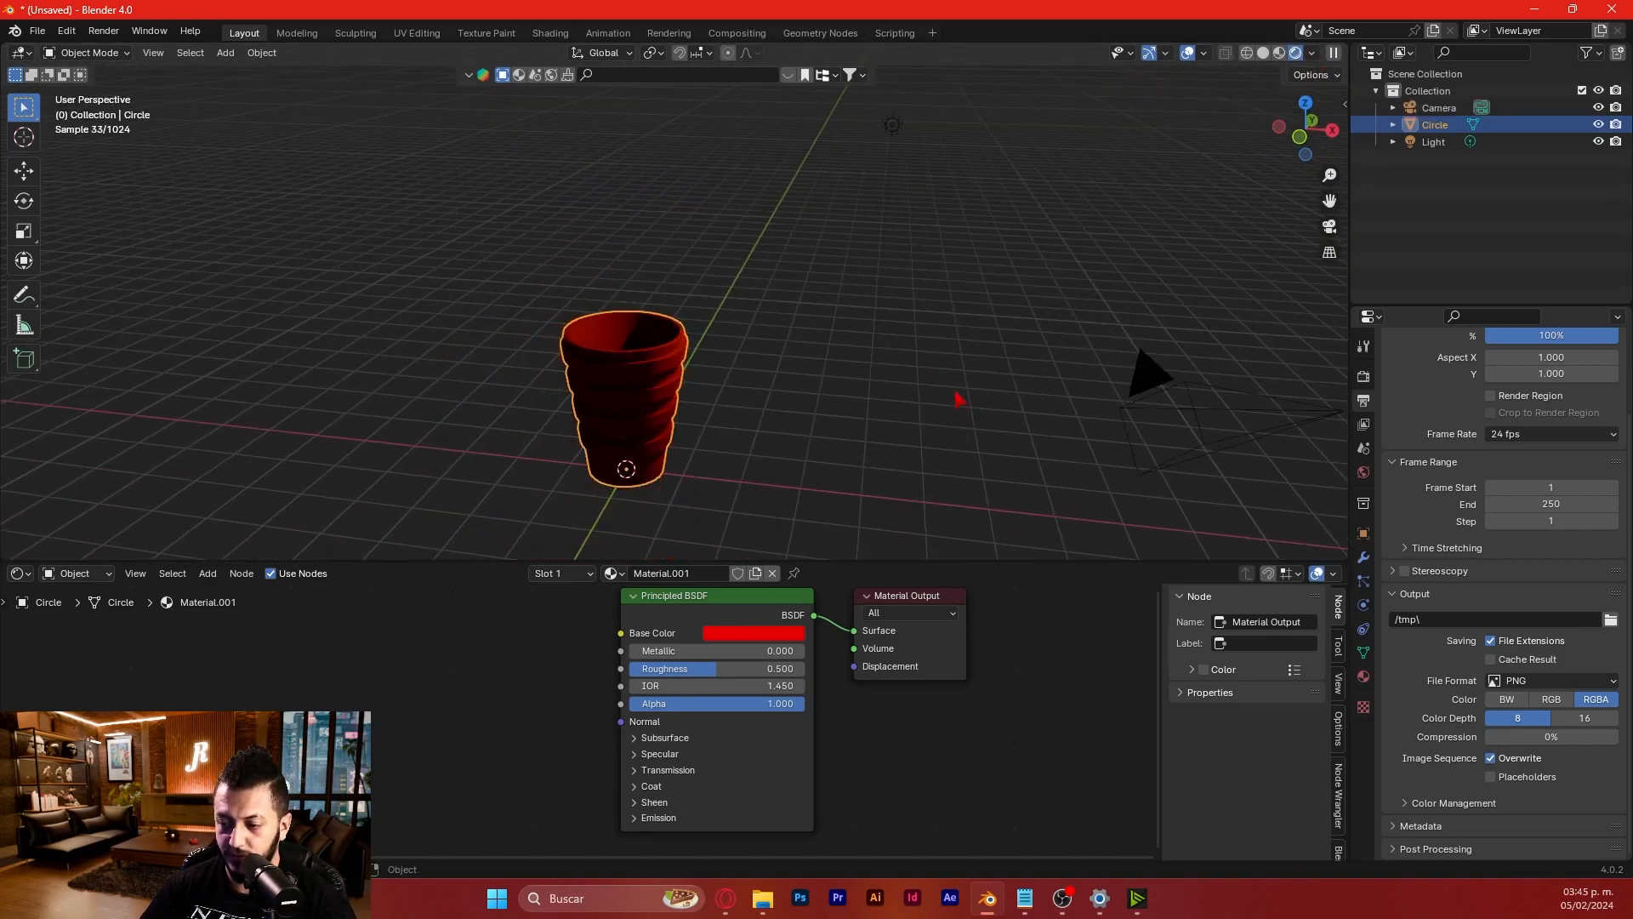
pyautogui.click(893, 125)
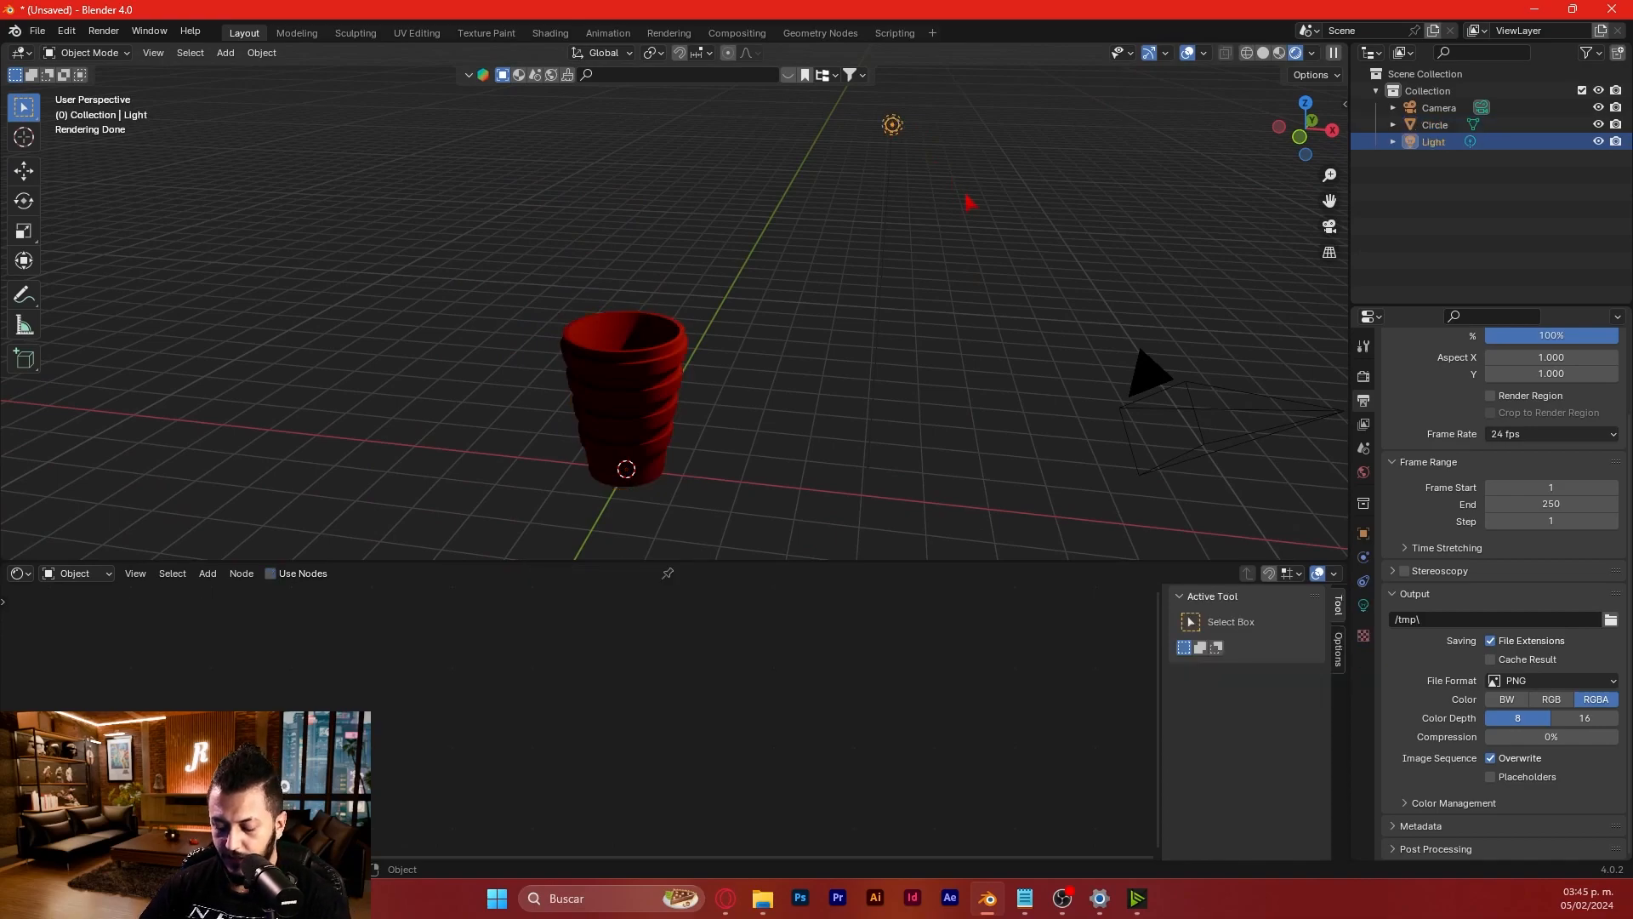
pyautogui.press('g')
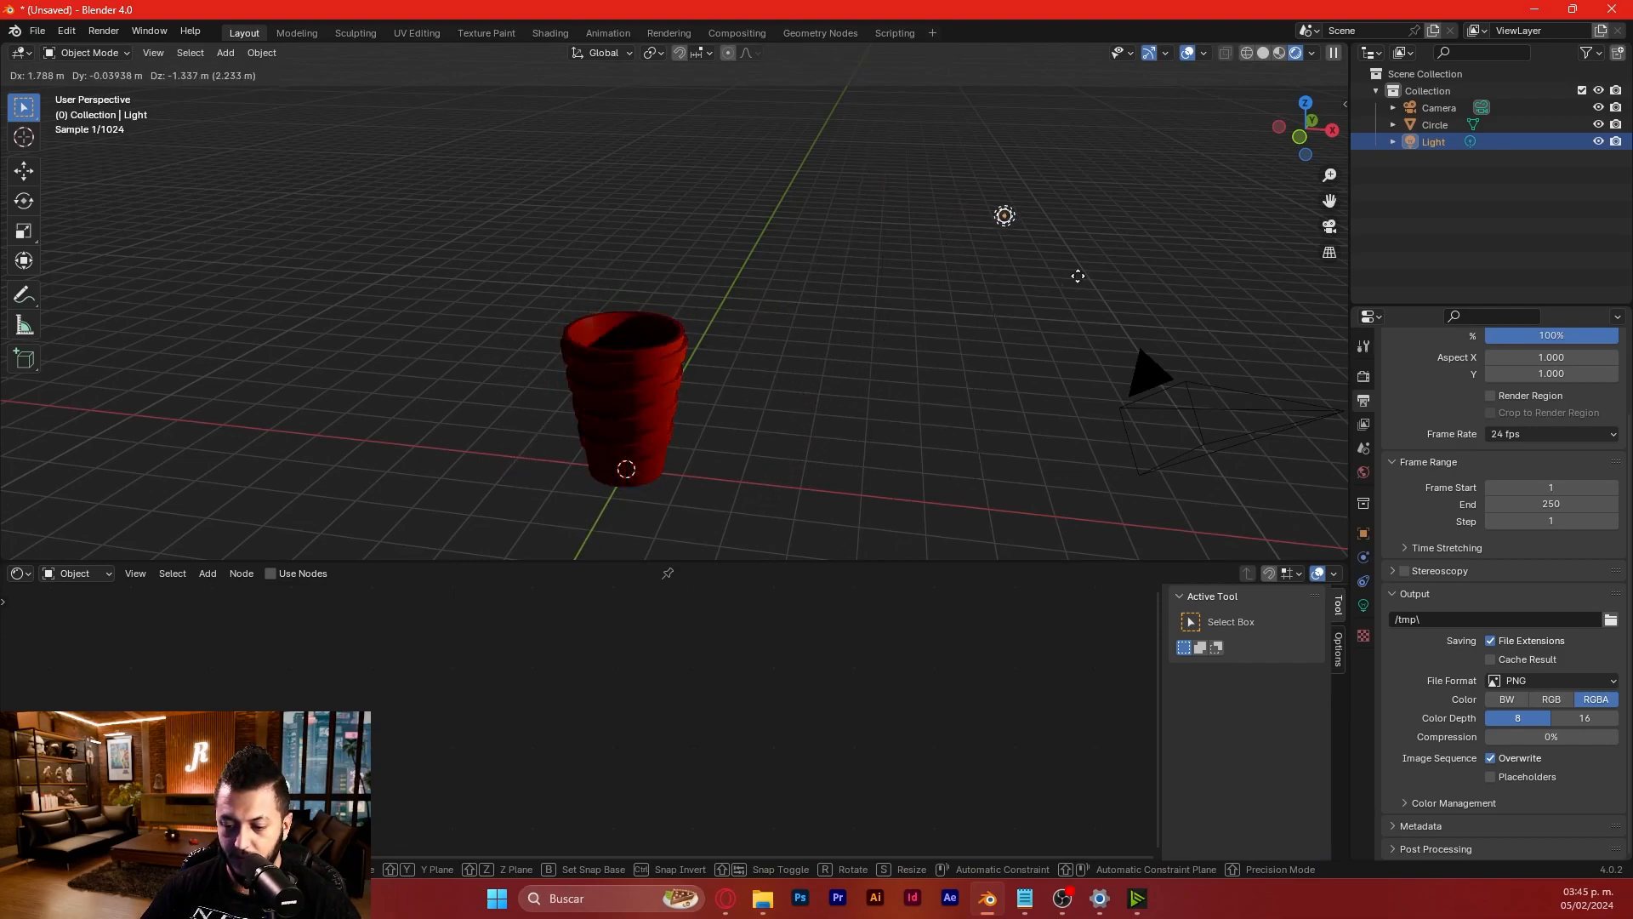
pyautogui.click(941, 279)
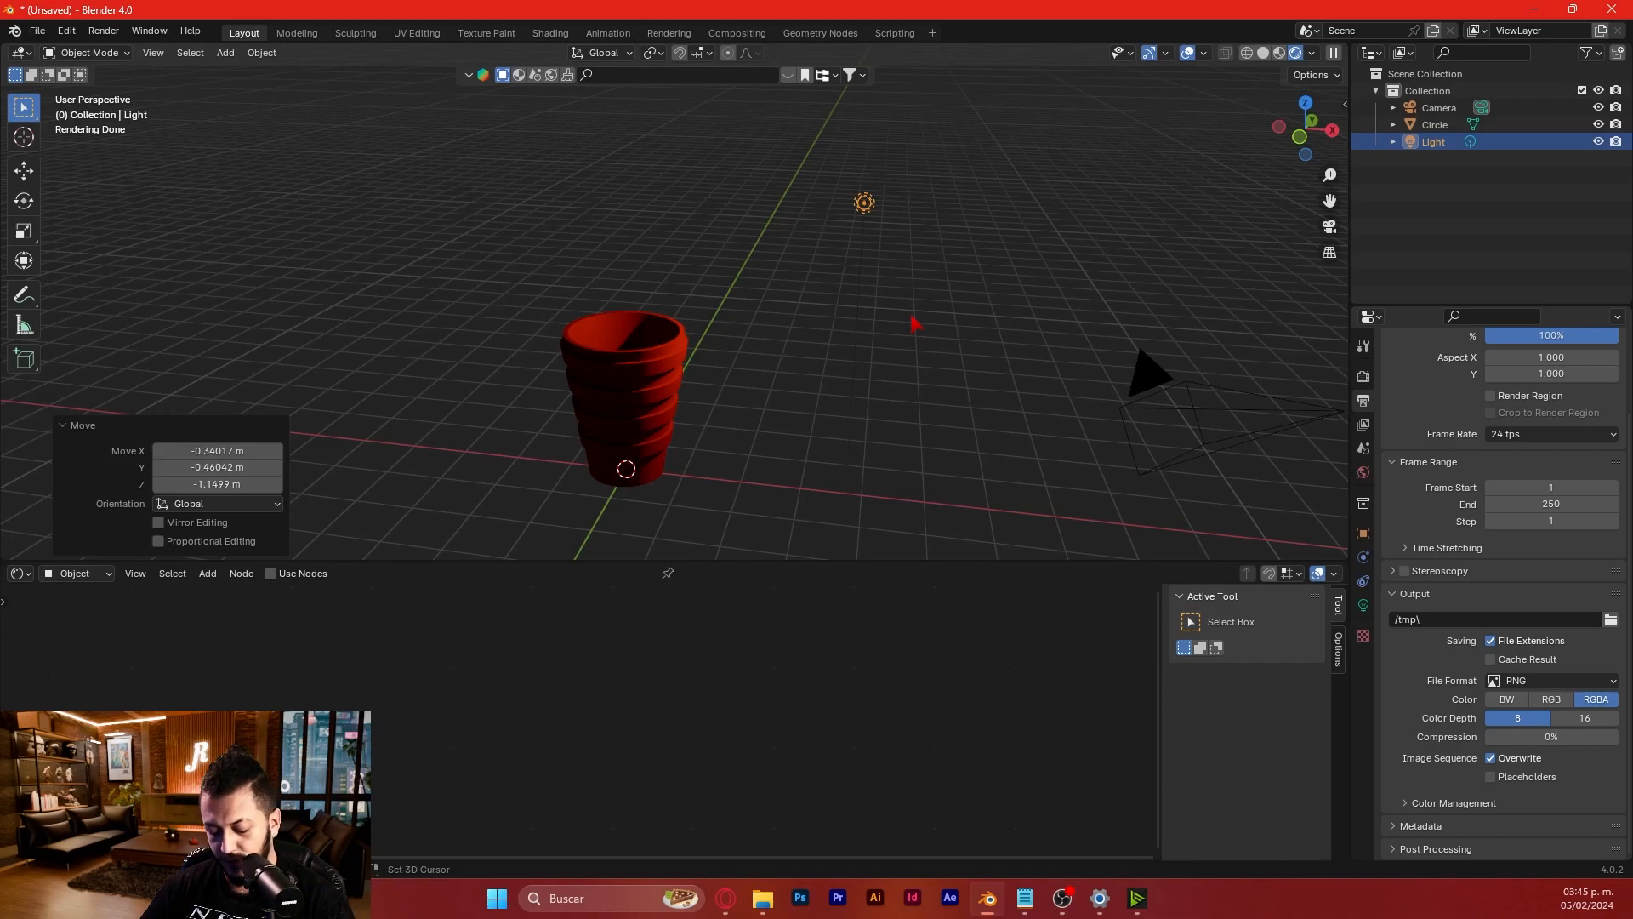
# - Add a point light and move it about -4.54 m in X, 0.31 m in Y and 4.02 m in Z
pyautogui.hotkey('shift', 'a')
pyautogui.moveTo(861, 524)
pyautogui.click(1002, 522)
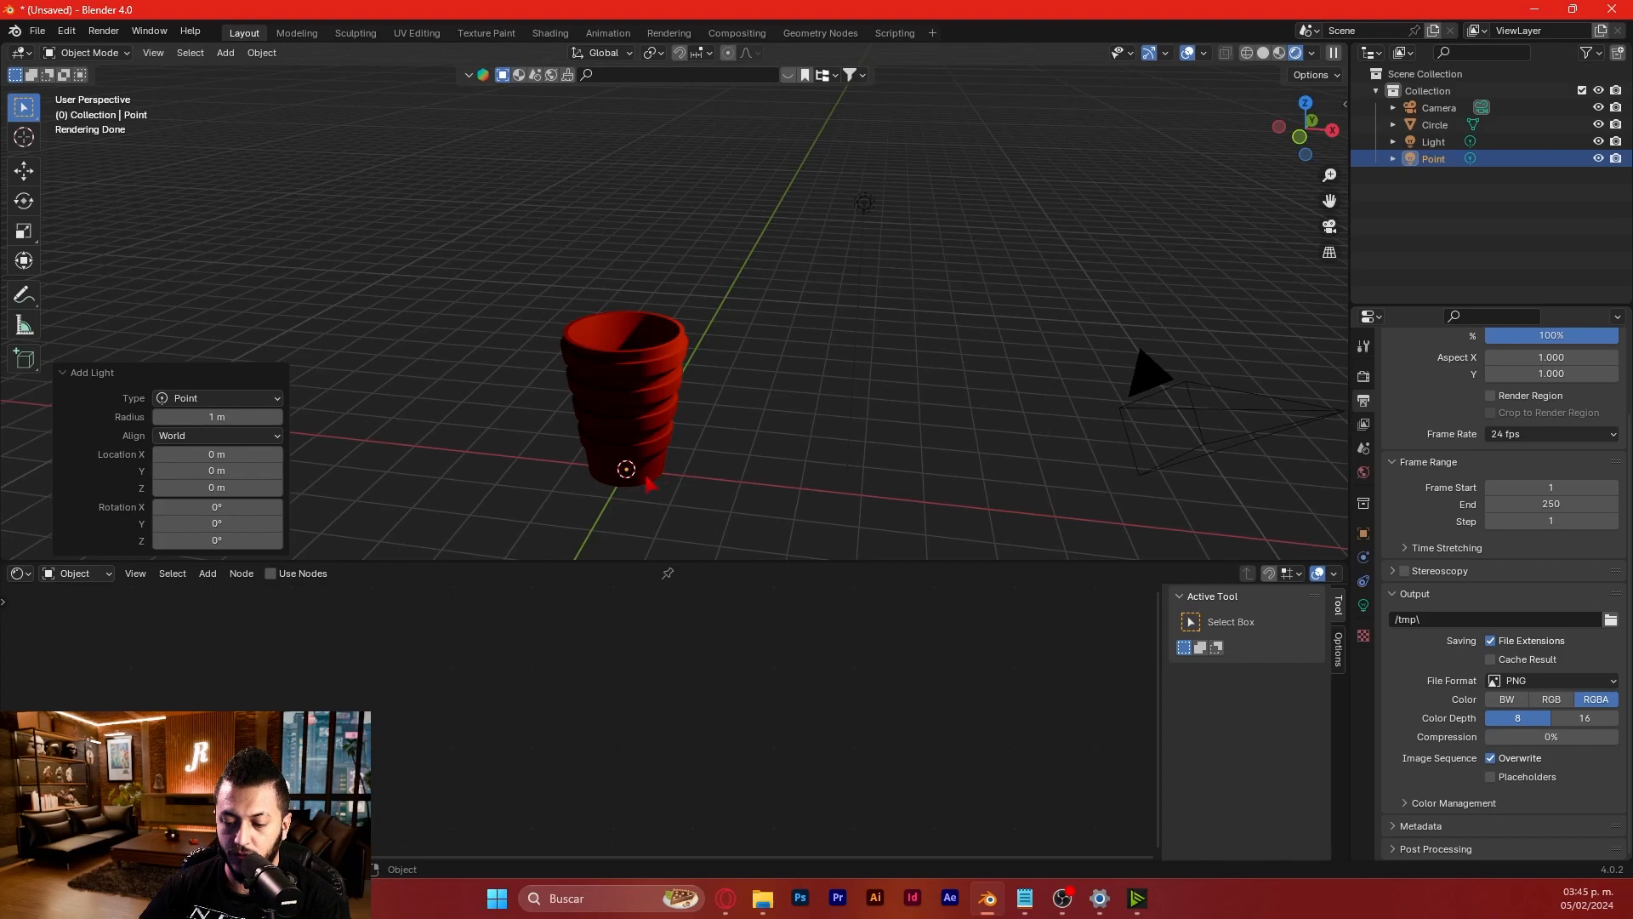
pyautogui.press('g')
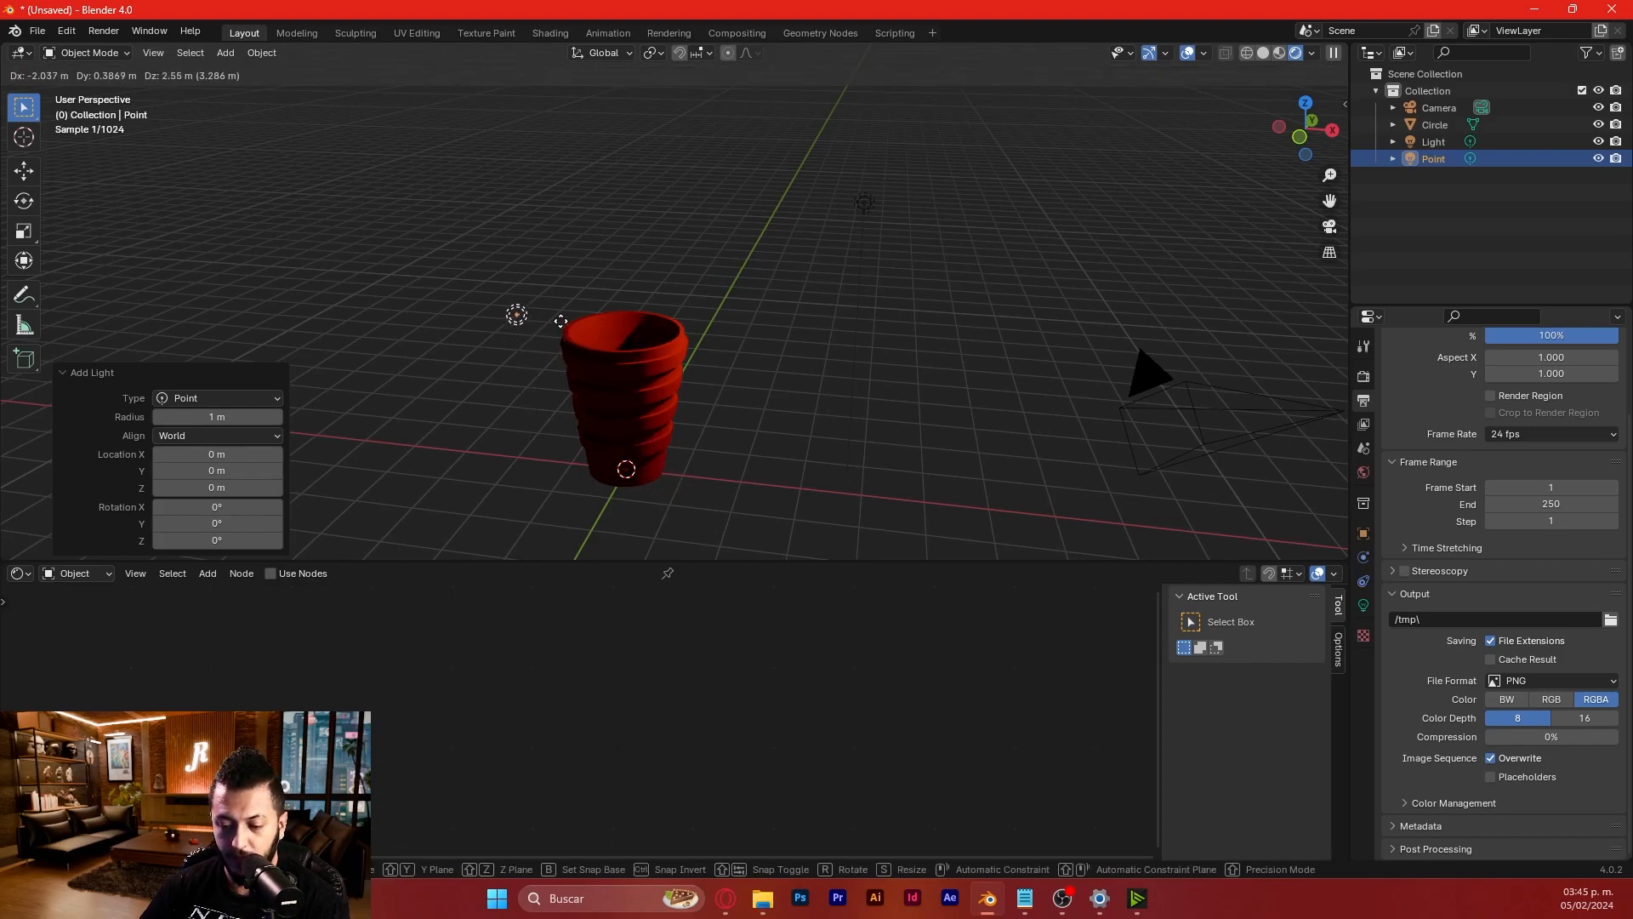
pyautogui.click(425, 240)
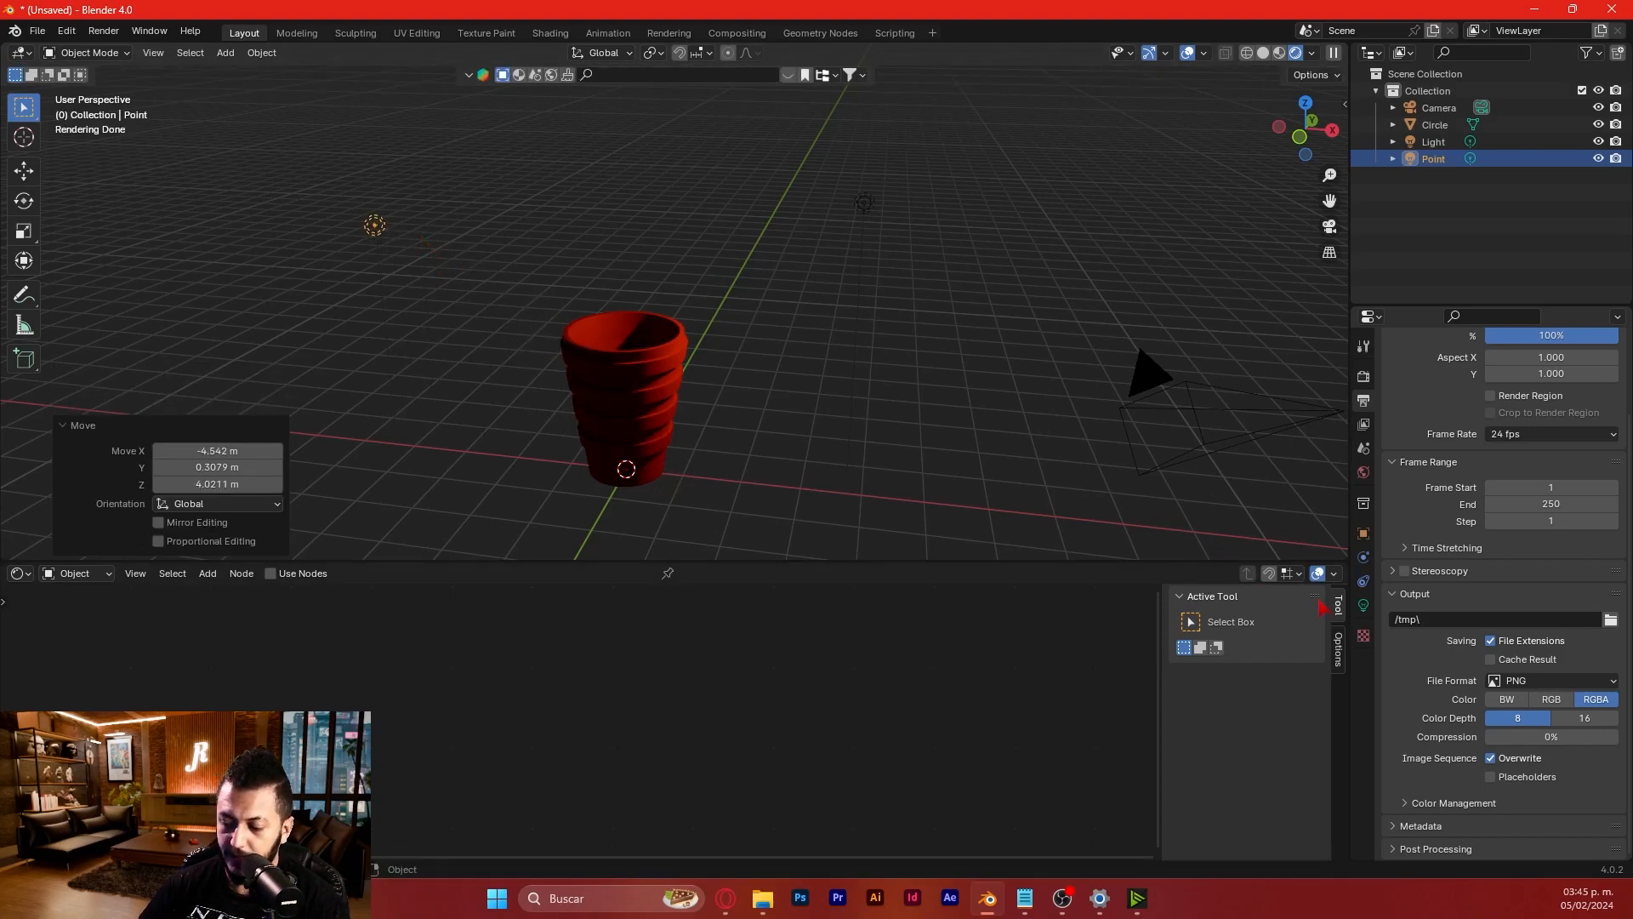
# - Raise the new point light's power to 100 W and then to 1000 W
pyautogui.click(1363, 604)
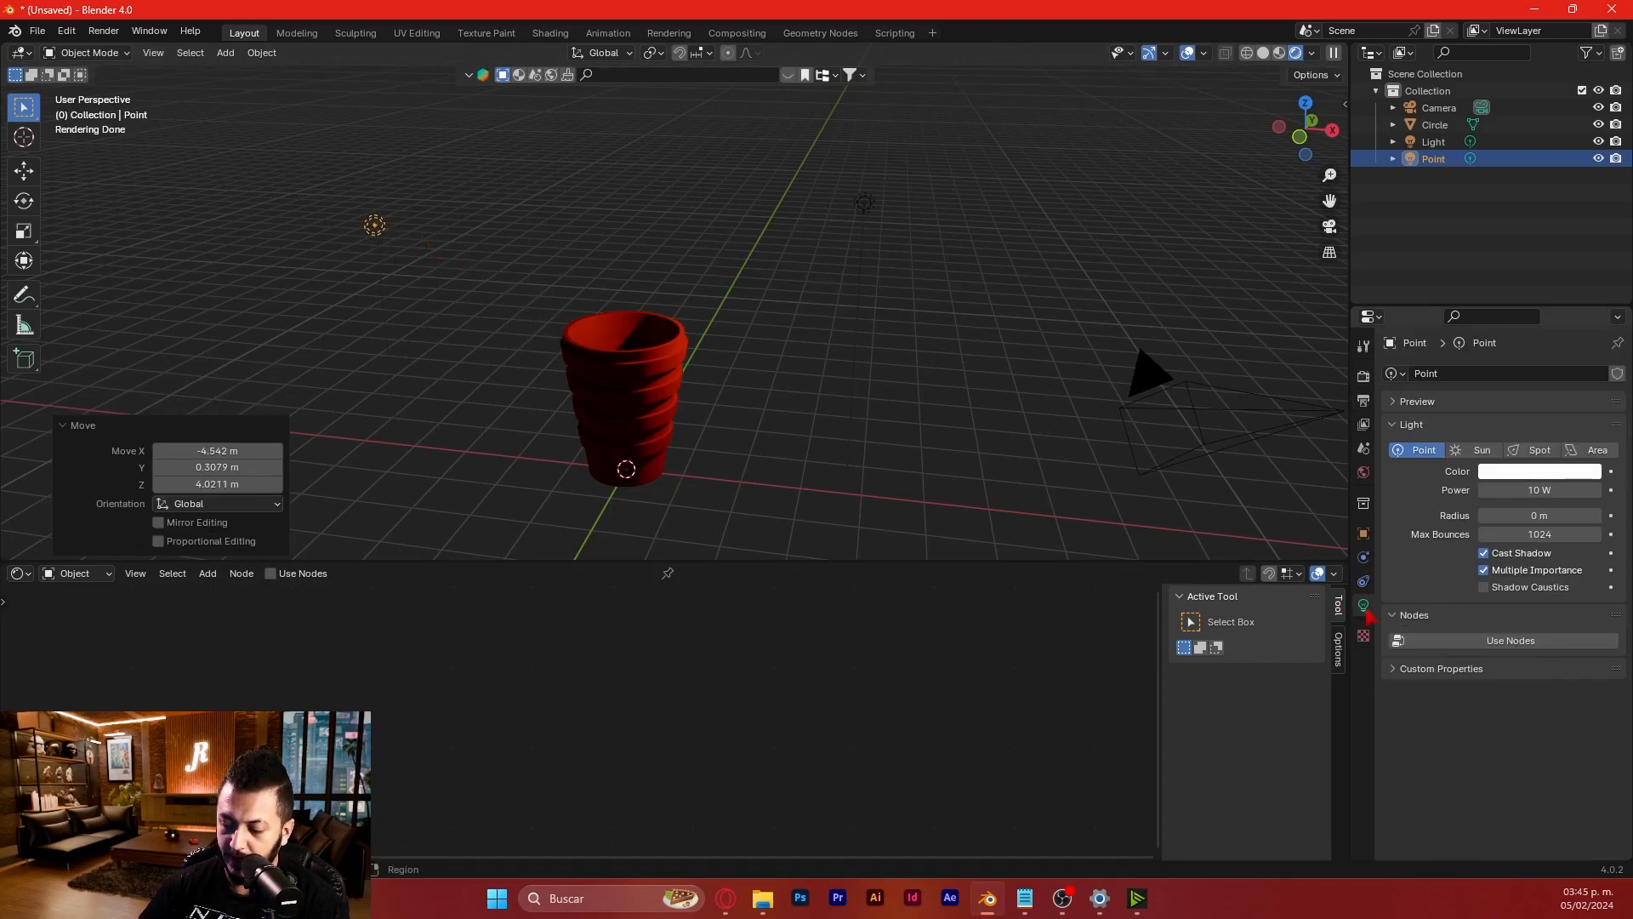
pyautogui.click(1504, 490)
pyautogui.click(1497, 490)
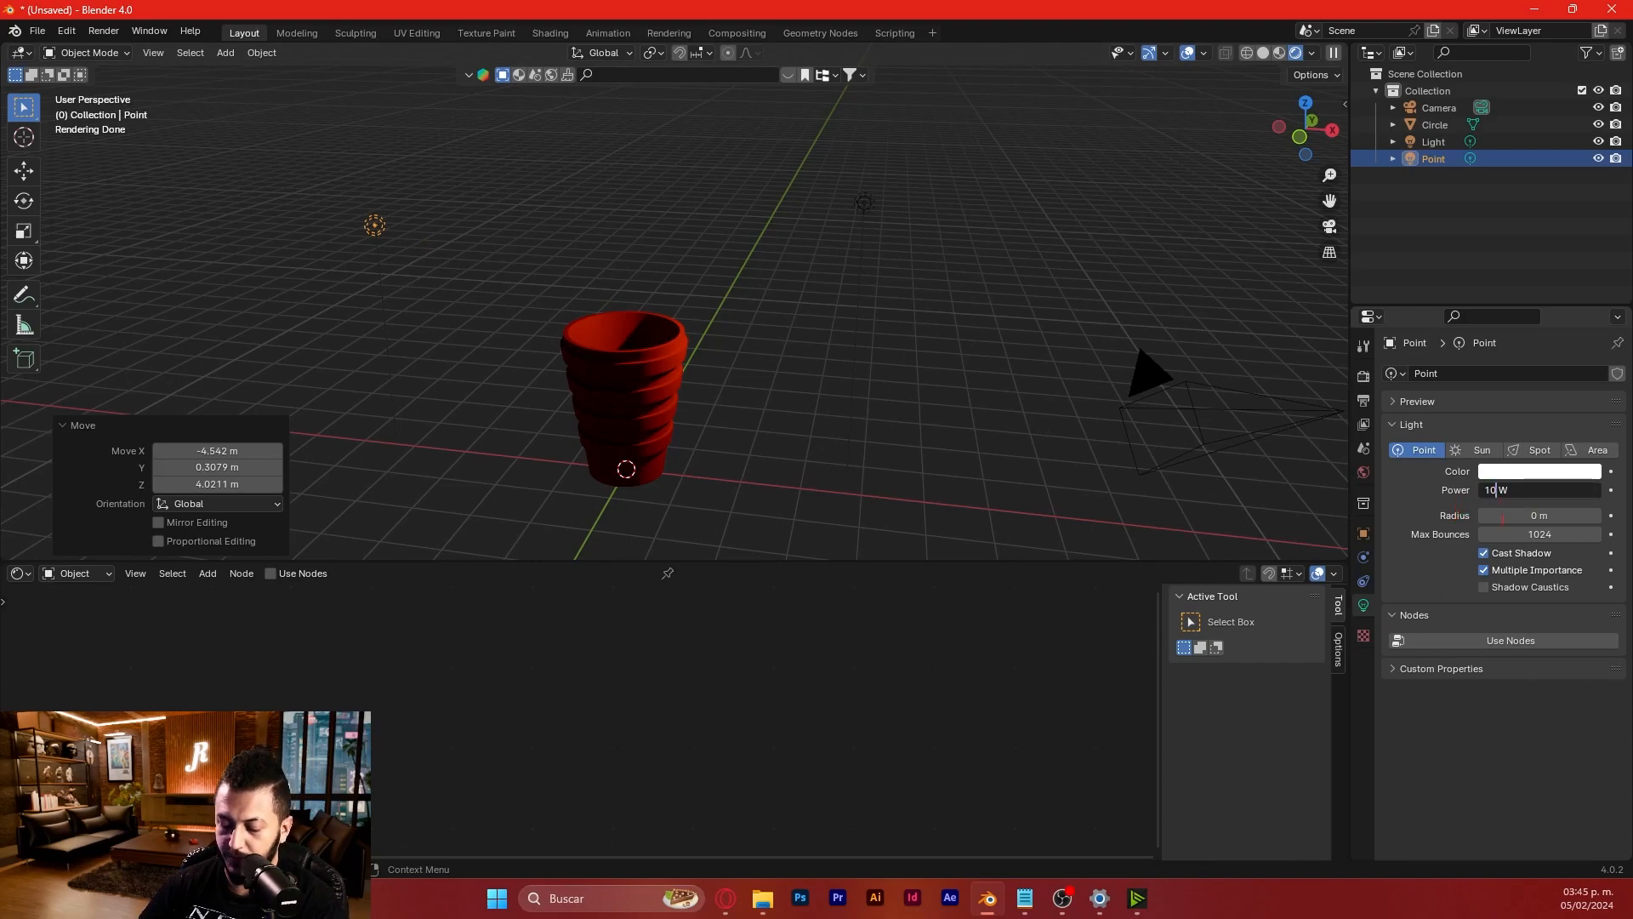
pyautogui.write('0')
pyautogui.press('Return')
pyautogui.click(1502, 490)
pyautogui.click(1504, 492)
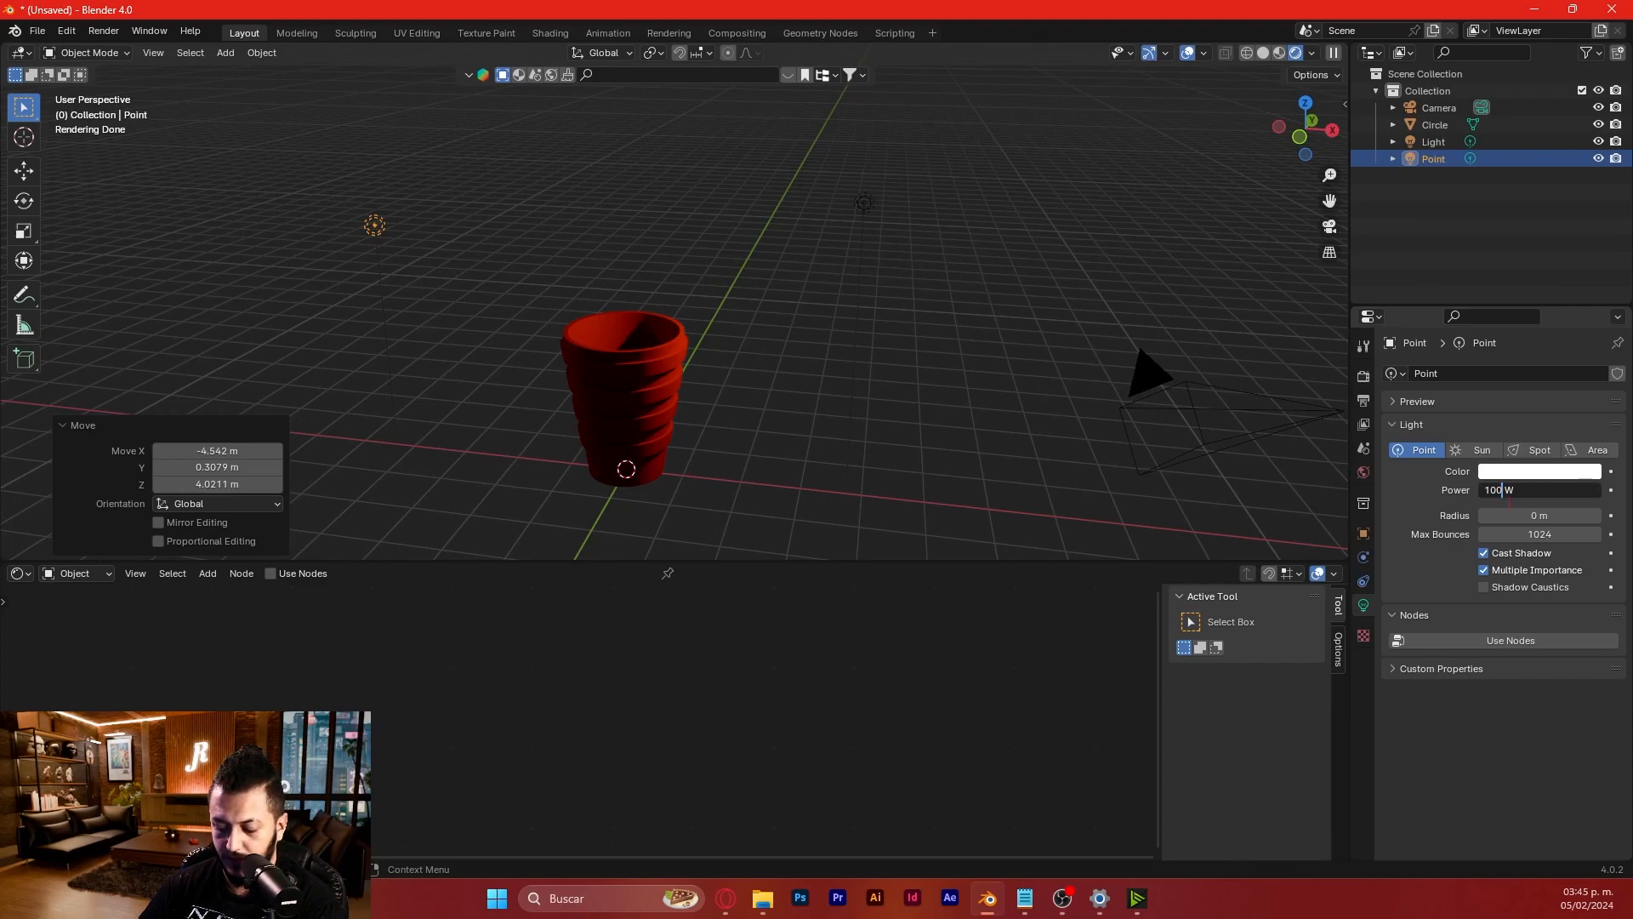
pyautogui.write('0')
pyautogui.press('Return')
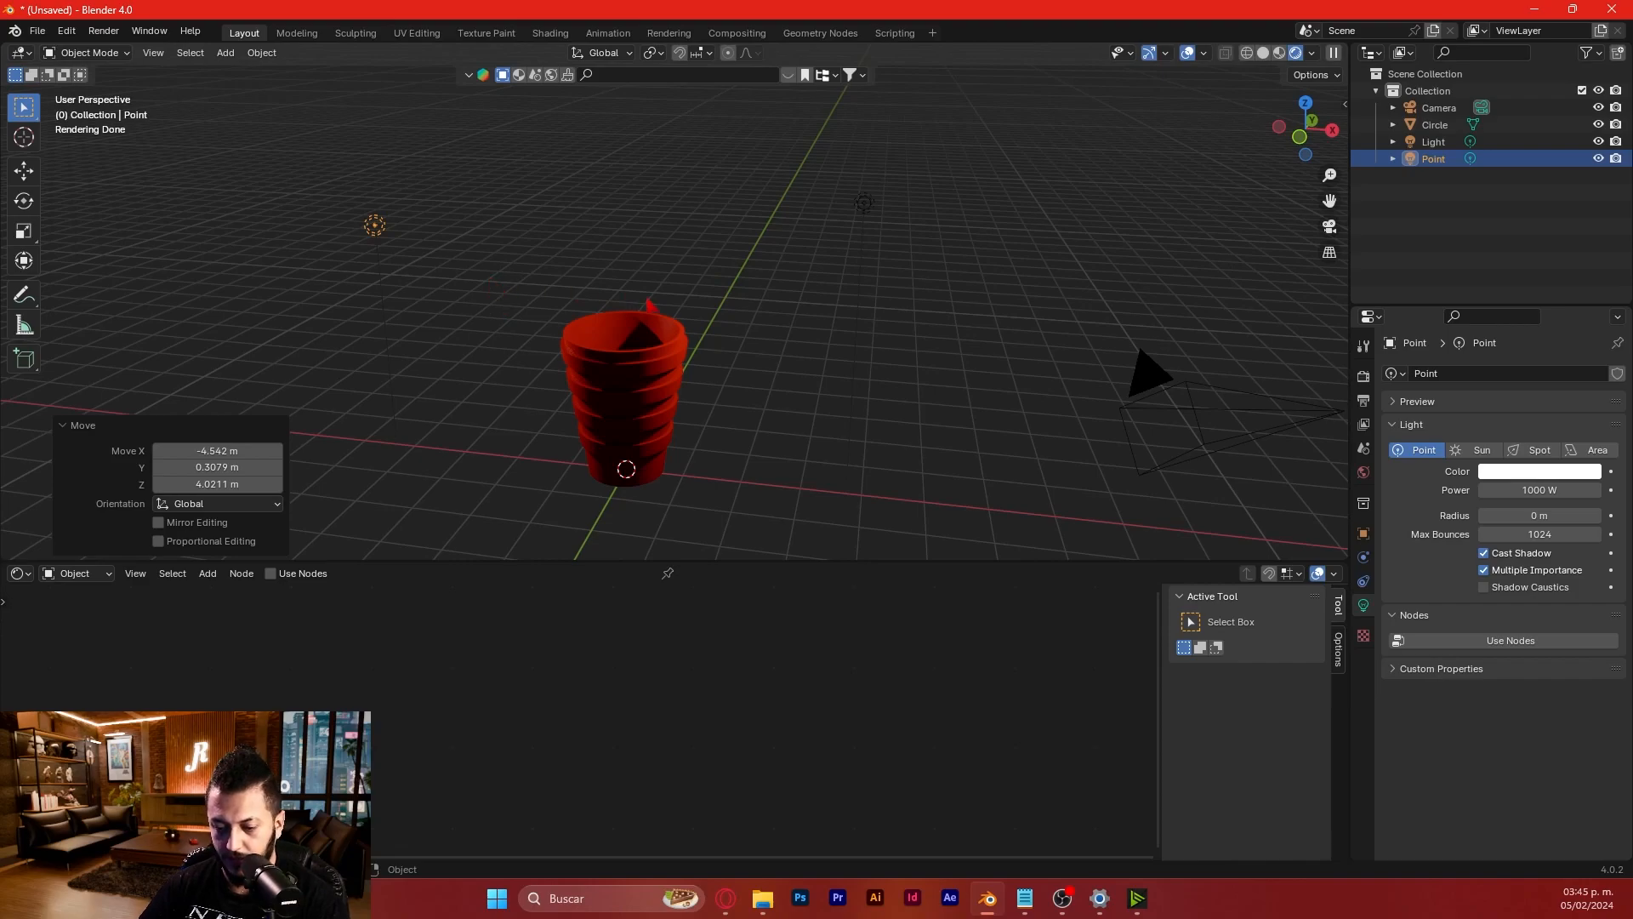
# - Move the new point light along the global Y axis in the negative direction and deselect it
pyautogui.press('g')
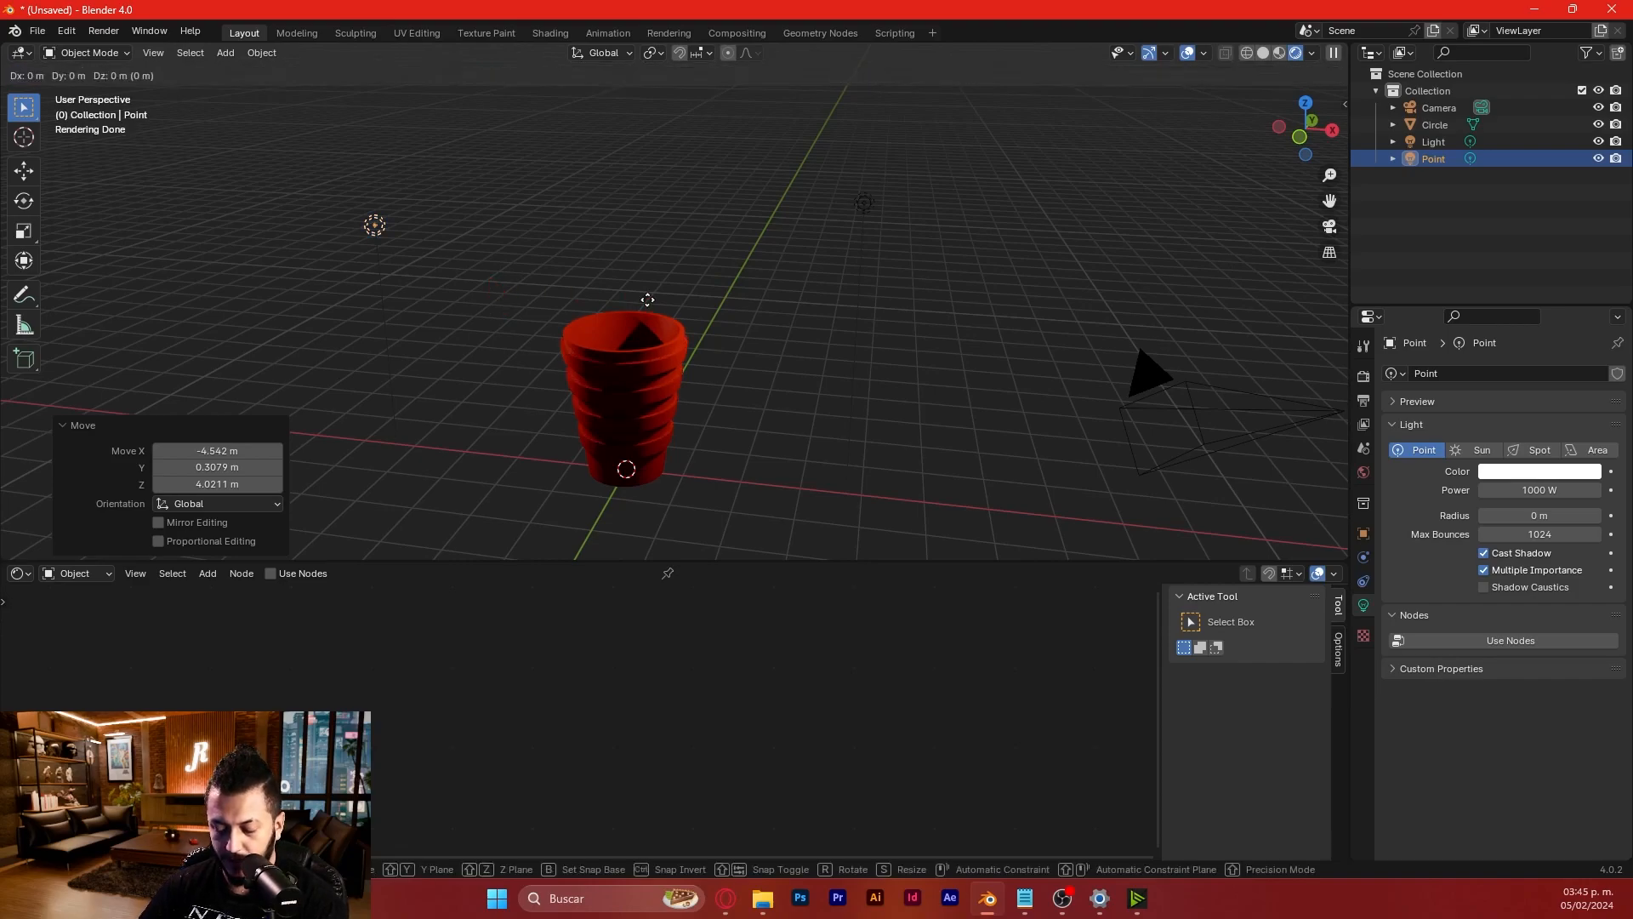
pyautogui.press('y')
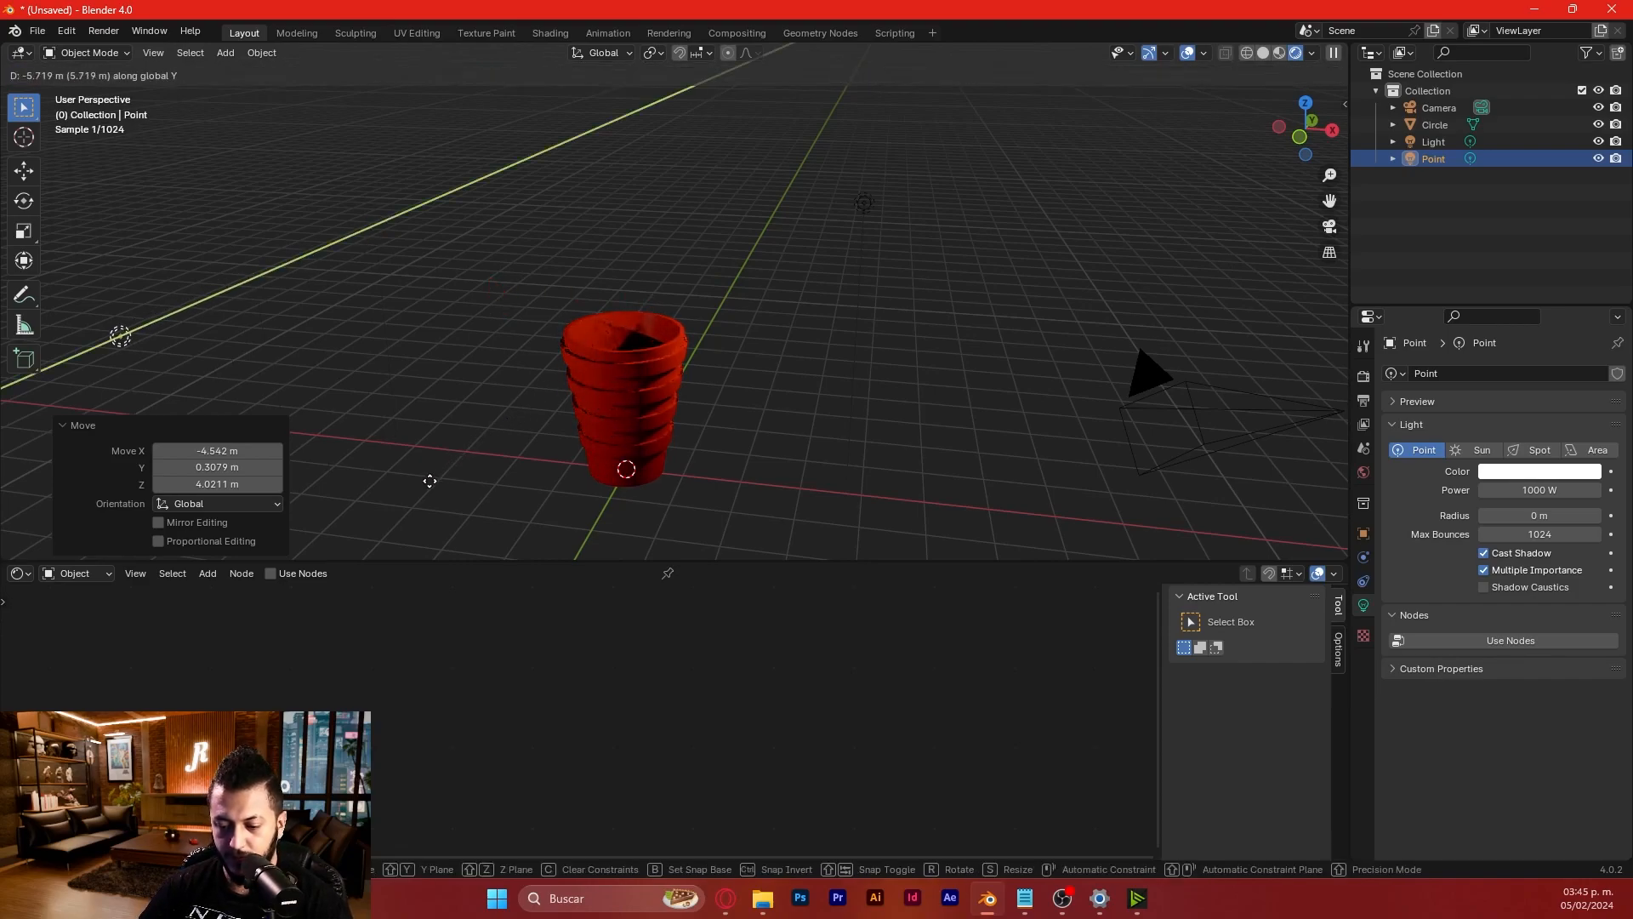
pyautogui.click(483, 410)
pyautogui.click(834, 463)
# - Select the cup and set its material's Metallic to 1.000 and Roughness to 1.000
pyautogui.moveTo(763, 462); pyautogui.dragTo(838, 350, button='middle')
pyautogui.scroll(5, 839, 349)
pyautogui.moveTo(920, 391); pyautogui.dragTo(842, 352, button='middle')
pyautogui.click(842, 357)
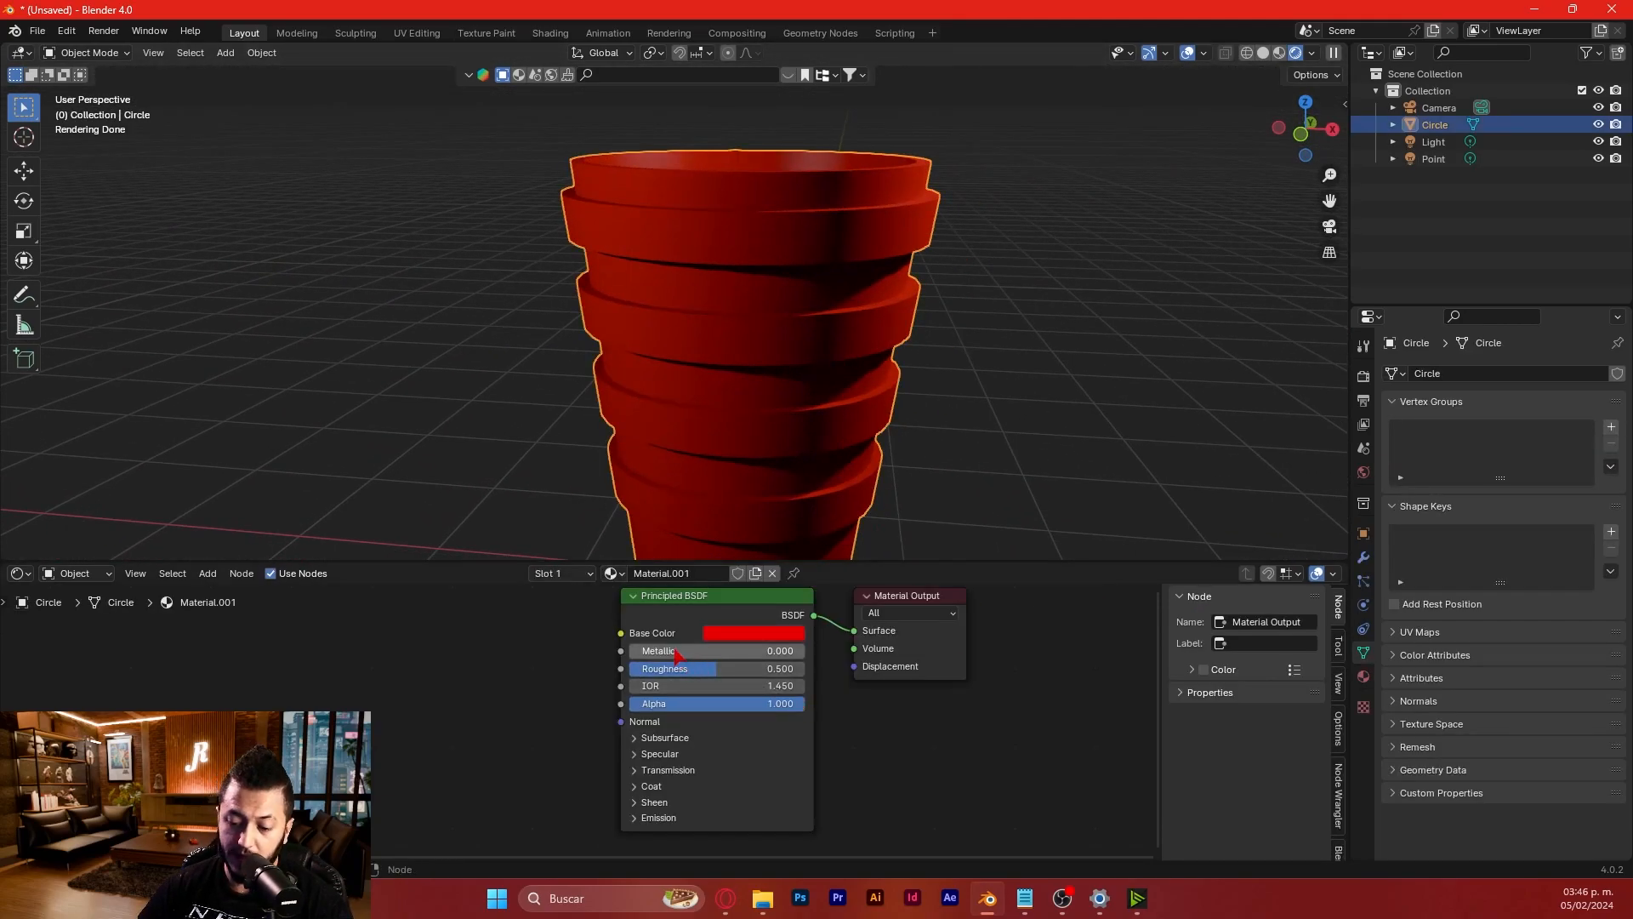
pyautogui.moveTo(633, 651); pyautogui.dragTo(805, 651)
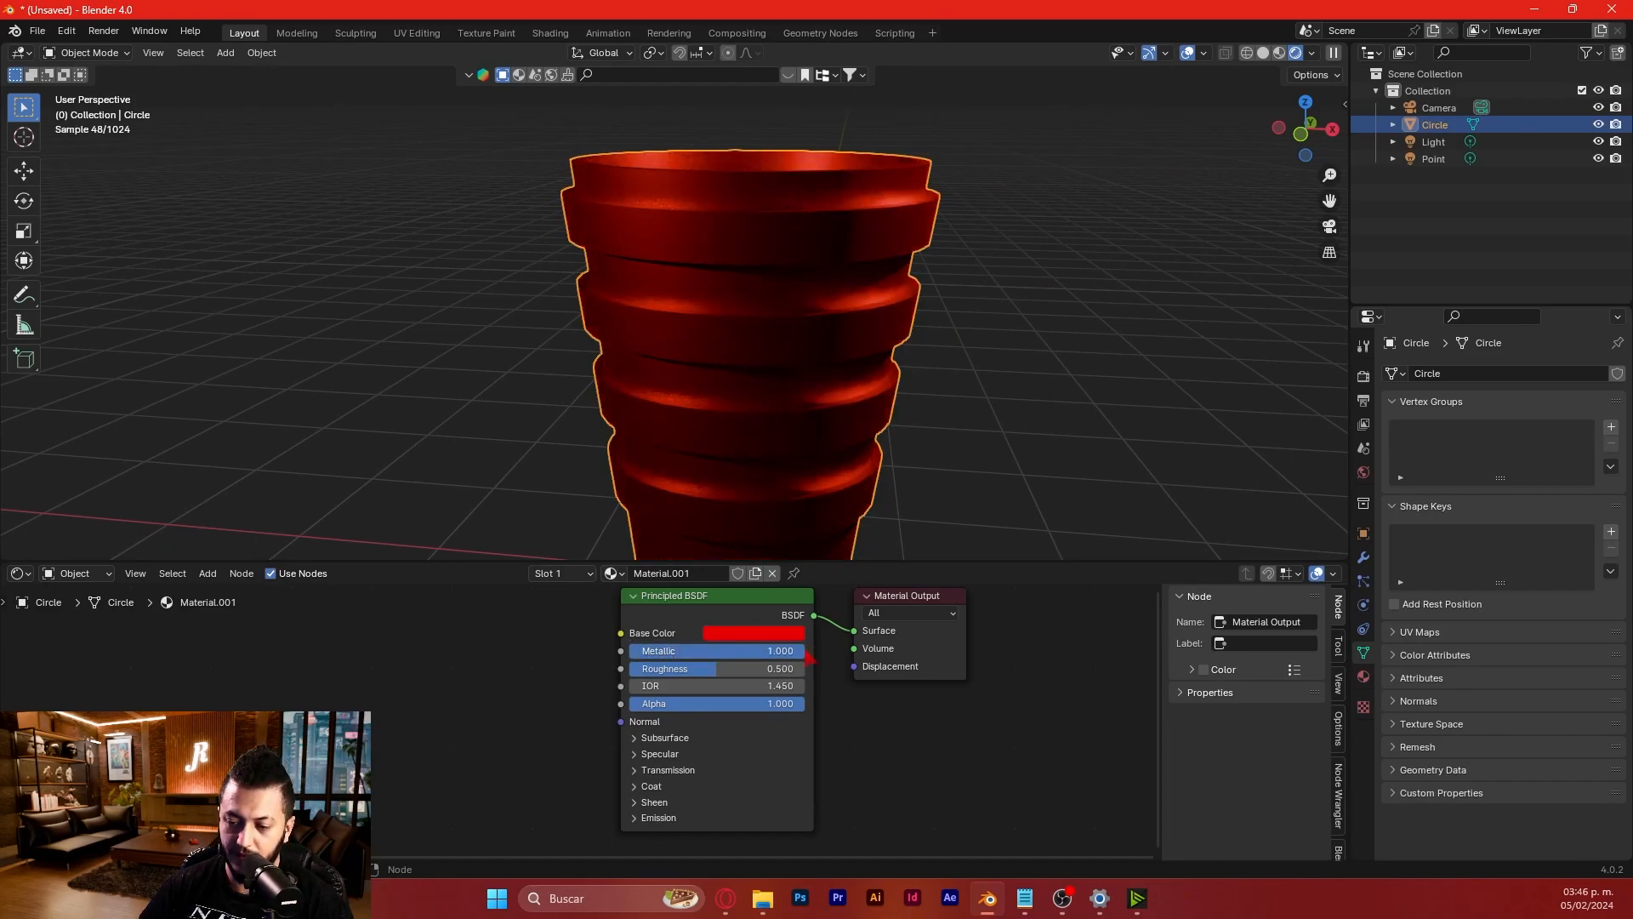
pyautogui.moveTo(763, 417); pyautogui.dragTo(721, 417, button='middle')
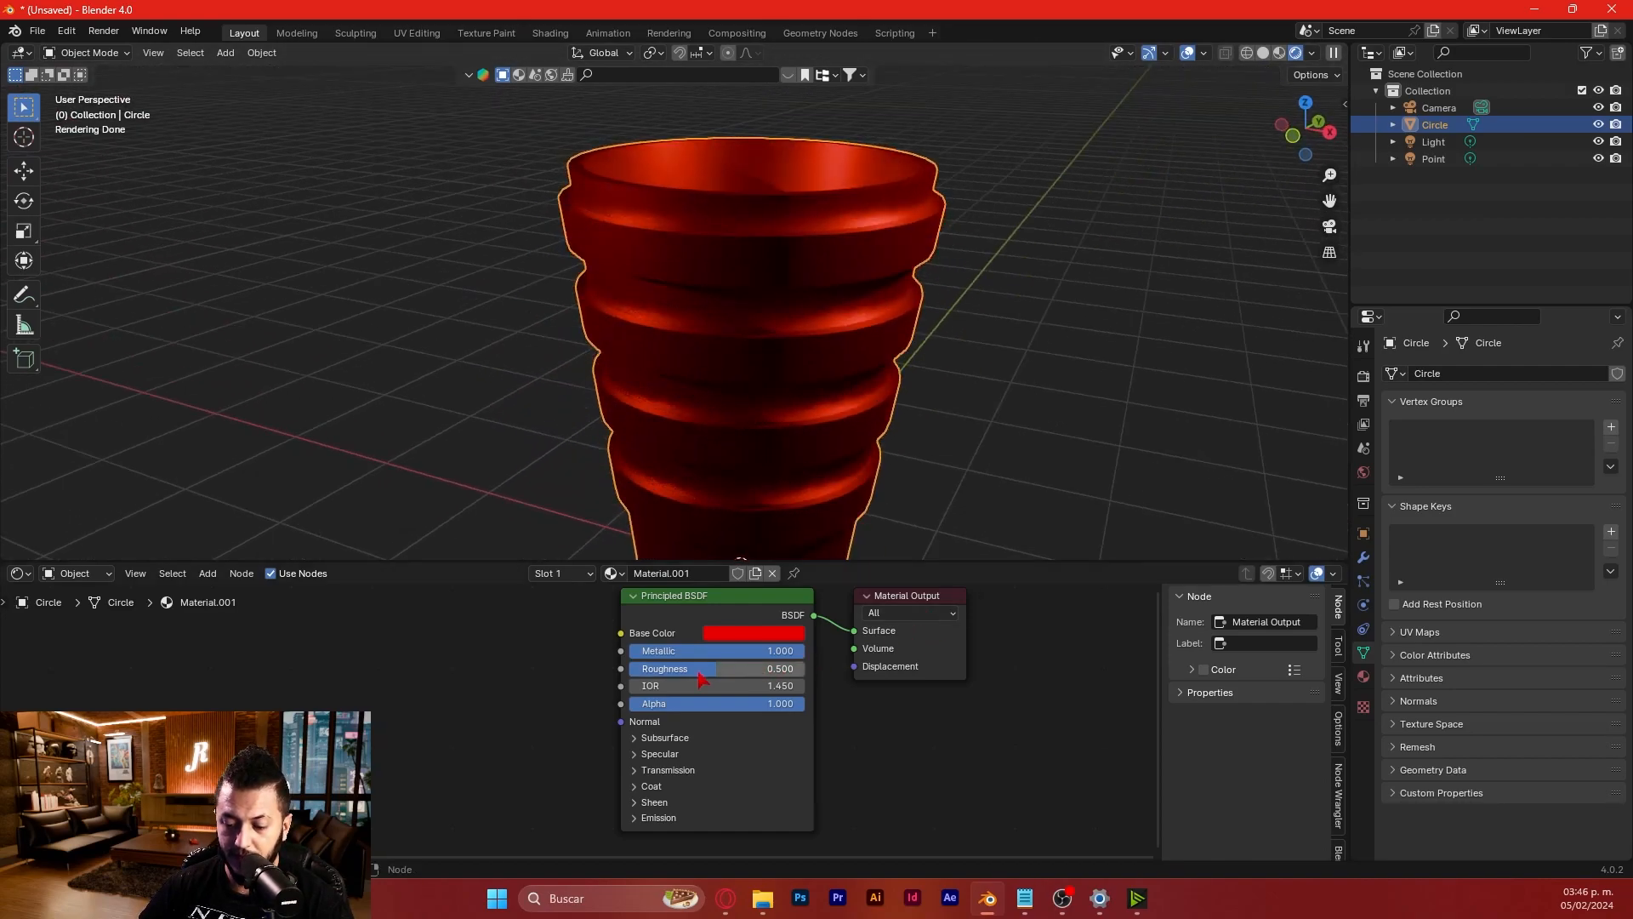
pyautogui.moveTo(699, 678); pyautogui.dragTo(786, 678)
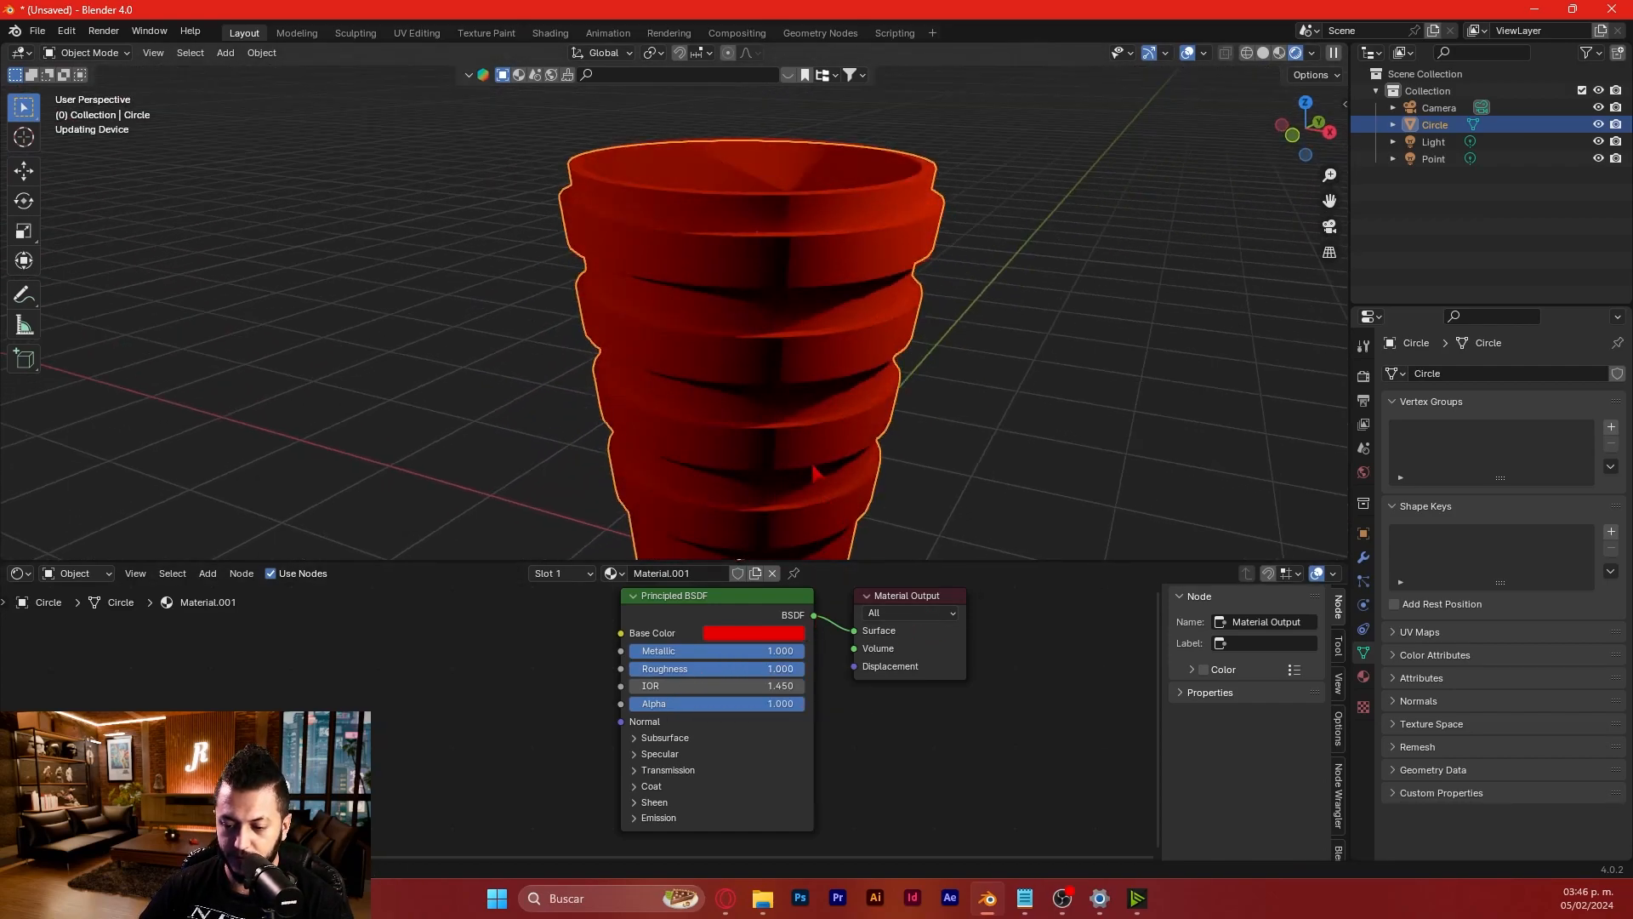
# - Set the cup material's Roughness to 0.000
pyautogui.scroll(5, 801, 466)
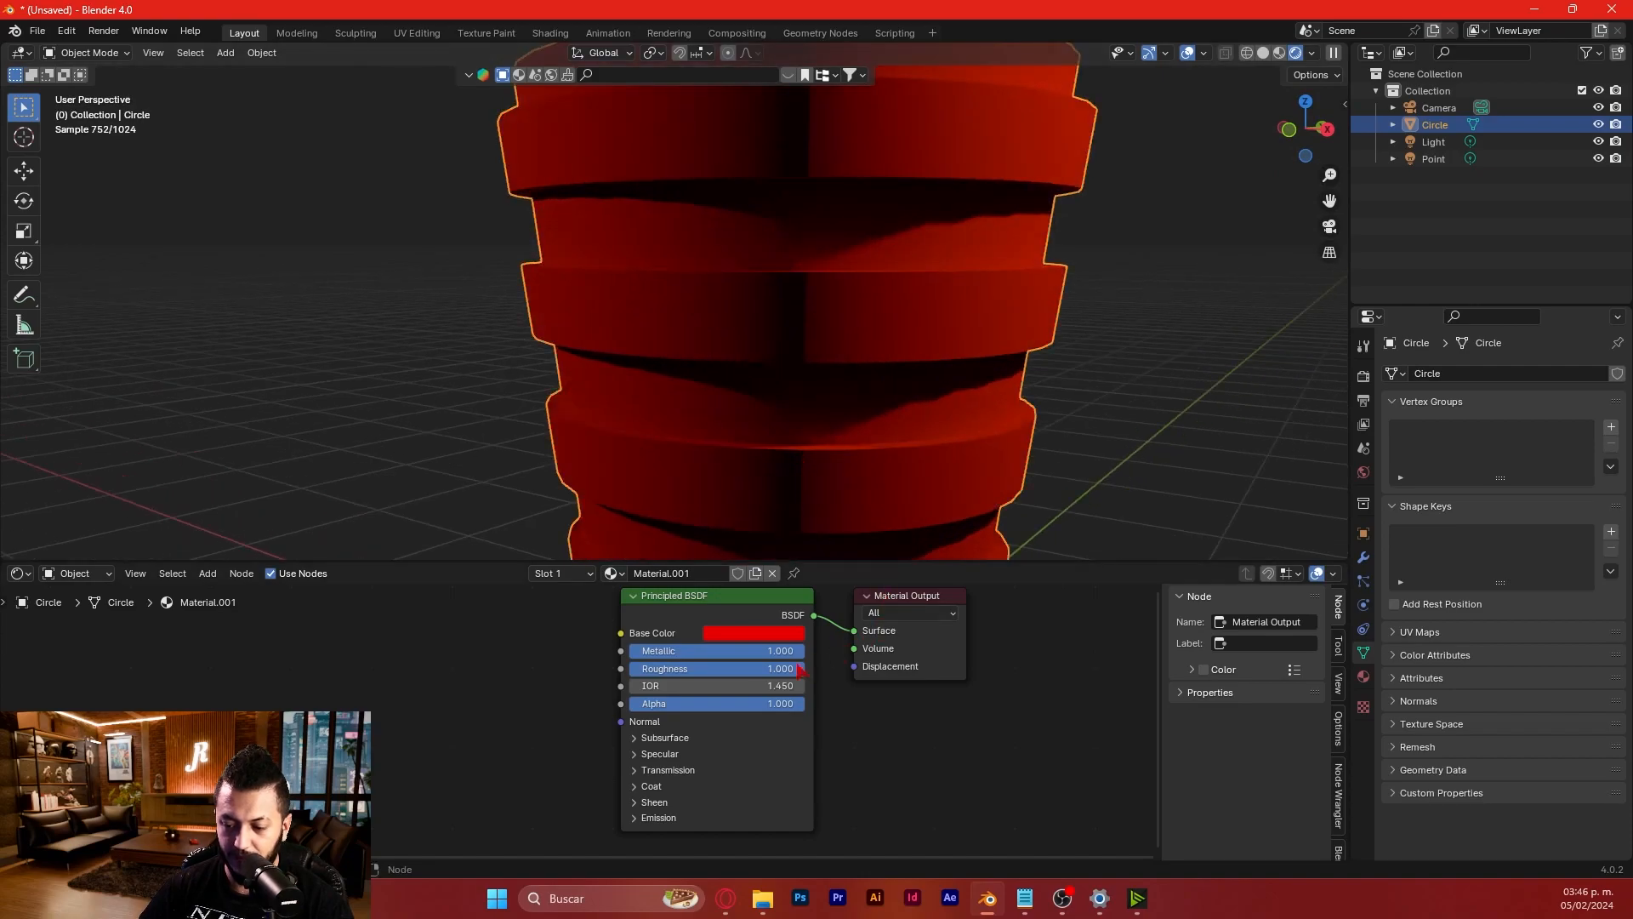
pyautogui.moveTo(778, 668); pyautogui.dragTo(603, 669)
pyautogui.moveTo(806, 409); pyautogui.dragTo(871, 485, button='middle')
# - Move the original point light freely to a spot beside the cup, above its rim
pyautogui.scroll(-6, 868, 460)
pyautogui.moveTo(843, 427); pyautogui.dragTo(697, 374, button='middle')
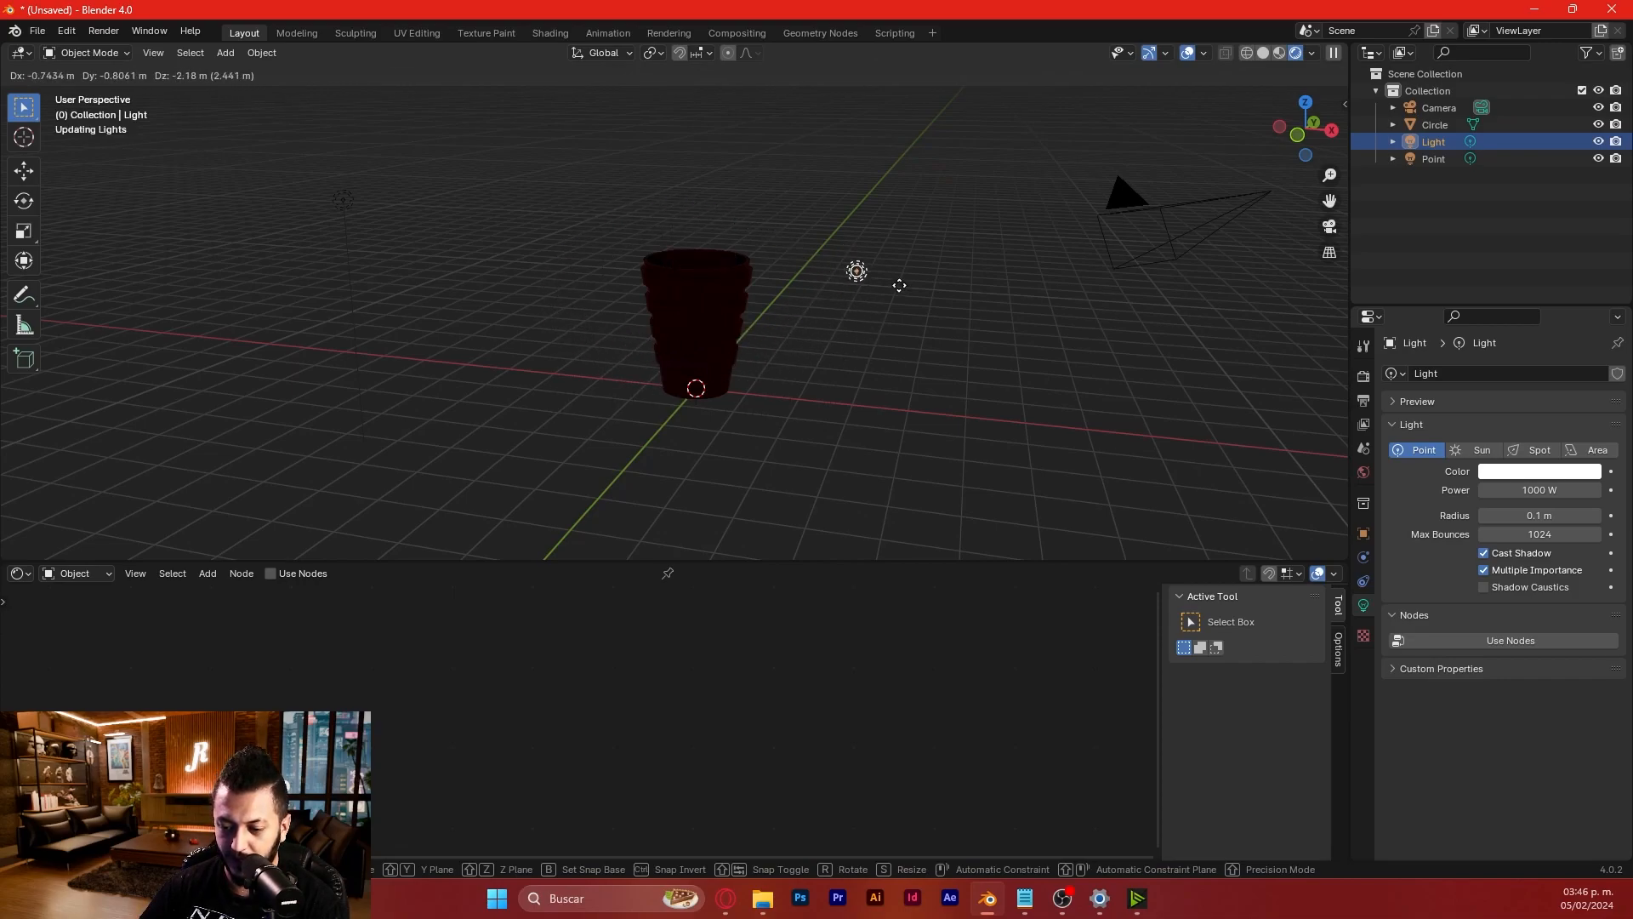
pyautogui.click(903, 220)
# - Select the cup and set its material's Roughness to 0.327
pyautogui.click(697, 323)
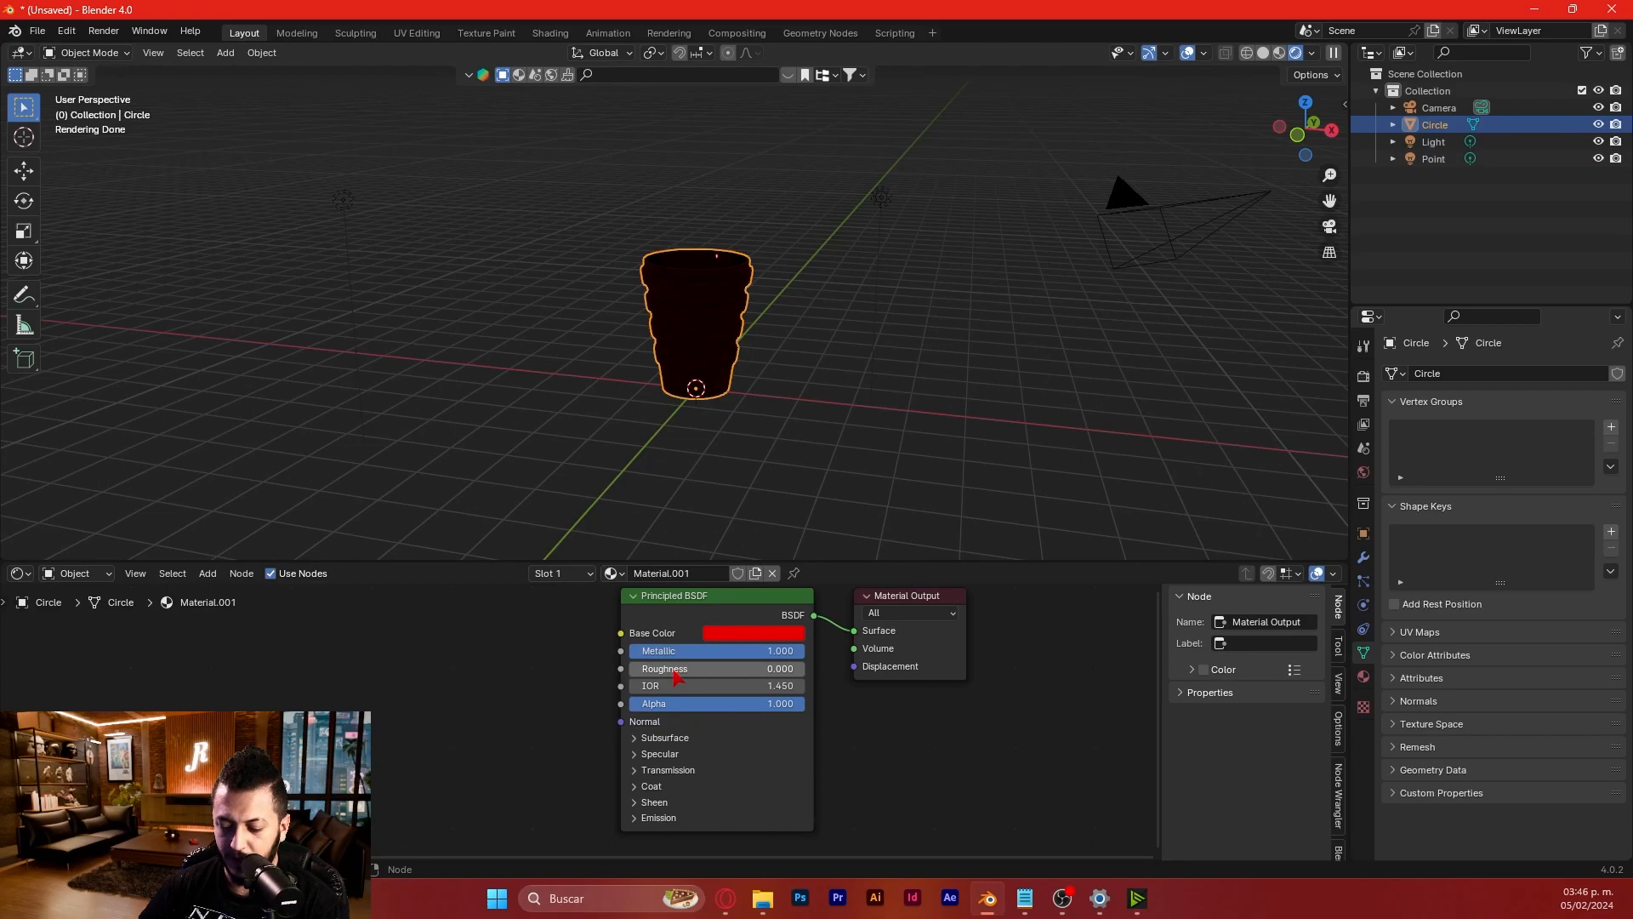
pyautogui.moveTo(631, 668); pyautogui.dragTo(687, 669)
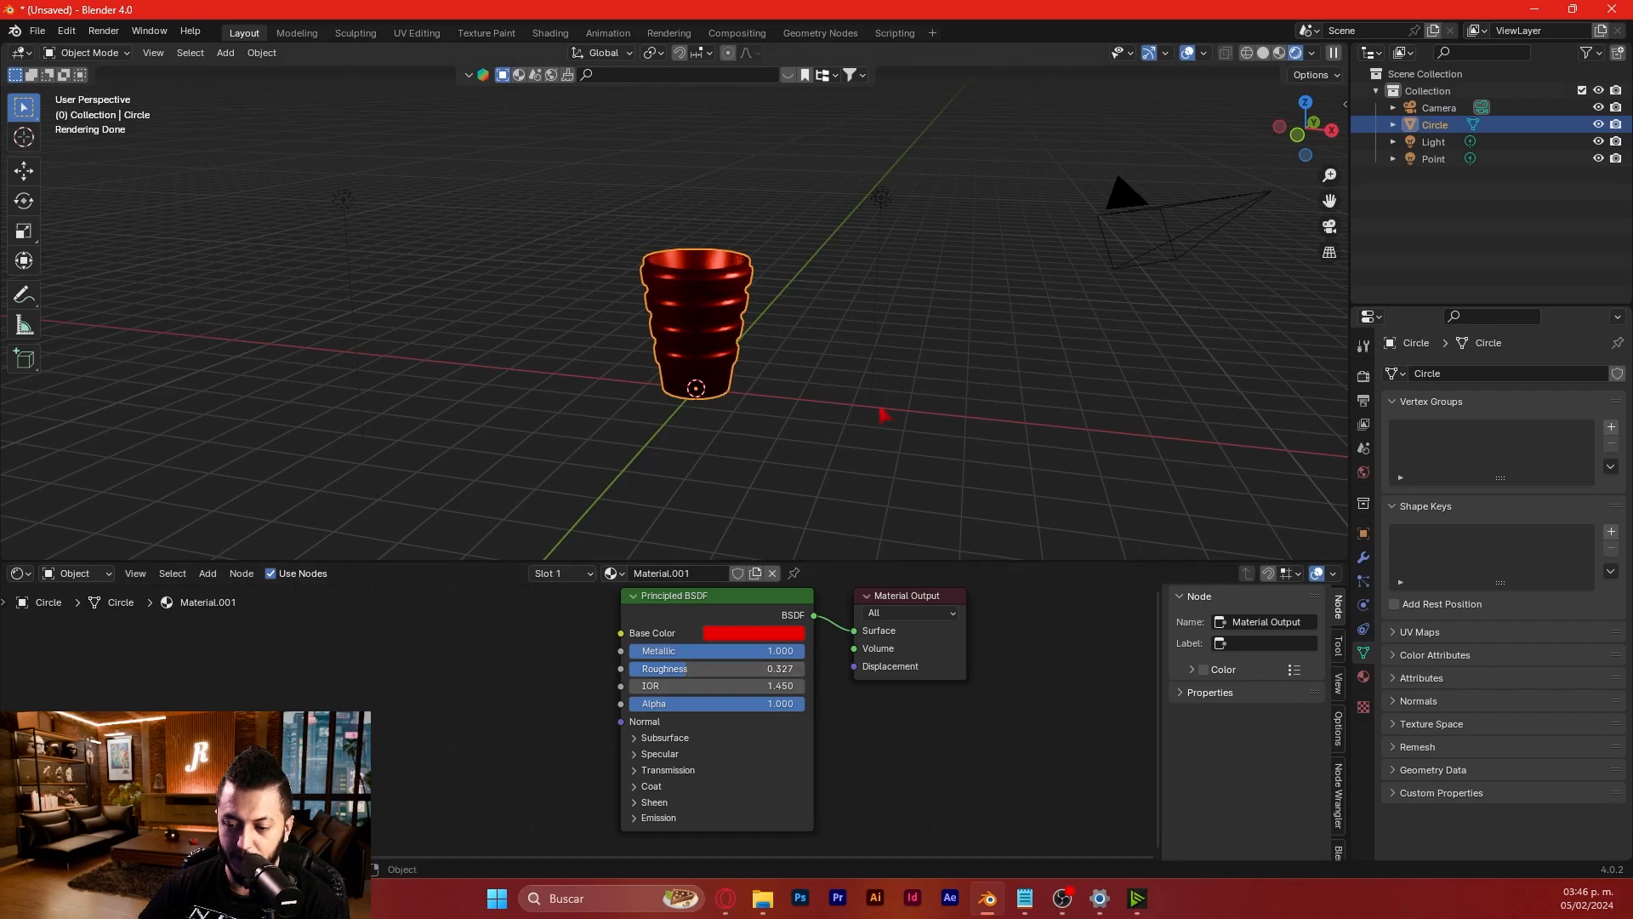
# - Move the original point light about 0.26 m in X, -0.58 m in Y and -2.53 m in Z
pyautogui.click(882, 197)
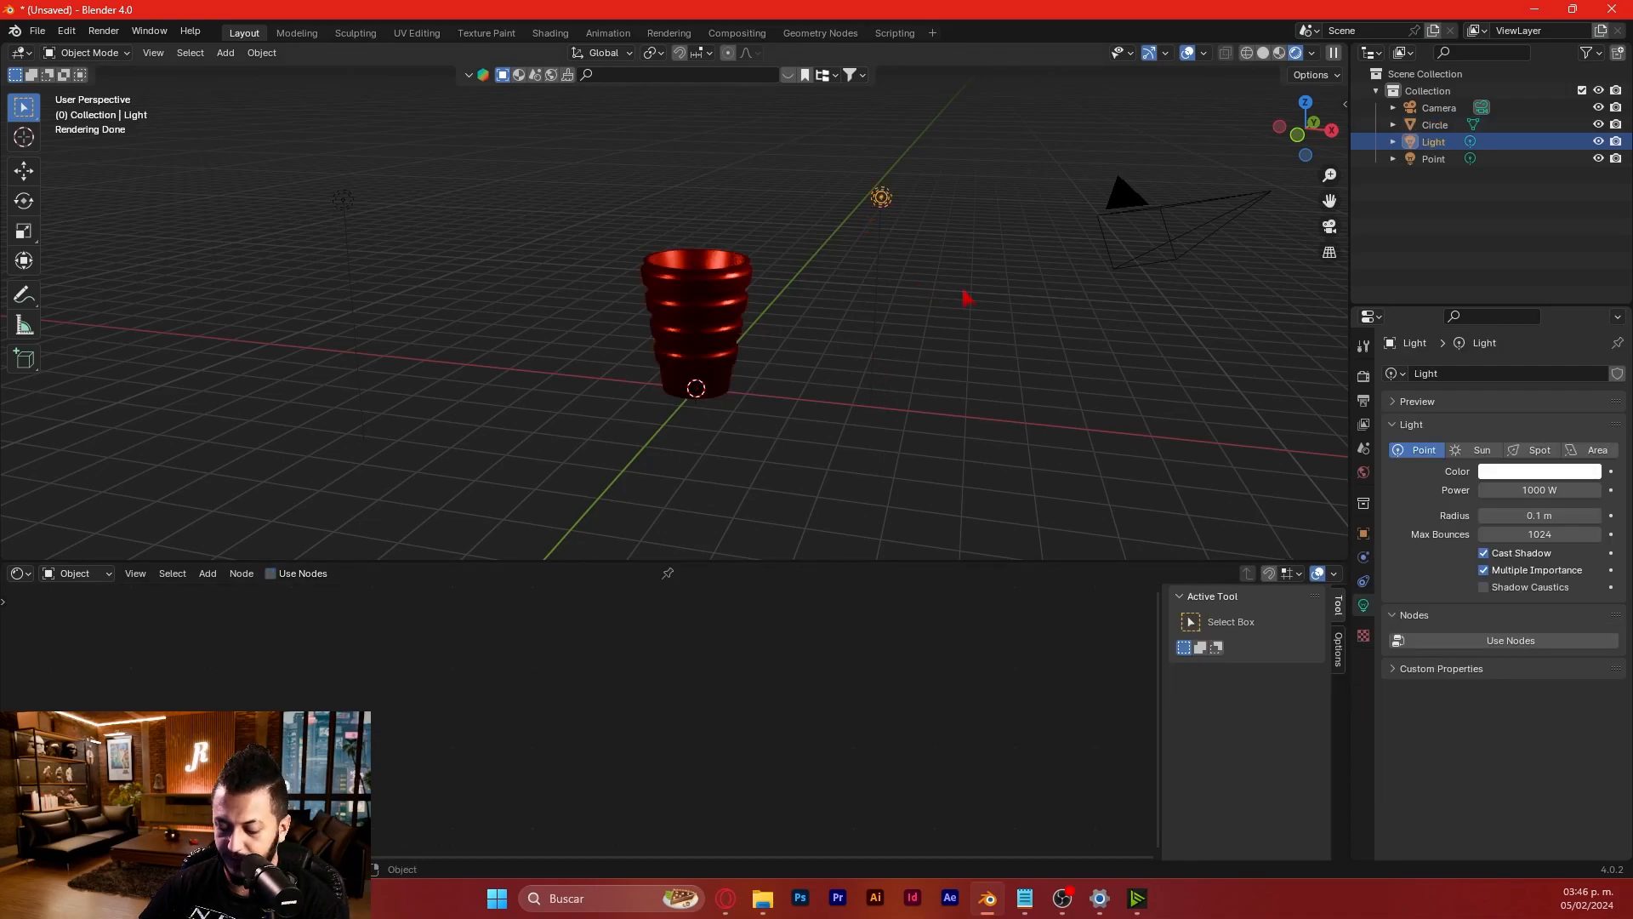
pyautogui.press('g')
pyautogui.click(966, 445)
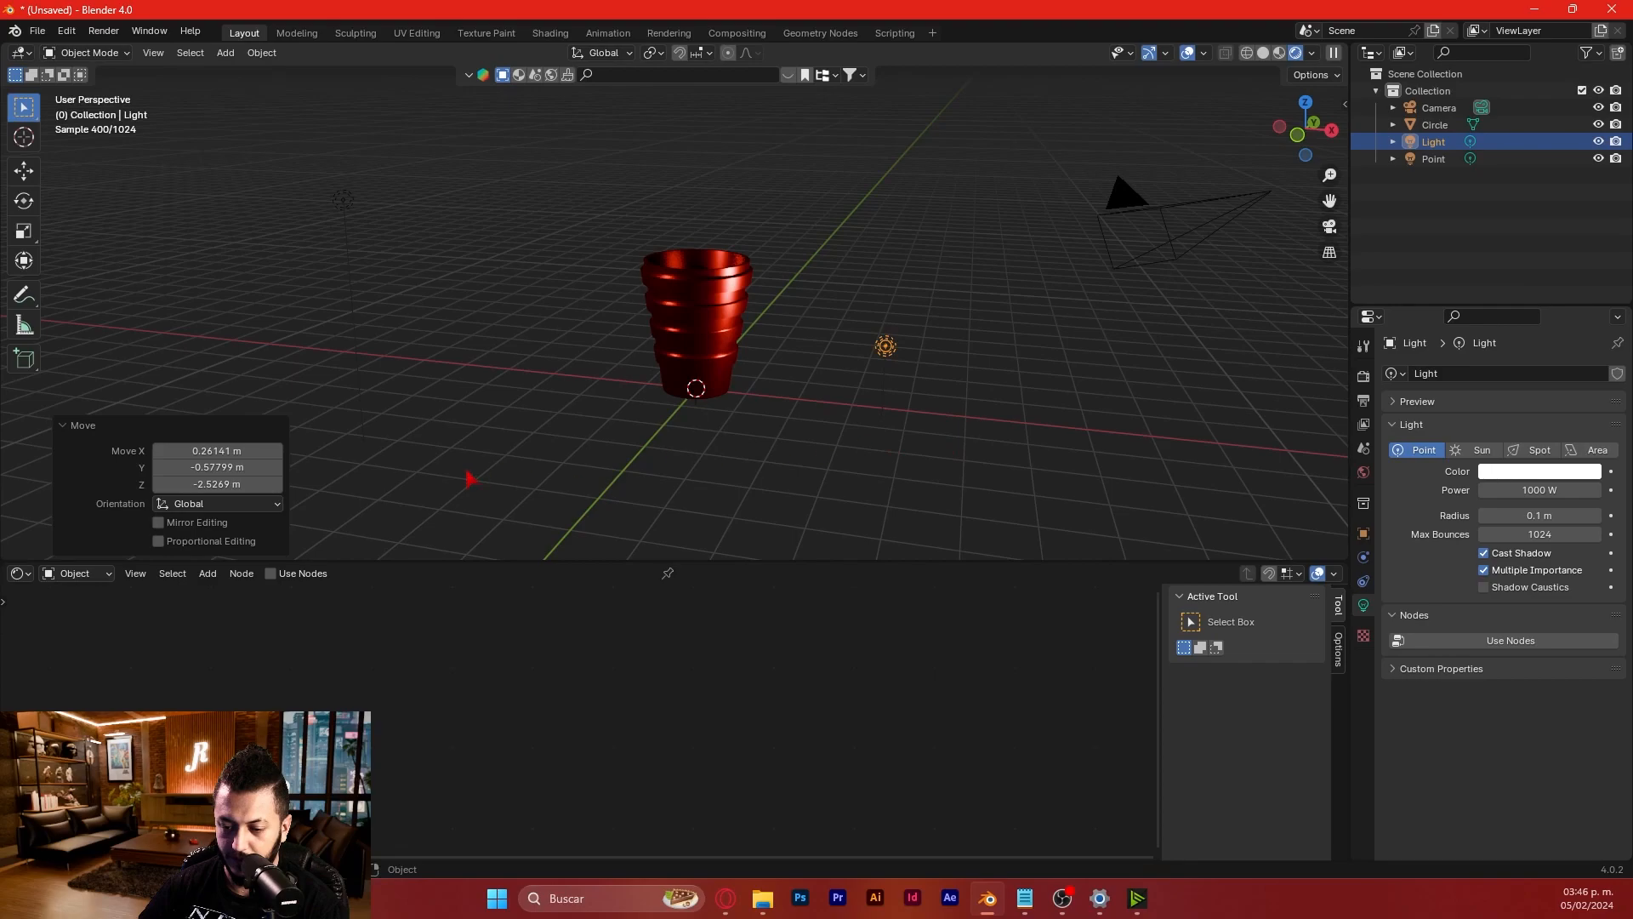
# - Move the added point light in the positive direction along global Y and lower it about 1.81 m along Z
pyautogui.click(340, 204)
pyautogui.press('g')
pyautogui.press('y')
pyautogui.click(469, 207)
pyautogui.press('g')
pyautogui.press('z')
pyautogui.click(478, 306)
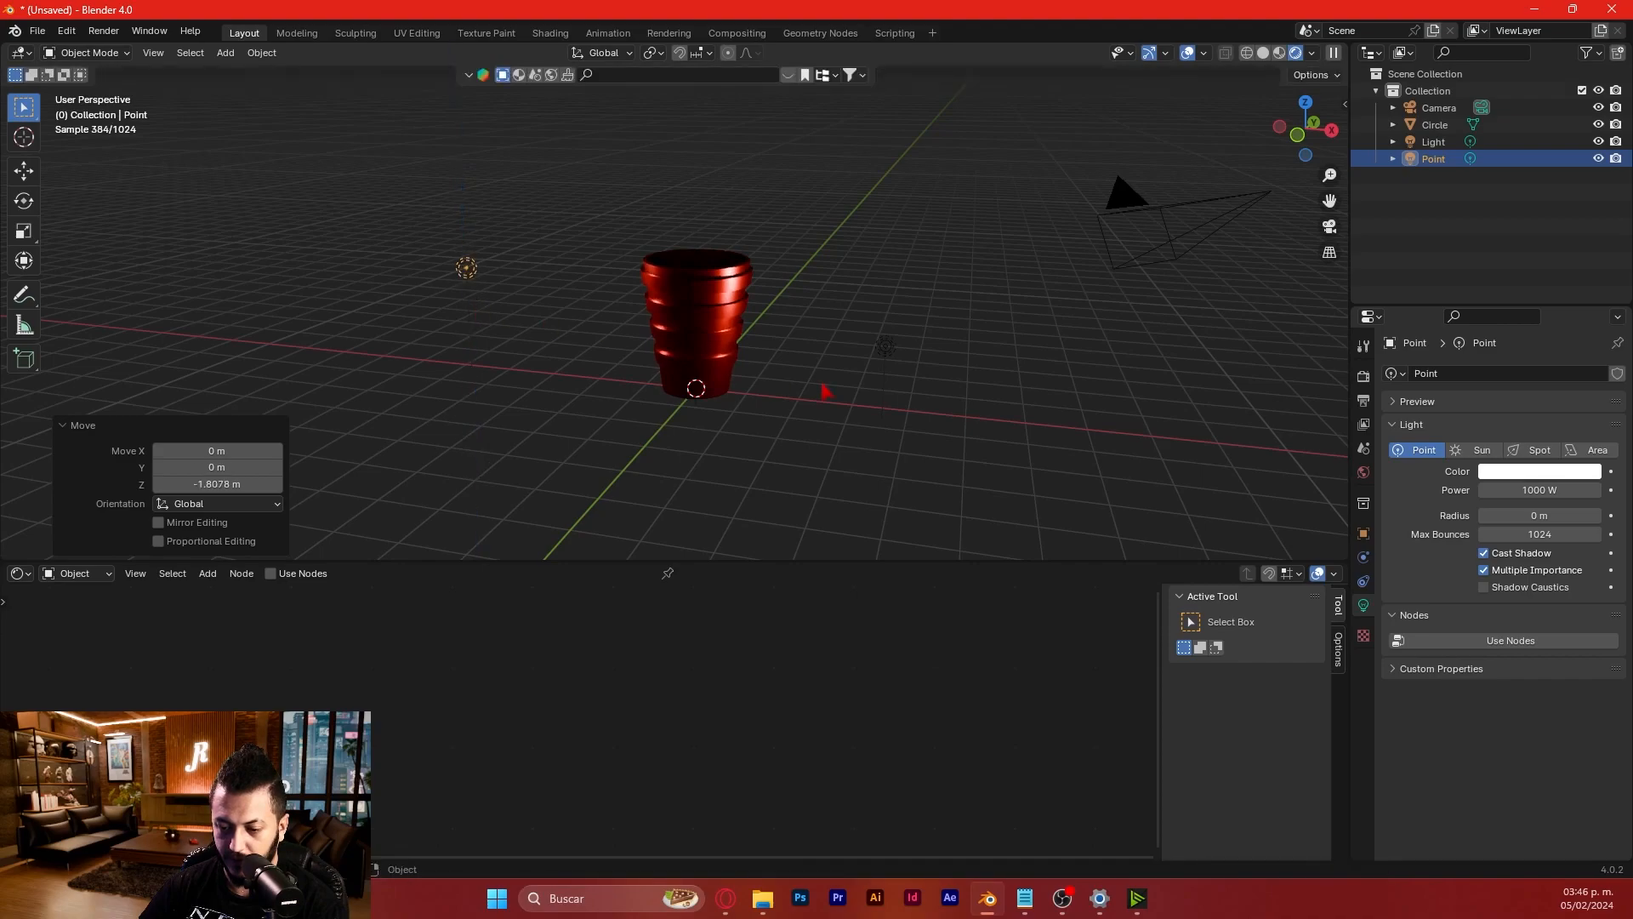
# - Raise the original point light about 2.46 m along the global Z axis
pyautogui.click(823, 391)
pyautogui.moveTo(824, 412); pyautogui.dragTo(797, 435, button='middle')
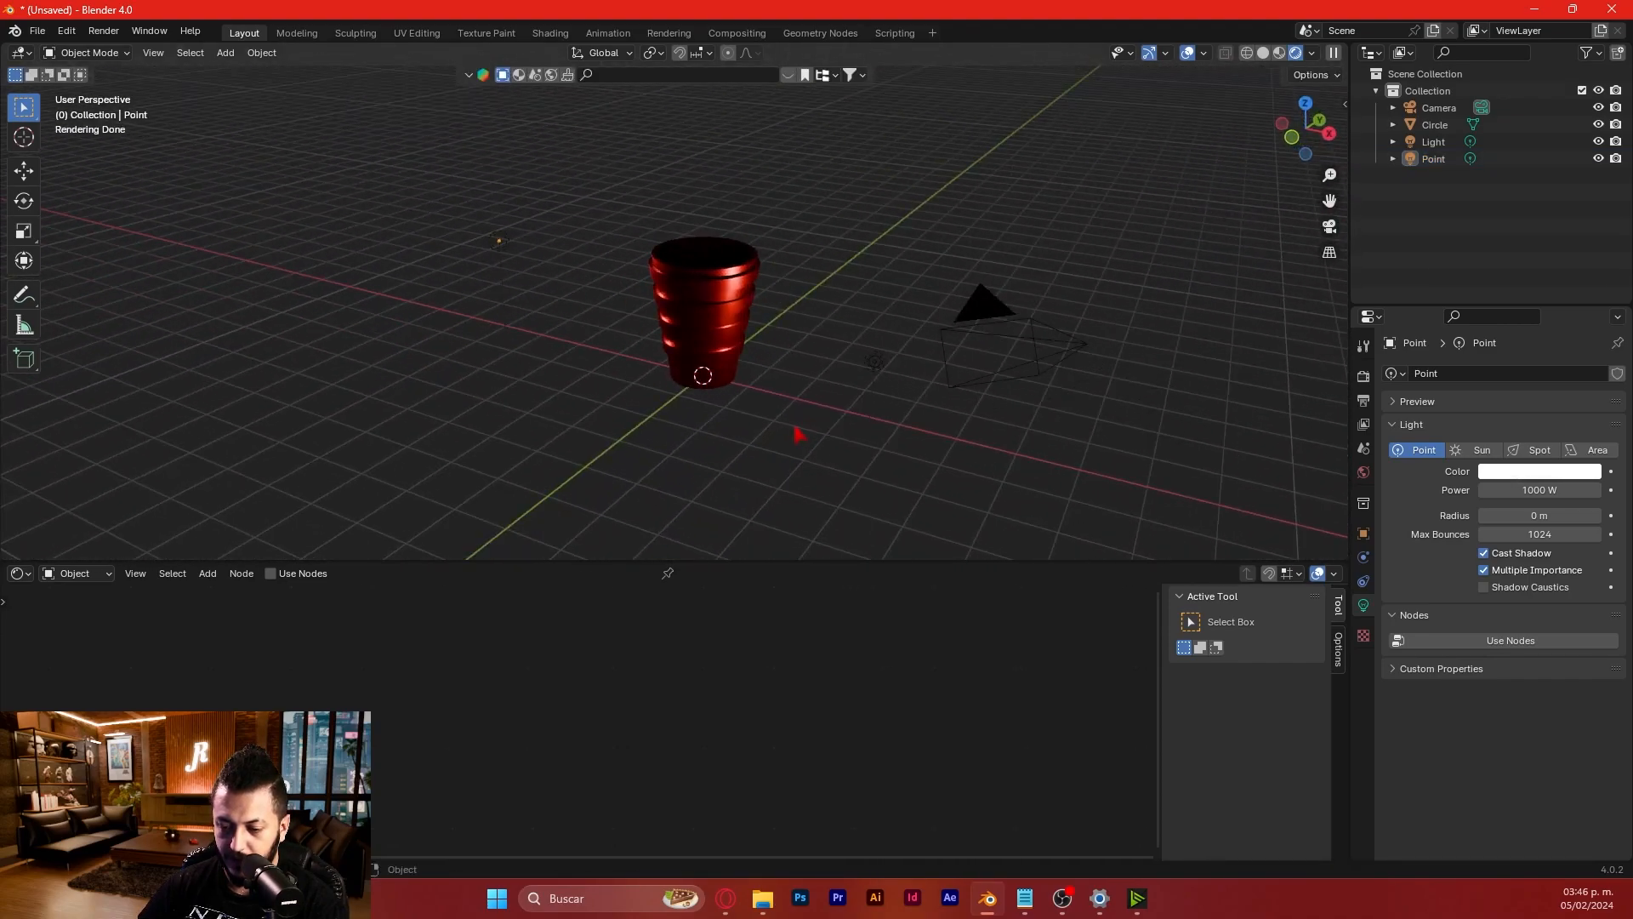
pyautogui.click(878, 365)
pyautogui.press('g')
pyautogui.press('z')
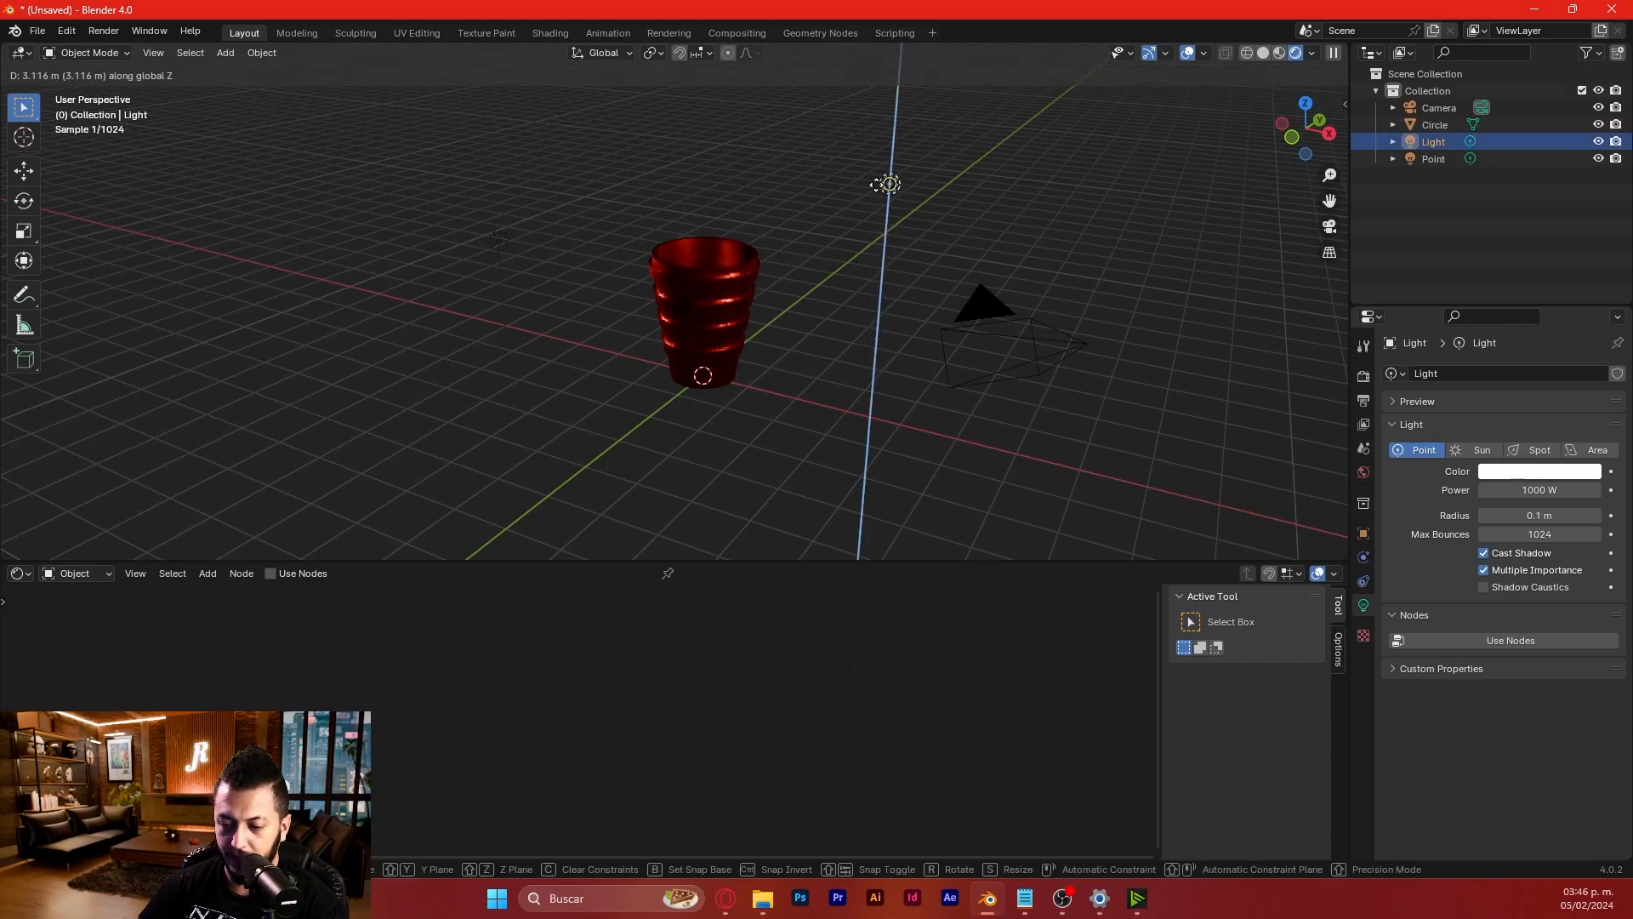
pyautogui.click(870, 240)
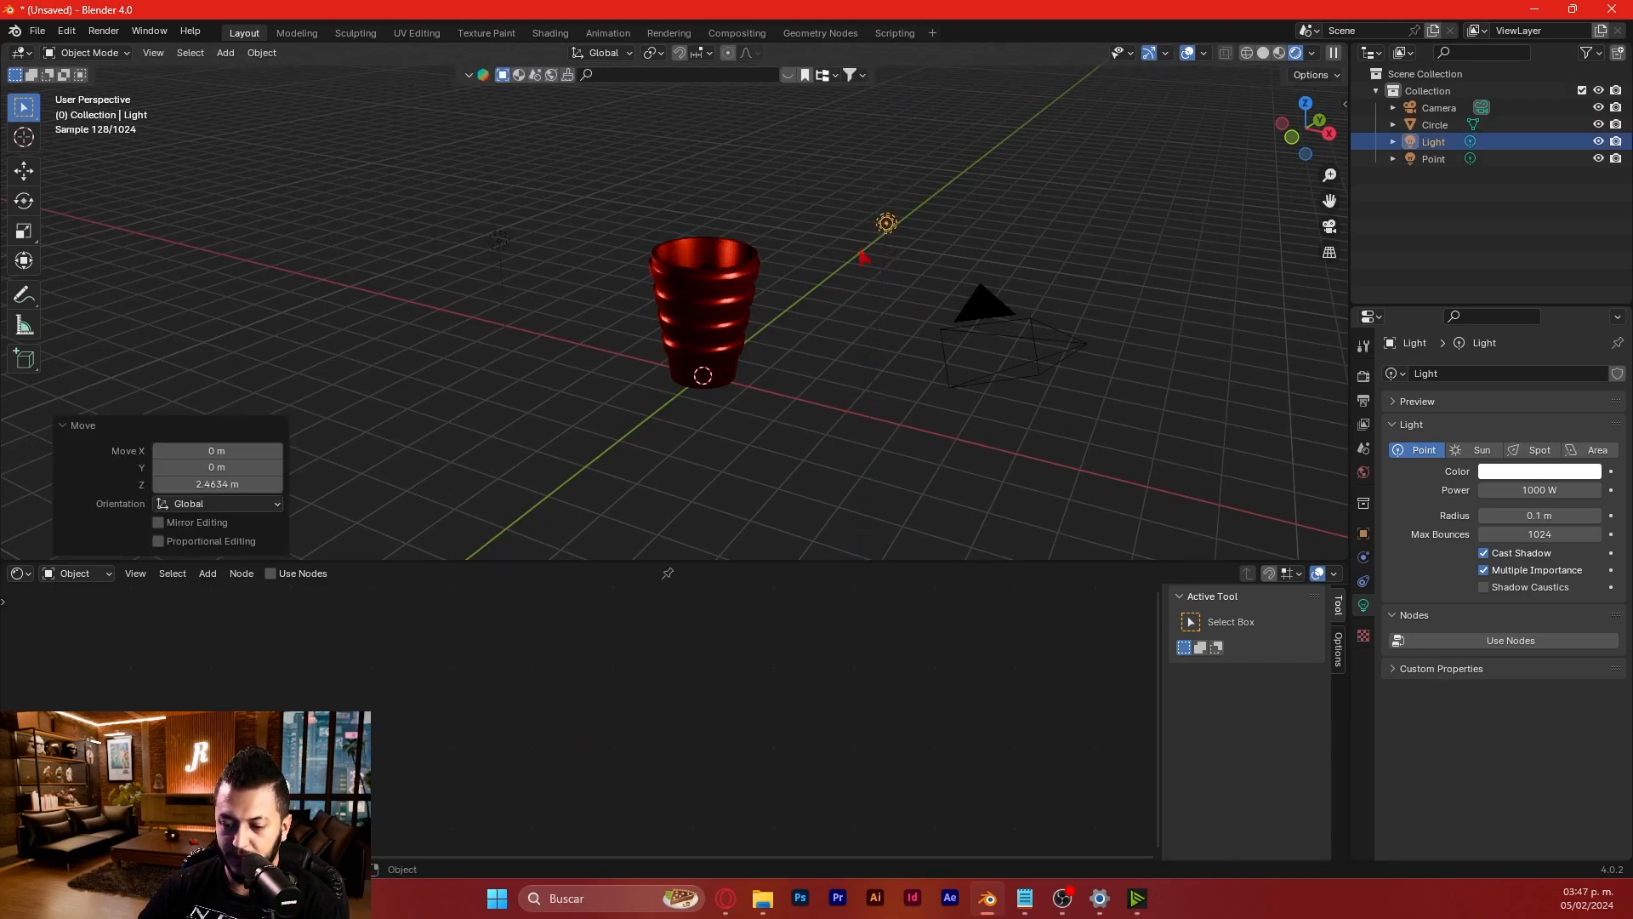
# - Enlarge the 3D viewport by shrinking the shader editor below it, and switch away to another window
pyautogui.moveTo(734, 423); pyautogui.dragTo(991, 350, button='middle')
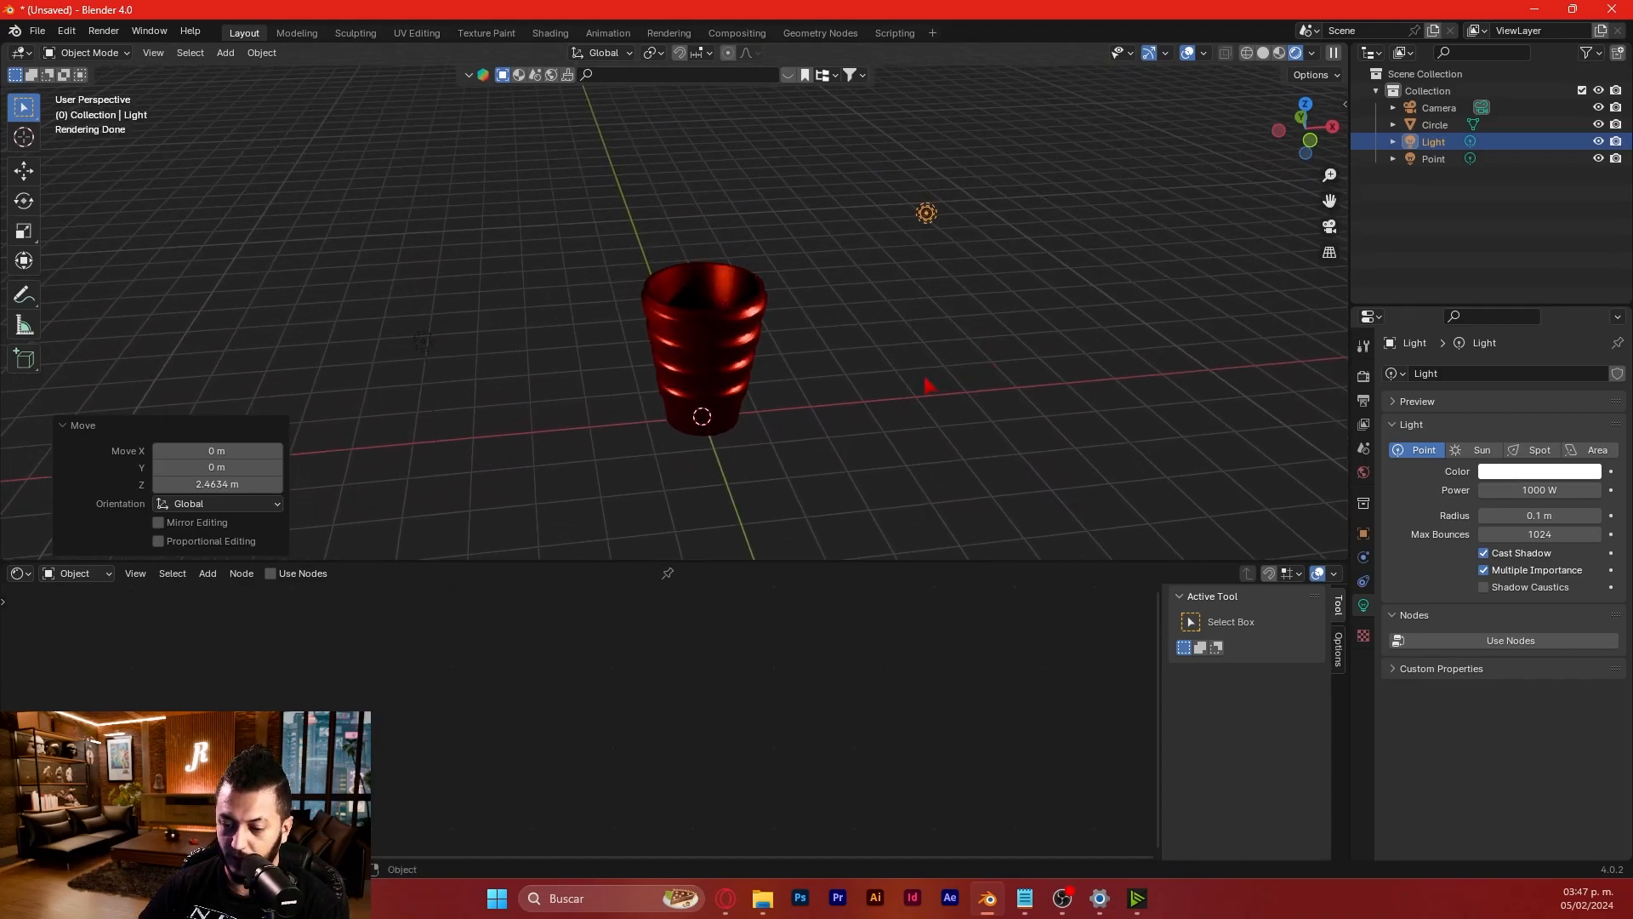
pyautogui.moveTo(896, 563); pyautogui.dragTo(900, 767)
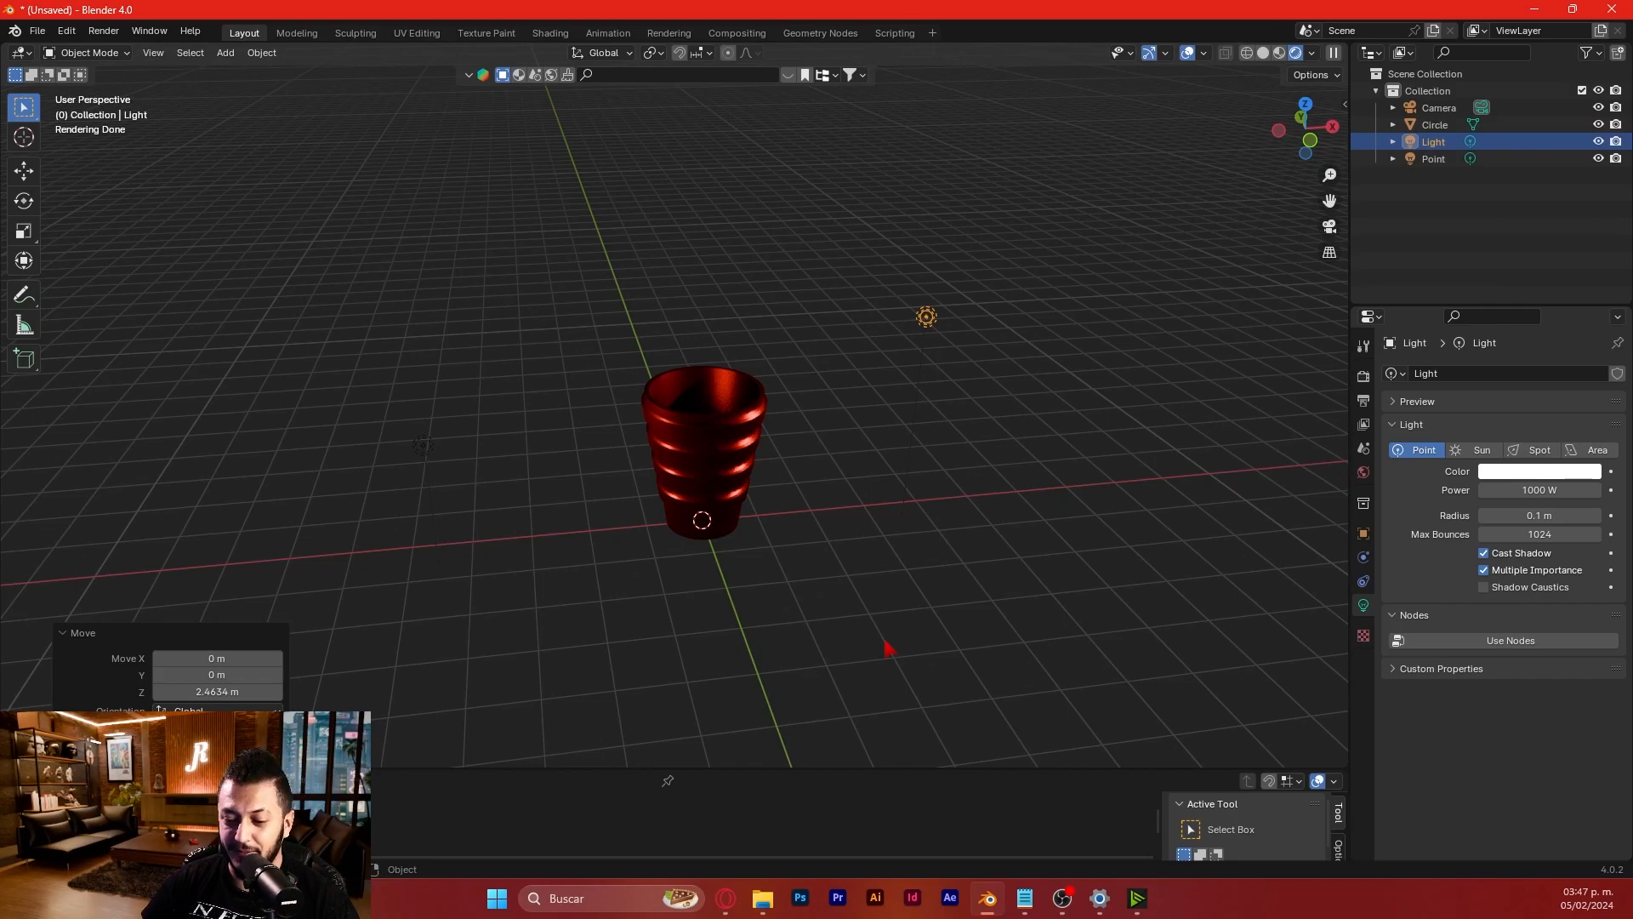
pyautogui.hotkey('alt', 'Tab')
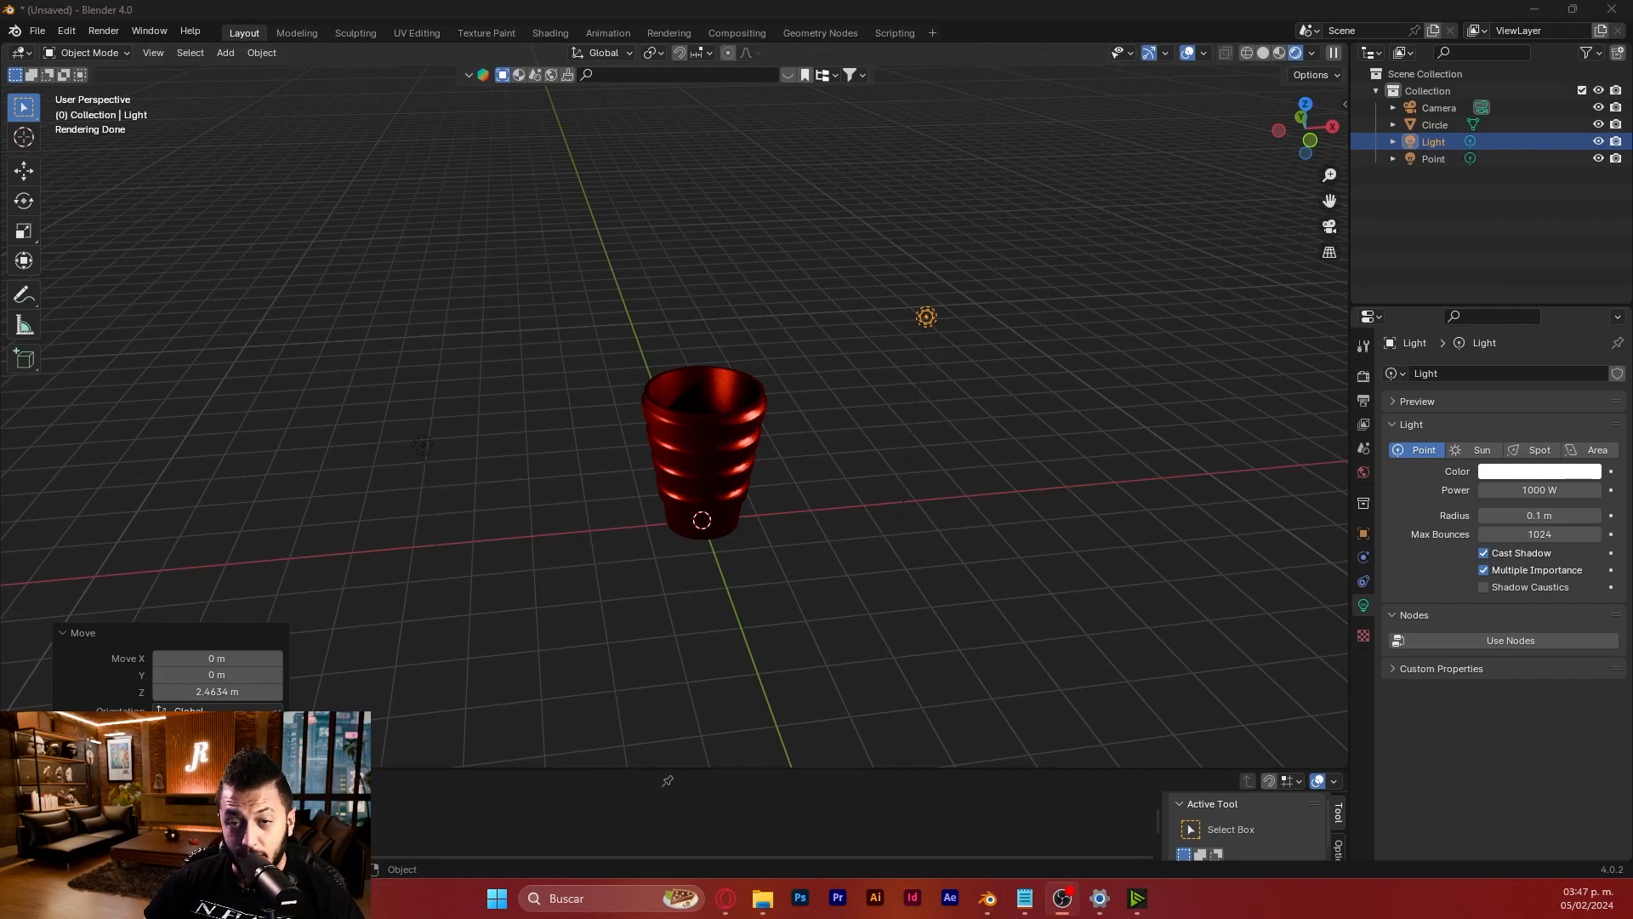